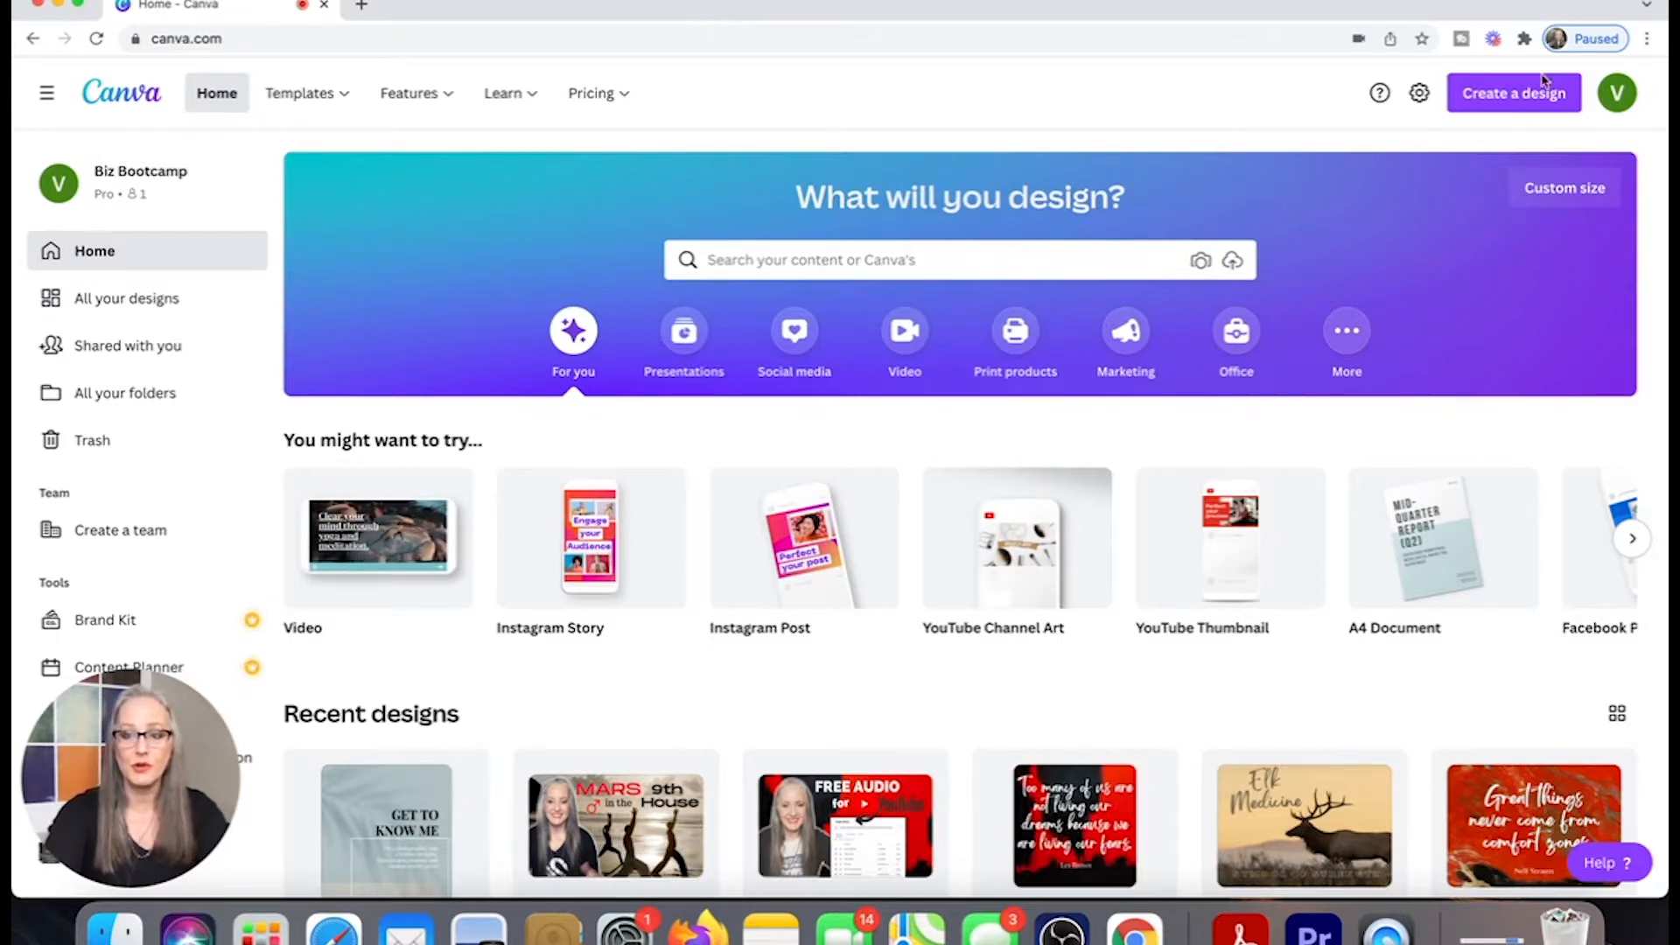
Create a YouTube Thumbnail design and upload the Desktop screen shot whose name ends in 18.46 PM.
click(1524, 109)
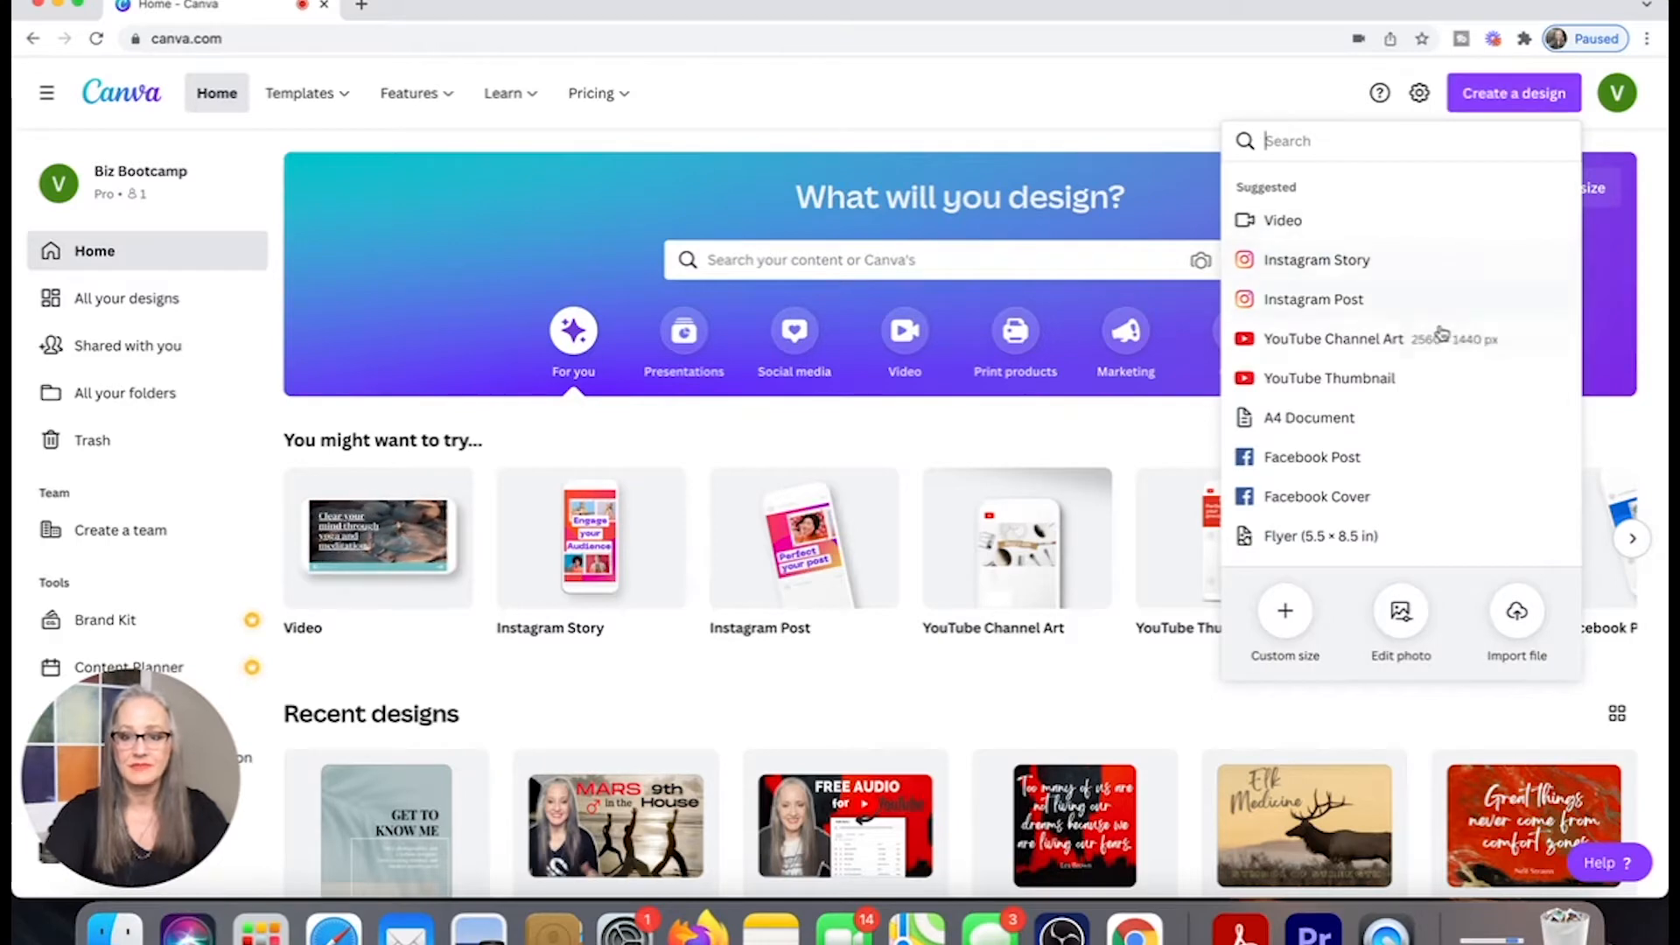
click(1407, 386)
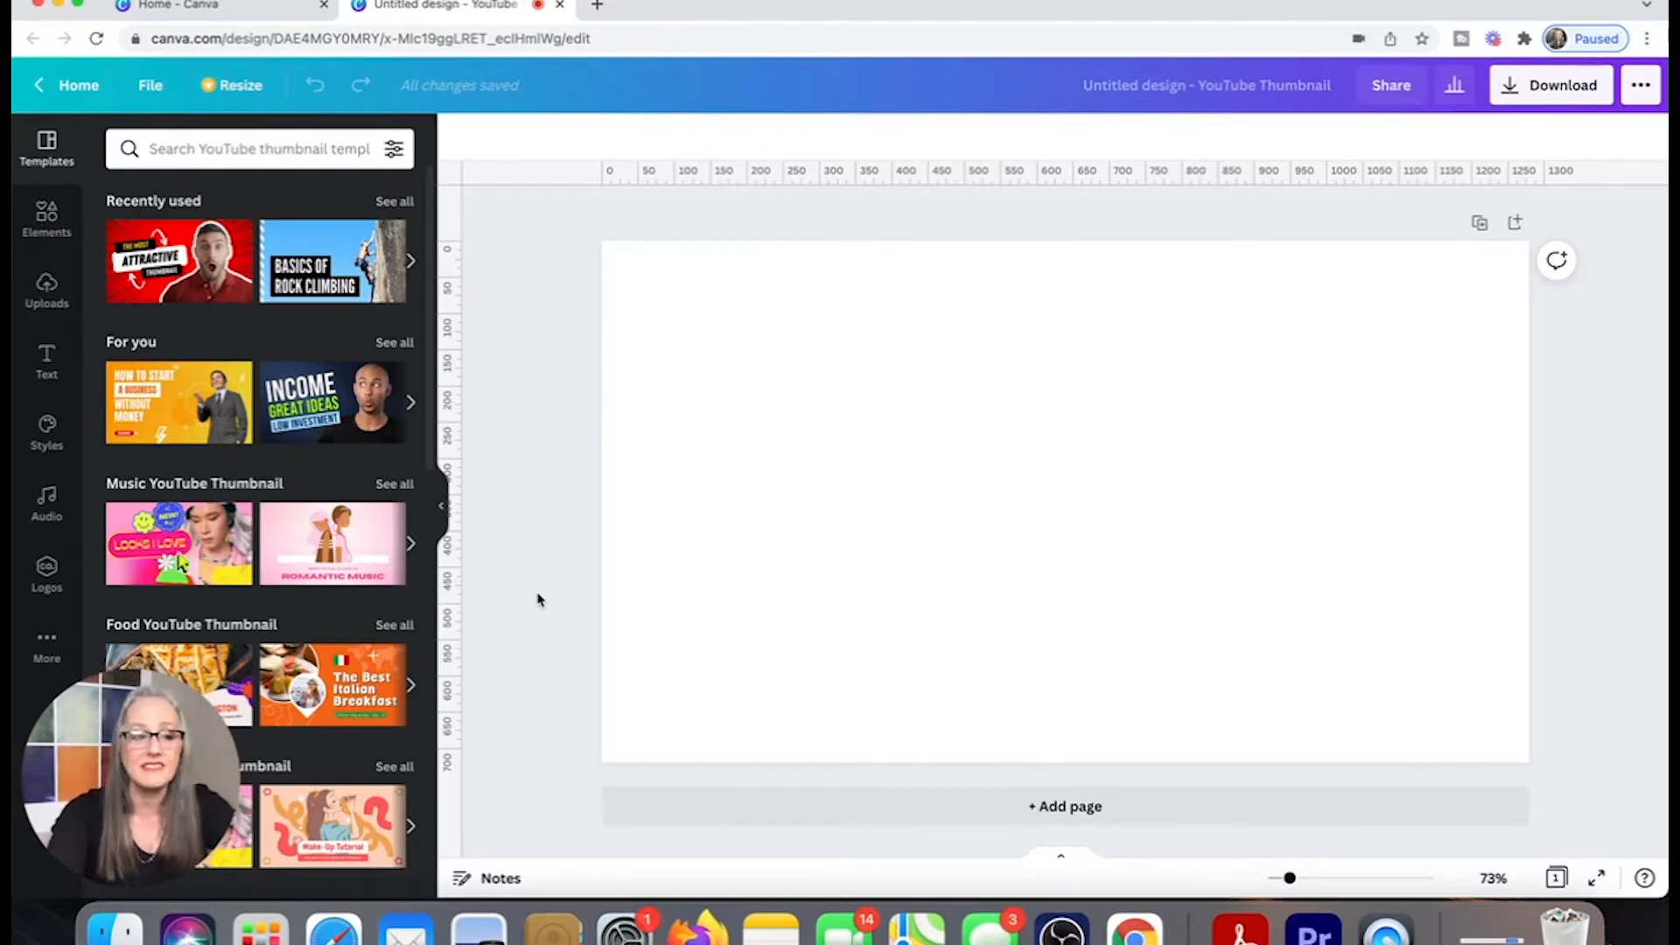
click(43, 304)
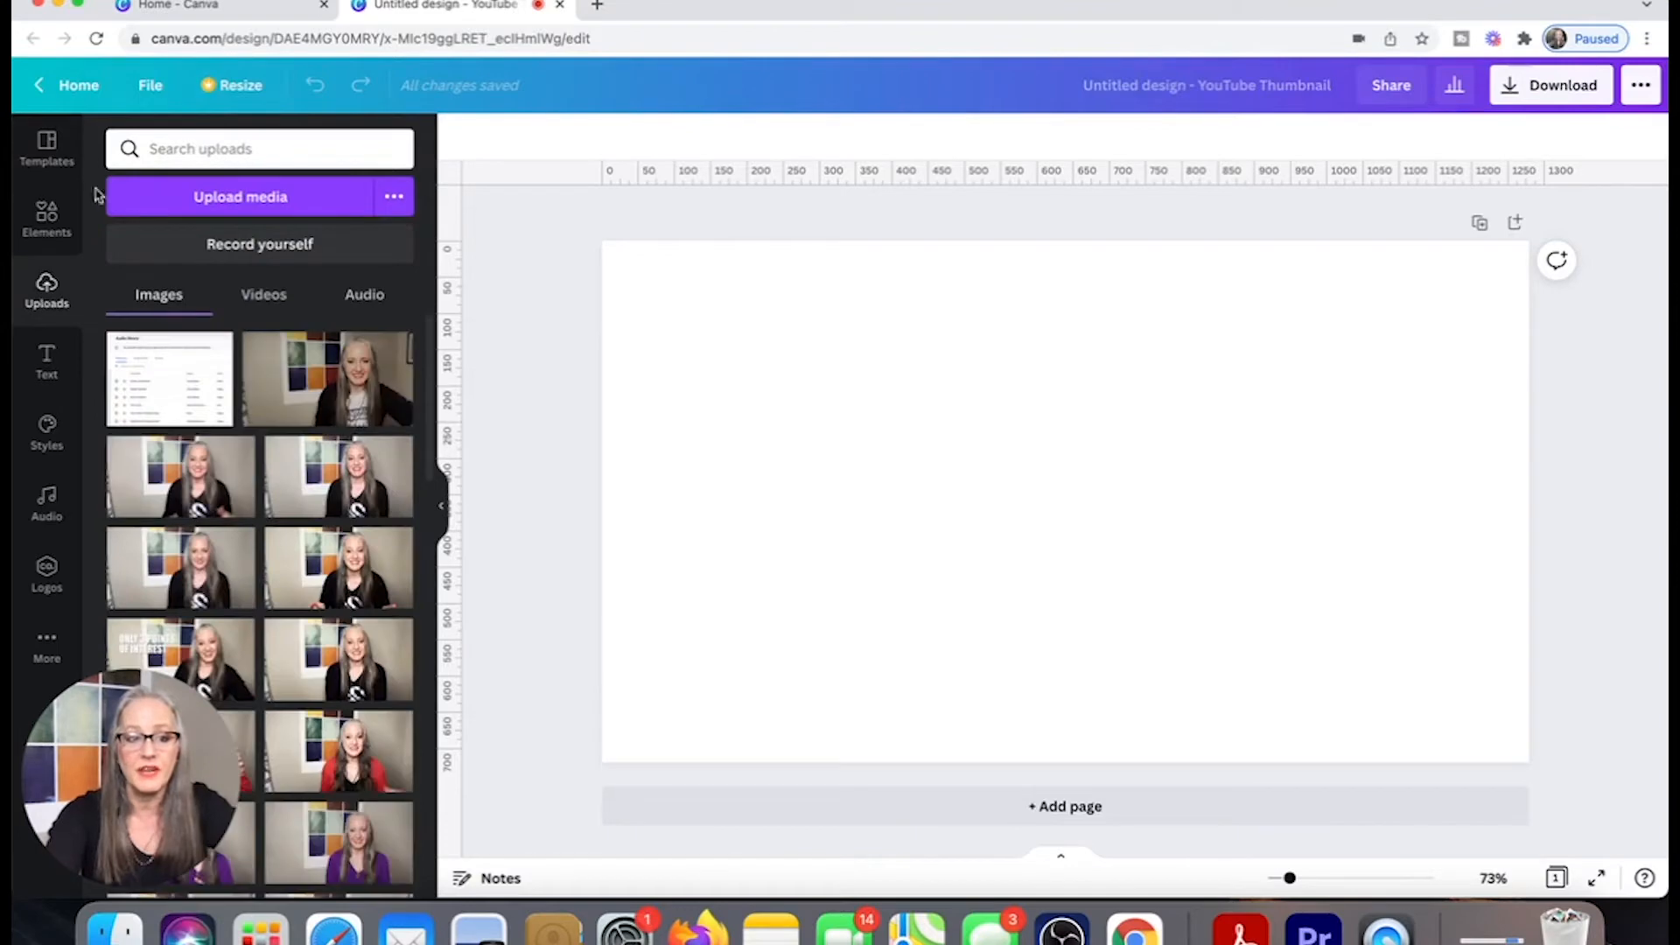
click(270, 198)
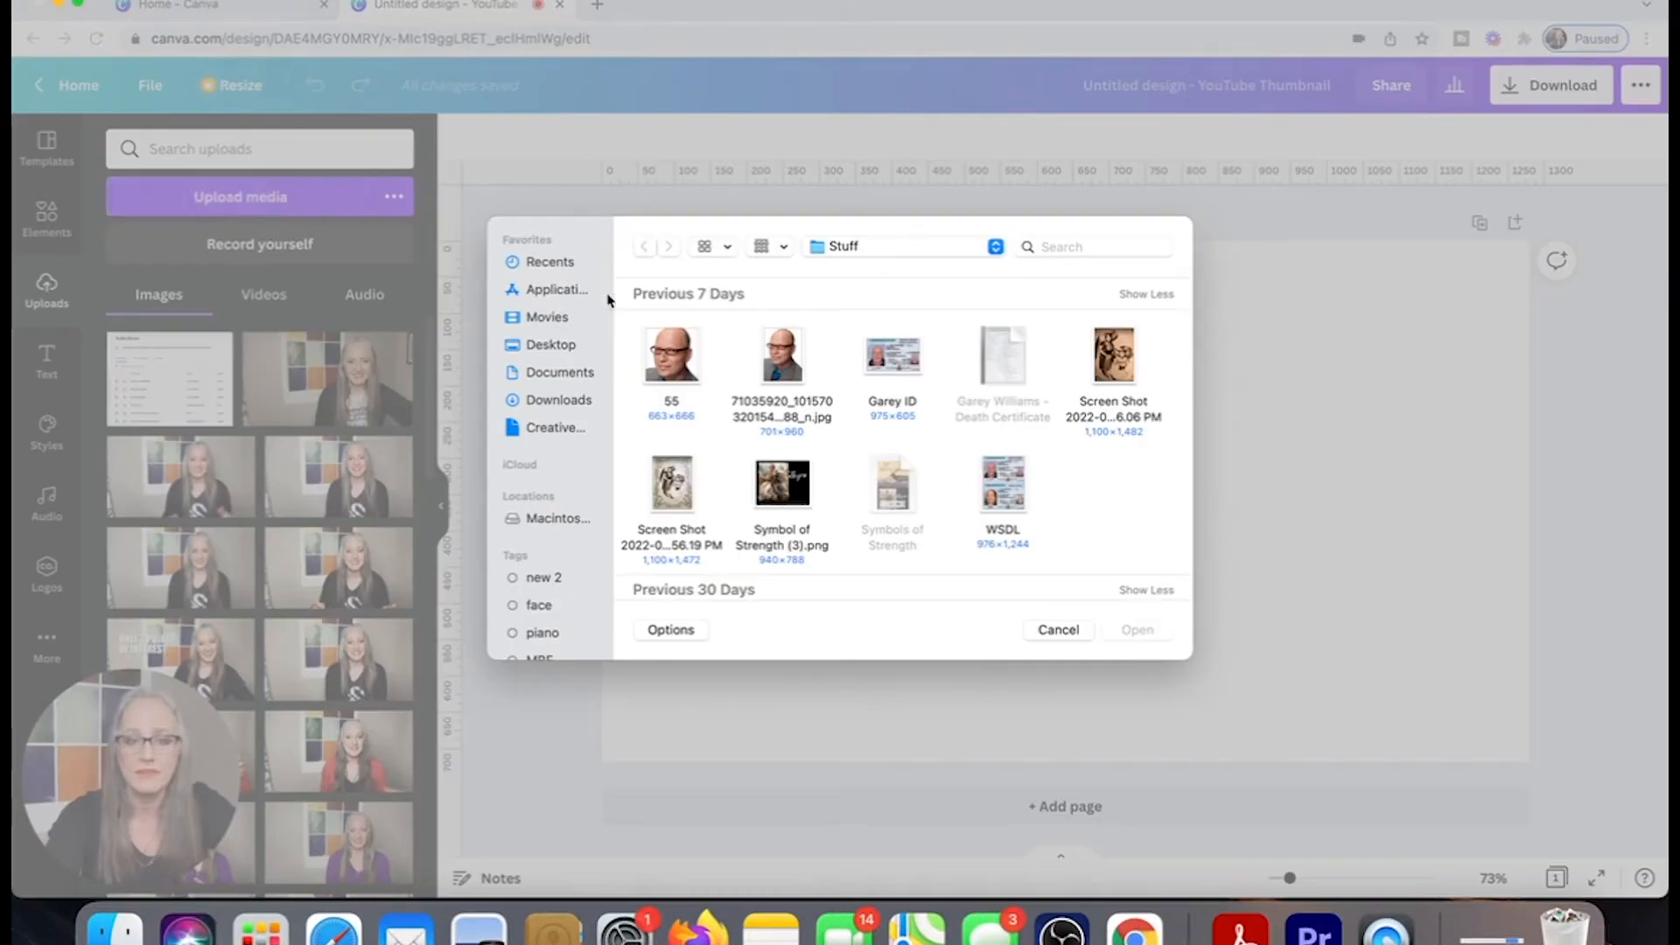
click(557, 347)
double_click(679, 355)
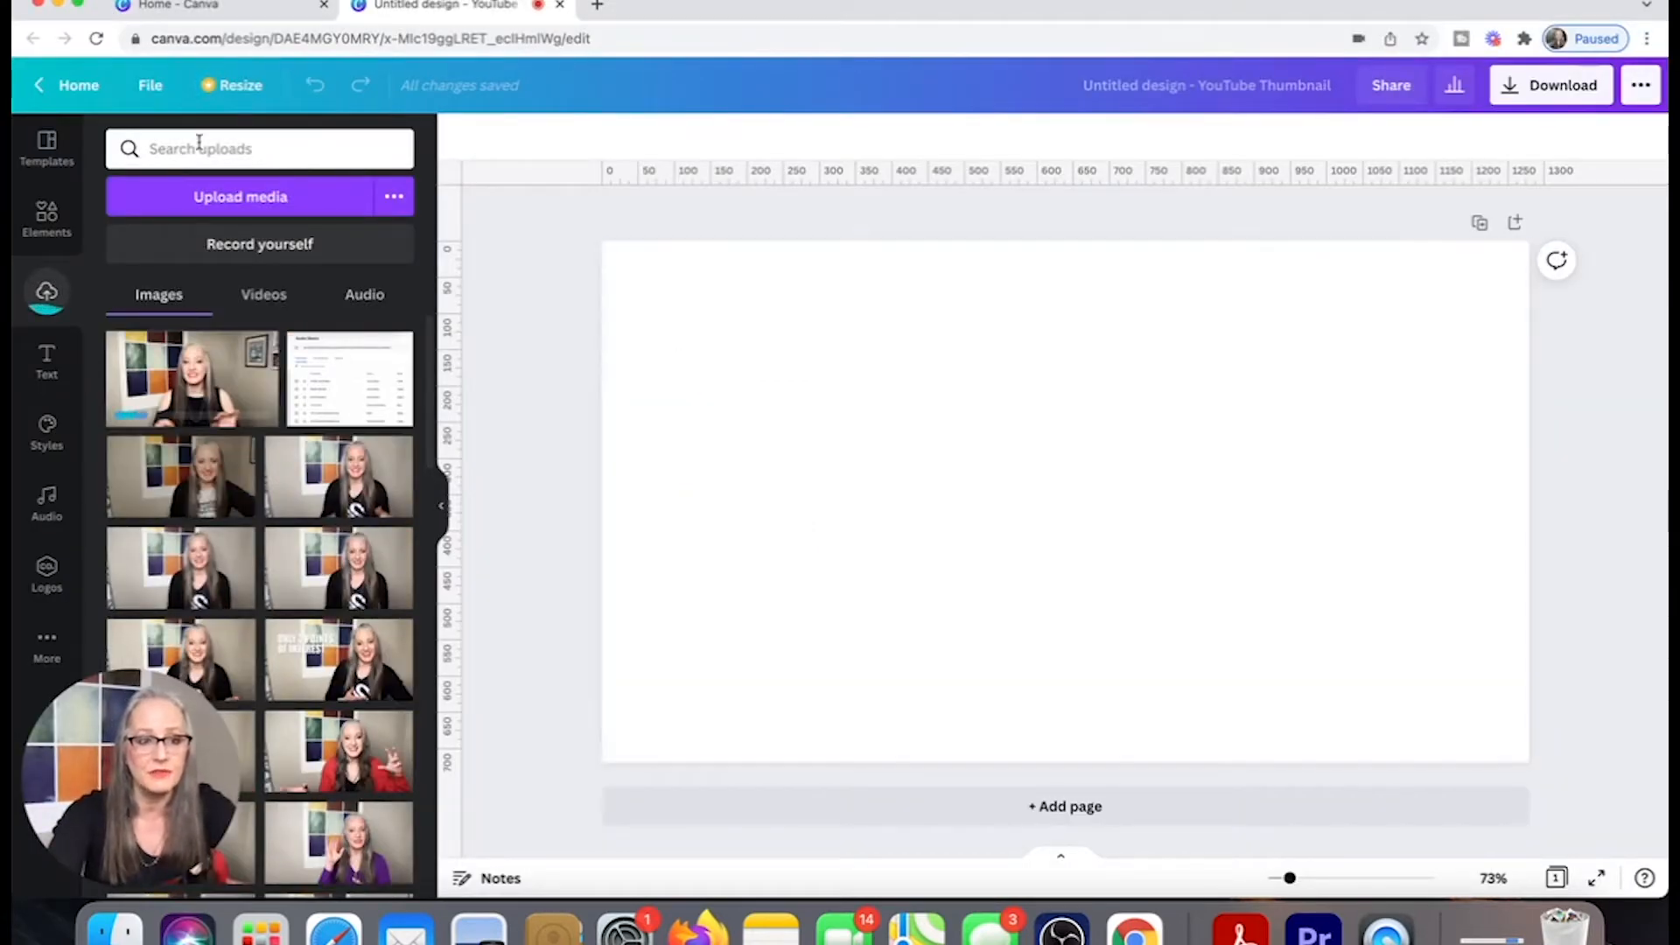
Upload the two remaining screen shots from the Desktop, whose names end in 0.22 PM and 21.13 PM.
click(234, 200)
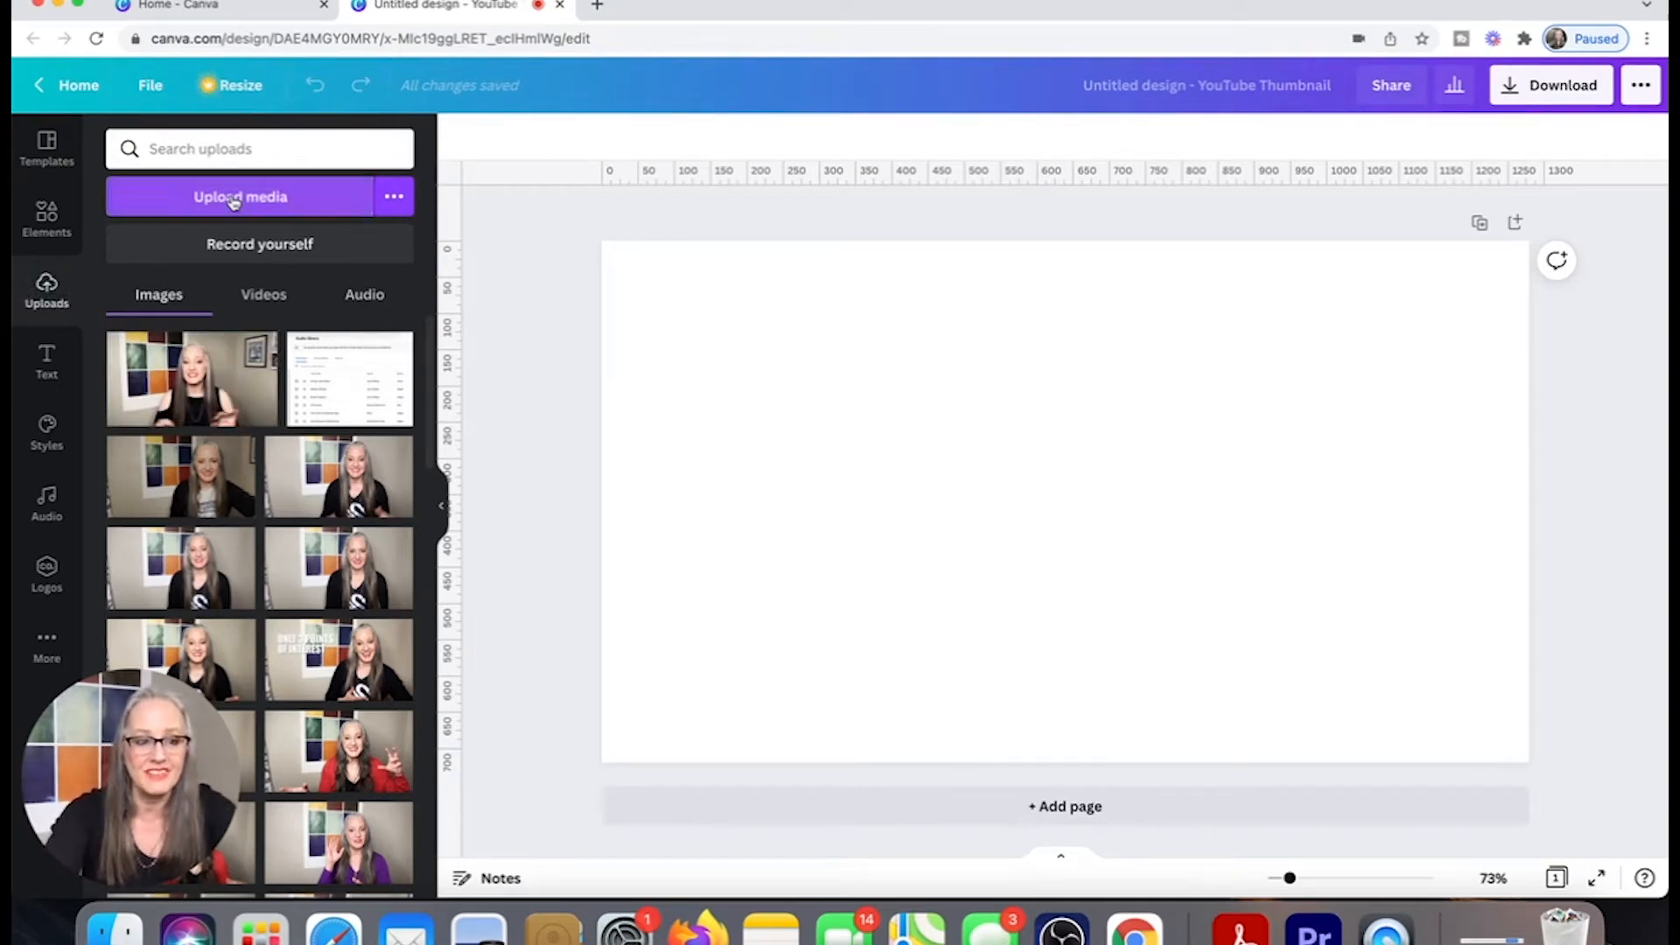
click(788, 369)
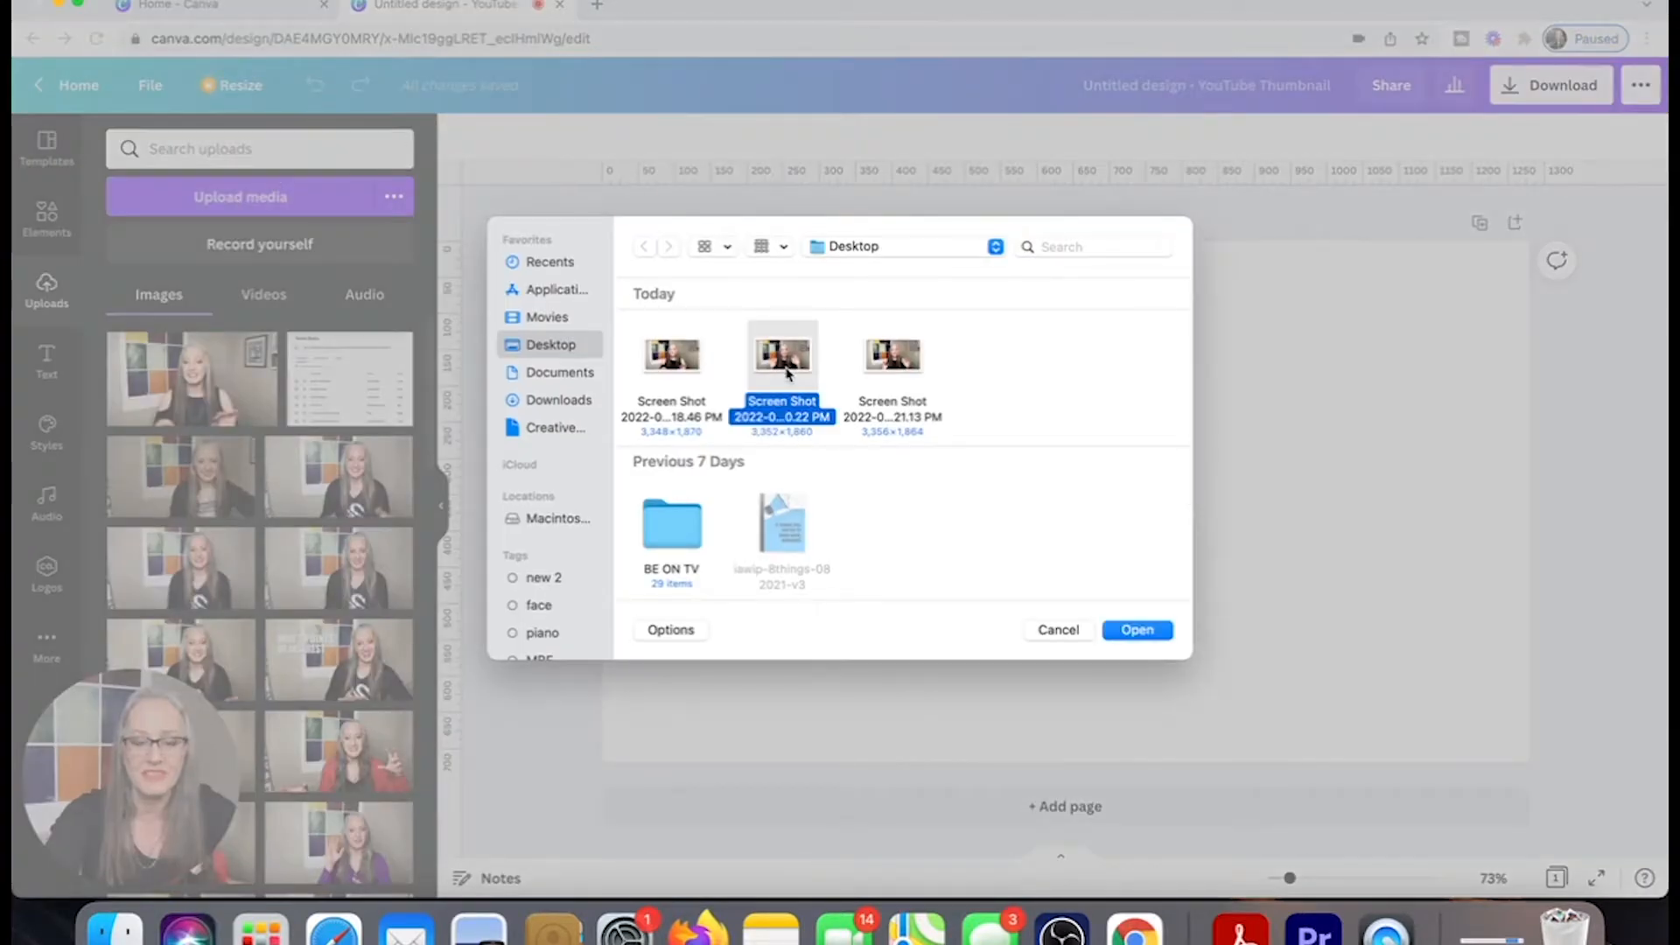
click(1137, 631)
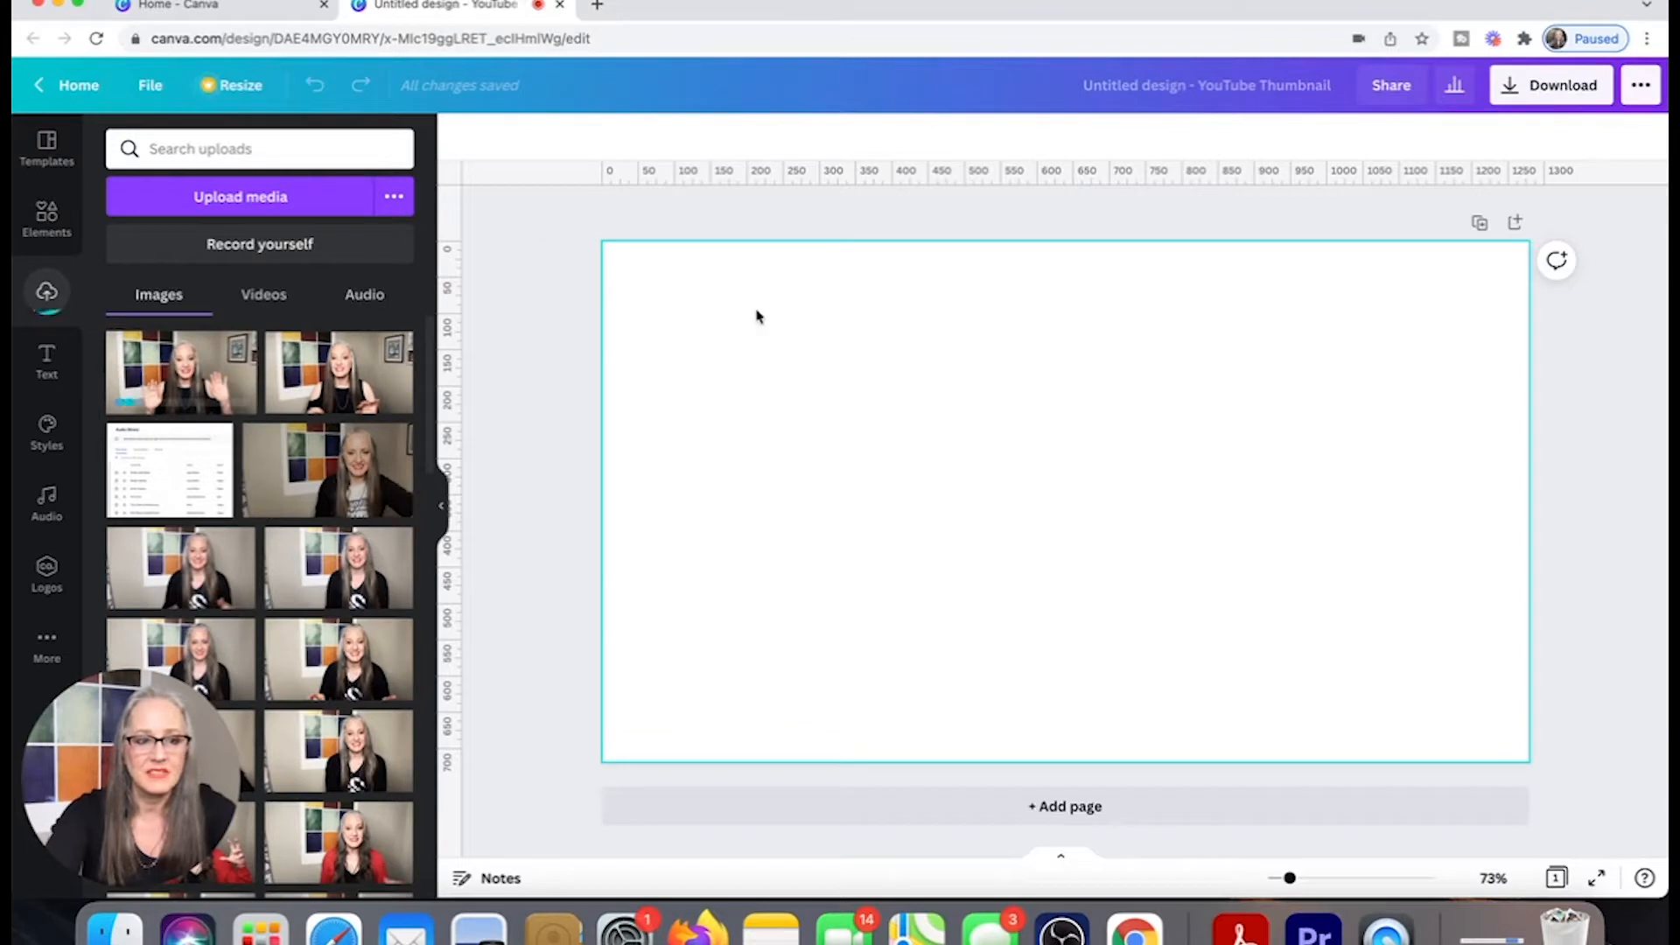
click(269, 200)
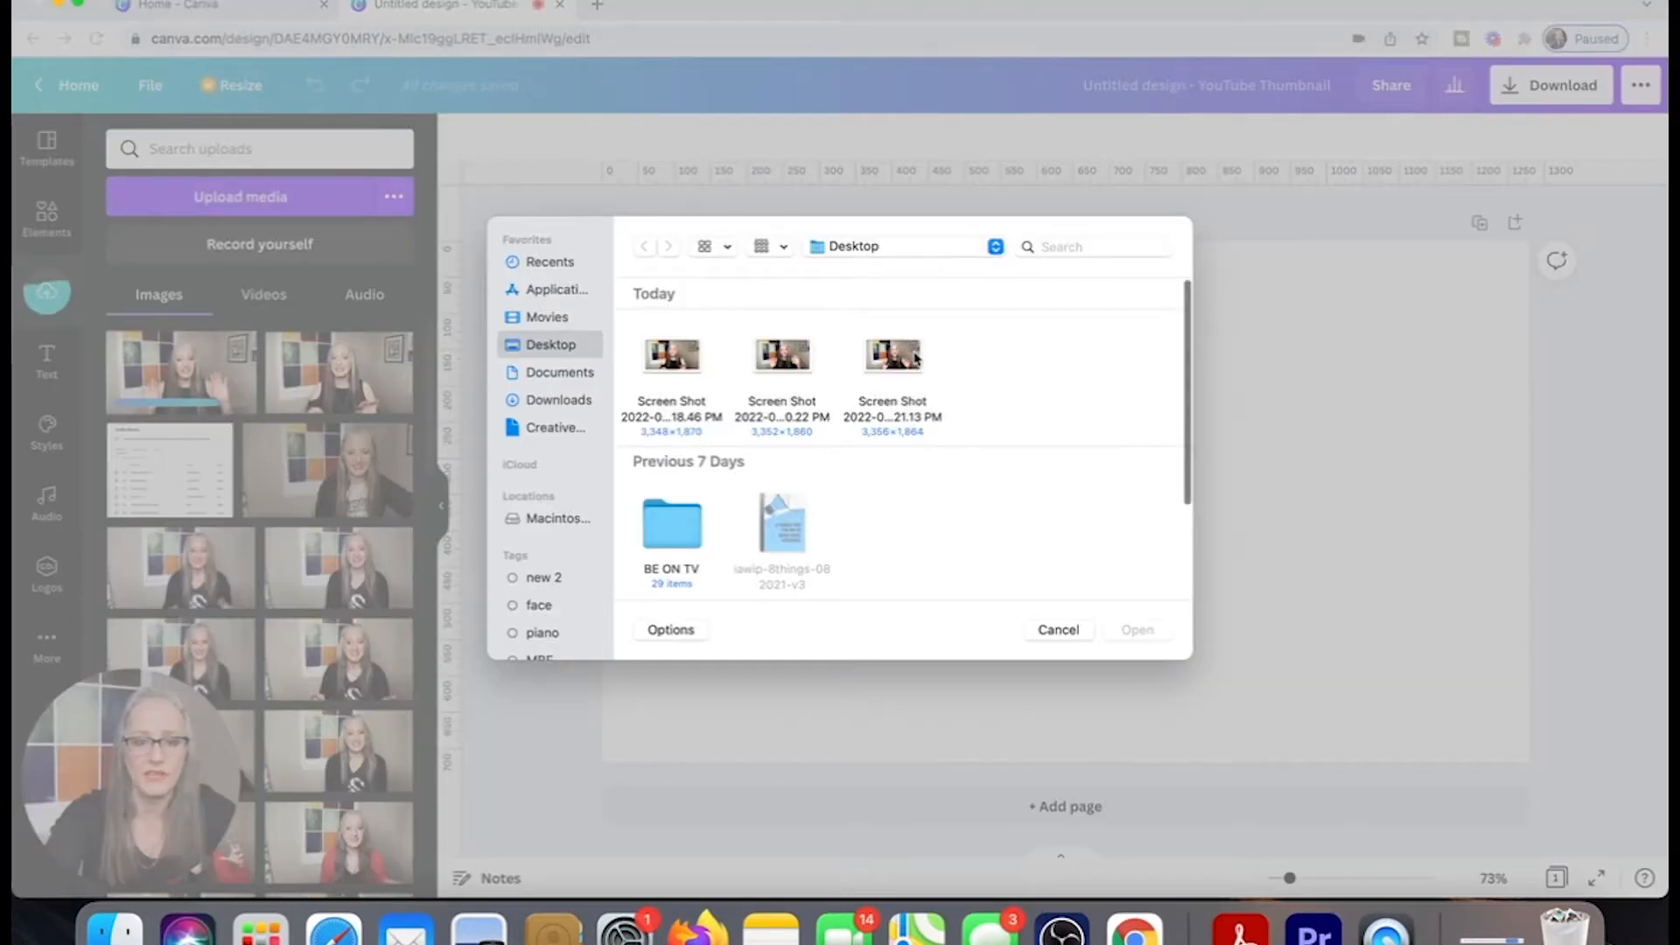
click(897, 358)
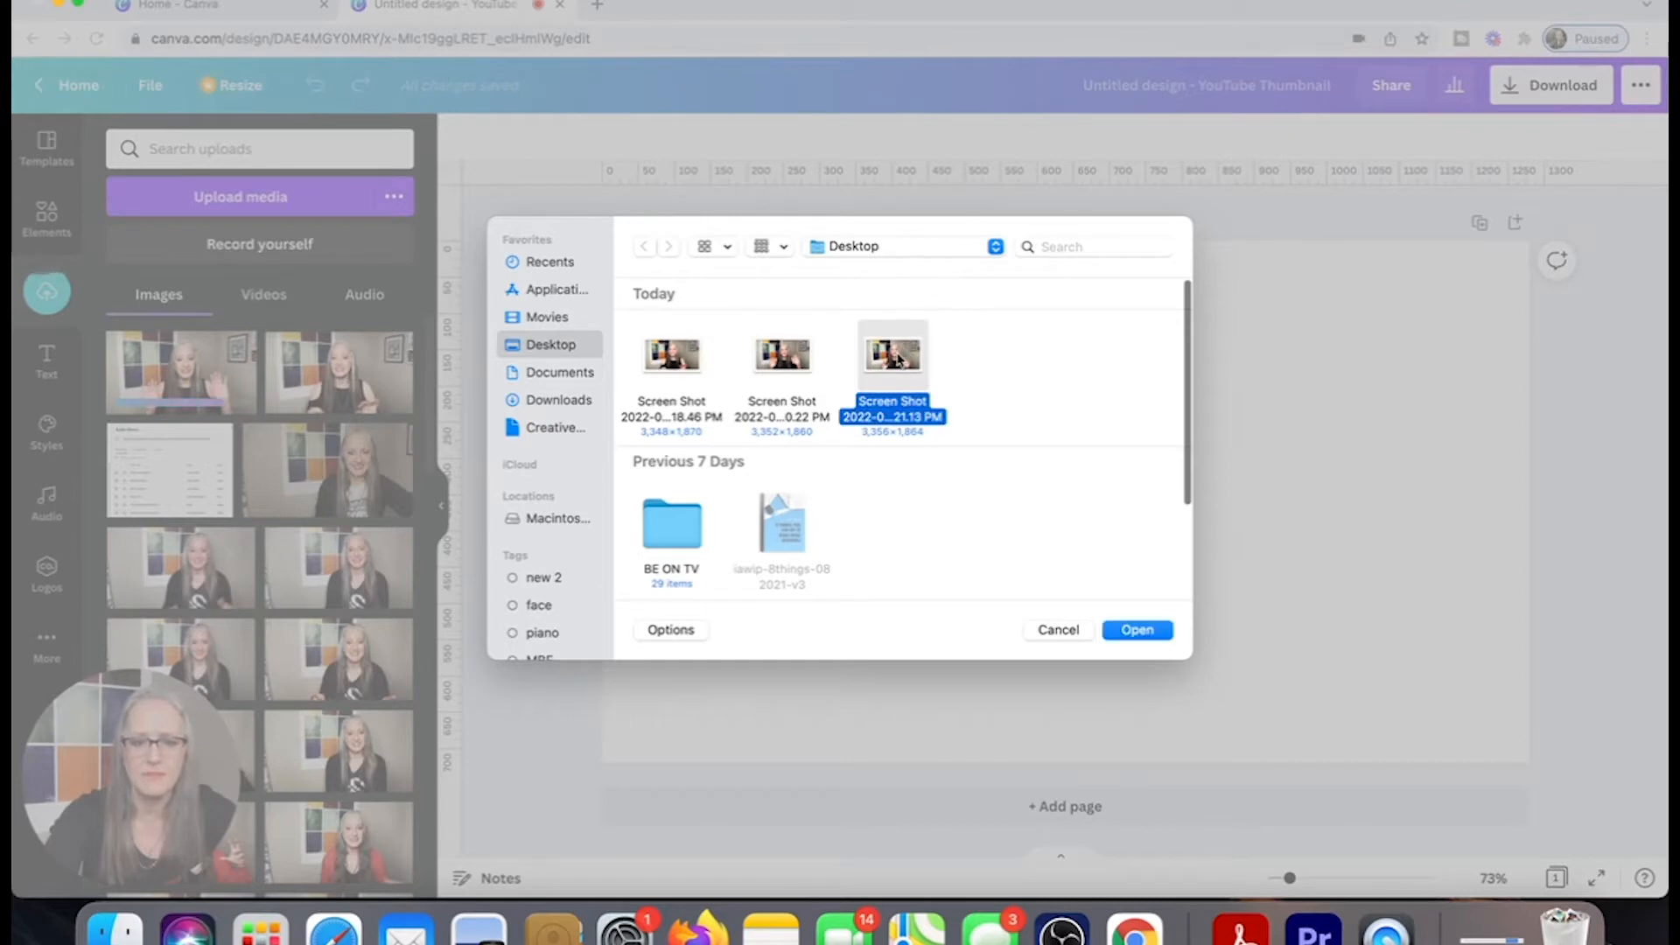
click(1137, 630)
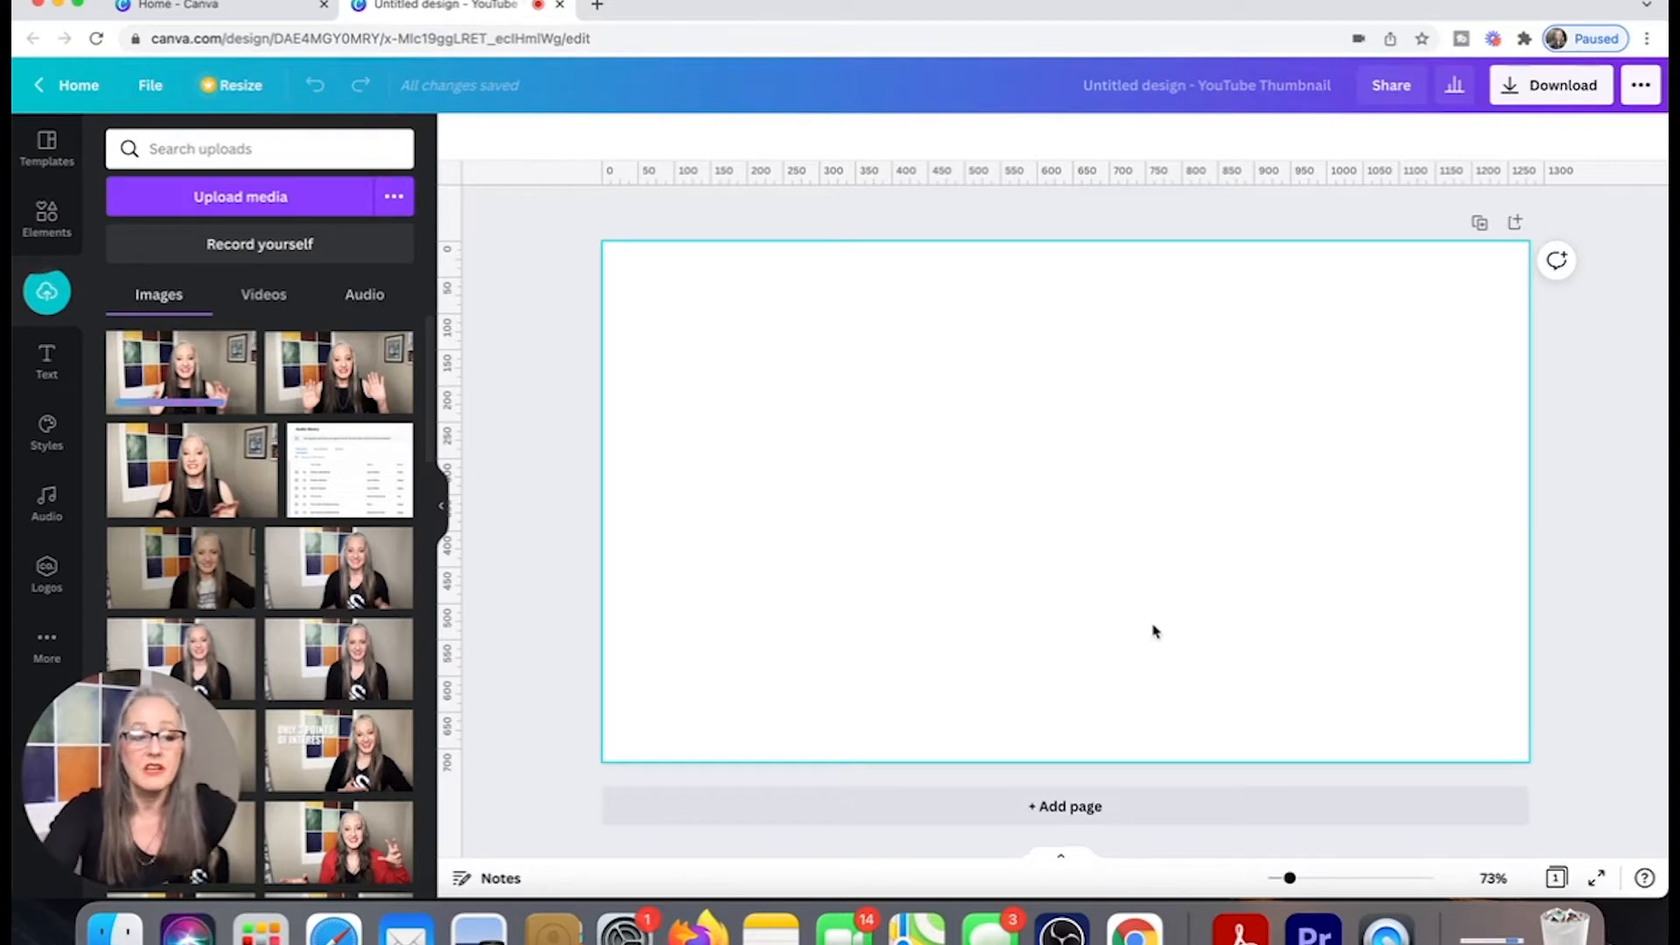
Search the elements for "mystical" and limit the results to photos.
click(47, 218)
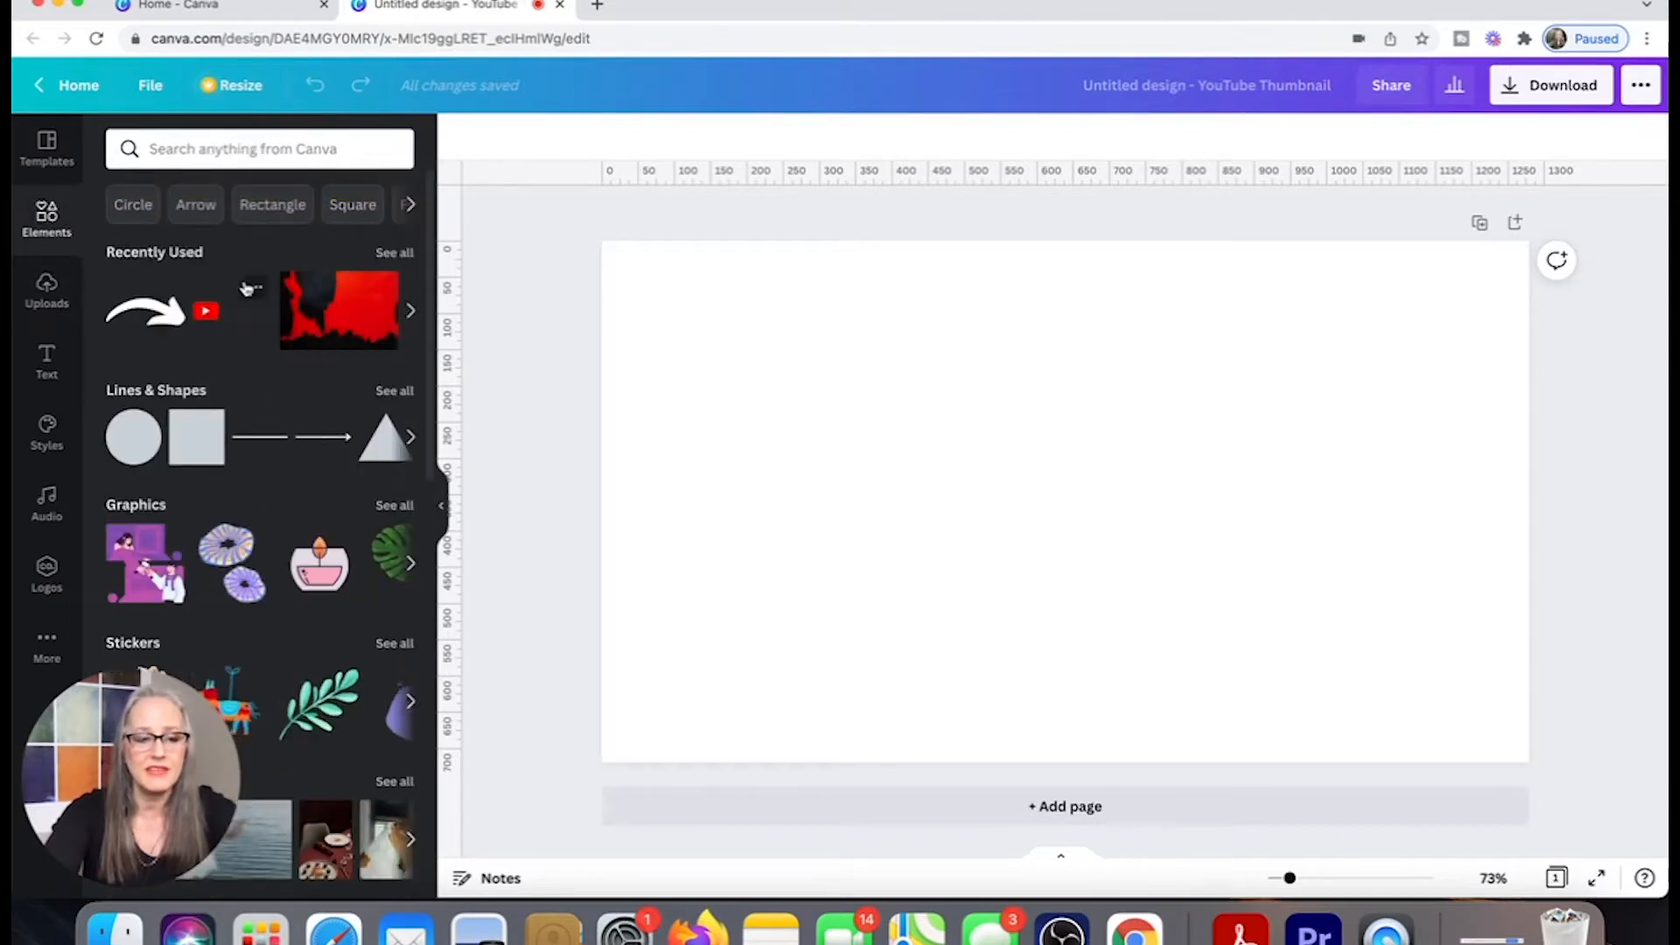
click(193, 150)
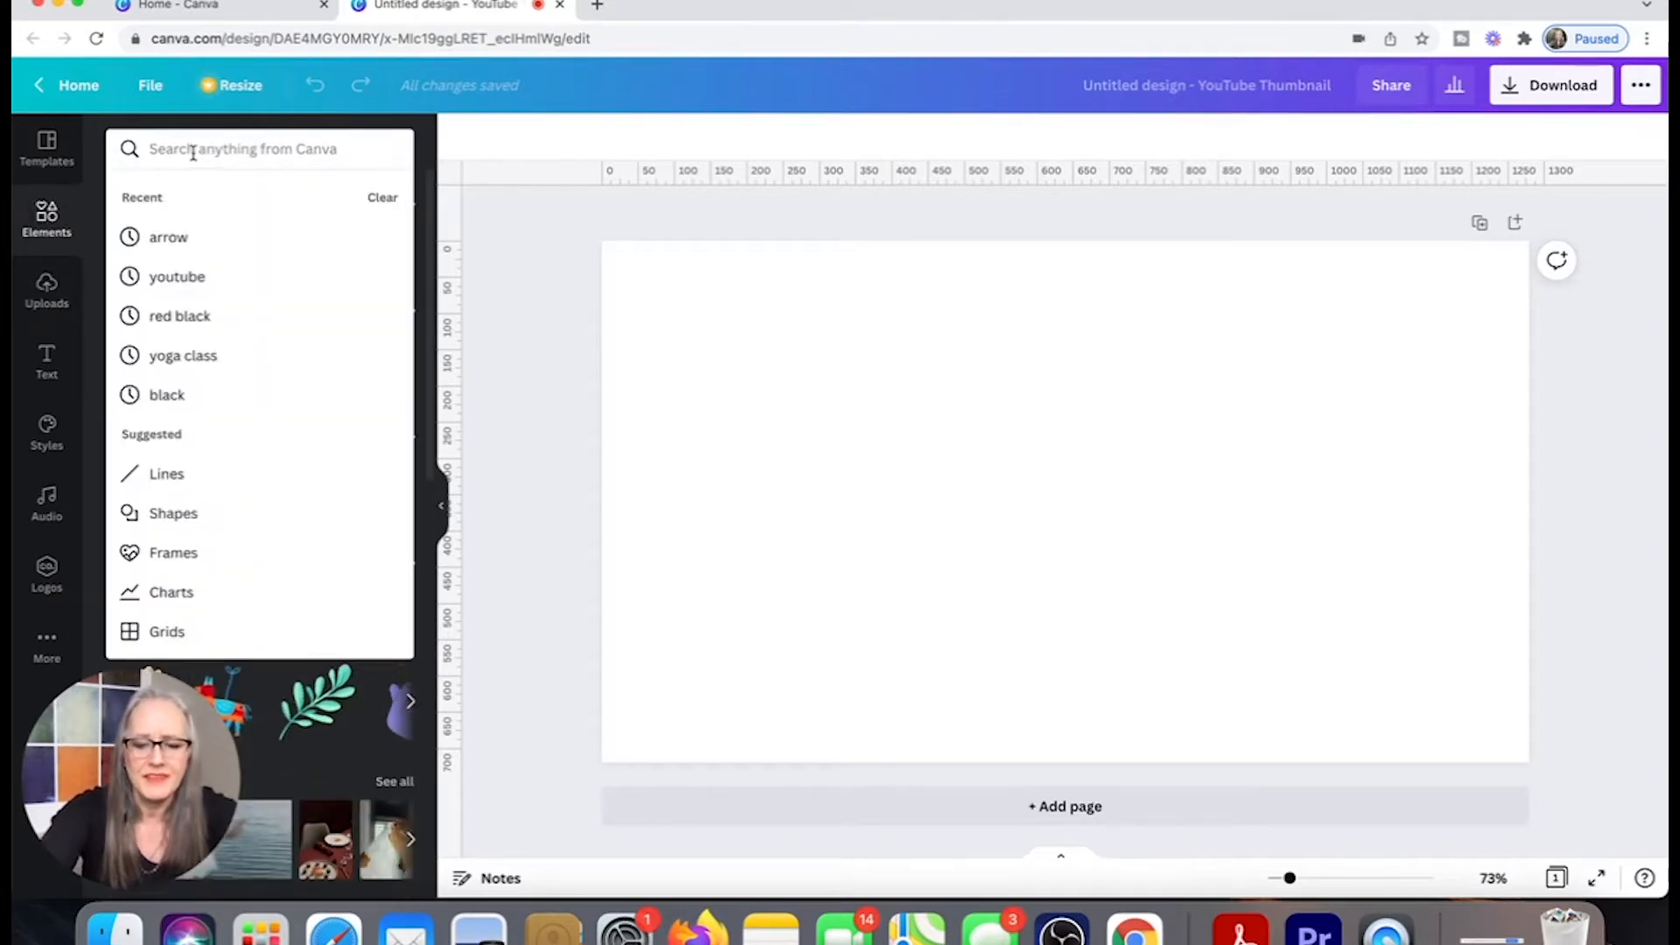
text(mys)
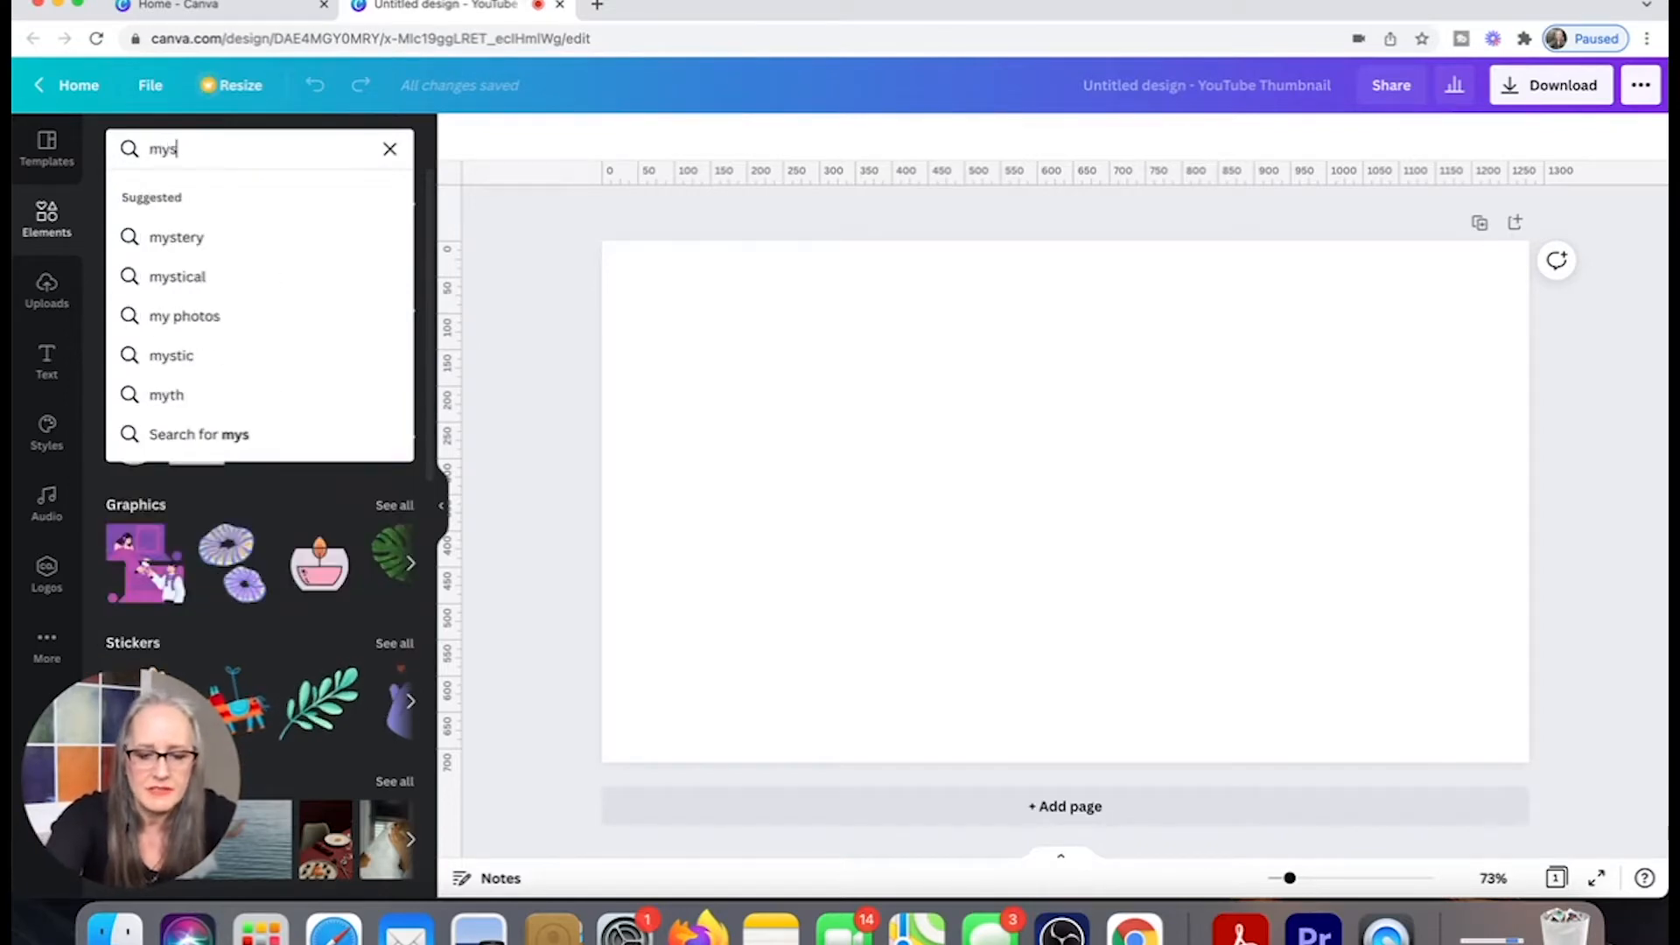
text(tica;)
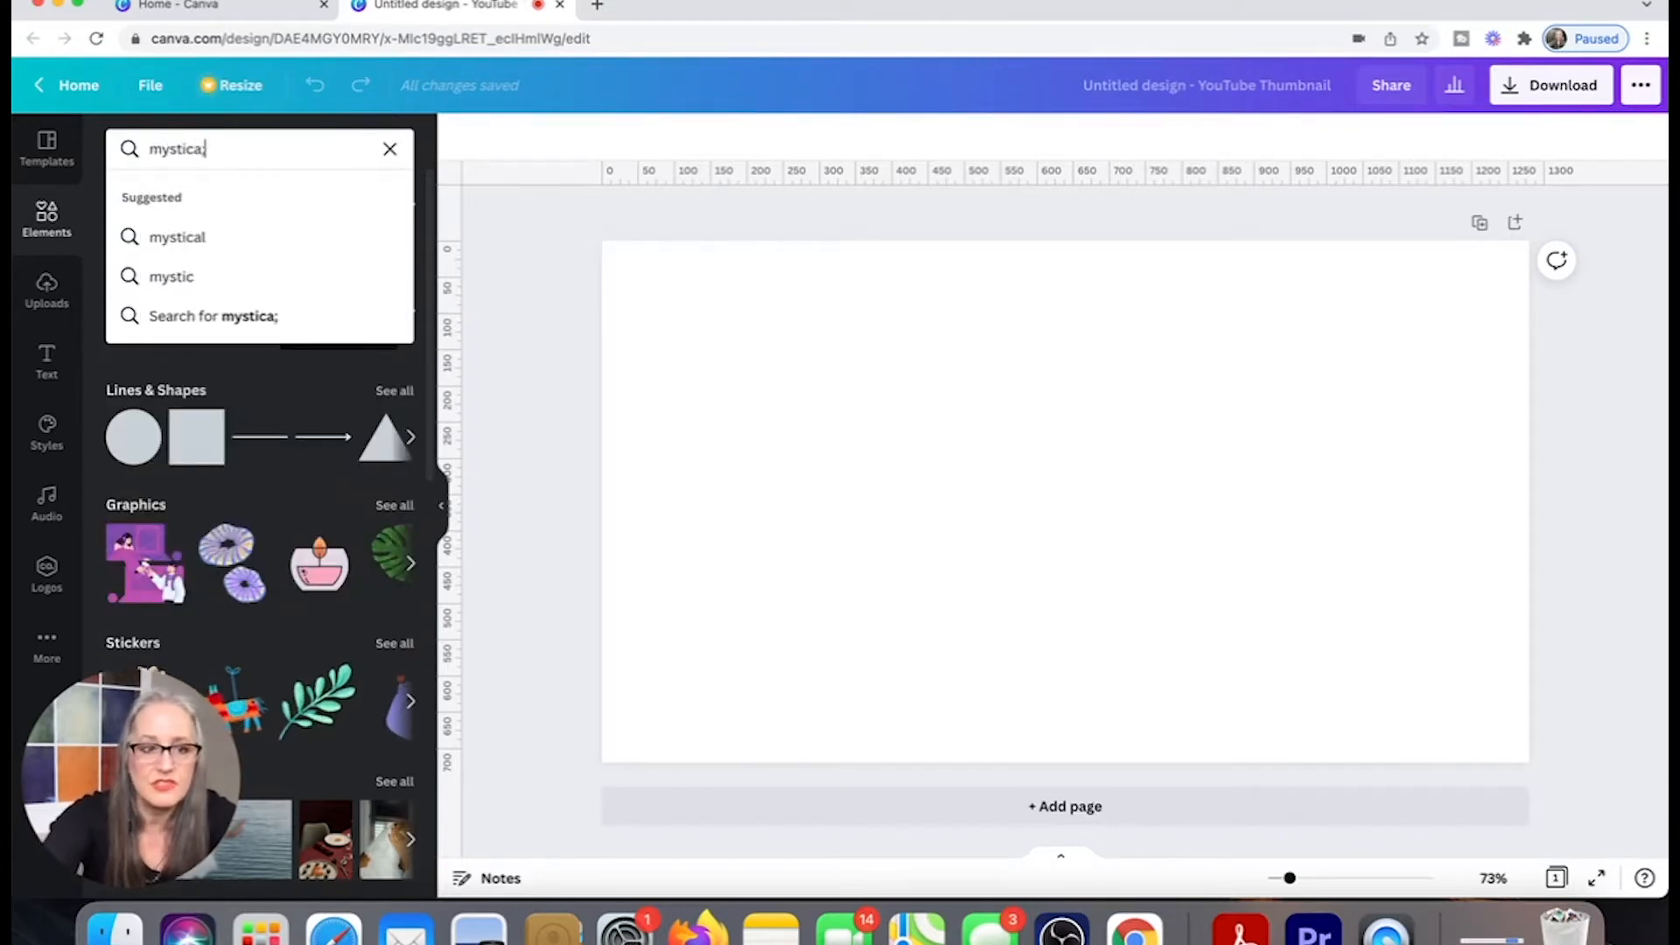
key(BackSpace)
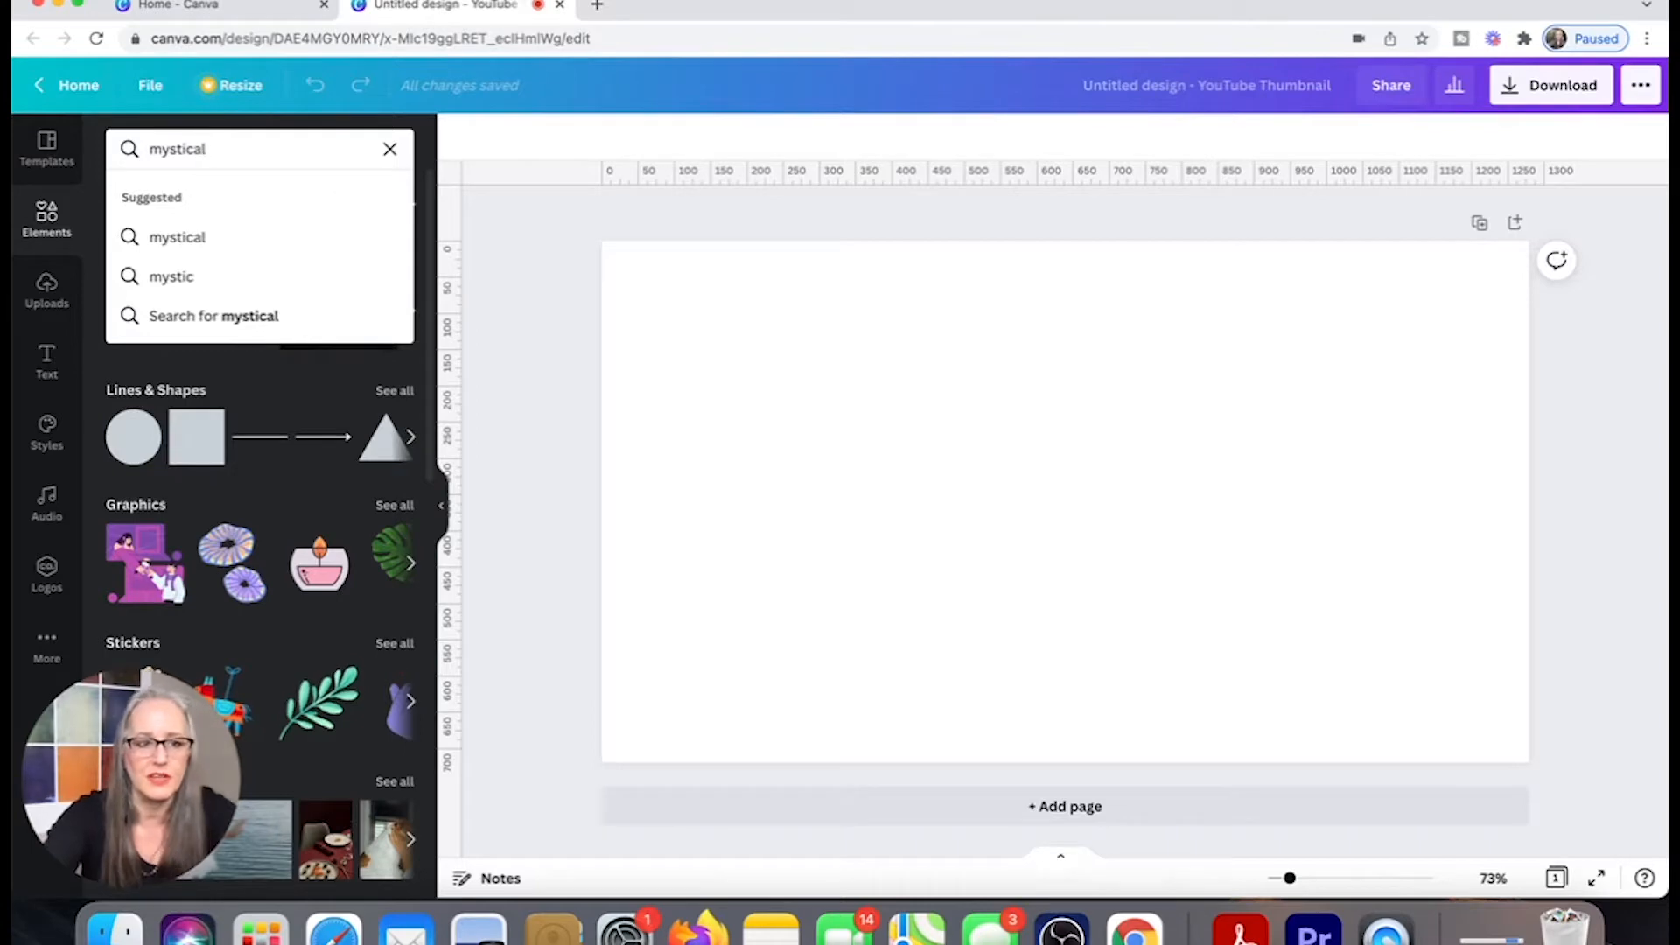
text(l)
key(Return)
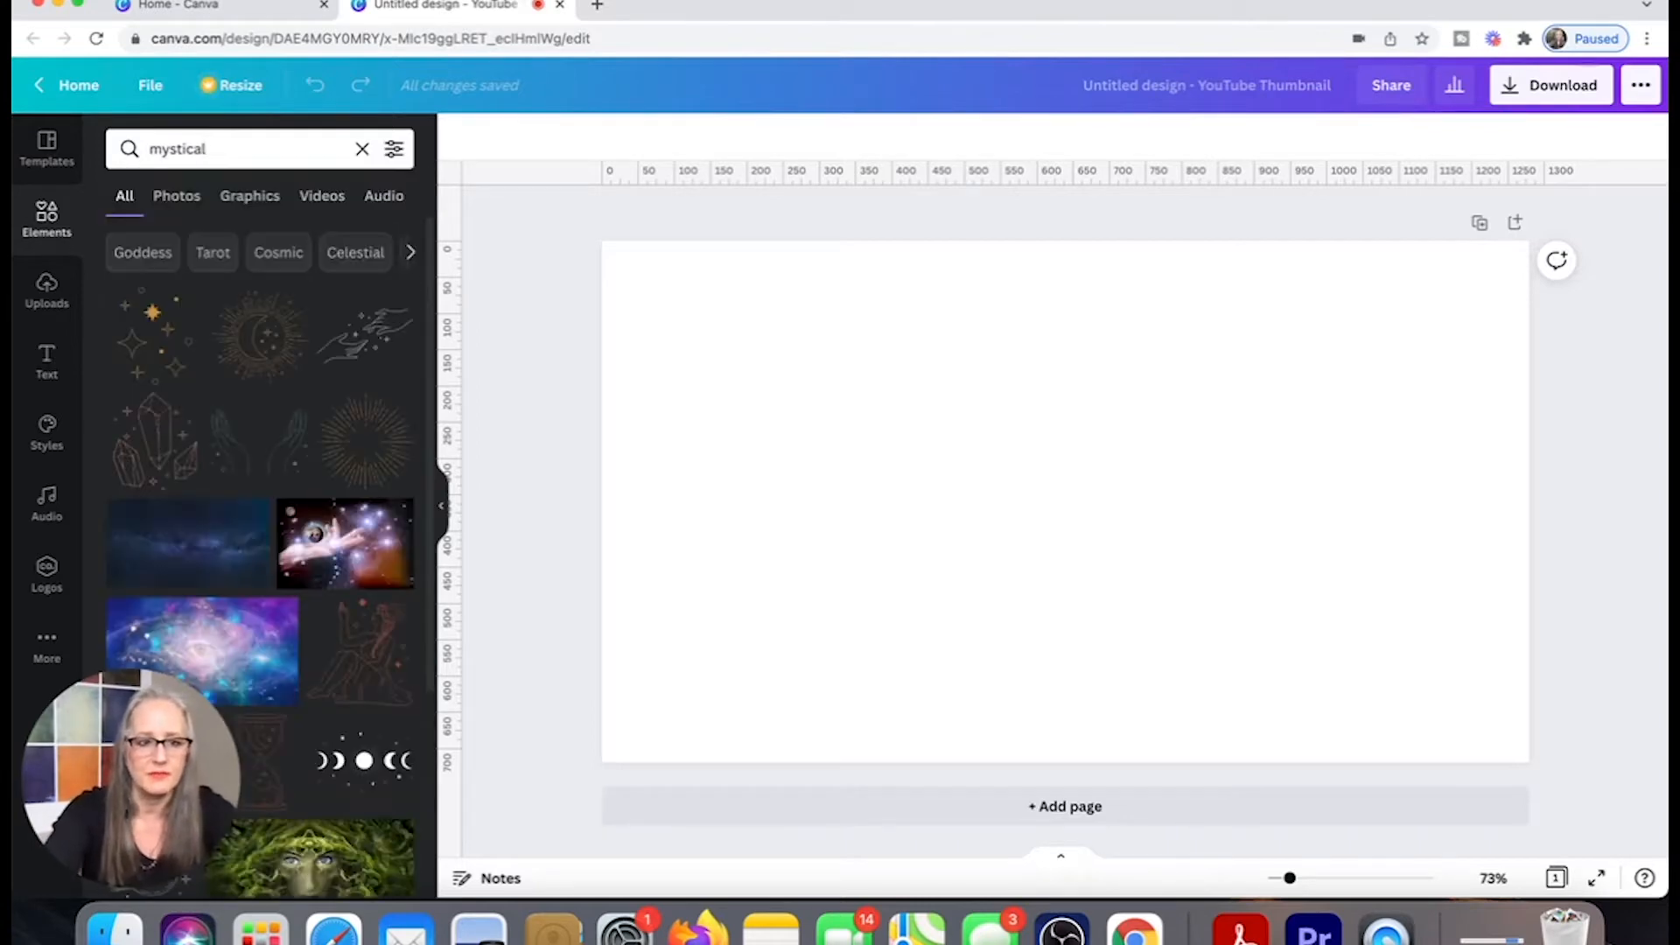
click(173, 200)
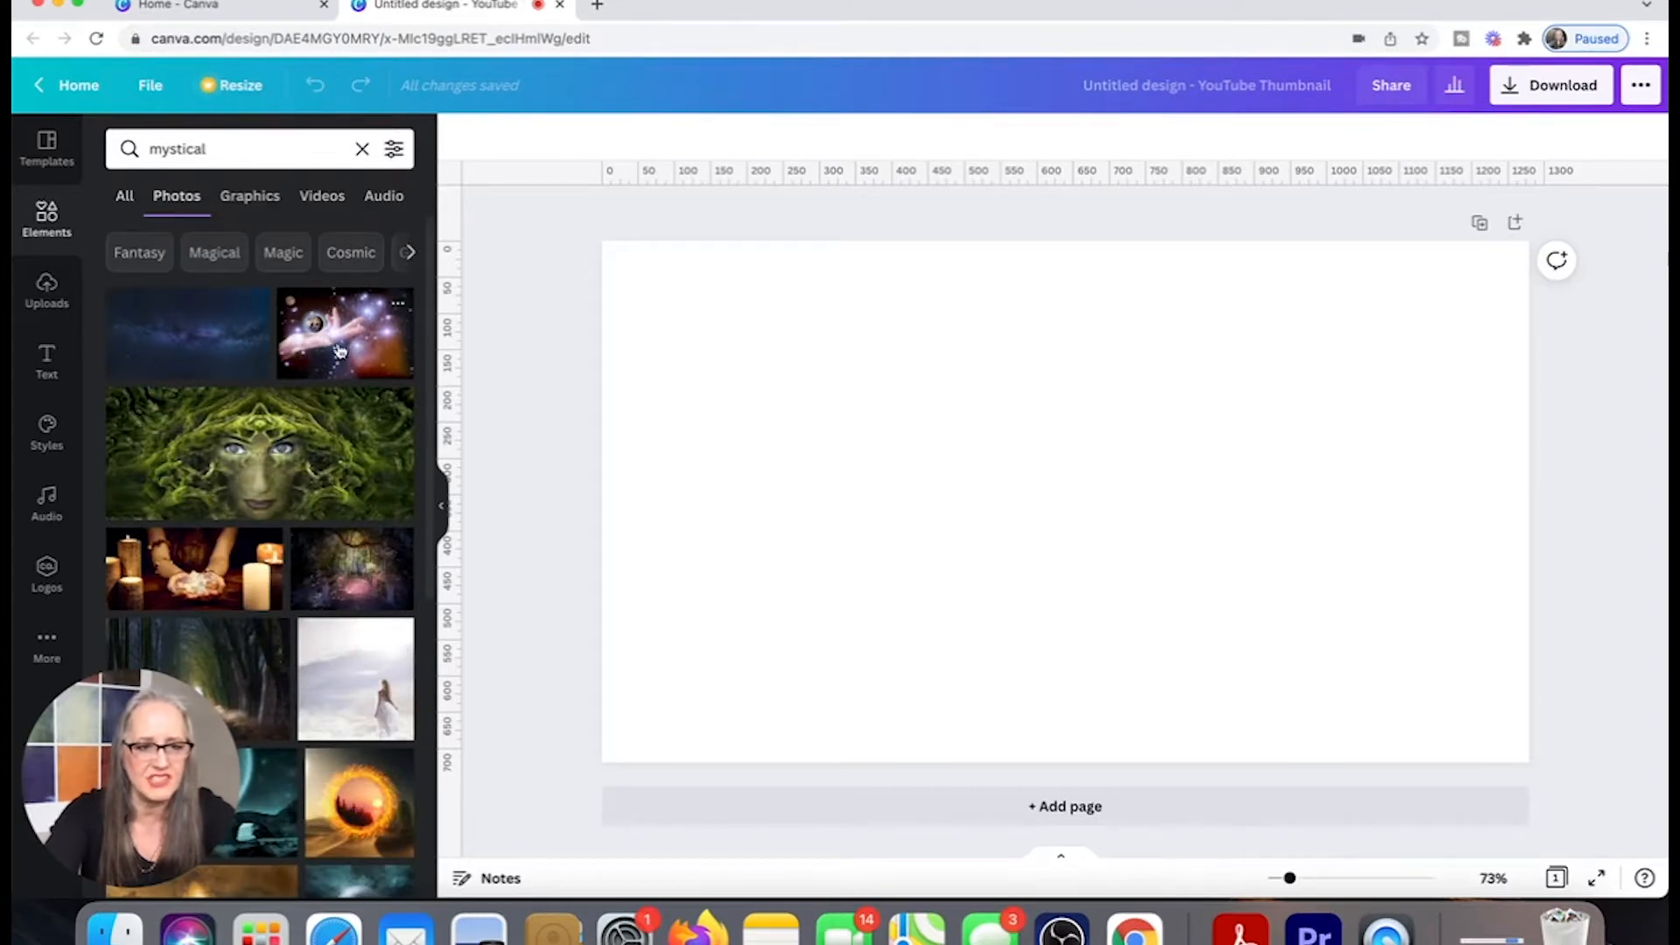
Try the mirrored pink and purple smoke photo as the page background, and replace it with the red starry-sky photo.
scroll(340, 350, down, 1)
scroll(340, 351, down, 6)
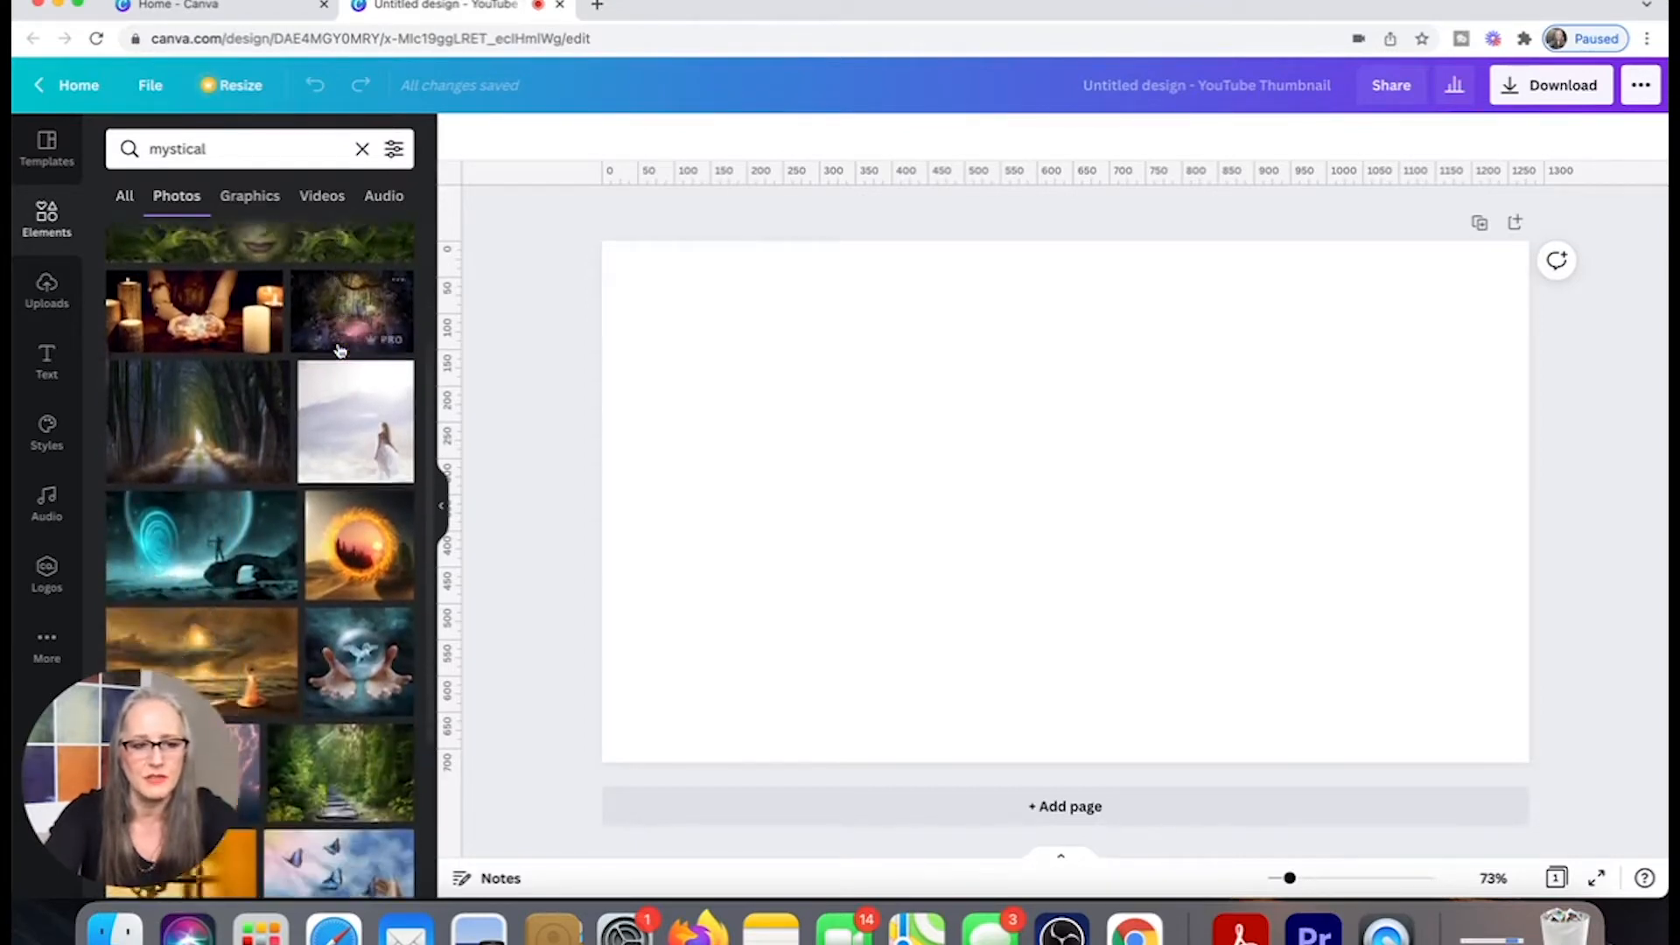
scroll(341, 351, down, 8)
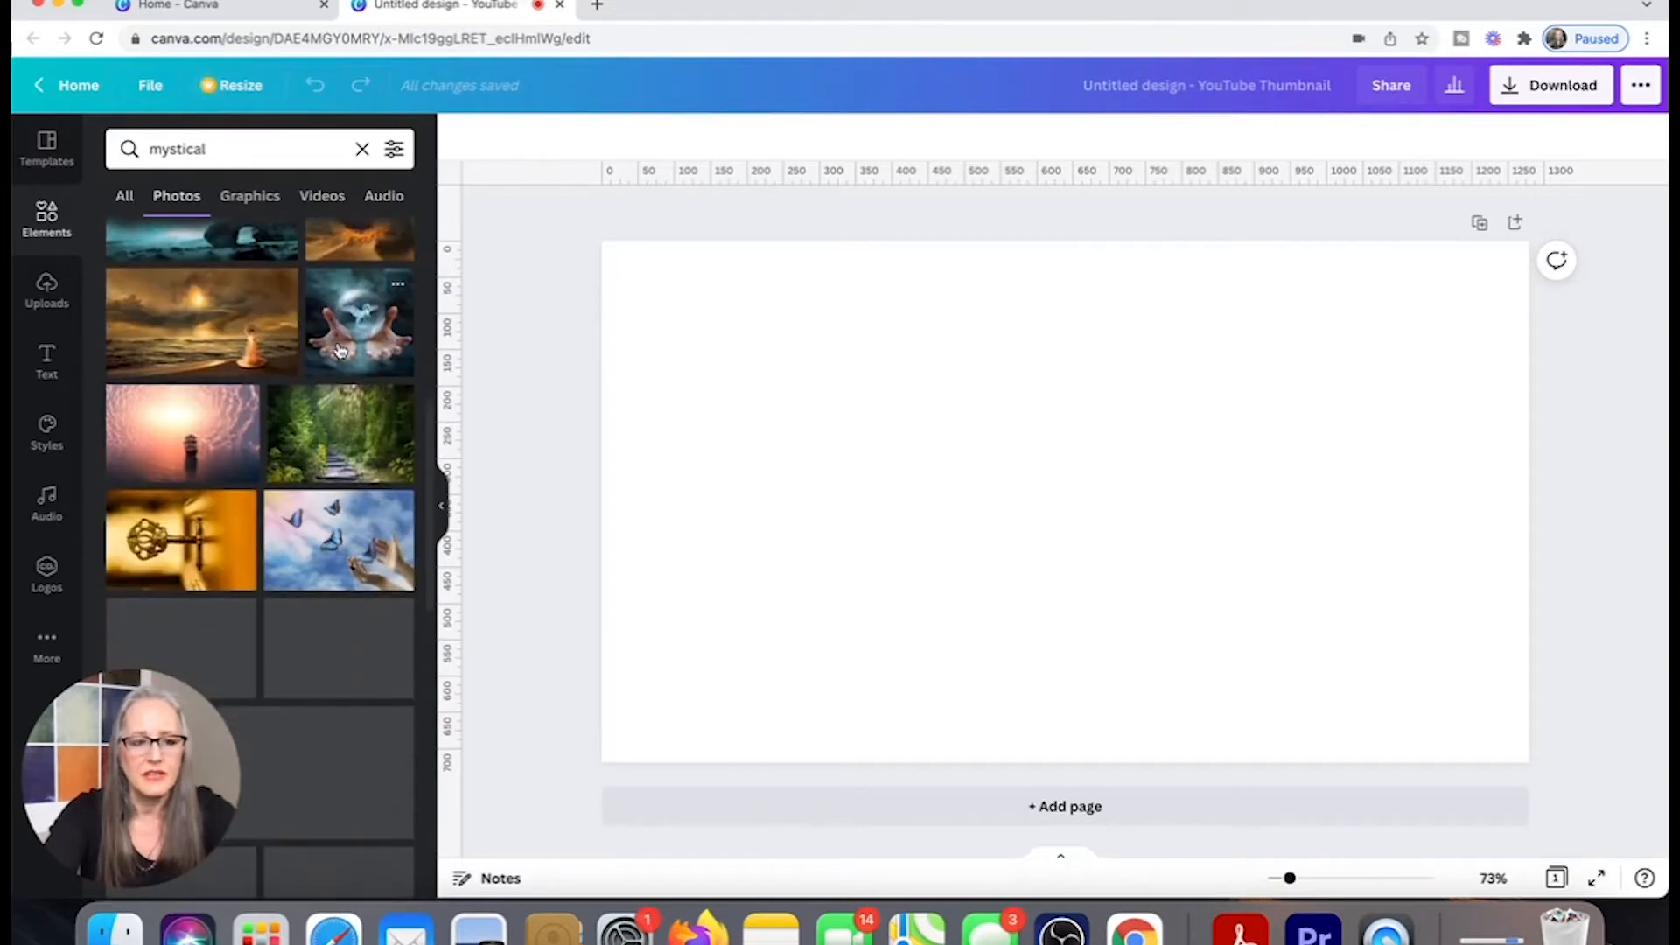
scroll(340, 350, down, 3)
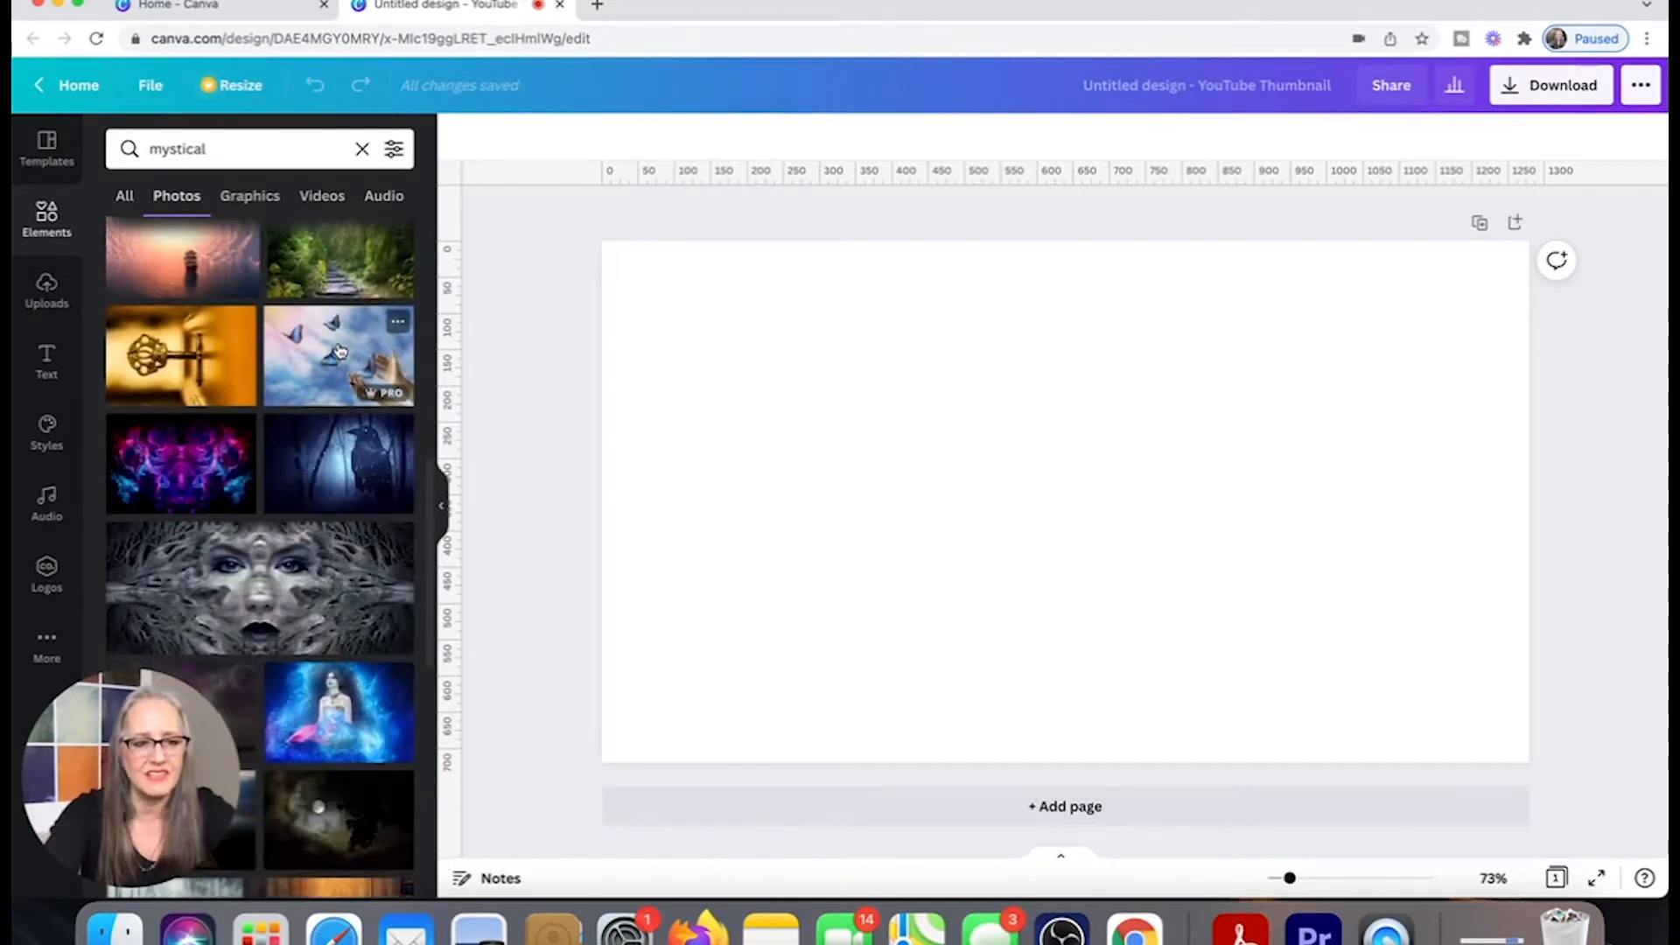
scroll(340, 351, down, 4)
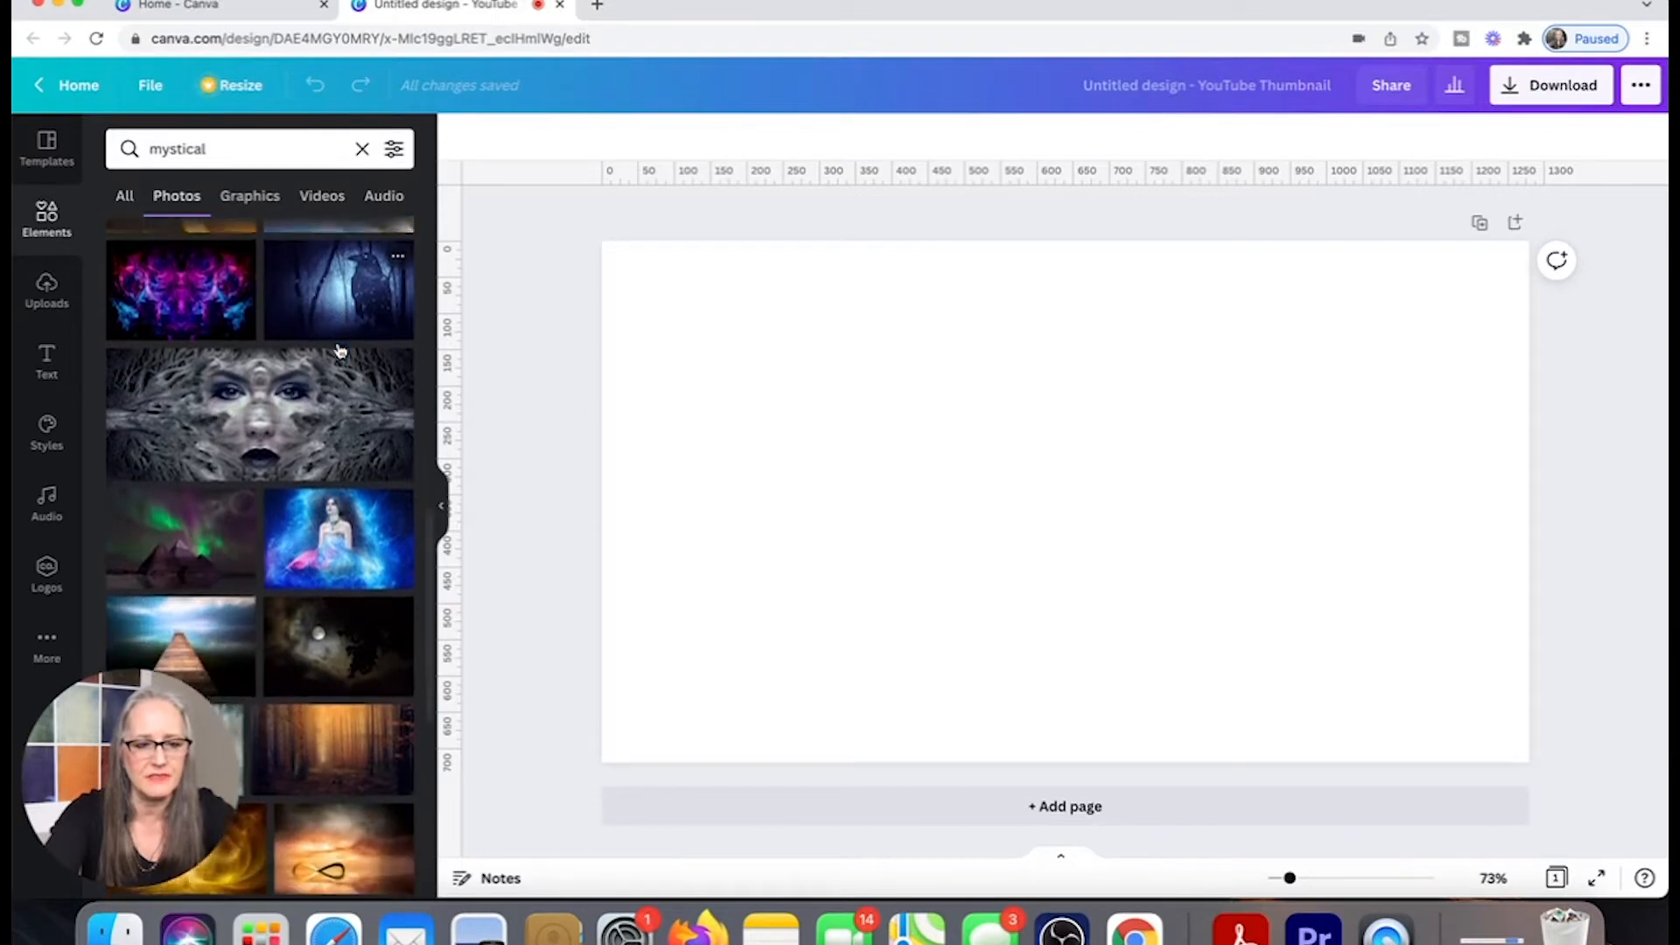
scroll(341, 351, down, 5)
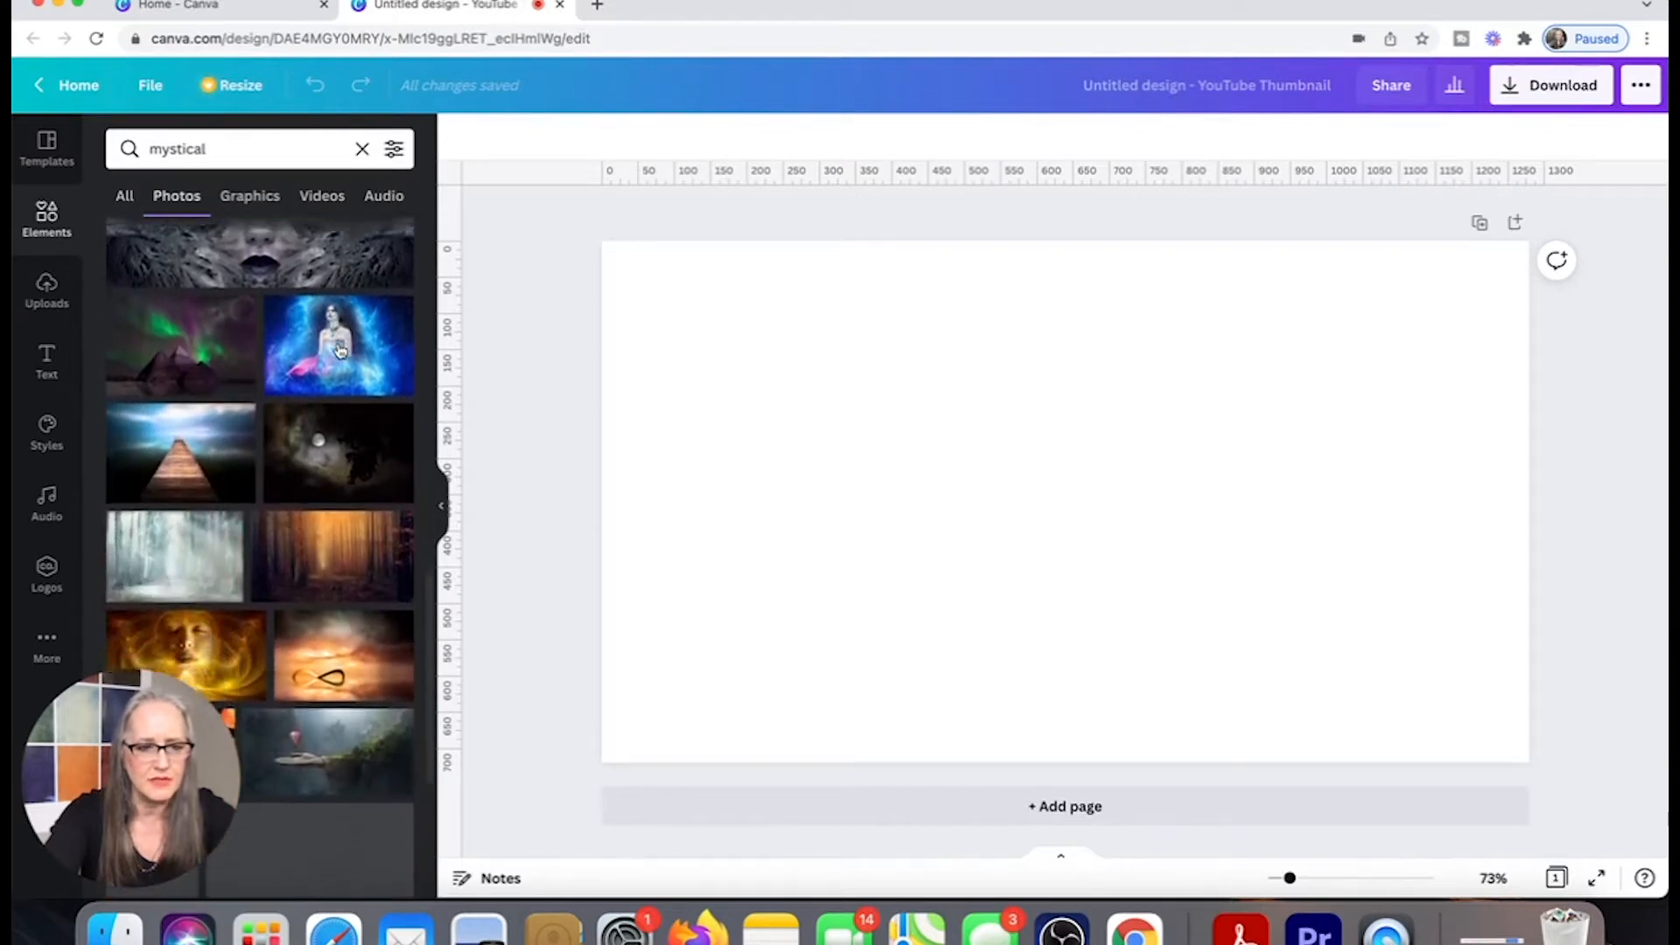
scroll(341, 351, down, 4)
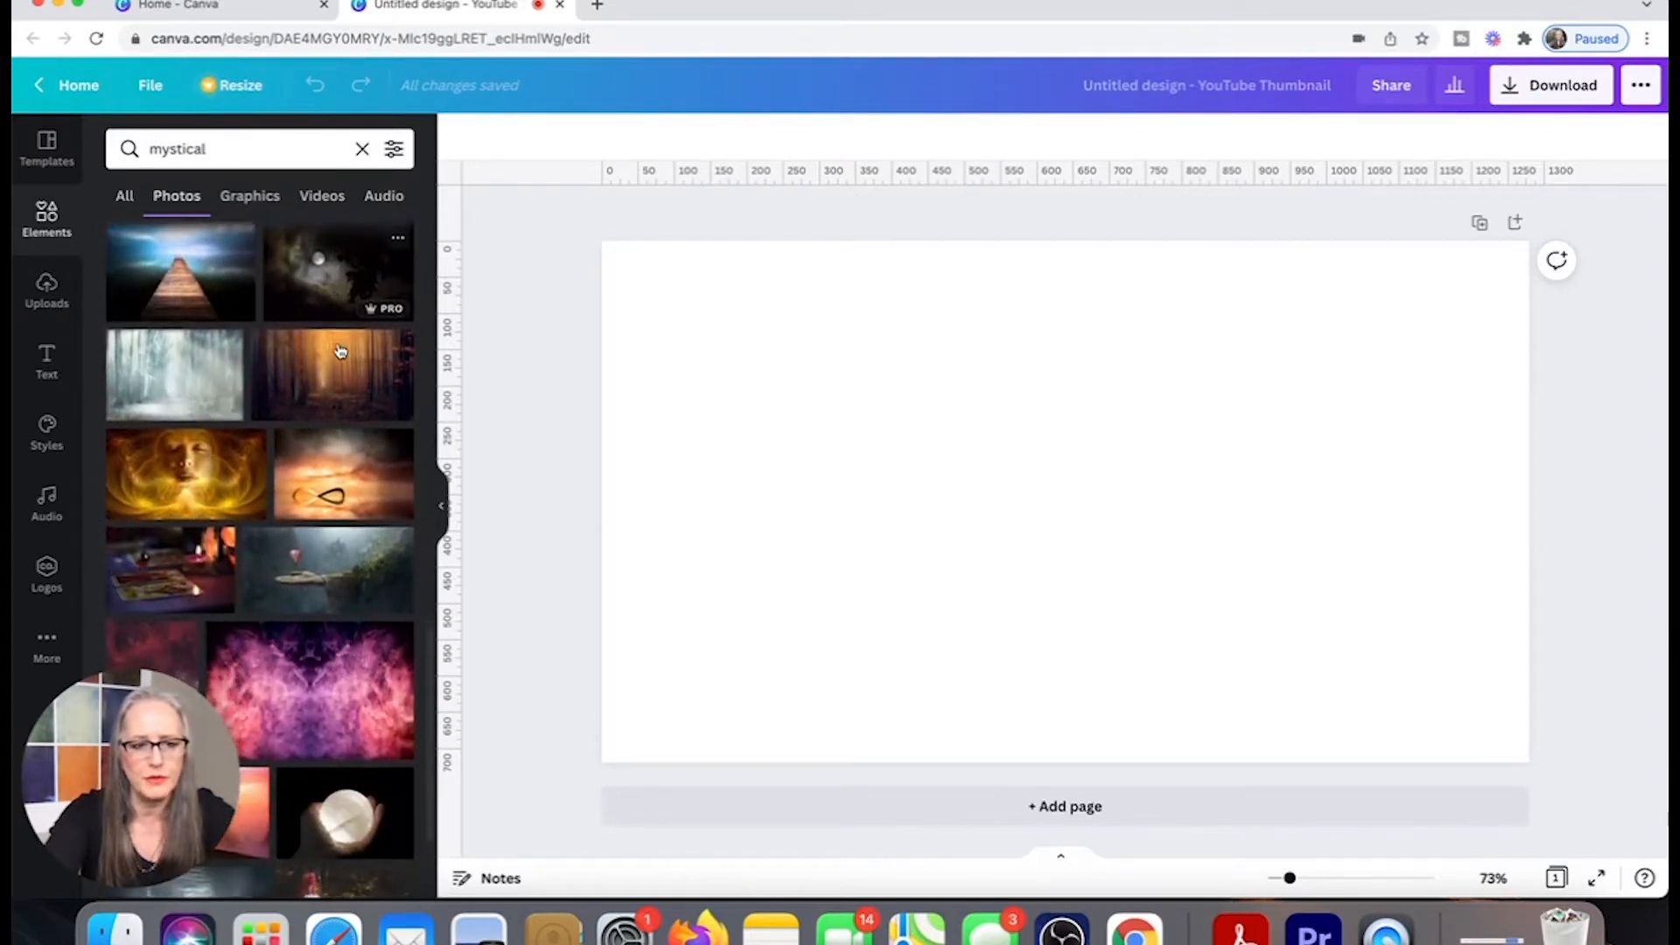
scroll(341, 351, down, 5)
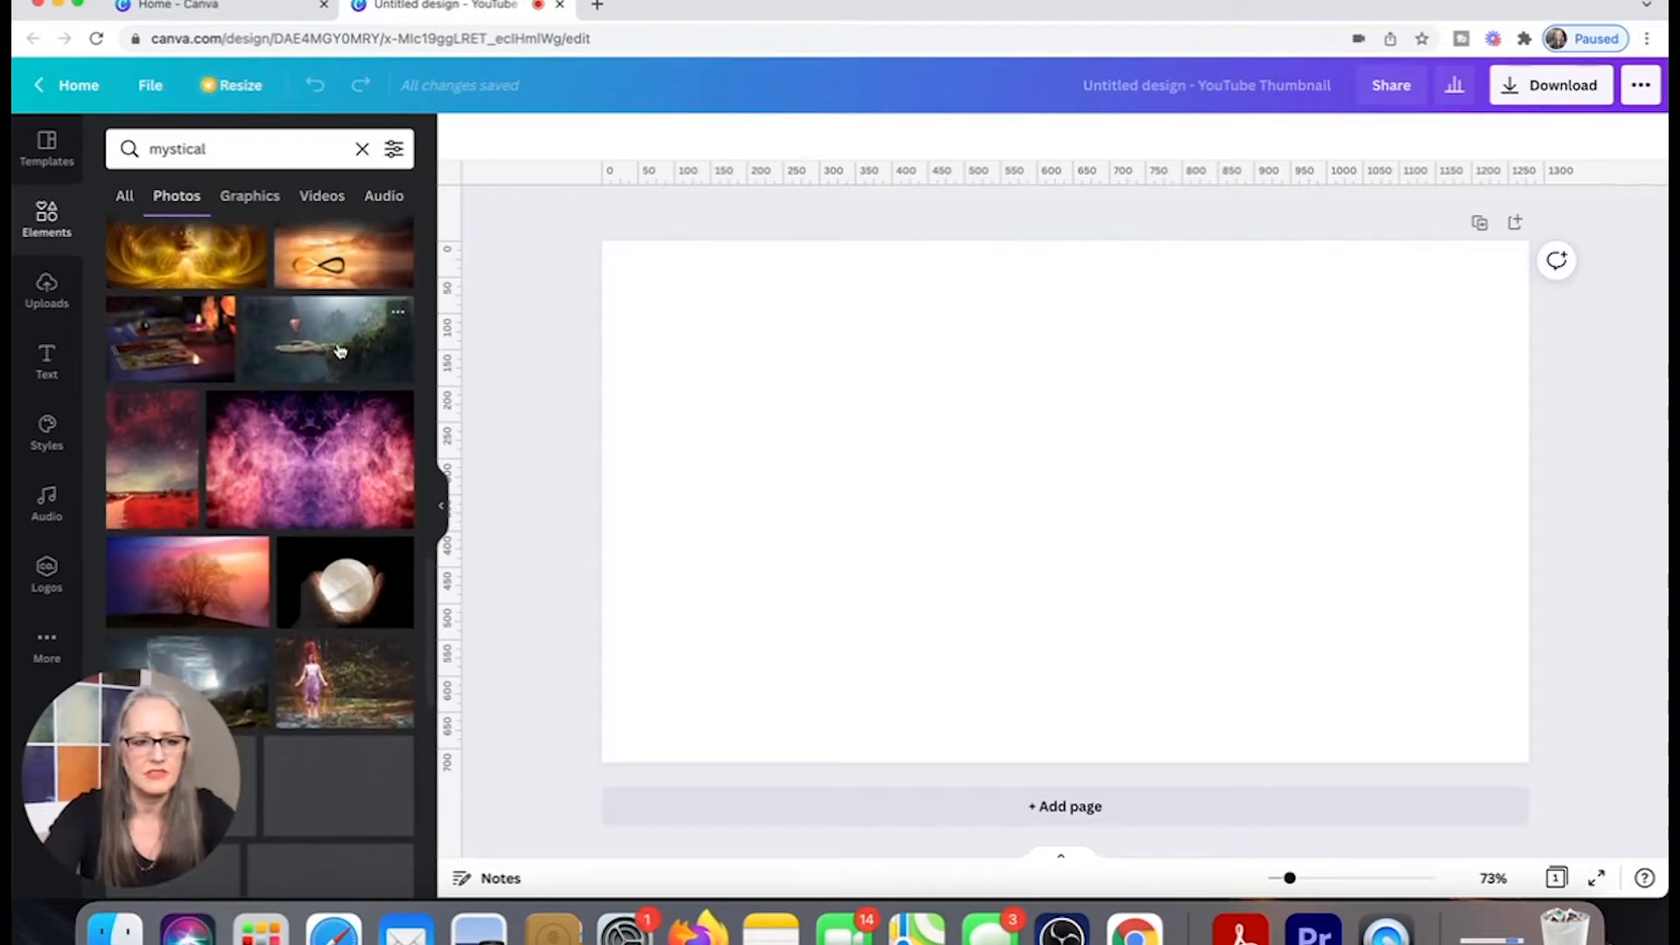
drag(315, 469, 628, 353)
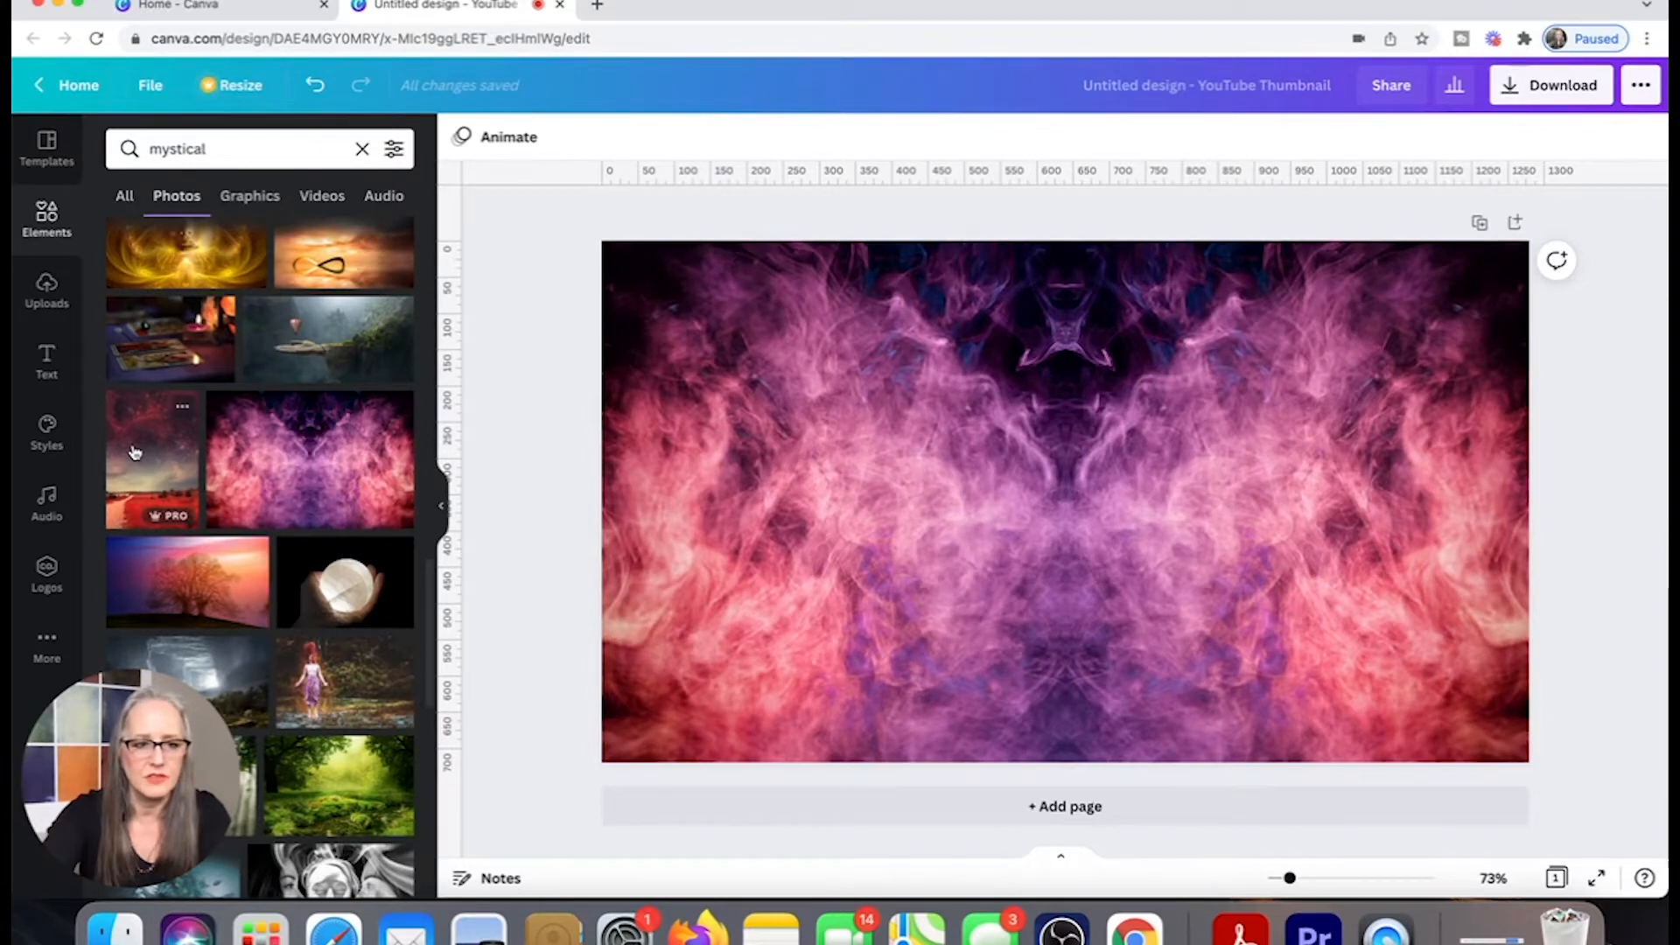
drag(175, 435, 621, 321)
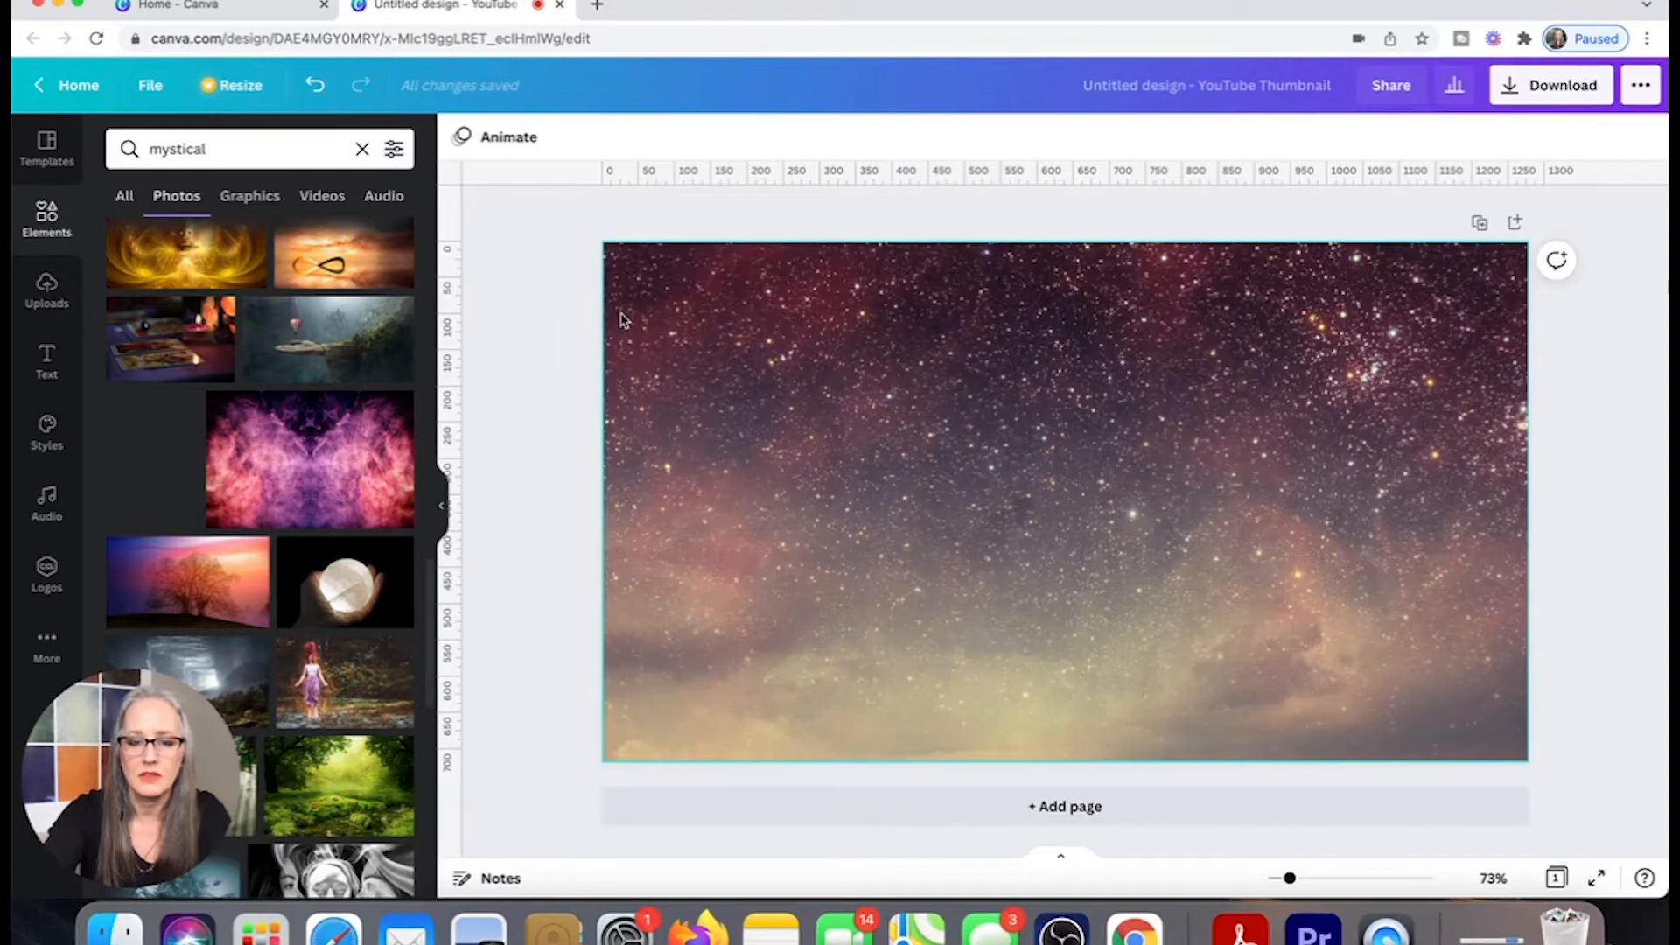
Shift the starry-sky background photo slightly upward within the page crop and accept the crop.
click(1050, 463)
double_click(1049, 462)
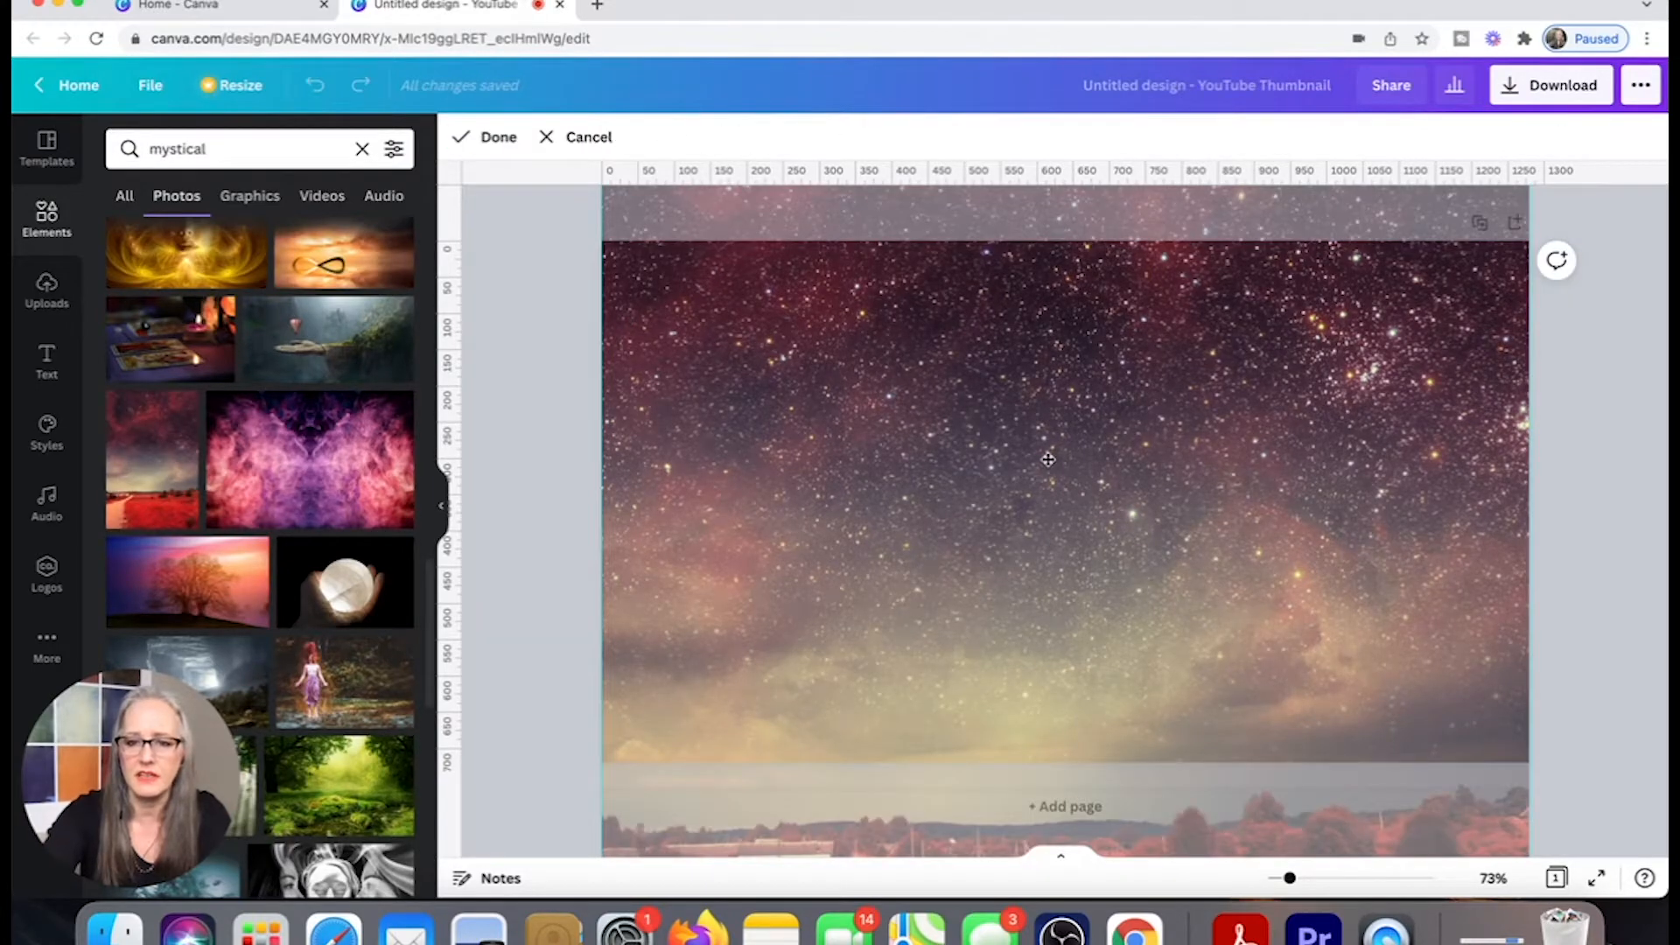
drag(1048, 459, 1048, 410)
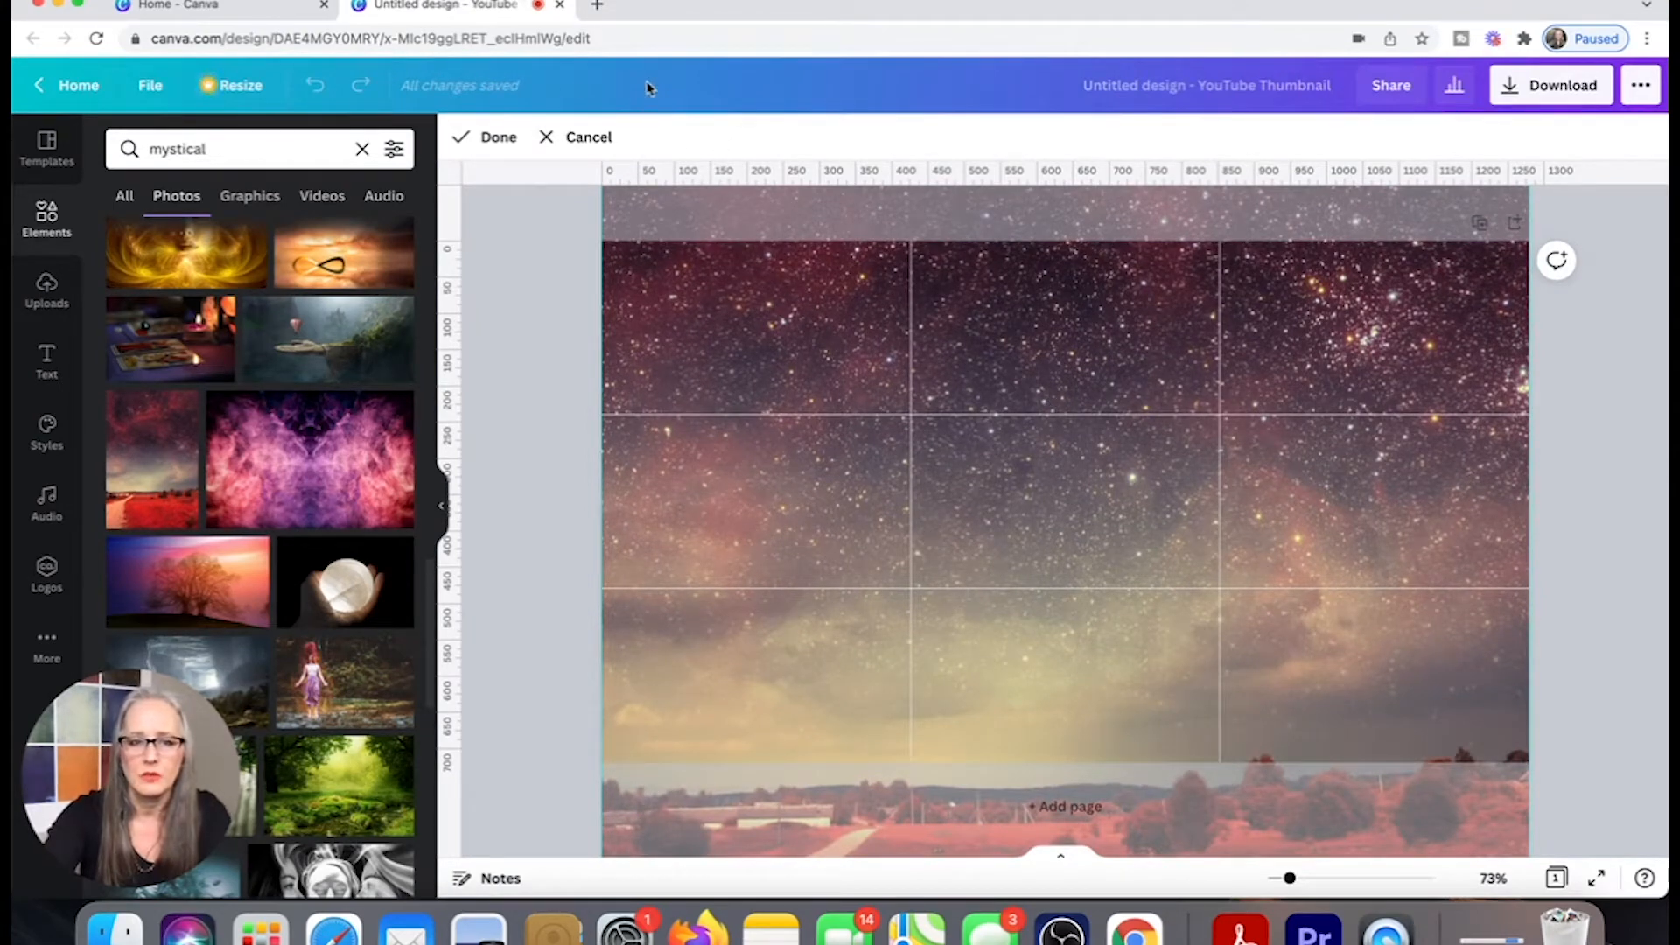
click(471, 139)
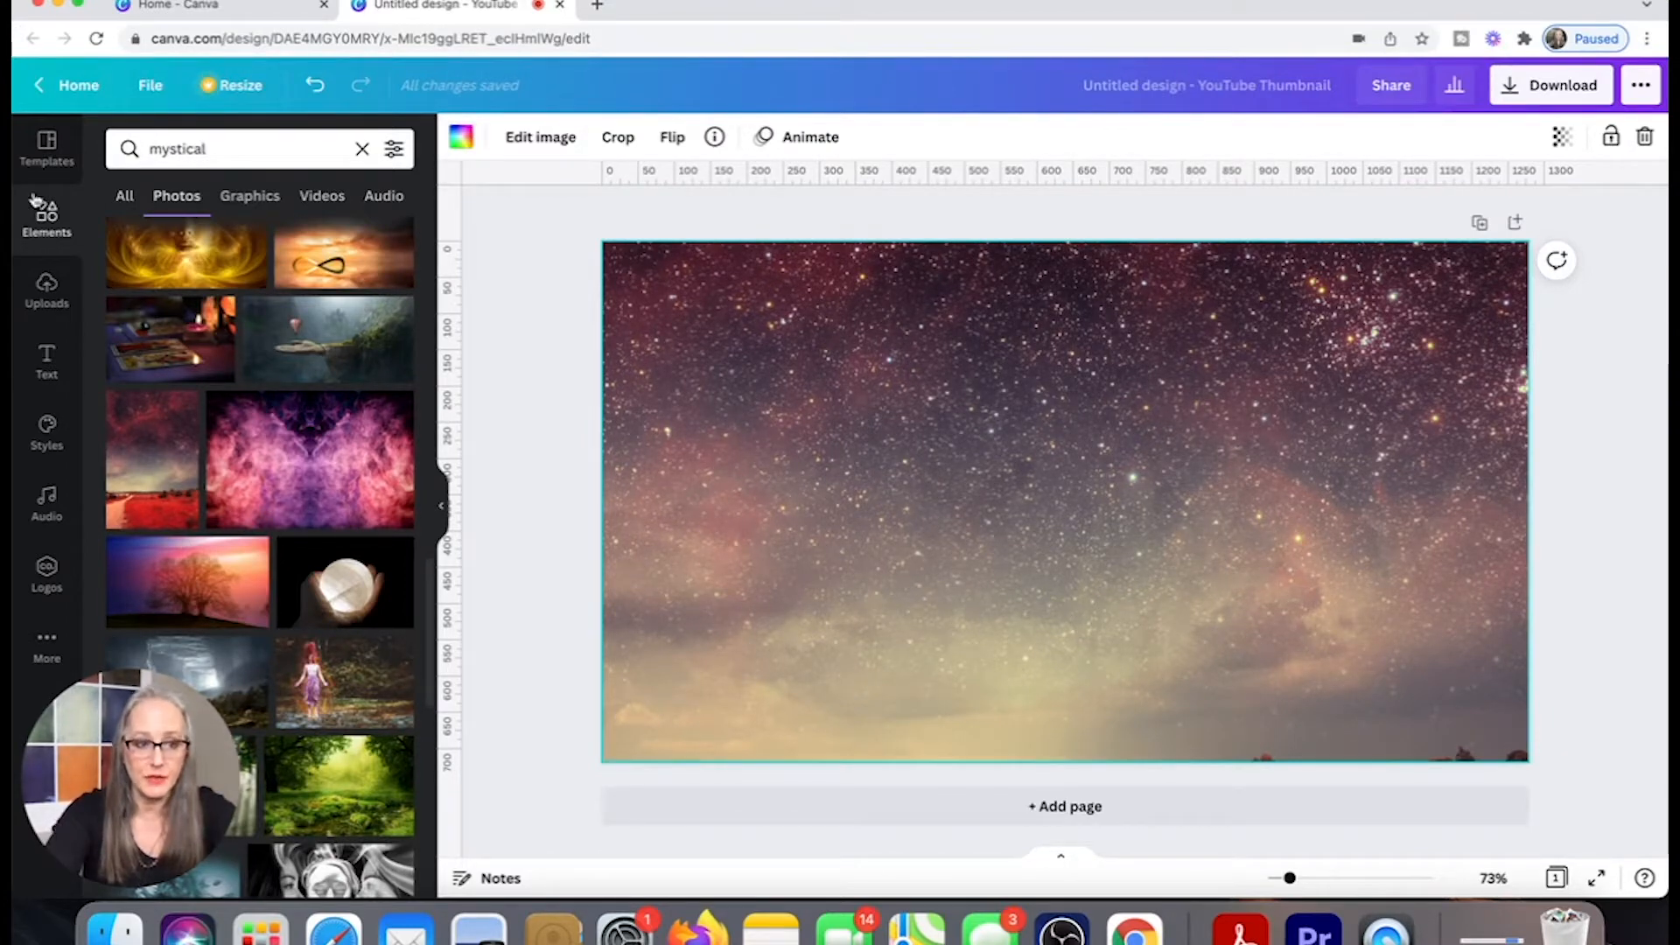
Place the newest uploaded photo, with both hands raised, on the page and remove its background.
click(43, 293)
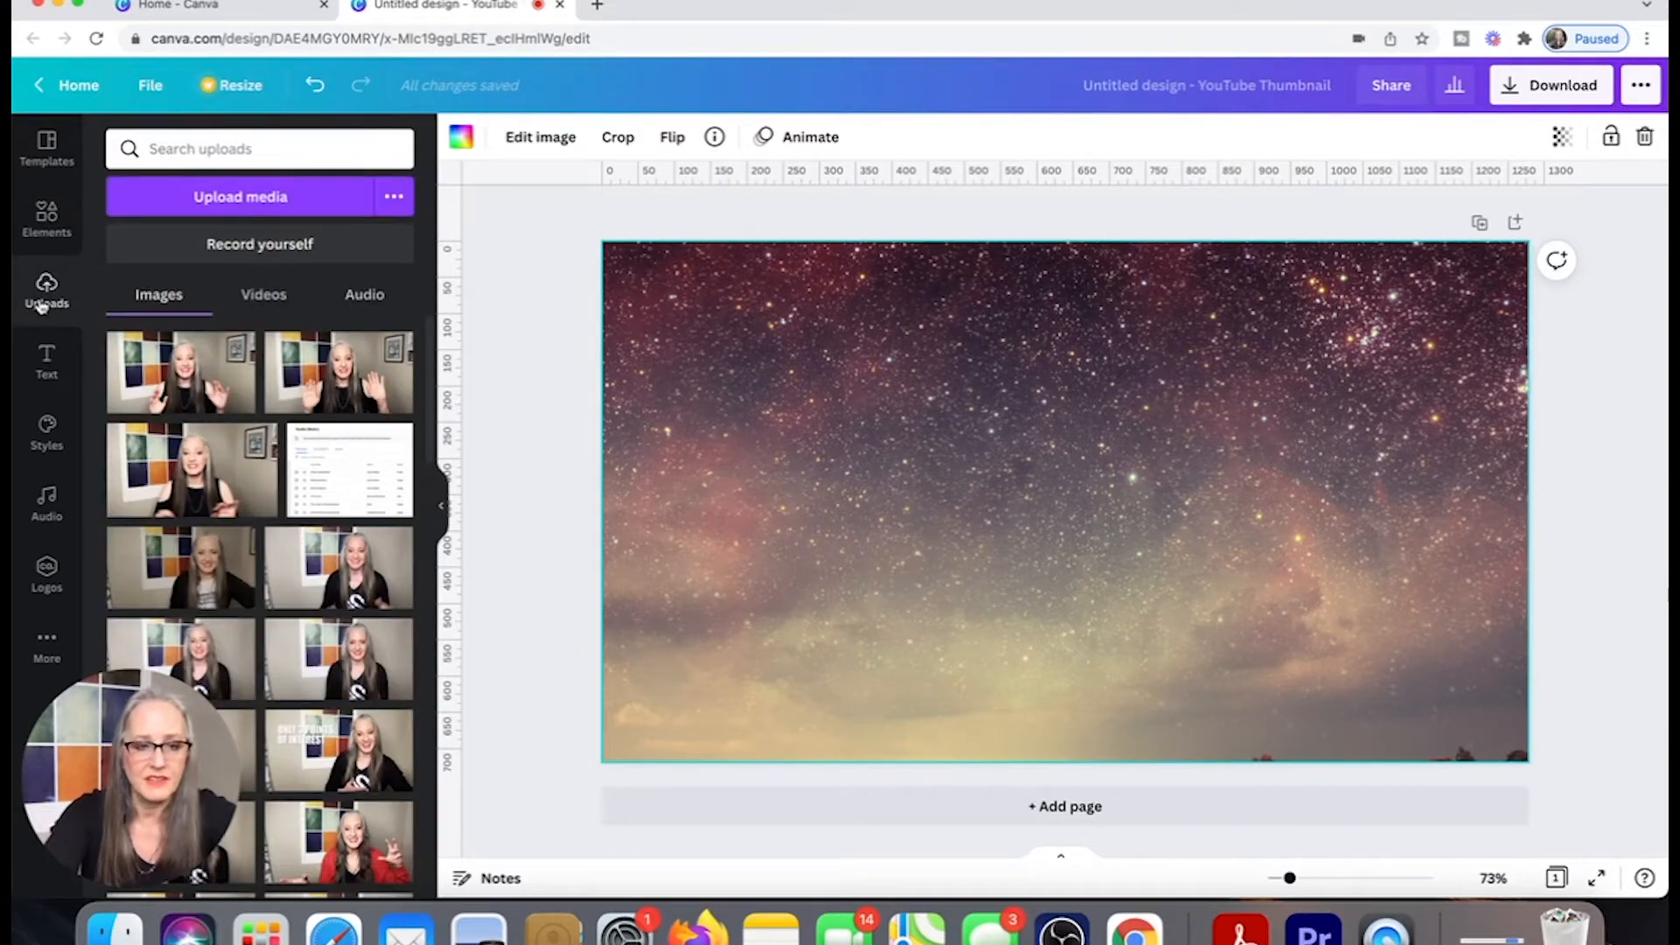
drag(197, 385, 740, 372)
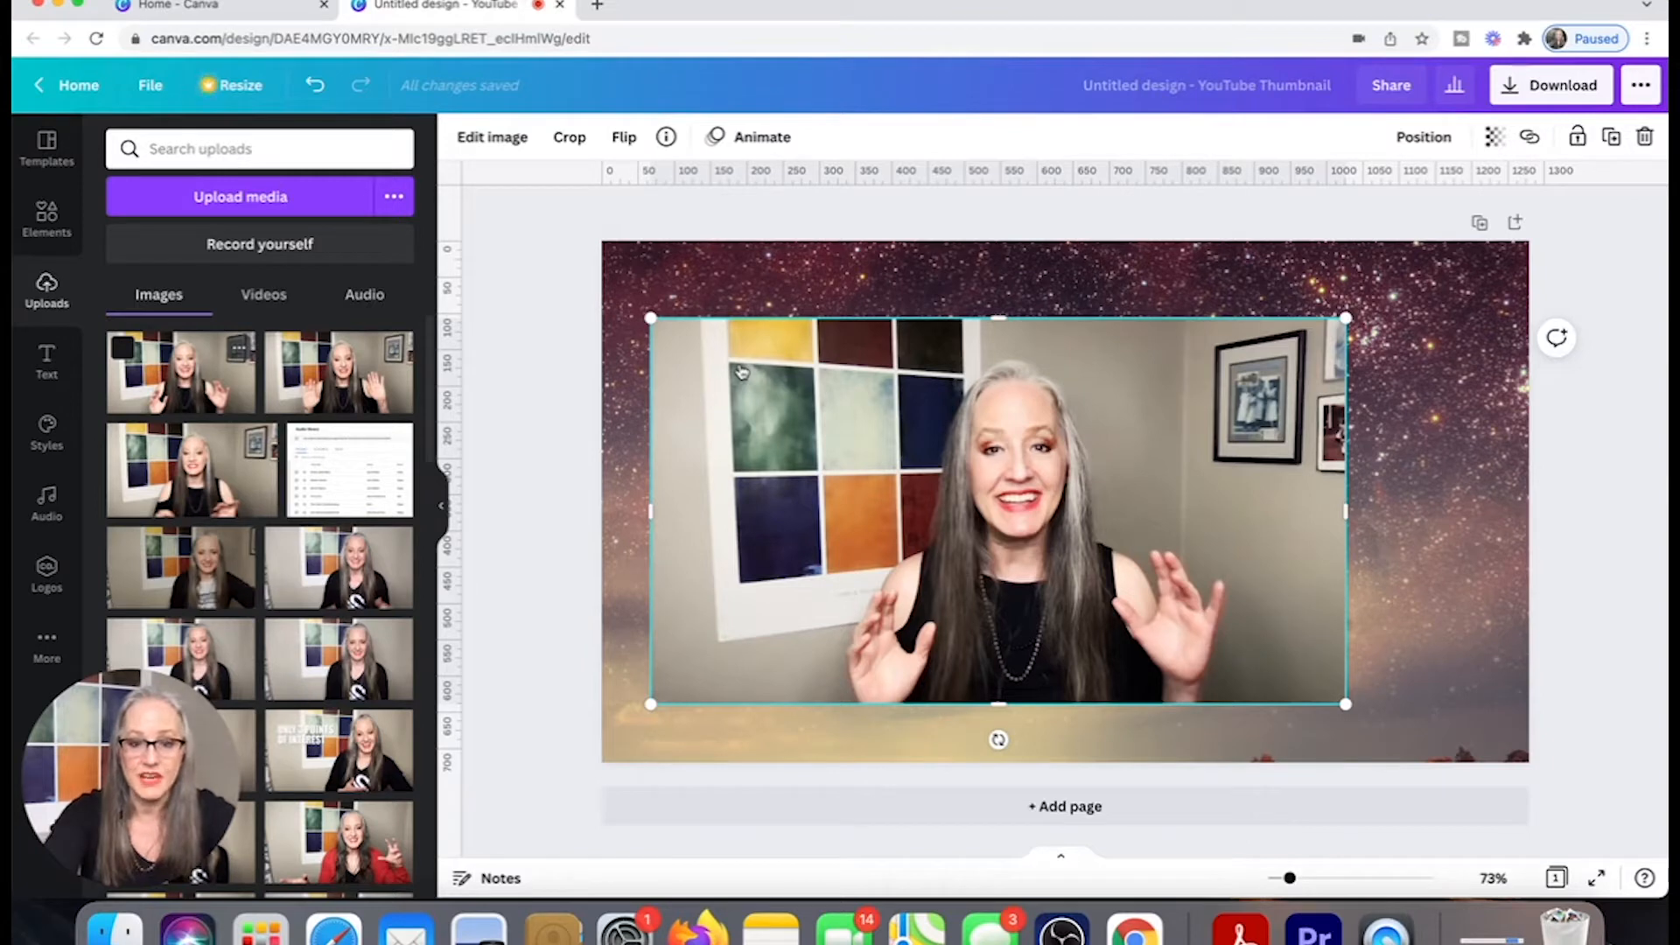
click(493, 137)
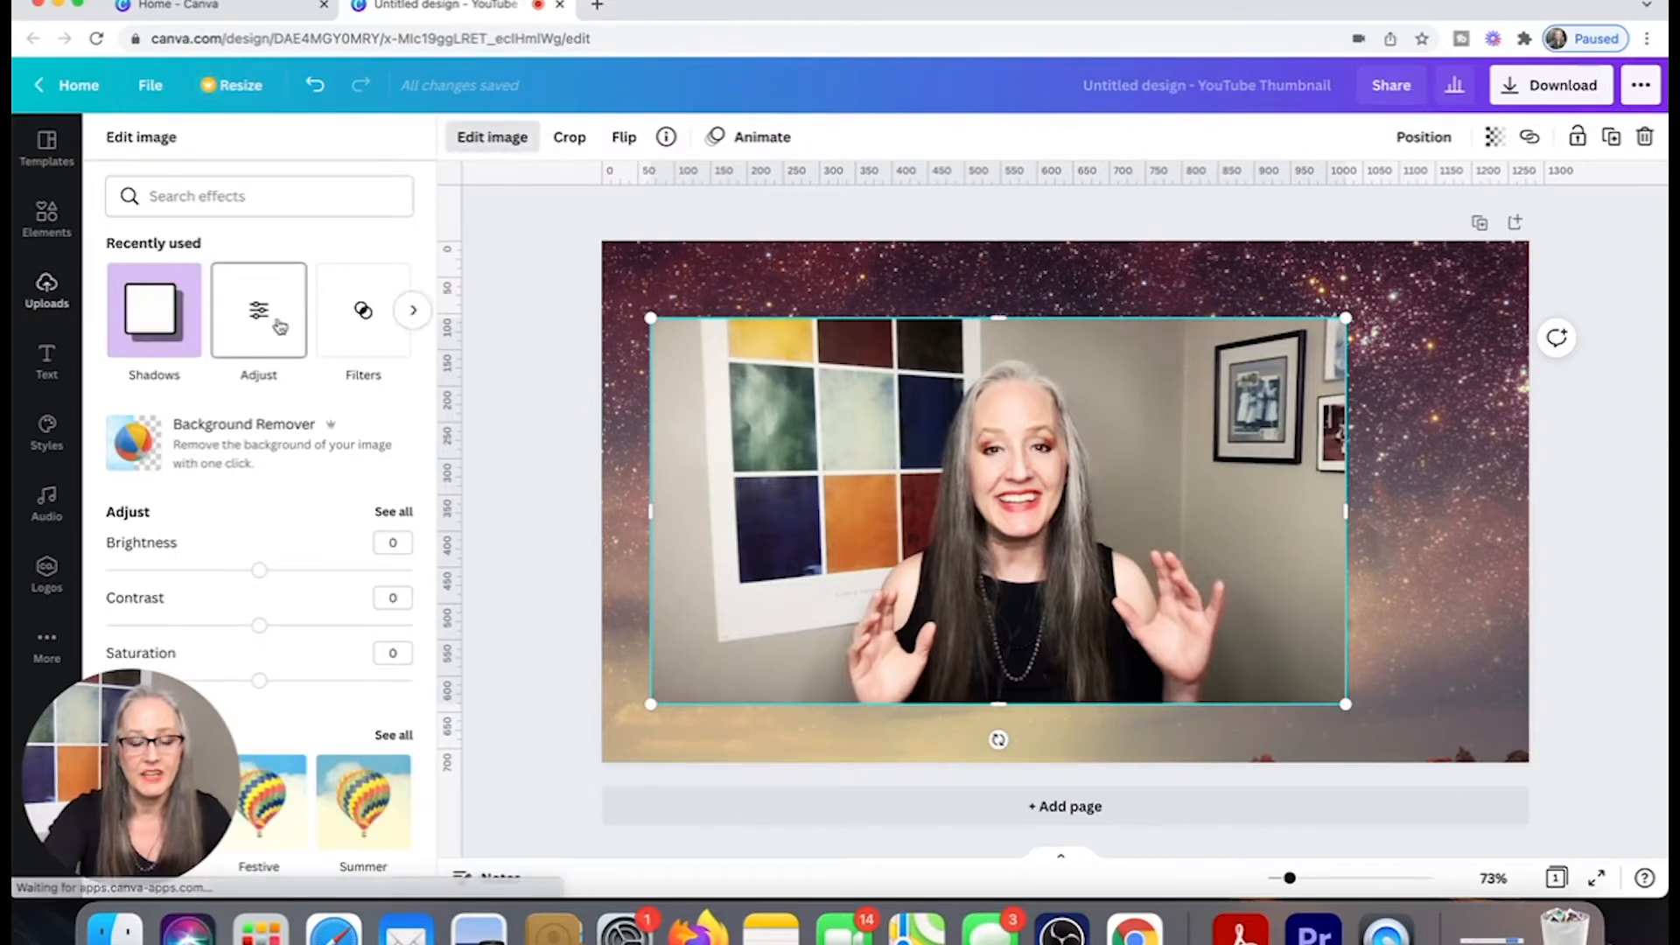
click(241, 451)
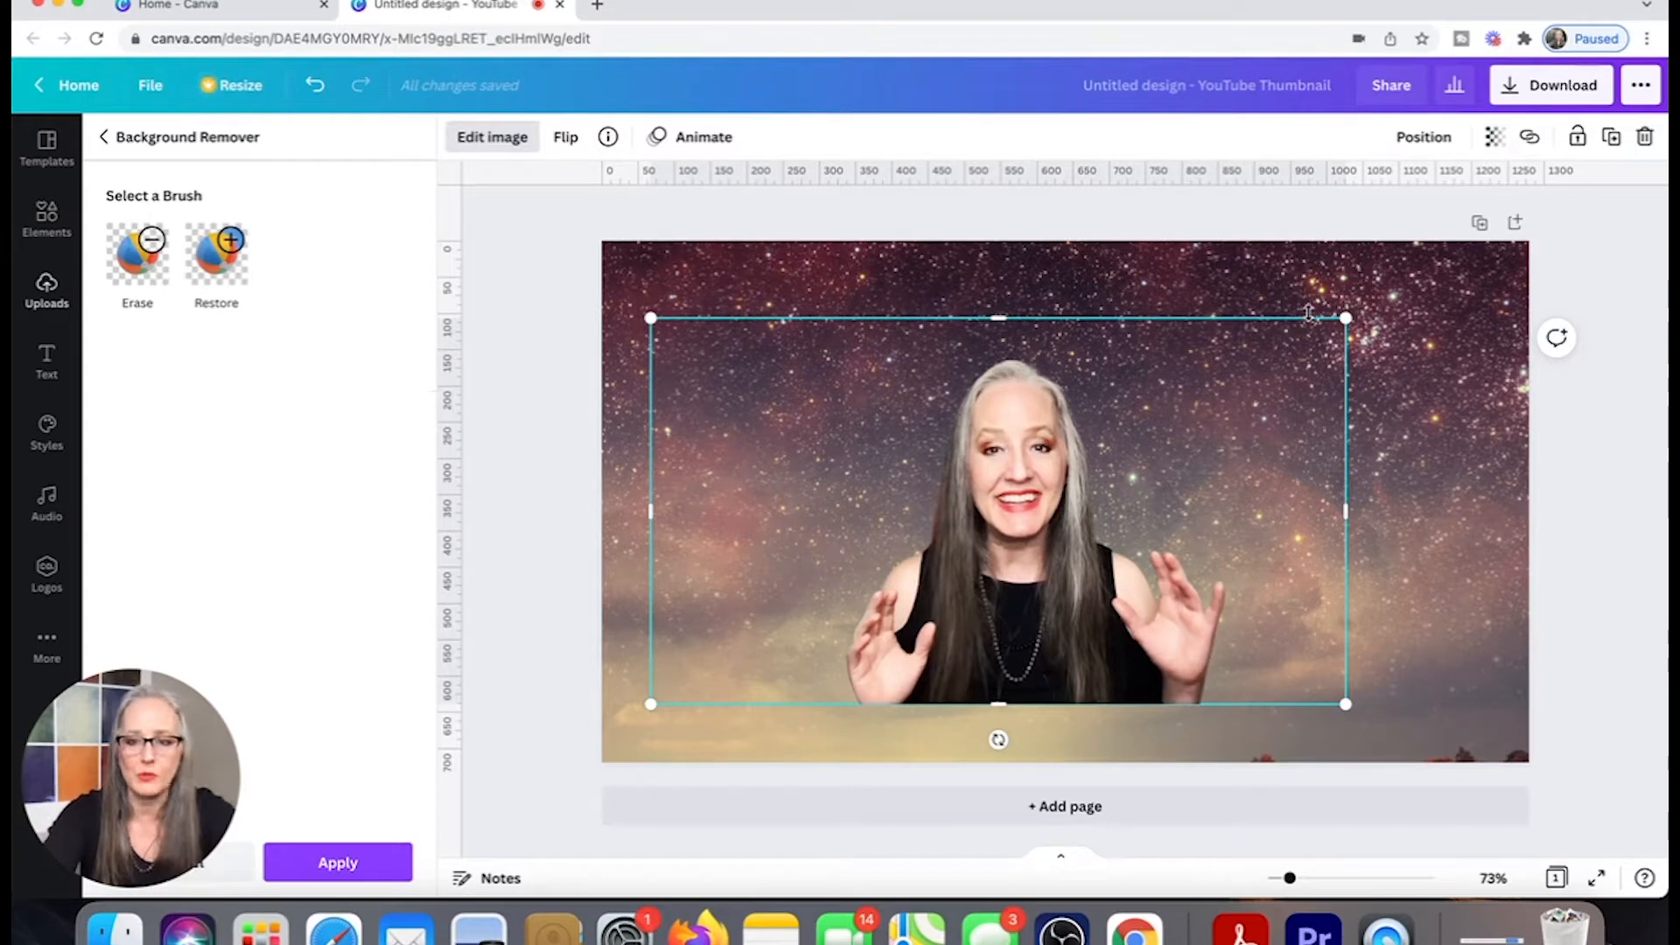
Enlarge the cut-out woman and move her into the left half of the page, down to its lower edge.
drag(1345, 319, 1509, 225)
drag(1359, 373, 1081, 419)
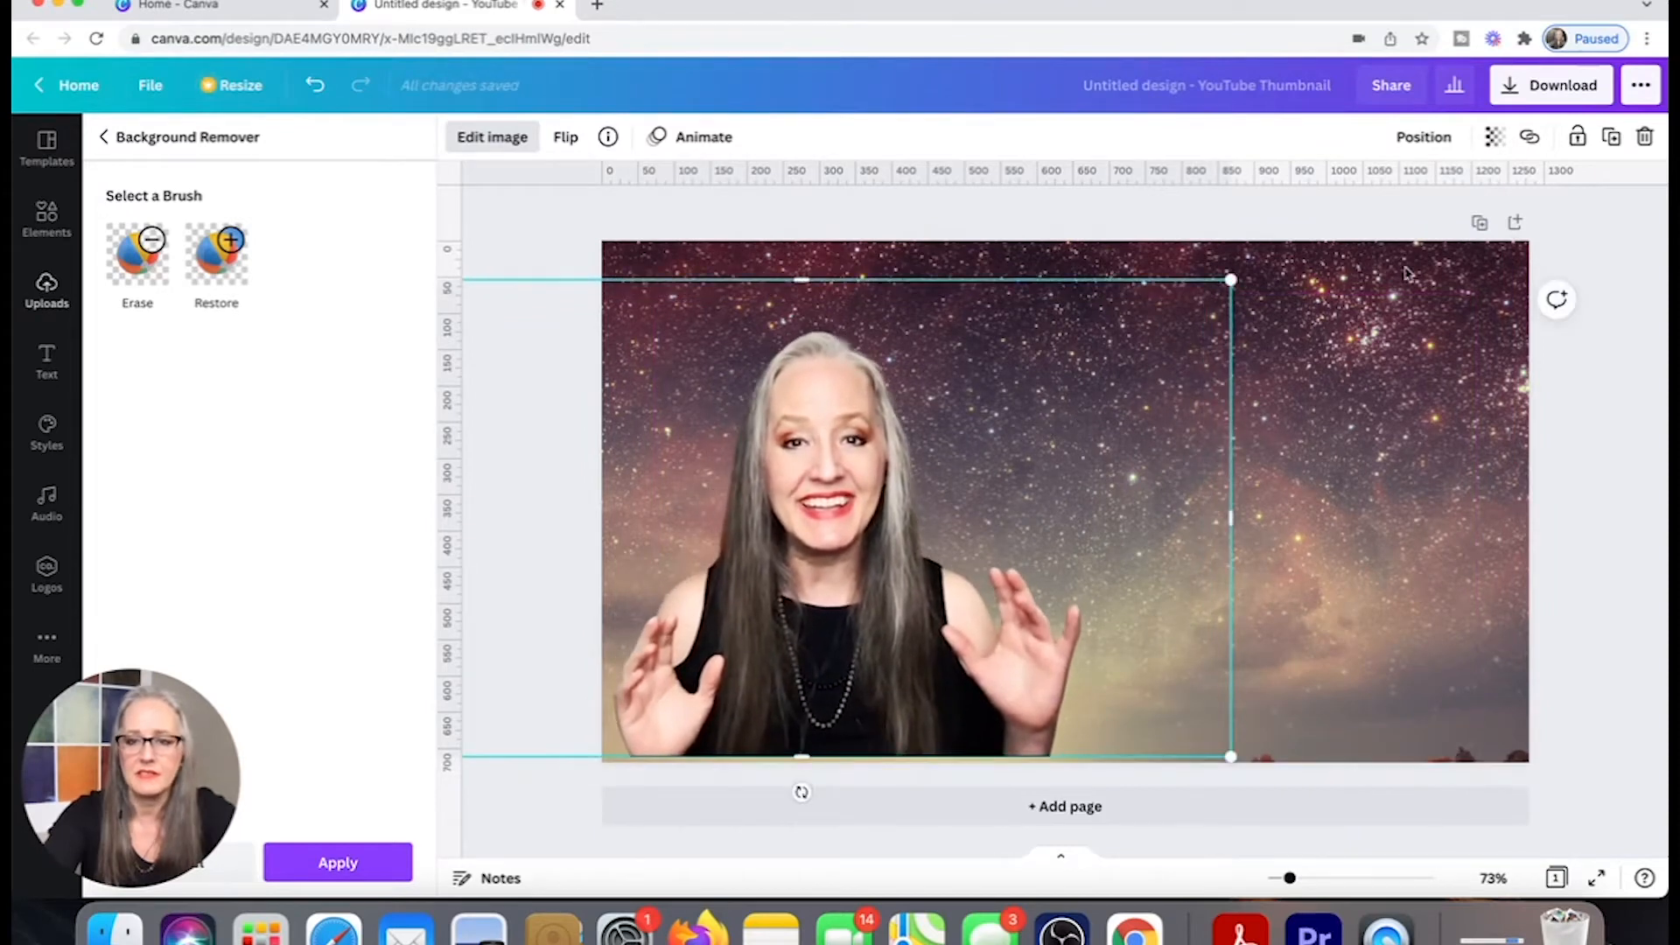
Enlarge the cut-out woman to the page's full height, nudge her into place and close the background remover.
drag(1227, 282, 1294, 213)
drag(1212, 348, 1181, 355)
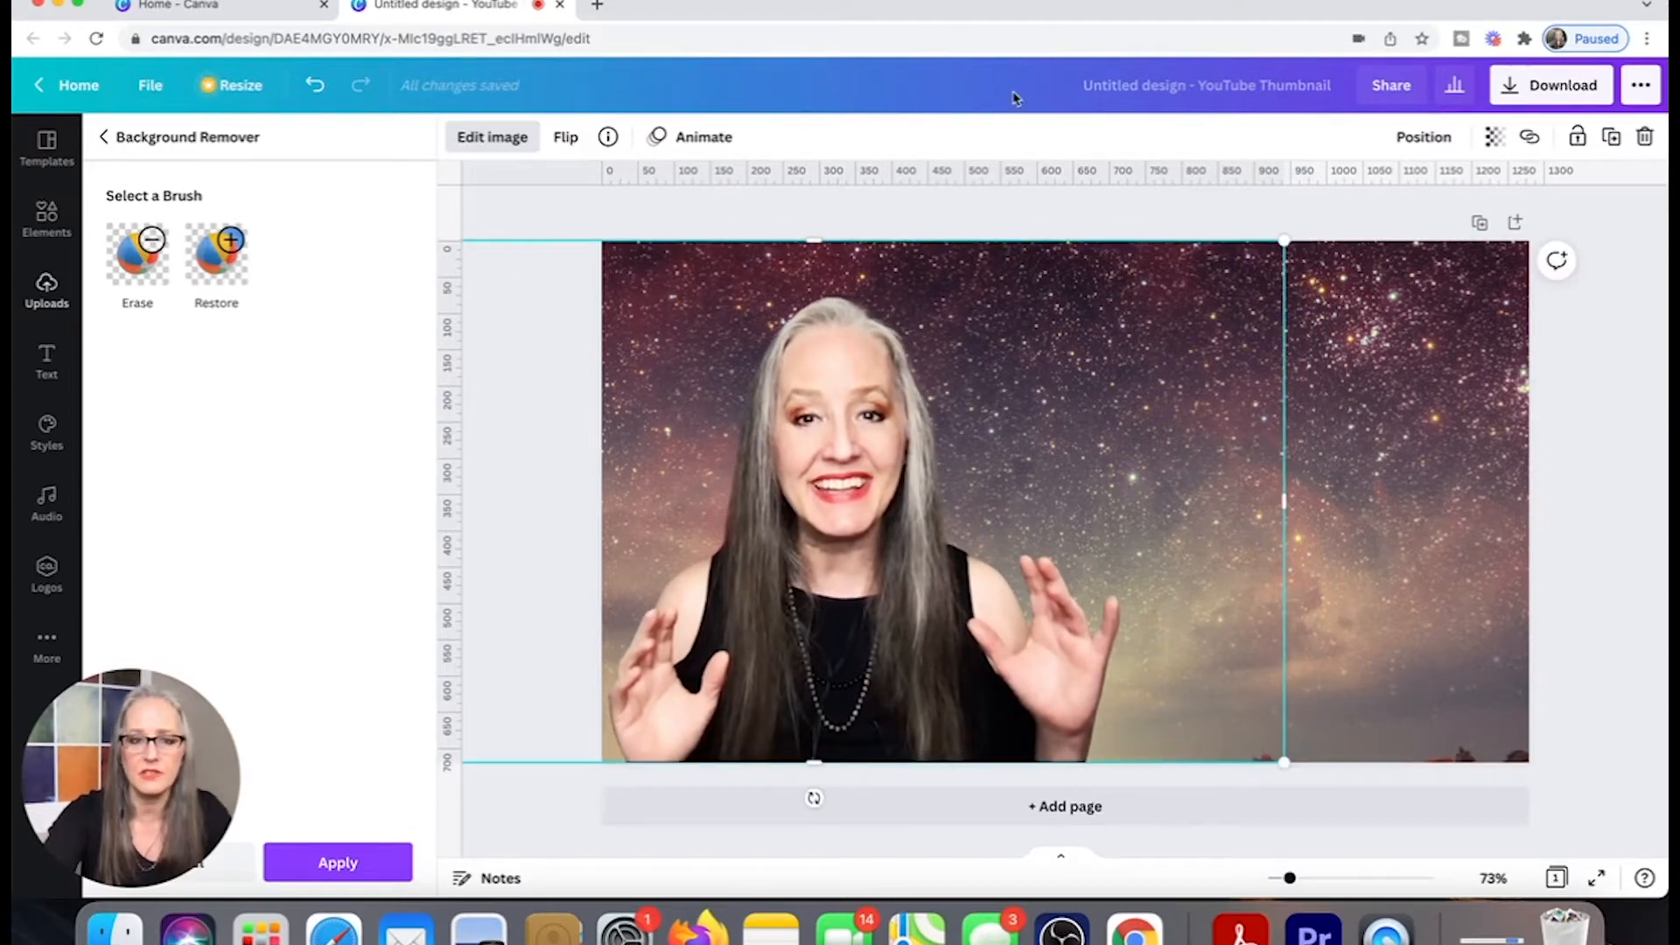
click(487, 140)
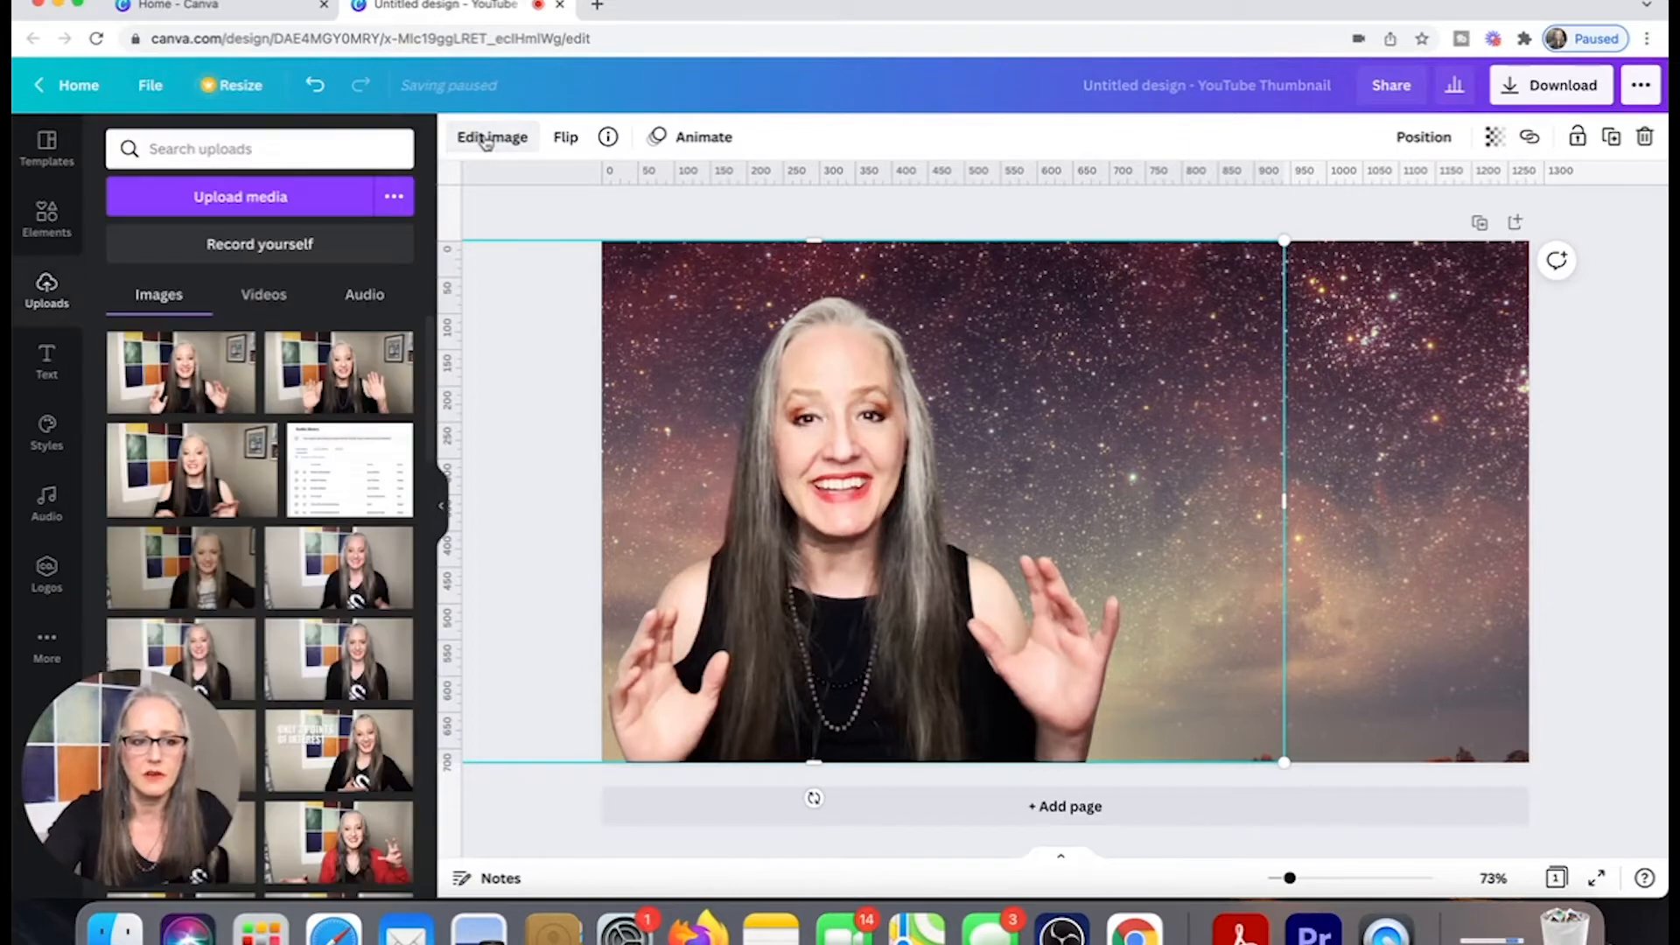
Try the Epic filter on the cut-out woman with its intensity reduced to 21.
click(491, 137)
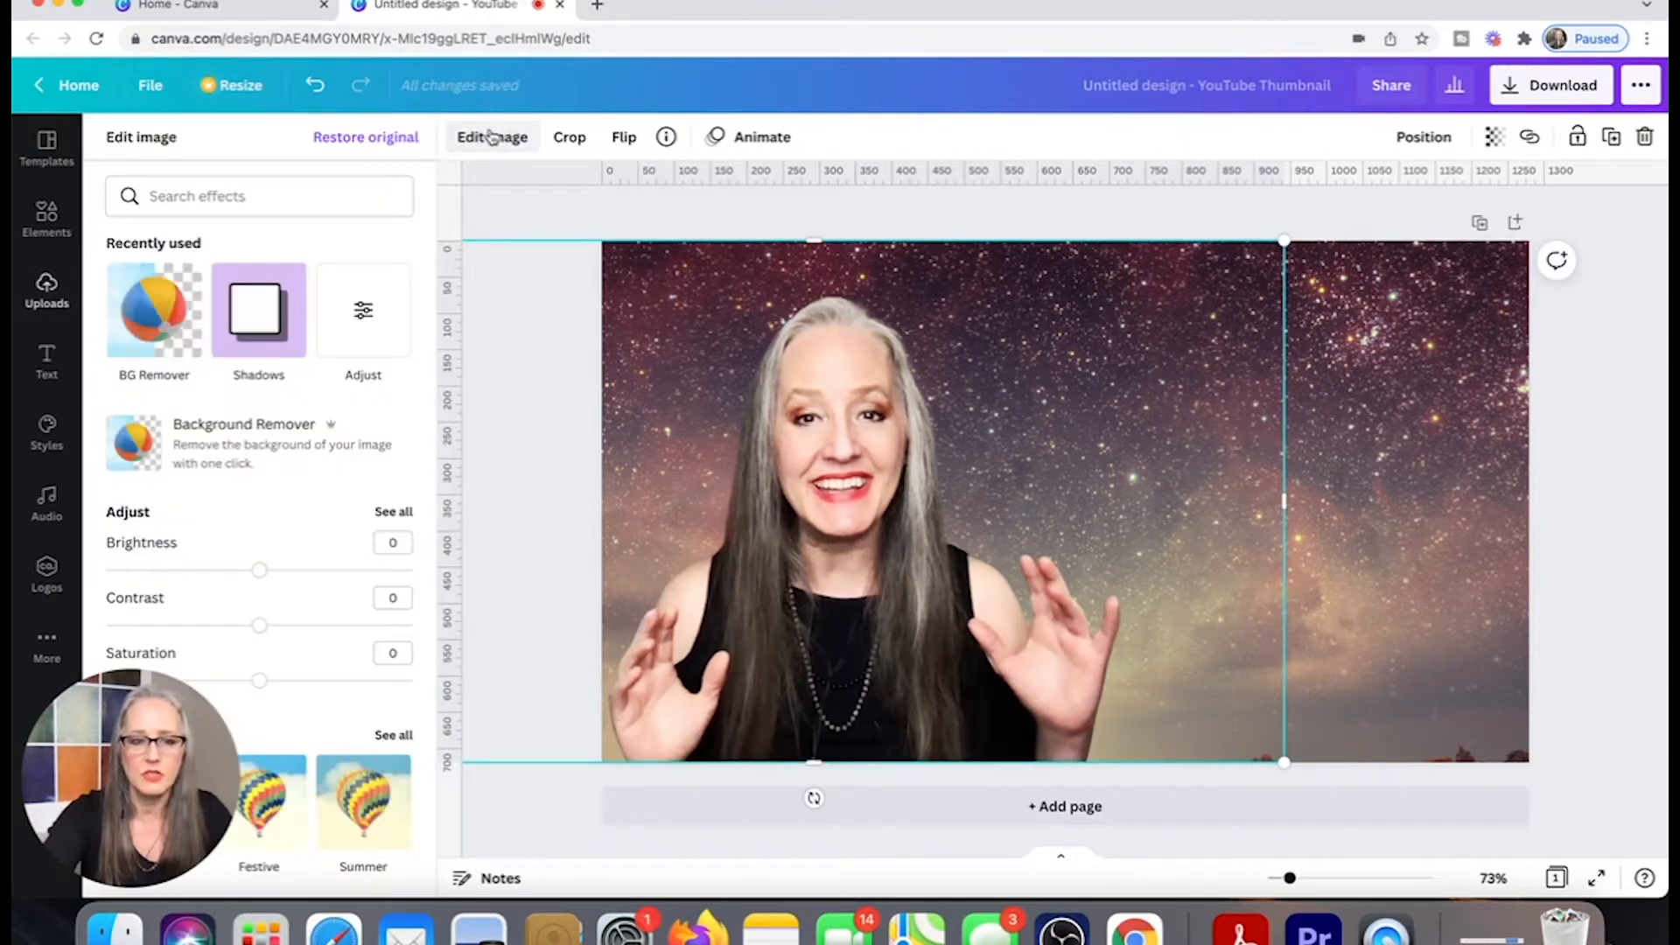
scroll(327, 419, down, 5)
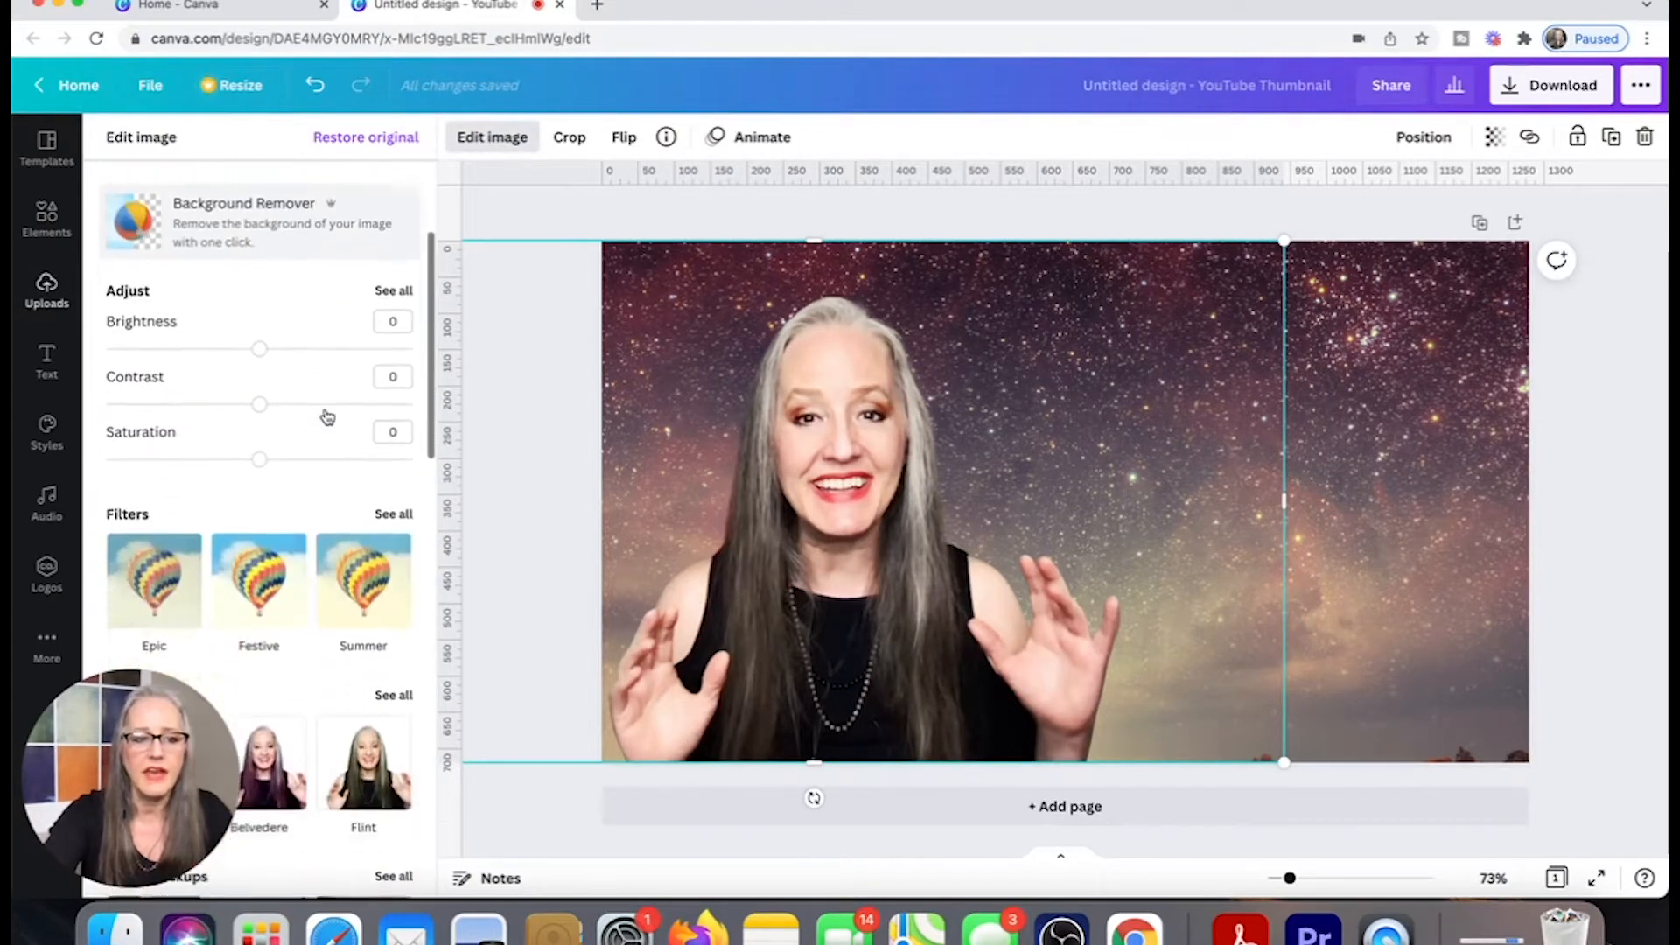
scroll(326, 415, down, 1)
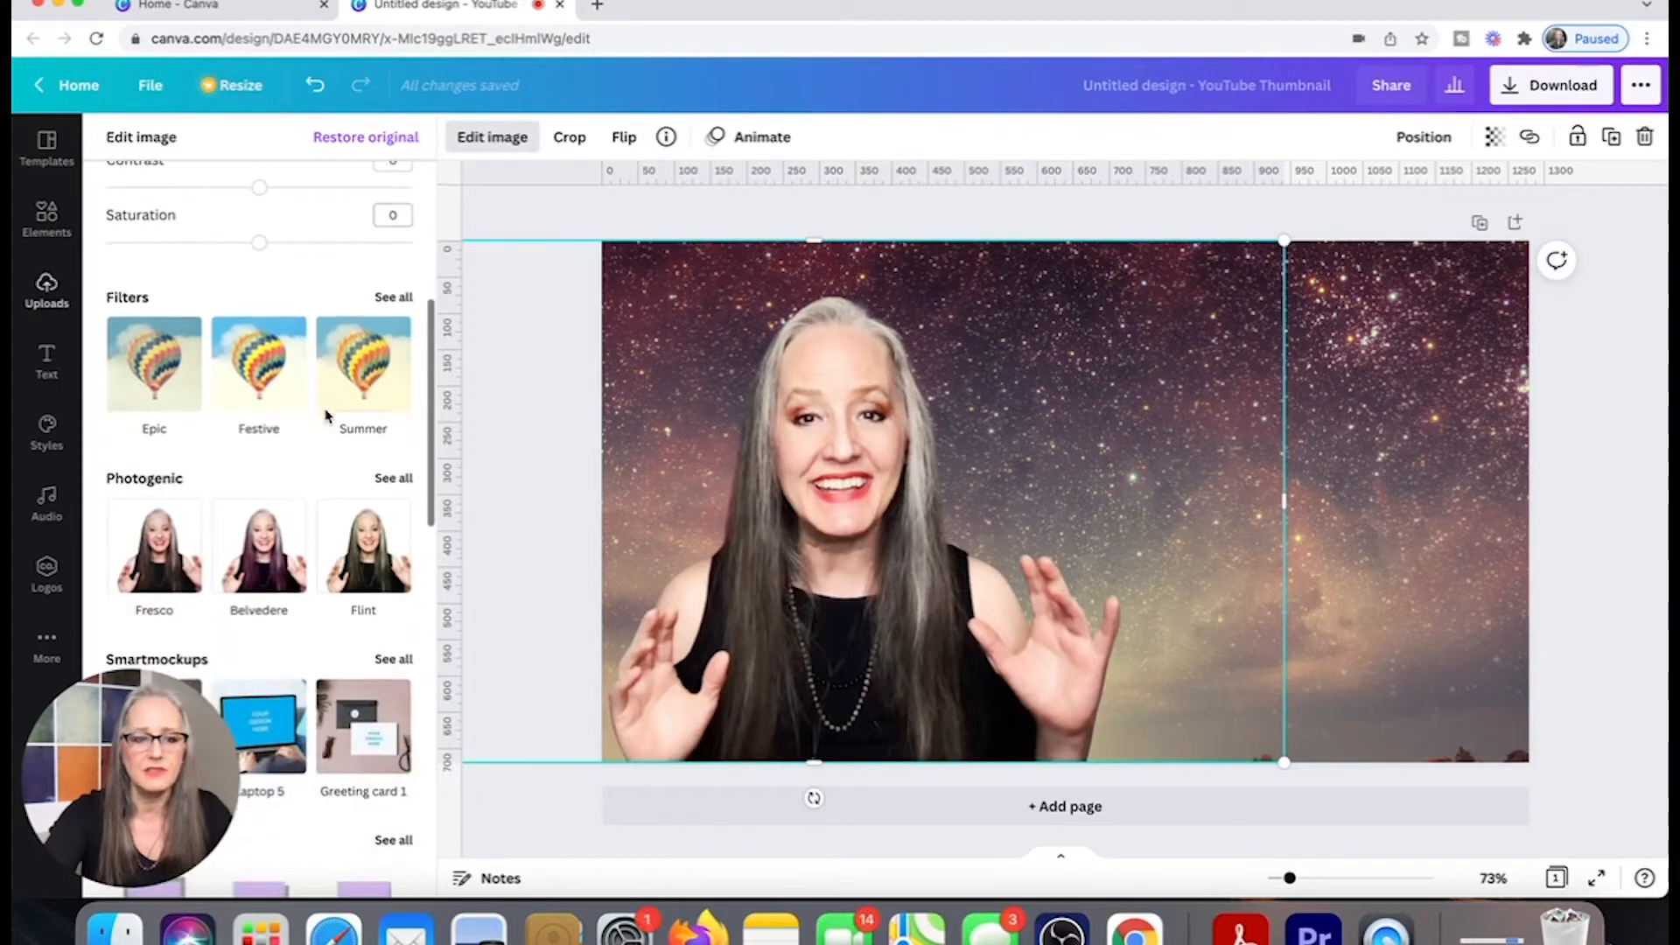
click(147, 371)
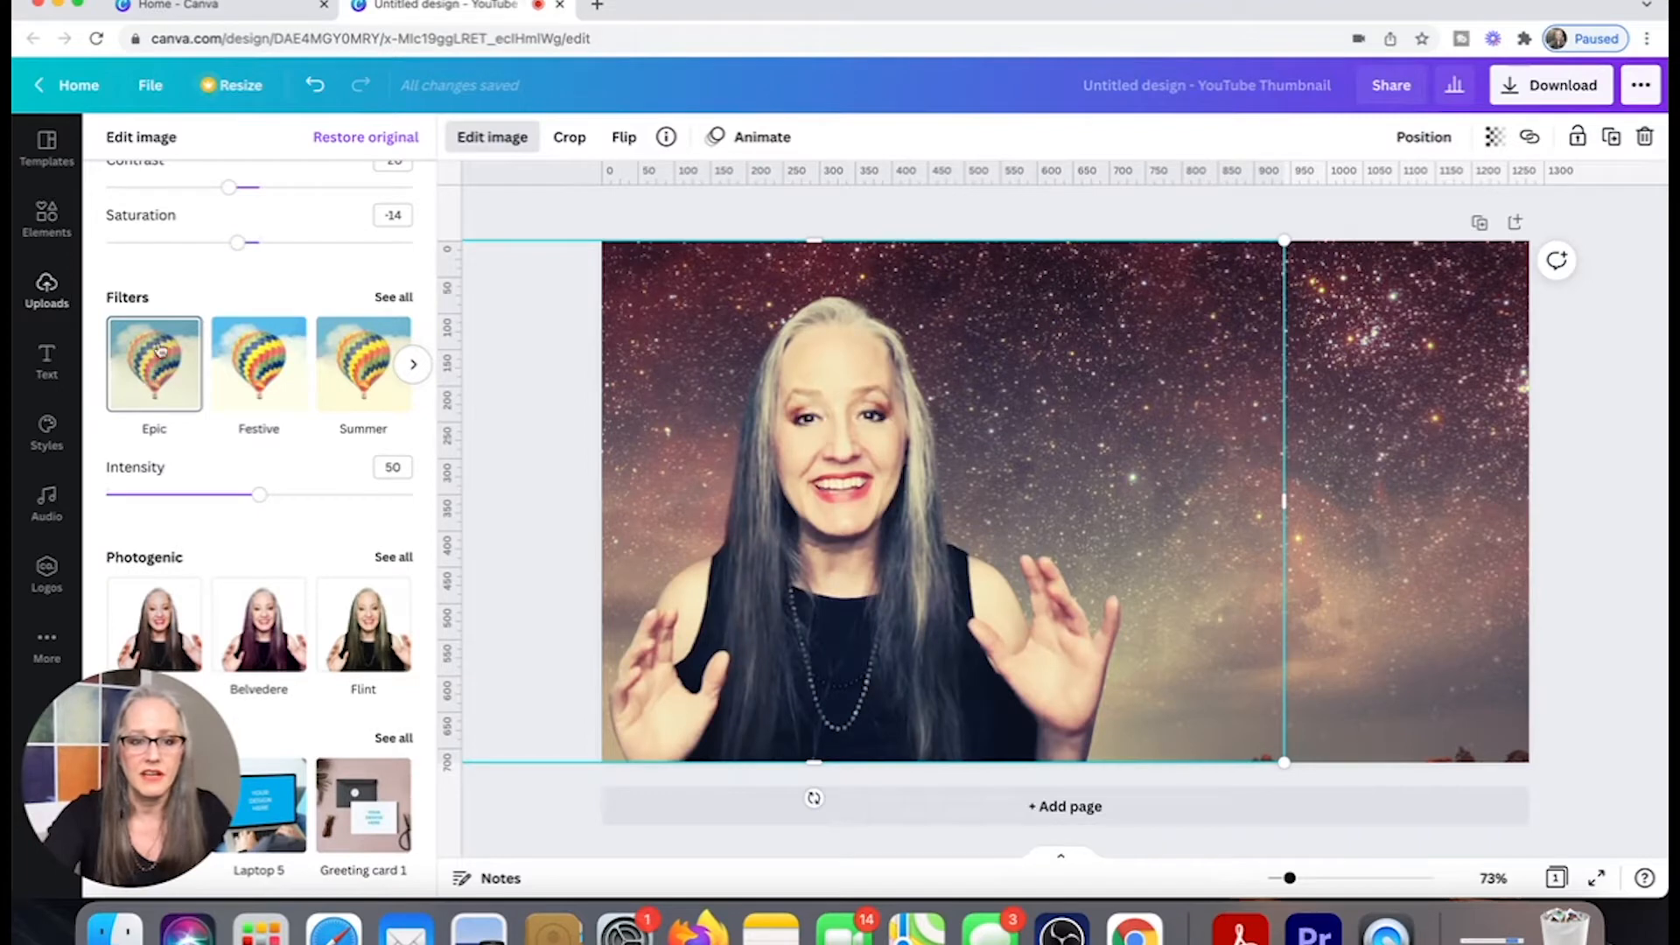
drag(259, 494, 171, 497)
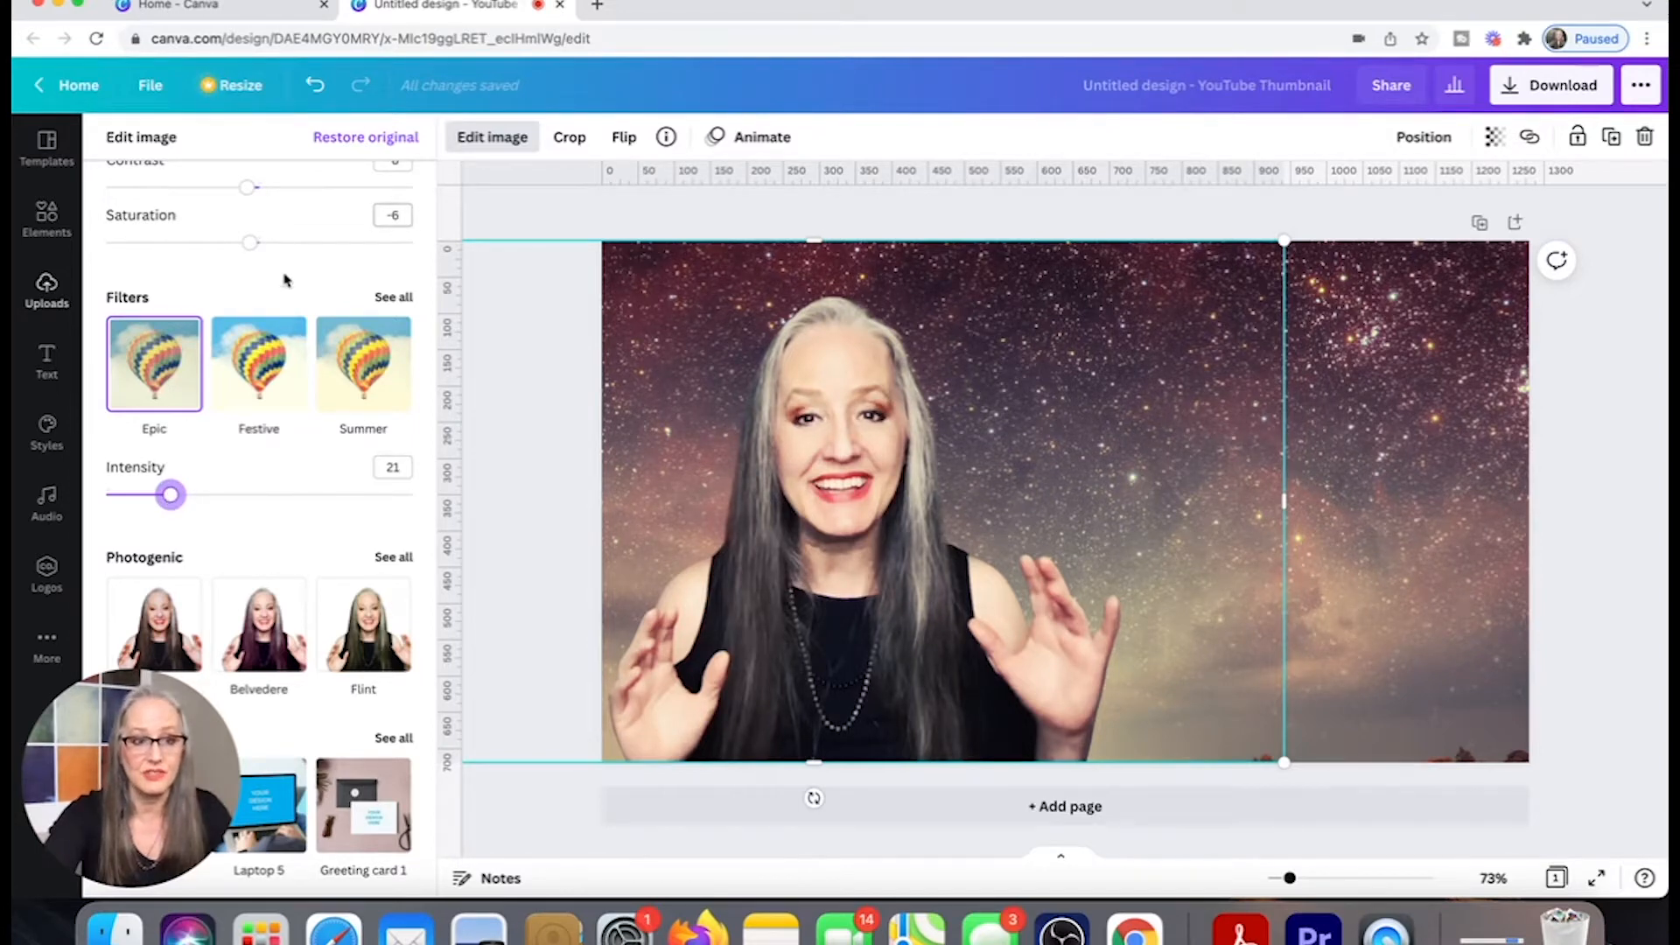
Add a Glow shadow around the cut-out woman and set its color to white.
scroll(284, 280, down, 10)
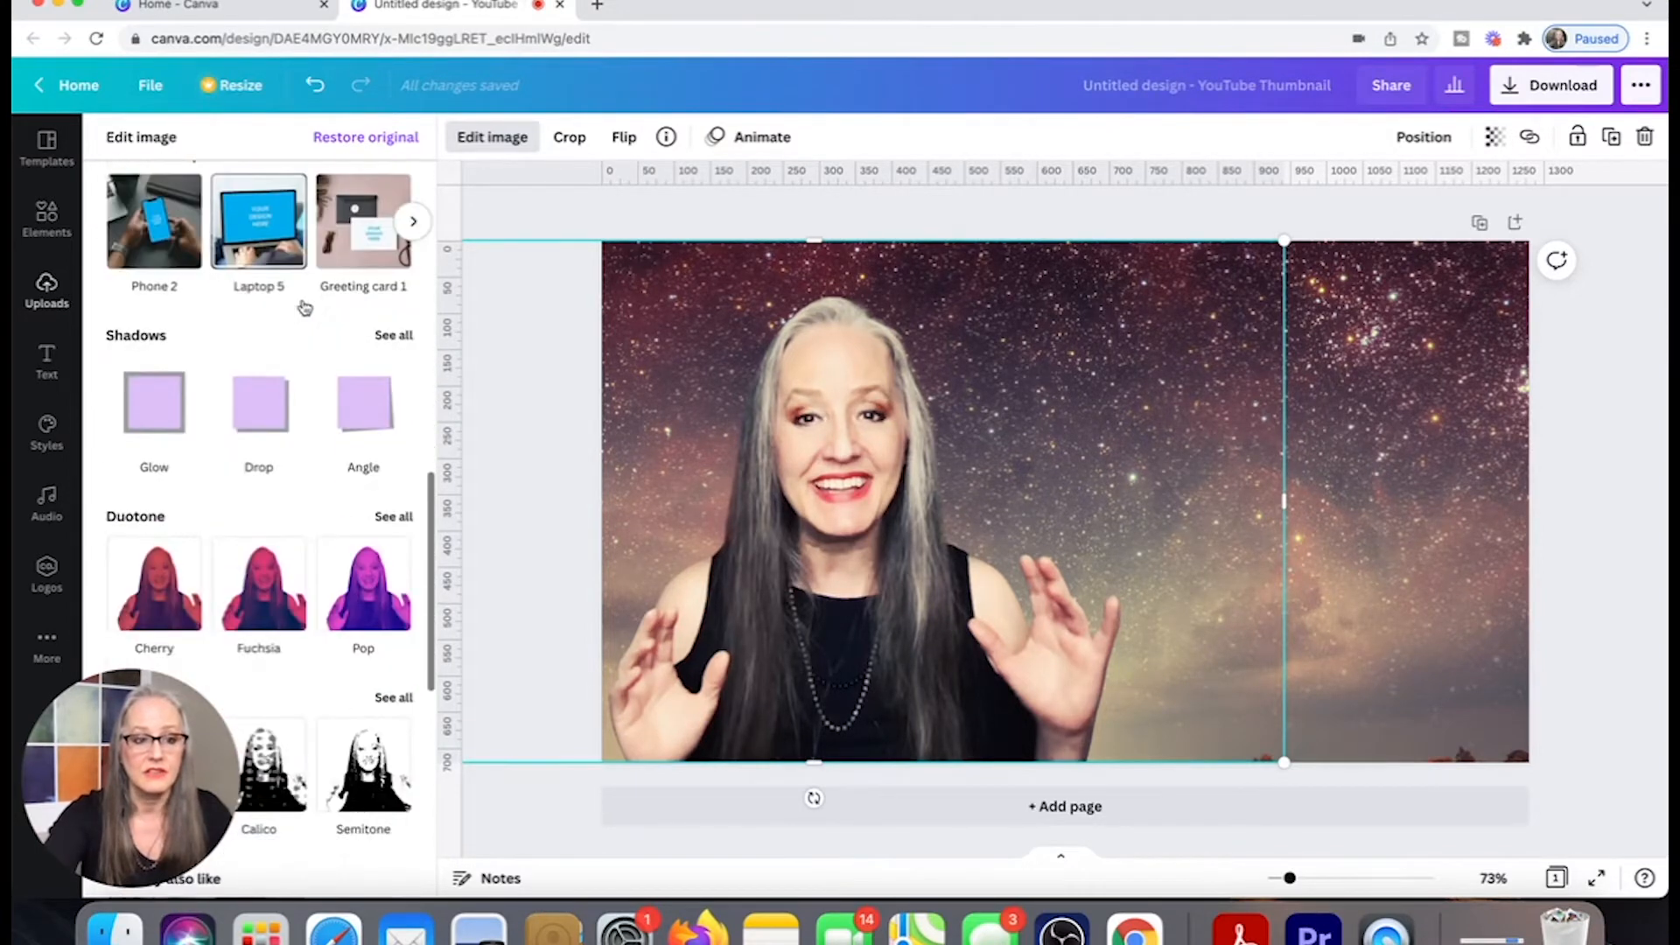
click(164, 430)
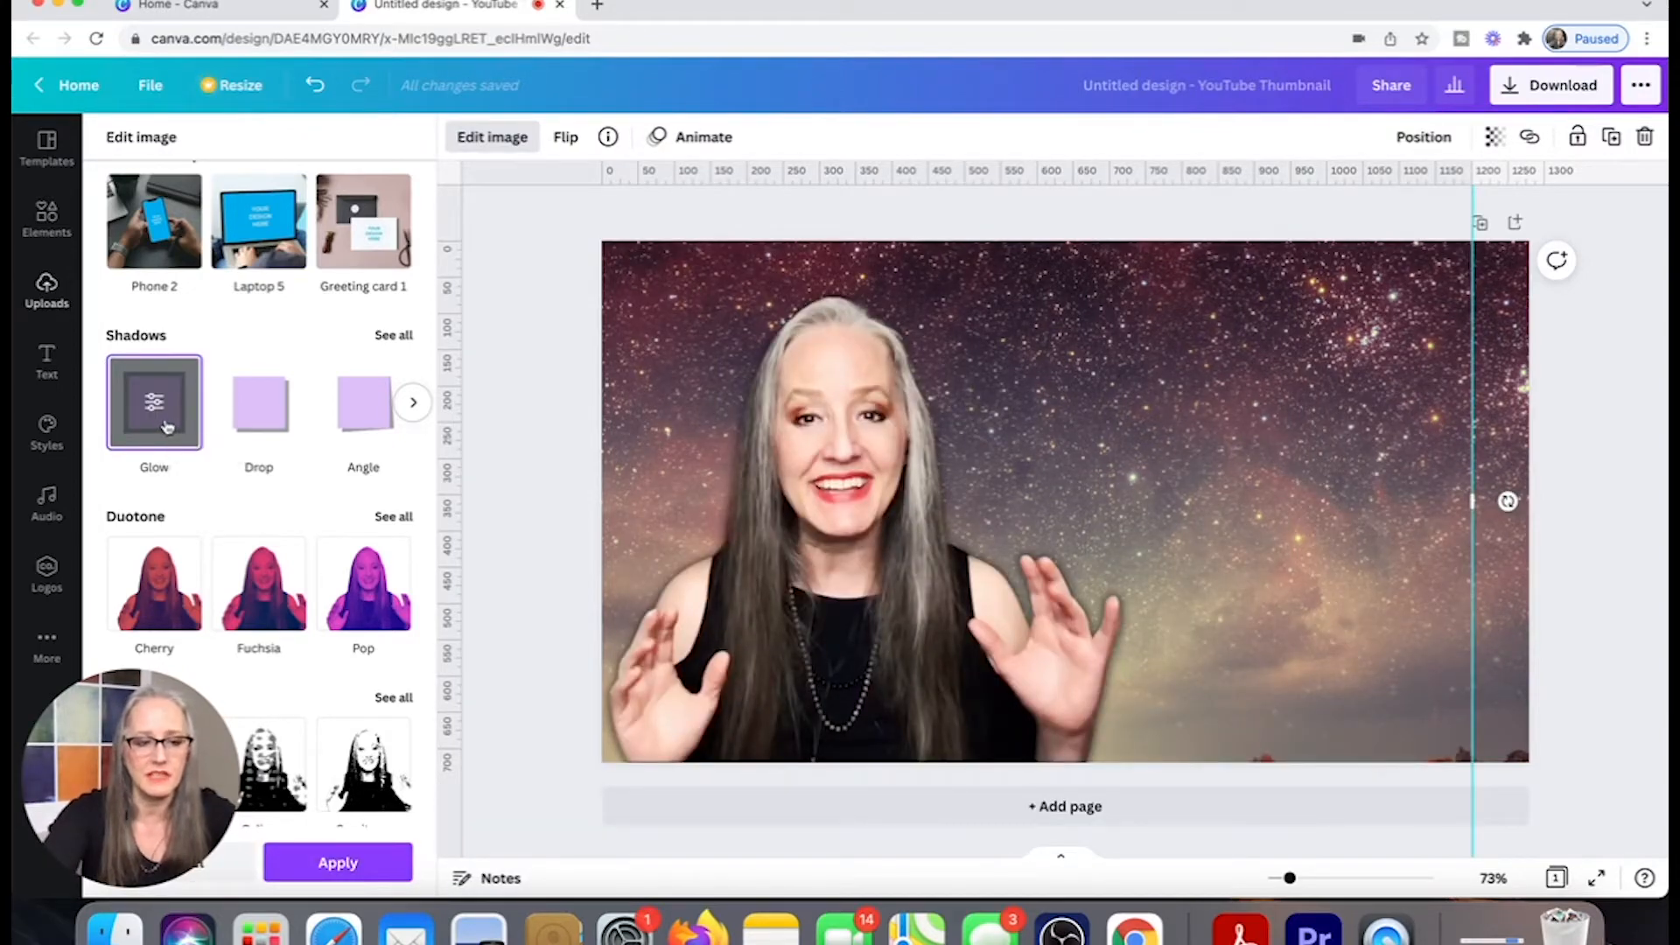
click(168, 426)
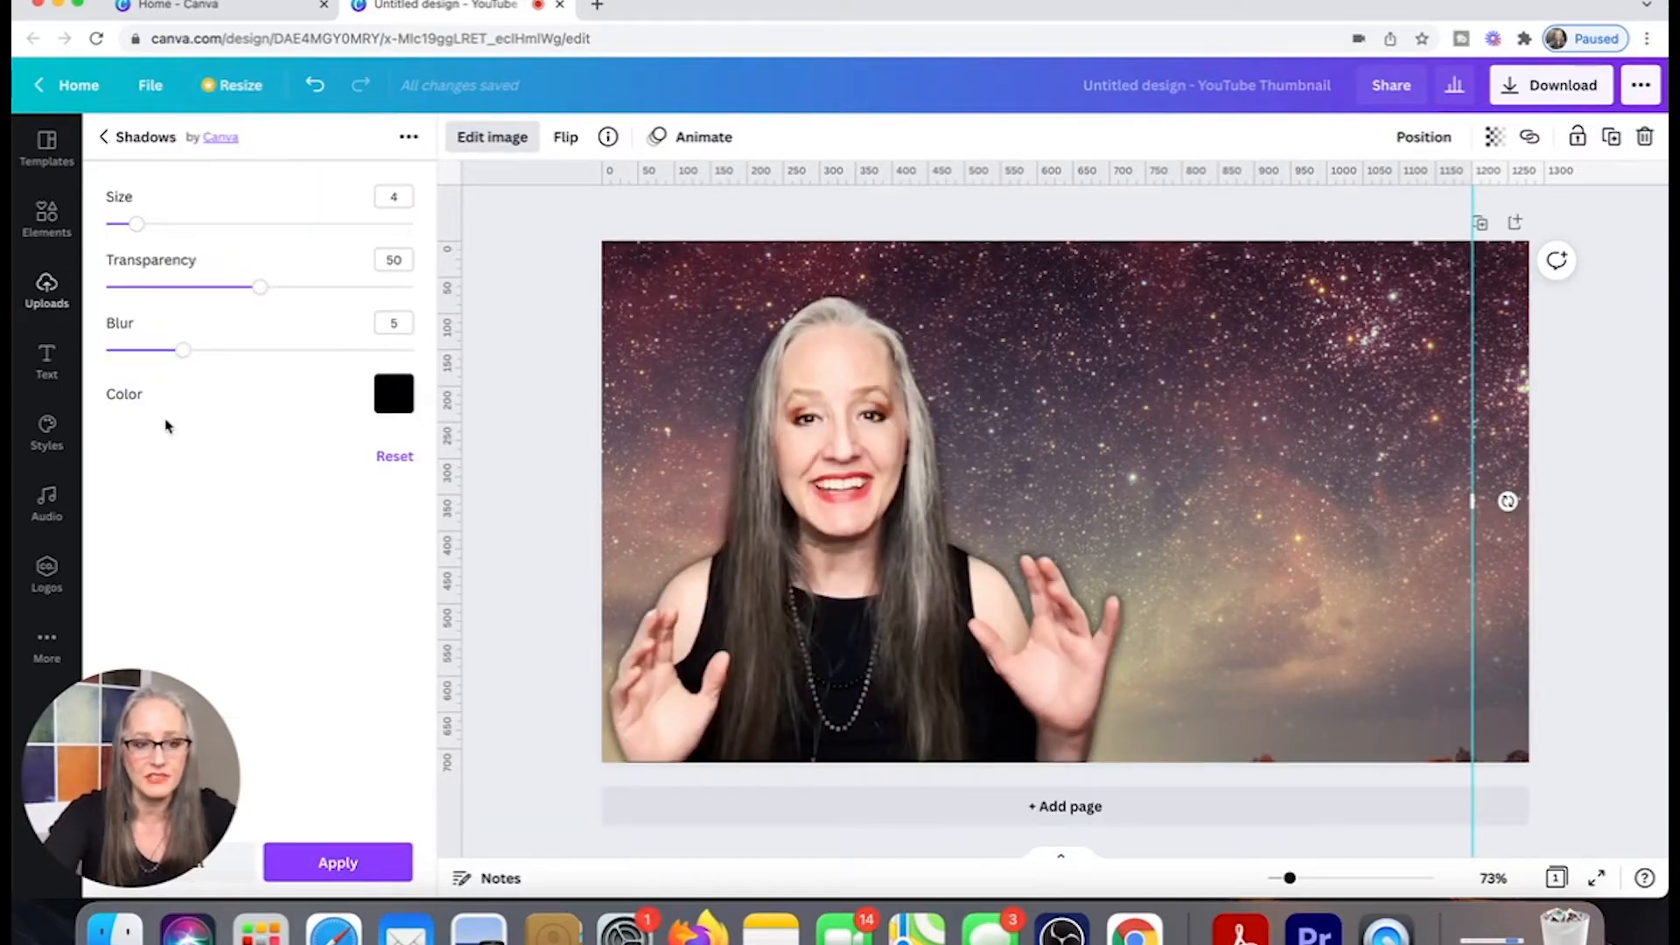
click(394, 398)
click(463, 484)
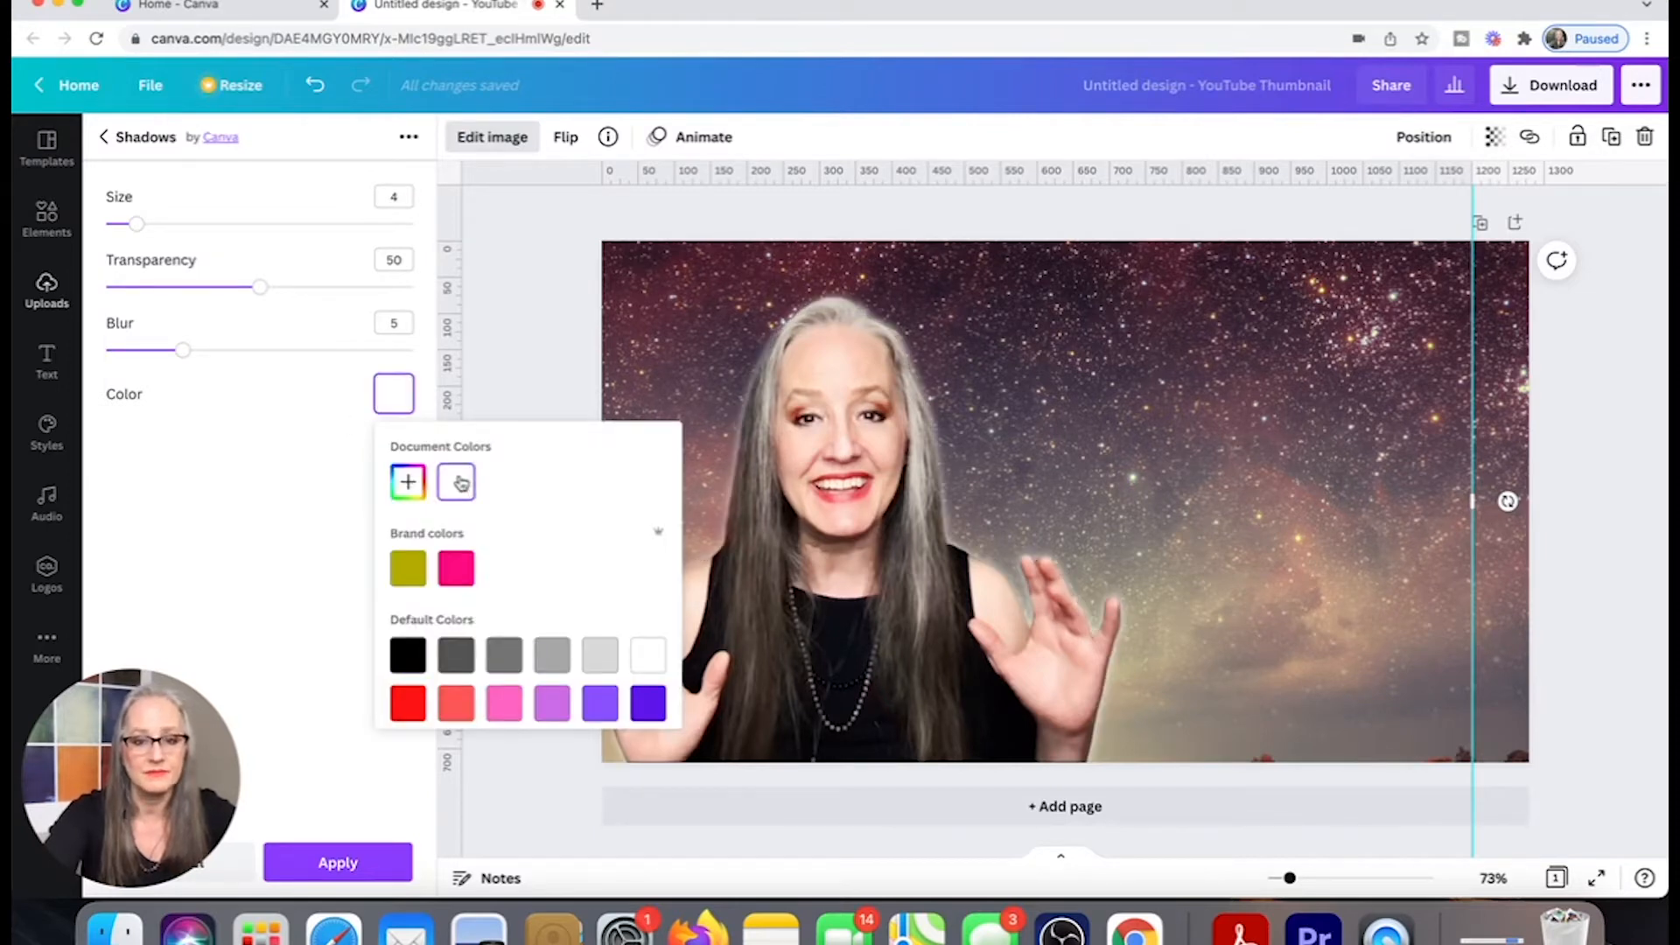
Set the white glow's size to 13 and transparency to 82, and apply it.
click(137, 224)
drag(136, 224, 207, 224)
click(260, 287)
drag(260, 287, 356, 289)
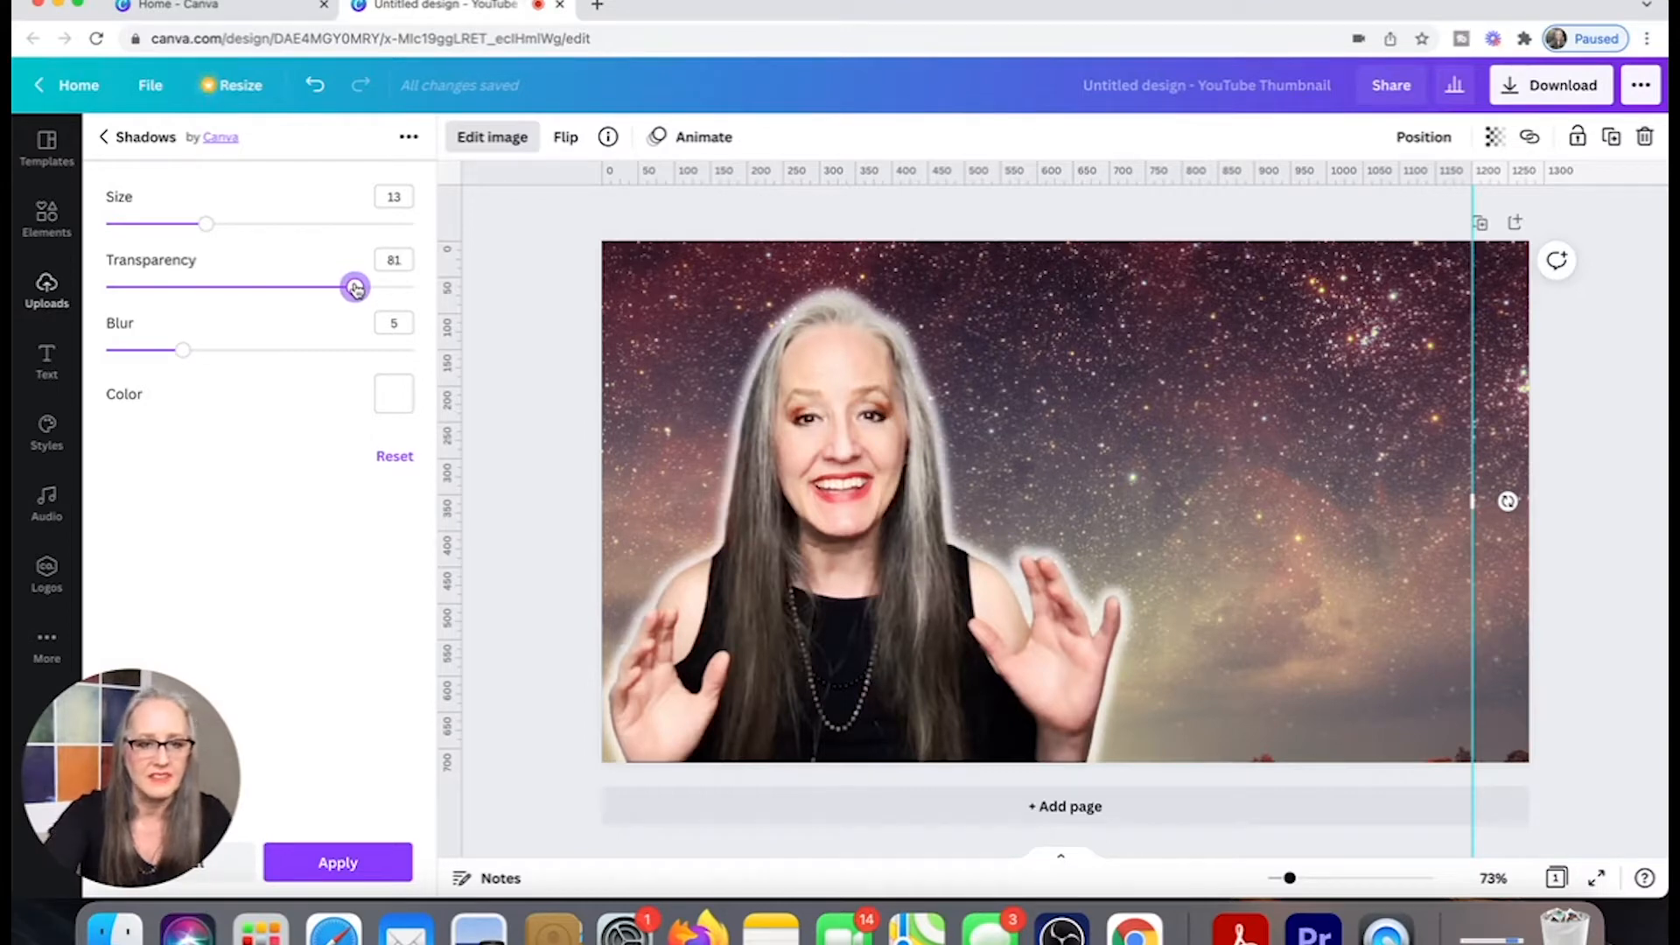
drag(356, 289, 359, 289)
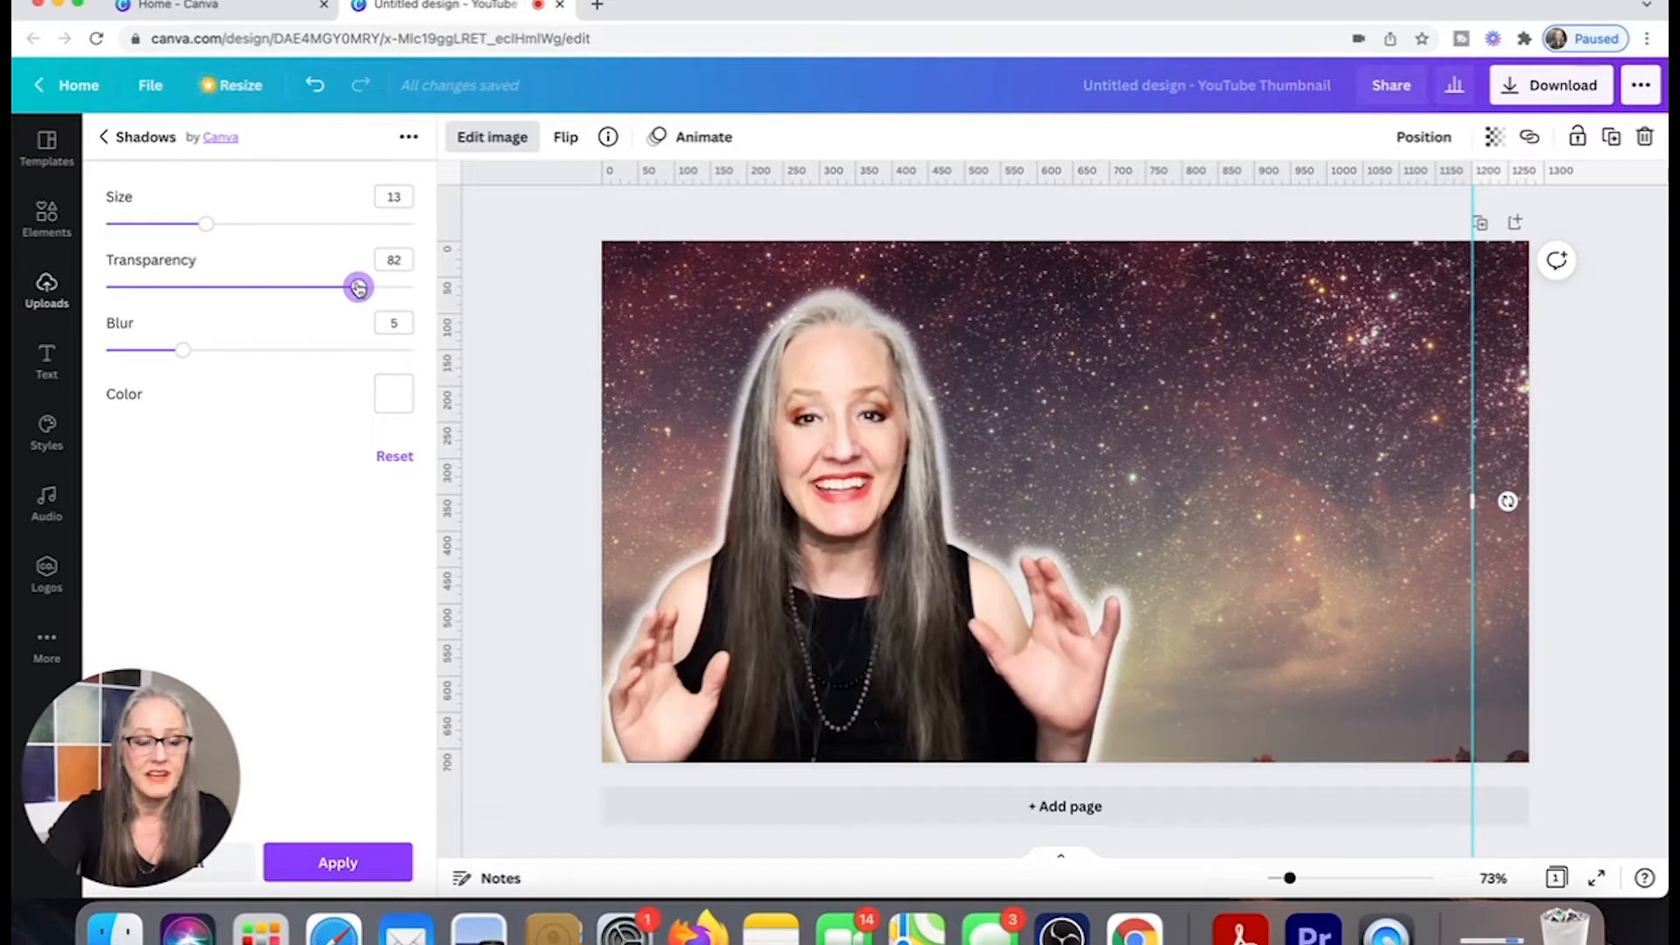
click(346, 861)
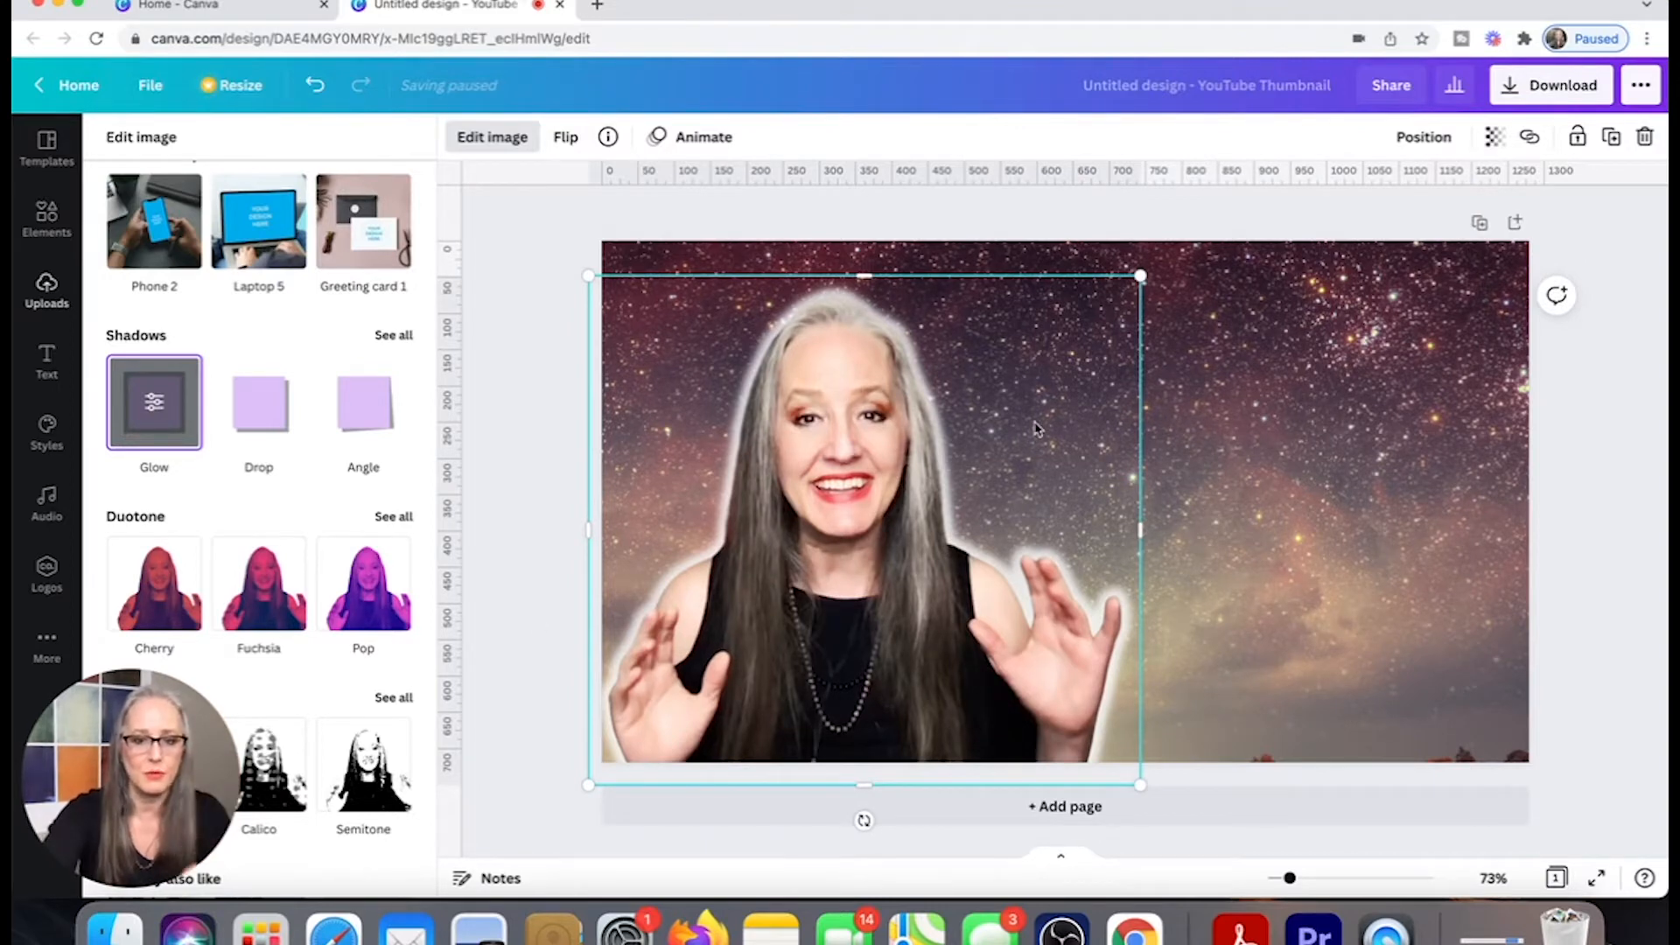
Nudge the glowing cut-out slightly and enlarge it up to the page's upper edge.
drag(1031, 429, 1025, 424)
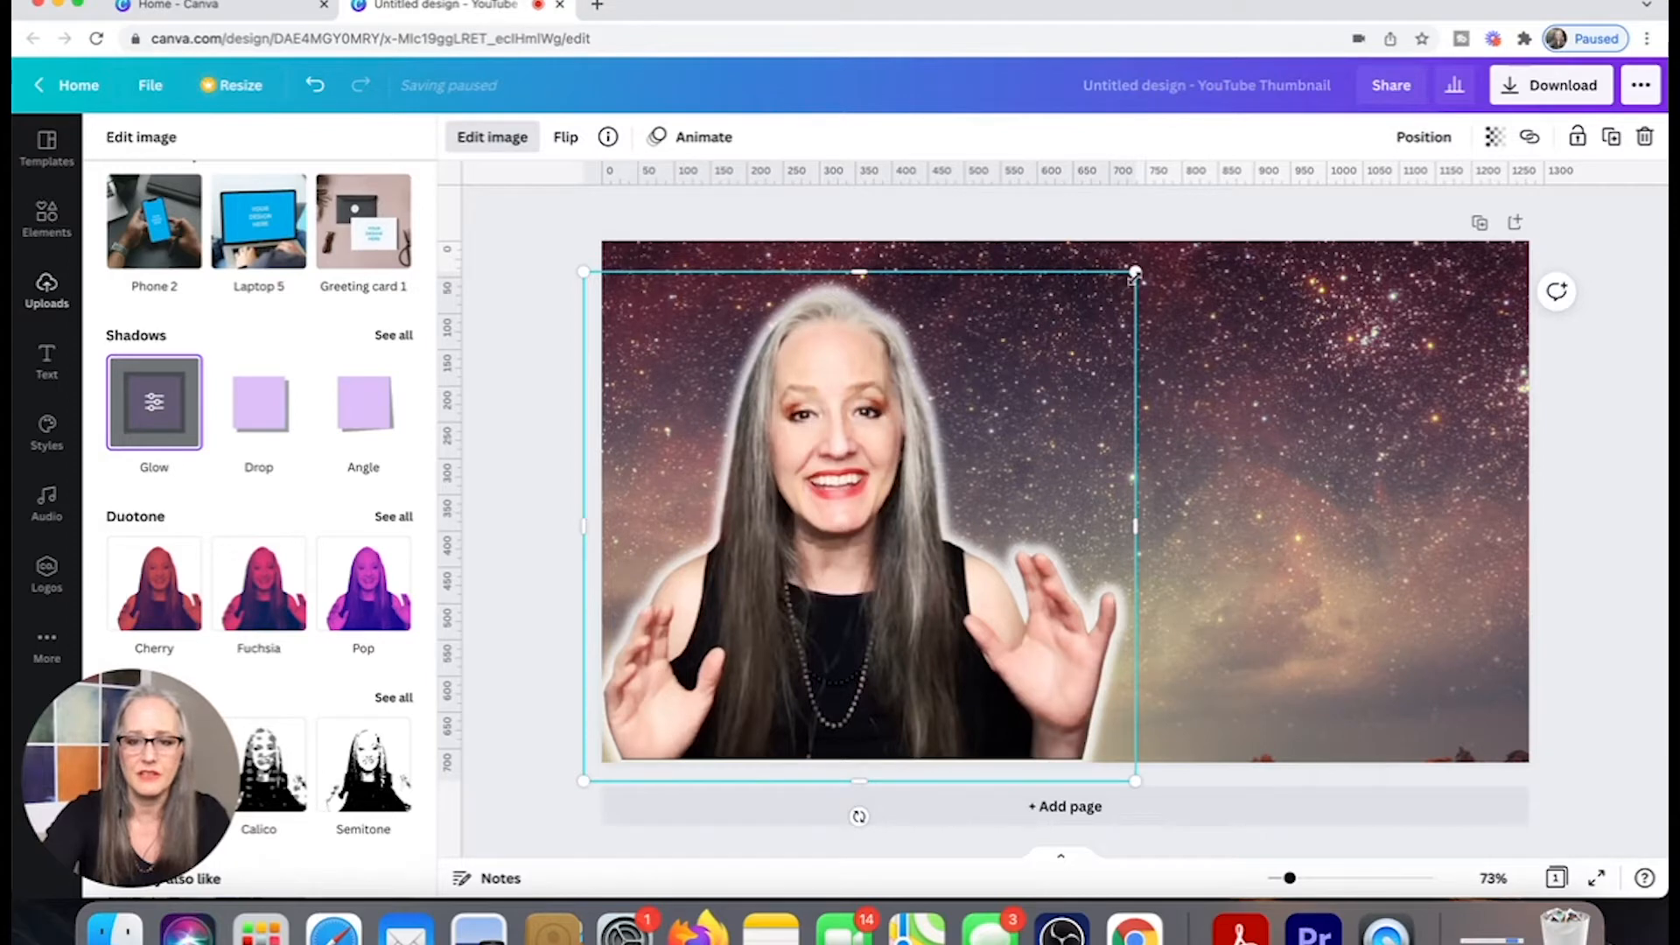
mouse_move(1134, 274)
mouse_down()
mouse_move(1155, 218)
mouse_move(1139, 241)
mouse_up()
click(1129, 207)
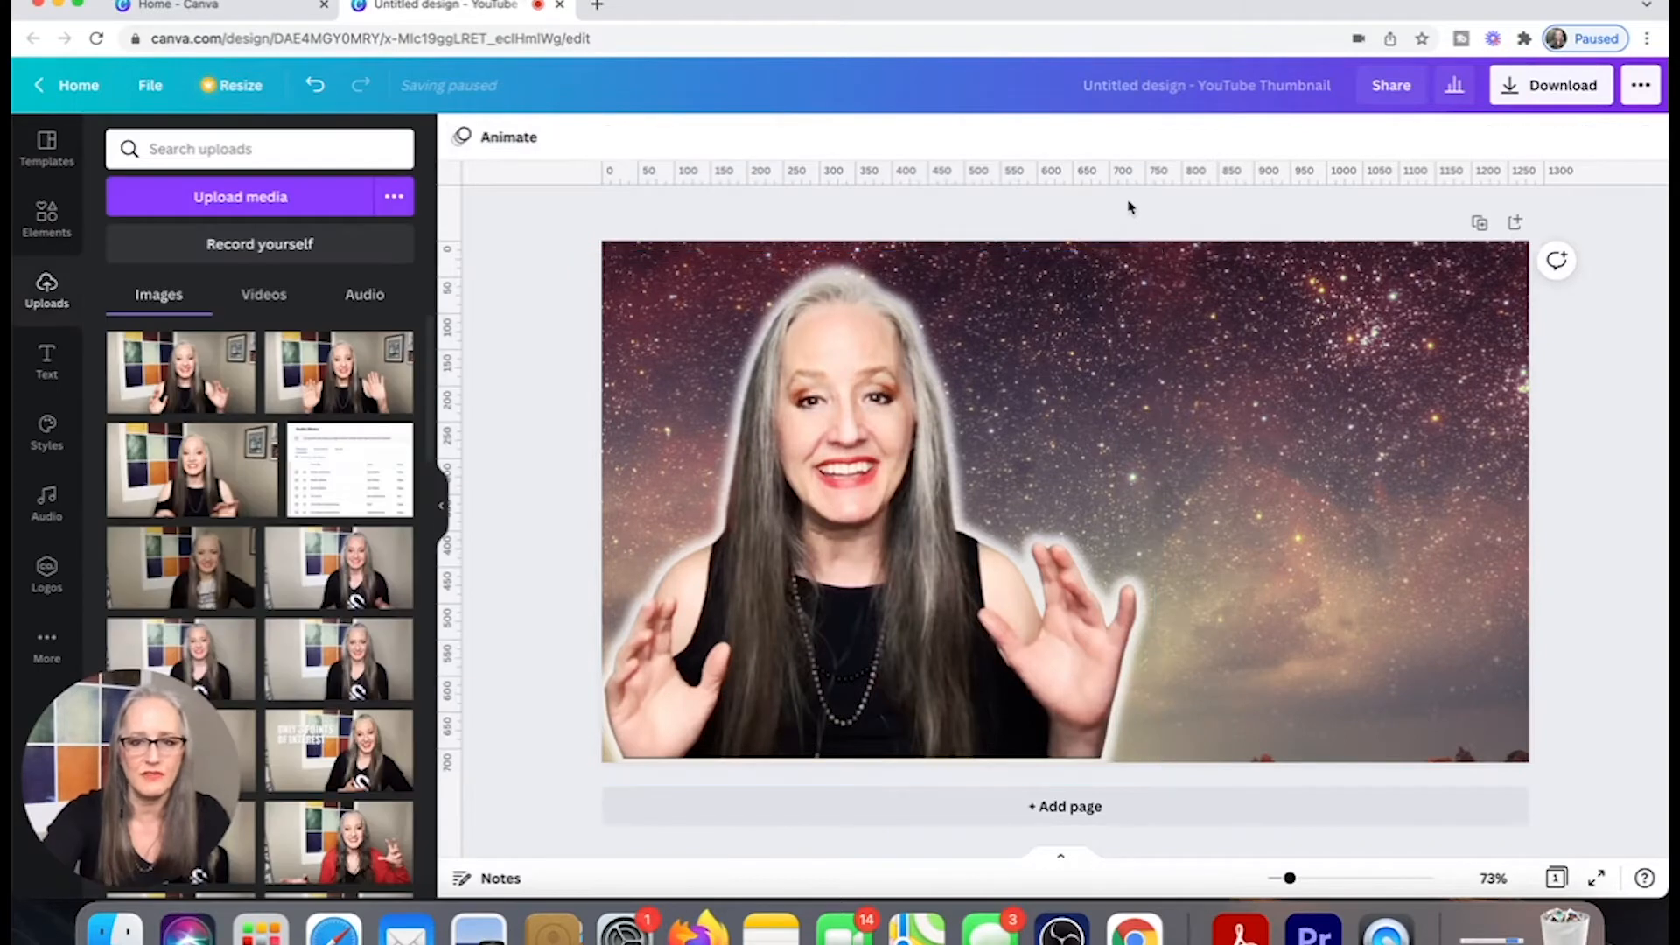
click(1128, 207)
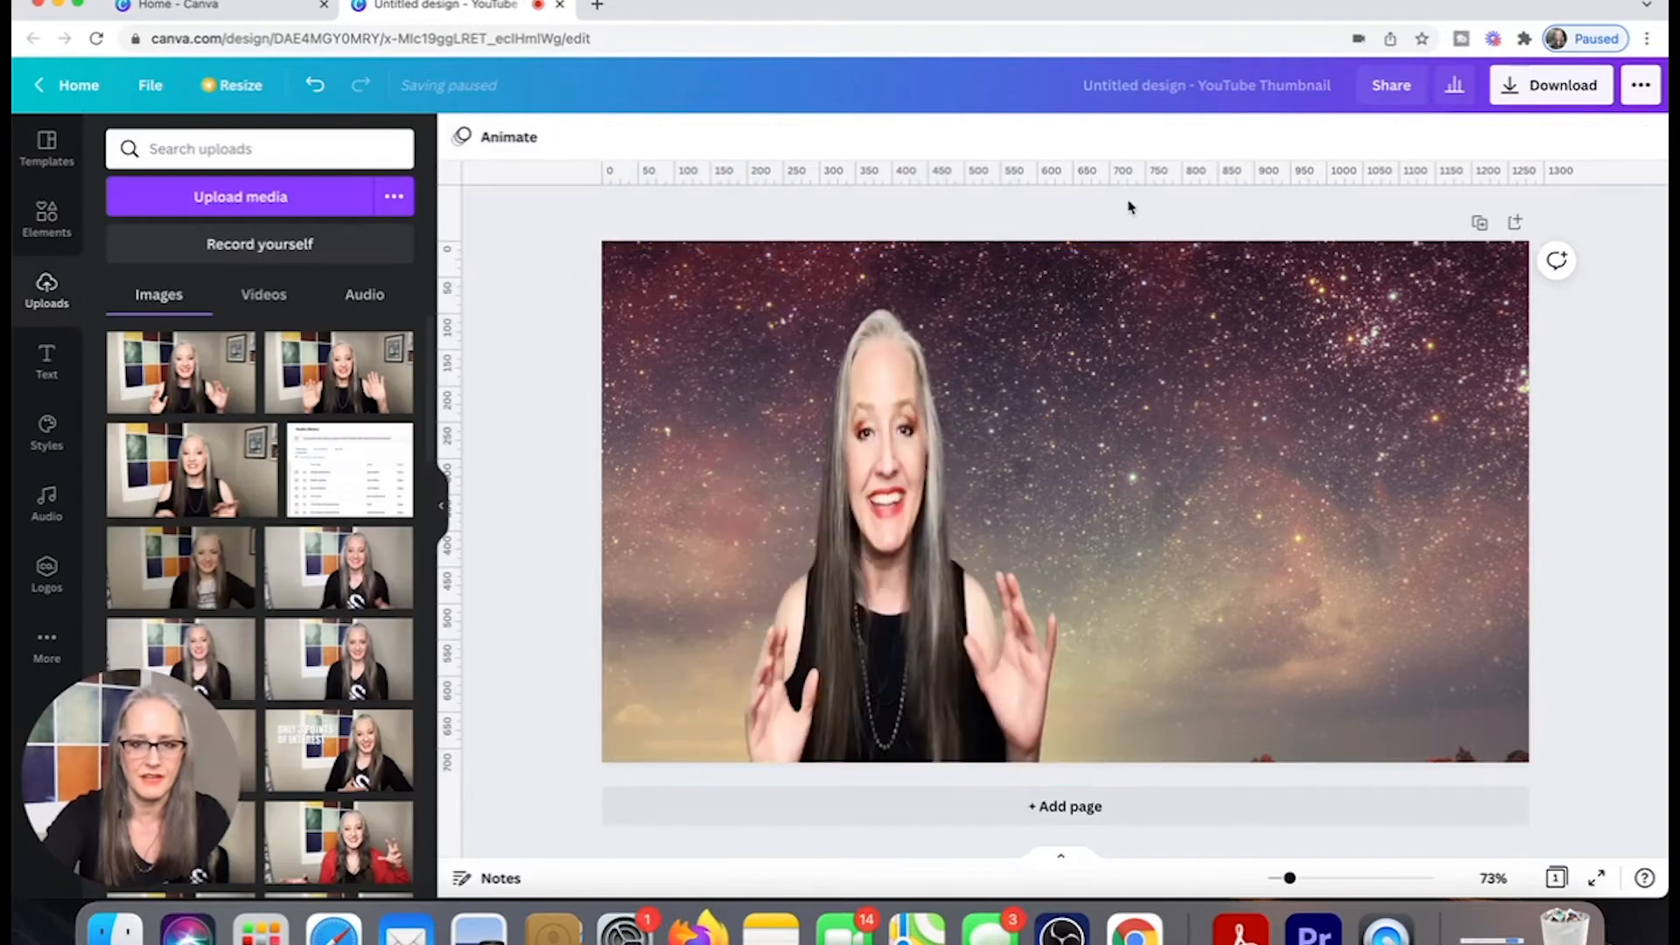
Delete the distorted cut-out of the woman from the page.
click(862, 435)
mouse_move(1154, 518)
mouse_down()
mouse_move(1200, 525)
mouse_move(1002, 534)
mouse_move(1136, 531)
mouse_up()
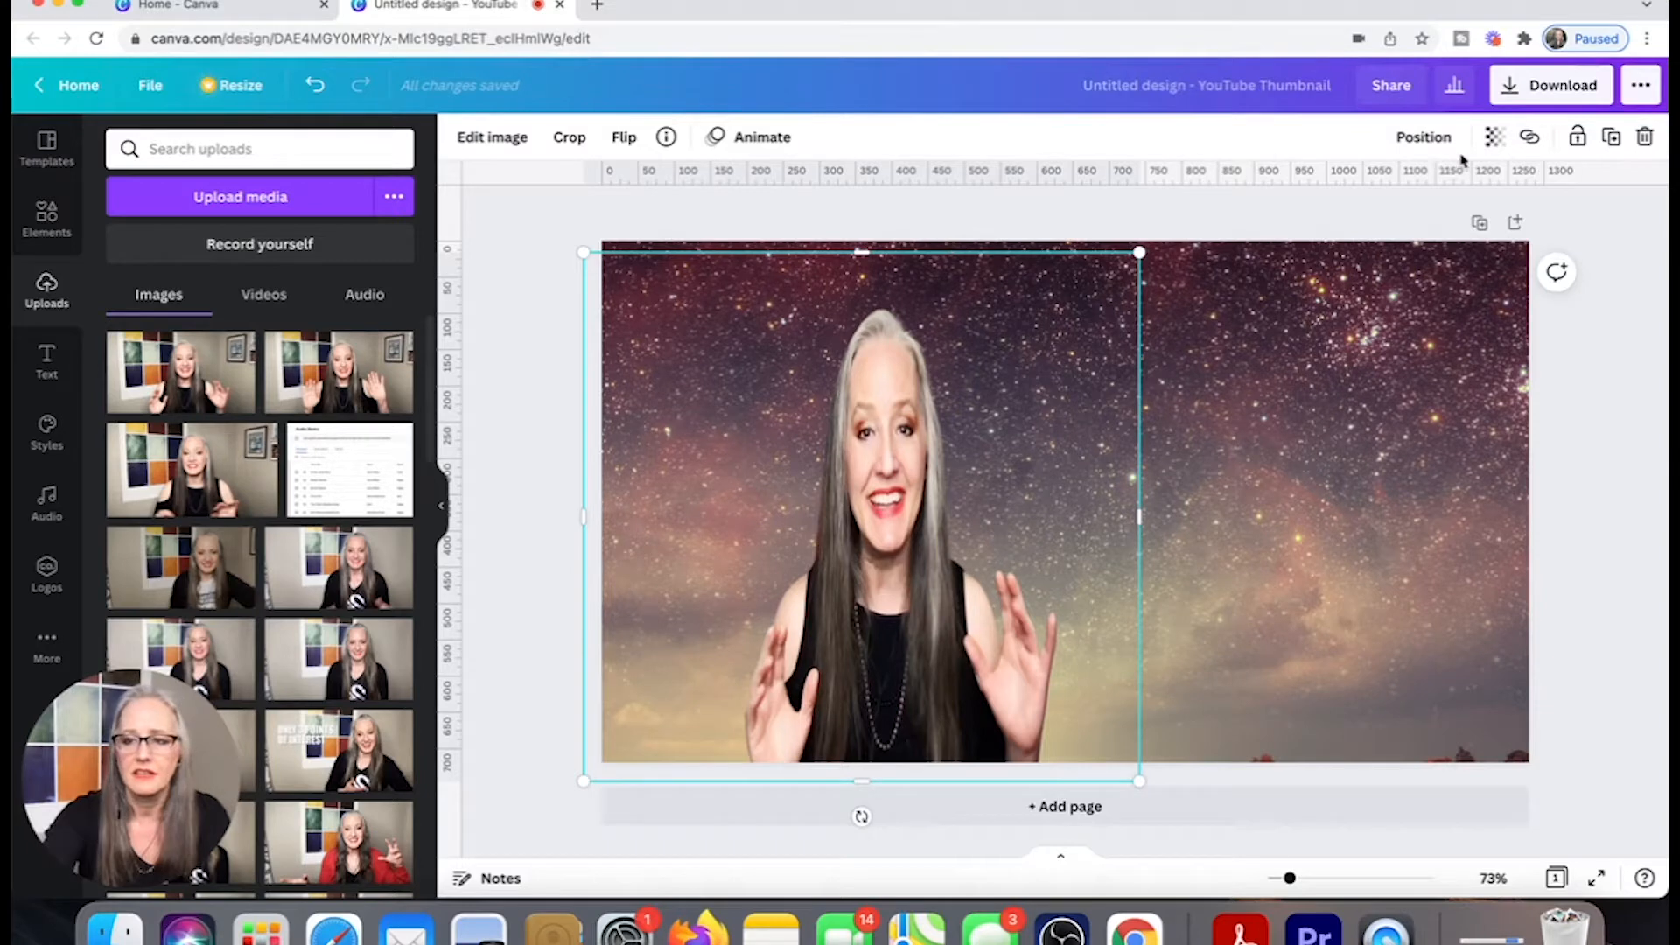
click(1646, 139)
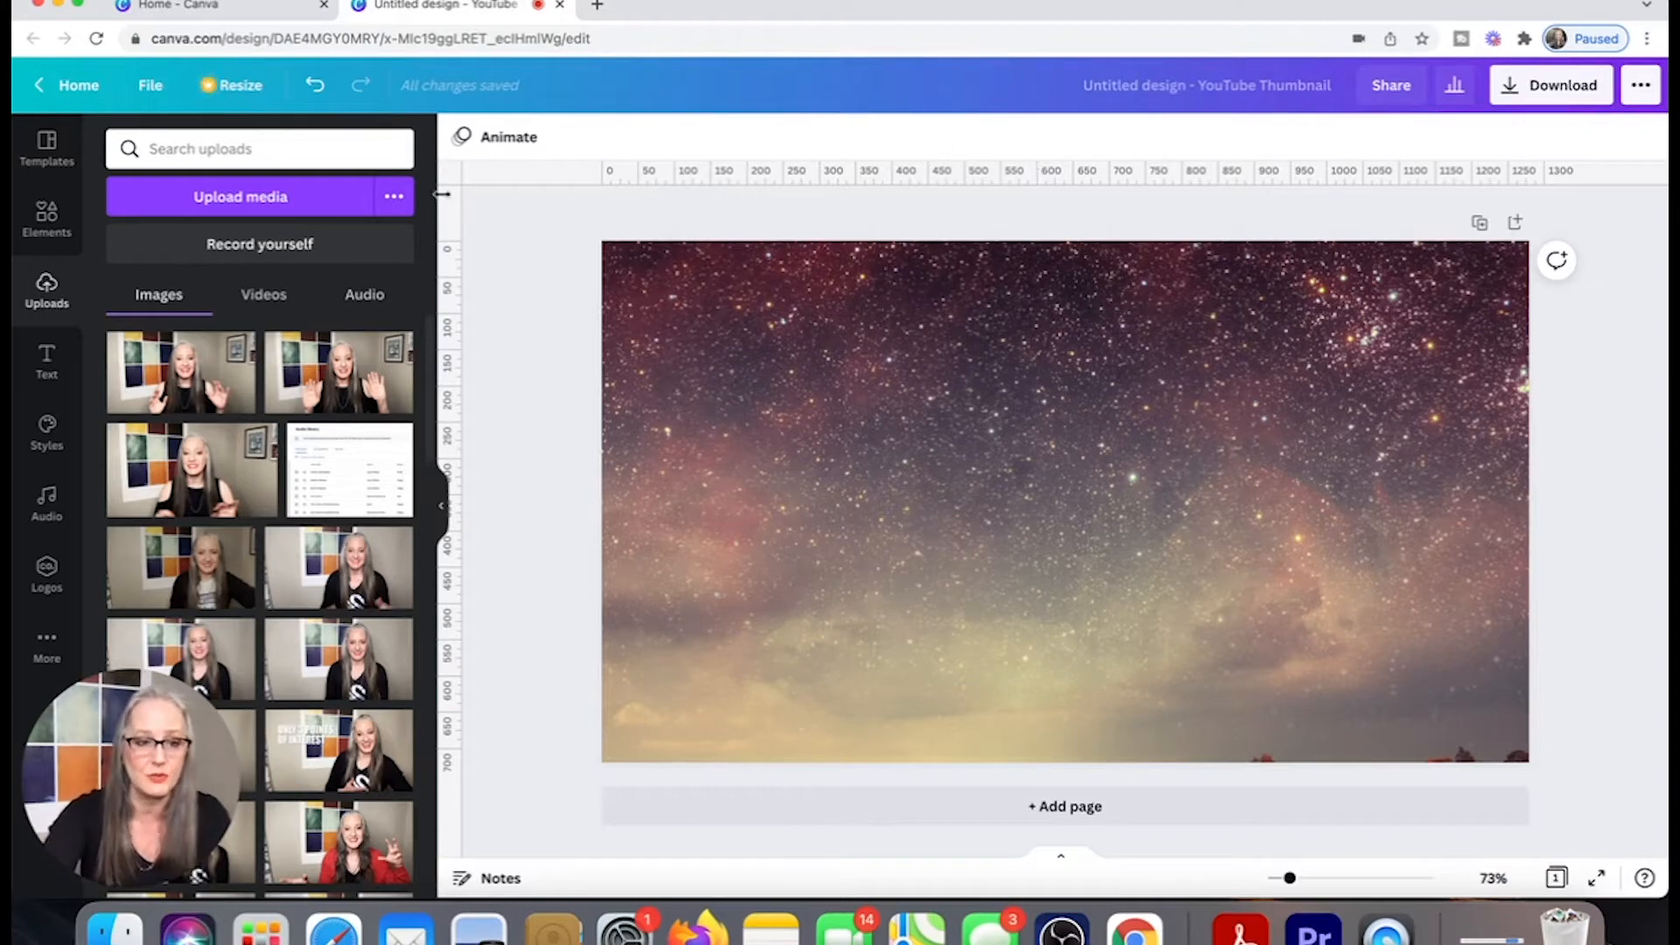
Place the newest uploaded photo with both hands raised again, remove its background, and enlarge it slightly.
click(185, 388)
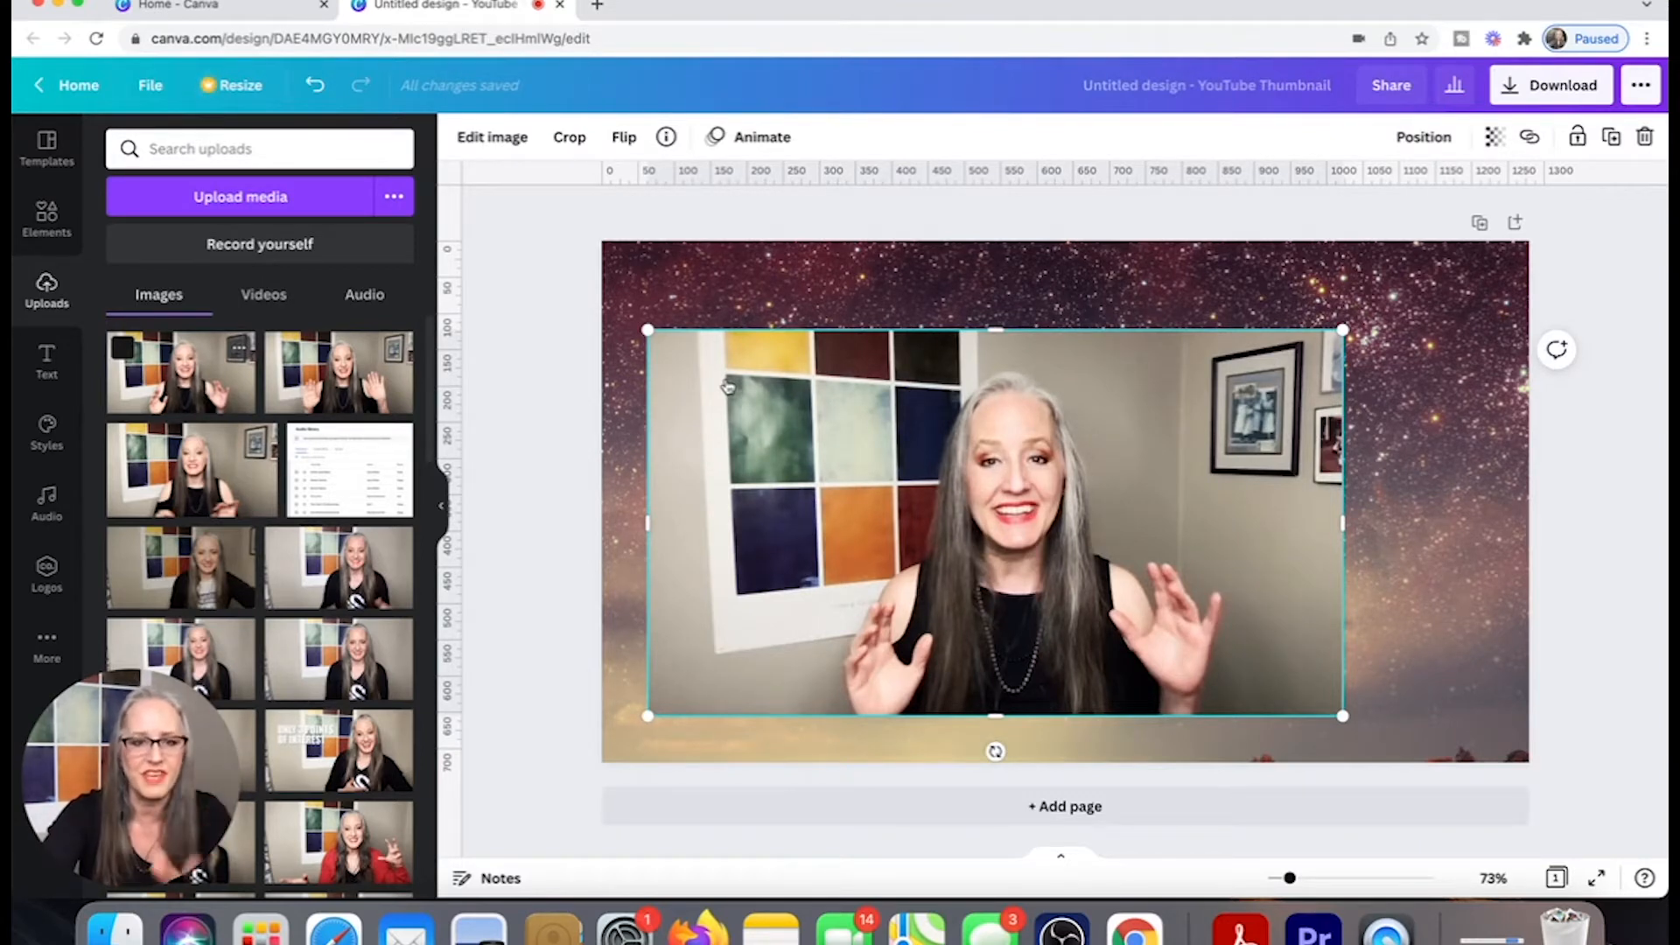
click(482, 136)
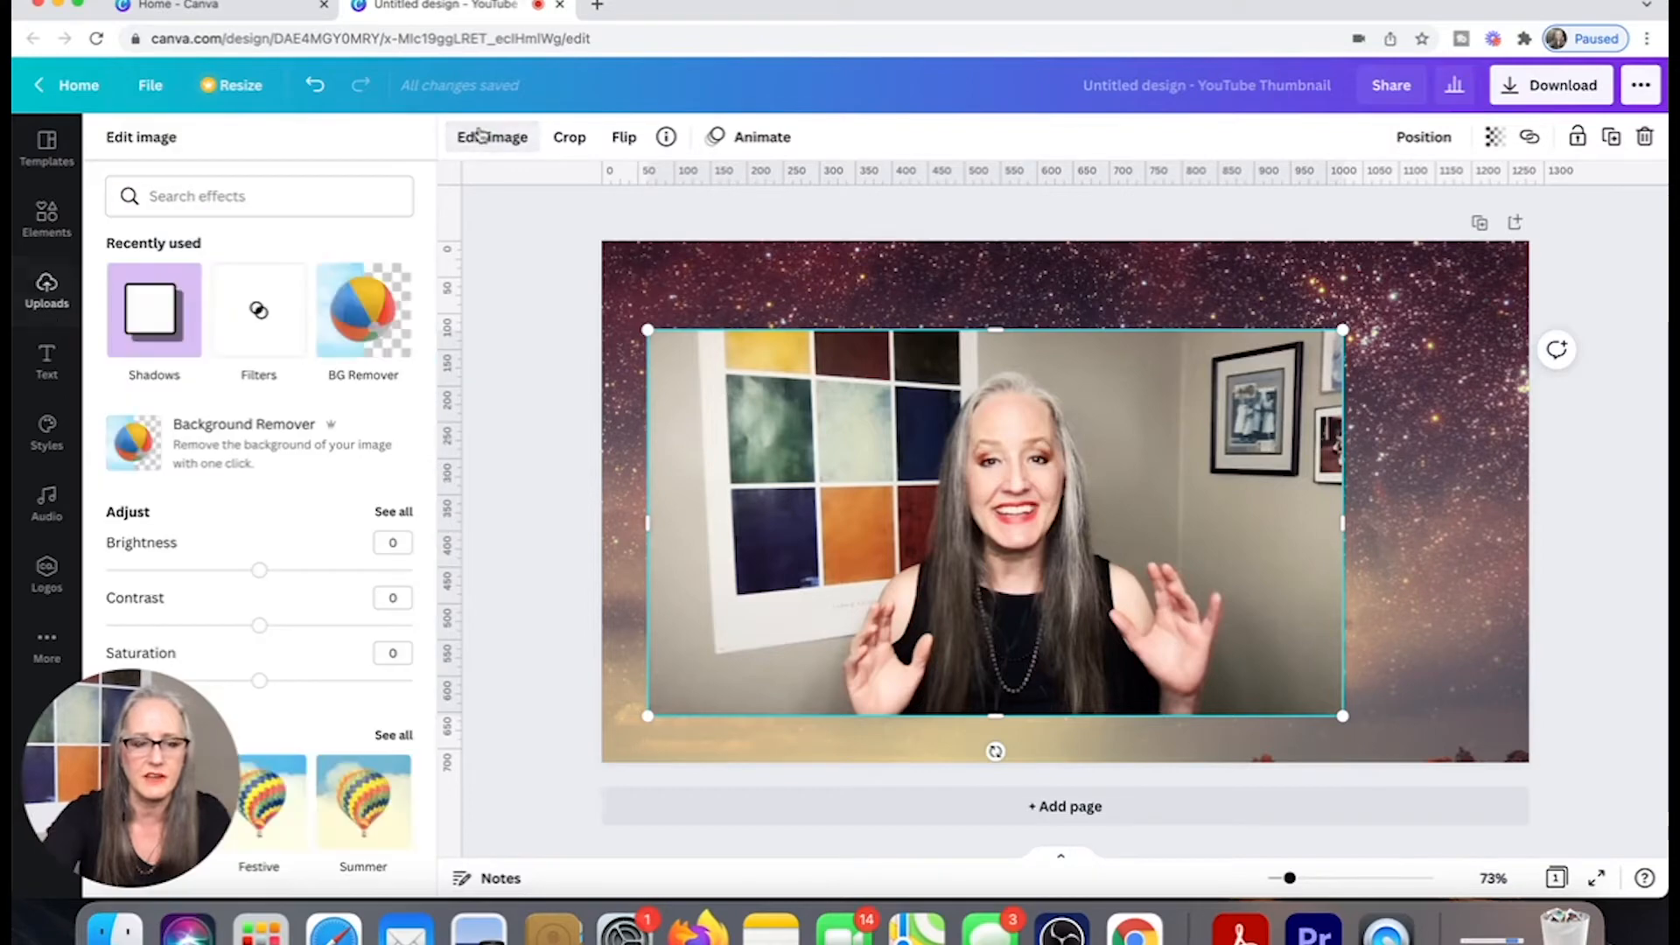
click(156, 455)
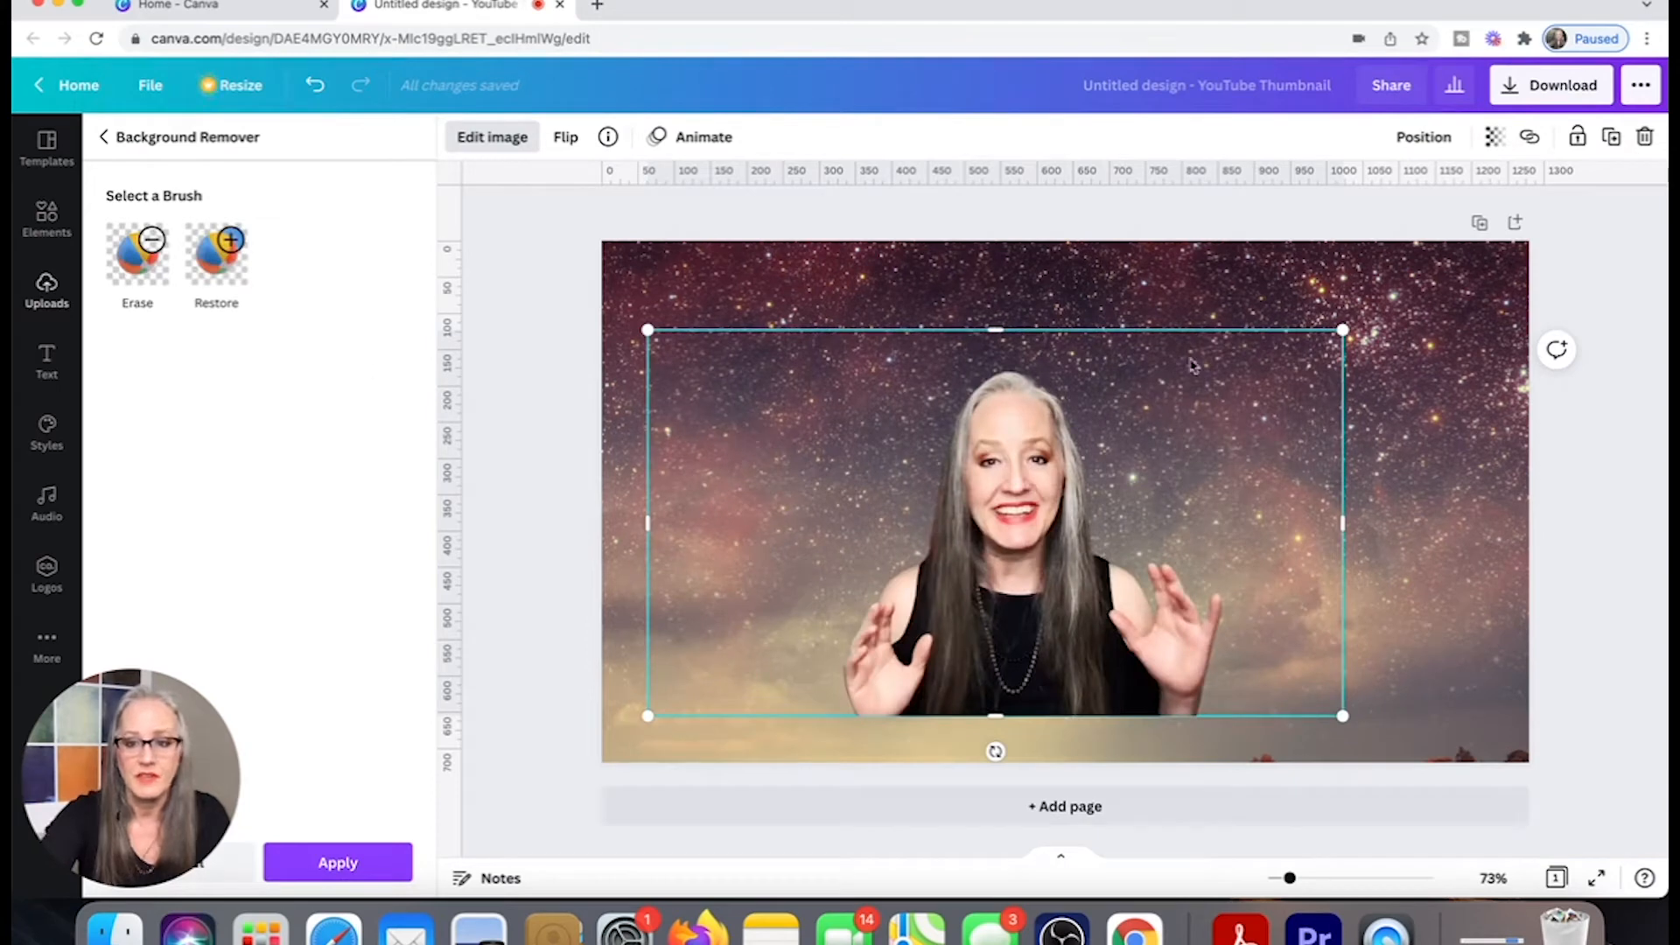
drag(1342, 332, 1410, 292)
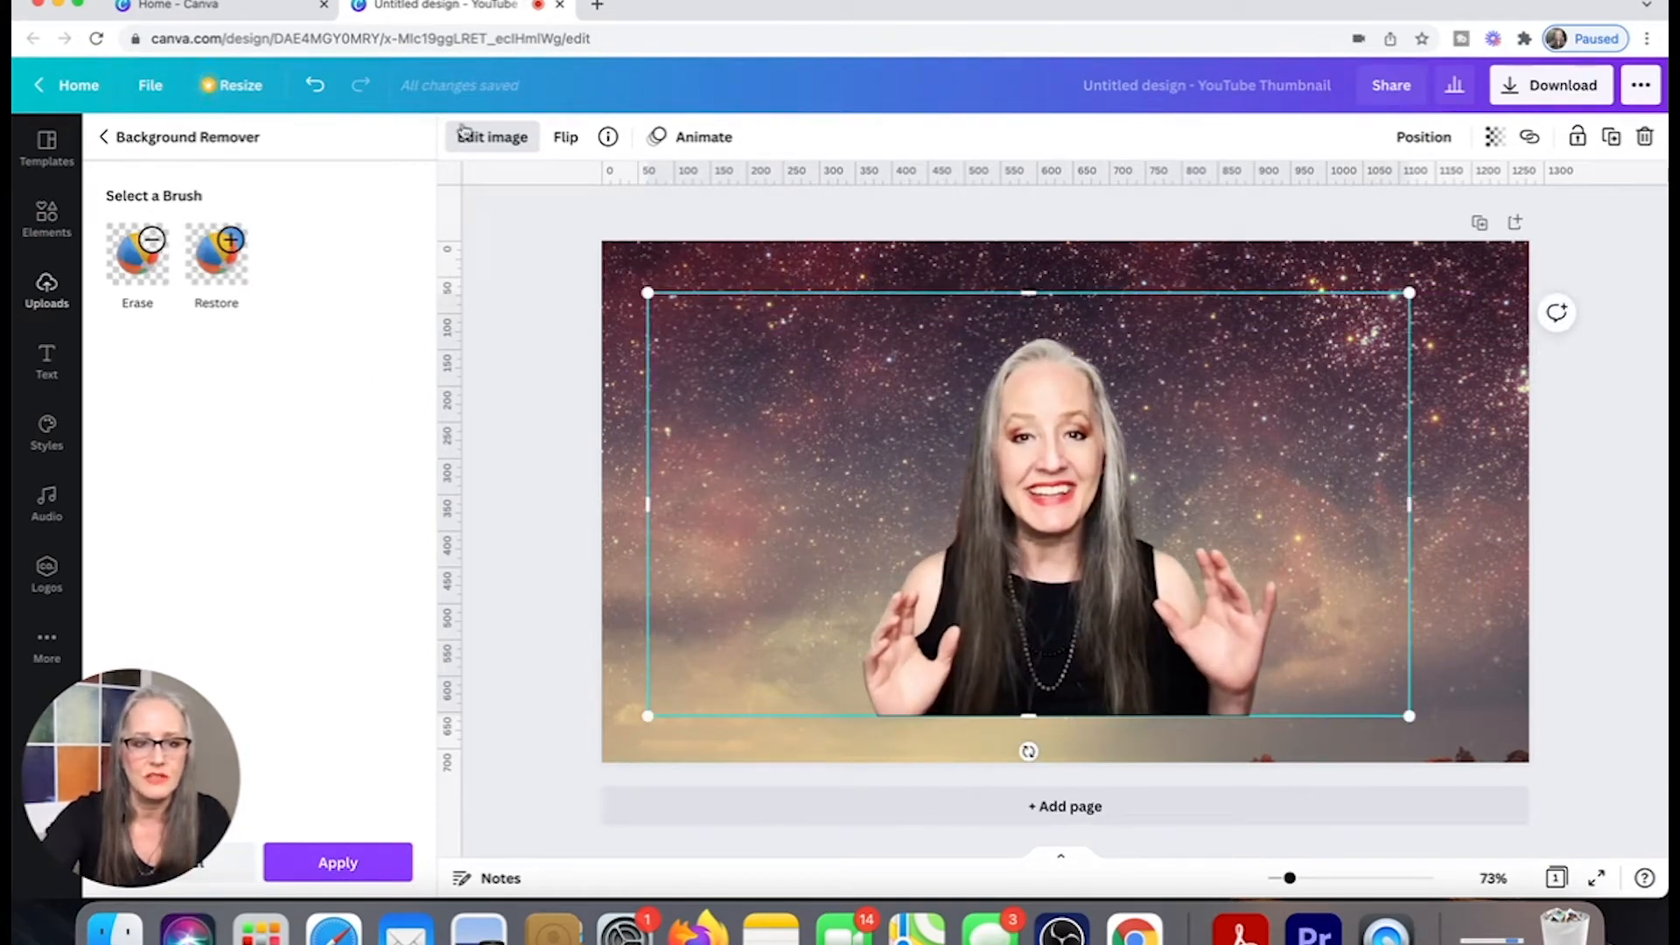
click(486, 133)
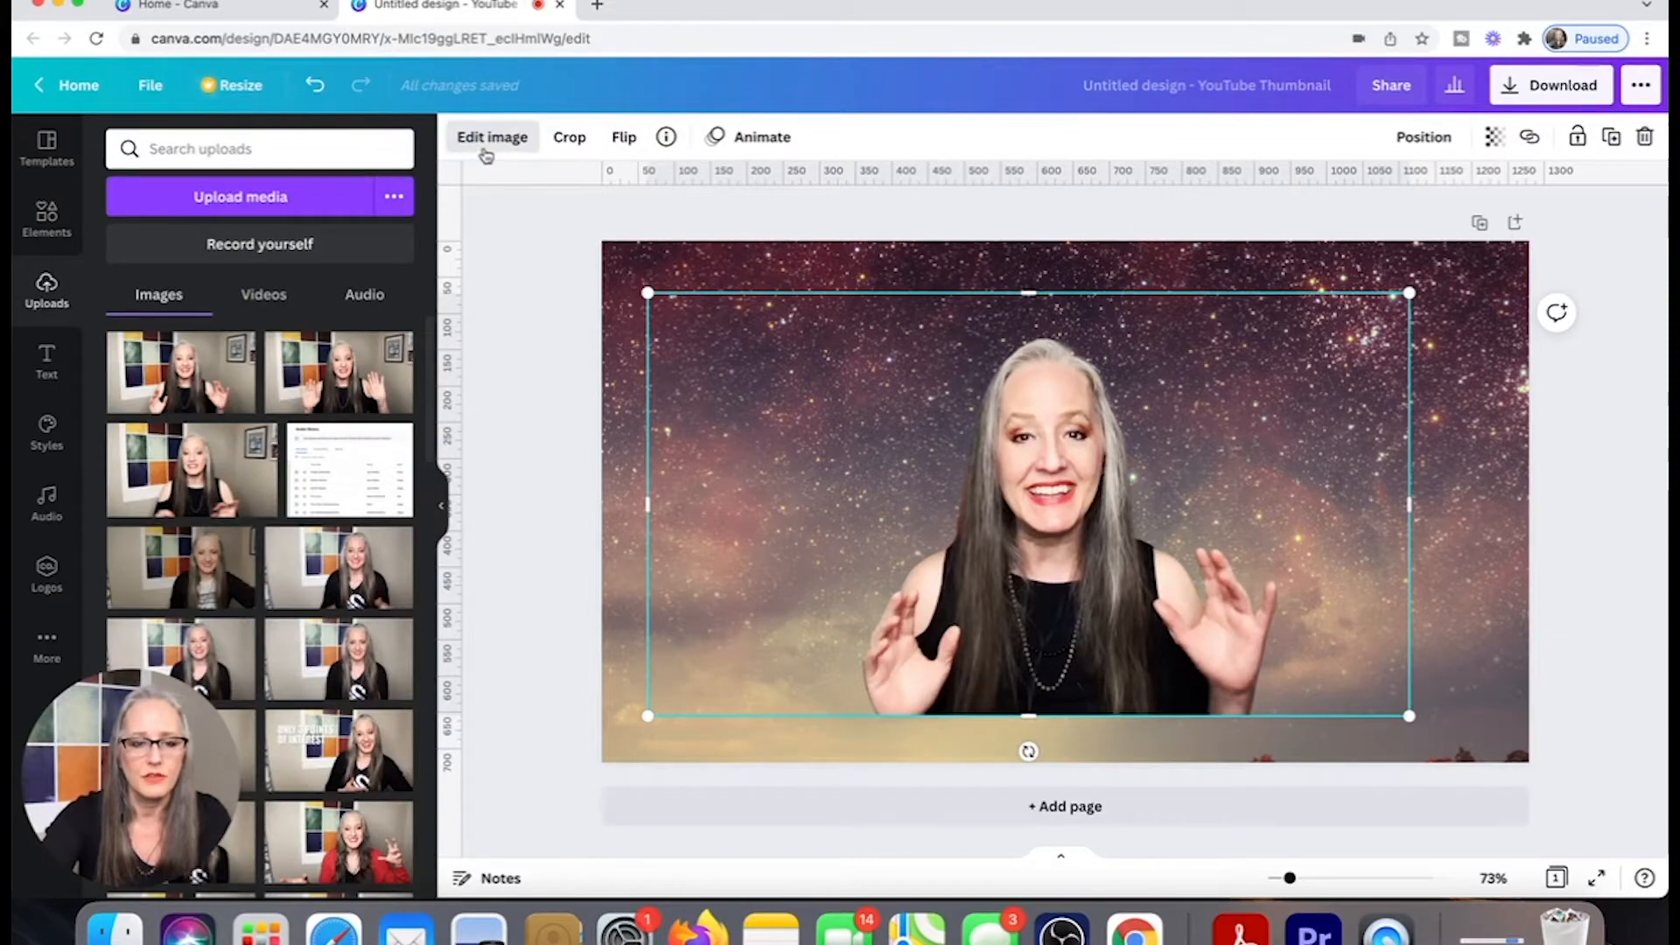
Add a Glow shadow to the newly placed cut-out and make the glow white.
click(486, 147)
scroll(286, 437, down, 4)
scroll(285, 451, down, 5)
click(162, 547)
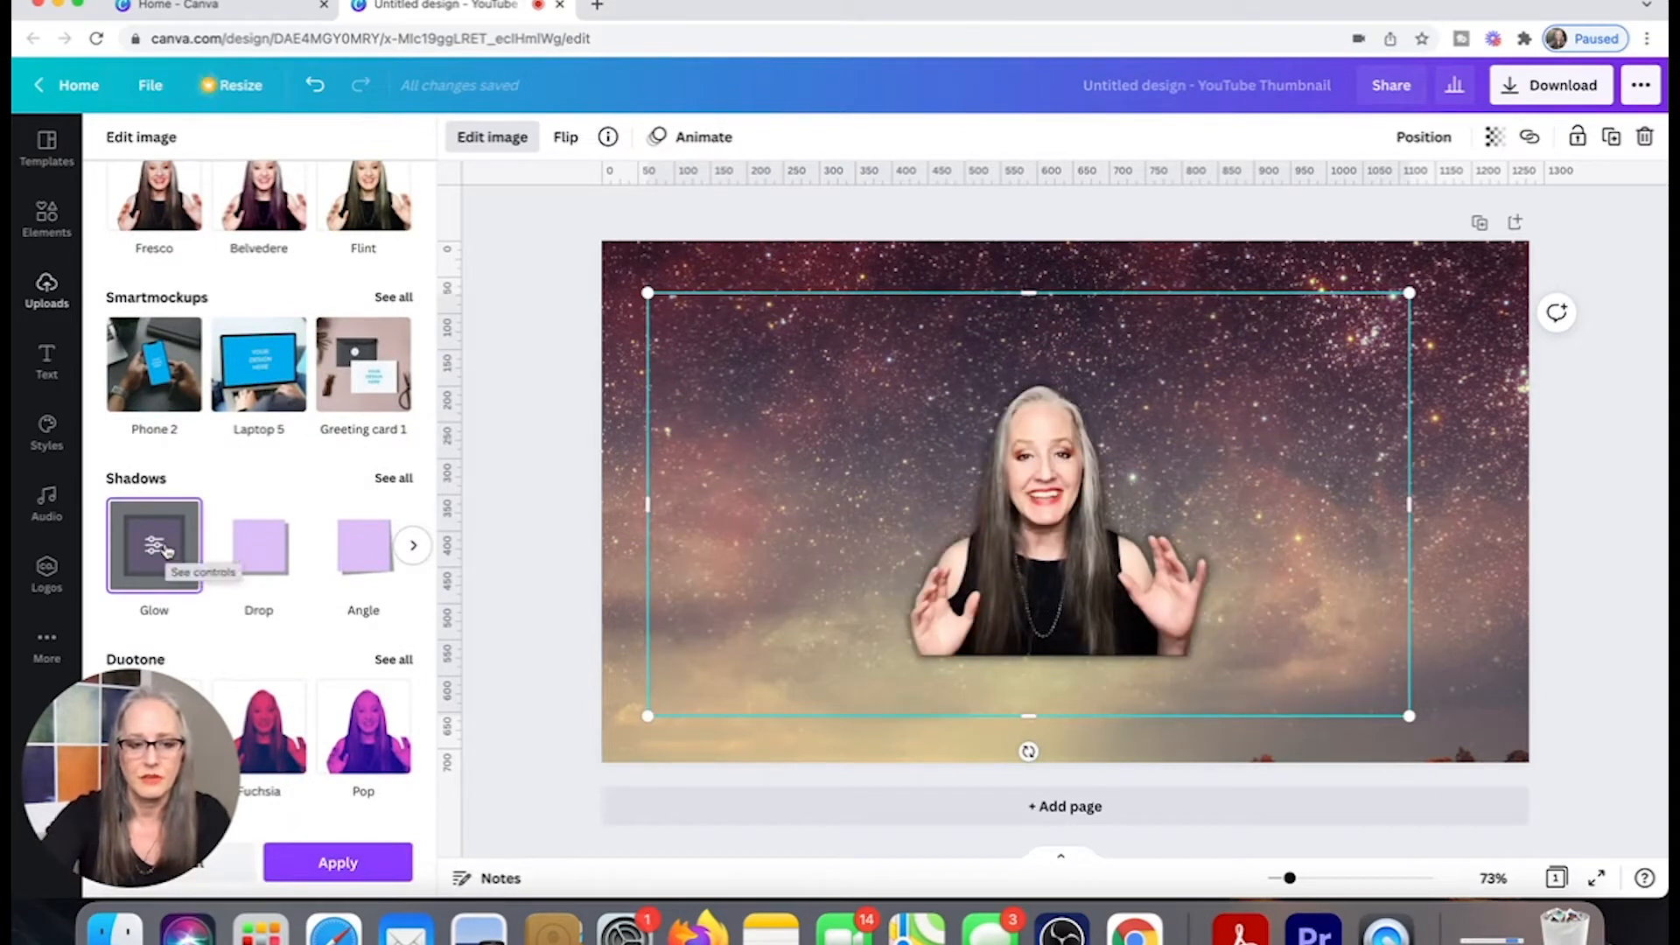
click(167, 550)
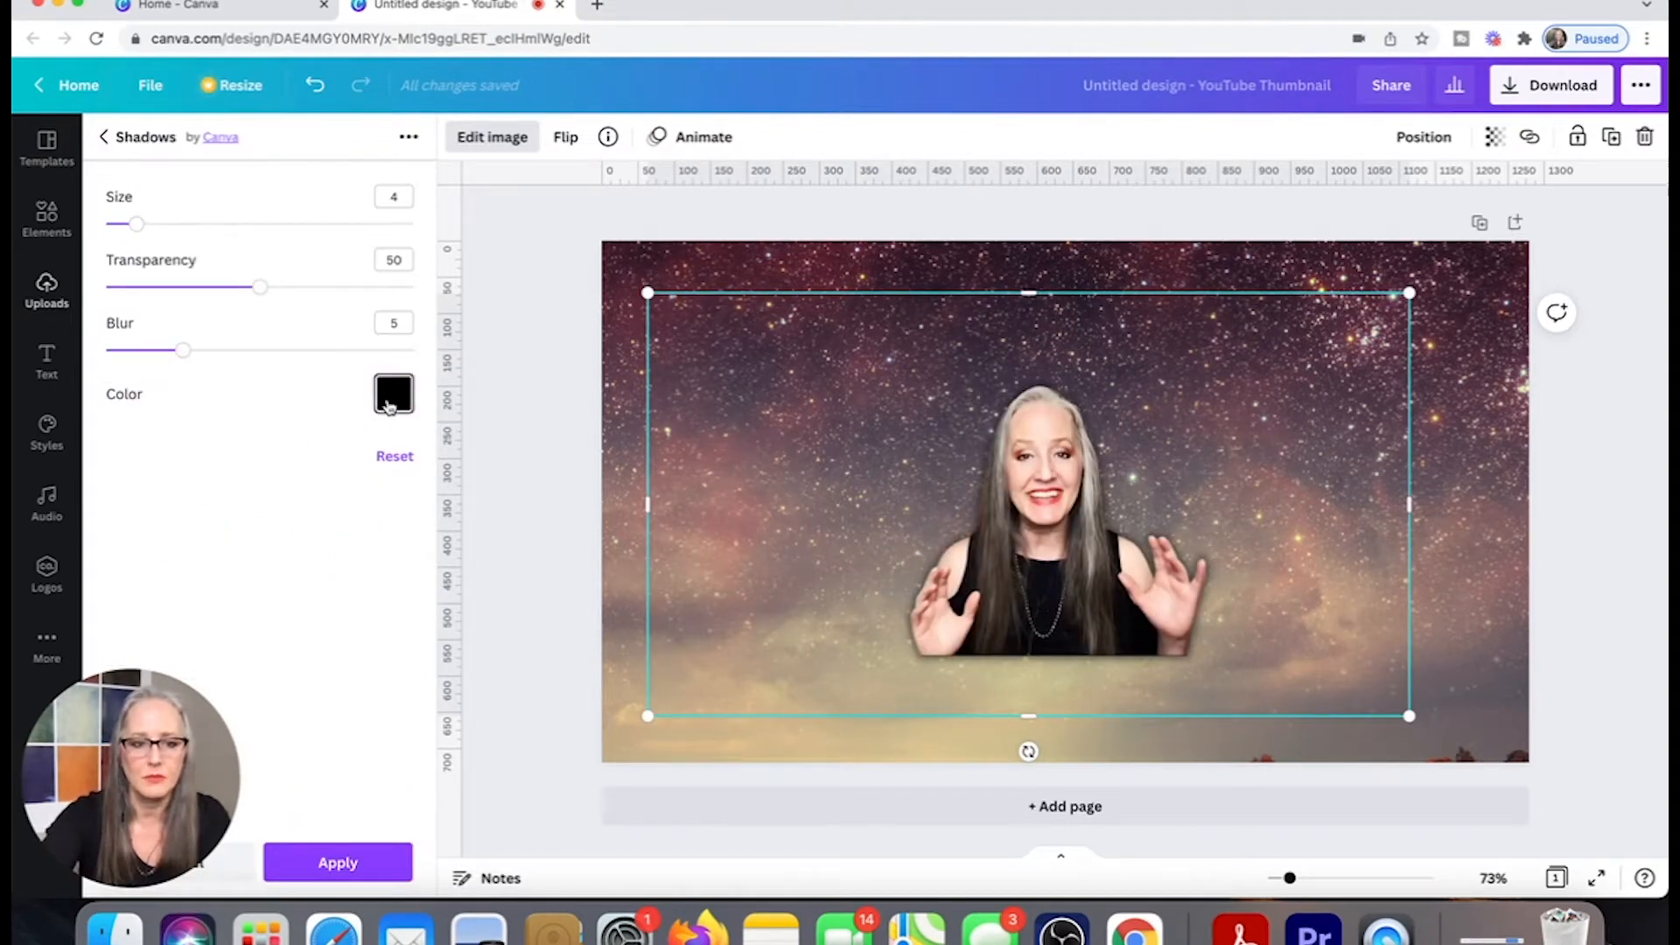
click(394, 395)
click(456, 483)
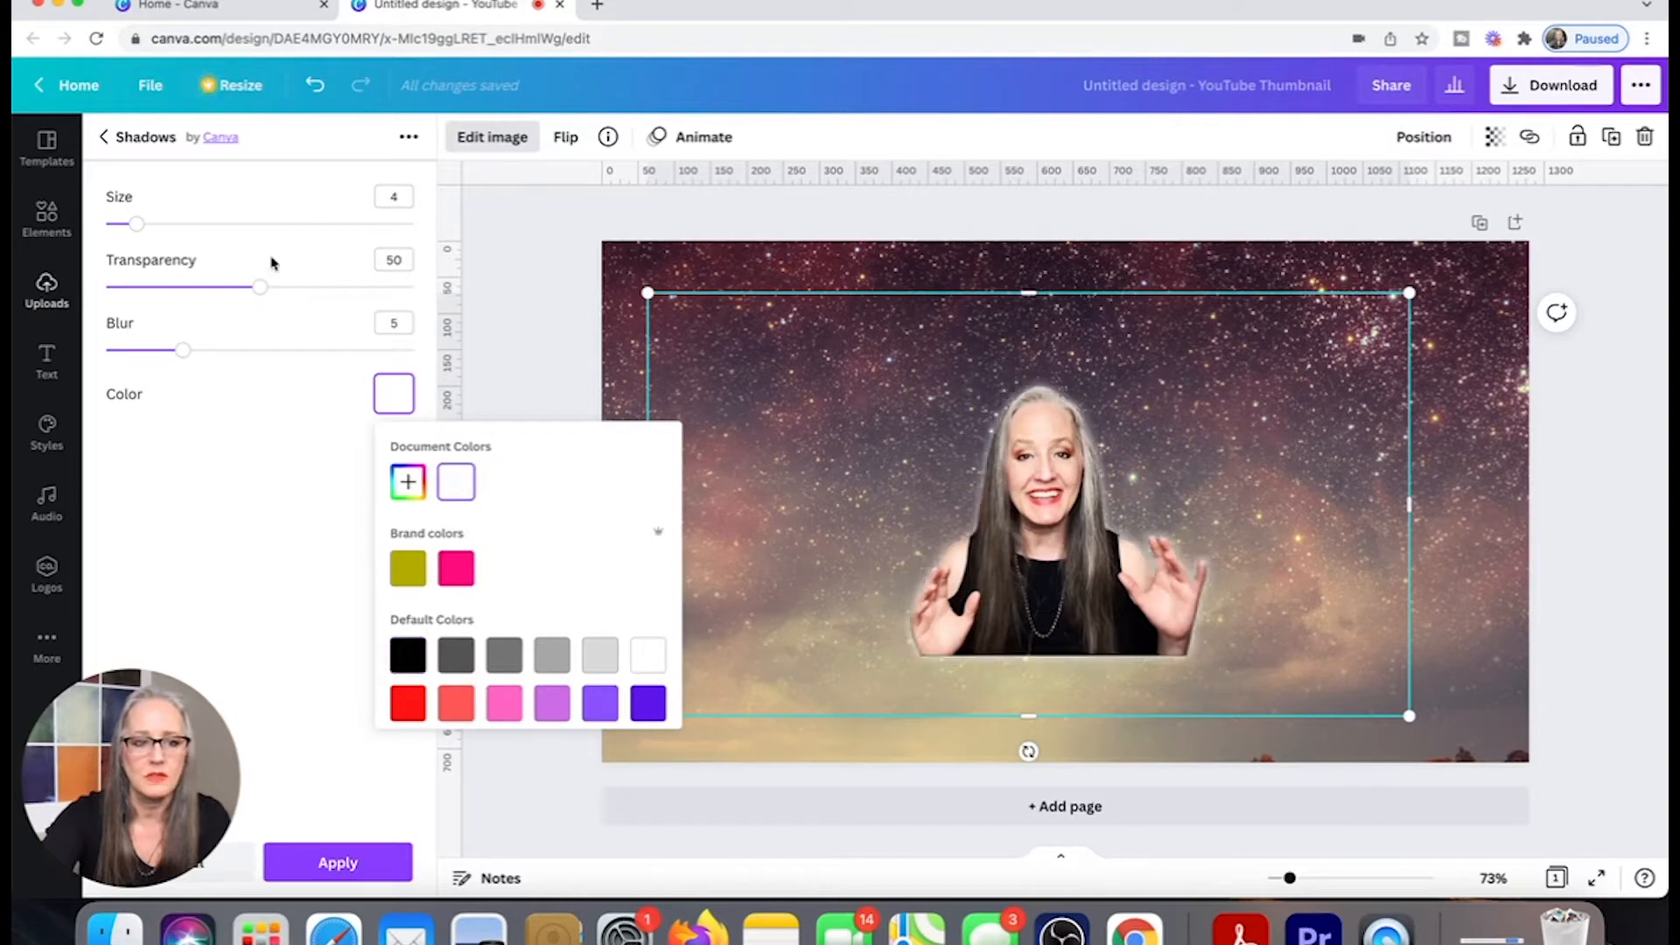
Set the glow's size to 9 and transparency to 89, and apply the shadow.
drag(136, 224, 175, 224)
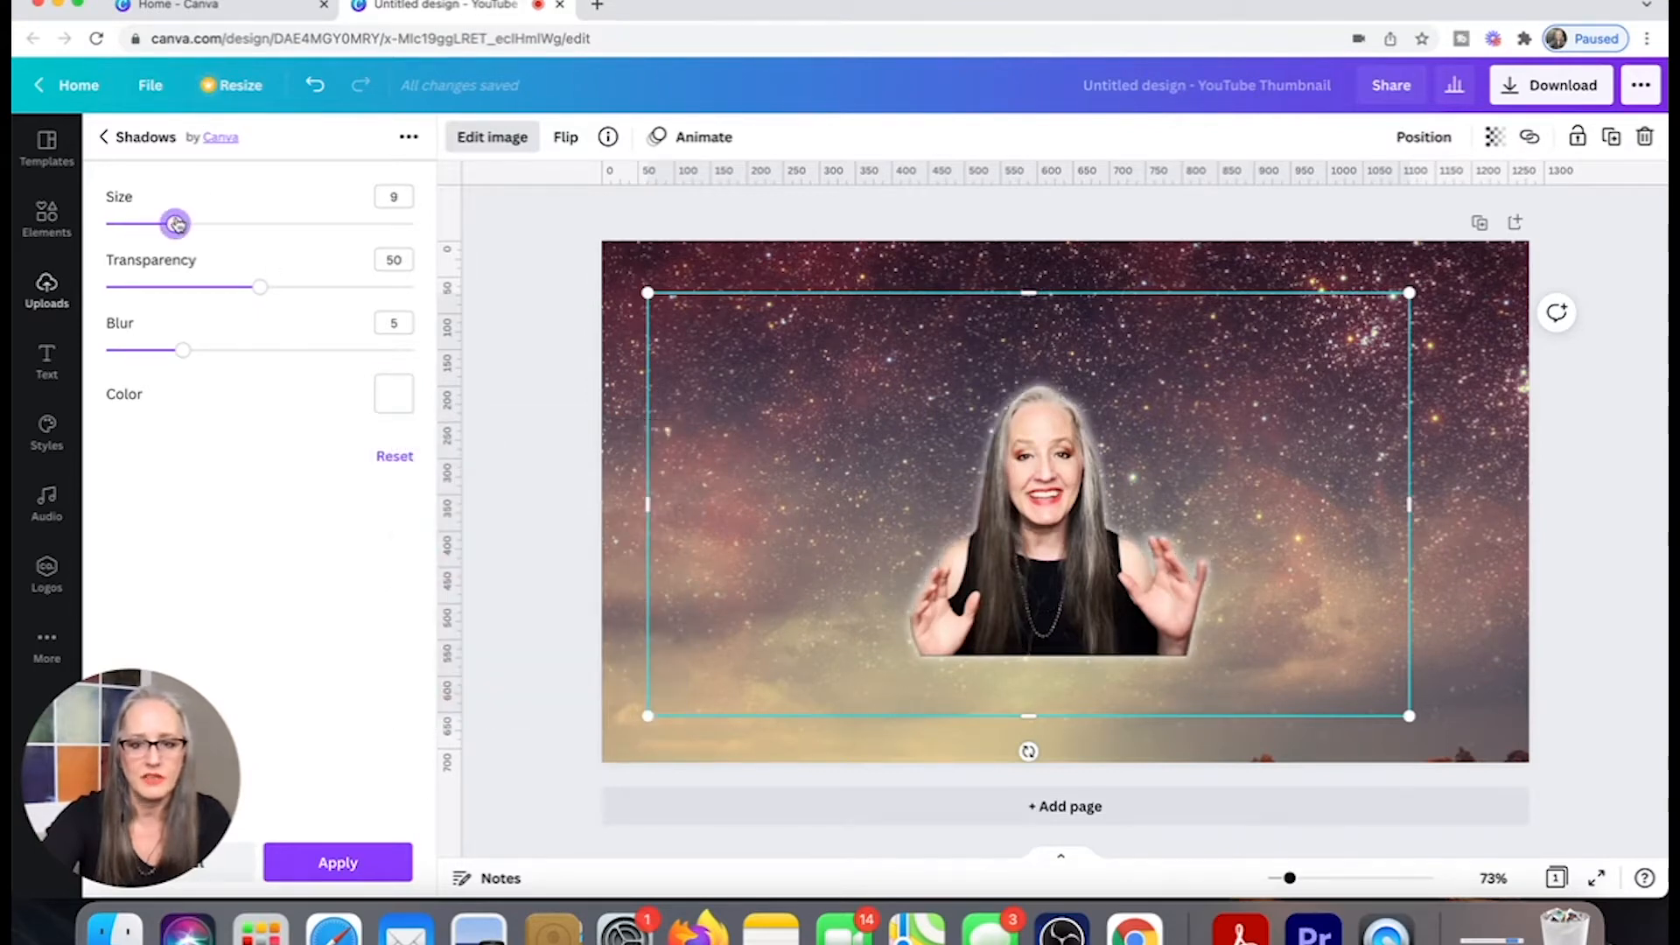
drag(260, 292, 380, 289)
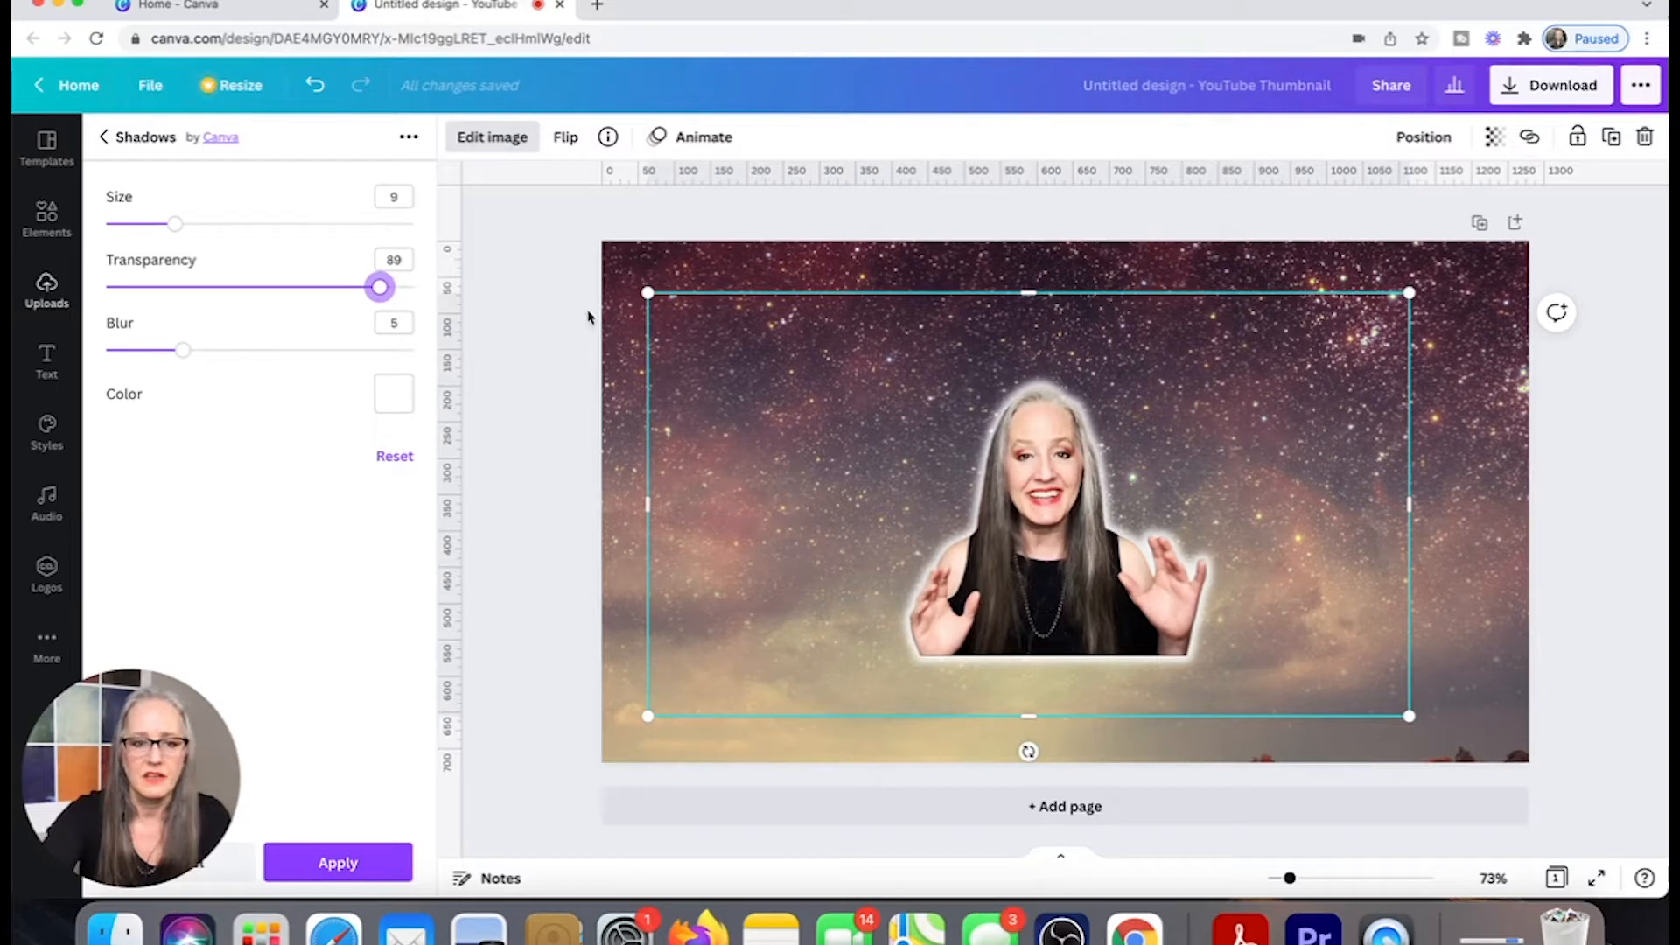
click(341, 862)
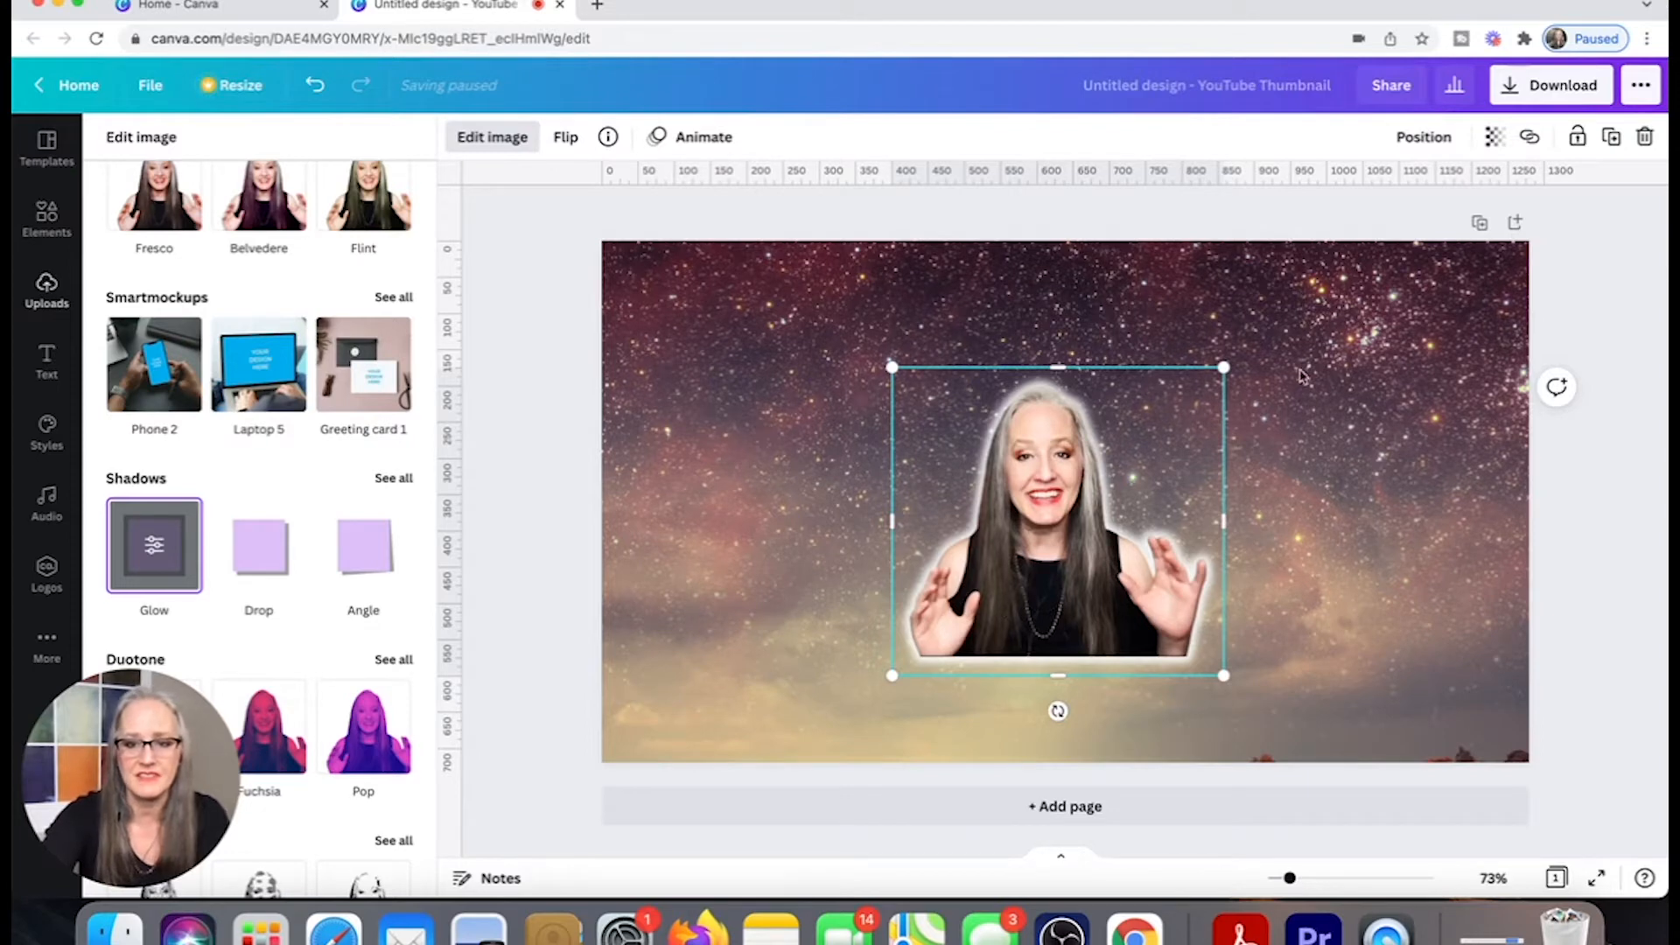
Enlarge the glowing cut-out and move it into the page's lower-left area, with its bottom glow running off the page.
drag(1223, 368, 1389, 215)
drag(1282, 376, 984, 479)
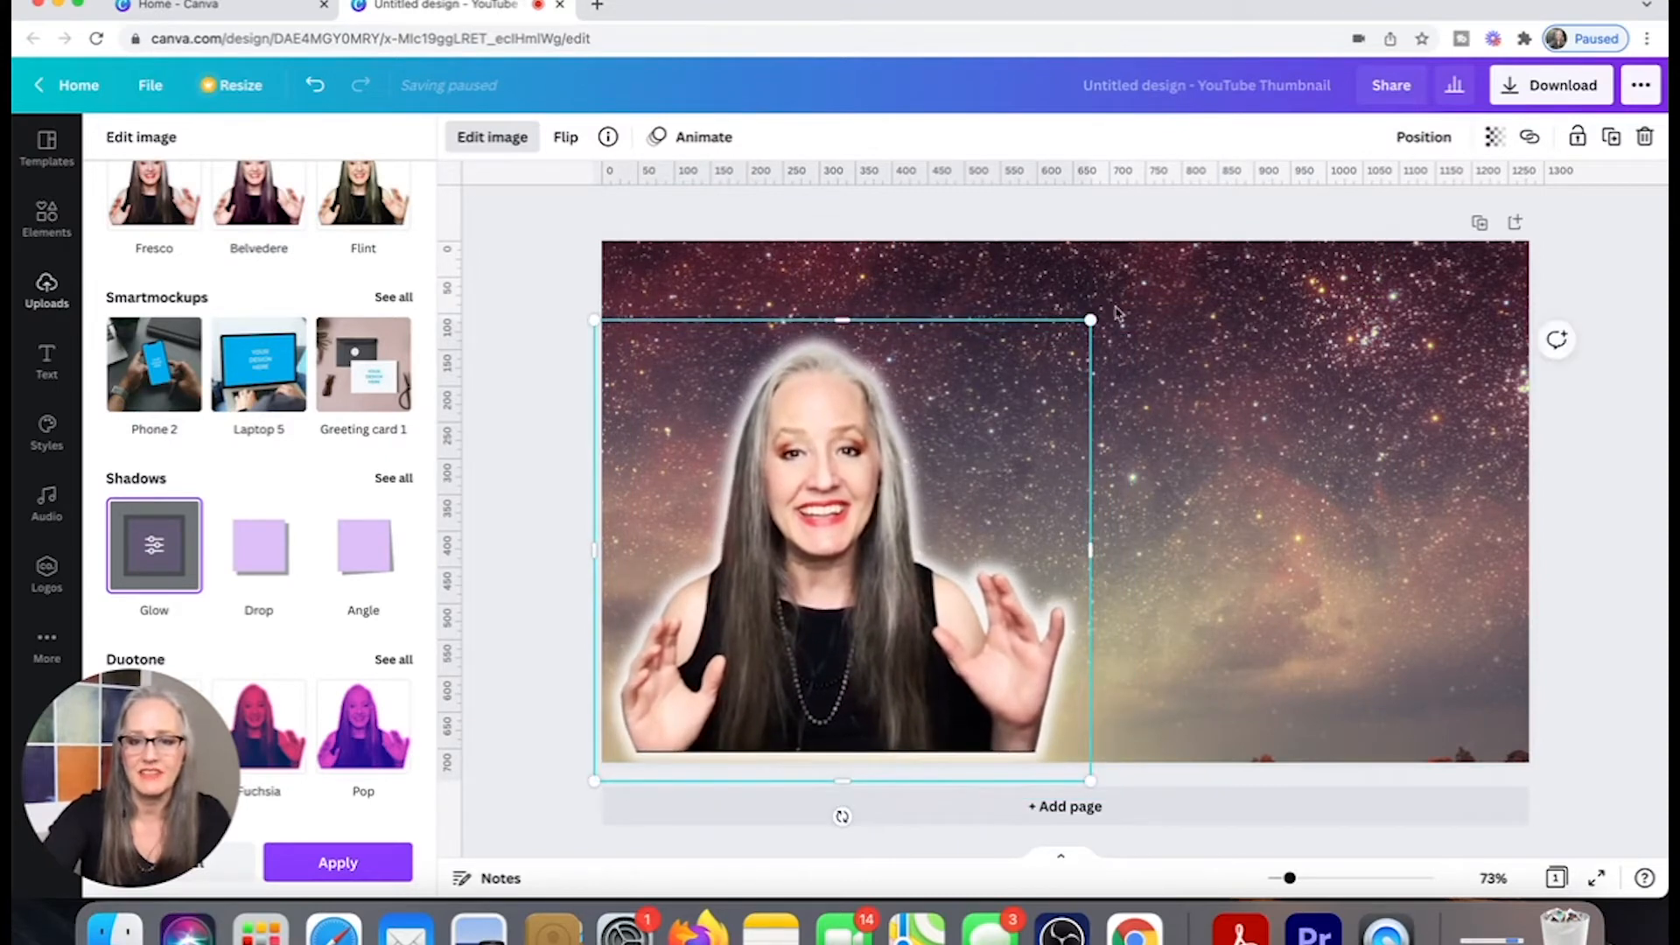
drag(1090, 321, 1148, 255)
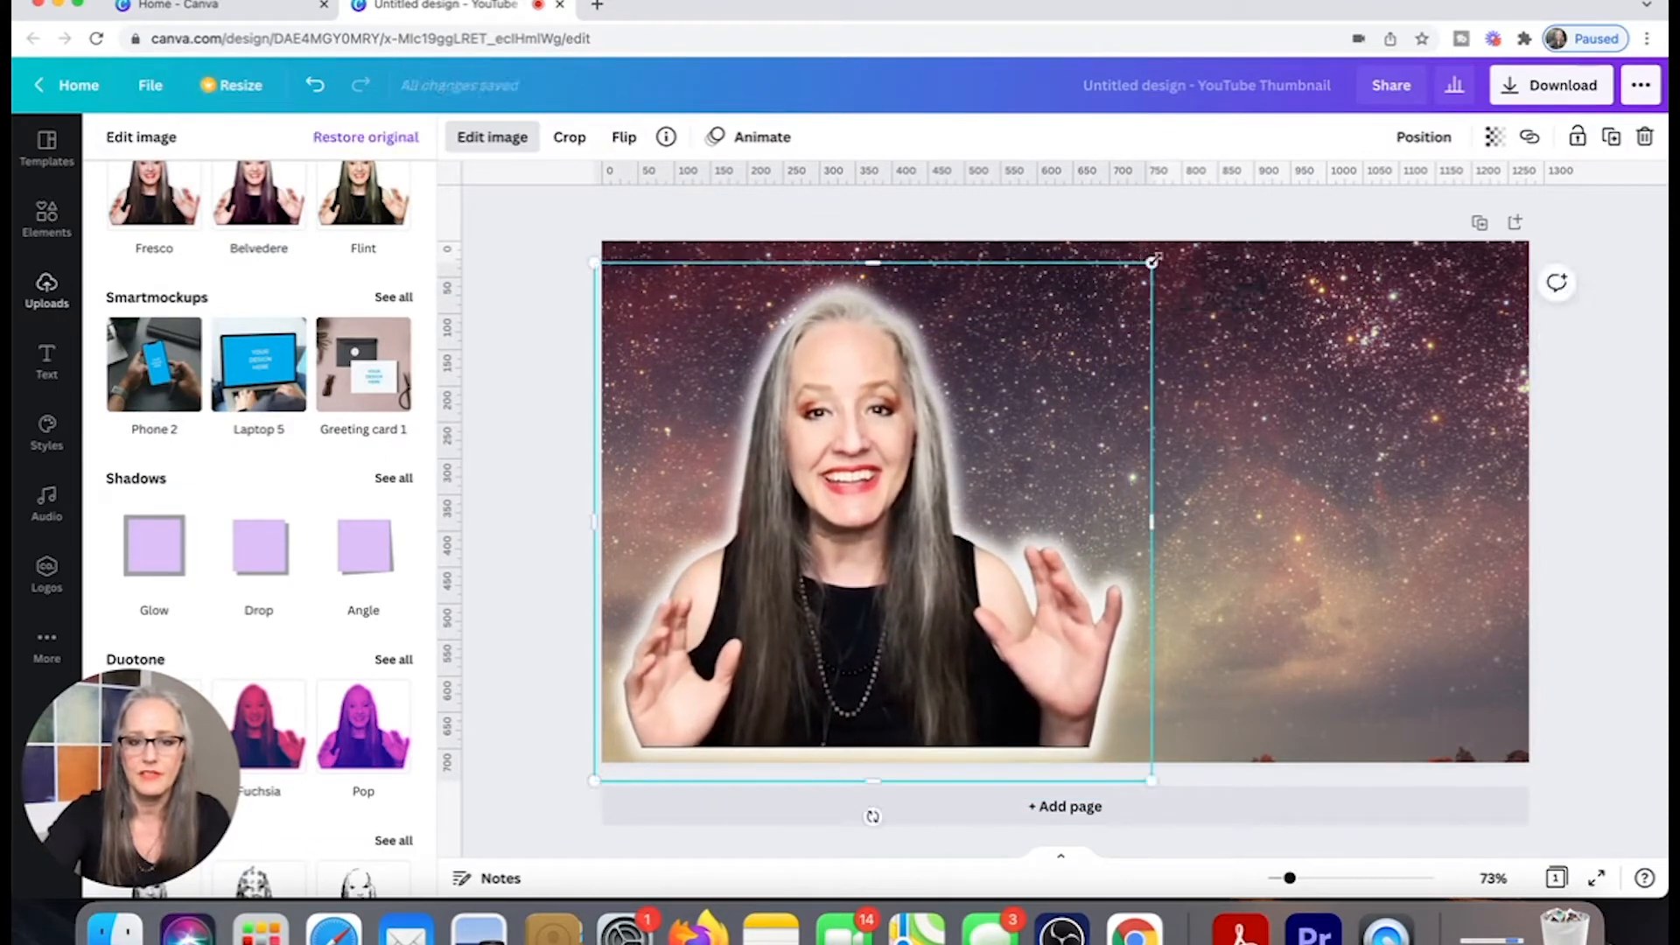
click(1253, 387)
click(955, 478)
drag(906, 494, 875, 510)
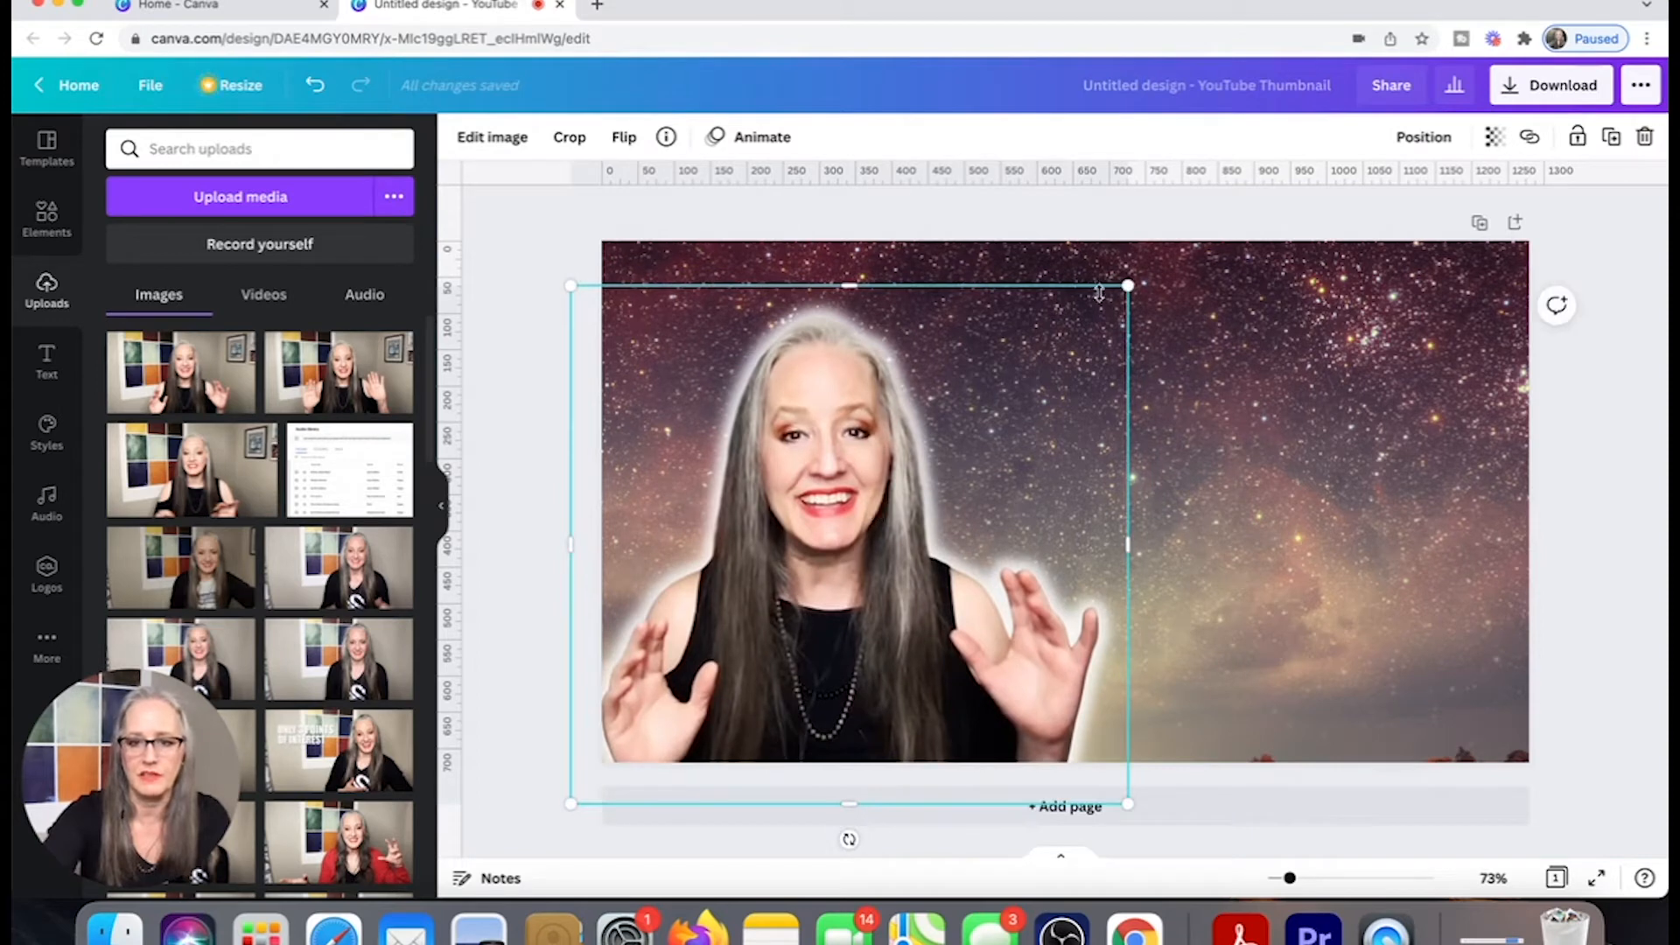
Resize the cut-out woman to about 788 × 732, keeping her against the page's left and lower edges.
drag(1128, 286, 1176, 240)
drag(1099, 319, 1110, 315)
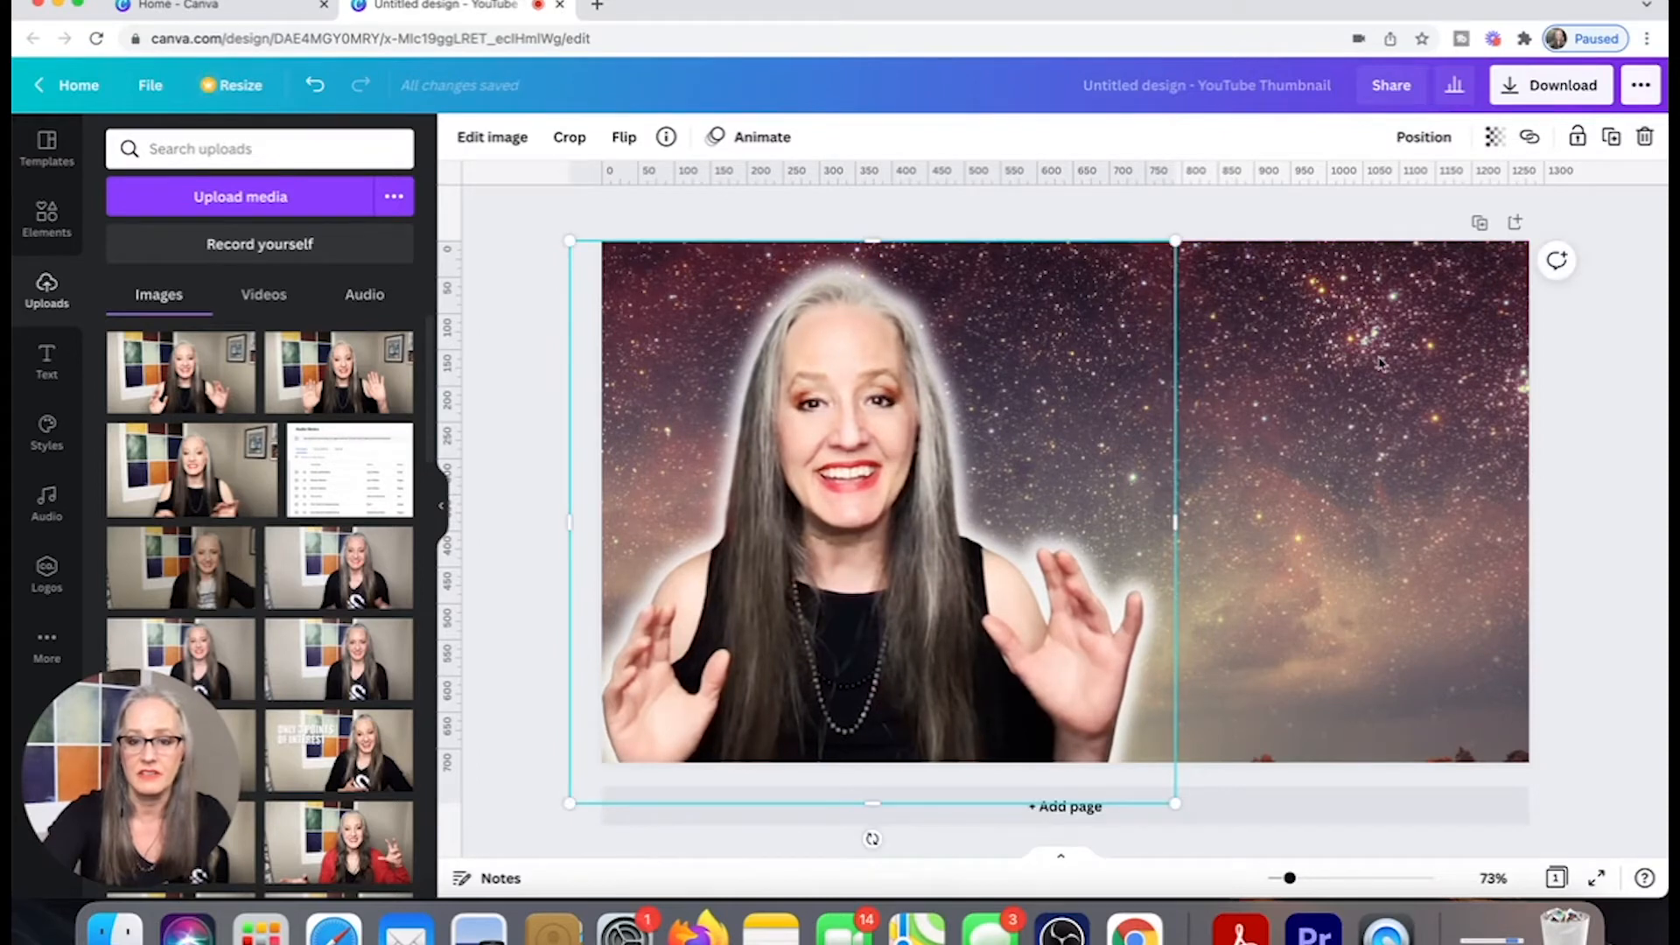
drag(1173, 239, 1134, 261)
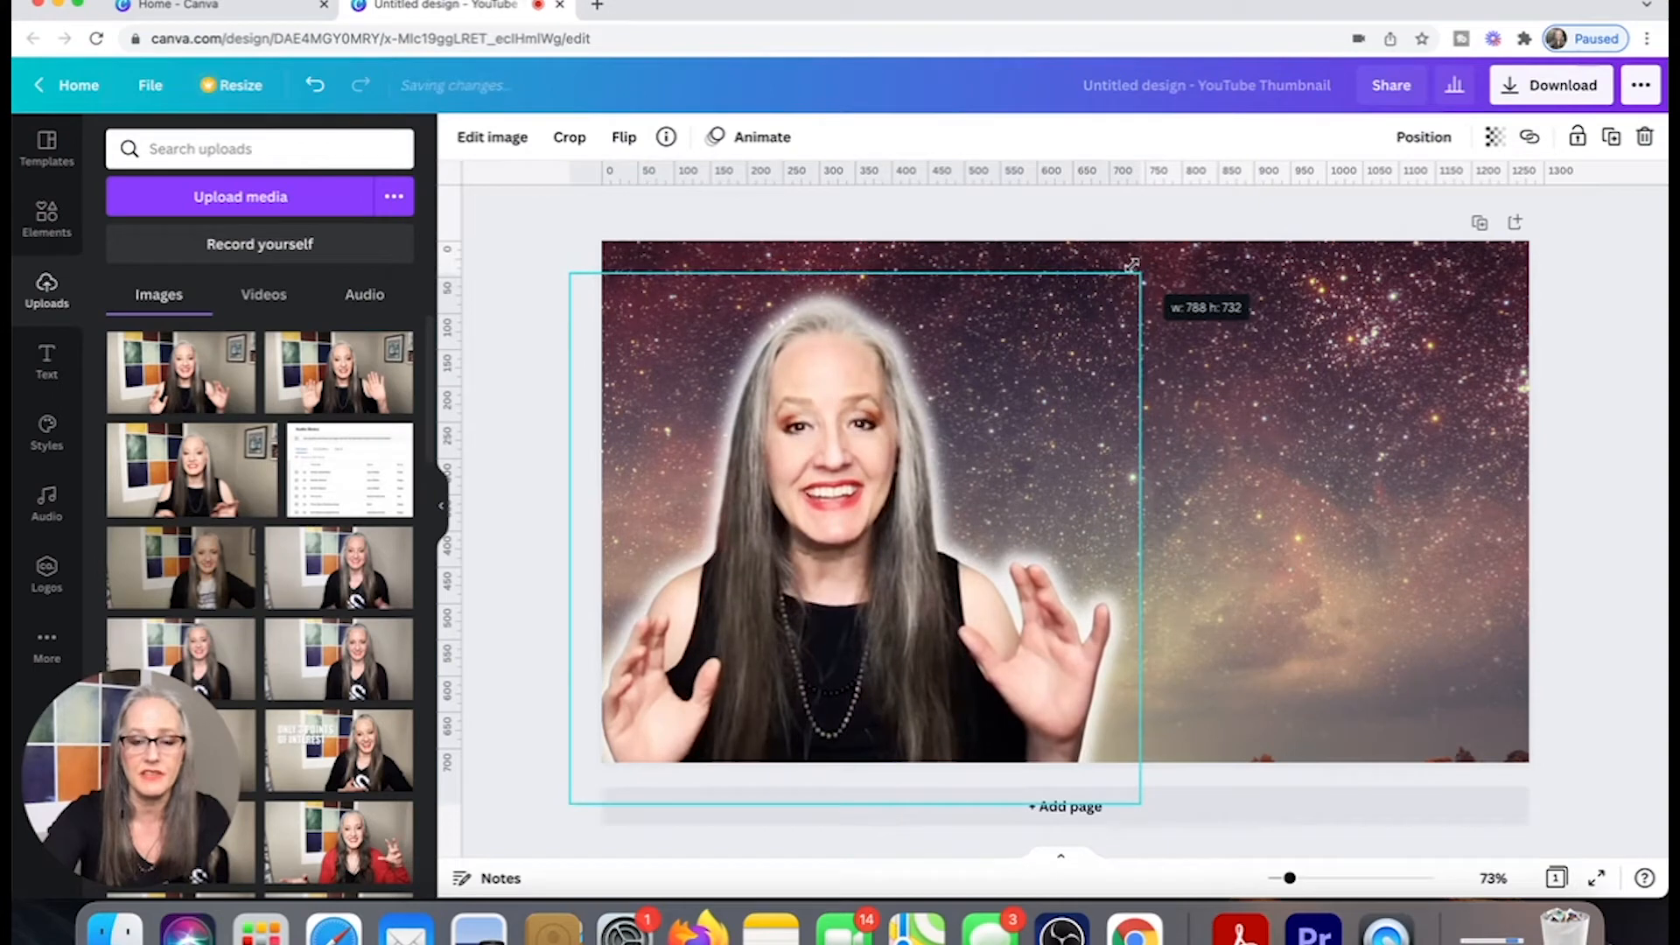
Shrink the cut-out woman slightly and shift her so both hands sit inside the page's lower-left area, her bottom glow still running off the page.
drag(1131, 265, 1133, 266)
click(1330, 339)
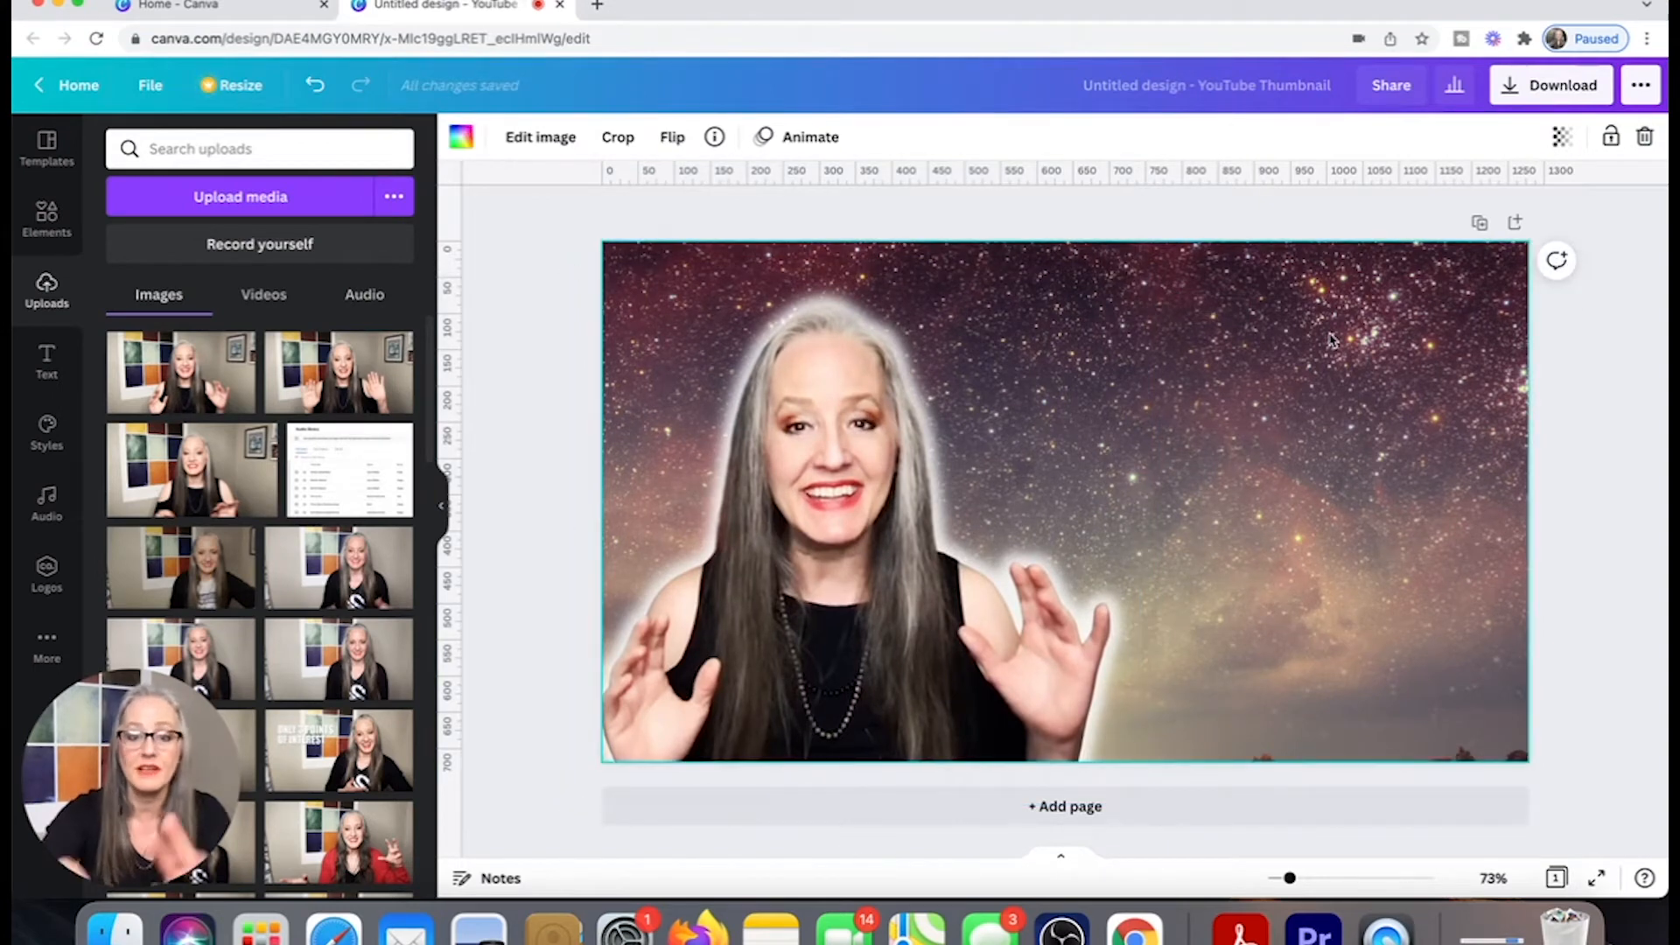
click(982, 348)
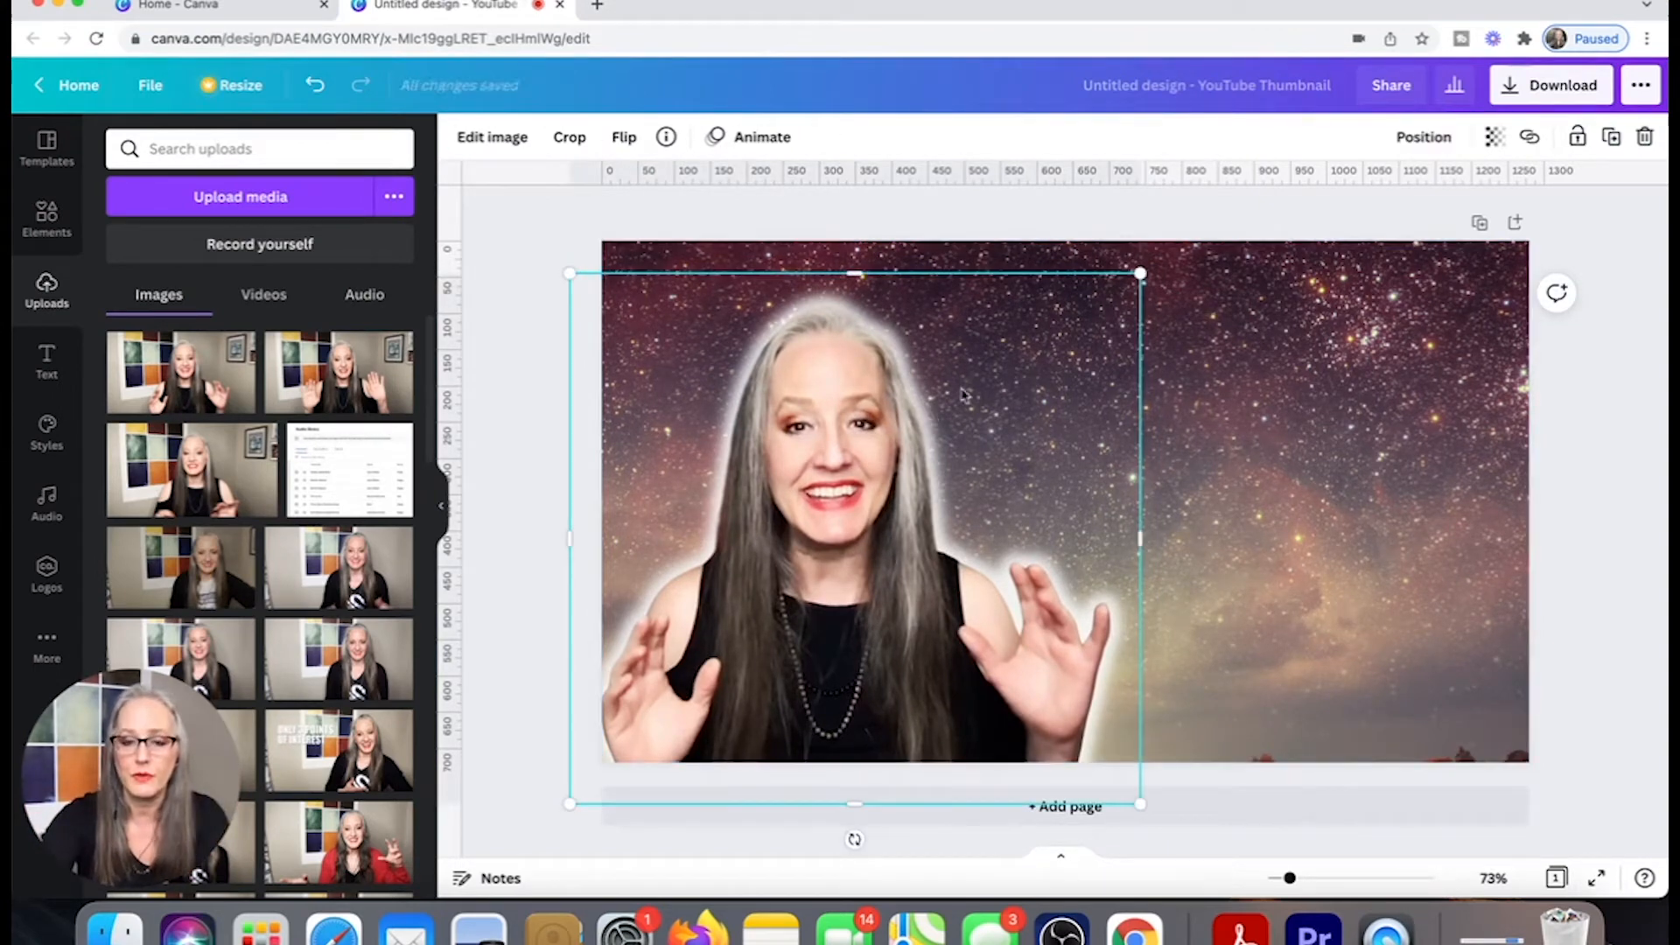
drag(1139, 274, 1120, 290)
click(1260, 362)
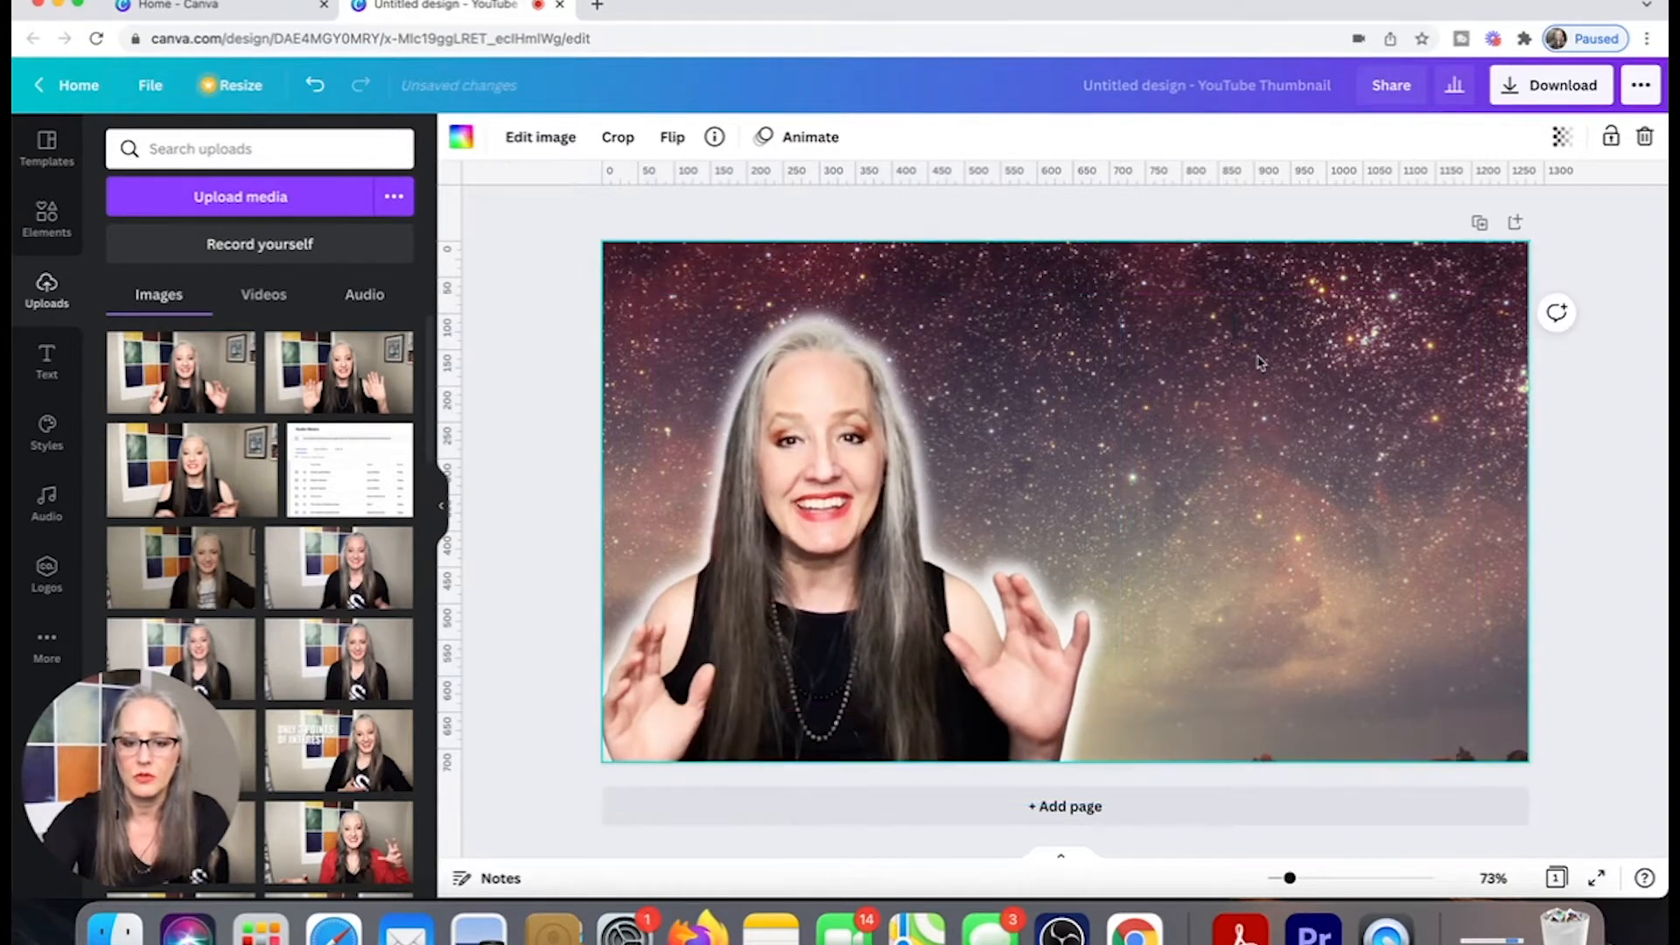
click(976, 412)
drag(976, 413, 989, 407)
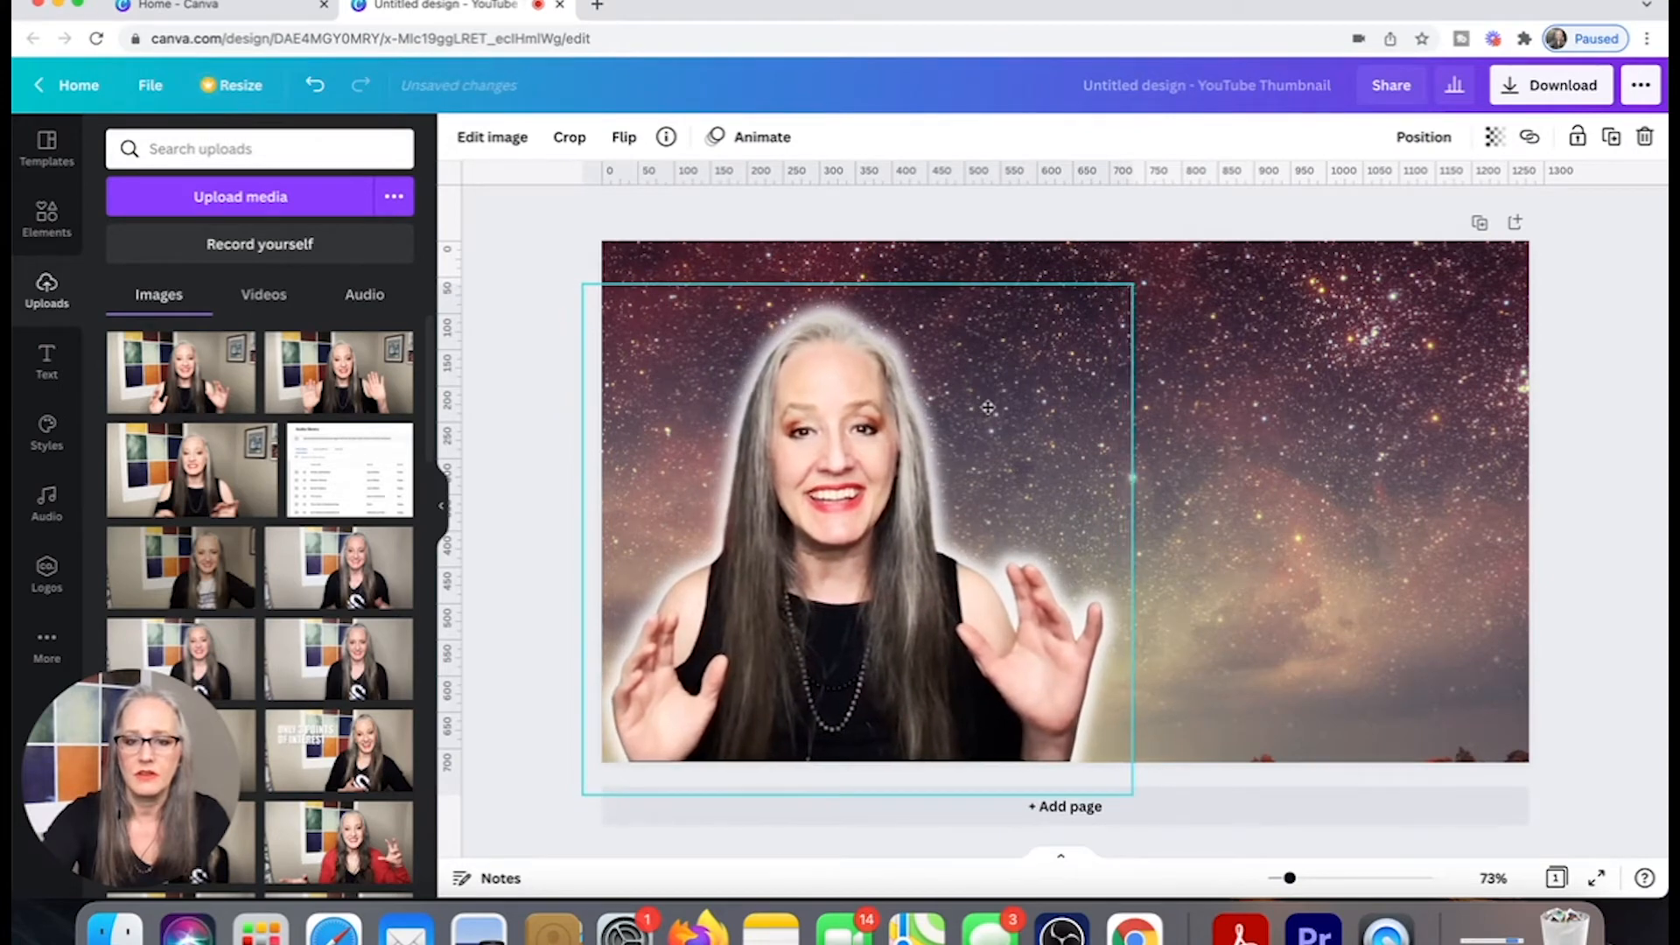
click(1381, 417)
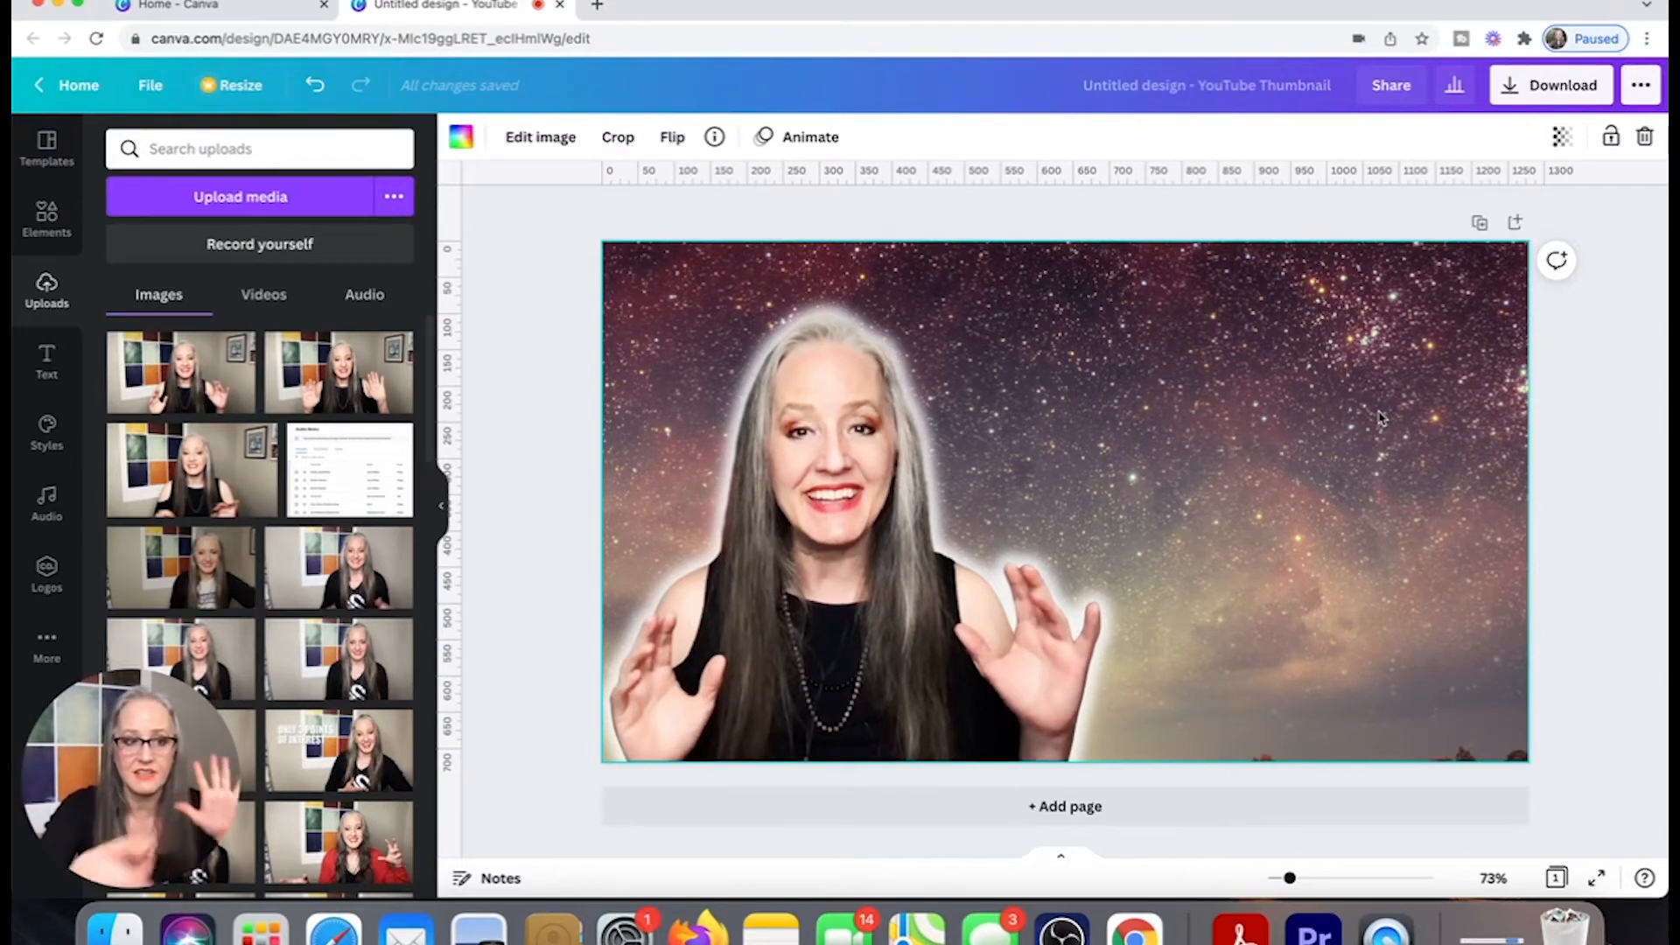
Clear the "mystical" search and search the elements library for "hand chakras".
click(46, 215)
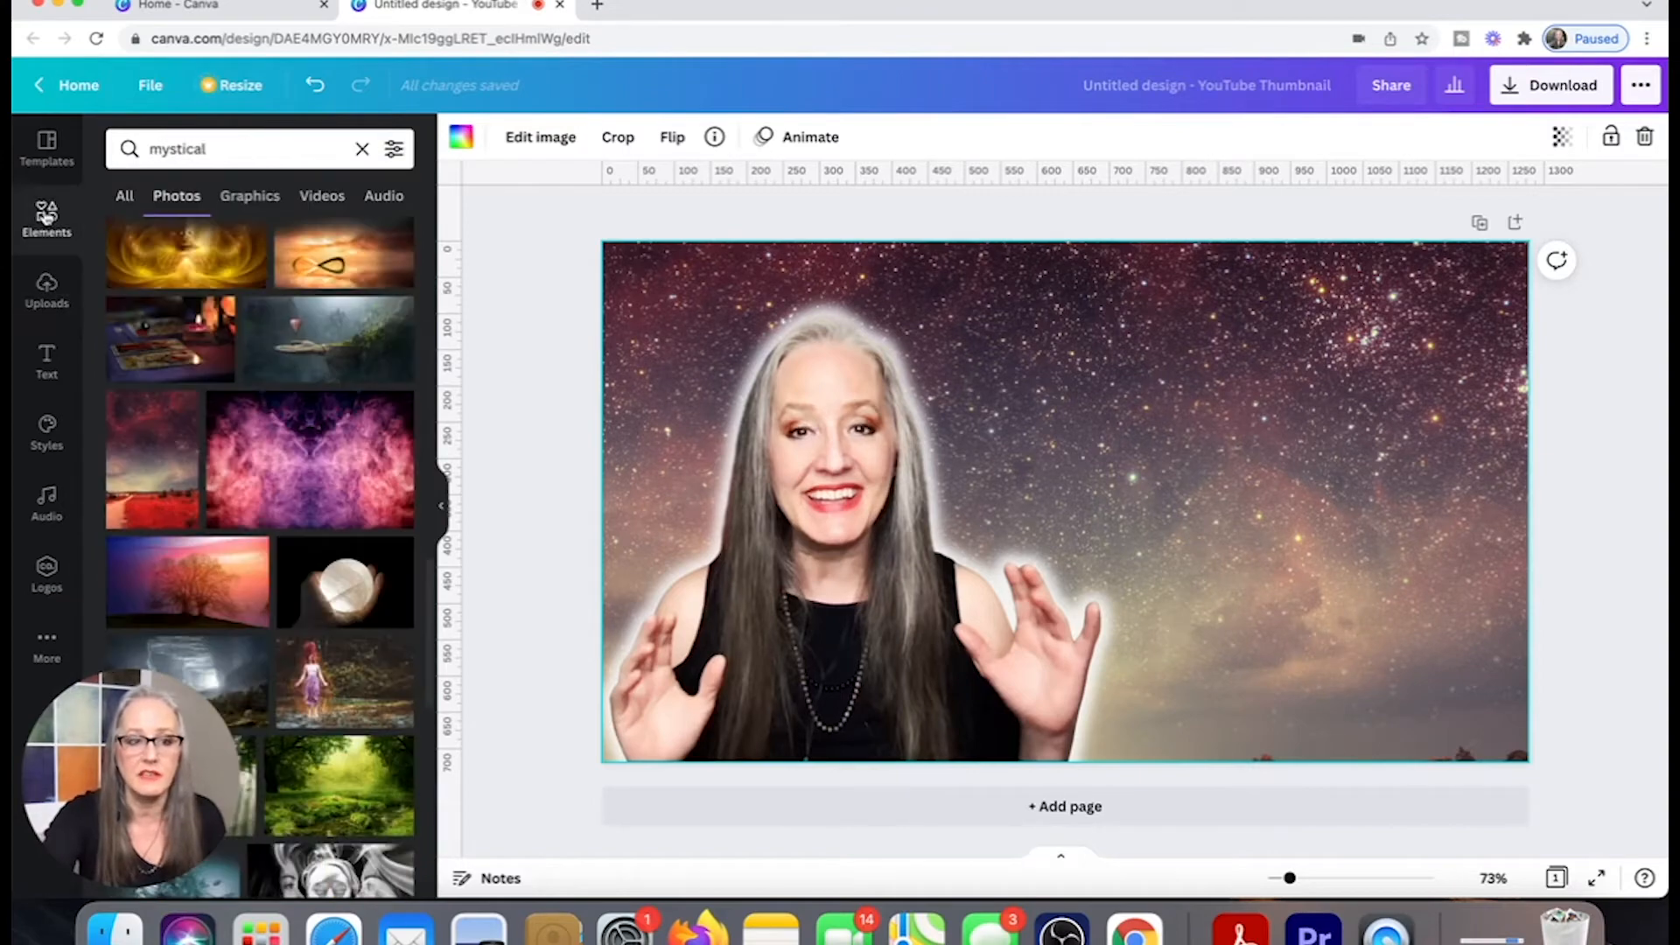
click(359, 146)
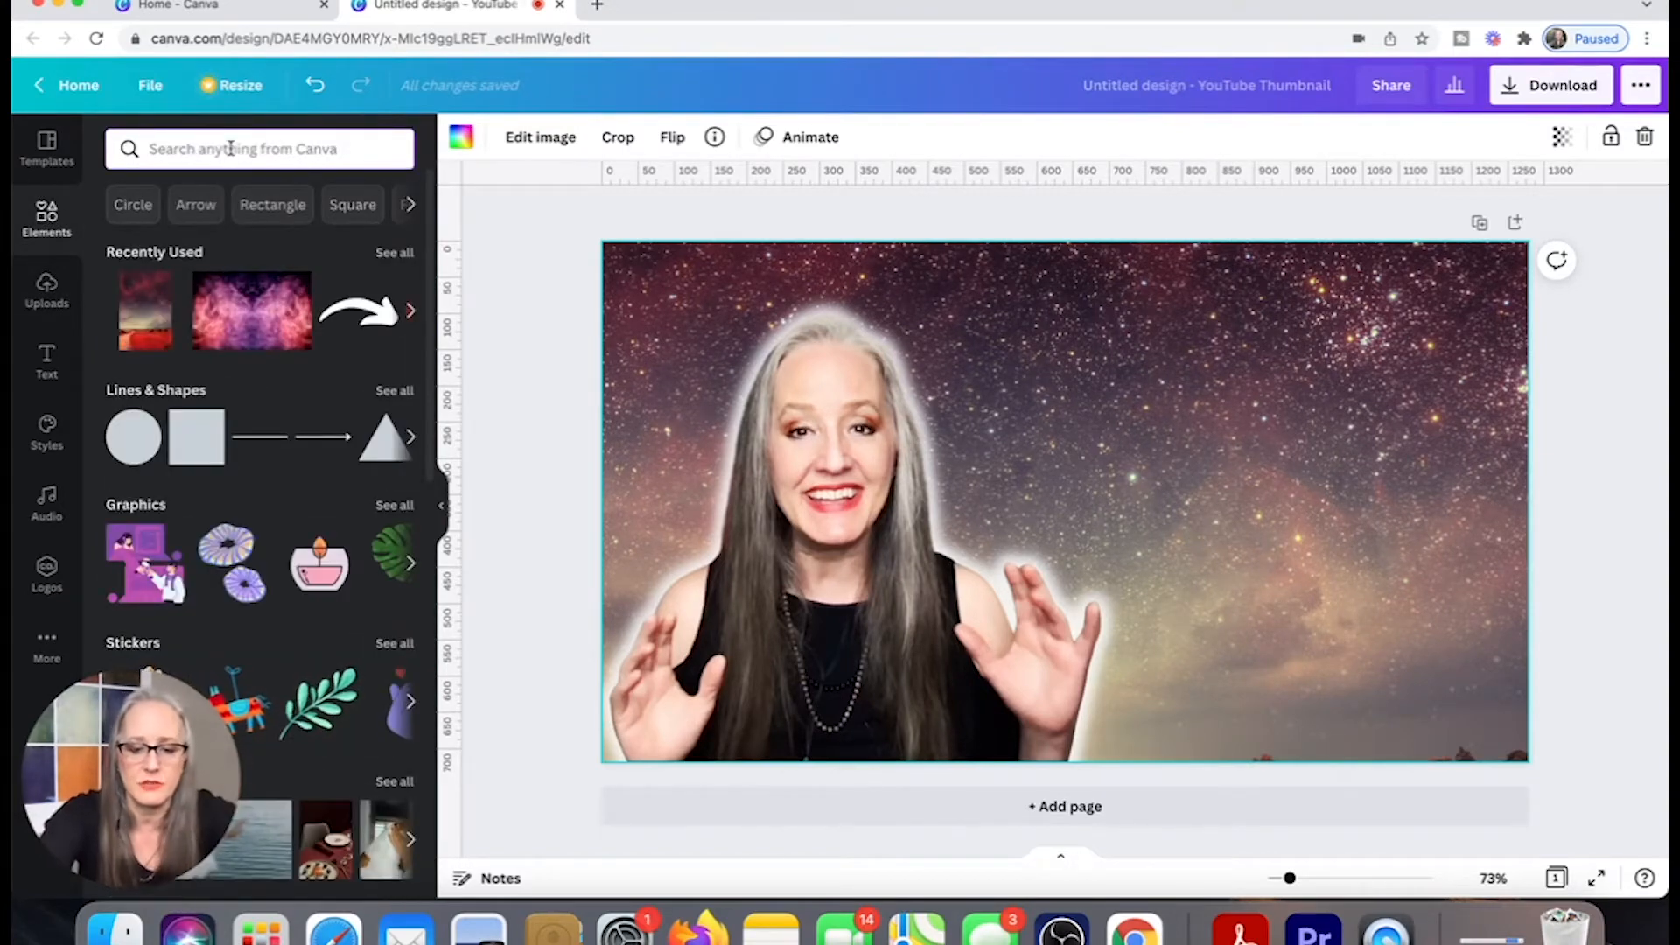
text(hand)
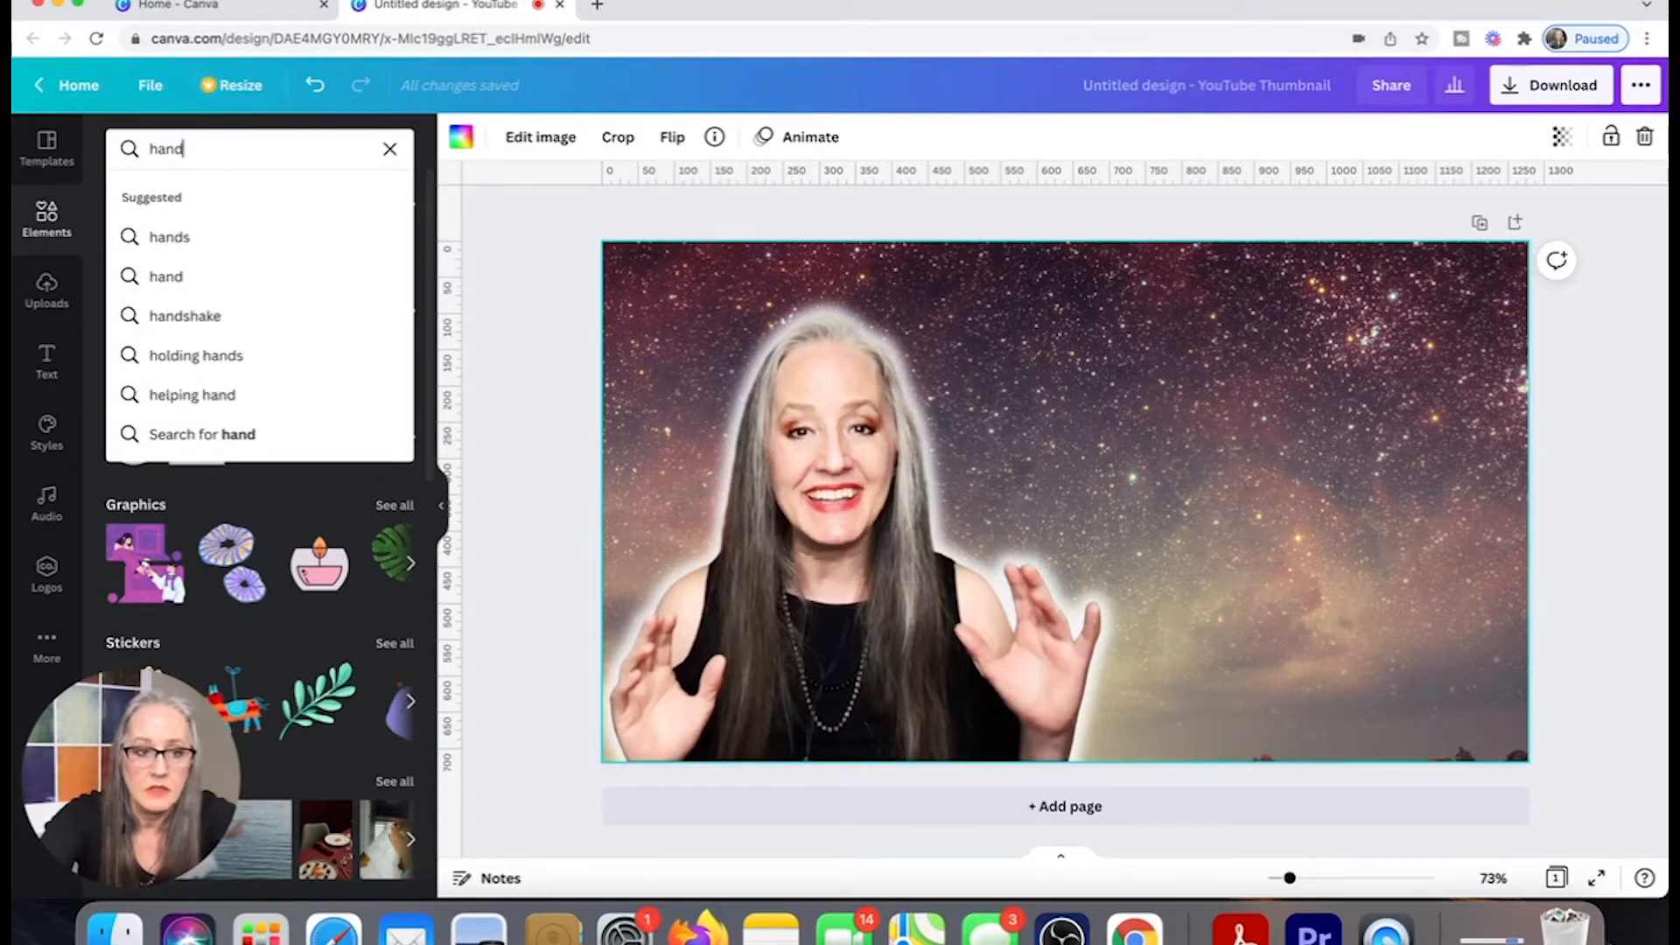
text( chakras)
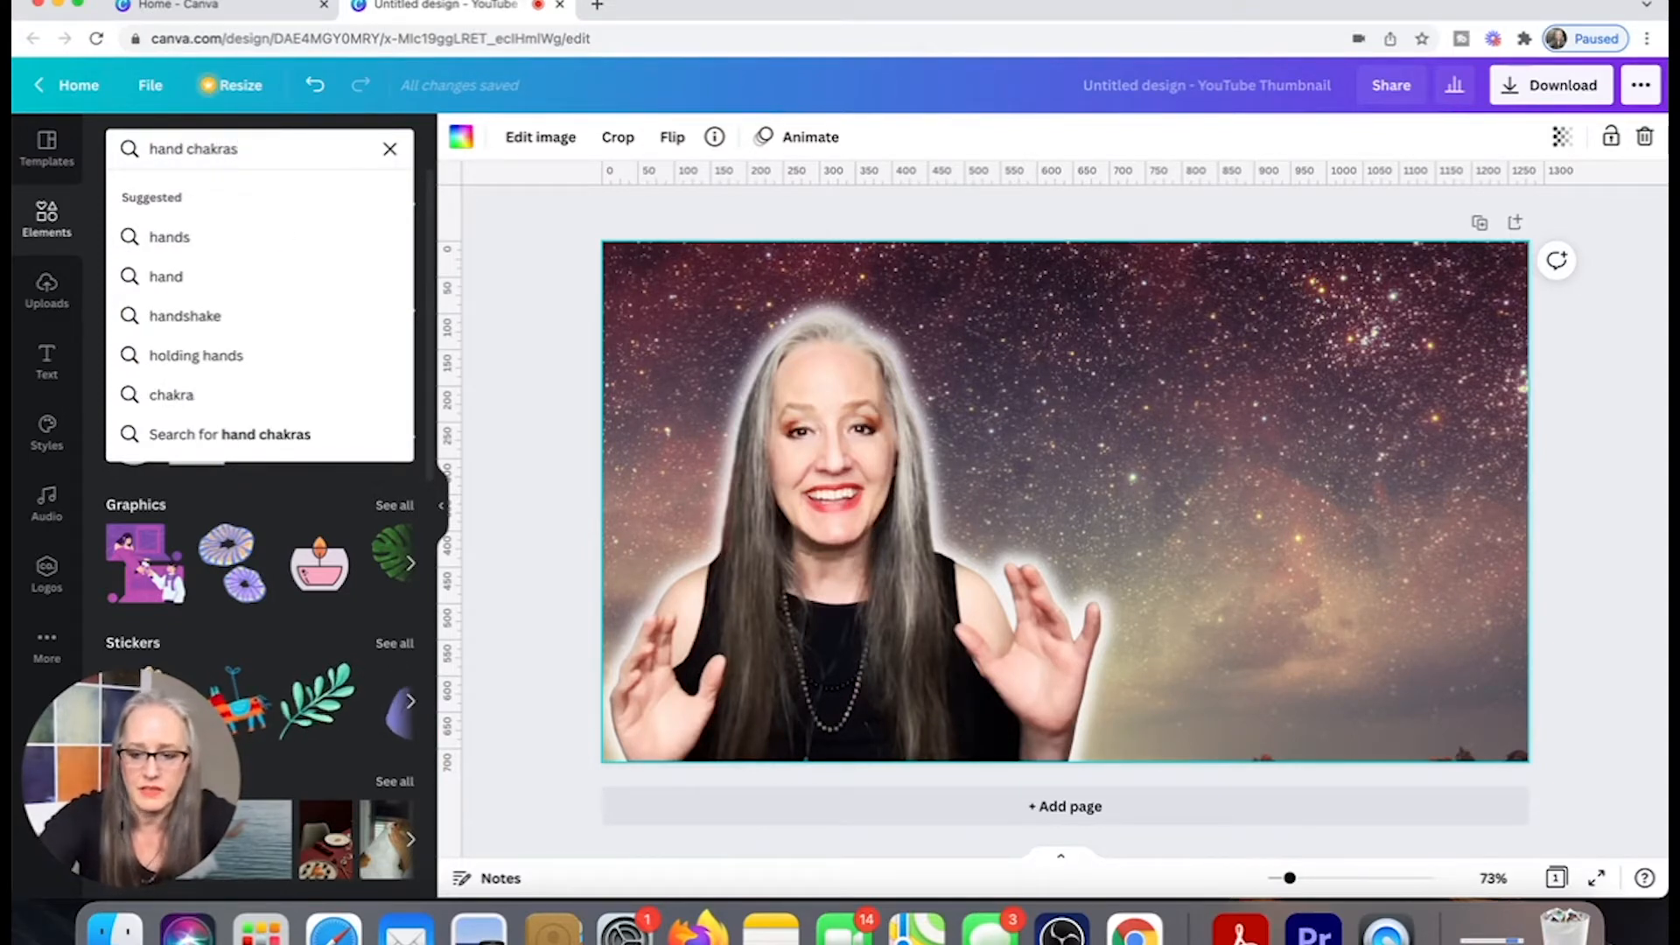
key(Return)
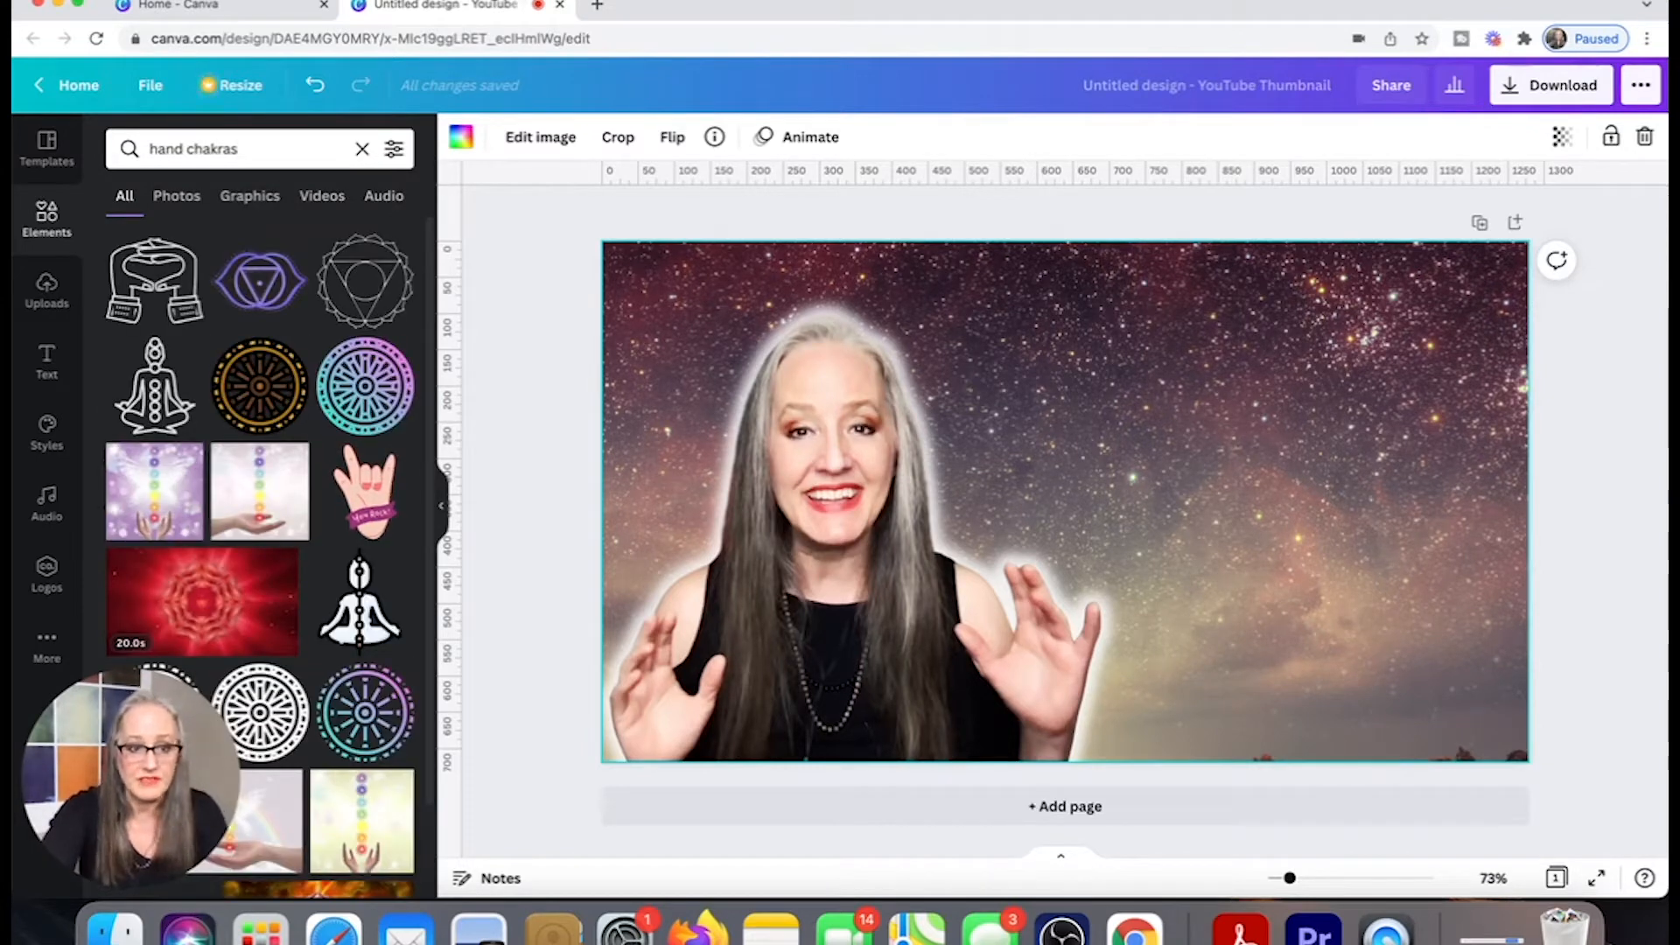
Look through the "hand chakras" results for a chakra symbol that suits the space above the woman's raised hand.
scroll(272, 366, down, 3)
scroll(272, 365, down, 3)
scroll(273, 365, down, 5)
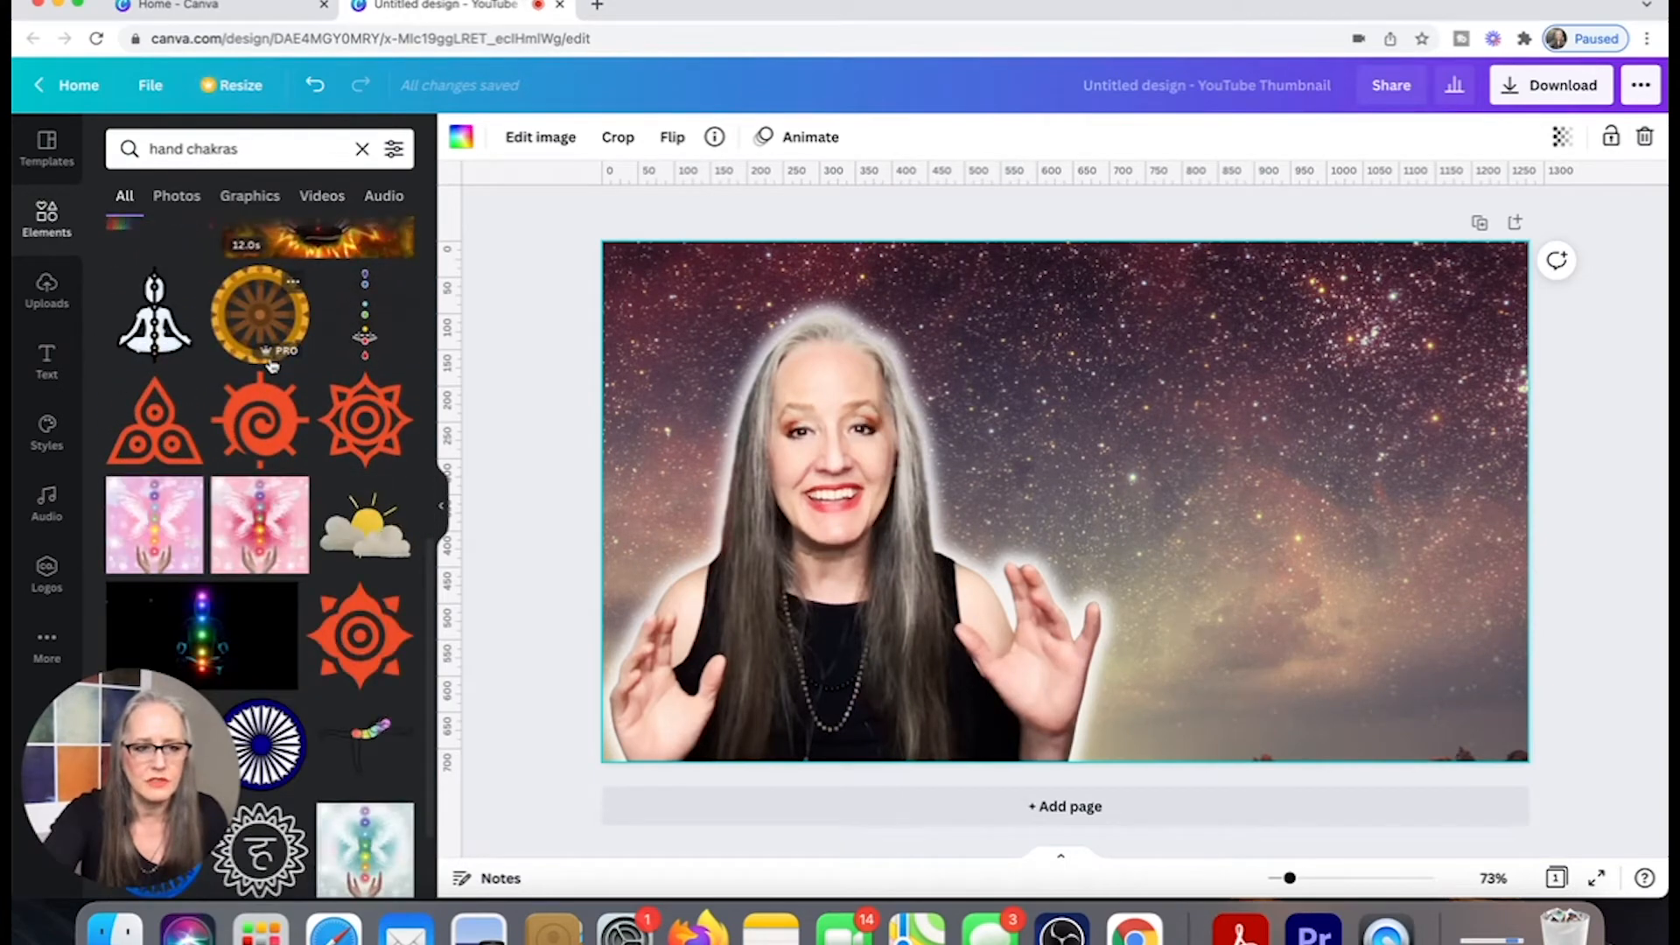
scroll(272, 366, down, 8)
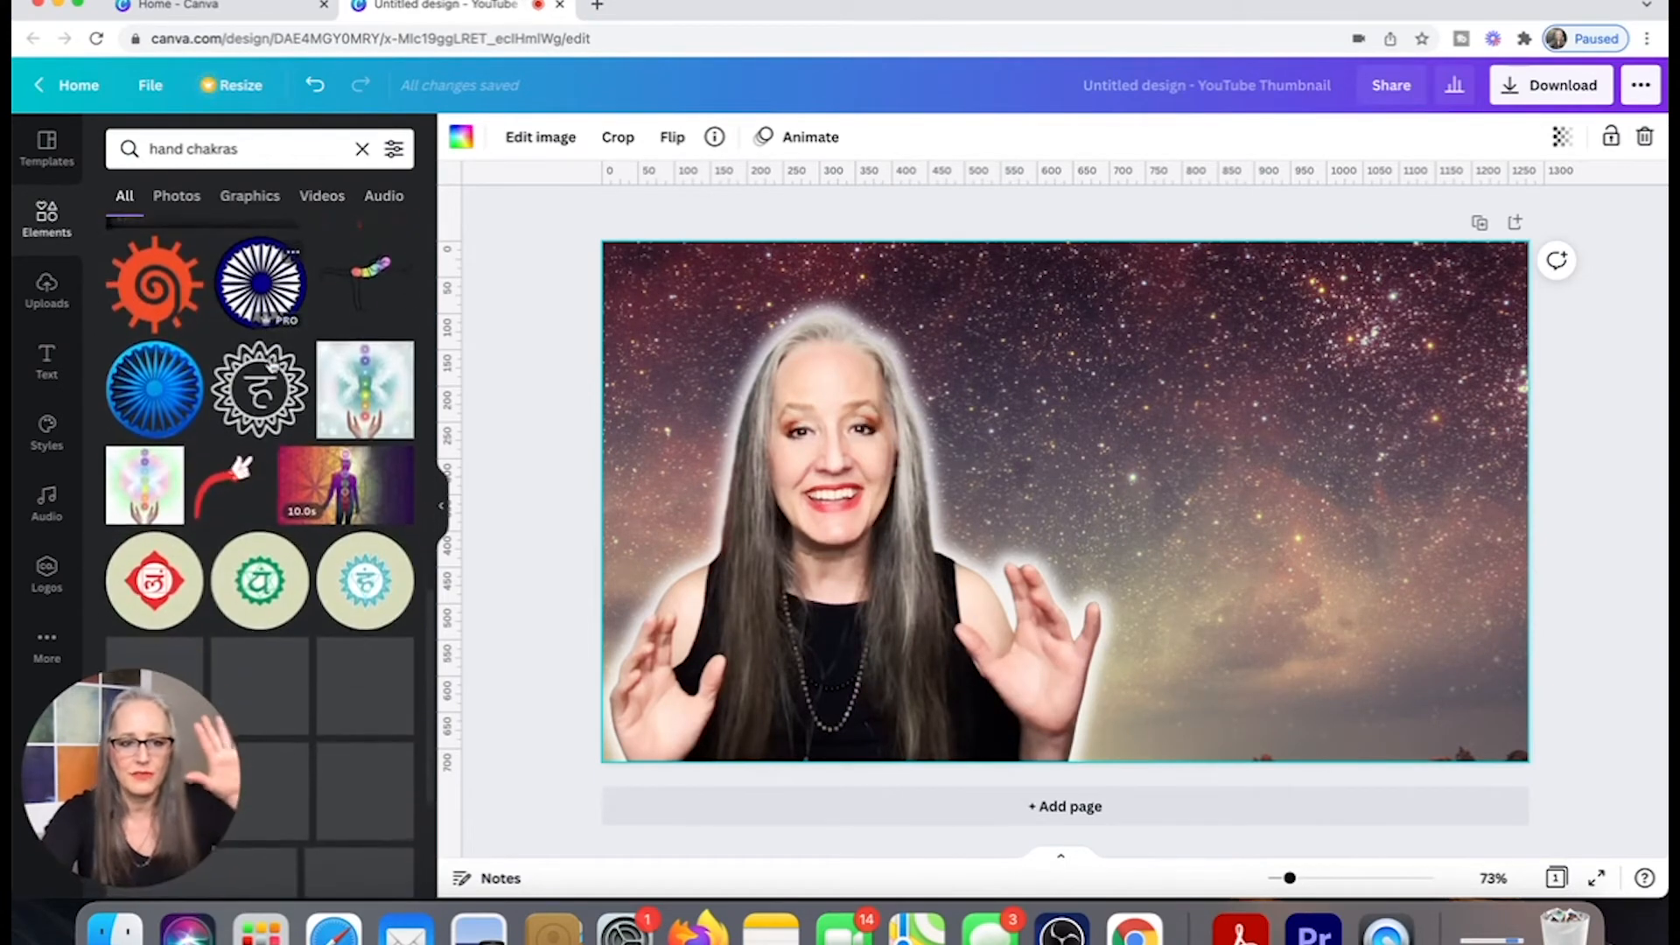
scroll(272, 366, down, 4)
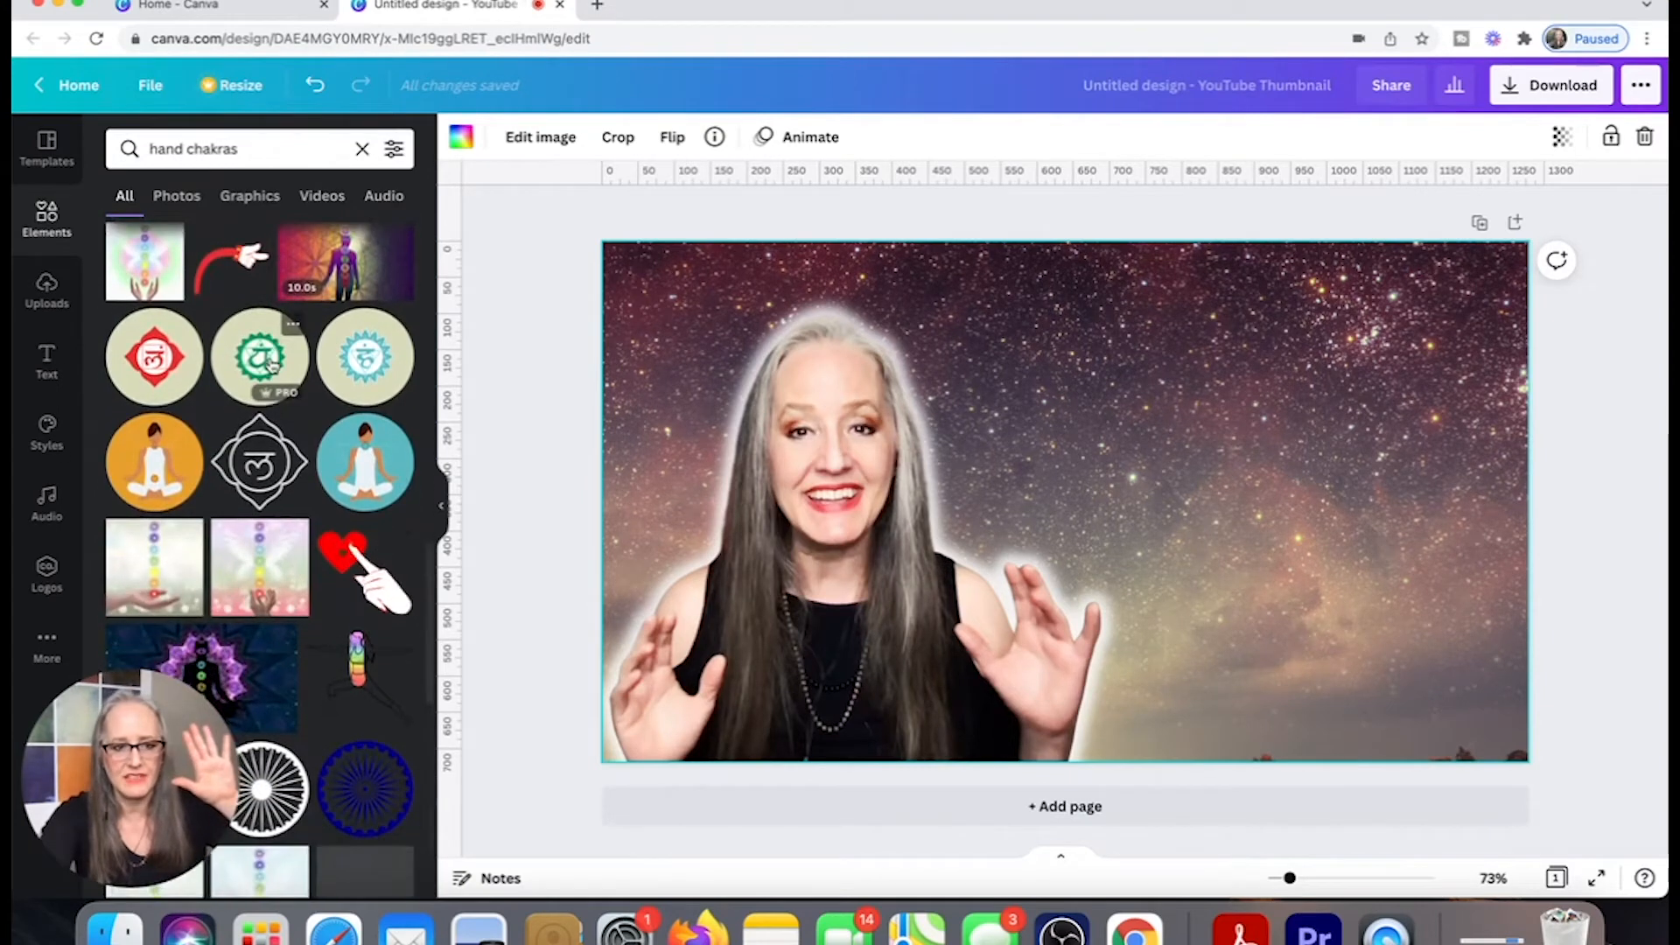
scroll(272, 366, down, 5)
scroll(272, 366, down, 6)
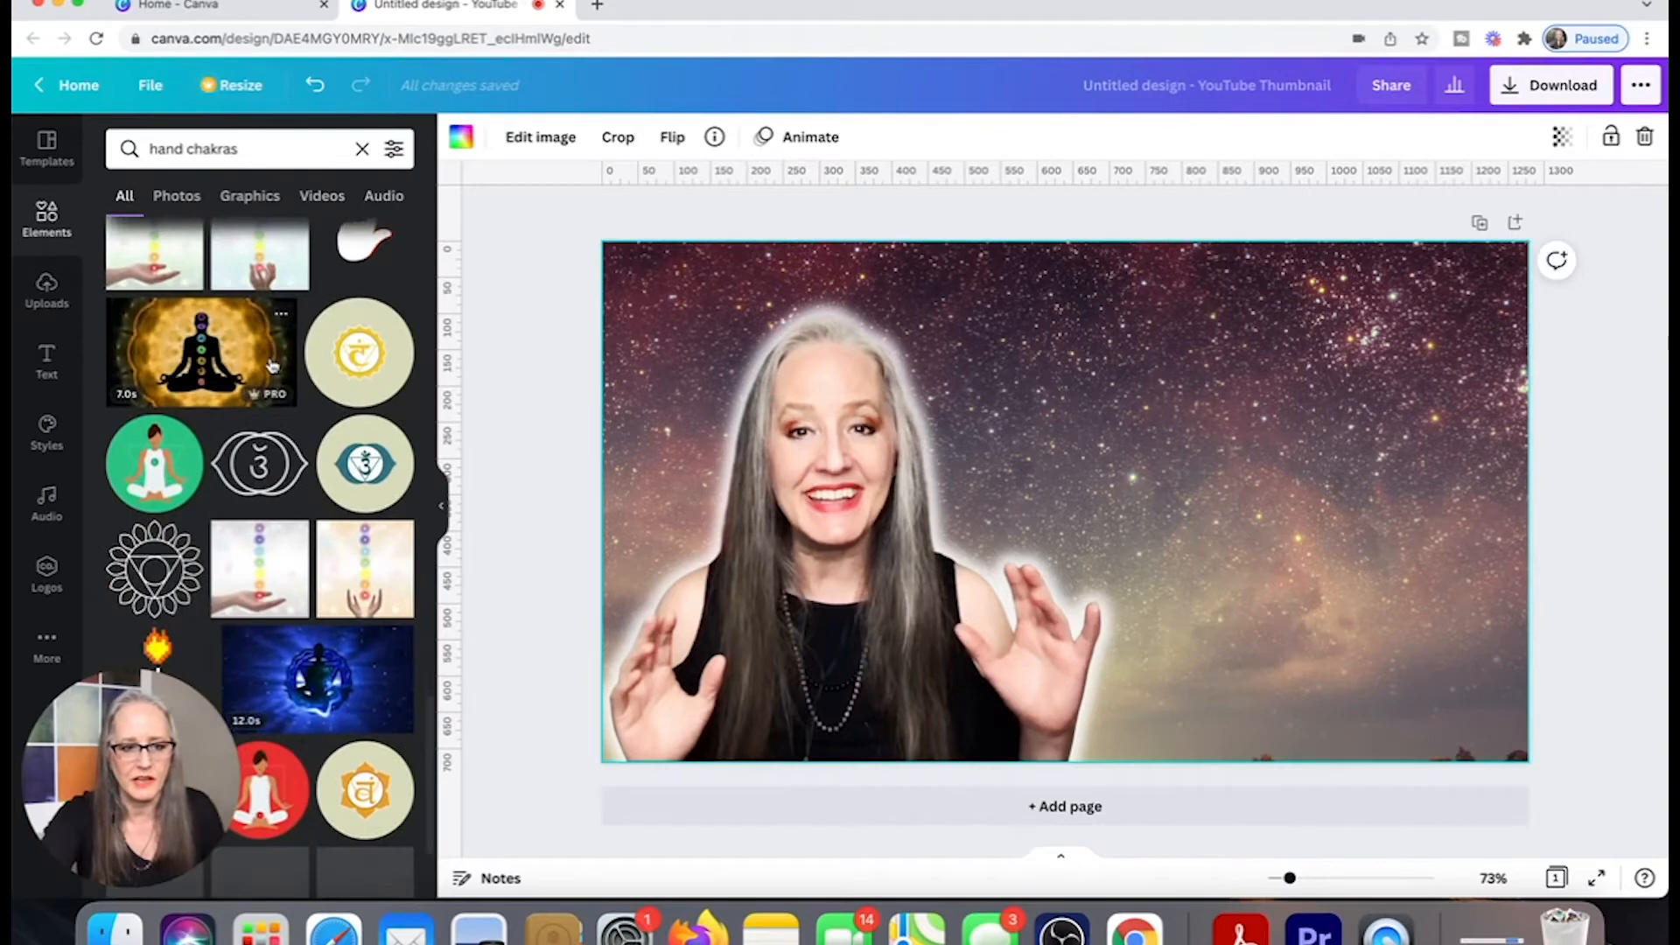
scroll(272, 366, down, 3)
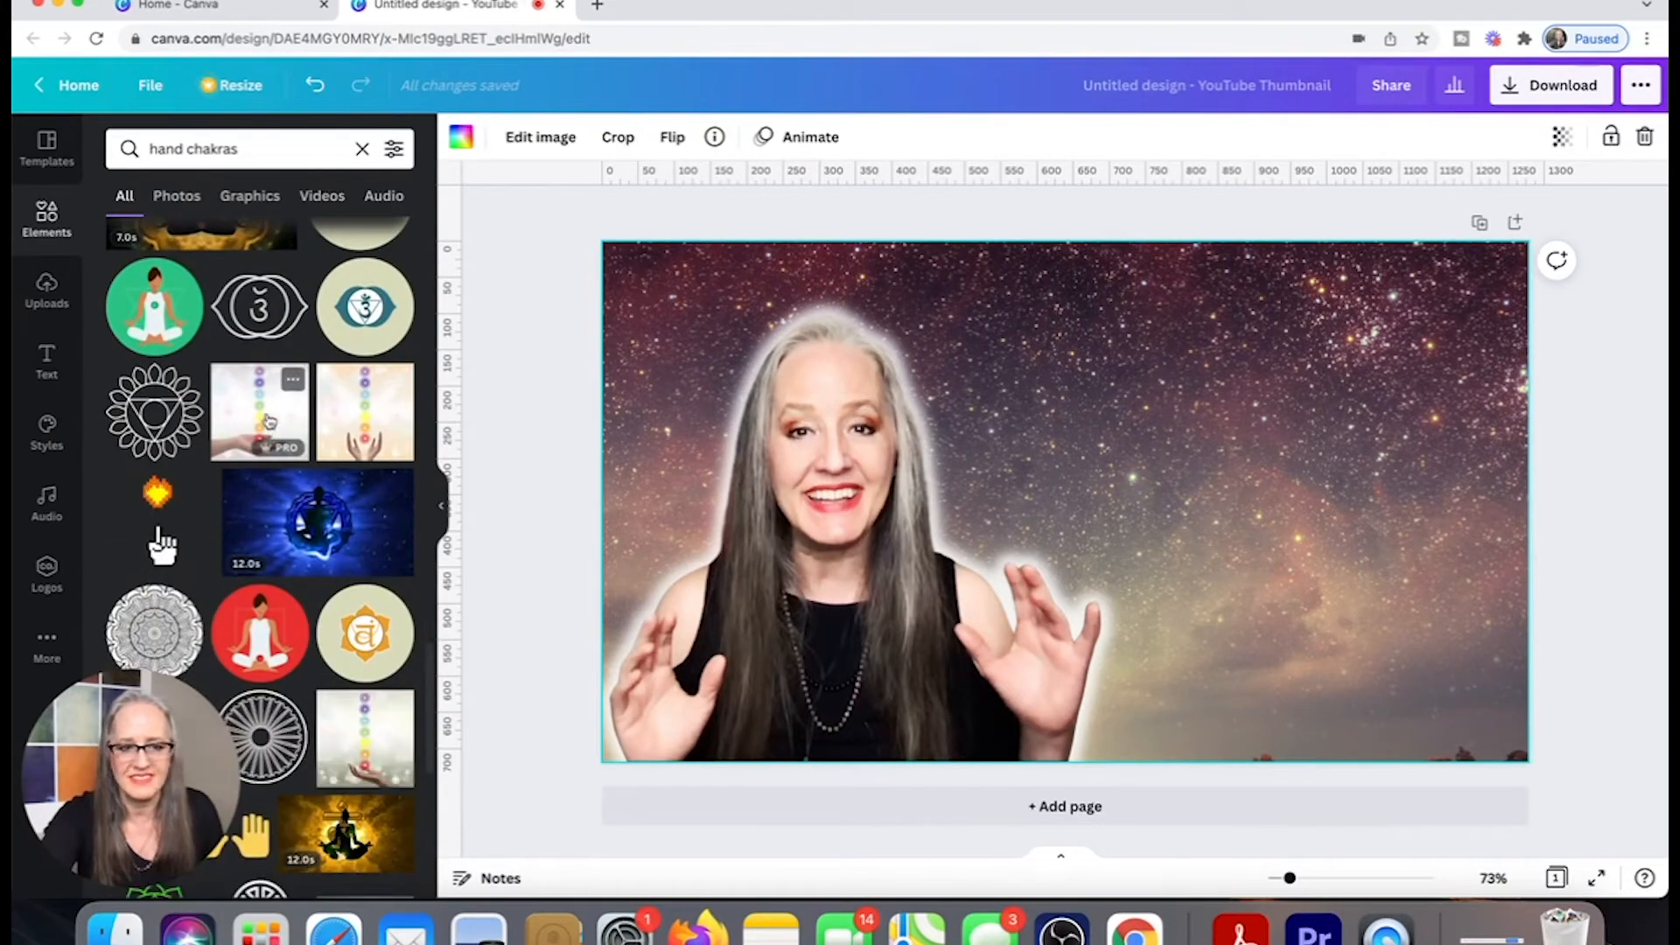
scroll(268, 421, down, 7)
scroll(308, 367, down, 6)
scroll(308, 368, down, 14)
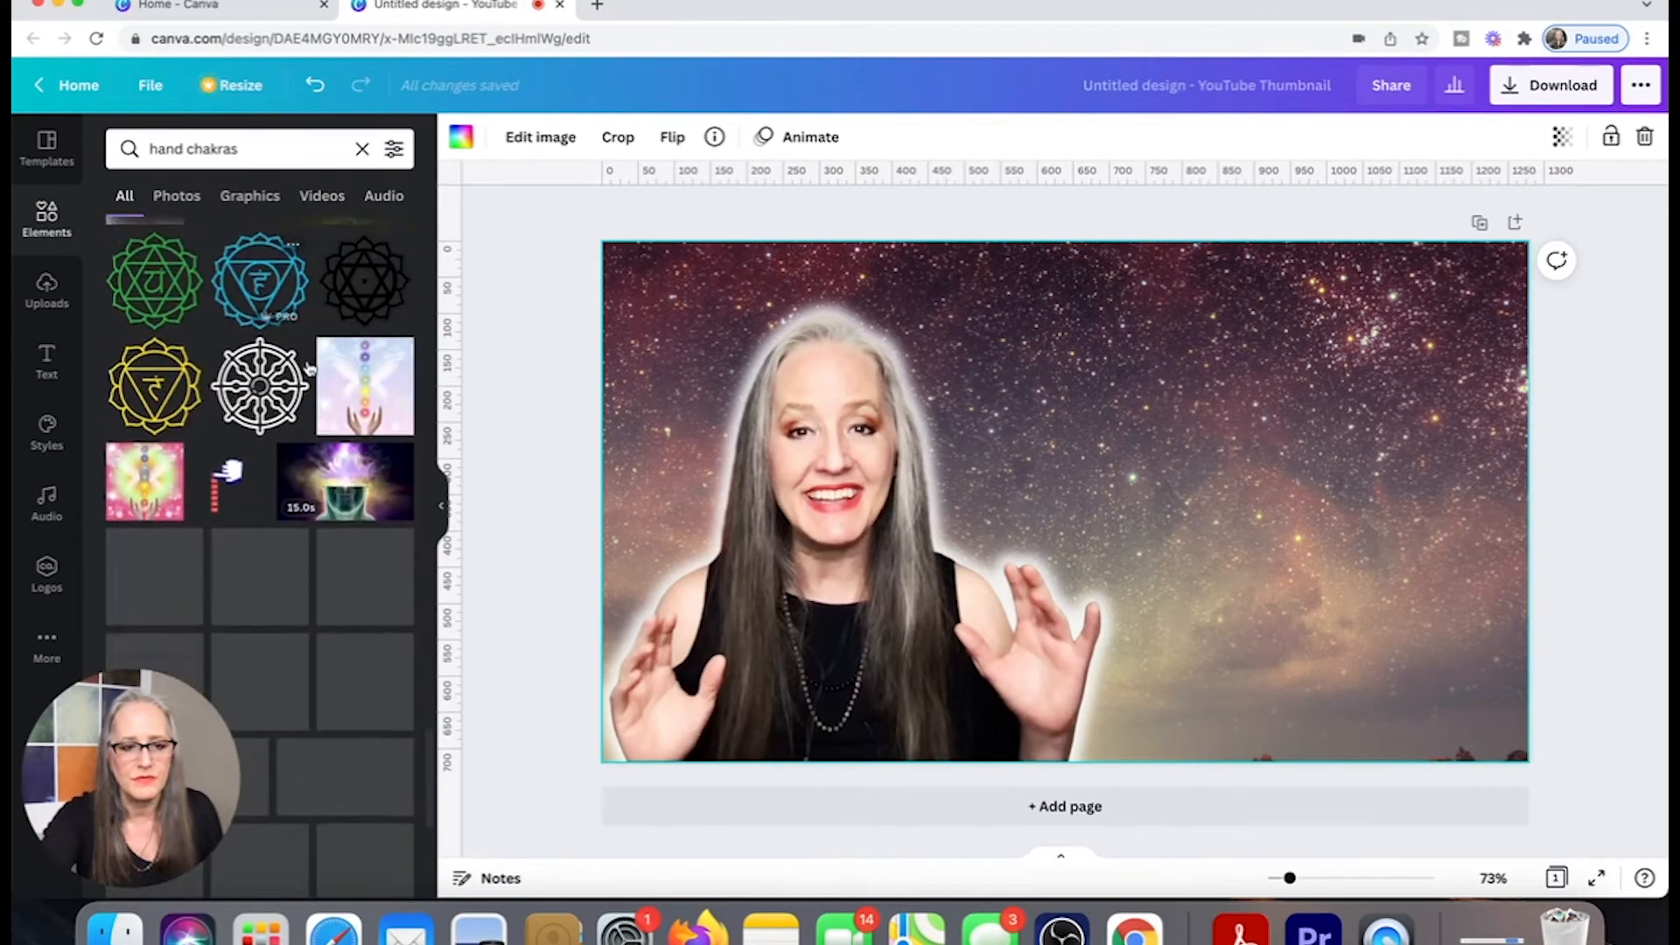
scroll(308, 367, down, 3)
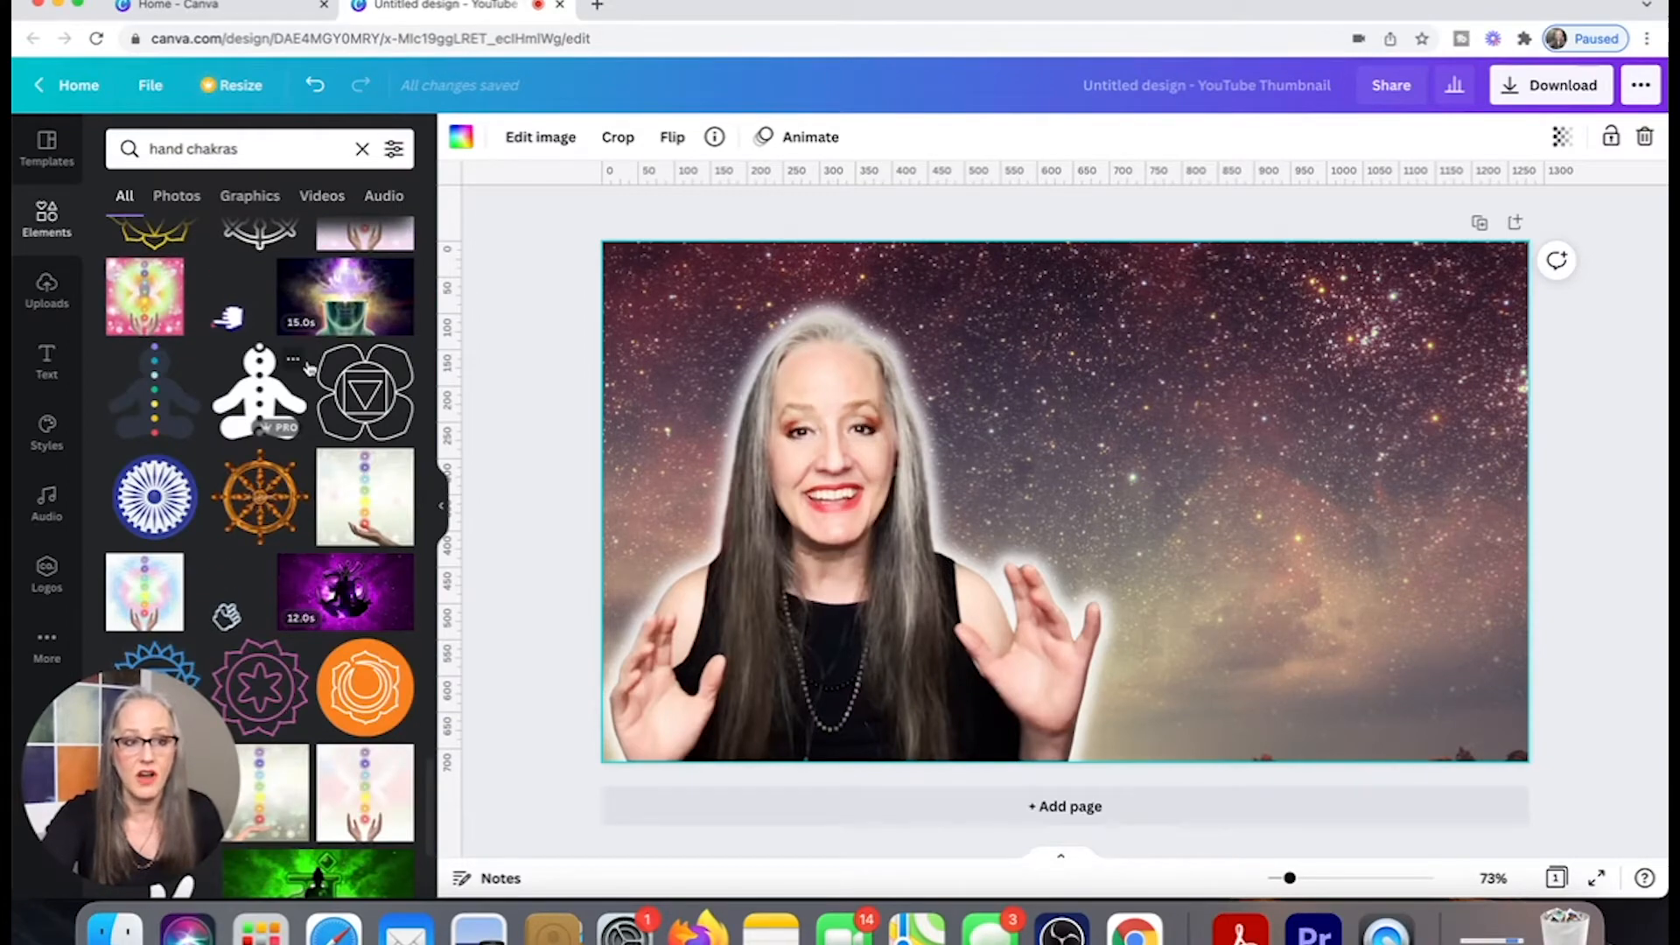
scroll(308, 367, down, 2)
scroll(308, 367, down, 7)
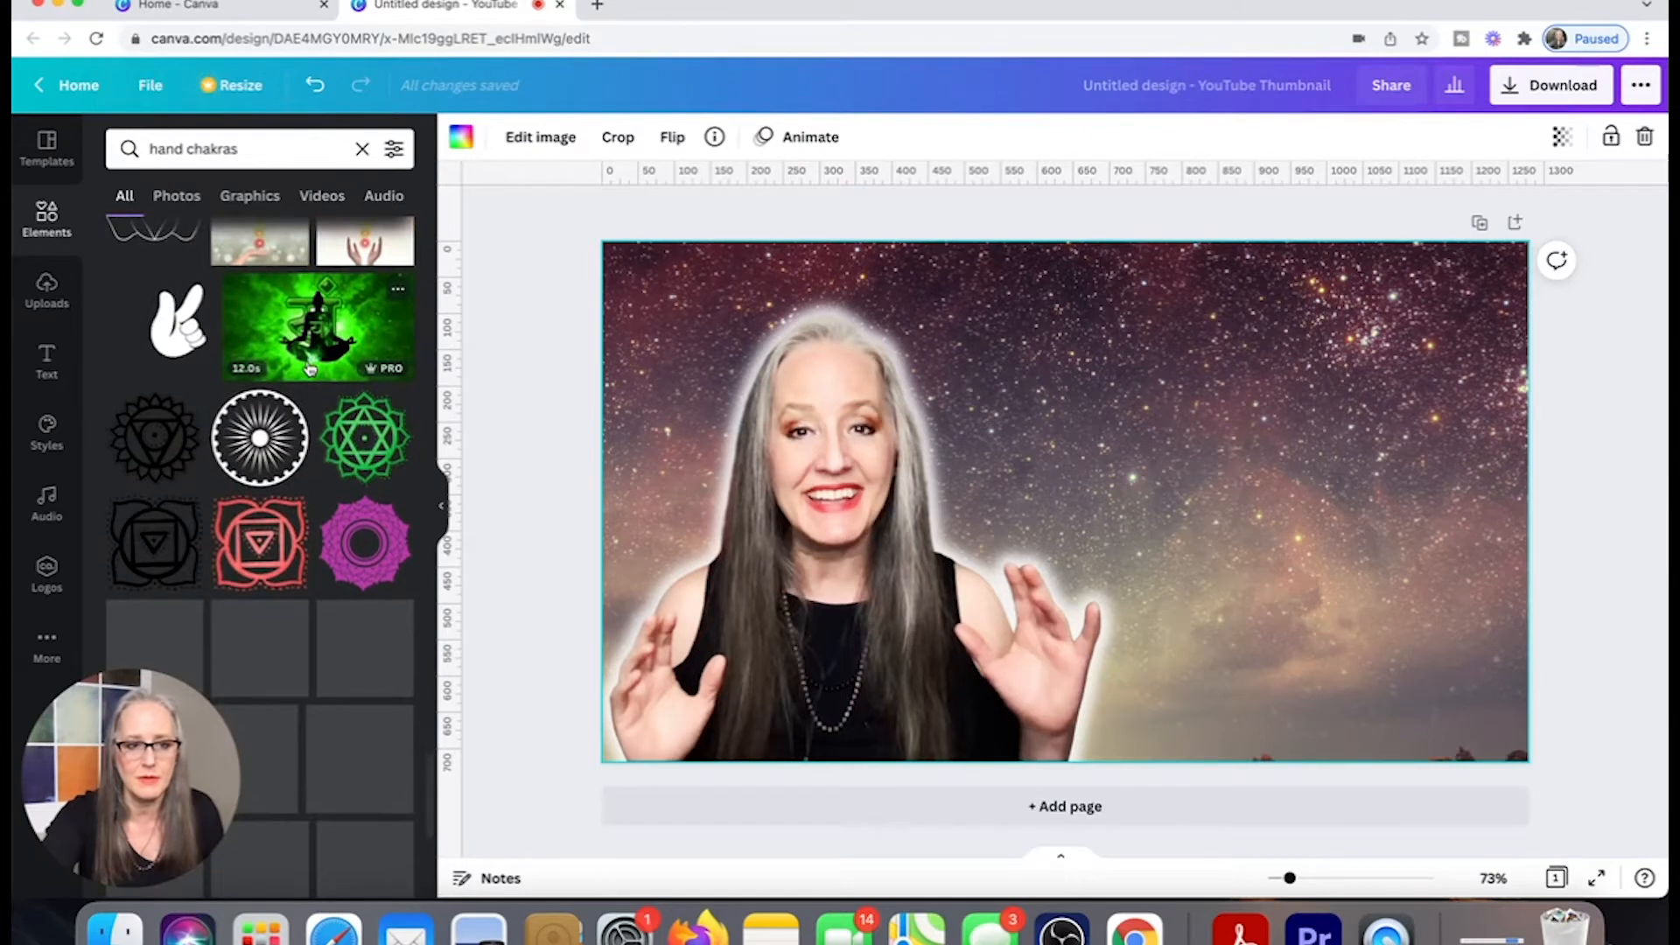
scroll(308, 367, down, 4)
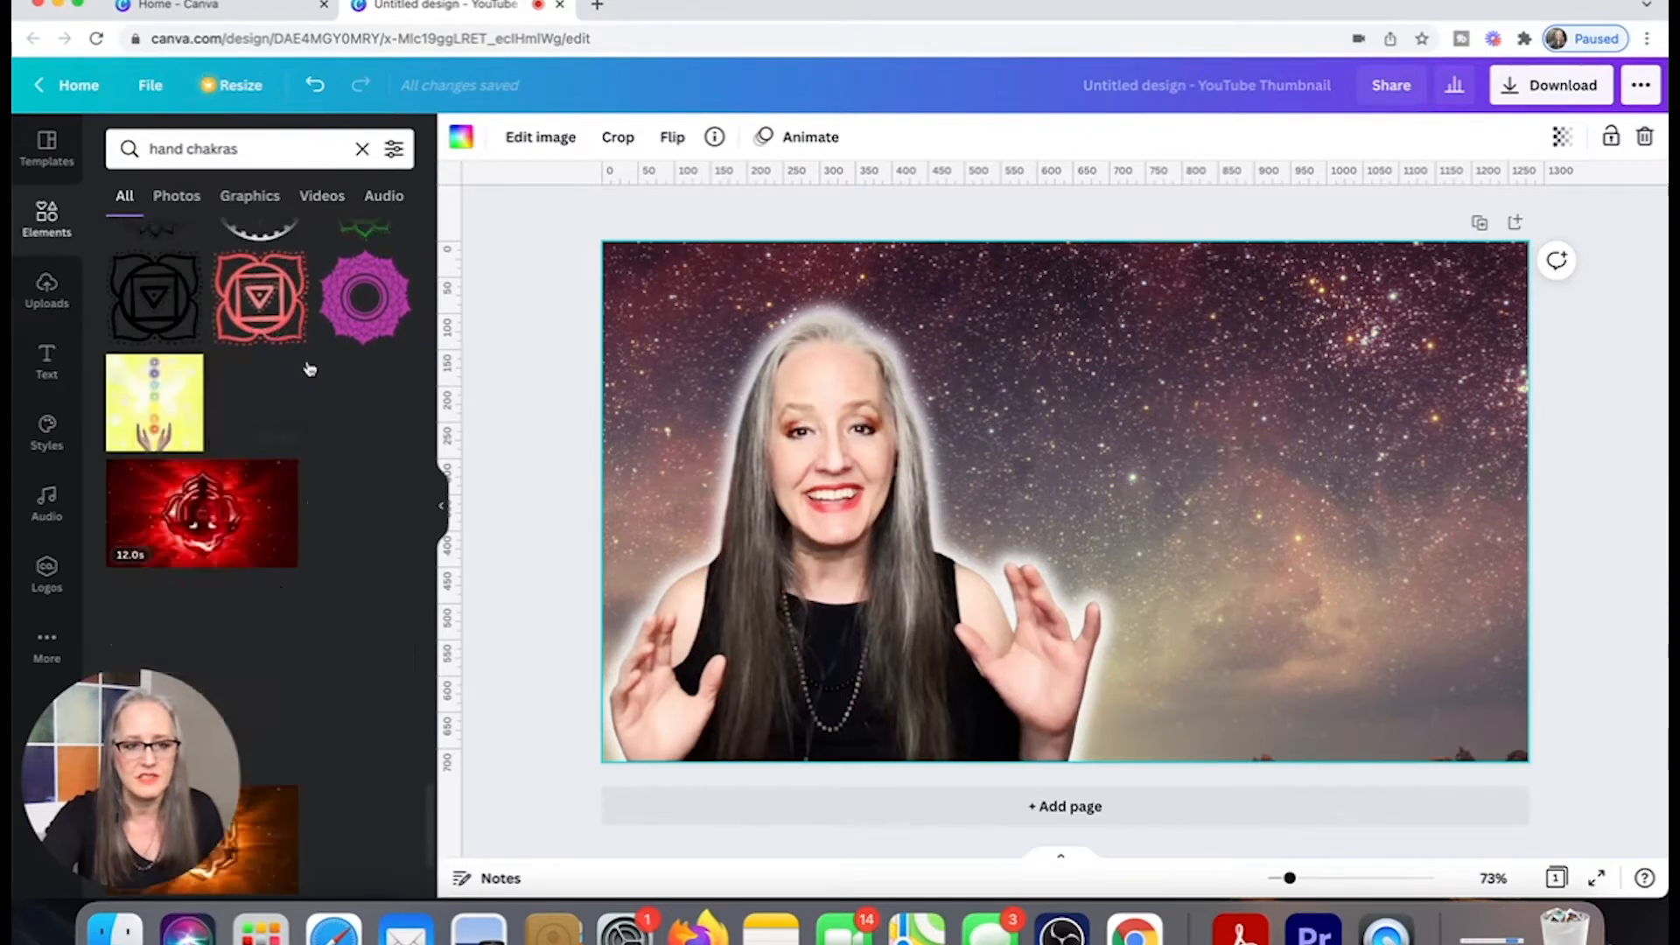
scroll(308, 368, down, 4)
scroll(308, 368, down, 5)
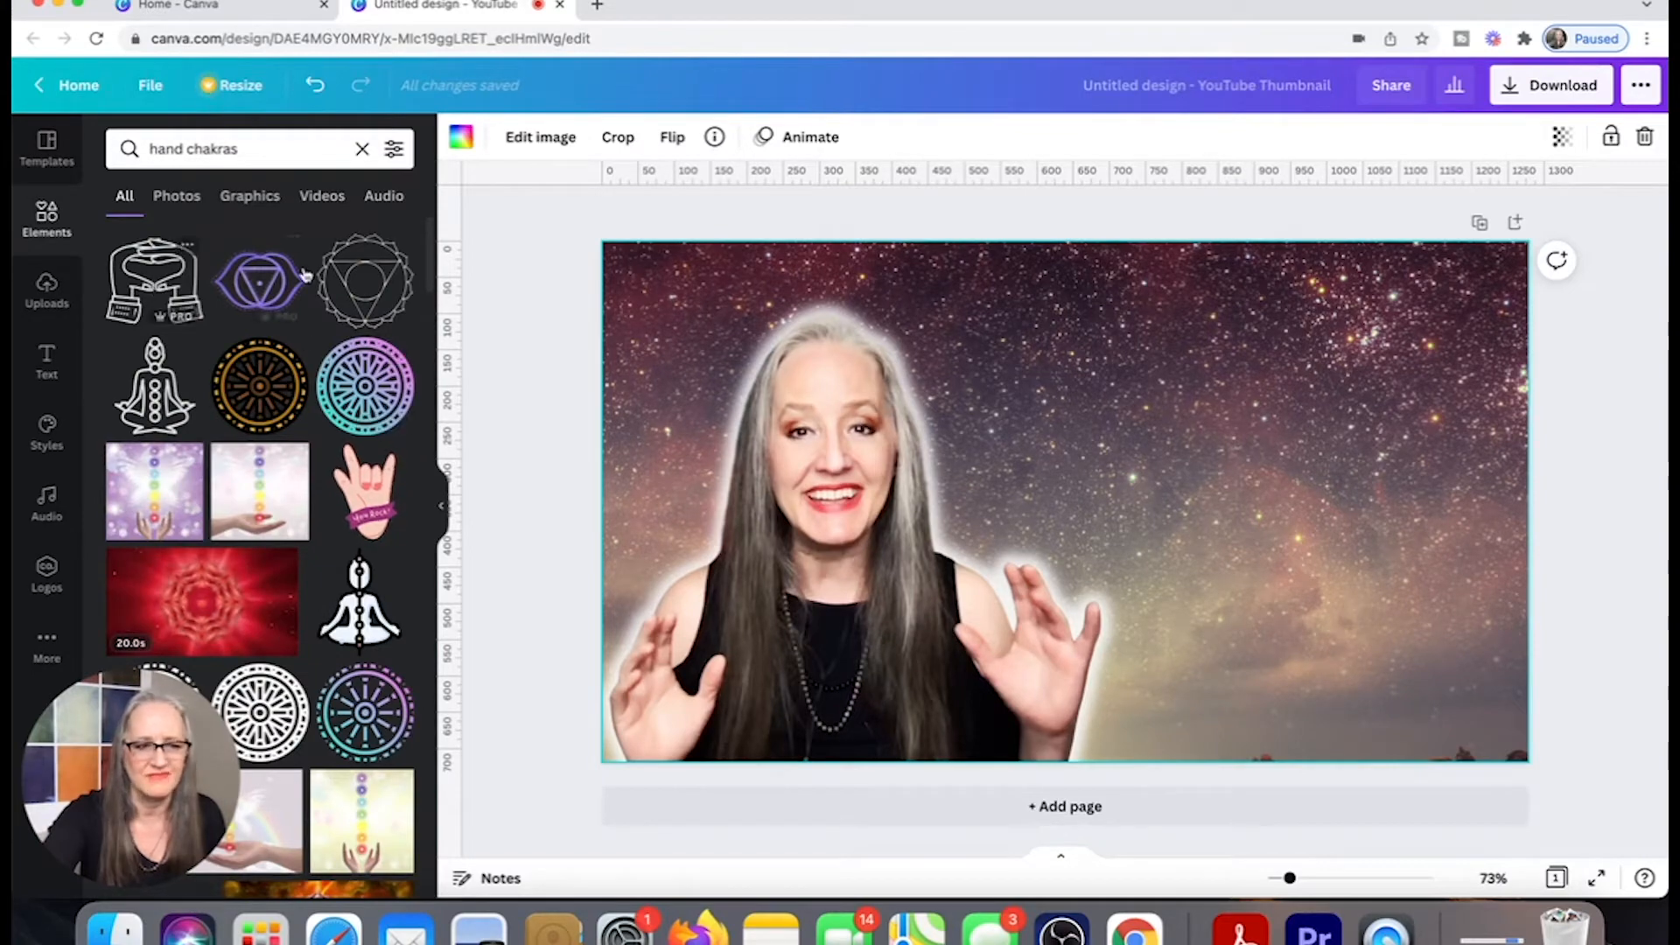
scroll(357, 289, down, 3)
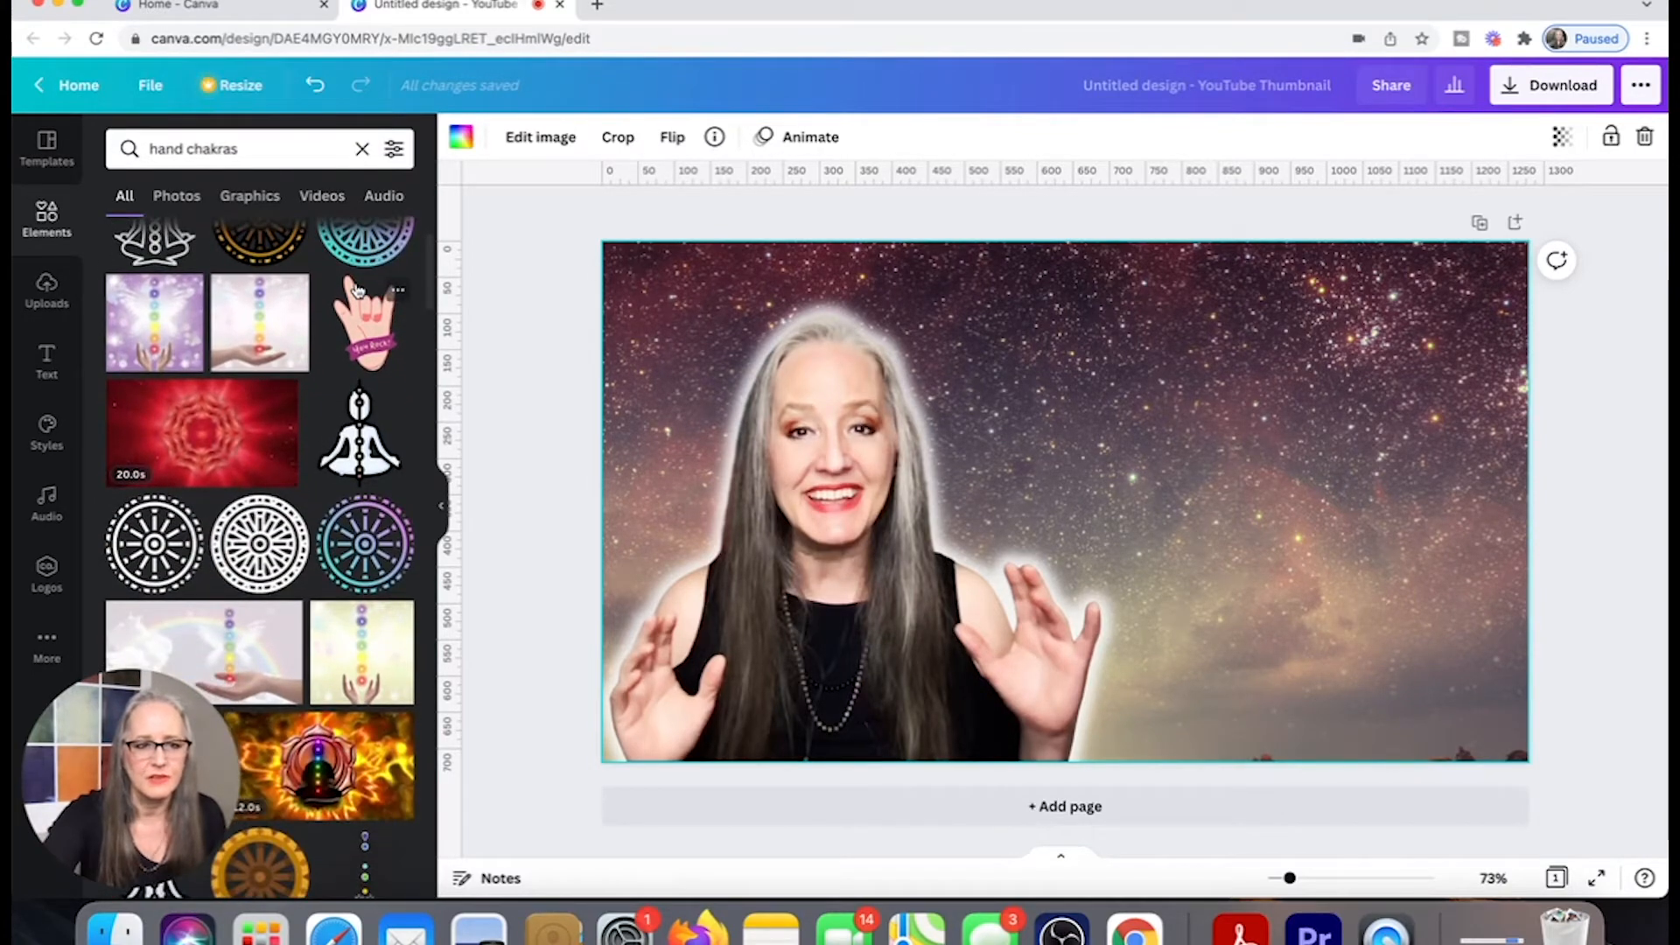
scroll(357, 289, down, 8)
scroll(357, 289, down, 4)
scroll(357, 289, down, 4)
scroll(357, 288, up, 5)
scroll(359, 289, up, 1)
Try out the spiral sun symbol in white and the triangular three-circle symbol beside the woman, deleting each one.
drag(260, 374, 1015, 391)
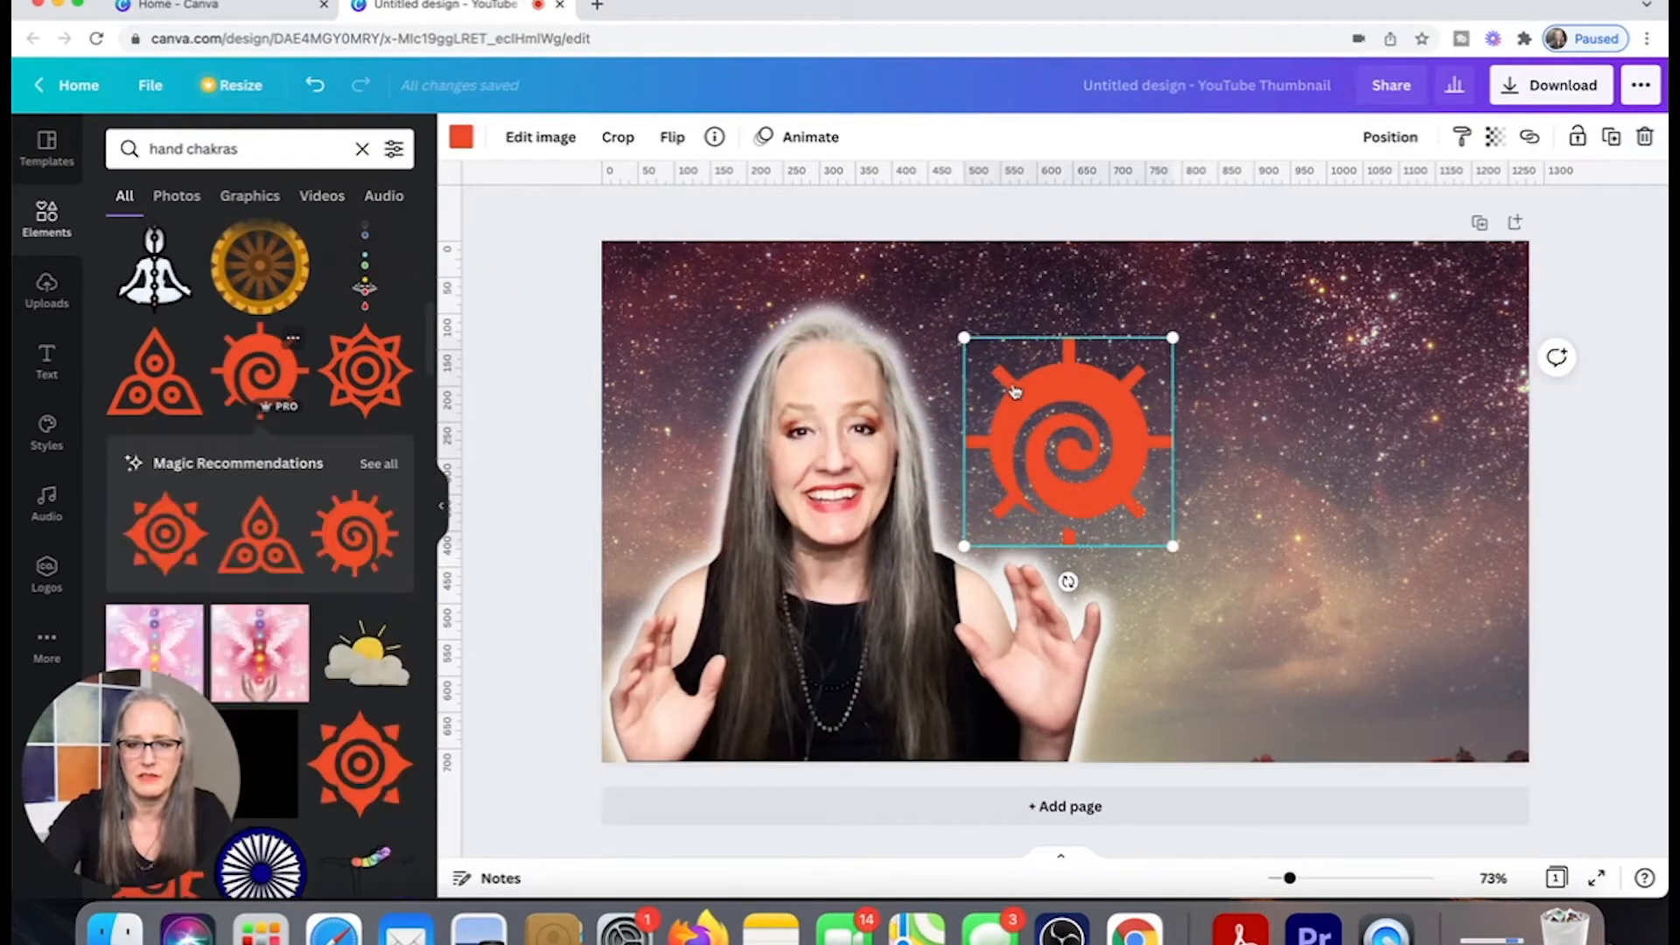
click(460, 138)
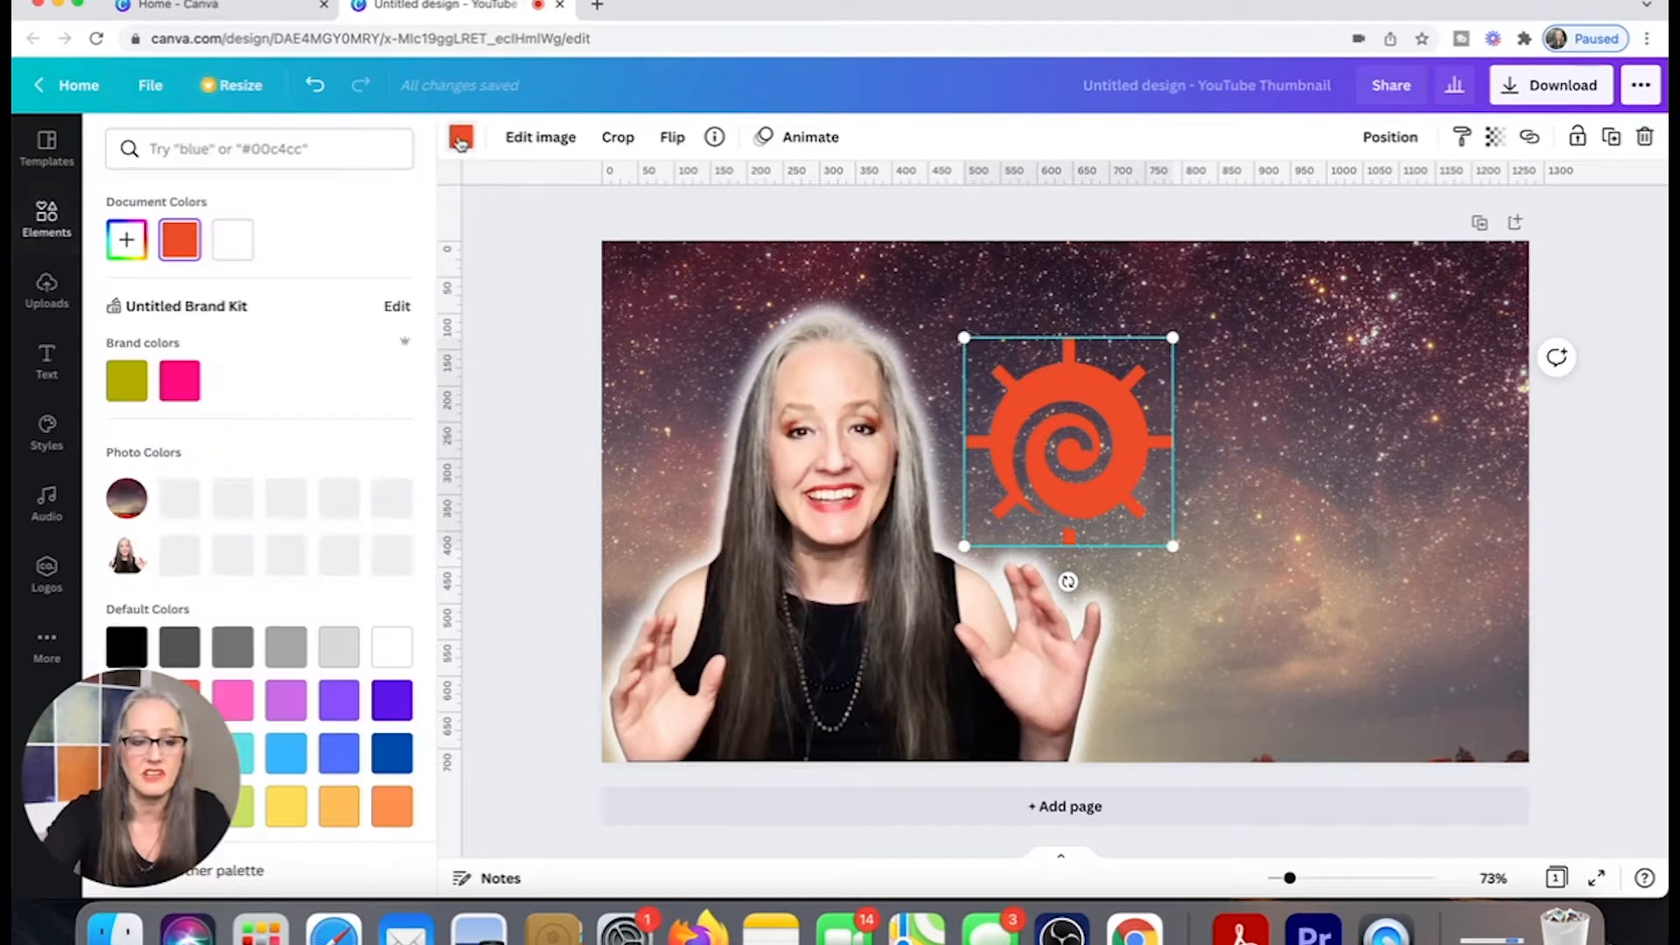
click(234, 233)
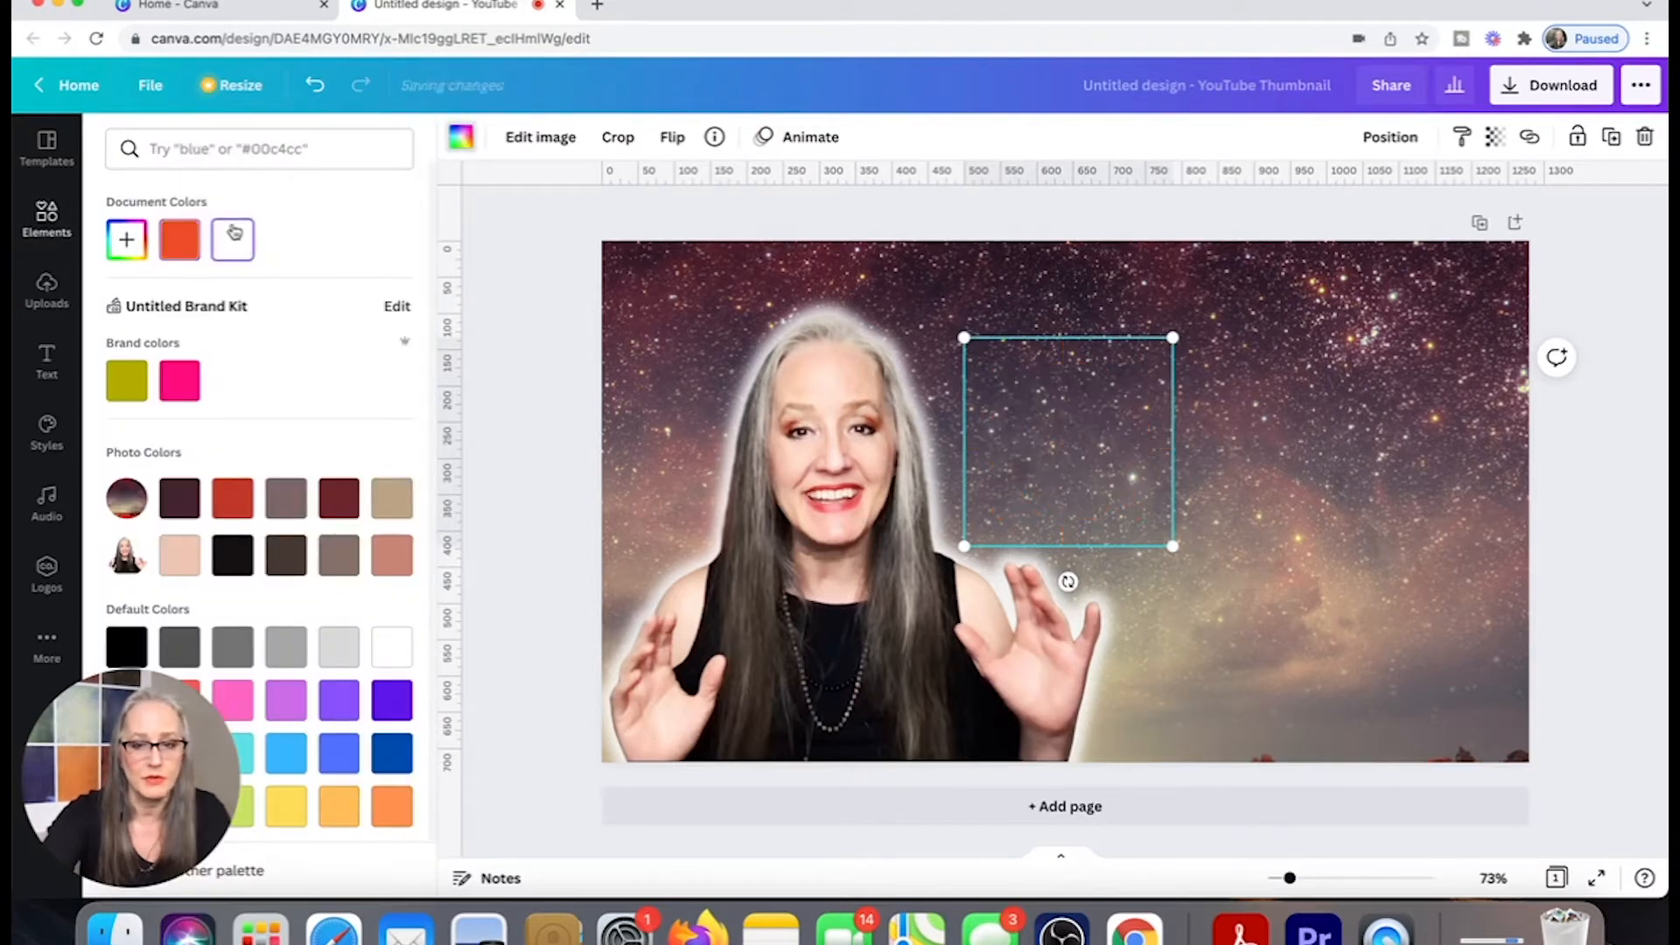
click(573, 219)
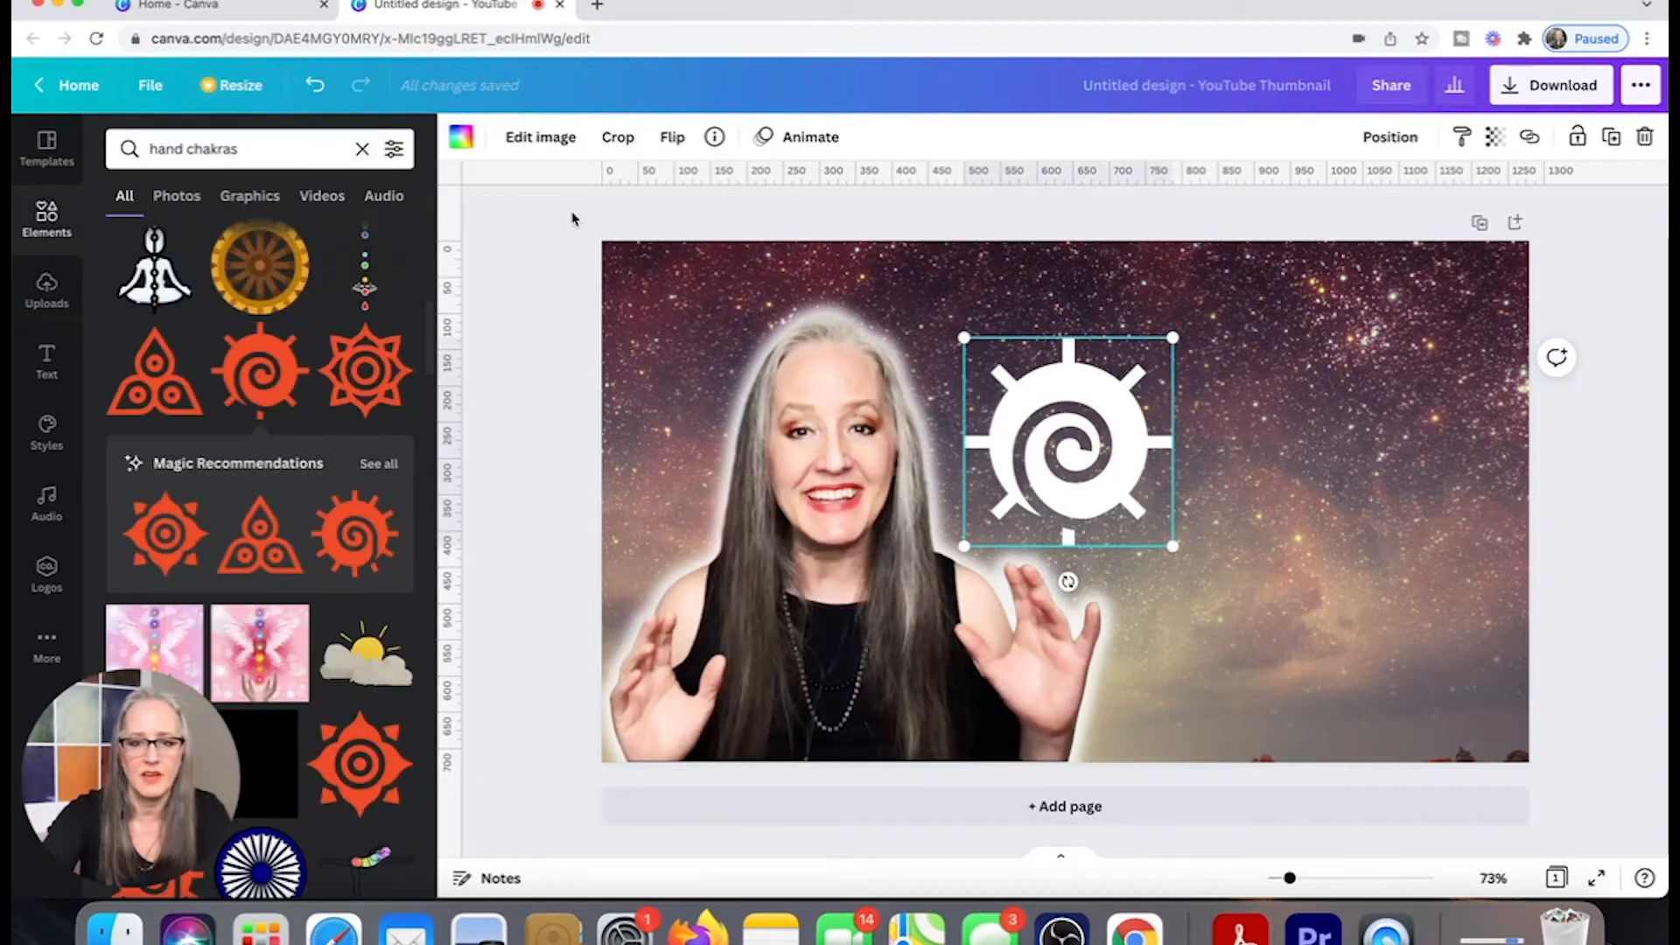
click(573, 219)
mouse_move(1067, 408)
mouse_down()
mouse_move(1151, 431)
mouse_move(1071, 422)
mouse_up()
click(1644, 138)
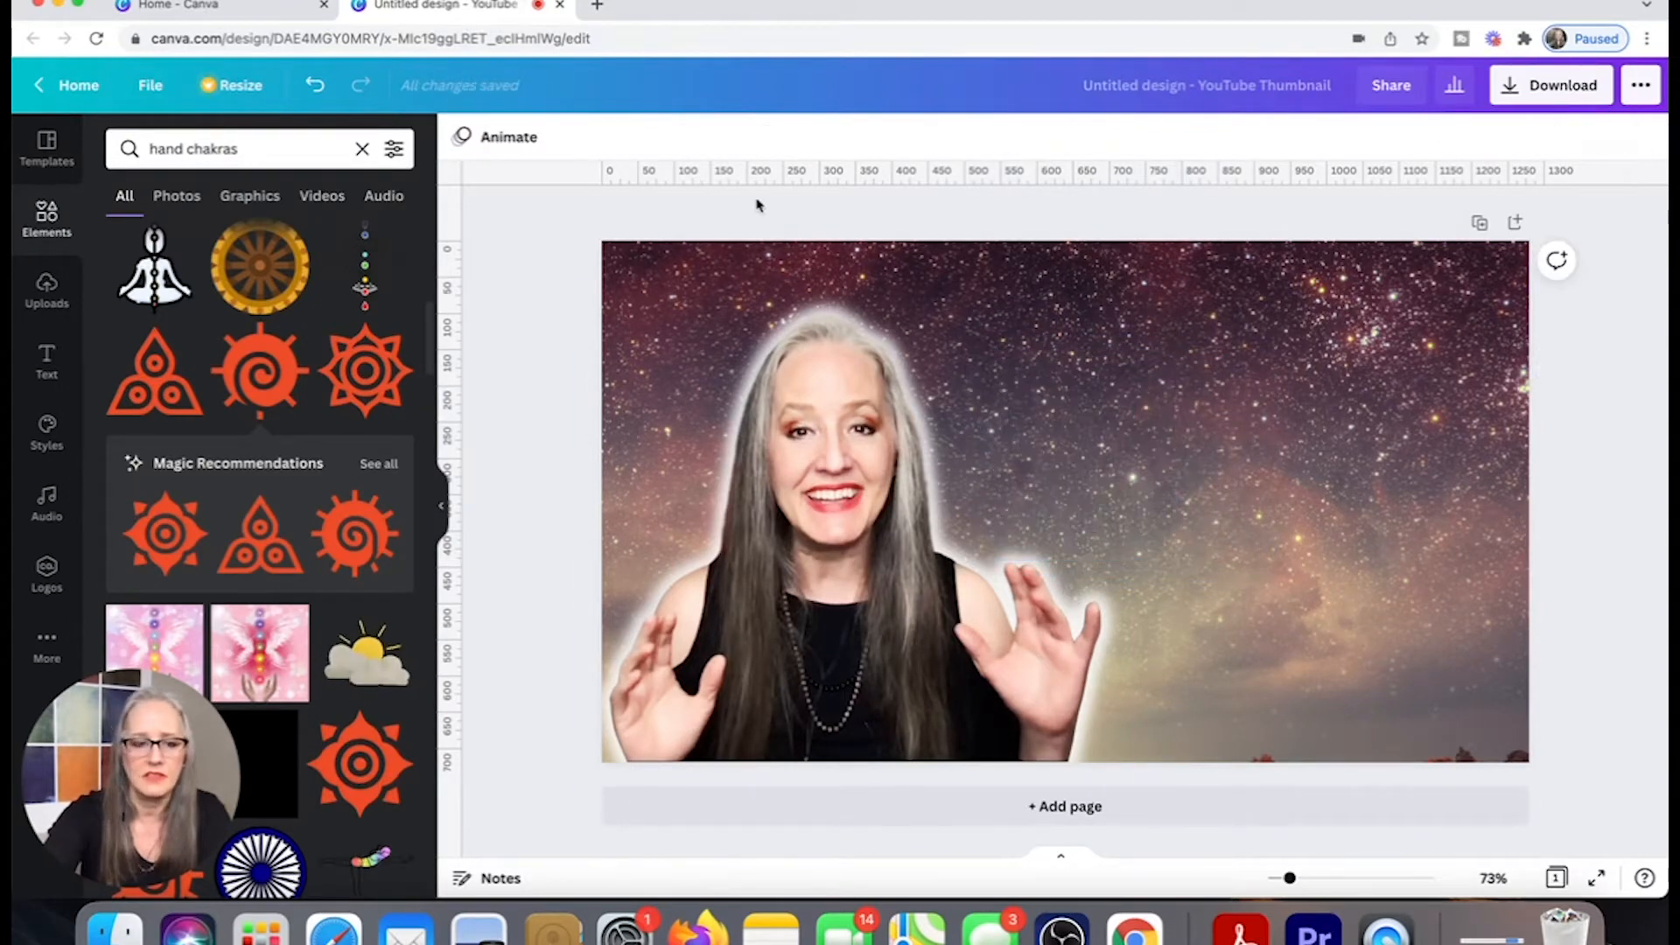
drag(260, 534, 986, 356)
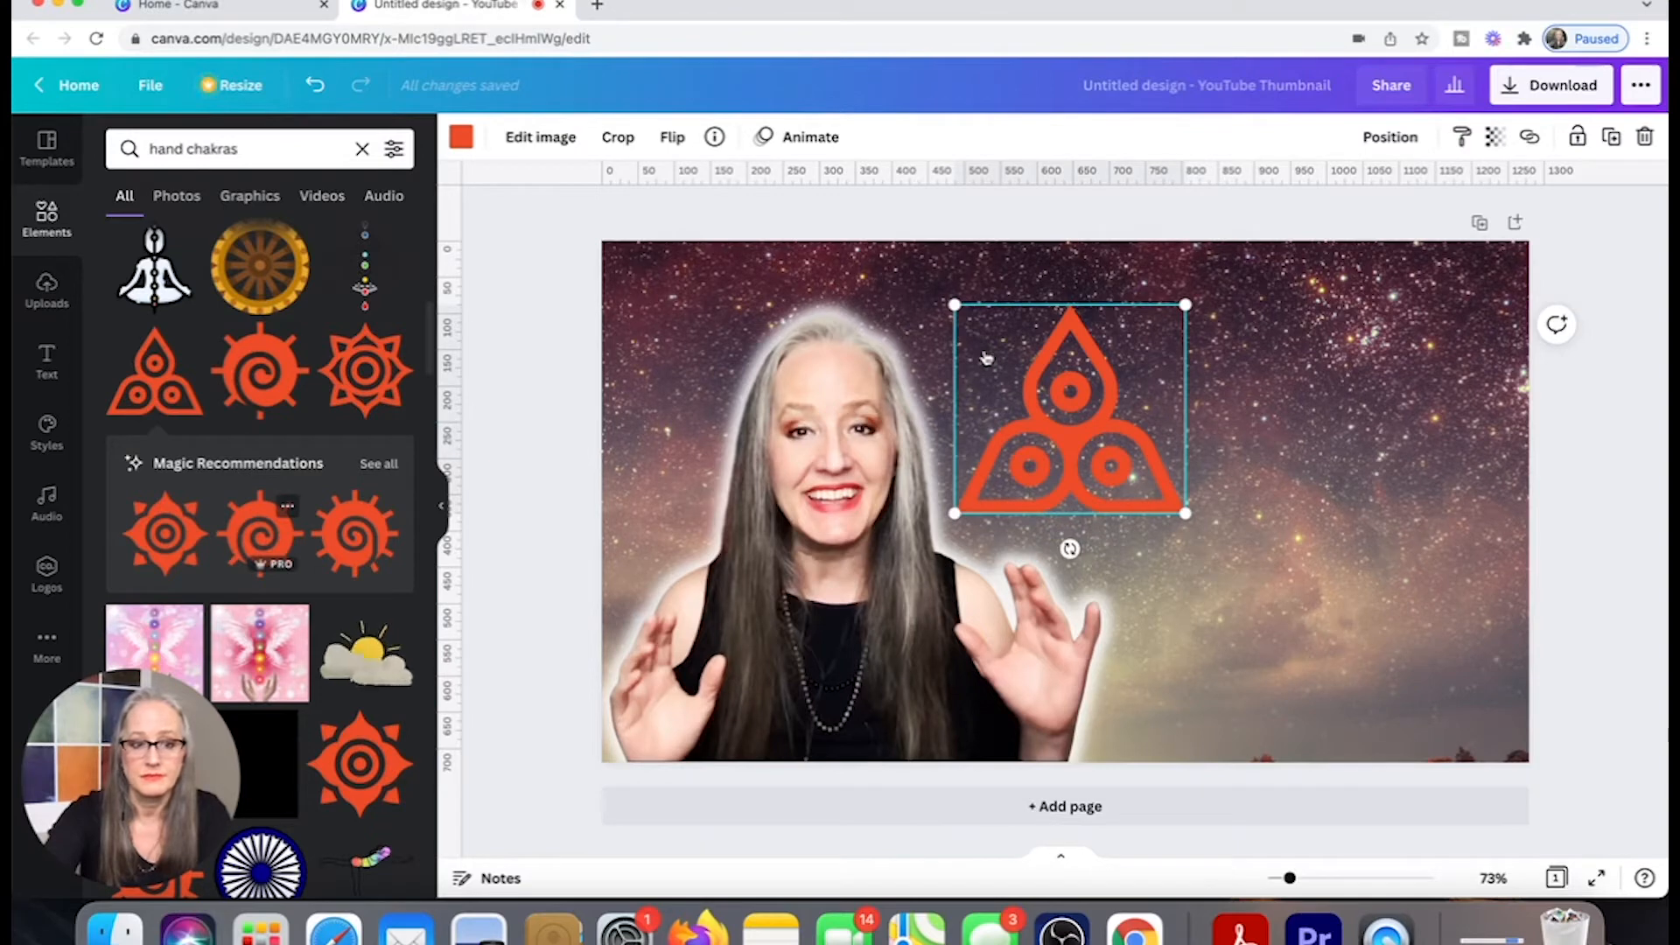
click(1646, 138)
Add the eight-pointed sun symbol with concentric circles beside the woman's face and color it white.
drag(395, 378, 1022, 391)
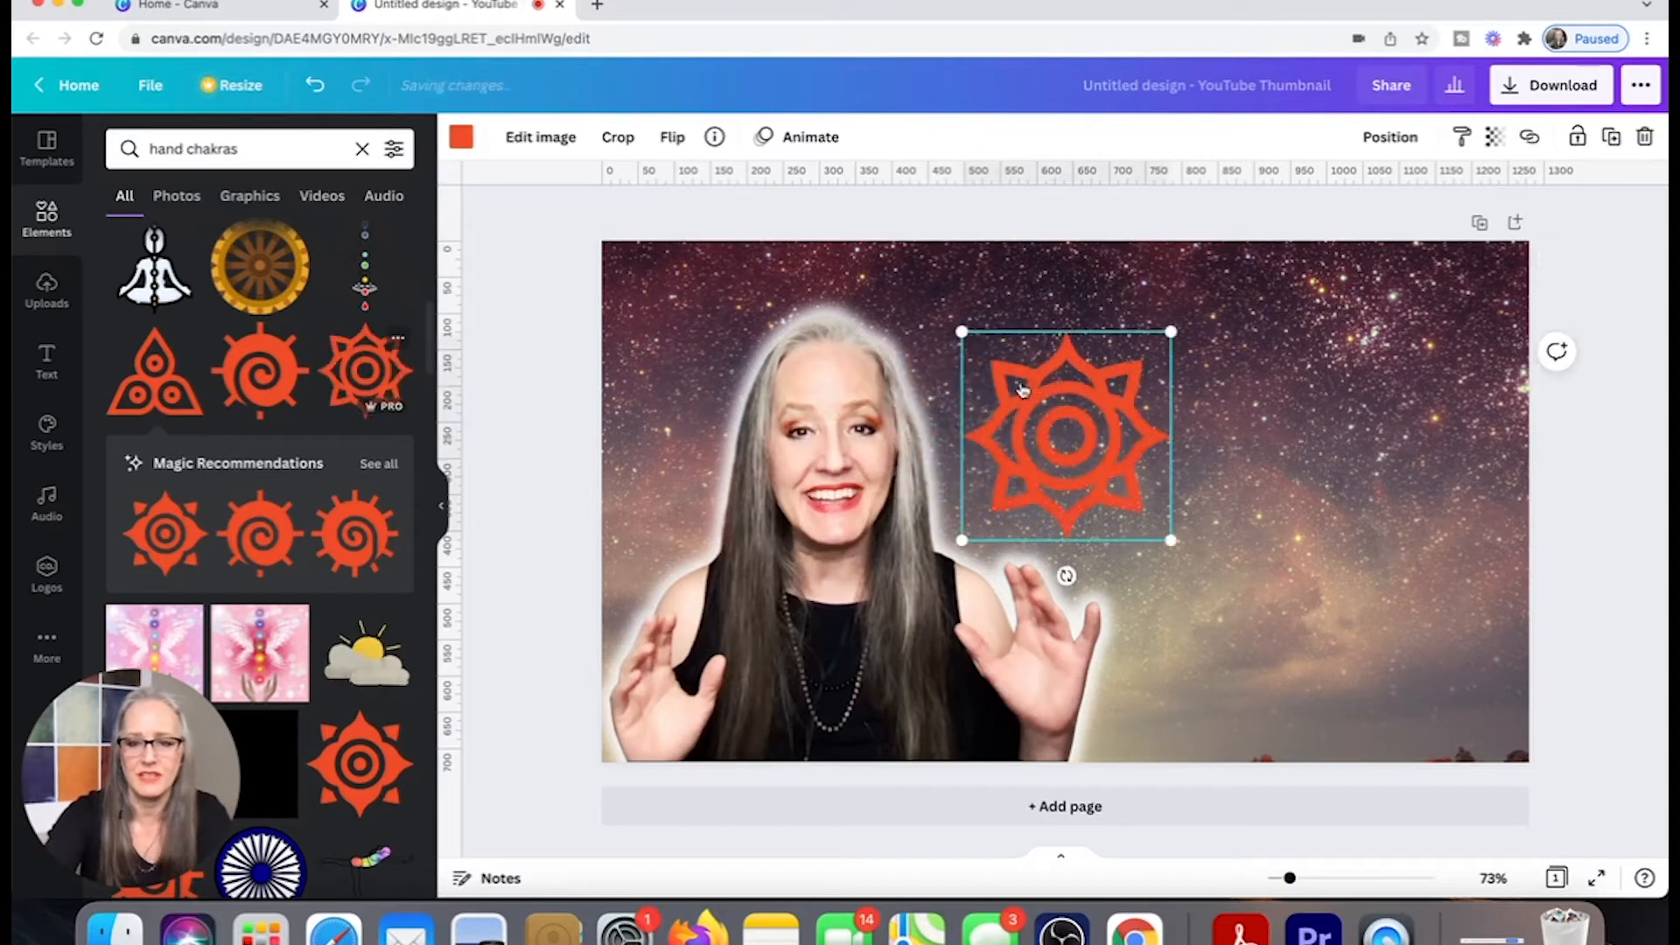
click(462, 138)
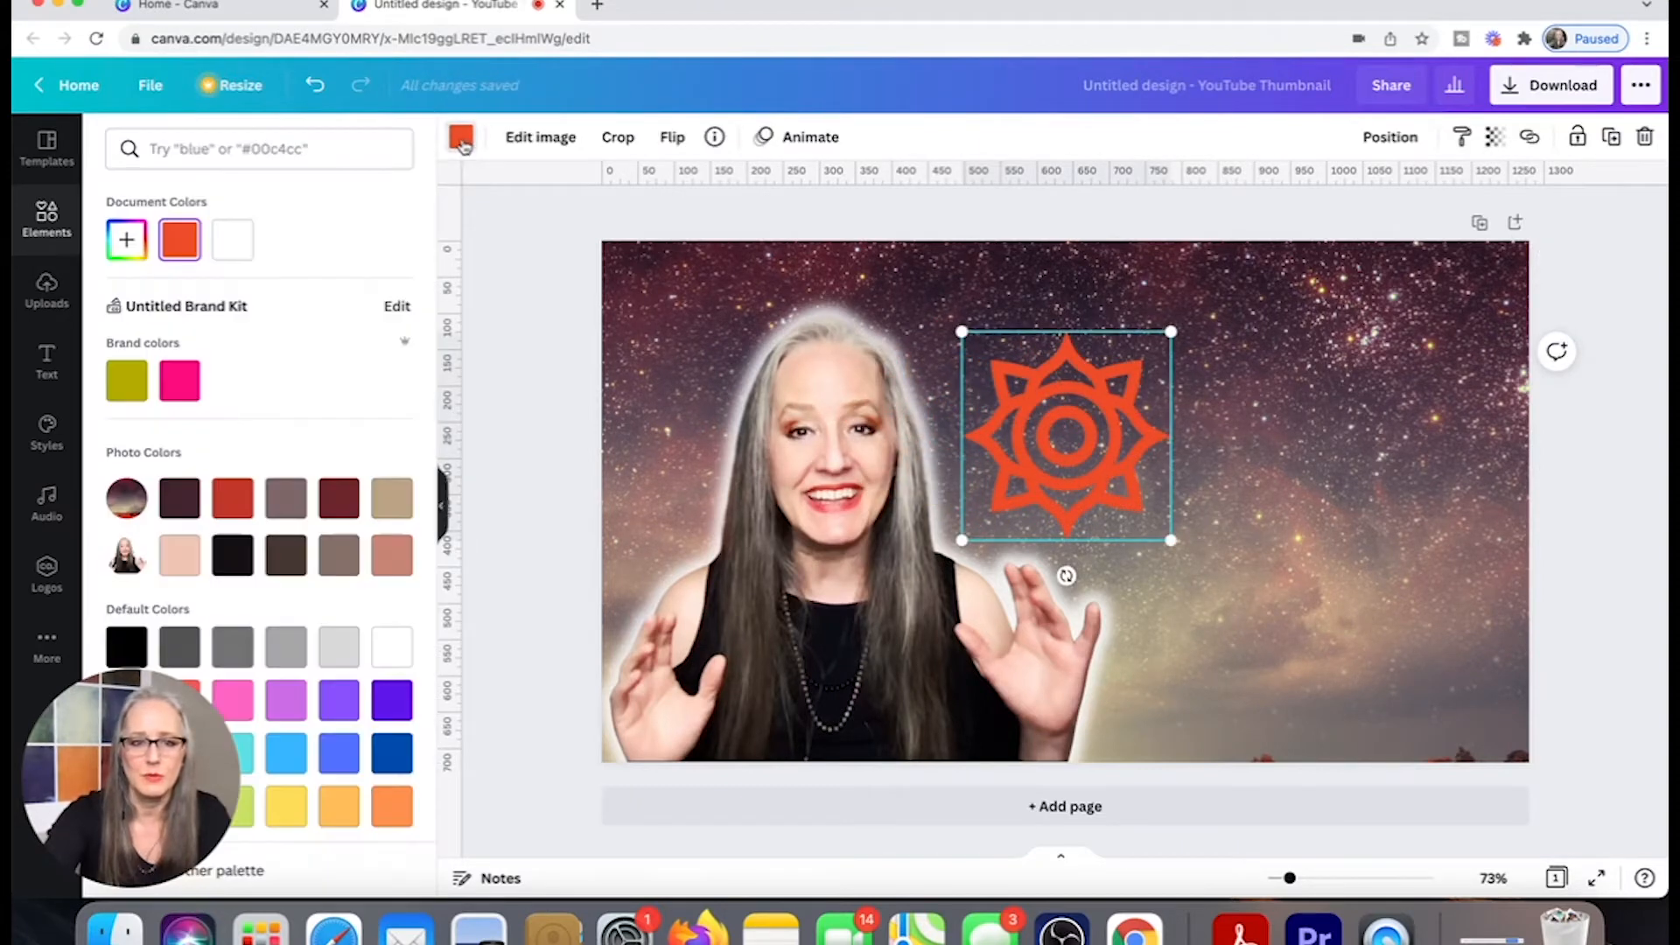
click(229, 242)
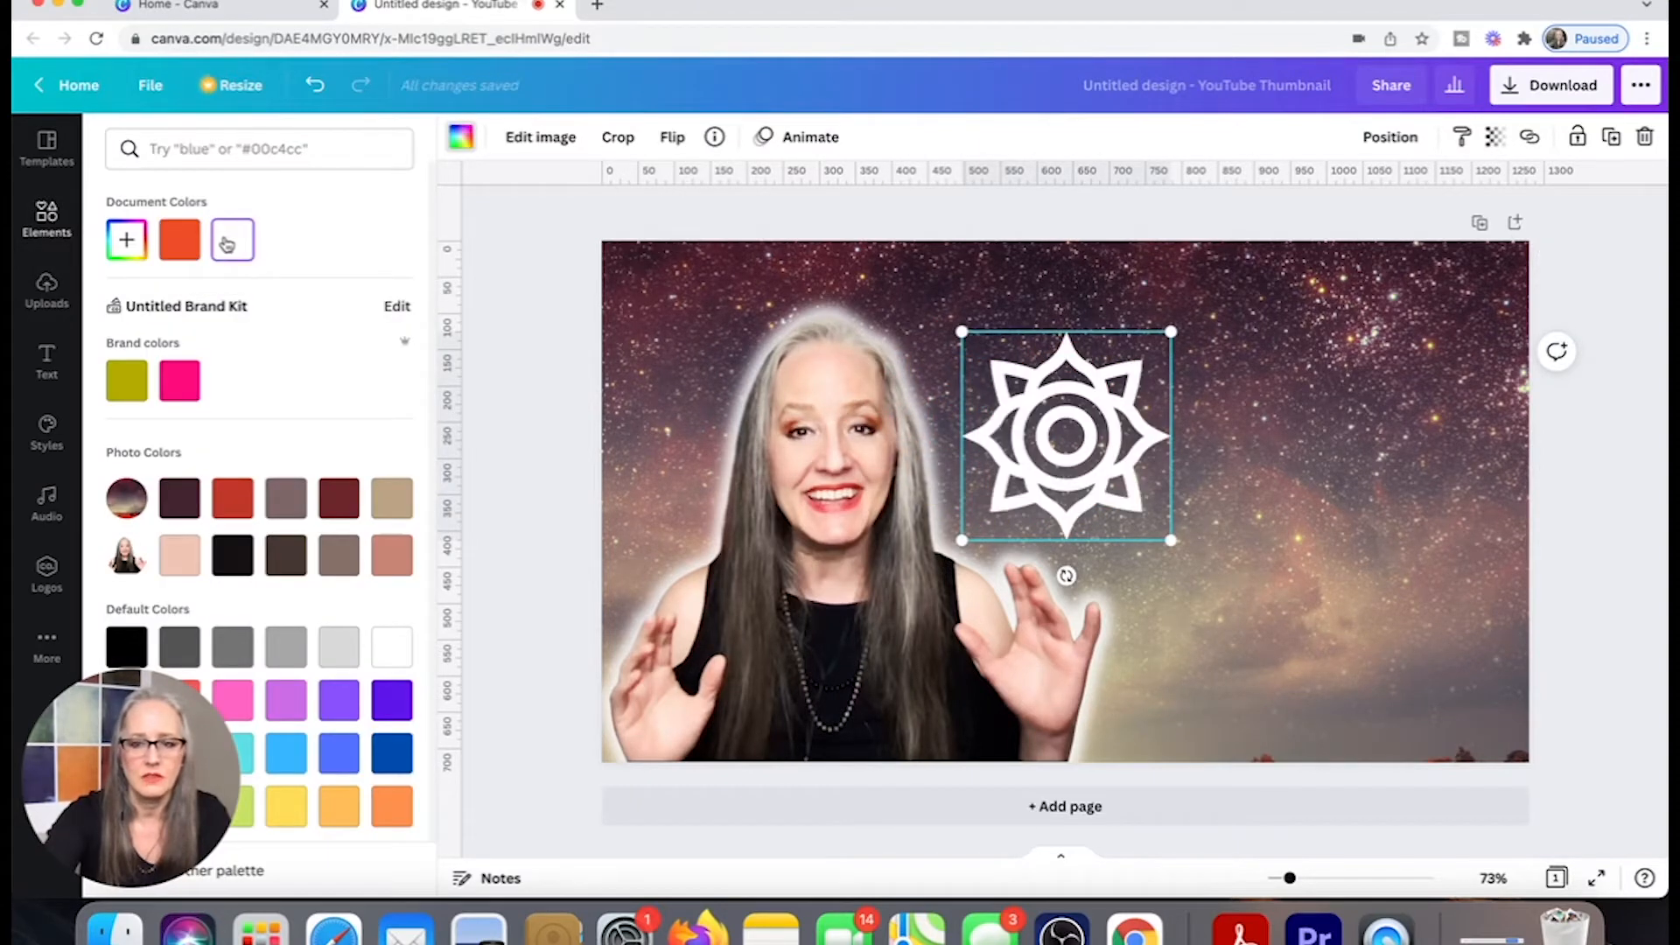
Shrink the white eight-pointed symbol and position it just above the woman's raised hand.
click(1325, 531)
drag(1169, 336, 1113, 391)
drag(1057, 453, 1058, 408)
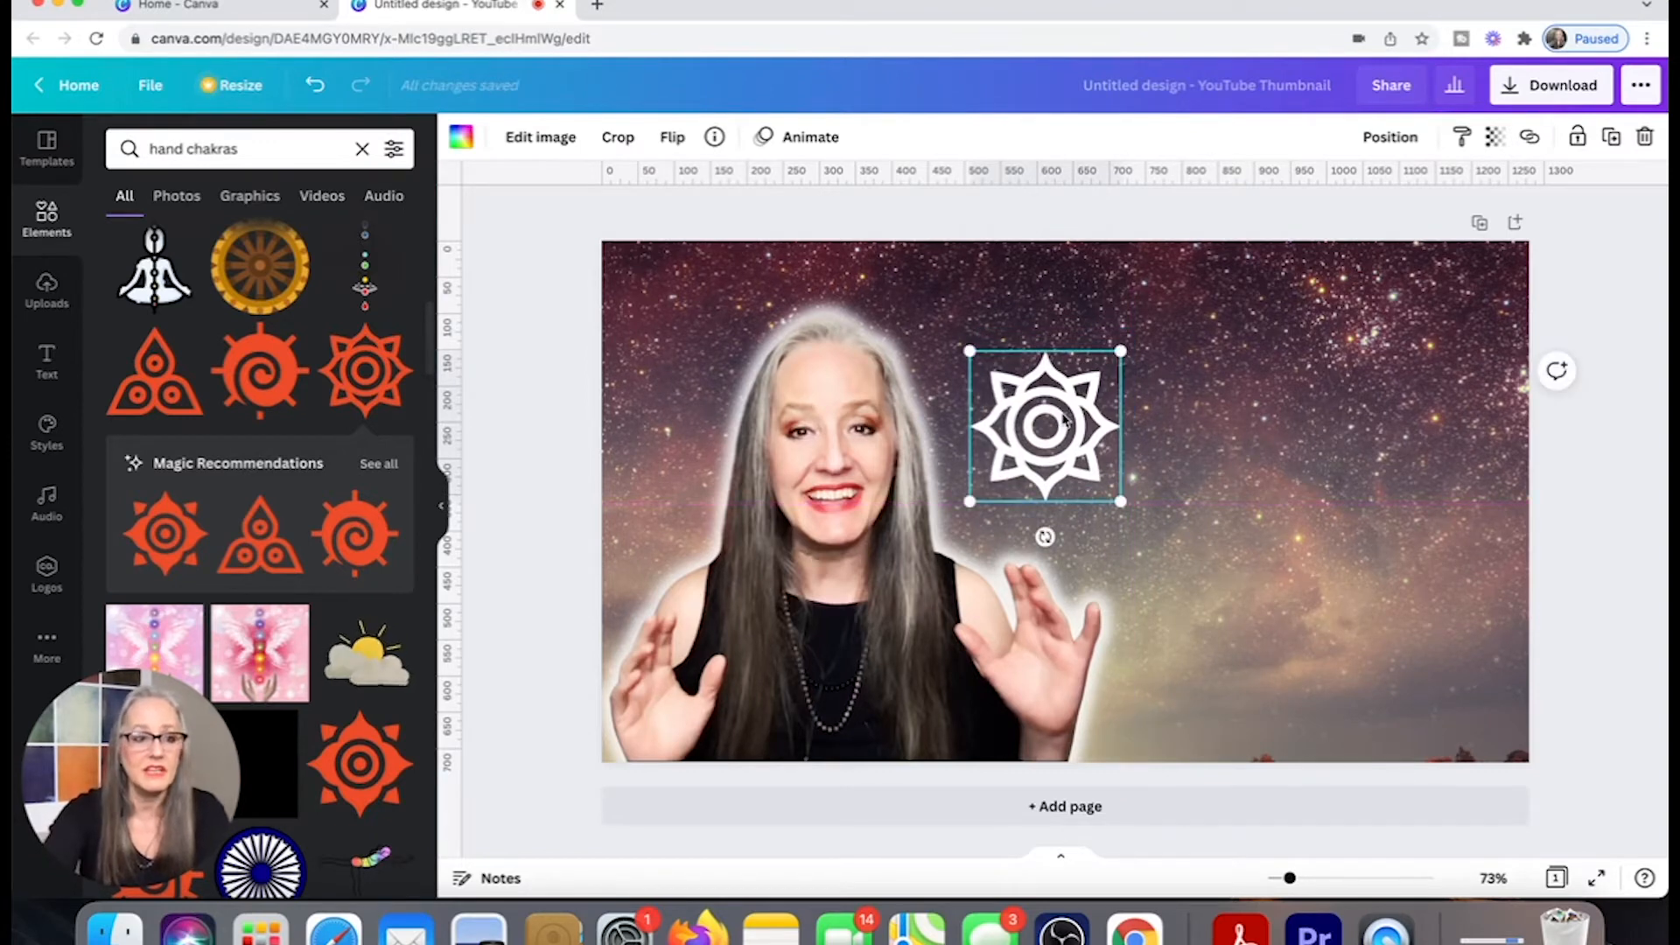
Add a heading text box and move it onto the starry background to the right of the white symbol.
click(48, 373)
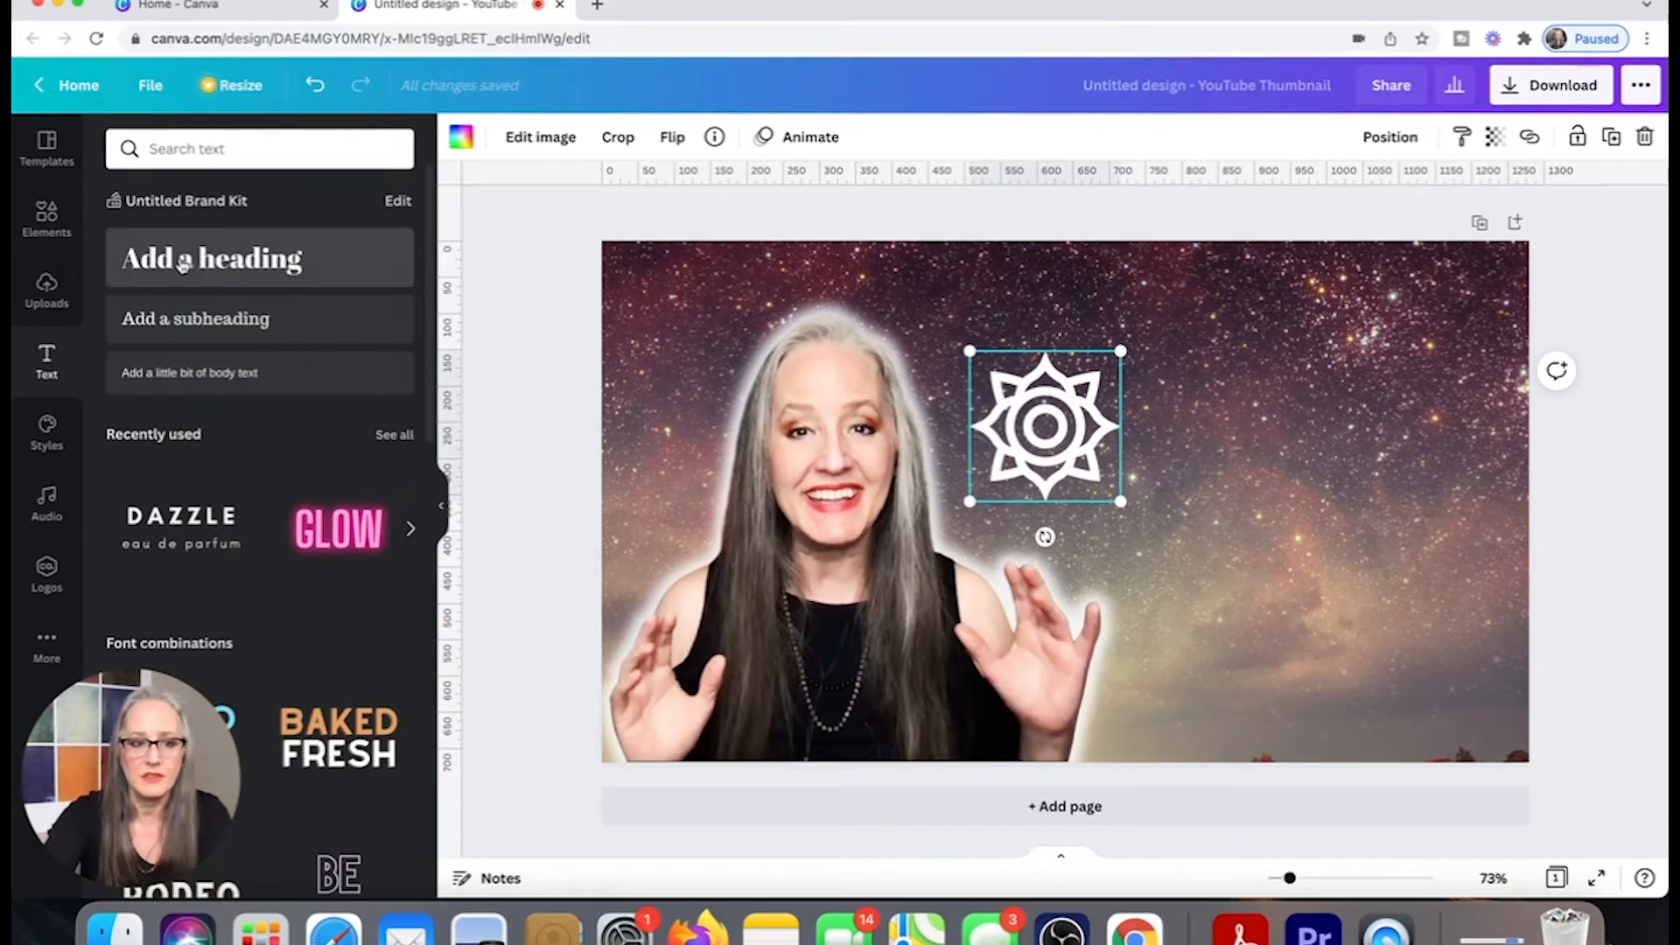
click(213, 258)
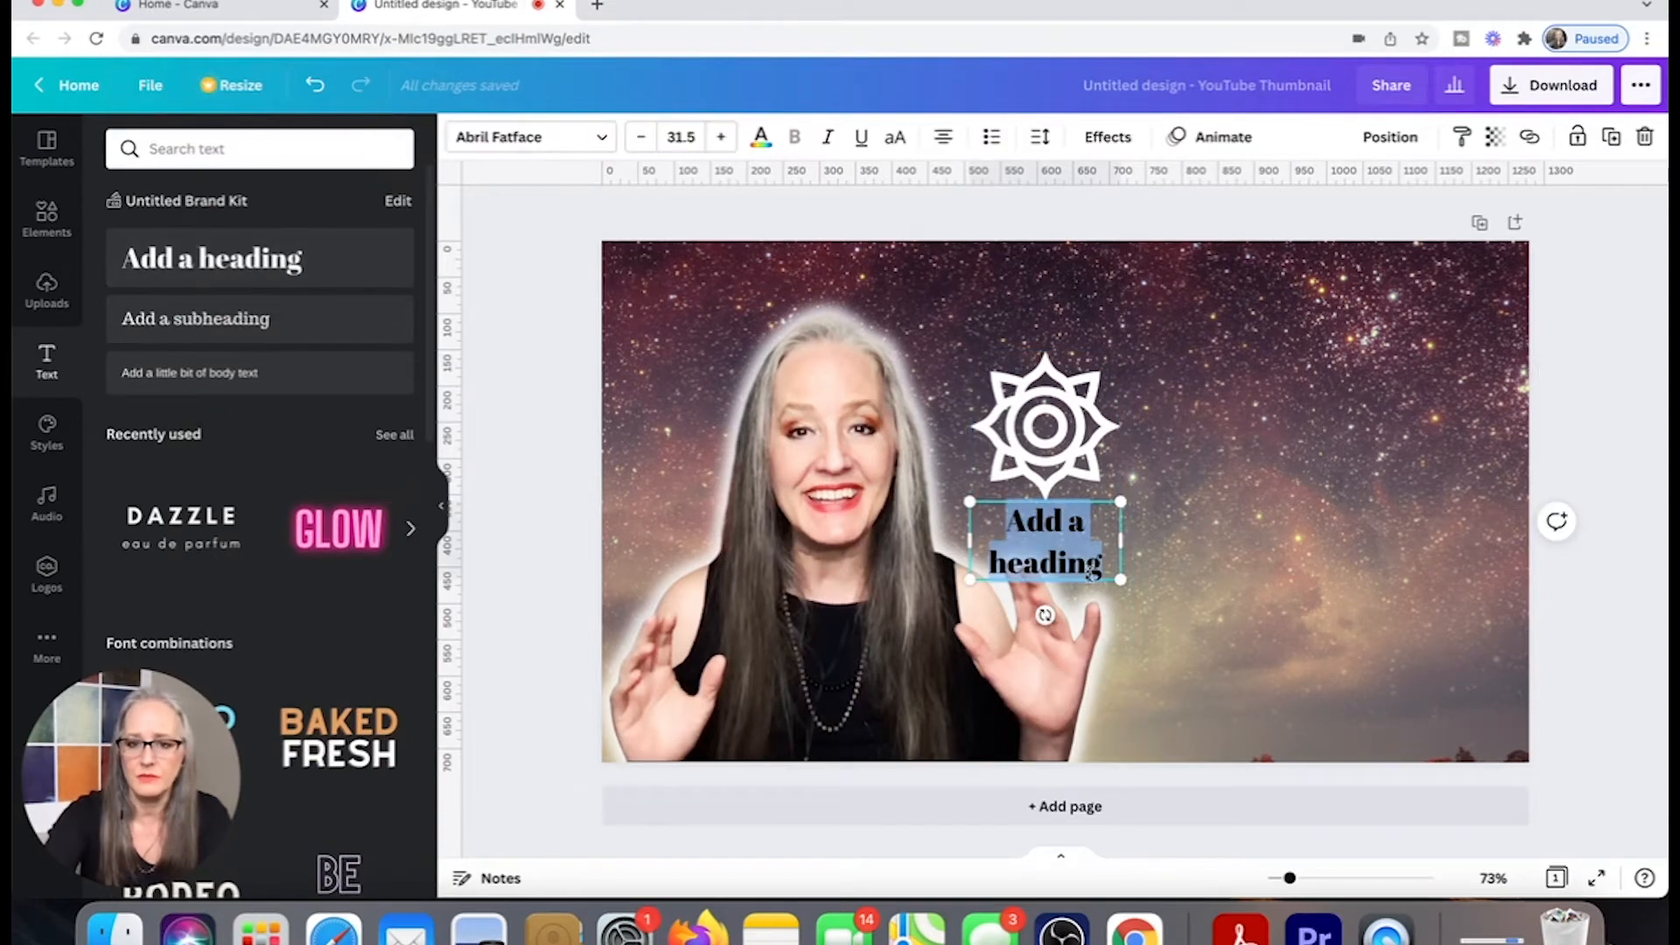
click(1080, 543)
click(1334, 453)
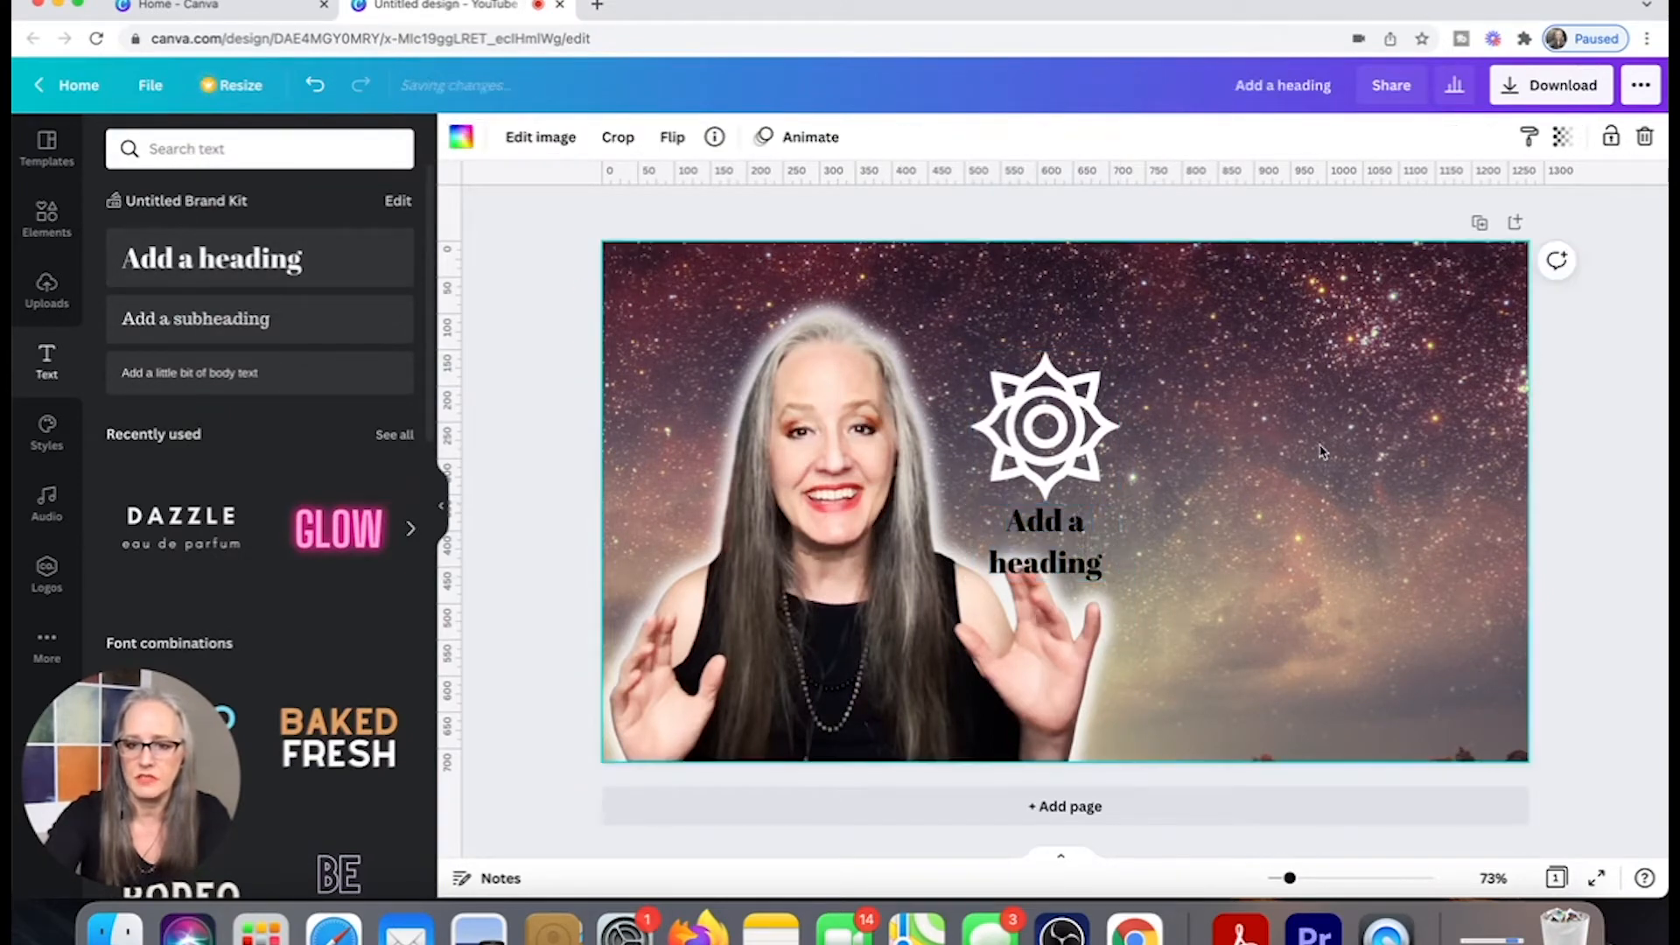
drag(1065, 545, 1312, 394)
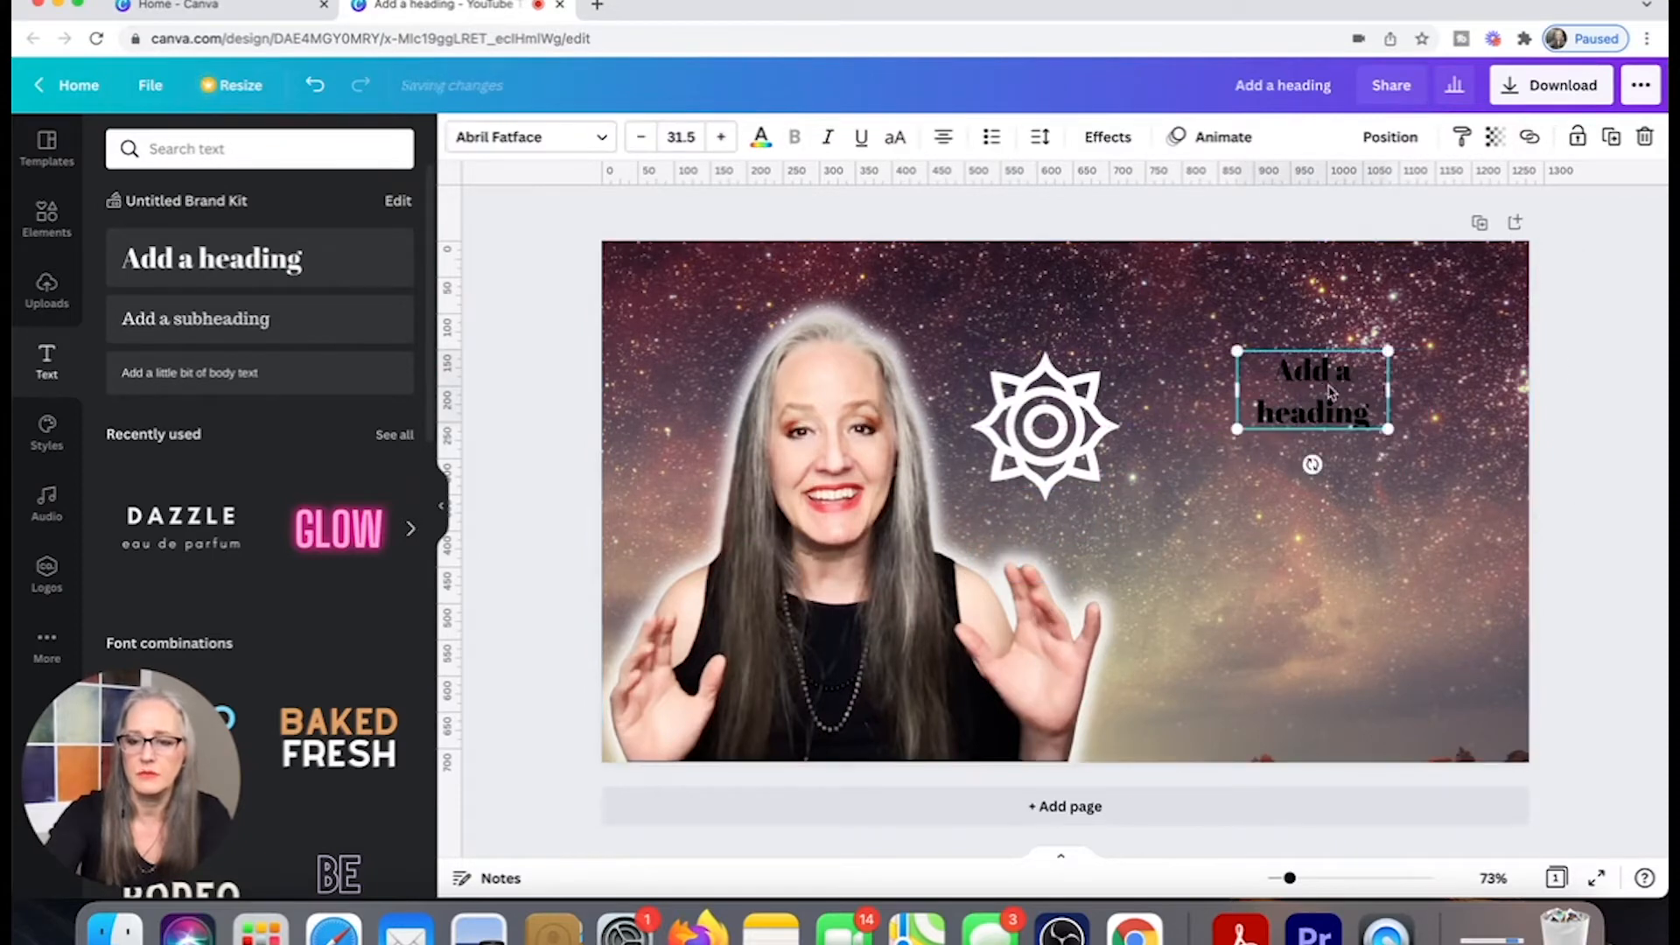
Replace the placeholder heading with "HAND" and style it in the Lovelo font and white.
double_click(1353, 389)
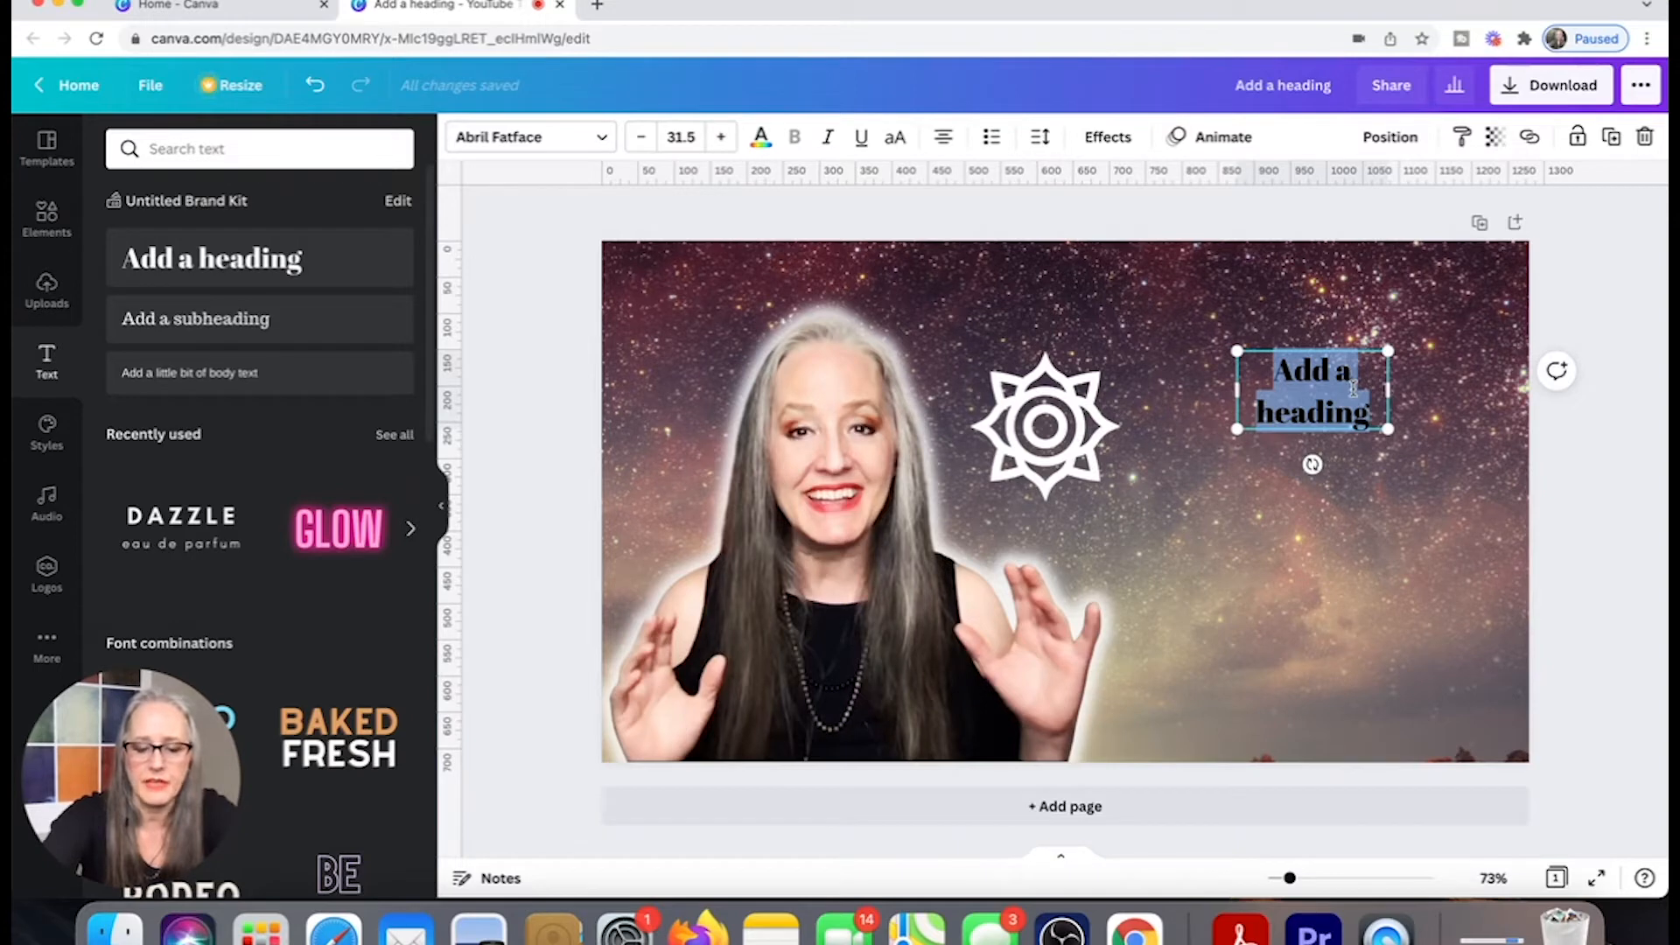
text(HAND)
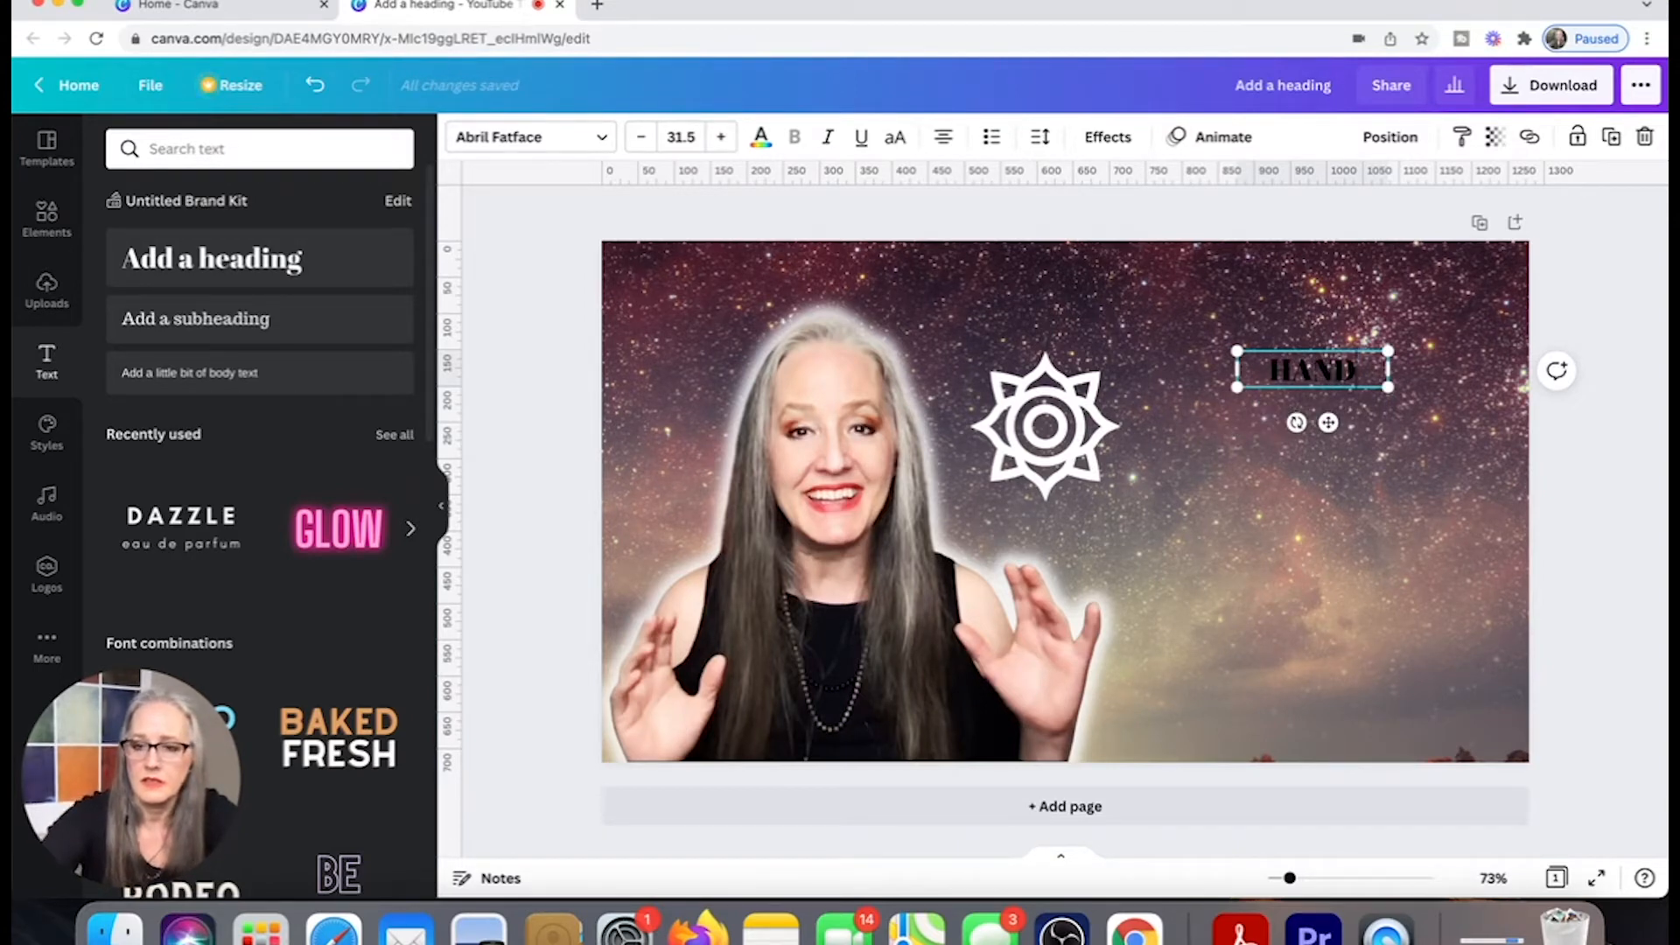
click(599, 140)
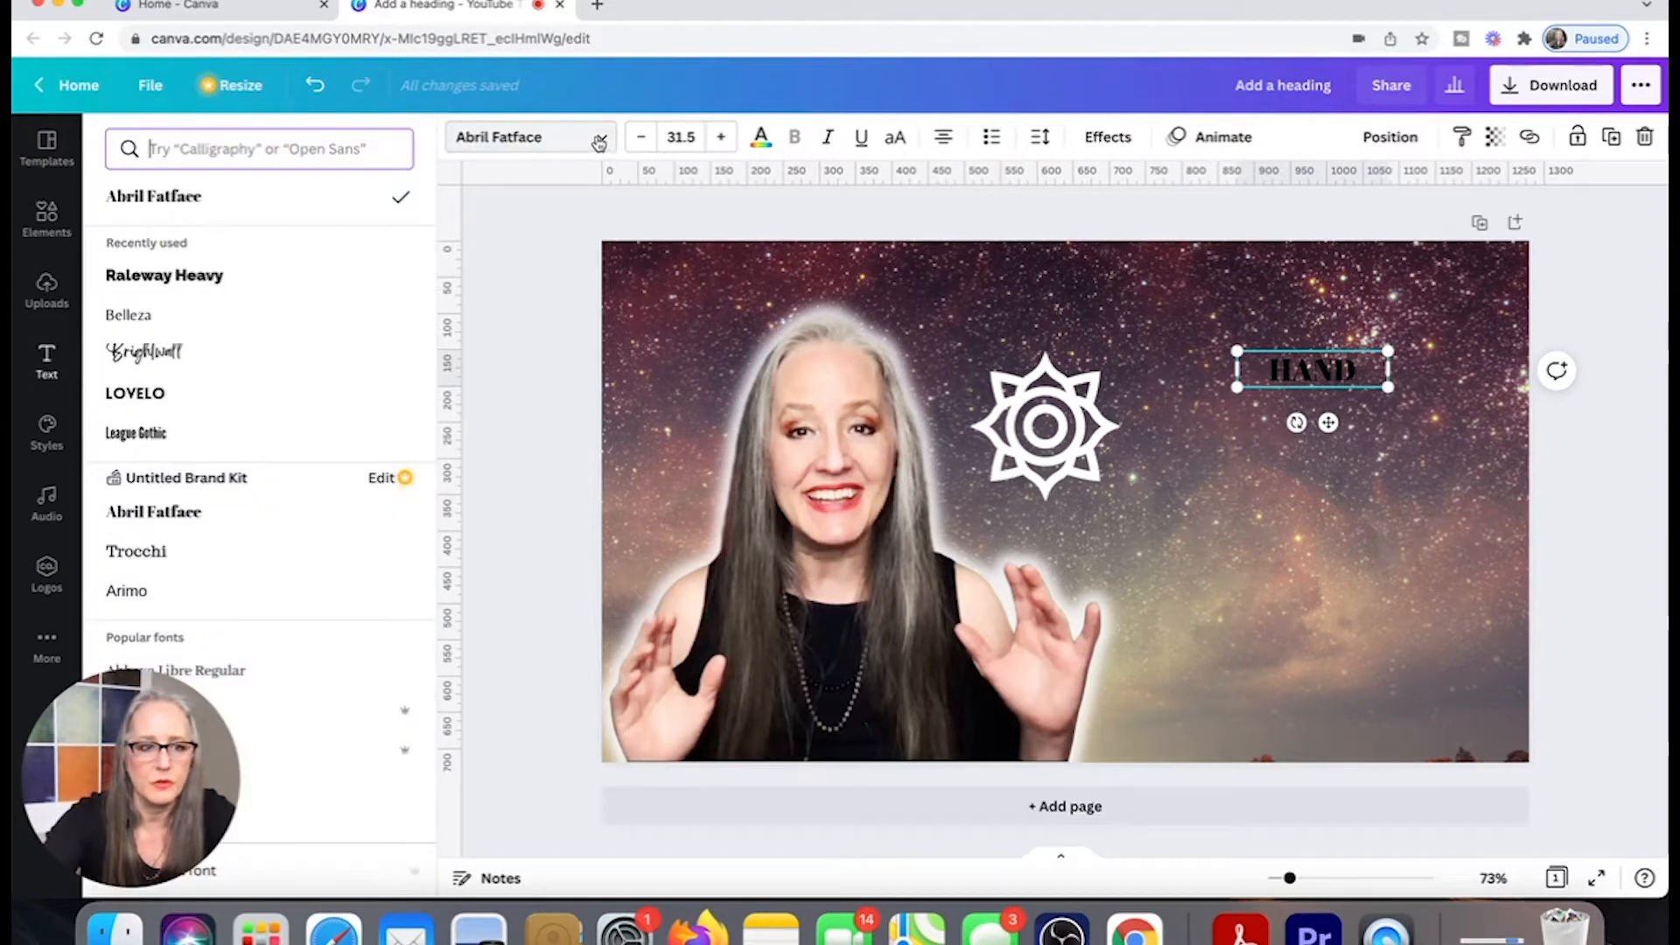
click(165, 395)
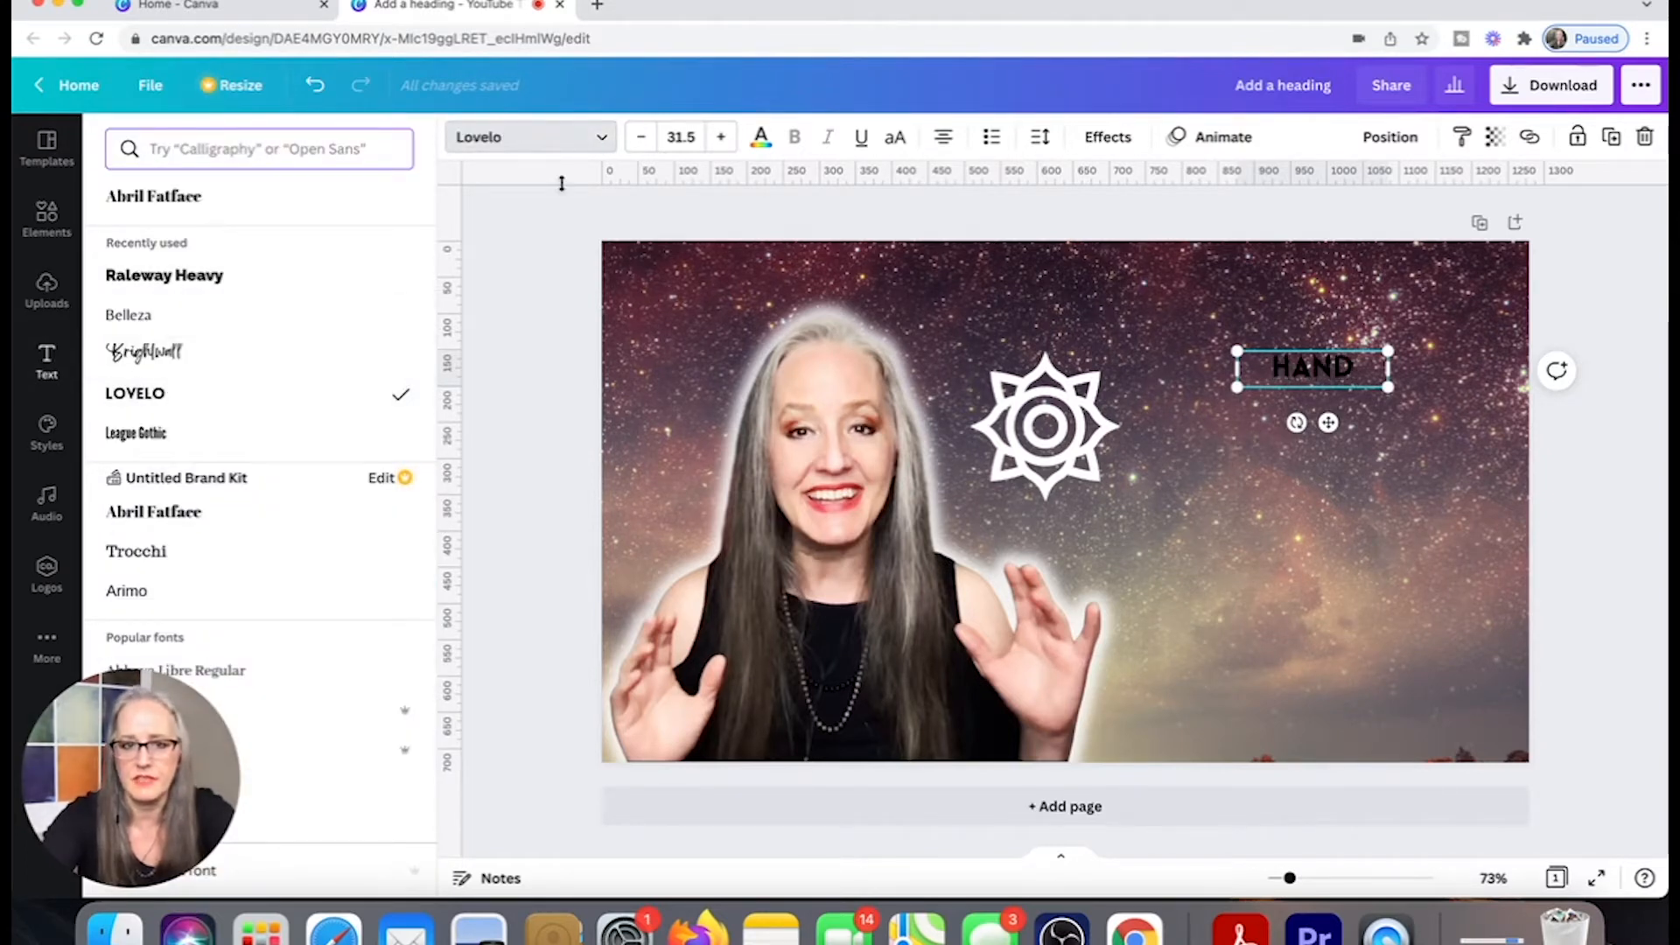
click(760, 137)
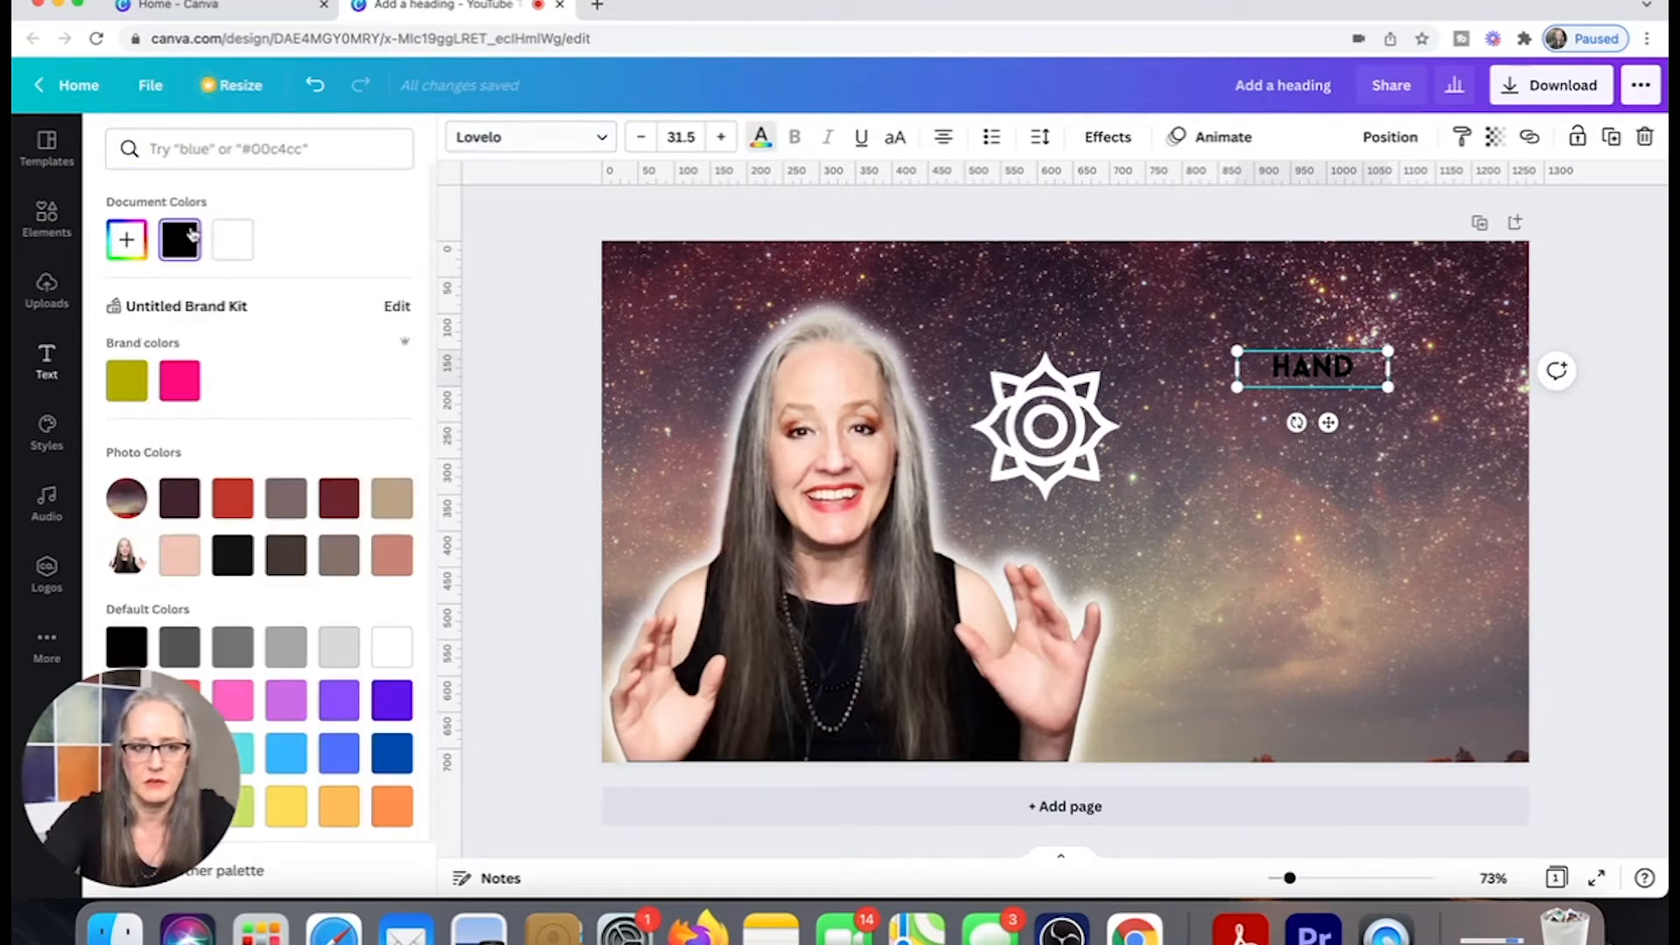
click(238, 245)
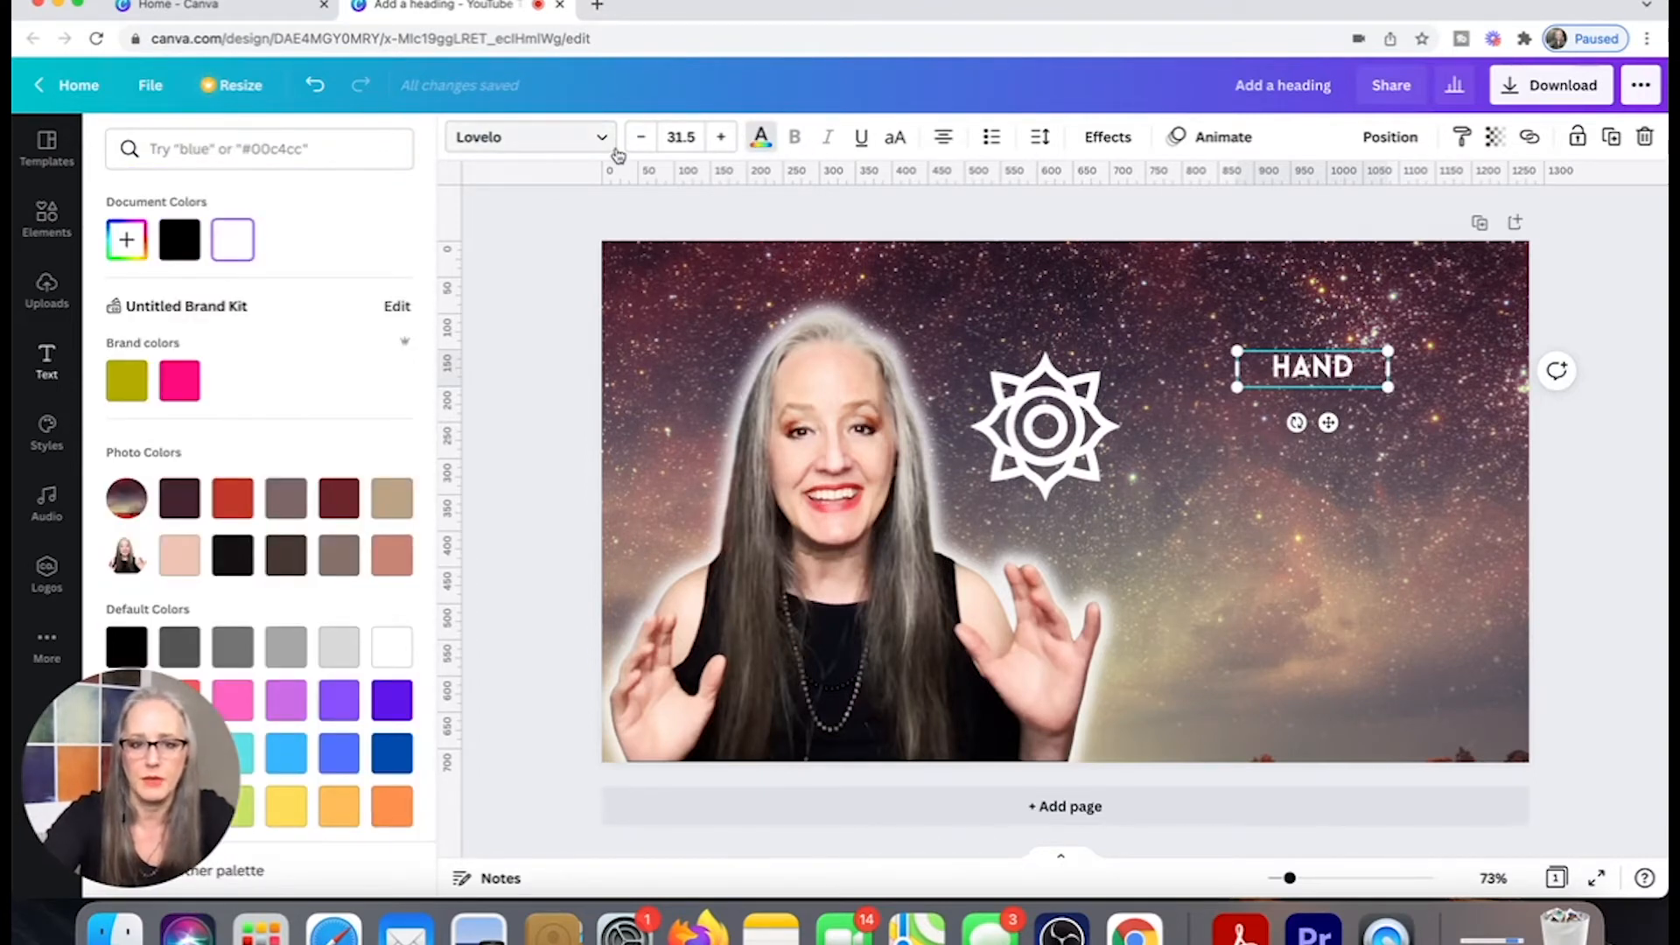
Set the HAND heading to size 96, widen its box to fit one line, and move it to the background's upper right.
click(681, 137)
scroll(725, 296, down, 5)
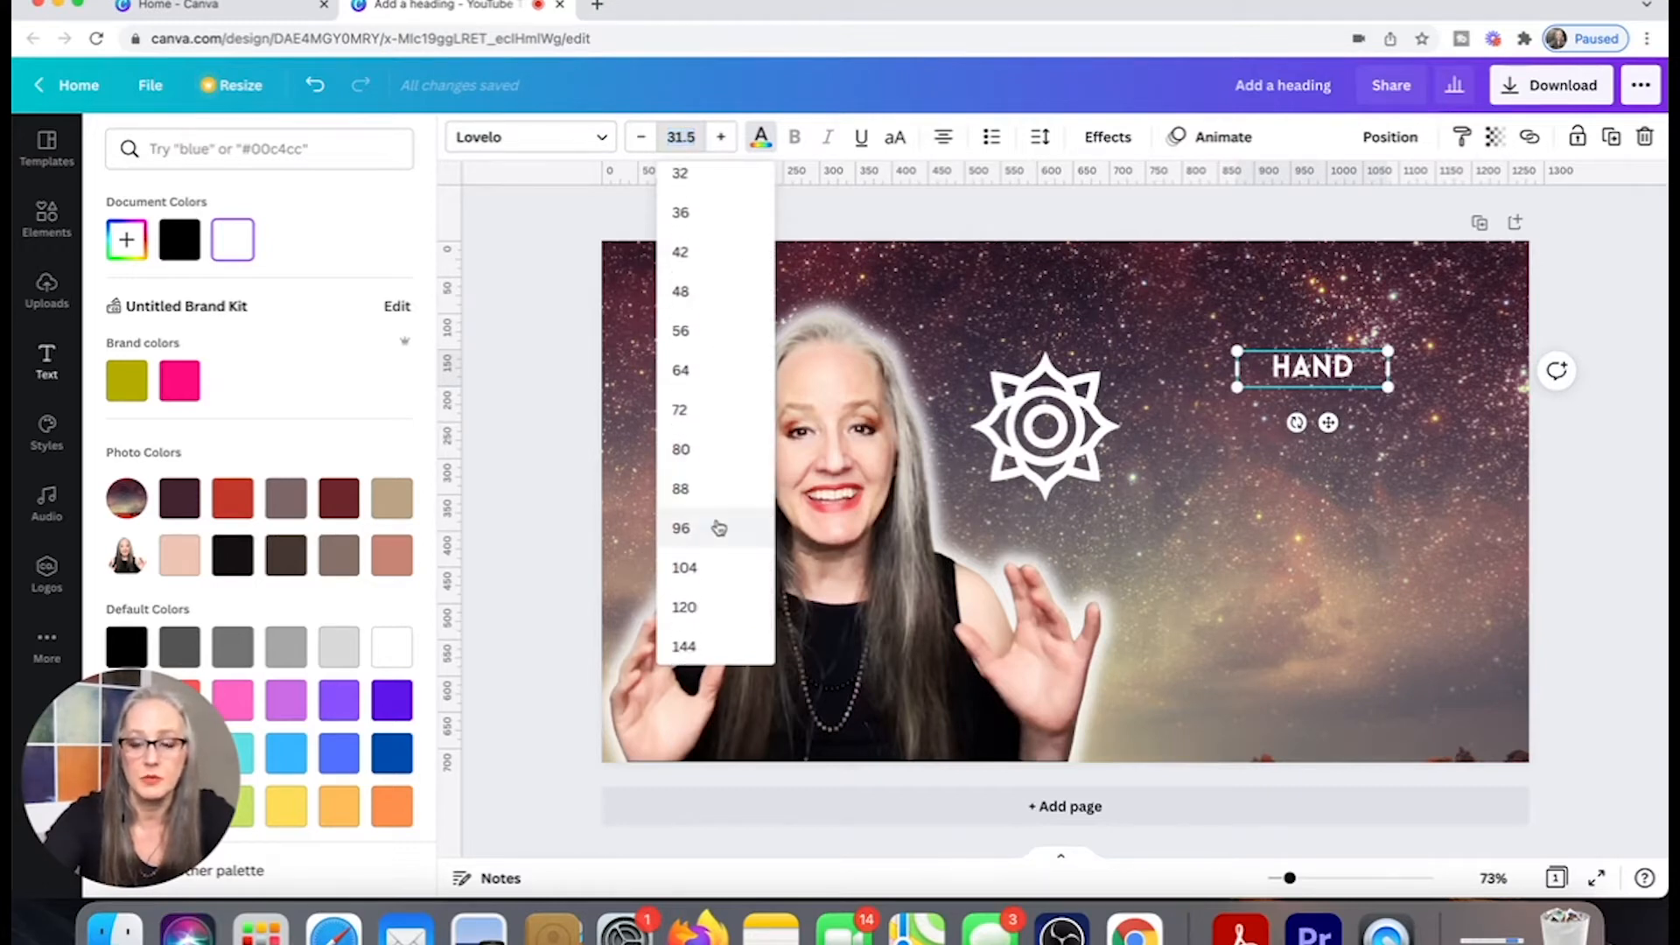
click(718, 526)
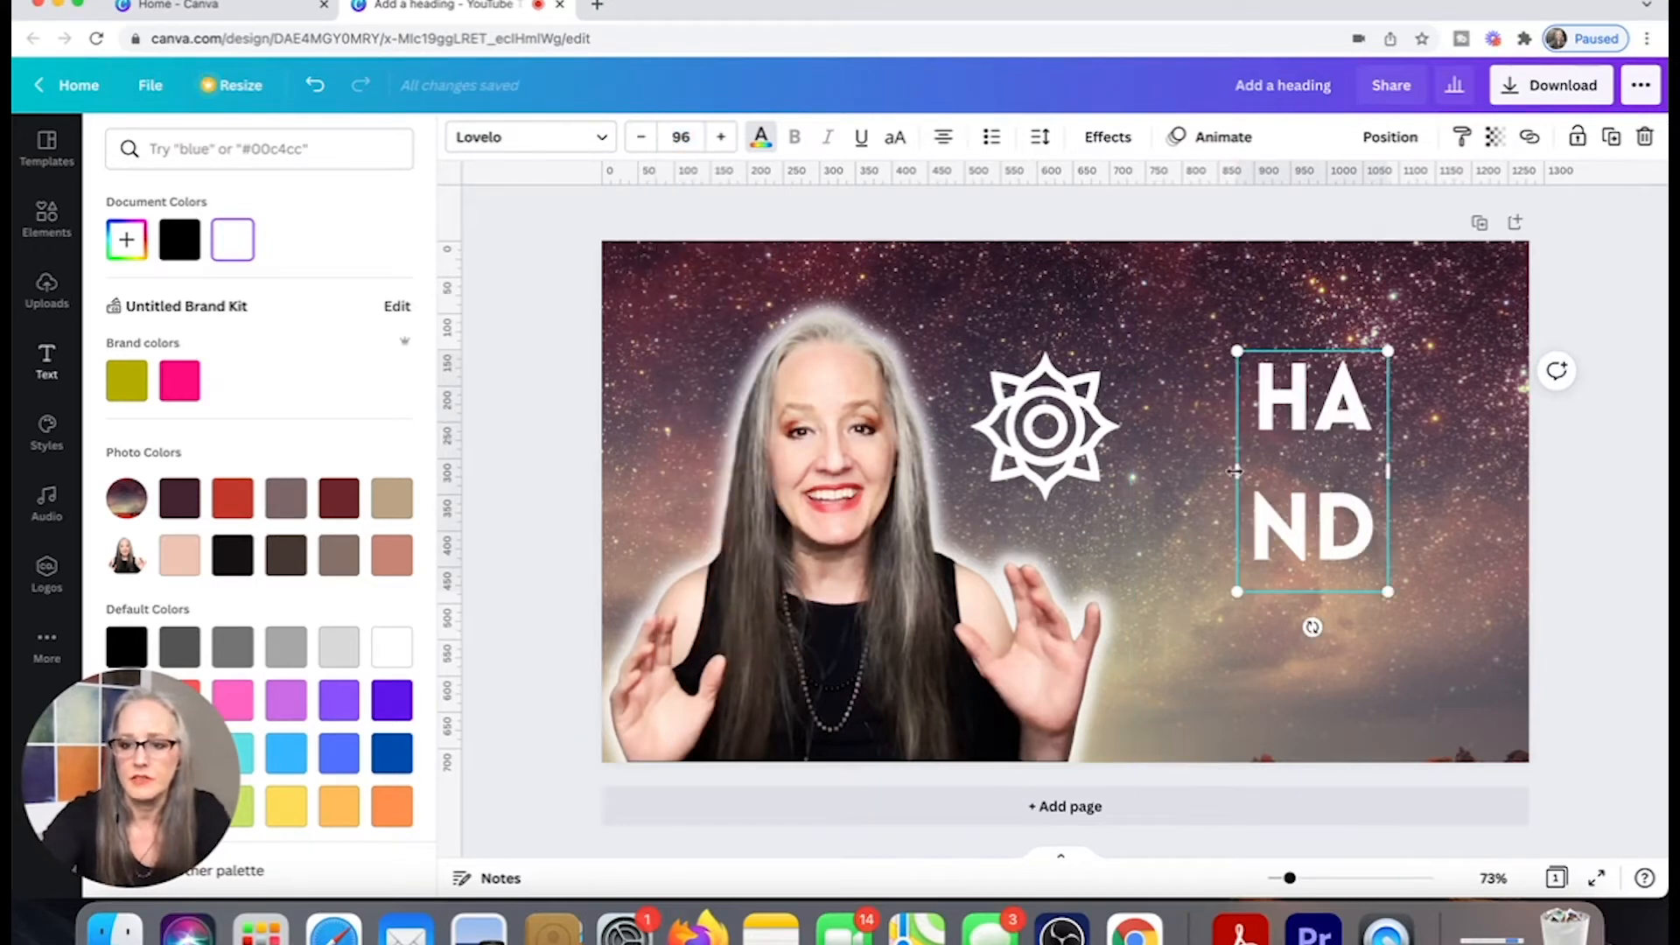
drag(1234, 471, 1111, 472)
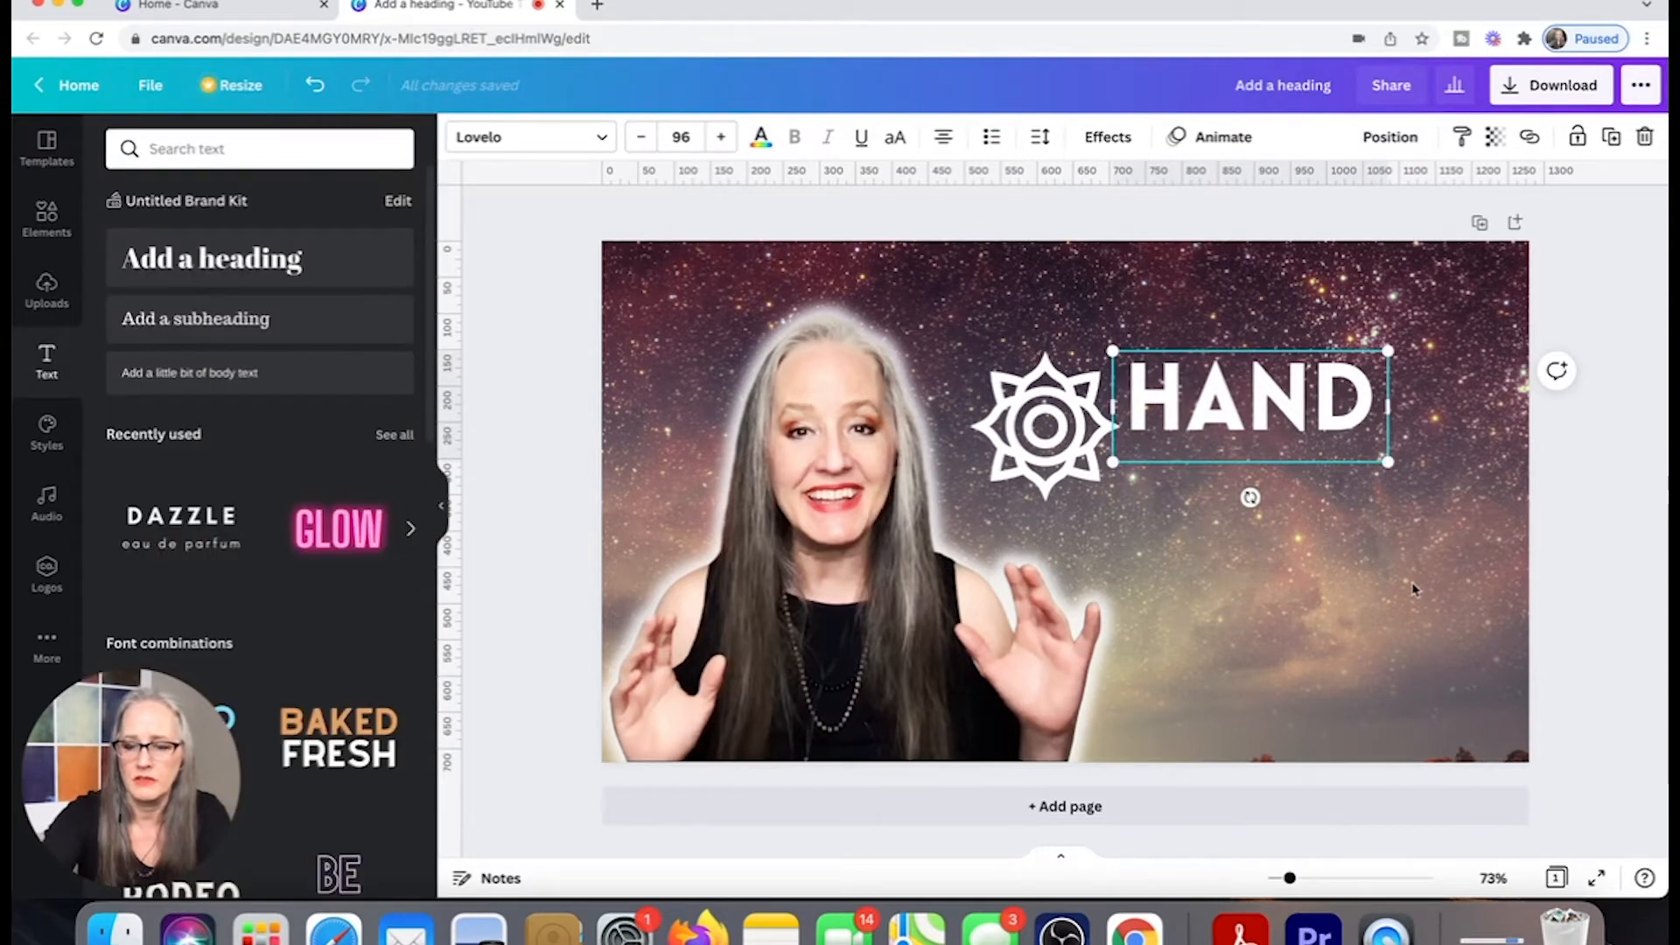
click(1414, 588)
drag(1287, 426, 1339, 360)
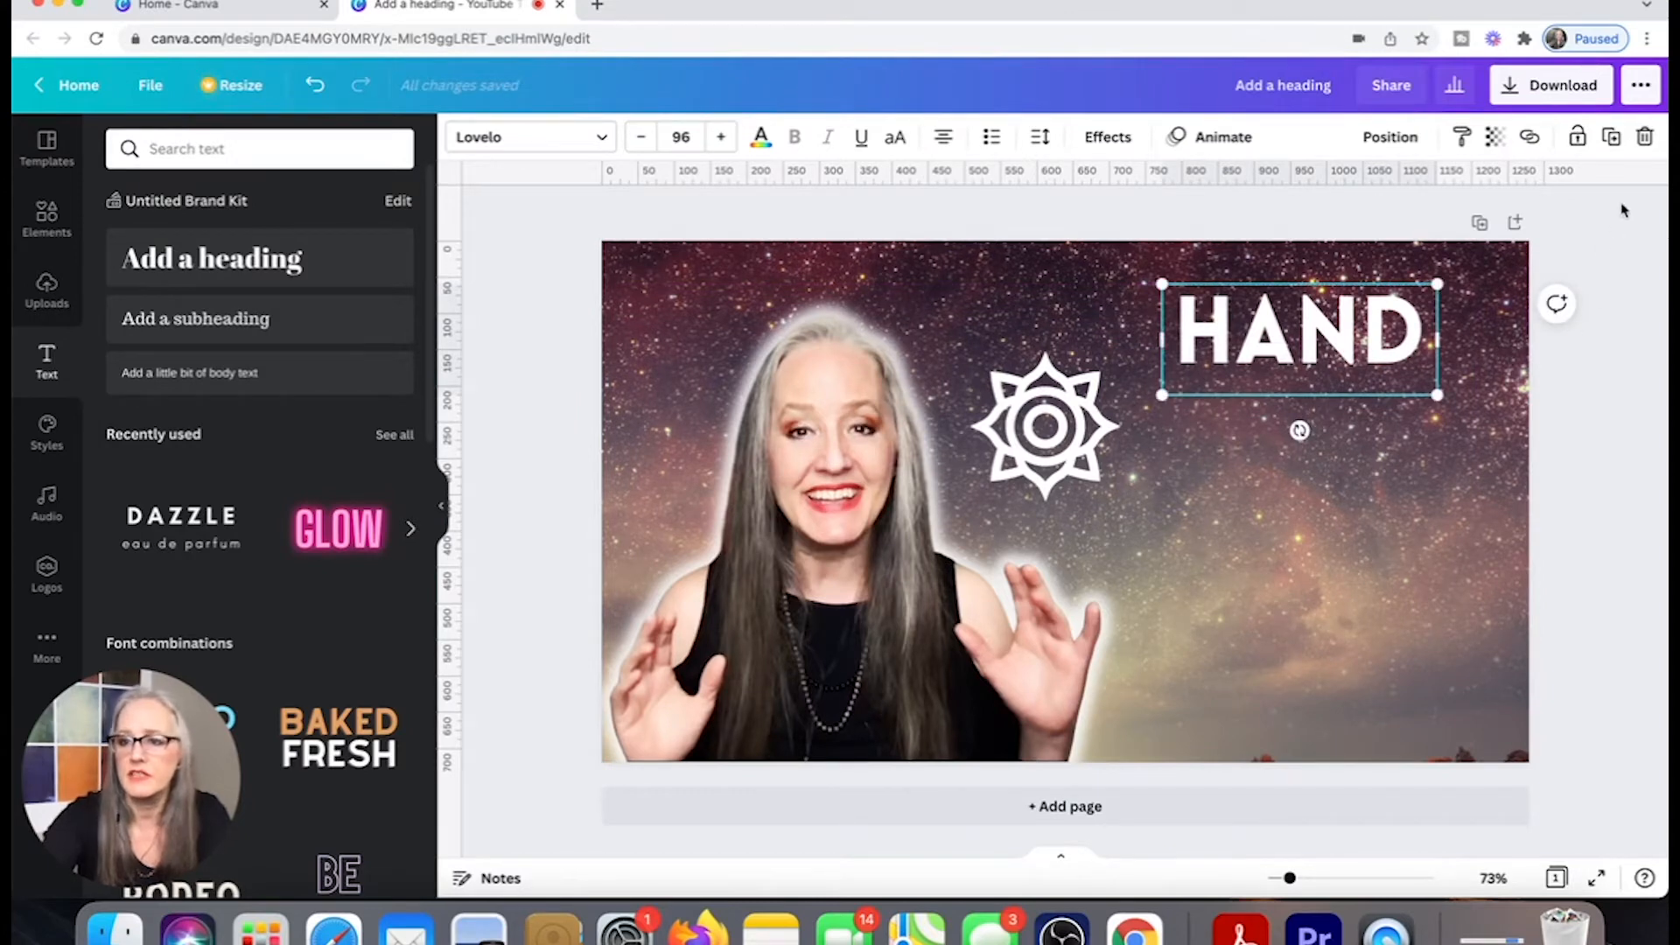
Duplicate the HAND heading below the original, change the copy's text to "CHAKRAS", and widen its box to fit one line.
click(1613, 138)
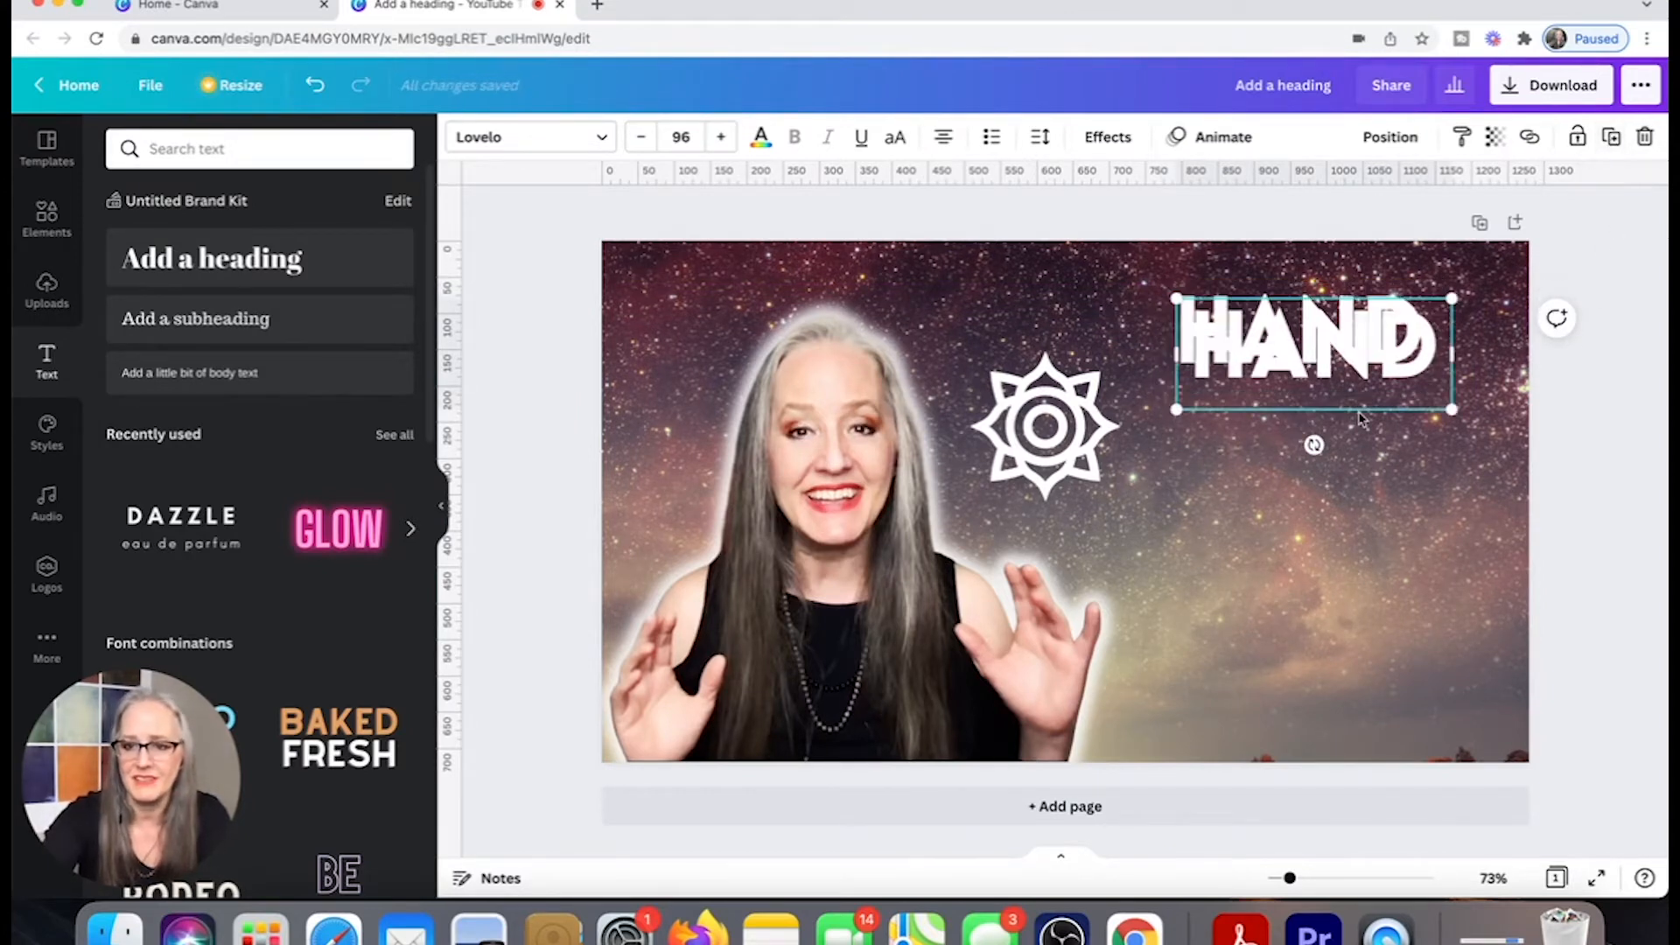
drag(1360, 404, 1339, 508)
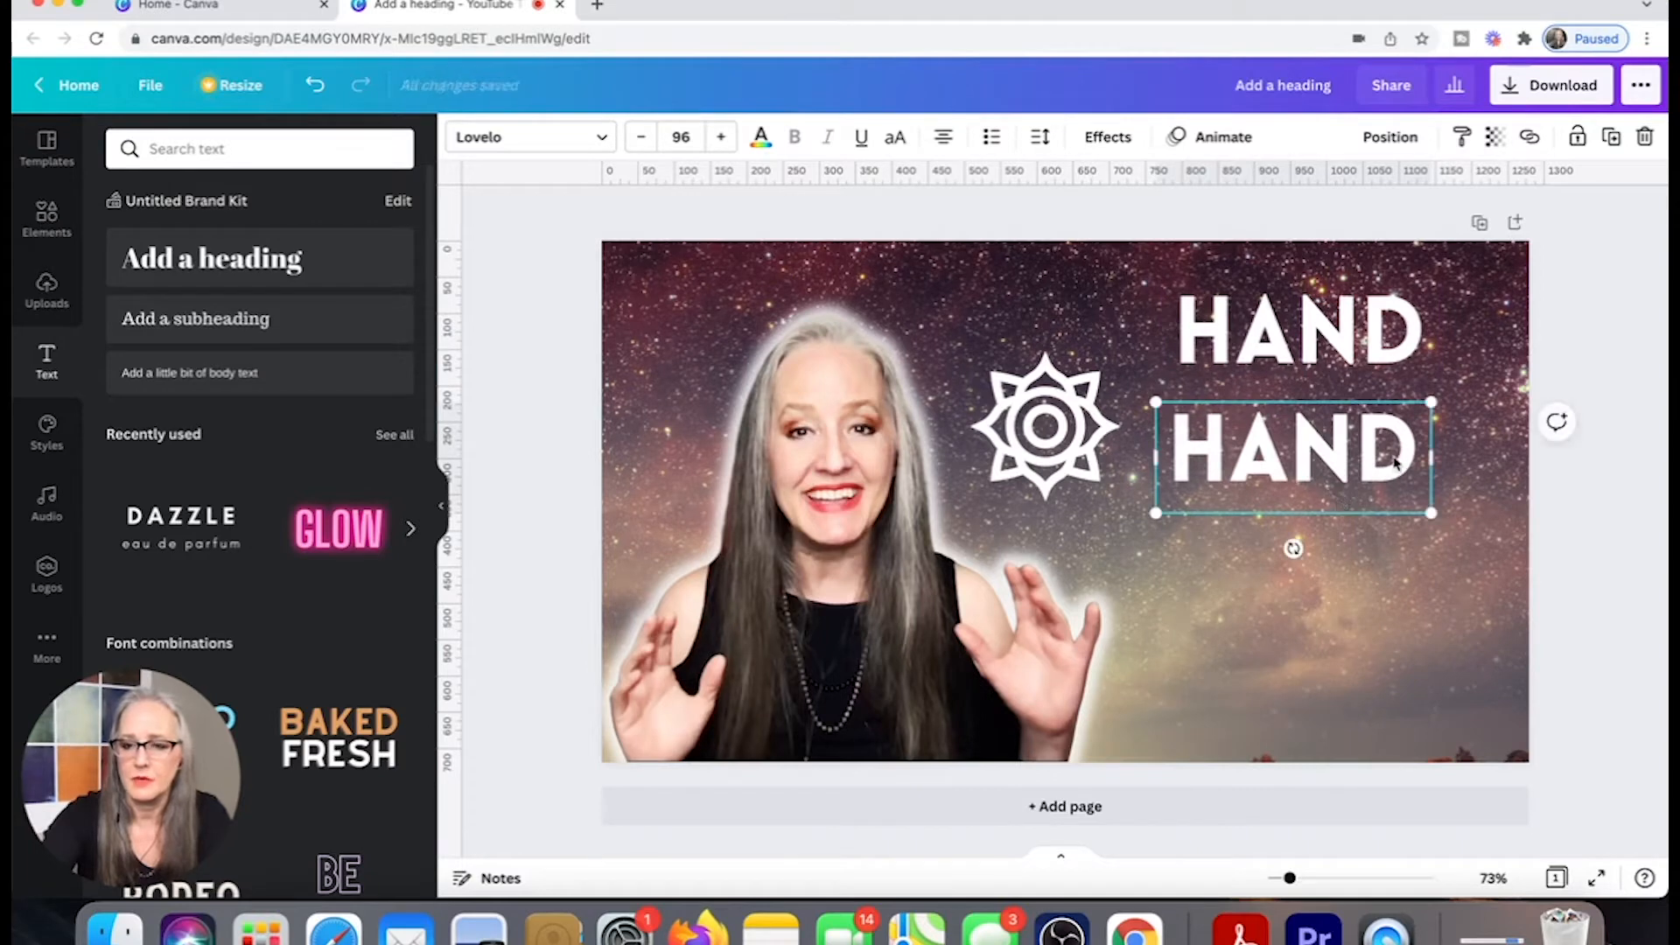
key(BackSpace)
key(BackSpace)
key(BackSpace)
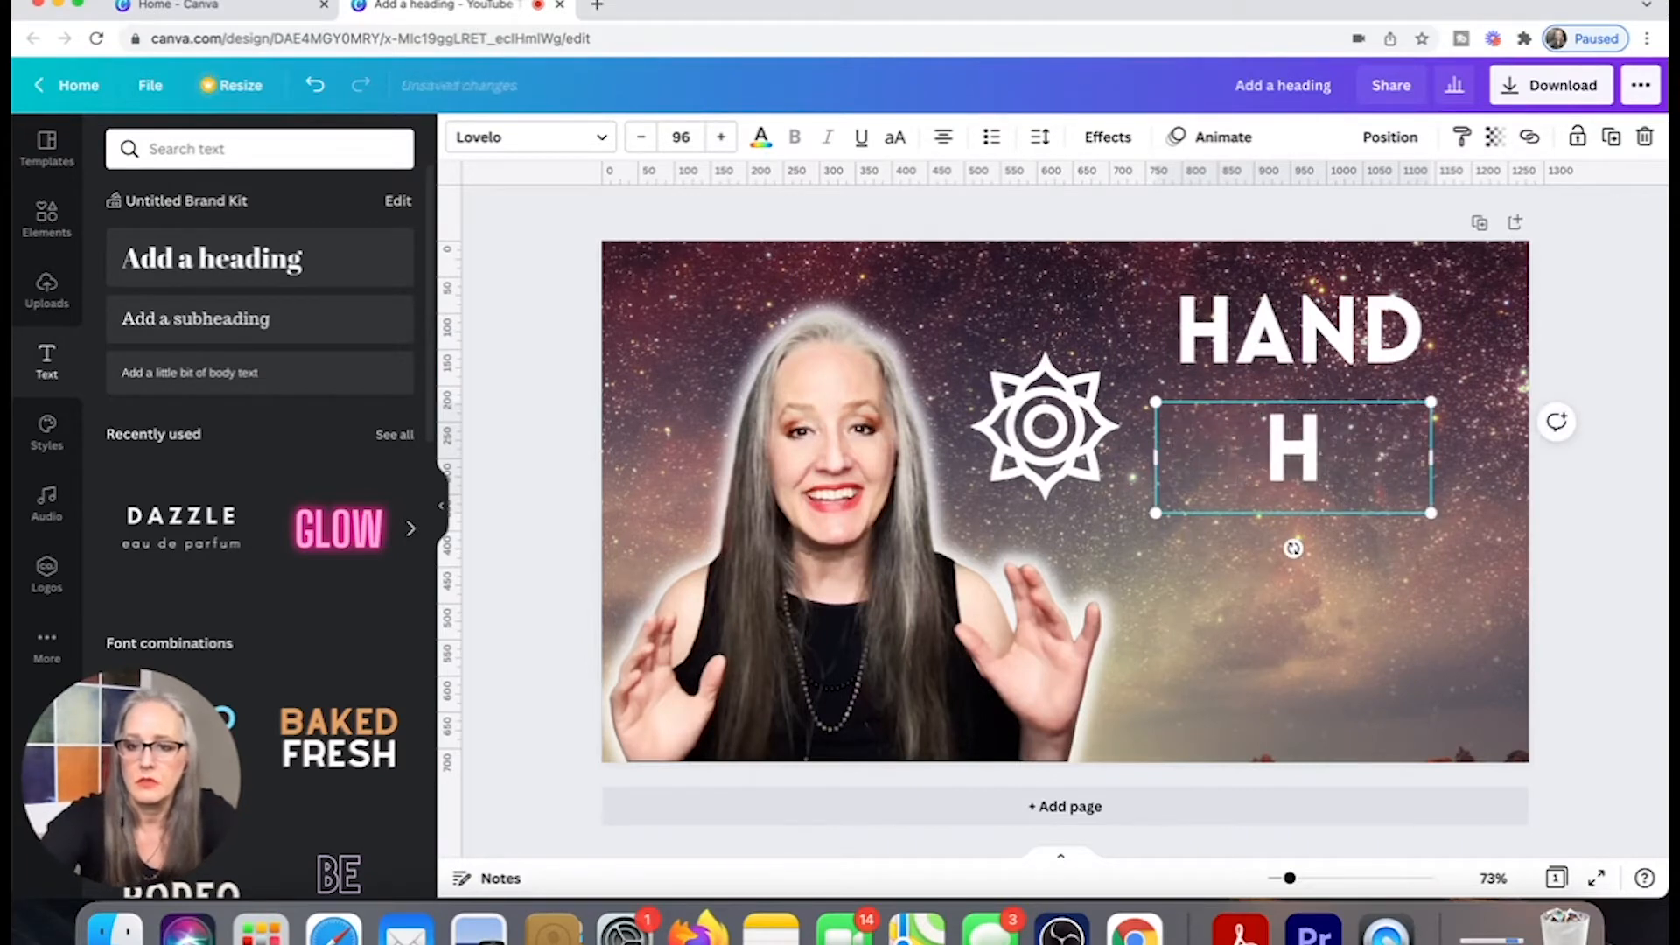
text(CHAKR)
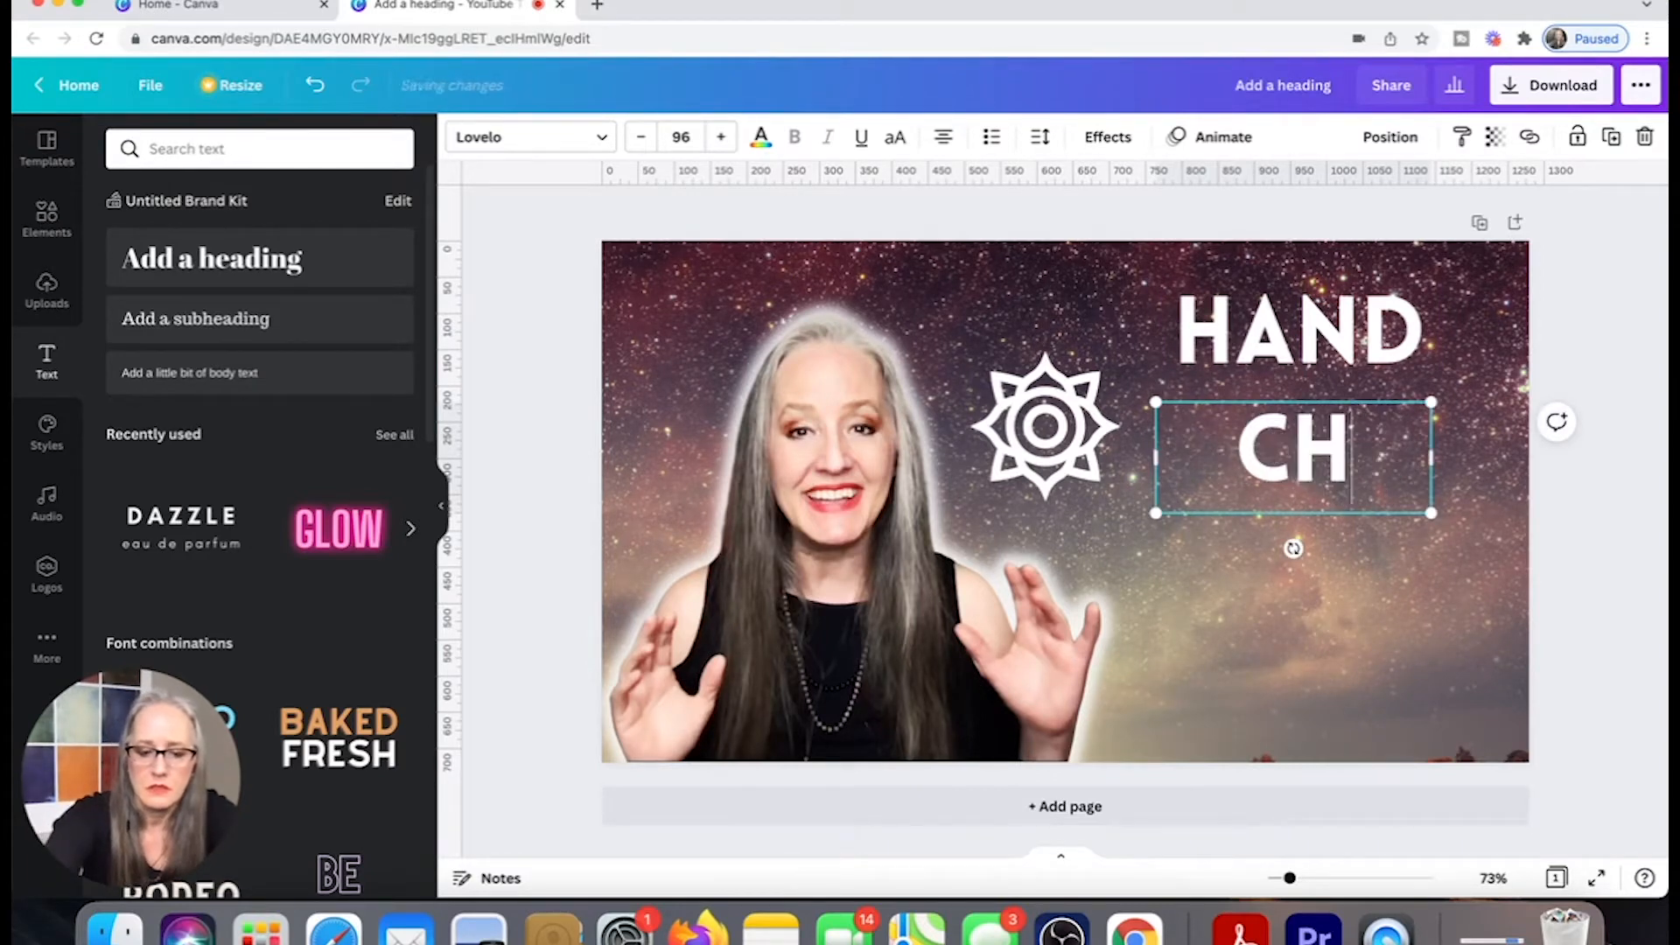
text(AS)
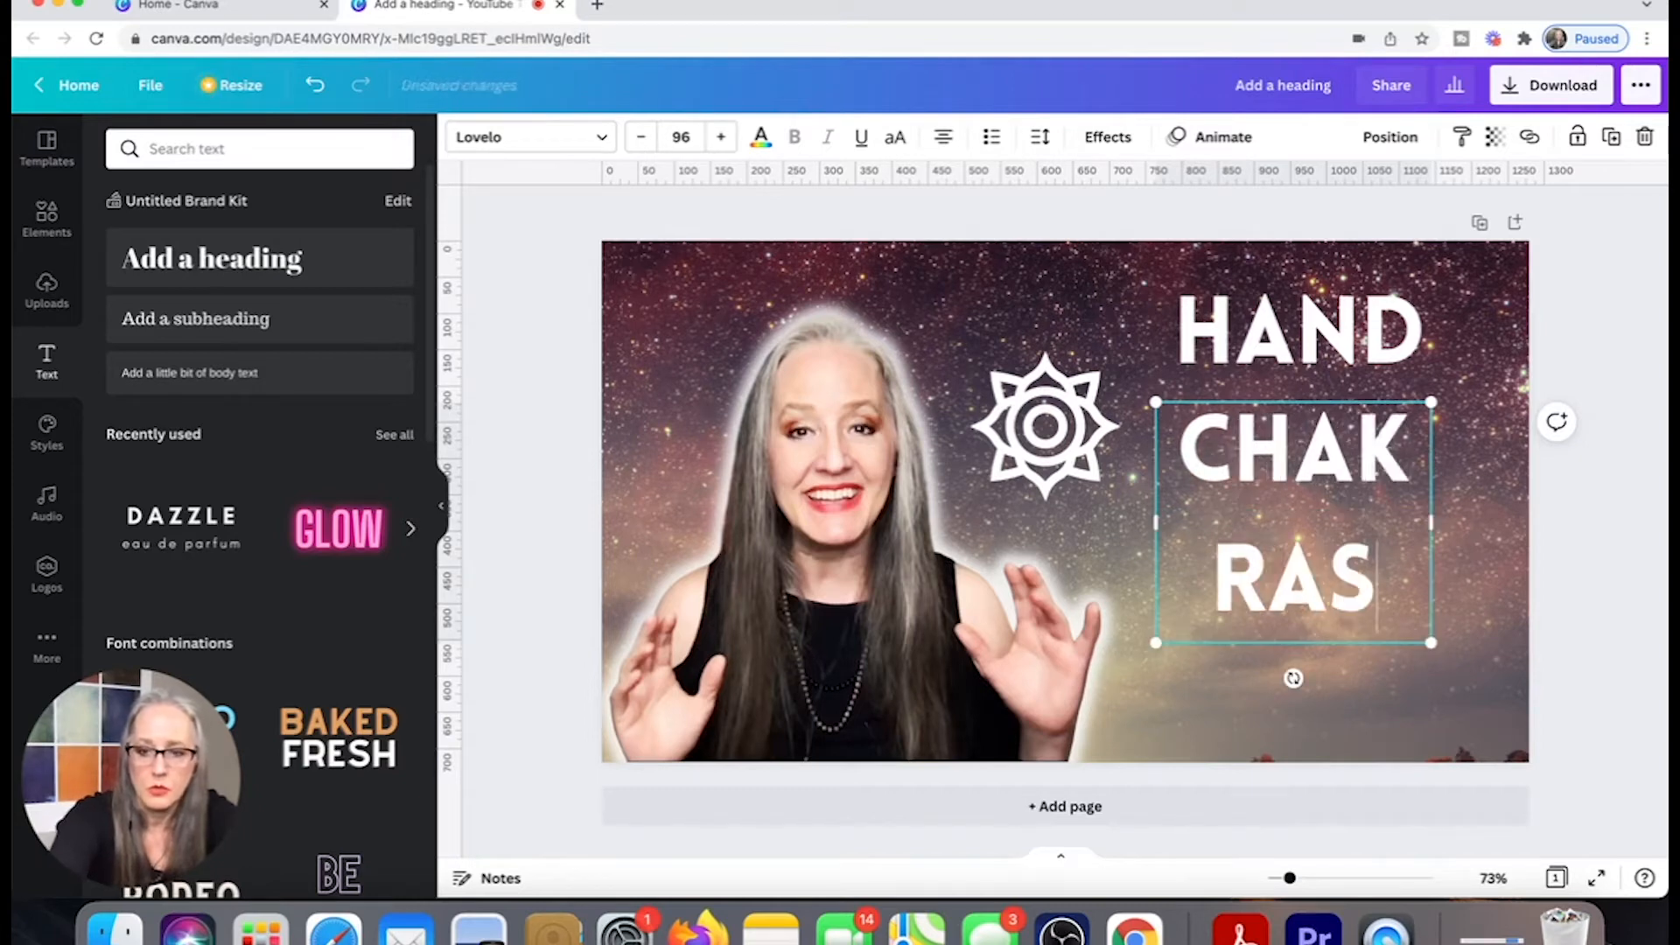
drag(1155, 523, 1008, 490)
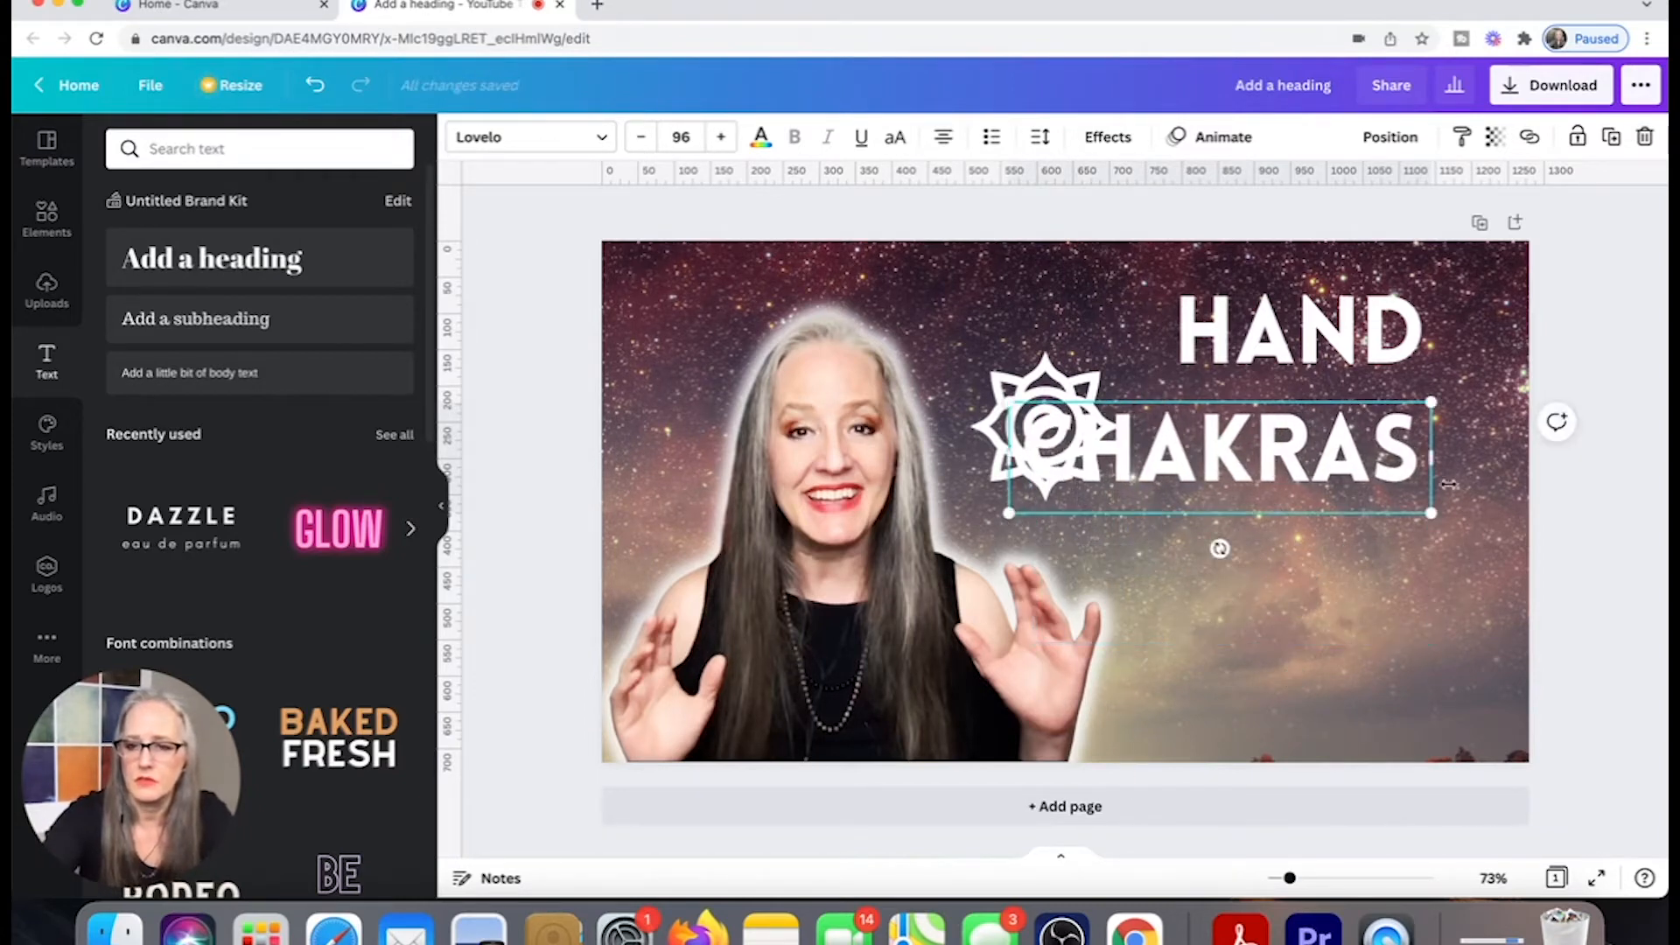
Move the white eight-pointed symbol beneath the headings and center HAND above CHAKRAS.
drag(1036, 370, 977, 270)
drag(1349, 350, 1318, 356)
drag(1225, 466, 1262, 455)
drag(966, 327, 1263, 612)
drag(1253, 426, 1235, 426)
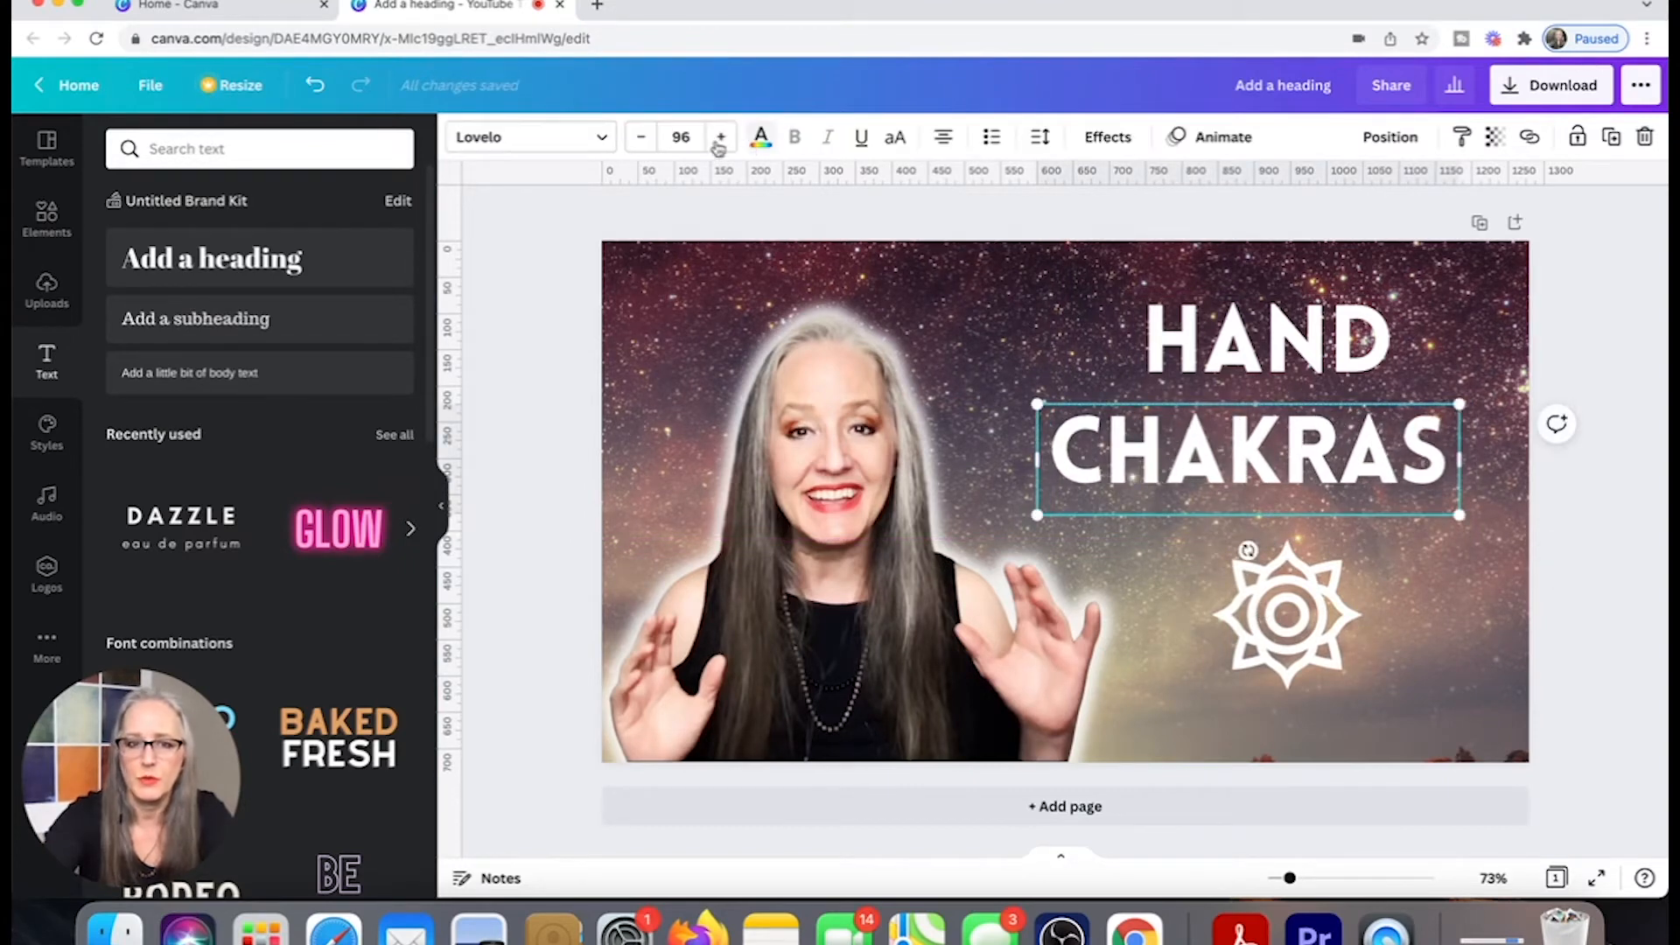
Enlarge the CHAKRAS heading to size 120, widen its box to one line, and position it between HAND and the symbol.
click(684, 133)
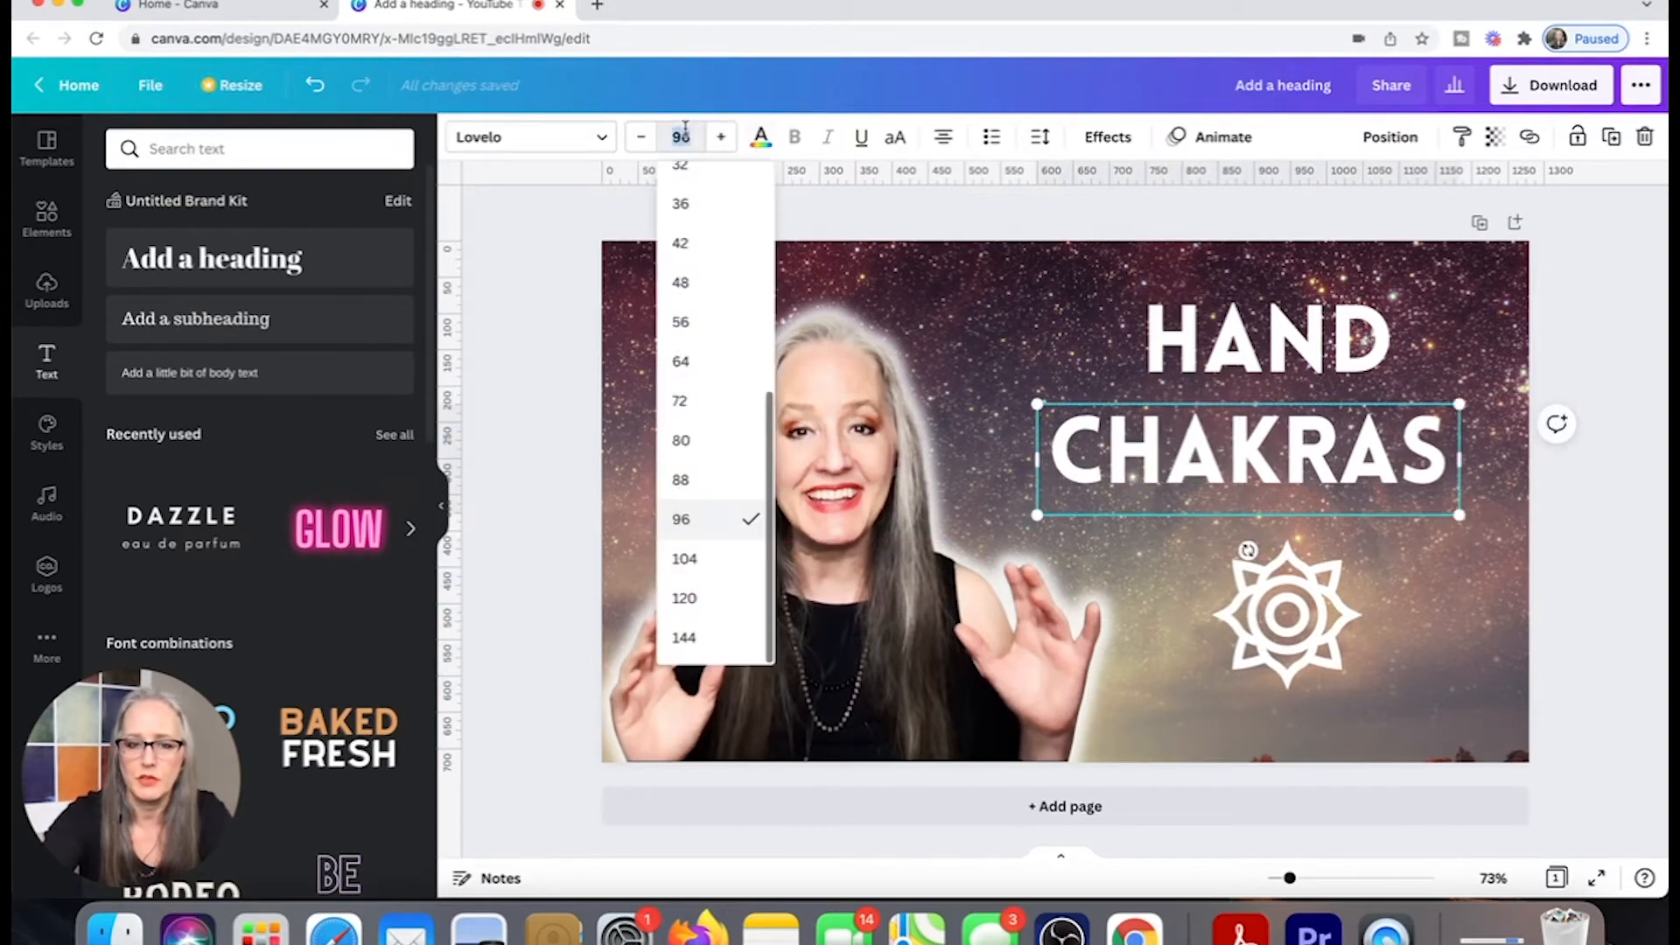
click(713, 601)
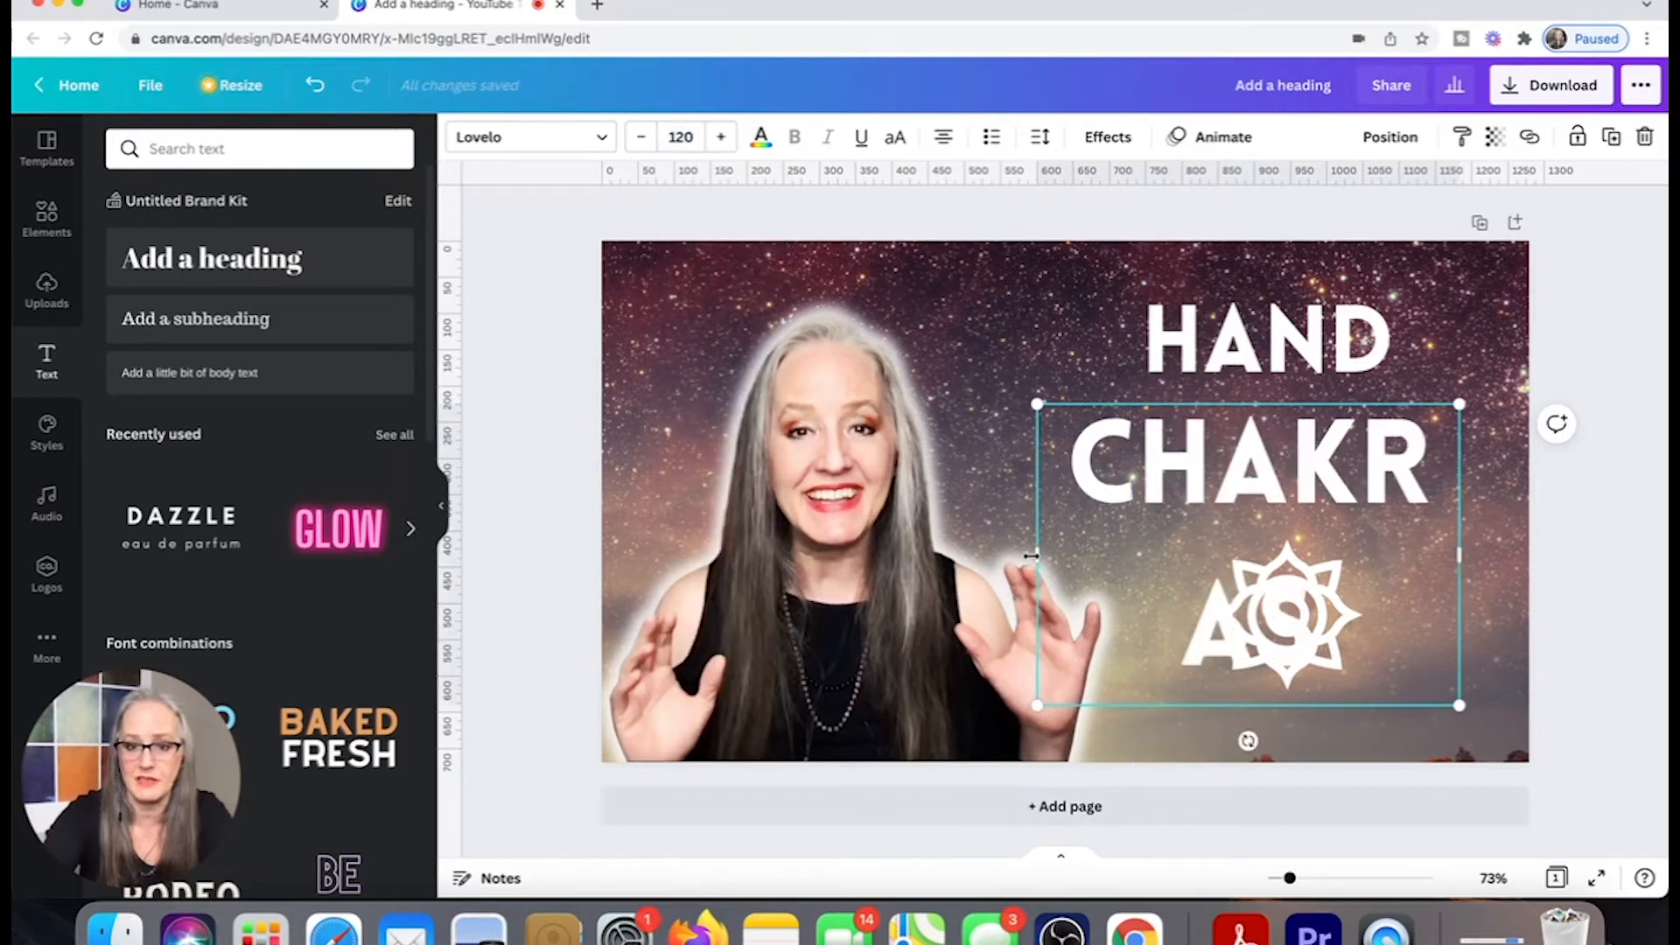
drag(1039, 560, 941, 542)
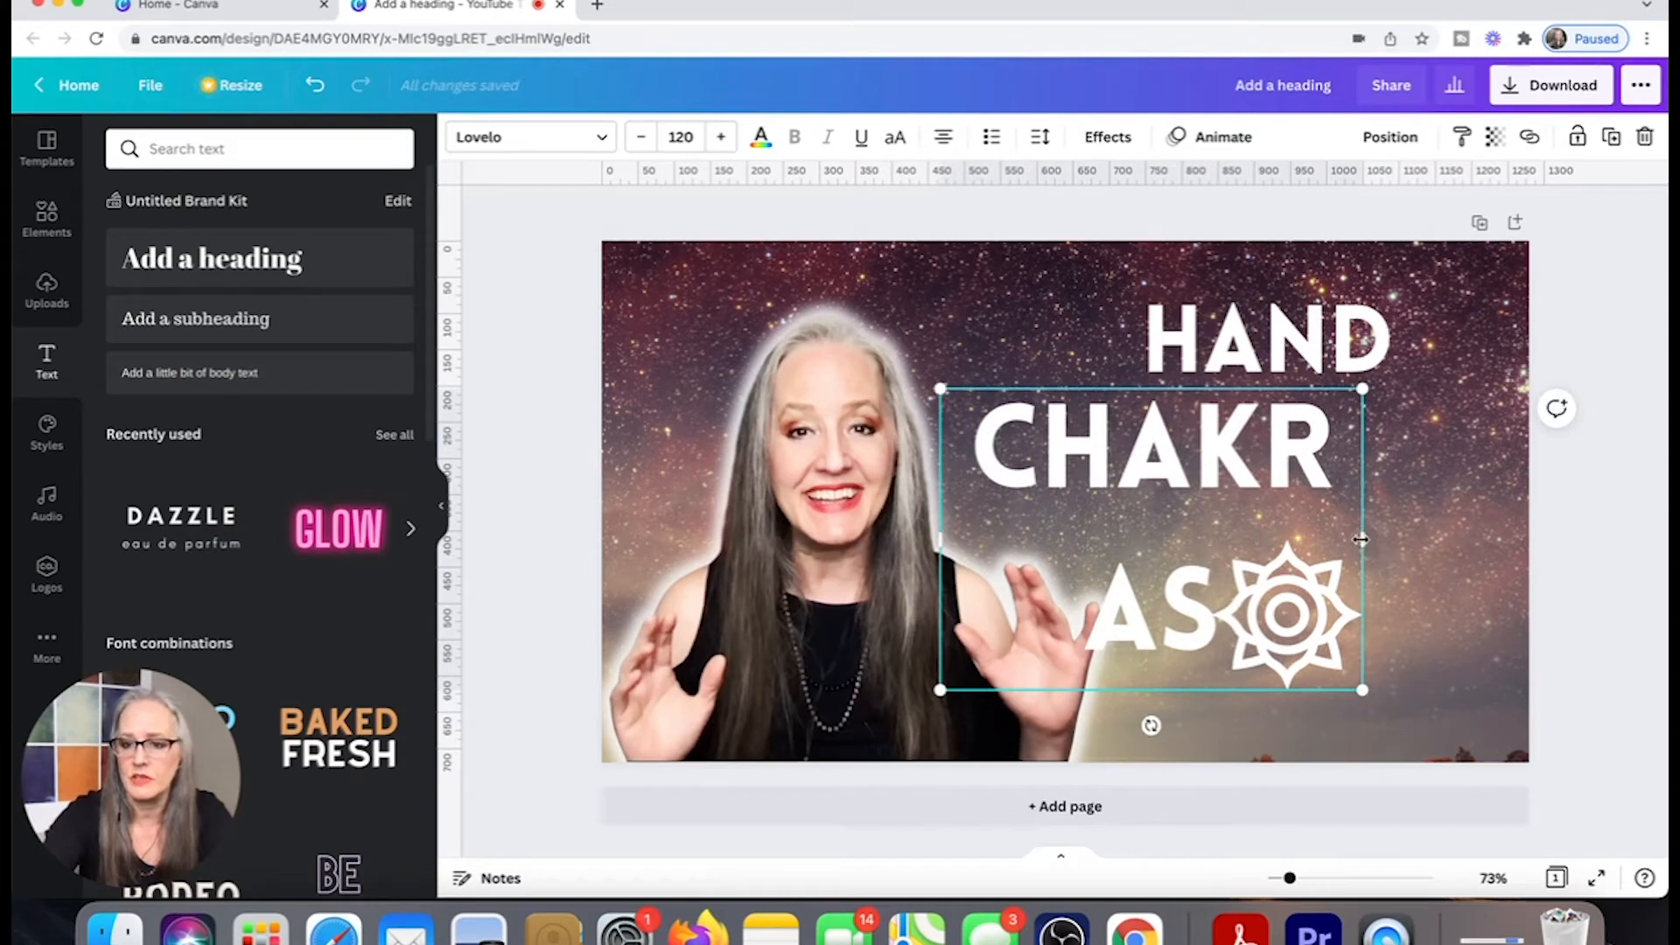
drag(1413, 531, 1478, 536)
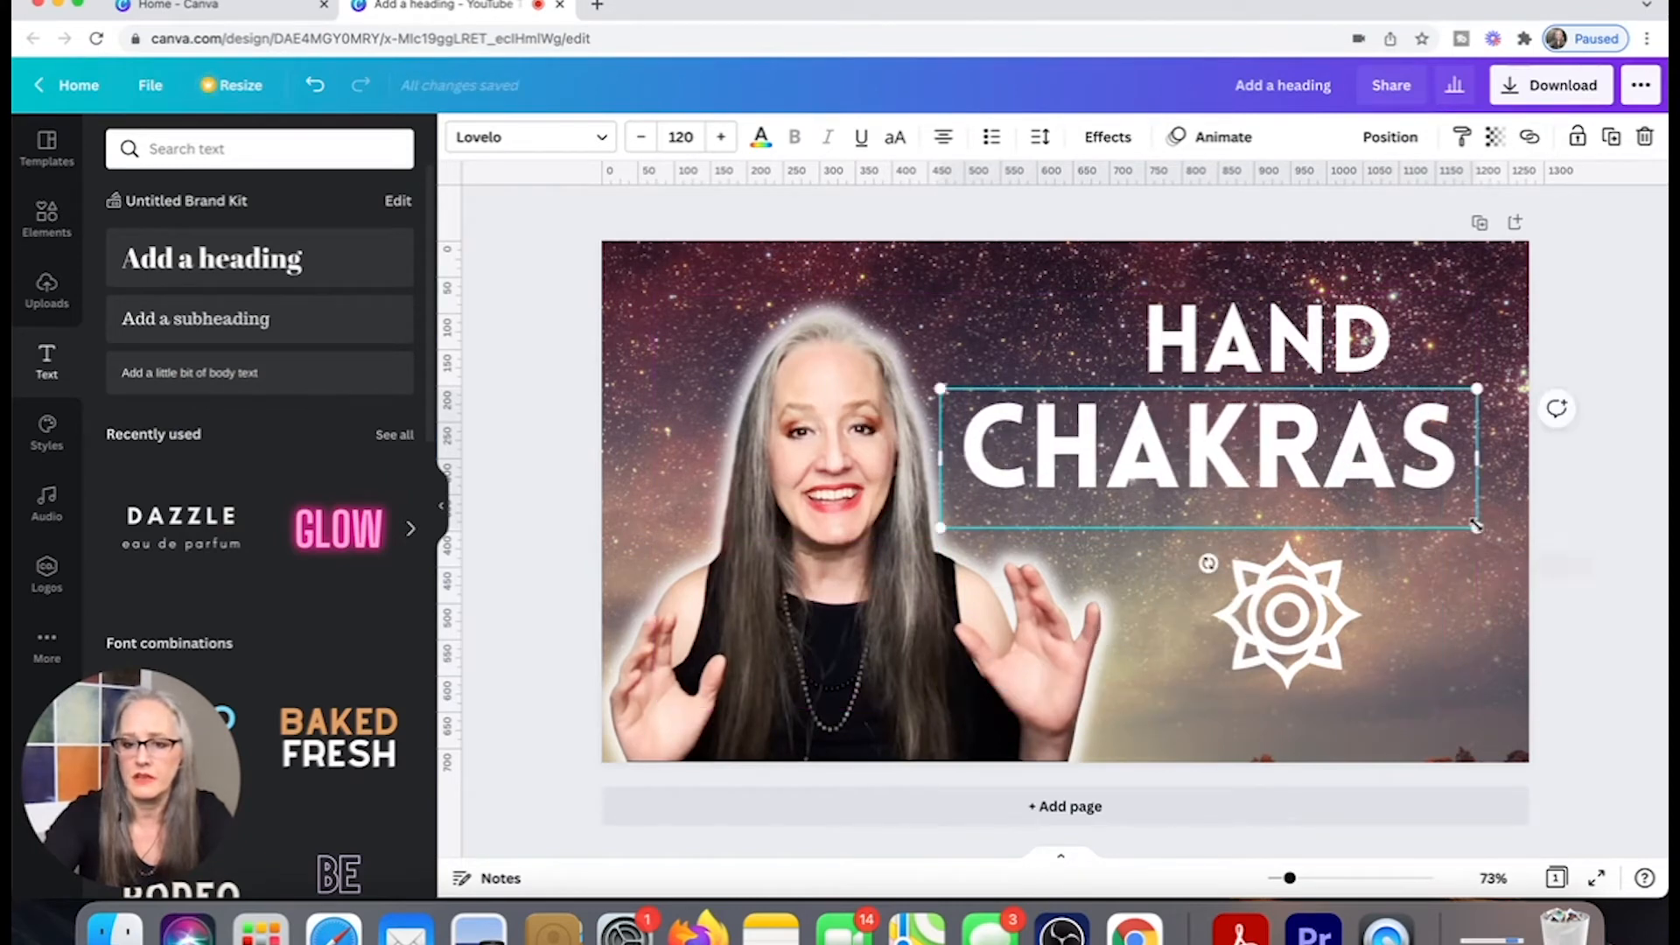
click(990, 294)
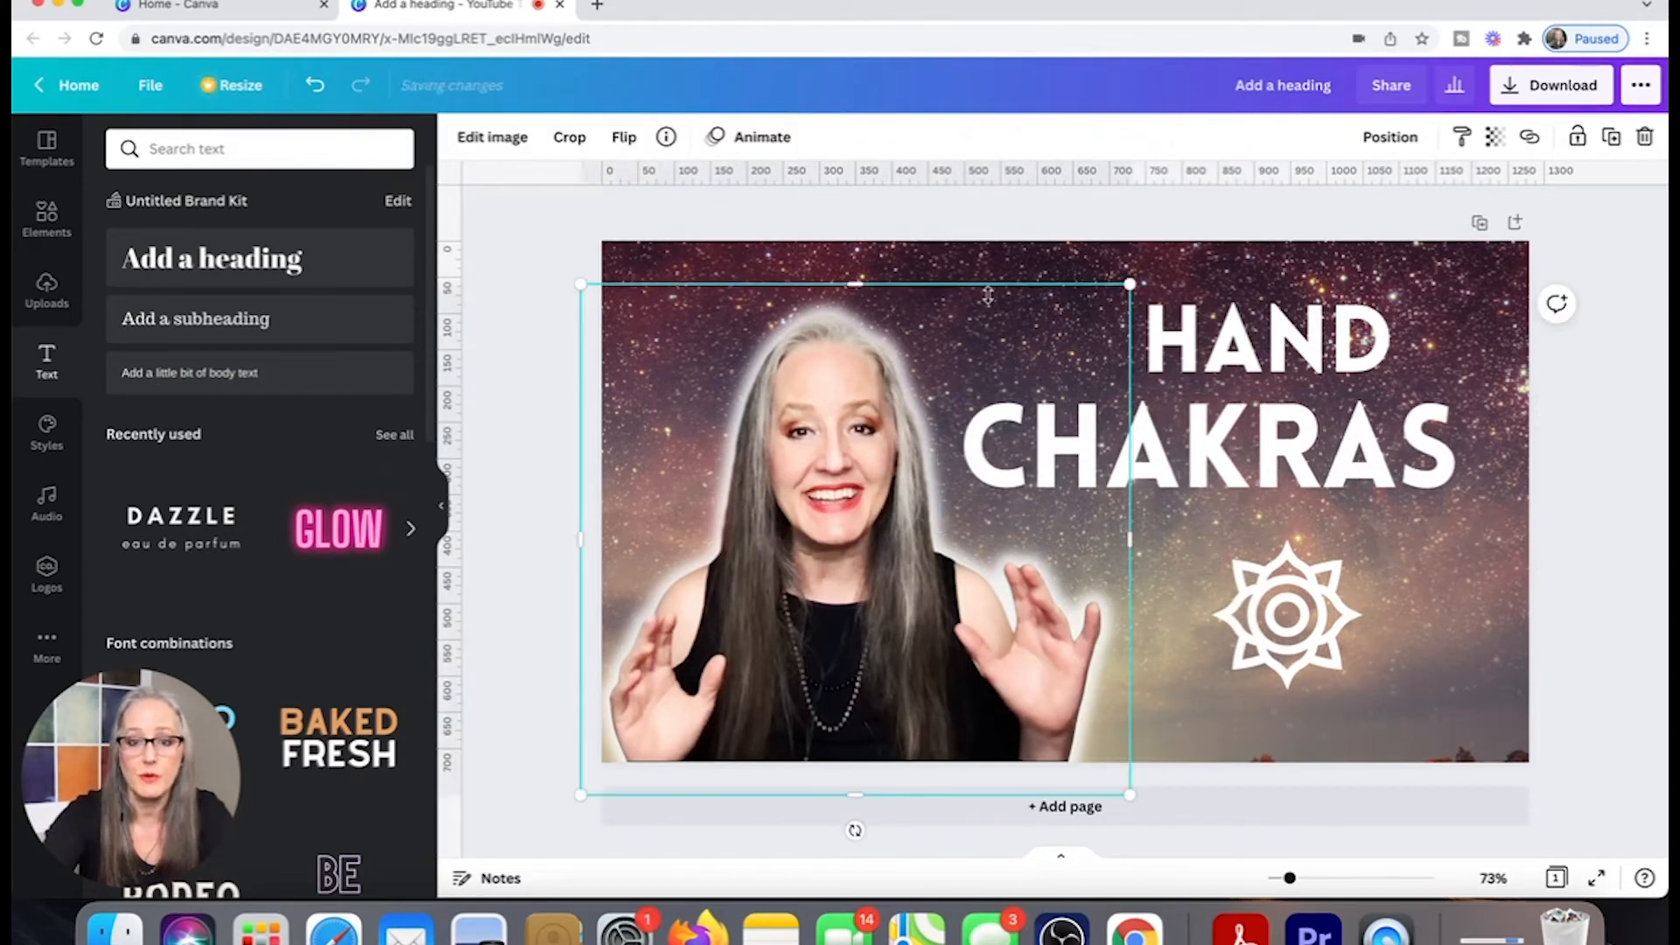
drag(1270, 475, 1303, 496)
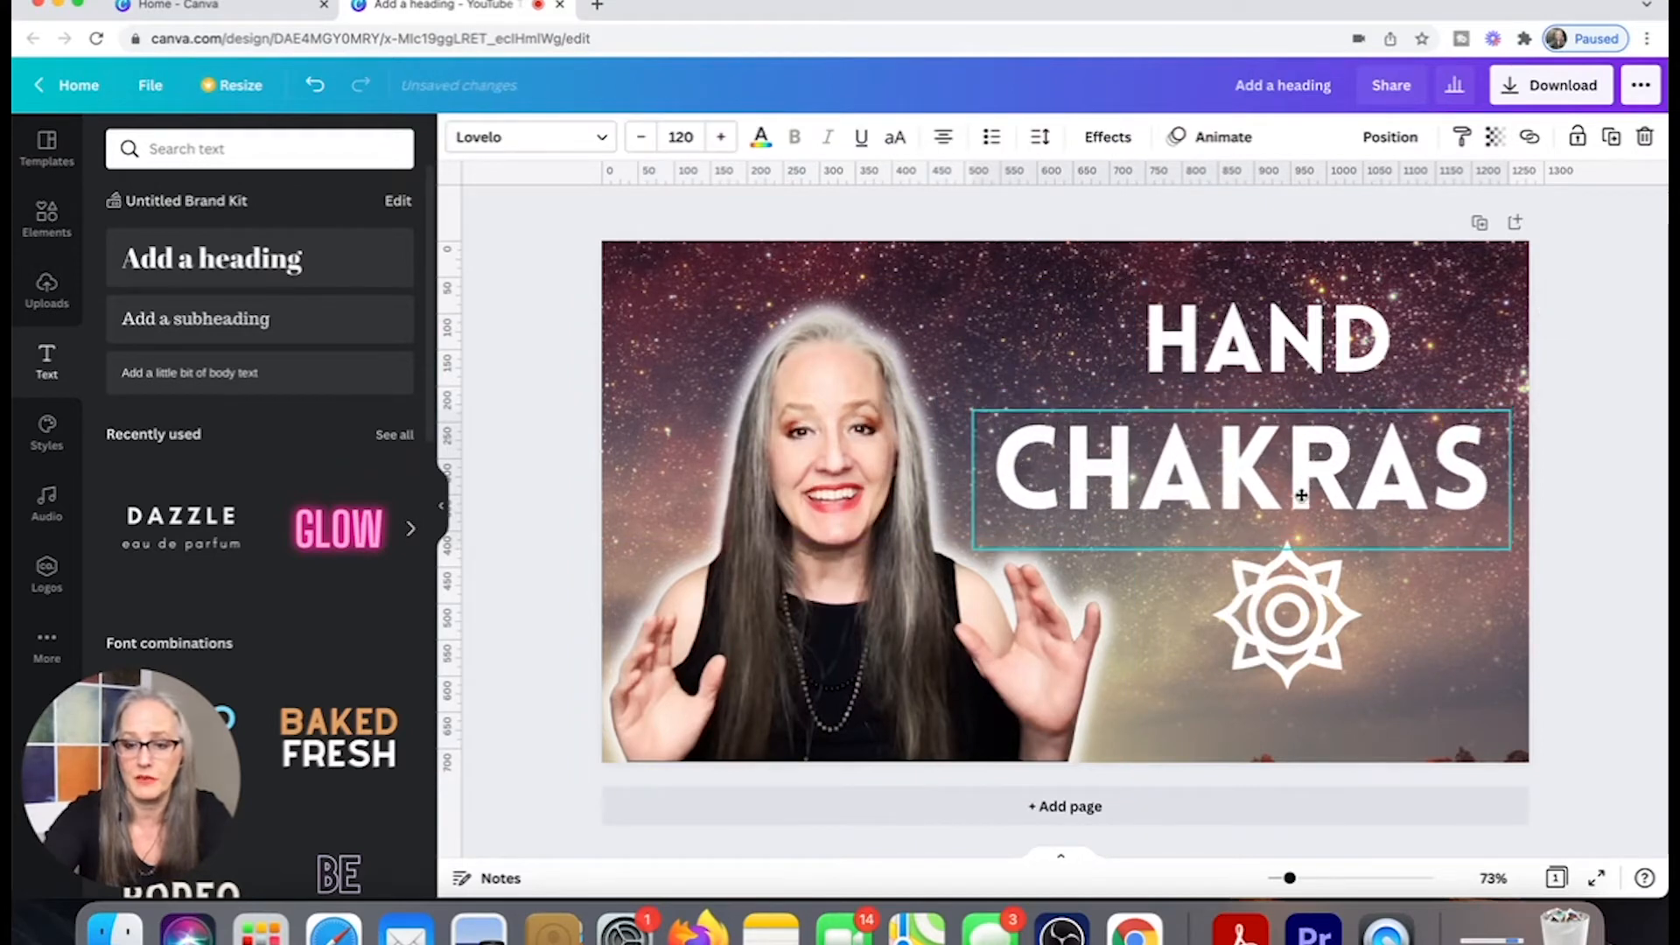
Enlarge the HAND heading to size 120, widen its box to one line, and center it above CHAKRAS.
click(1289, 346)
click(688, 129)
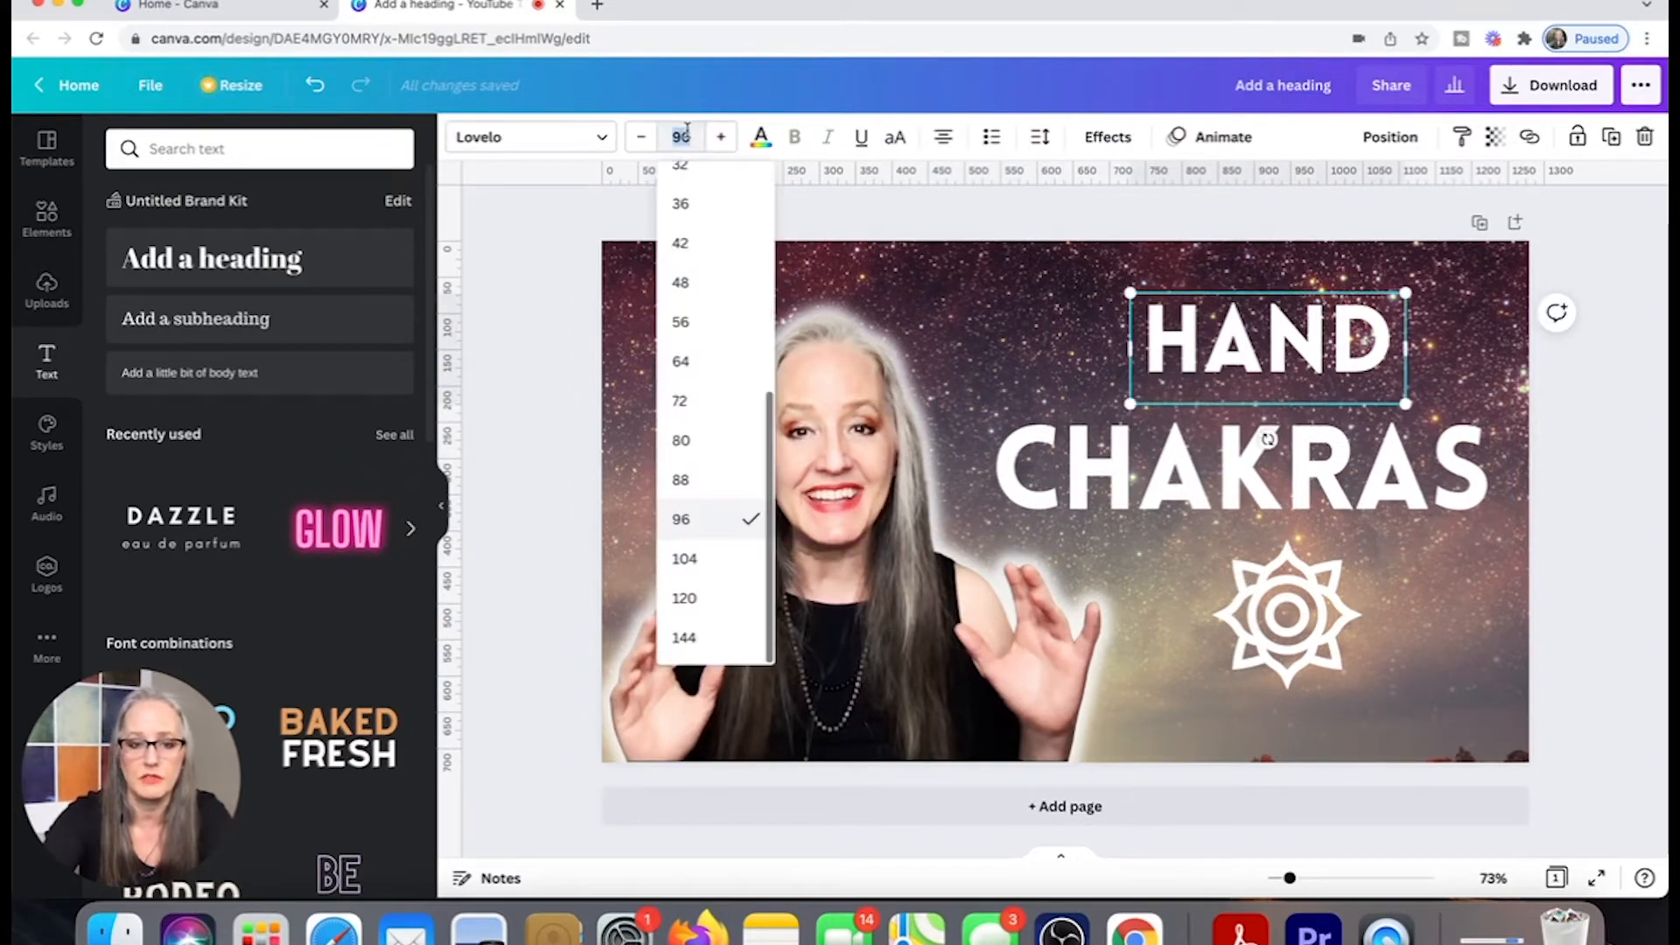
click(705, 599)
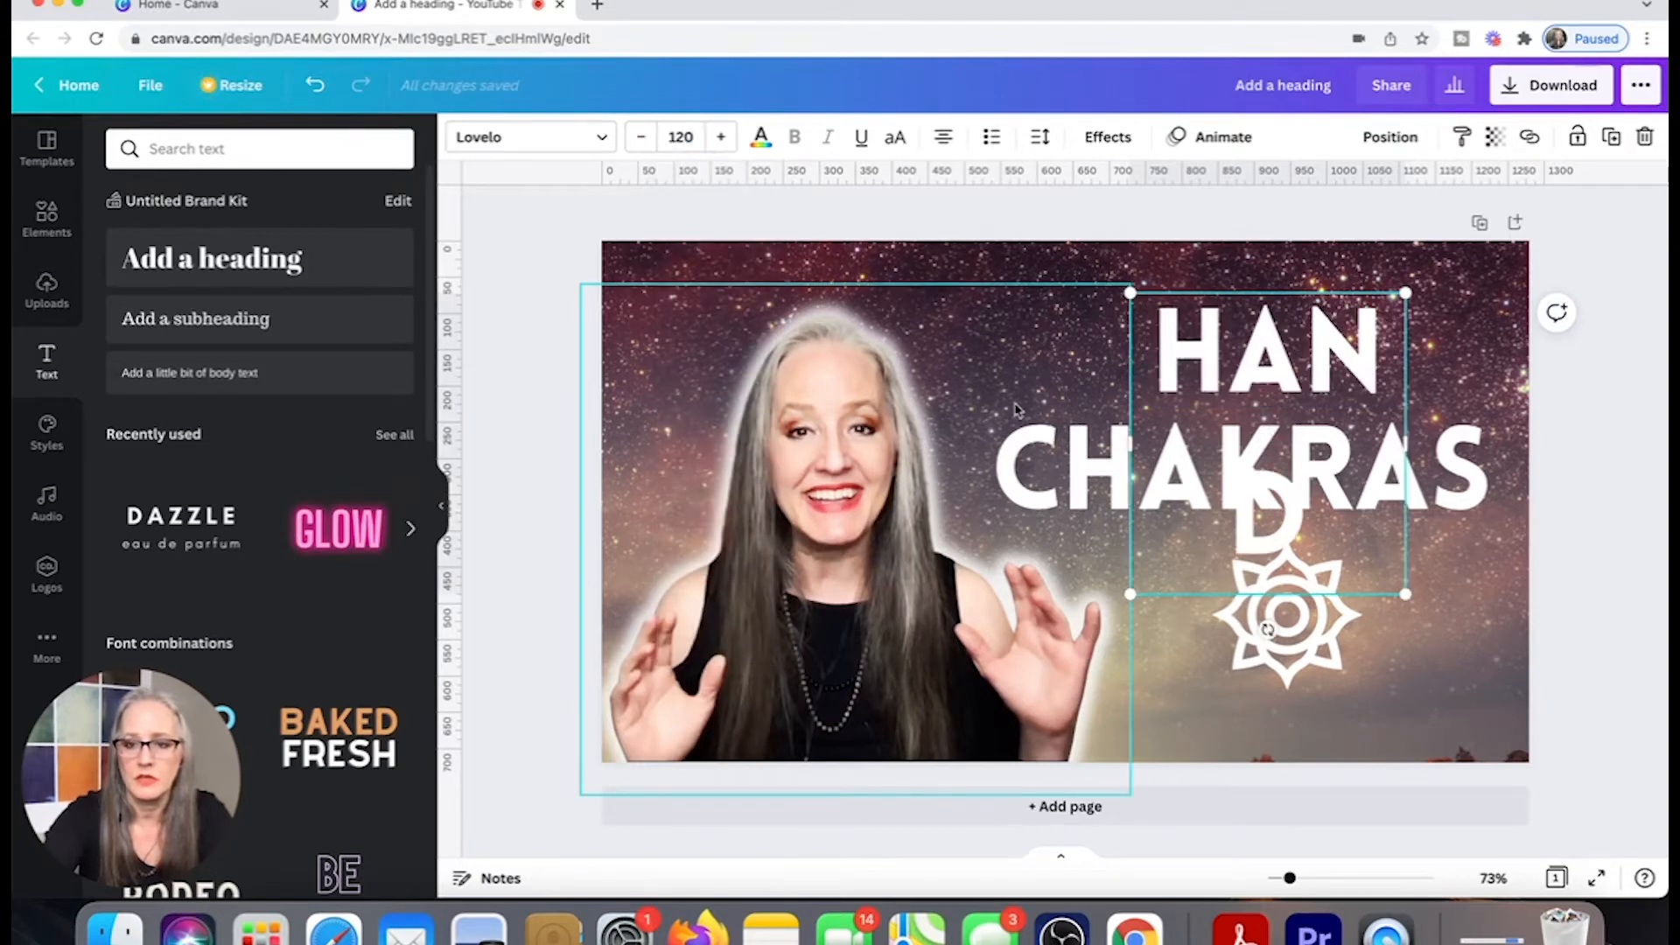
drag(1129, 442, 995, 444)
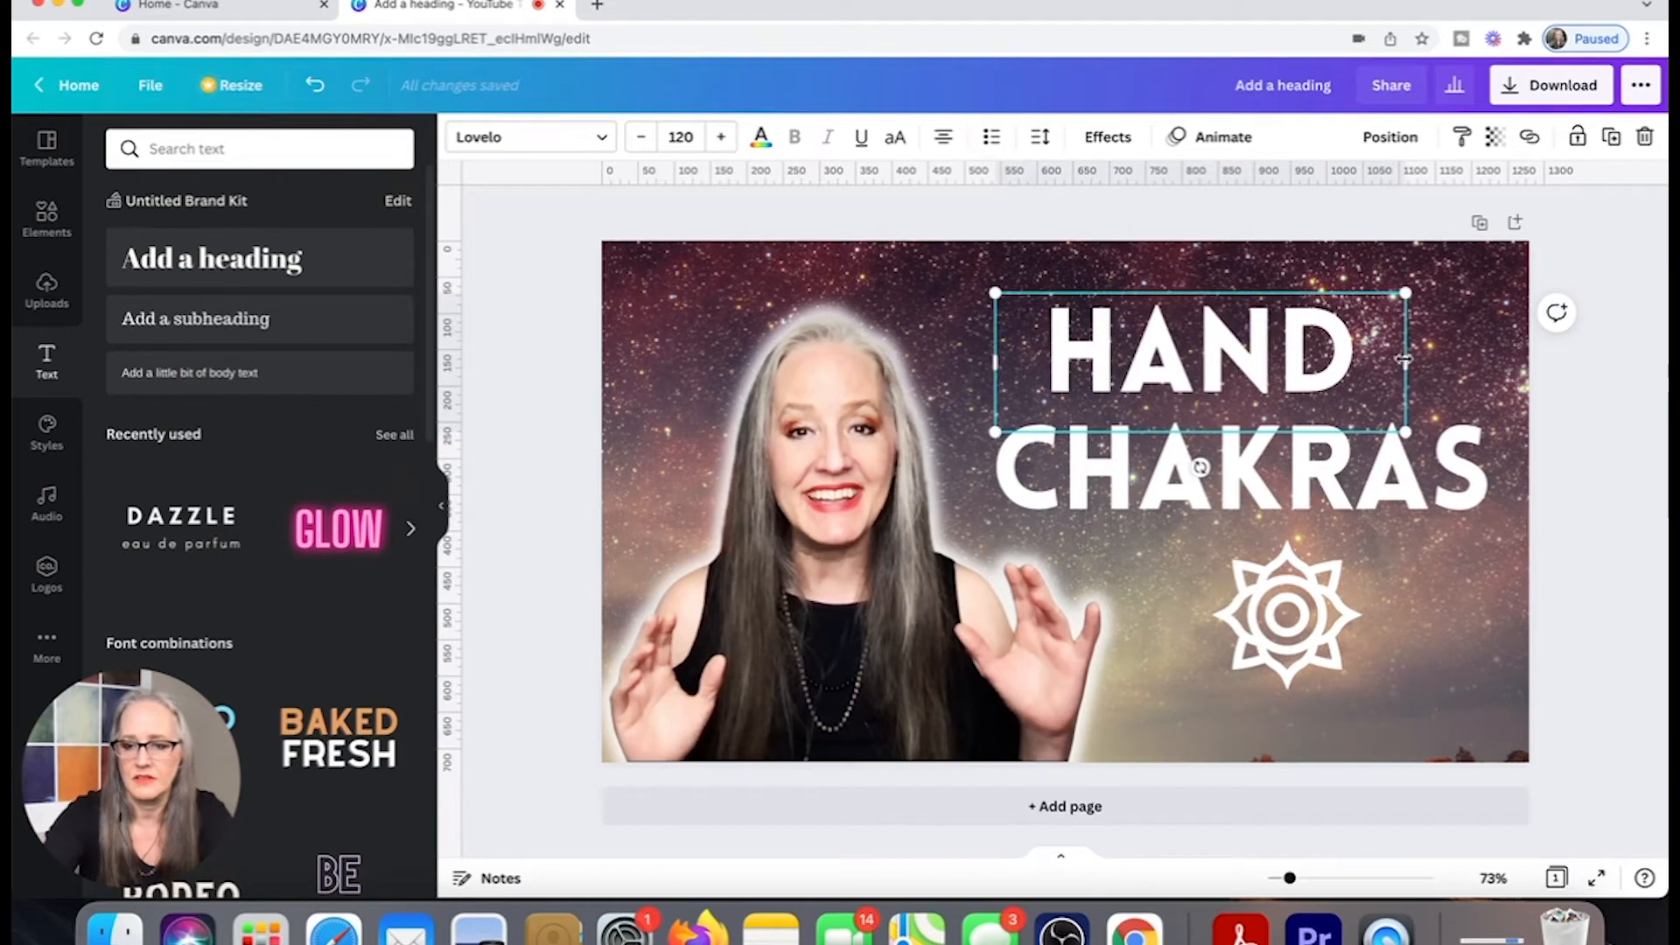
drag(1403, 359, 1419, 360)
drag(1228, 344, 1254, 349)
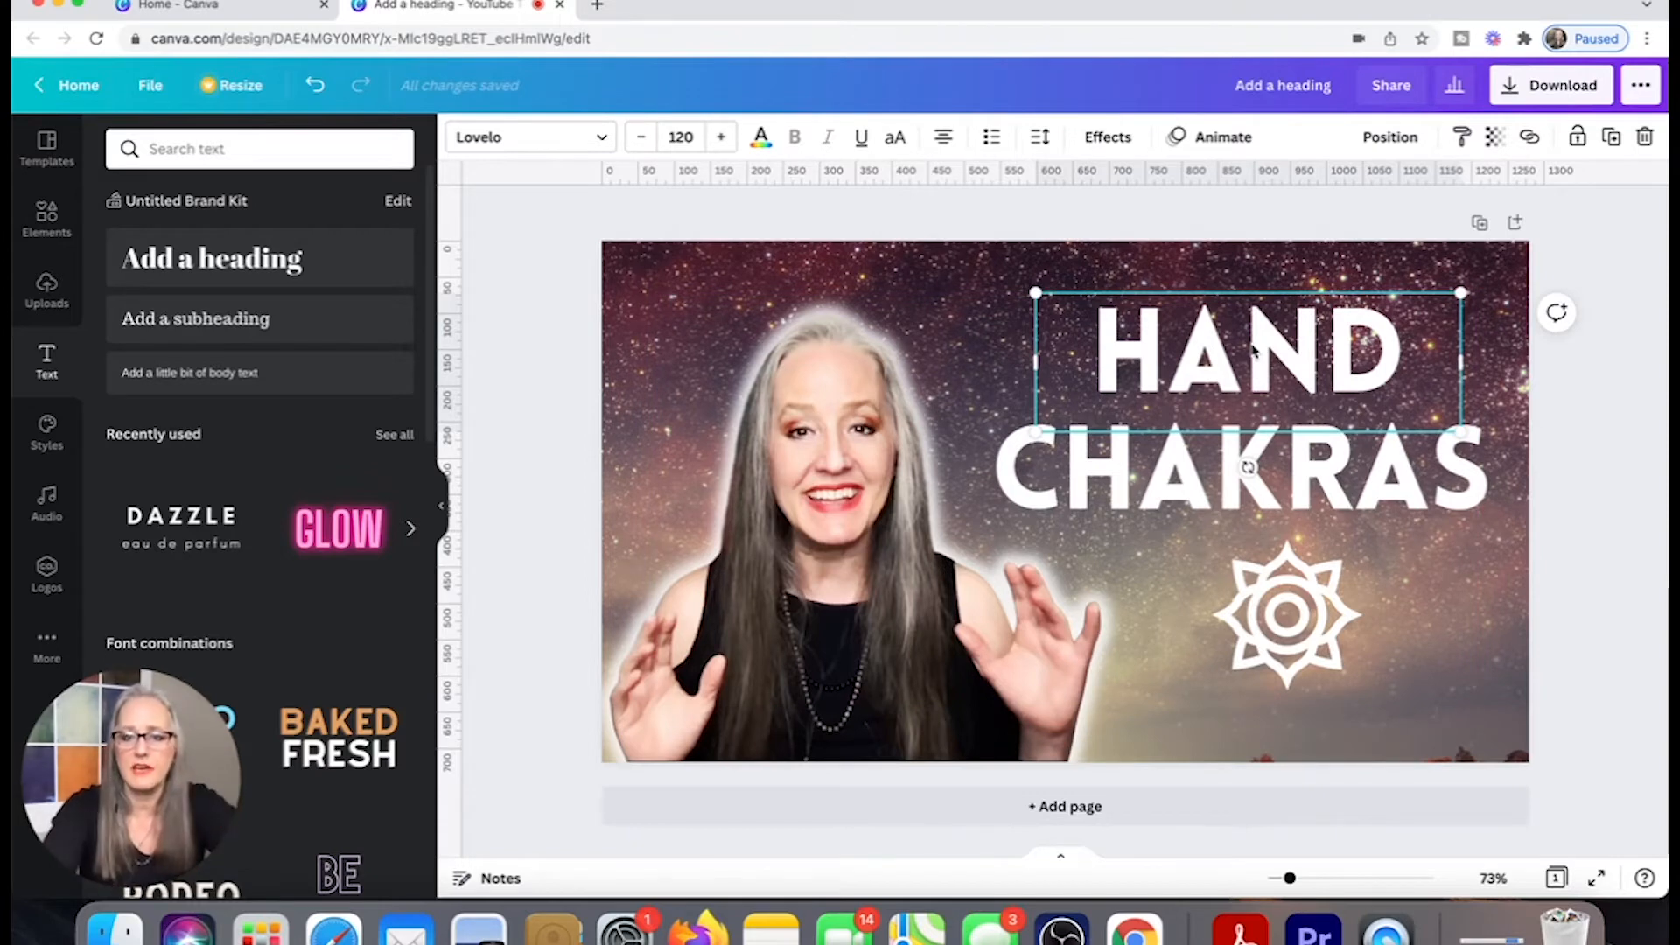
Set the letter spacing of the HAND heading to 7.
click(1039, 137)
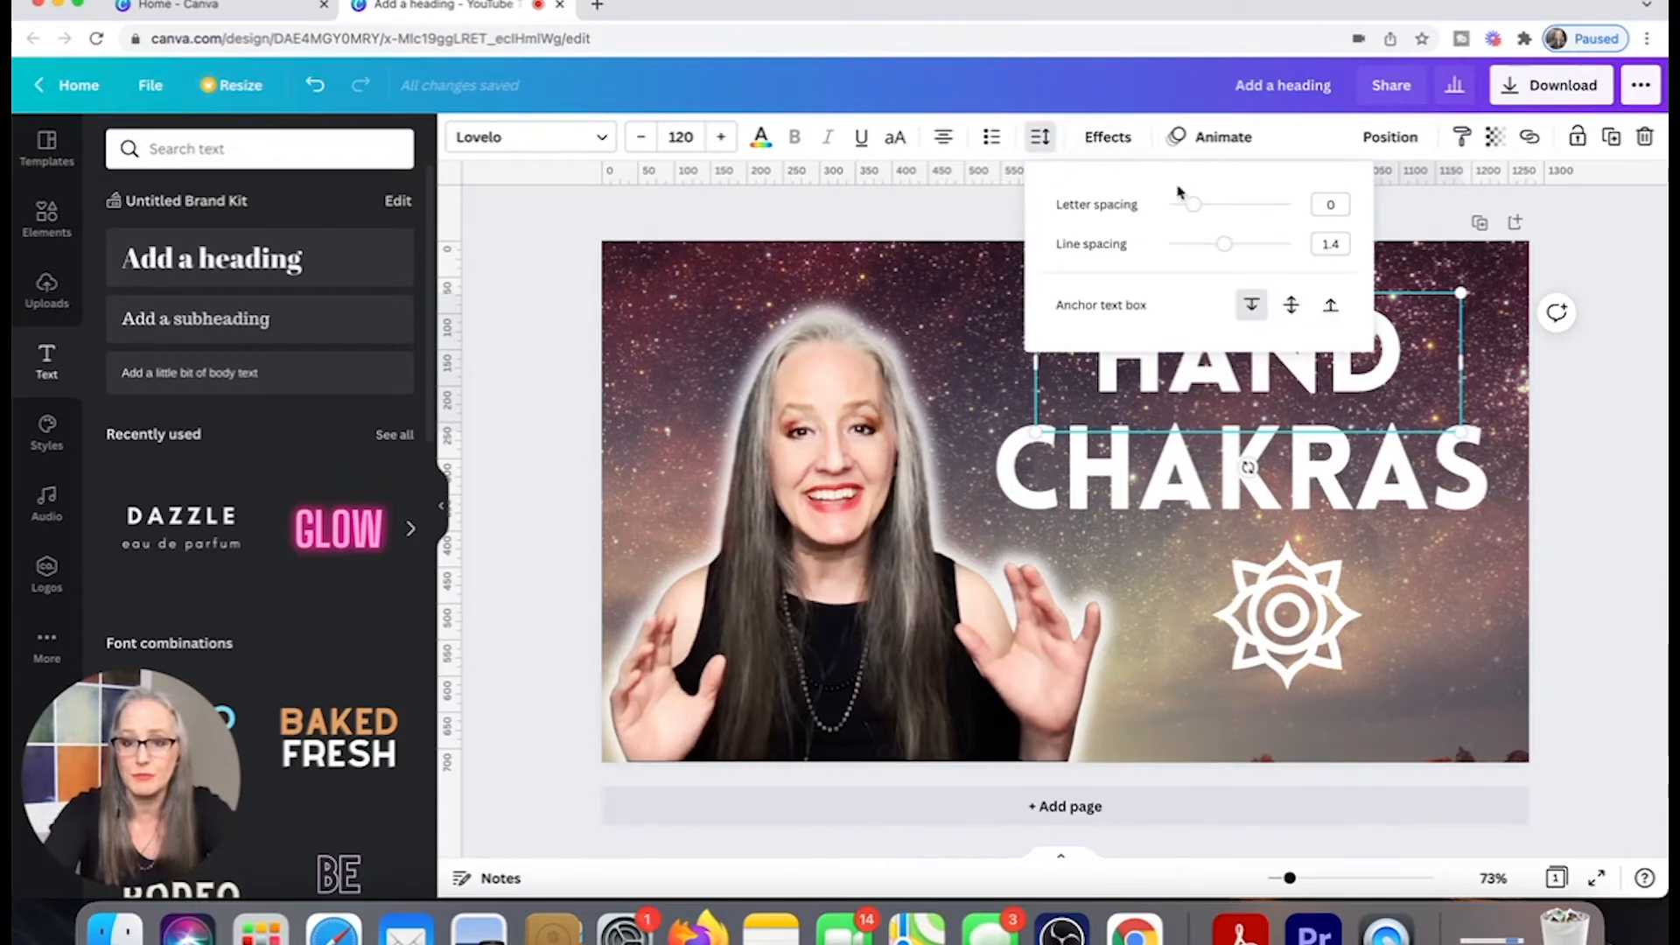
mouse_move(1196, 206)
mouse_down()
mouse_move(1211, 206)
mouse_move(1195, 206)
mouse_up()
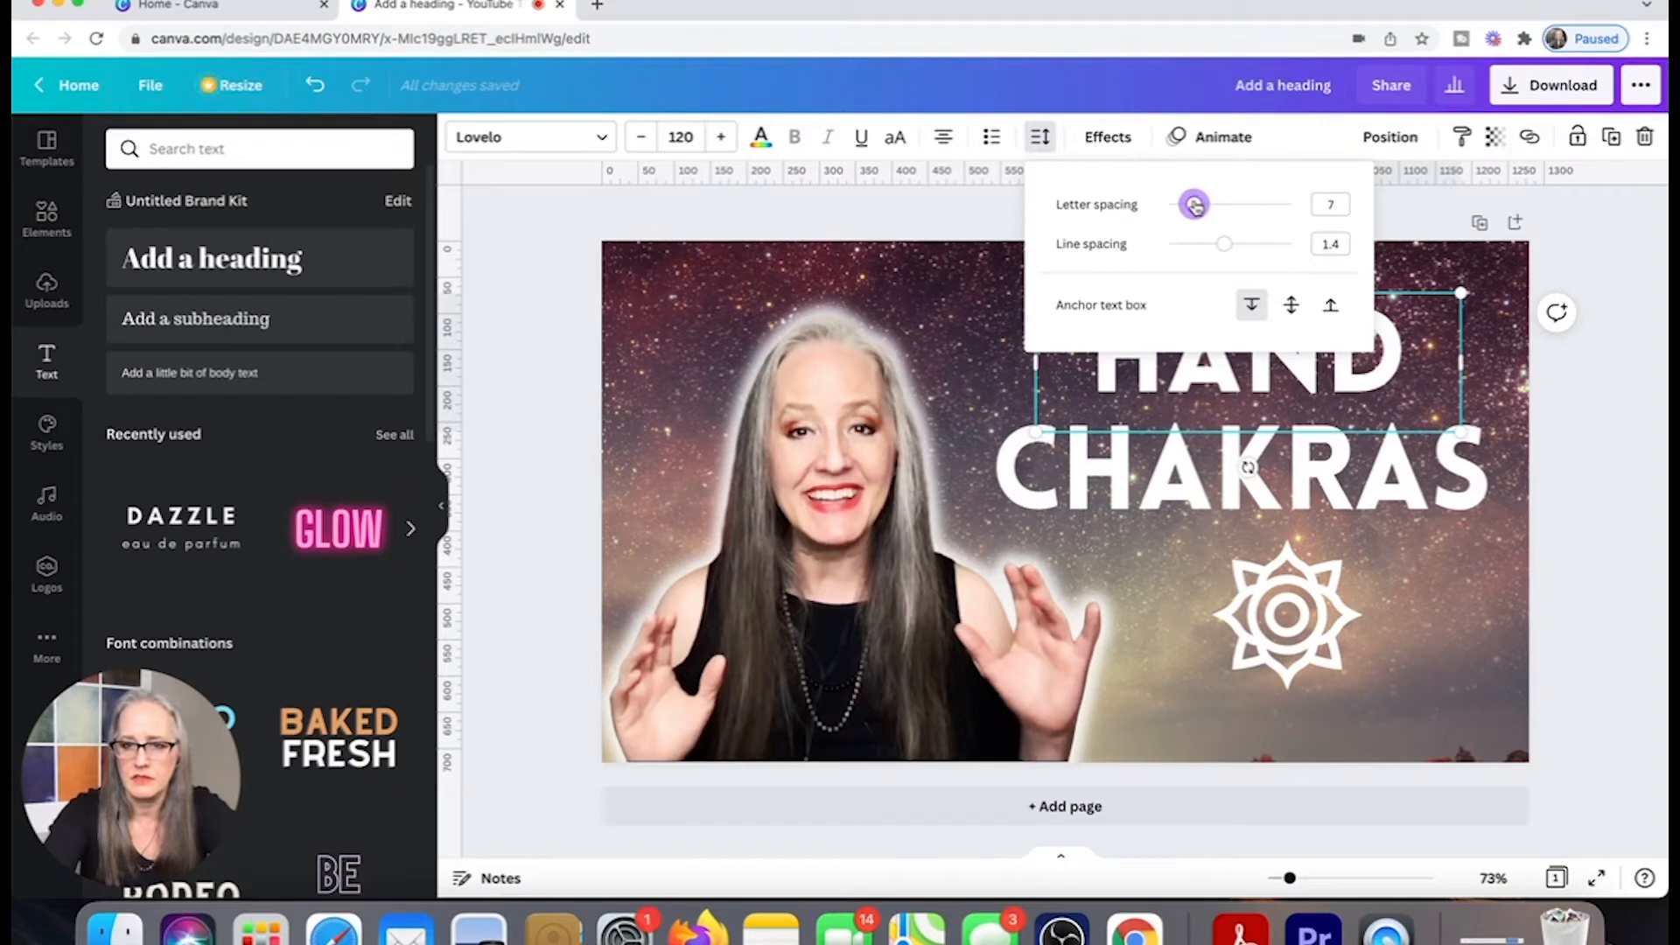
click(976, 293)
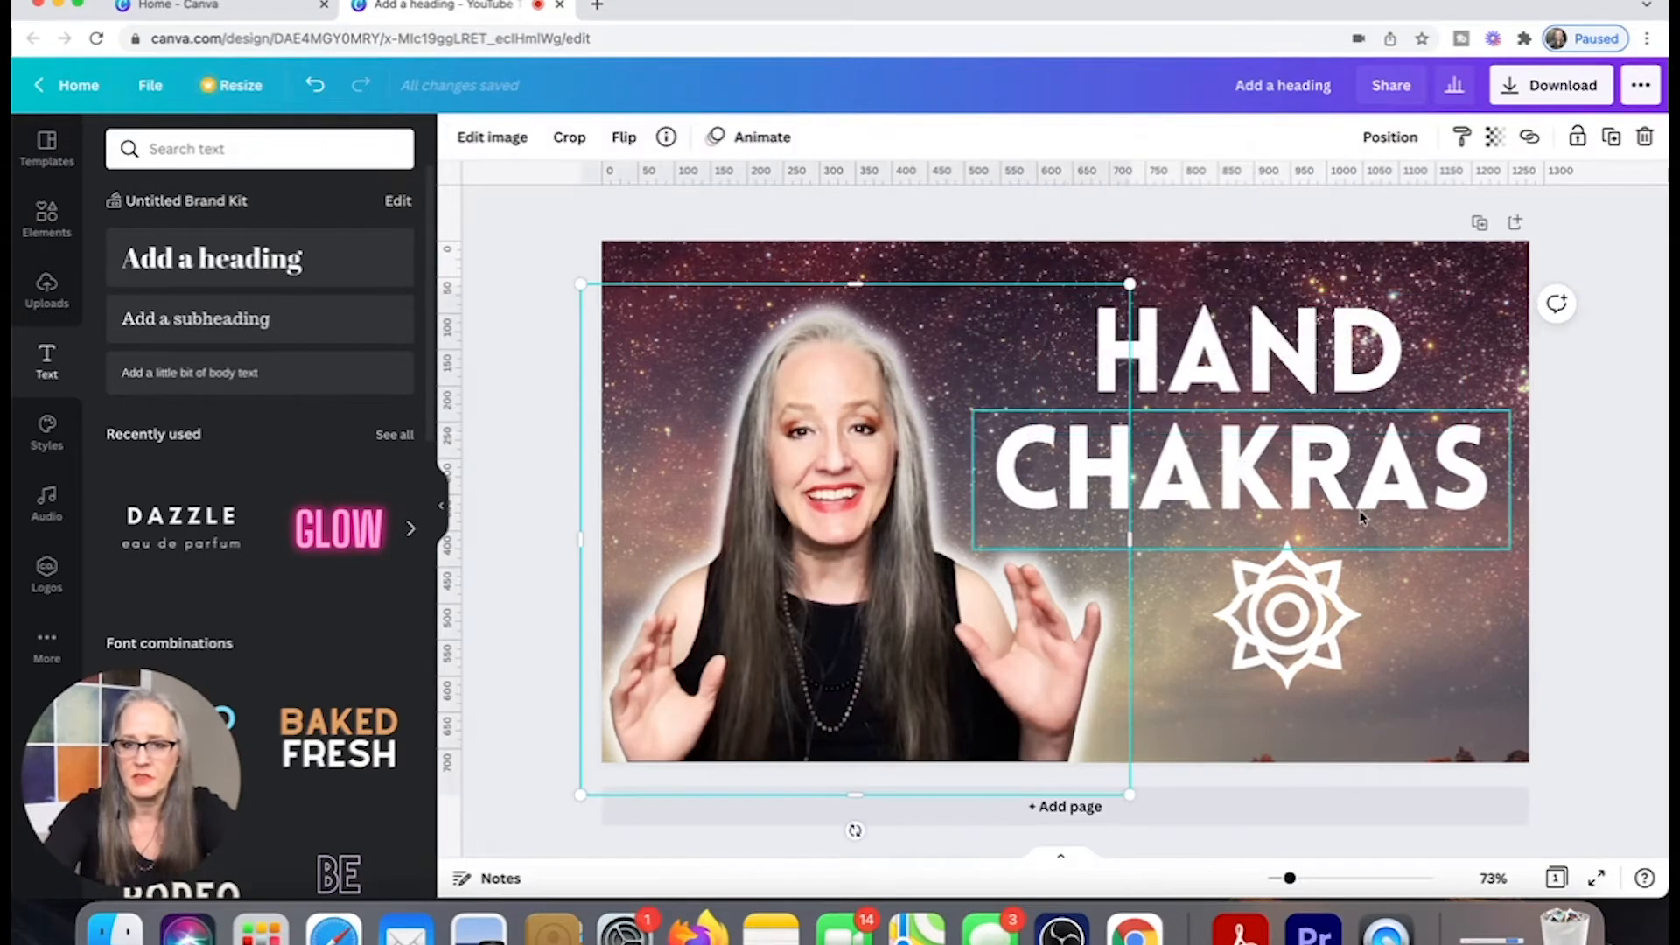
Tighten the letter spacing of the CHAKRAS heading slightly.
click(1348, 483)
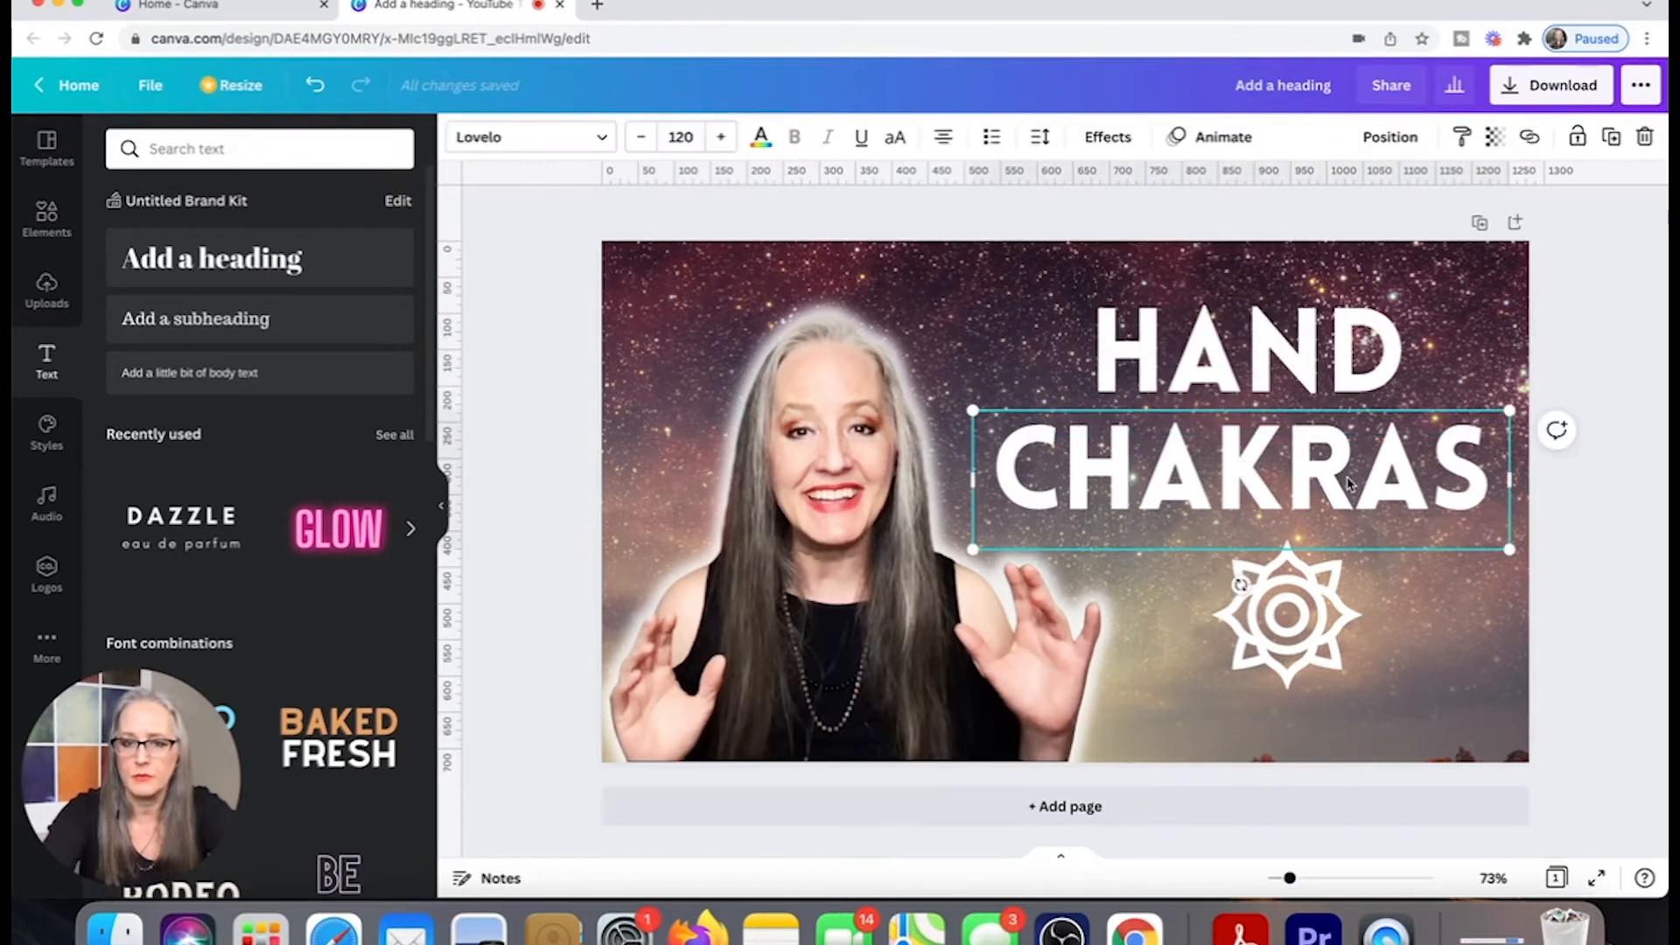
click(1107, 140)
click(1043, 138)
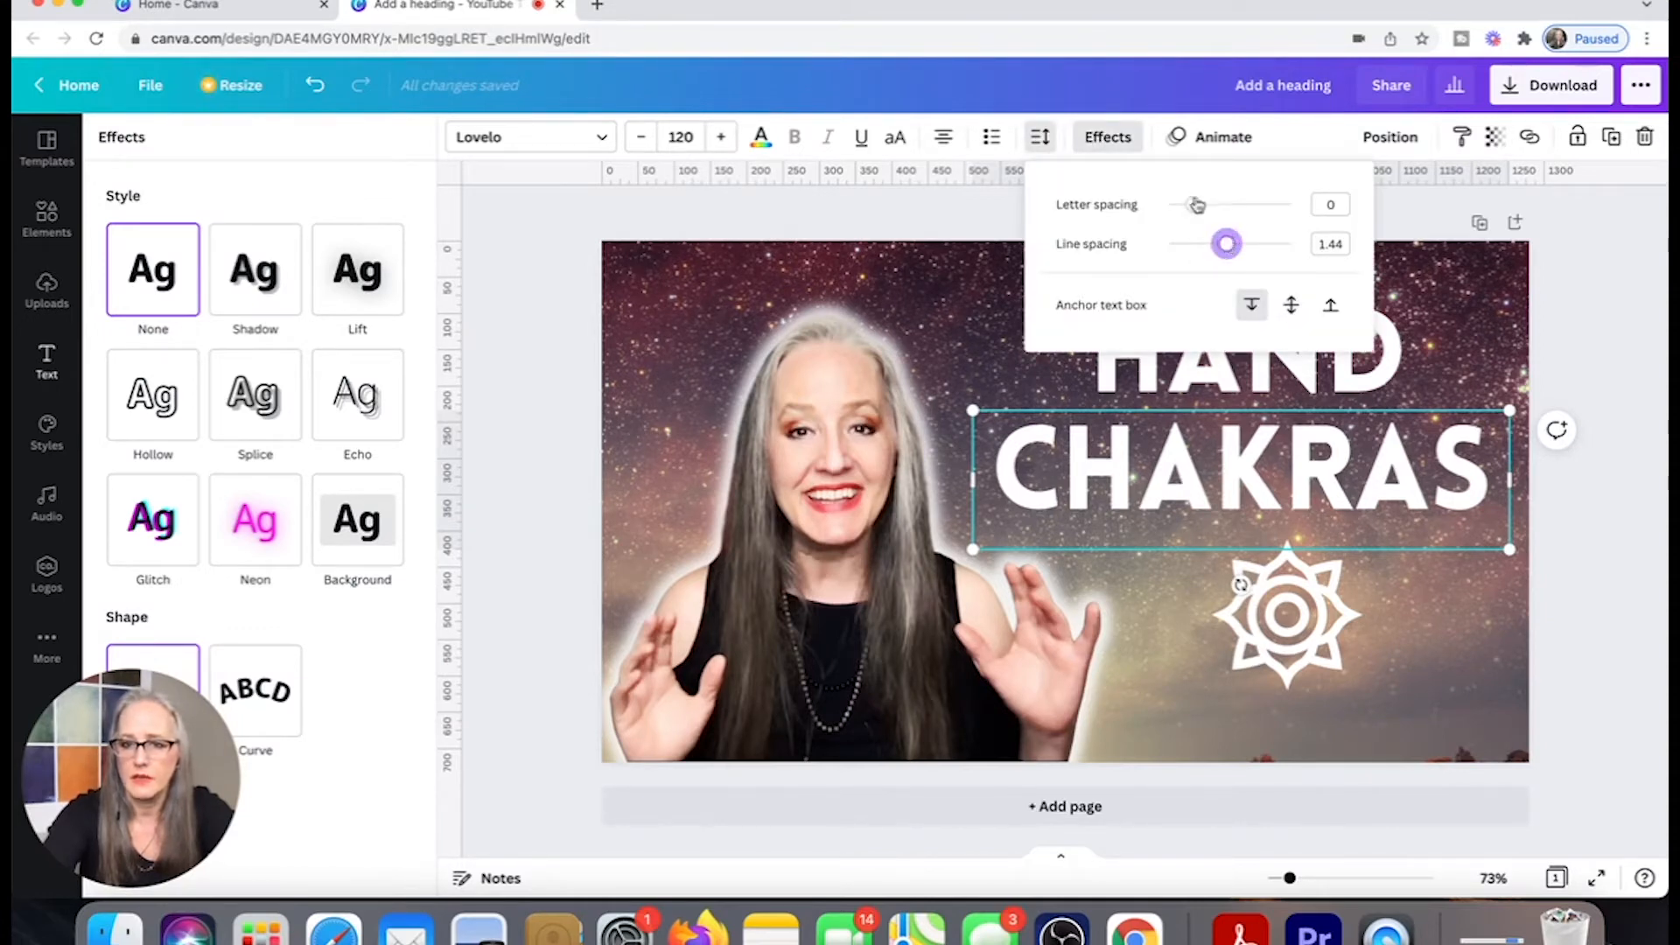
drag(1196, 205, 1188, 206)
click(973, 291)
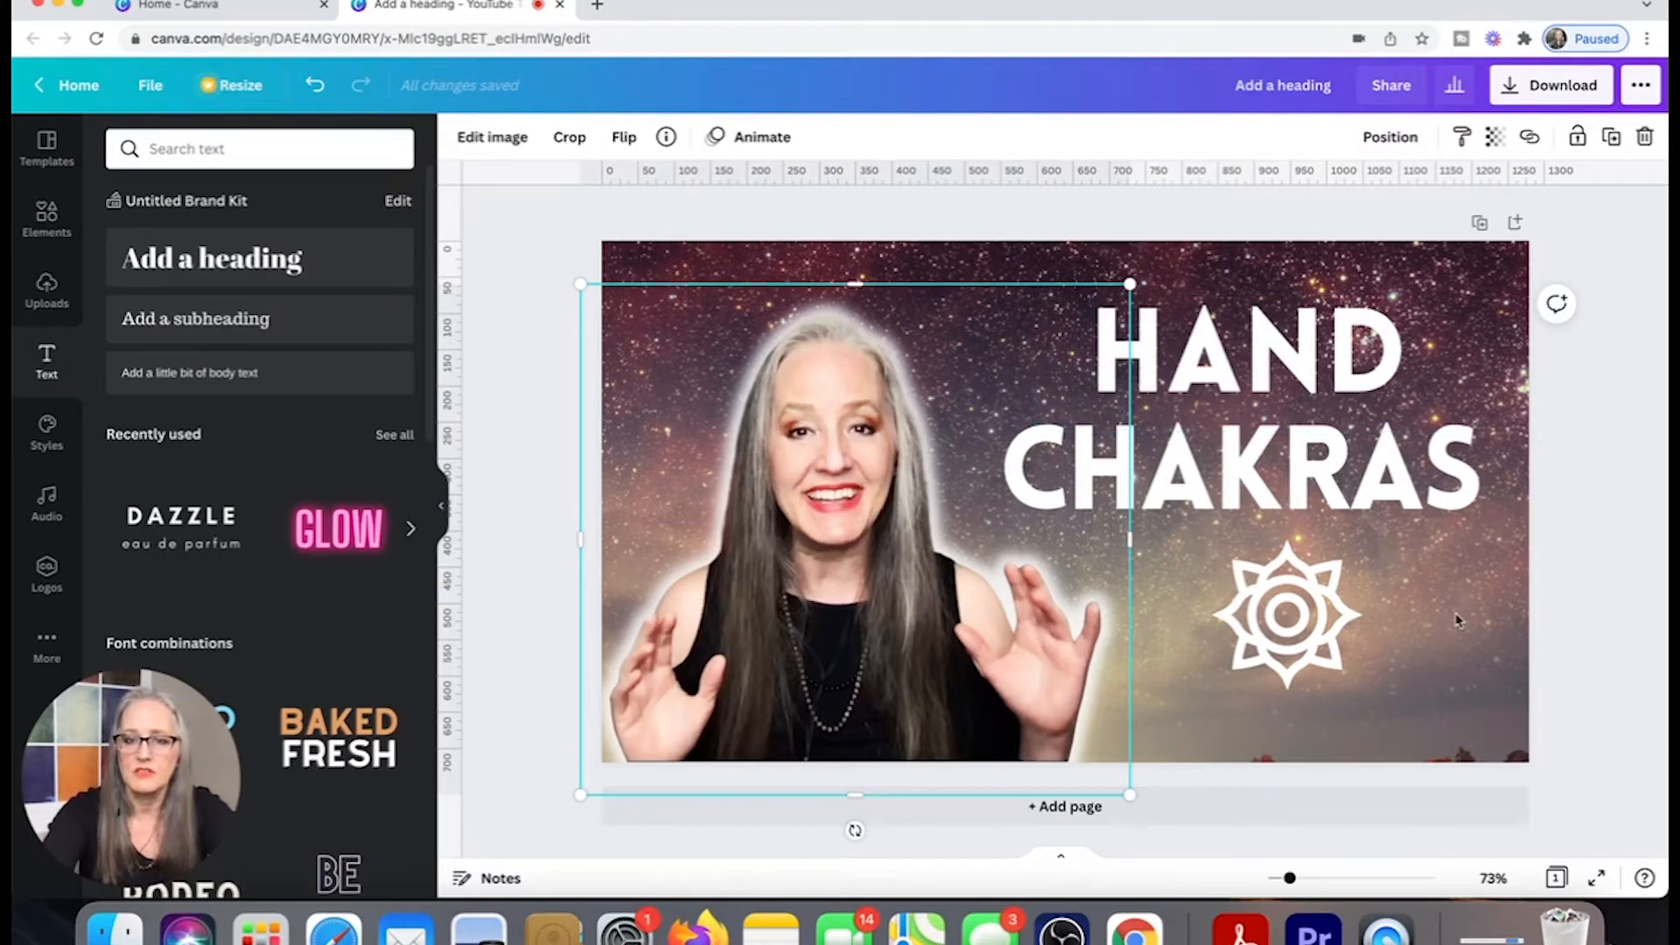
Search the elements library for "hand" and limit the results to graphics.
click(60, 226)
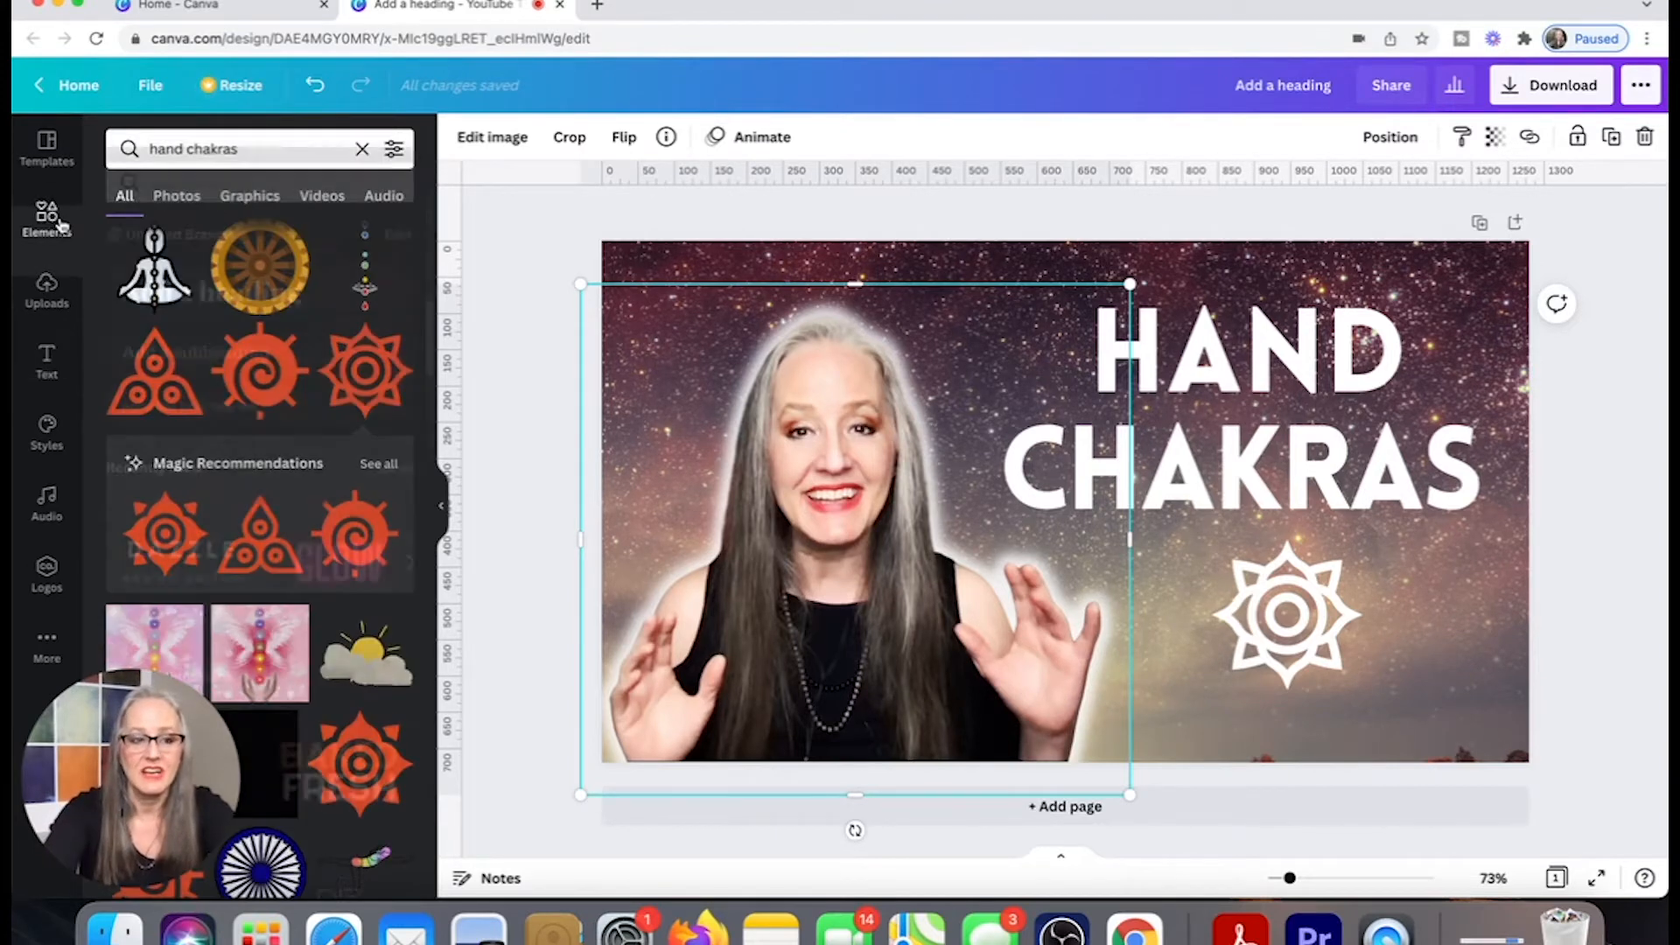
click(266, 151)
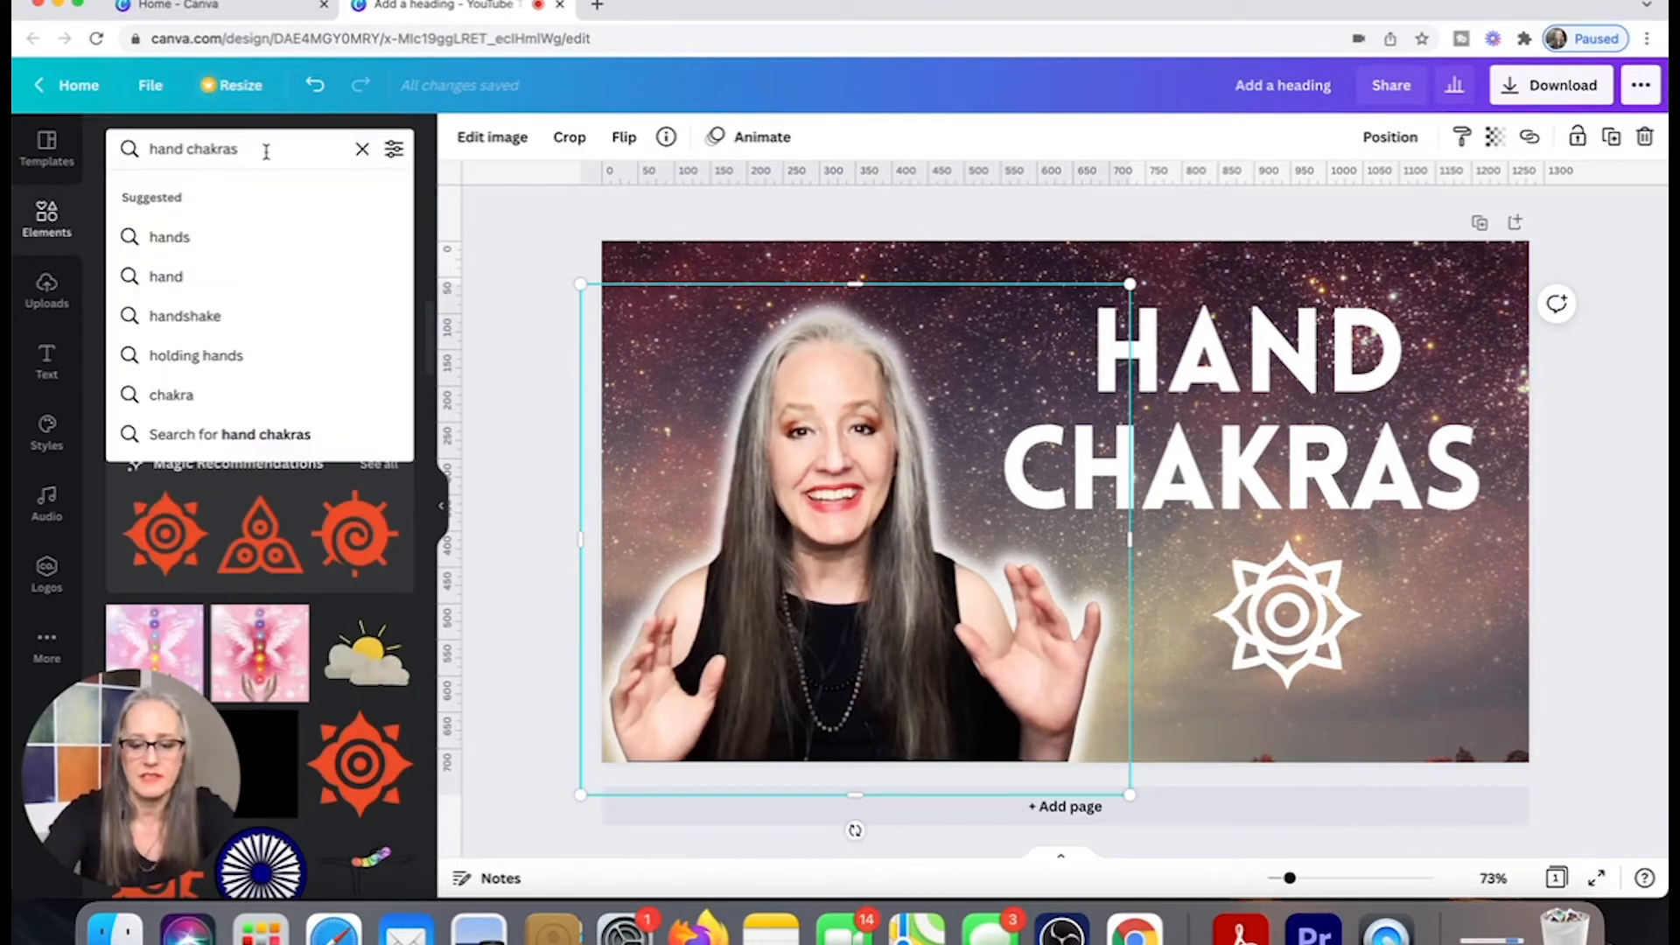
key(BackSpace)
key(BackSpace)
key(BackSpace)
key(BackSpace)
key(BackSpace)
key(BackSpace)
key(BackSpace)
key(BackSpace)
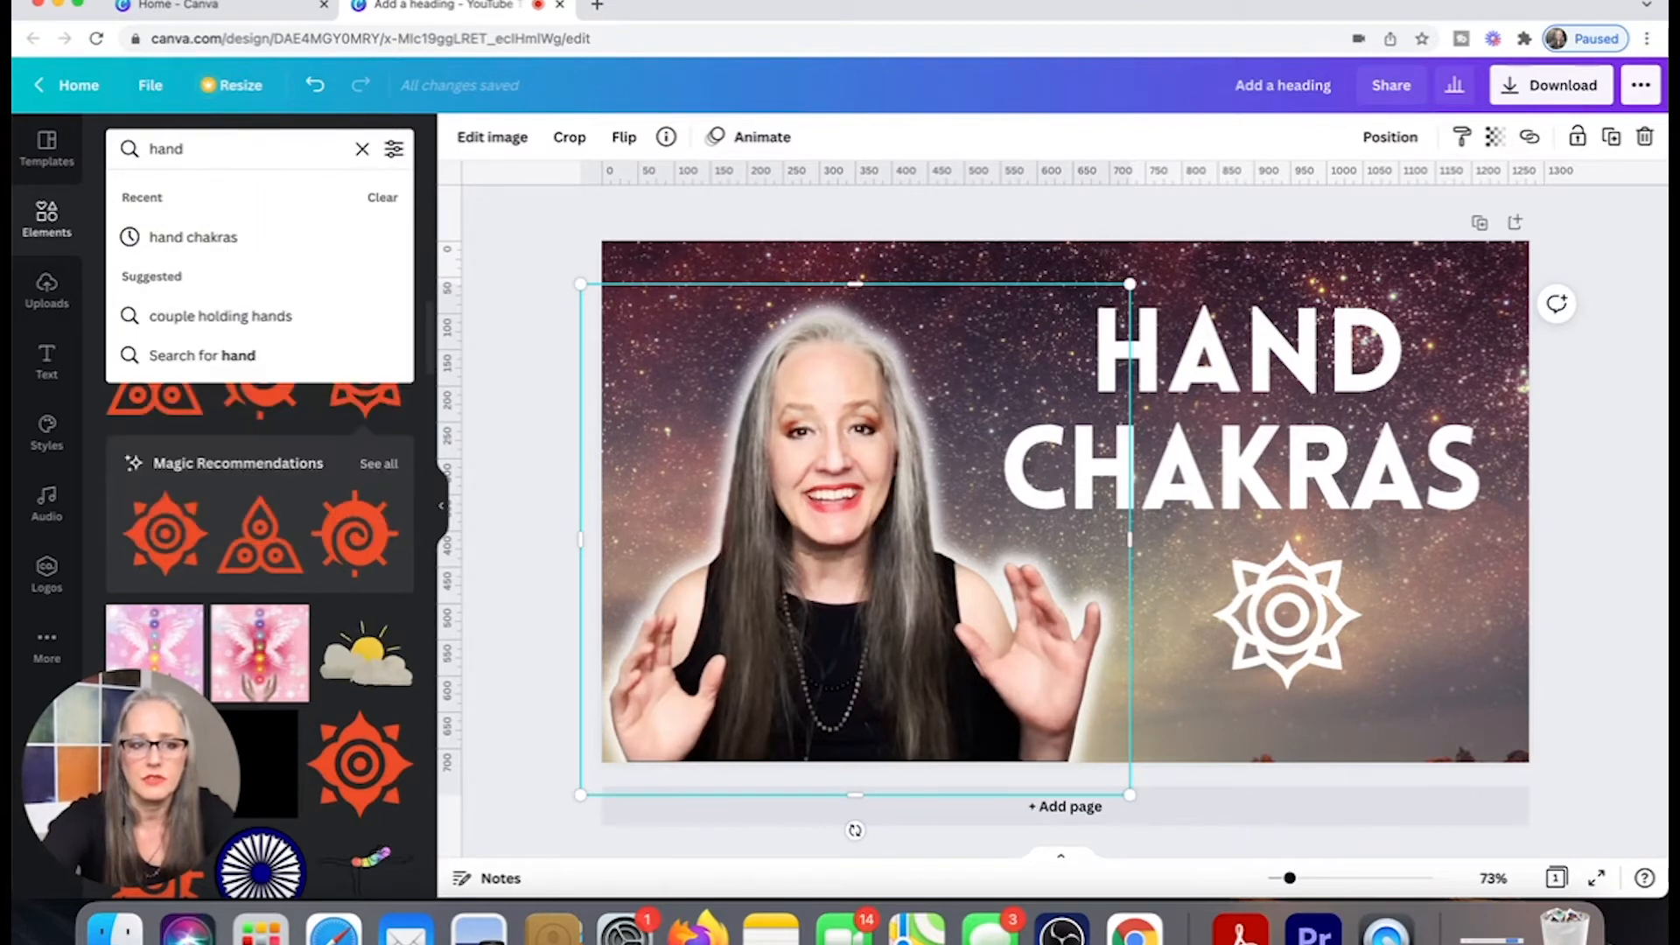
key(Return)
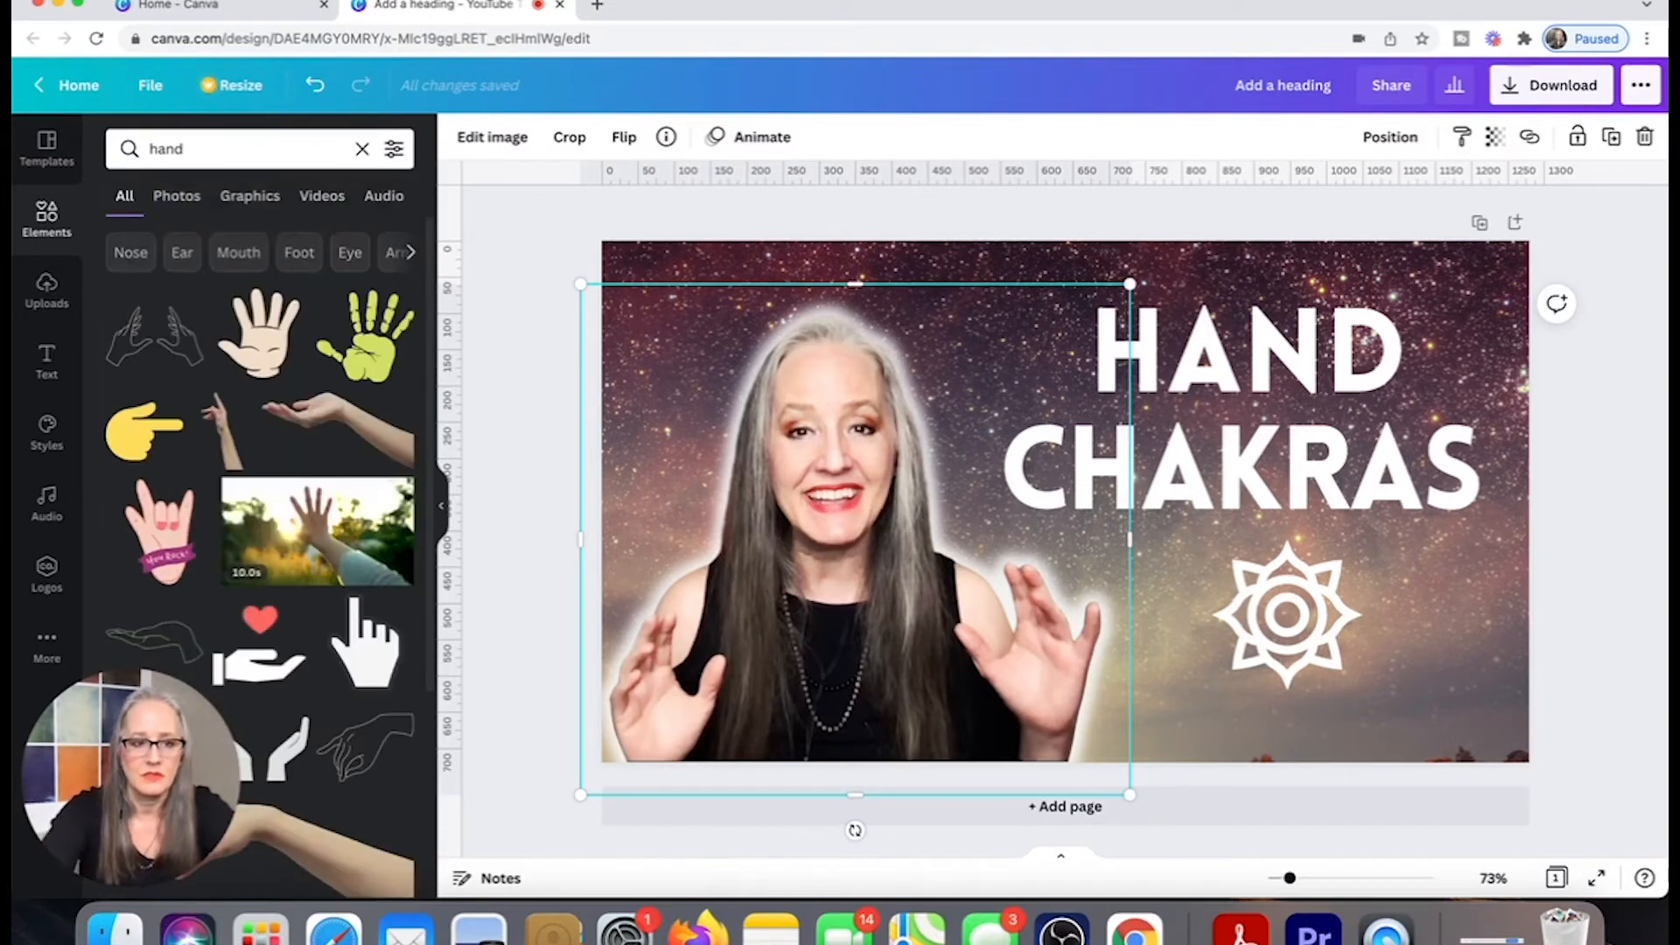
click(249, 198)
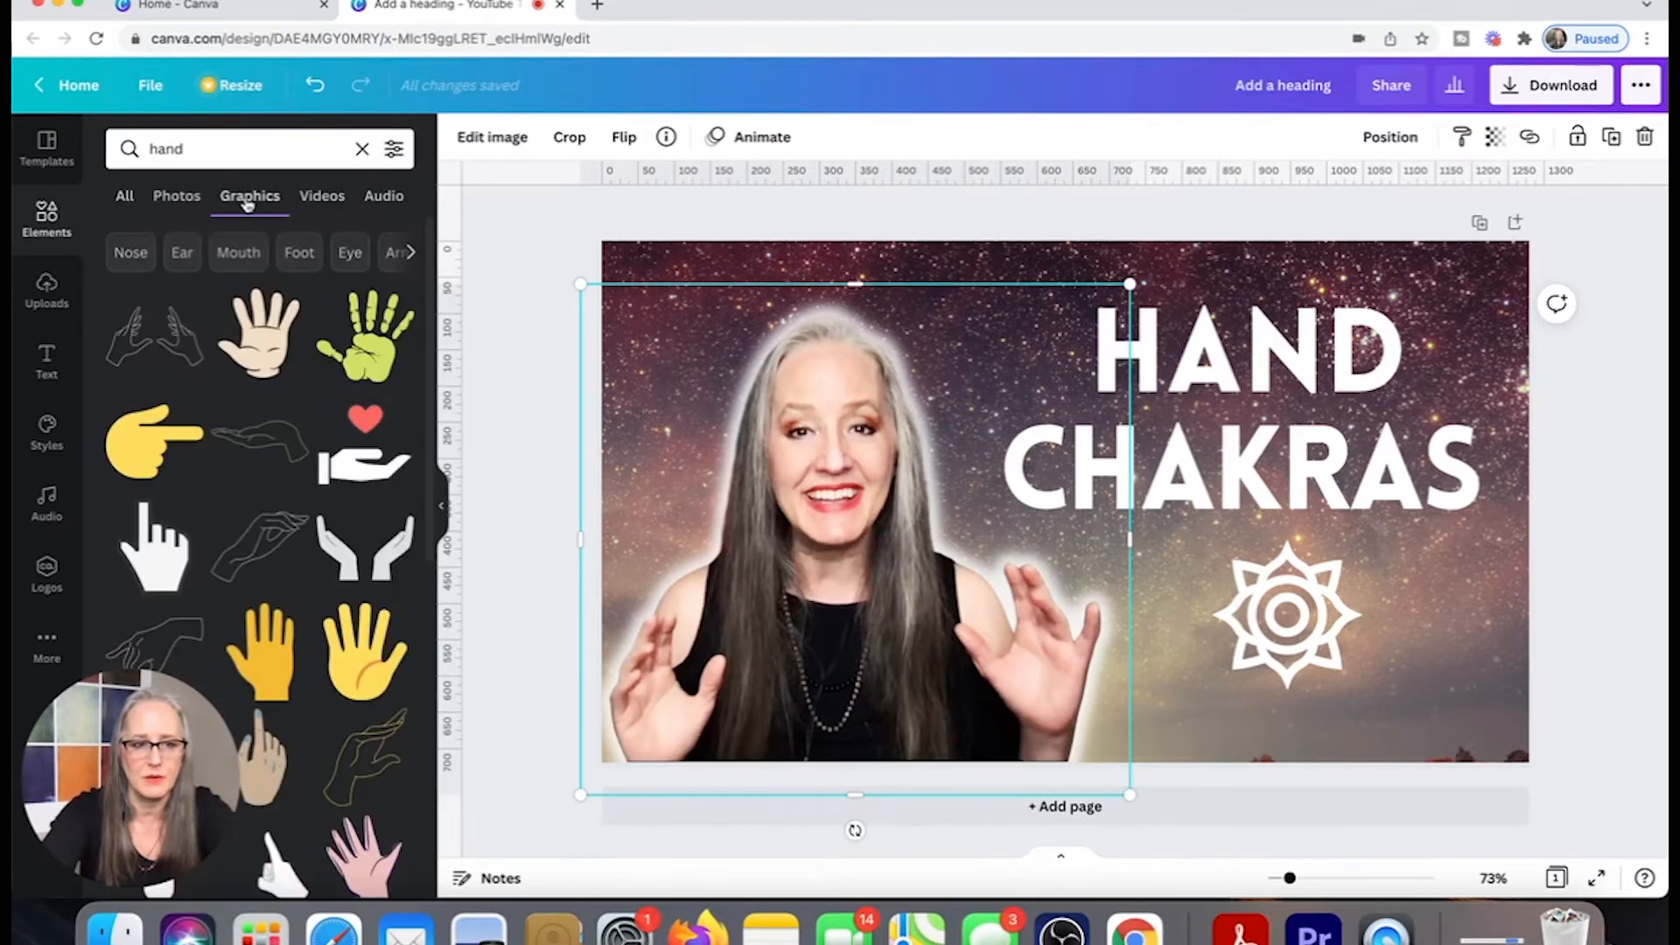
Add the white handprint with a heart in its palm beneath CHAKRAS and shift the chakra symbol left to sit beside it.
scroll(296, 333, down, 8)
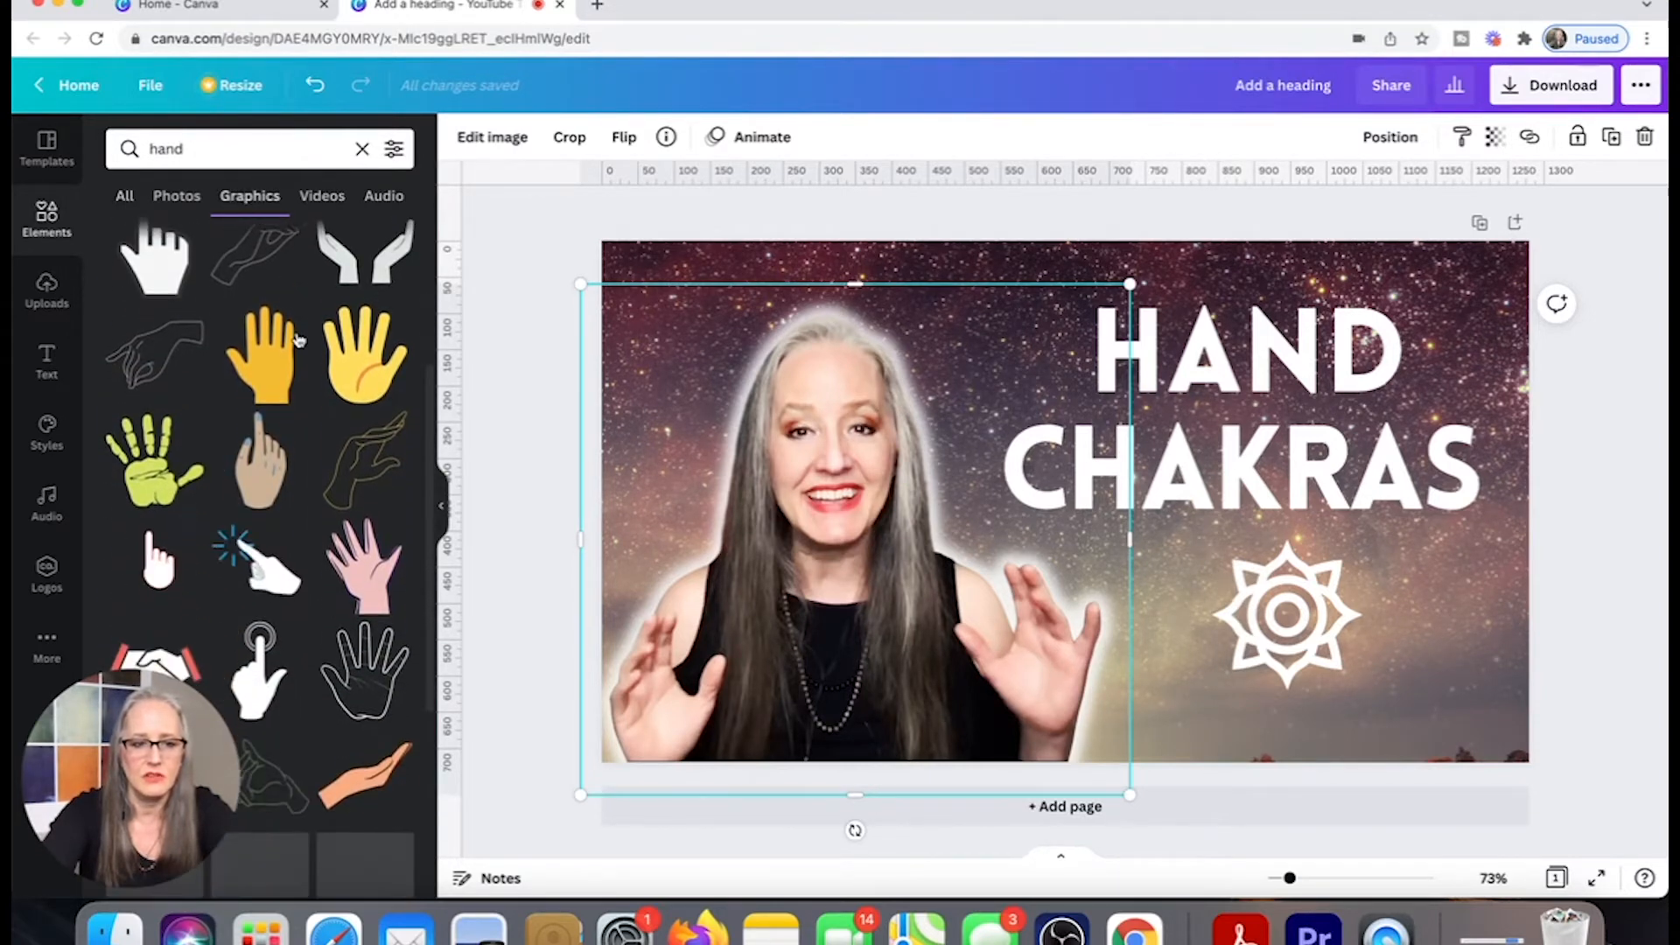
scroll(298, 340, down, 1)
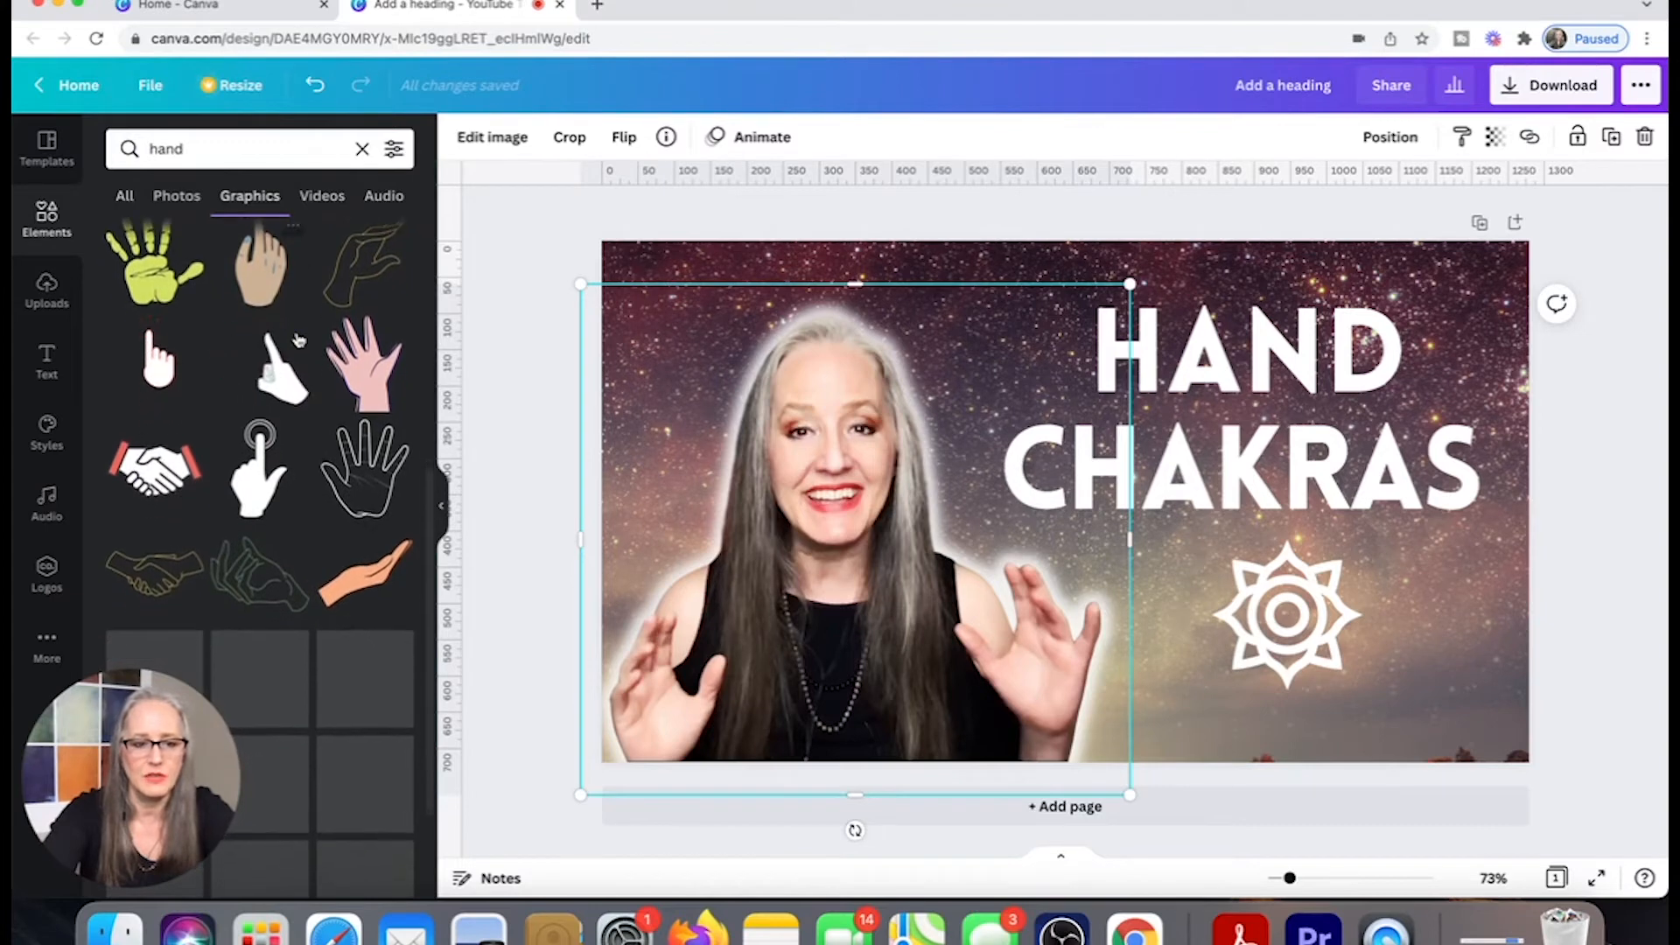
scroll(297, 340, down, 5)
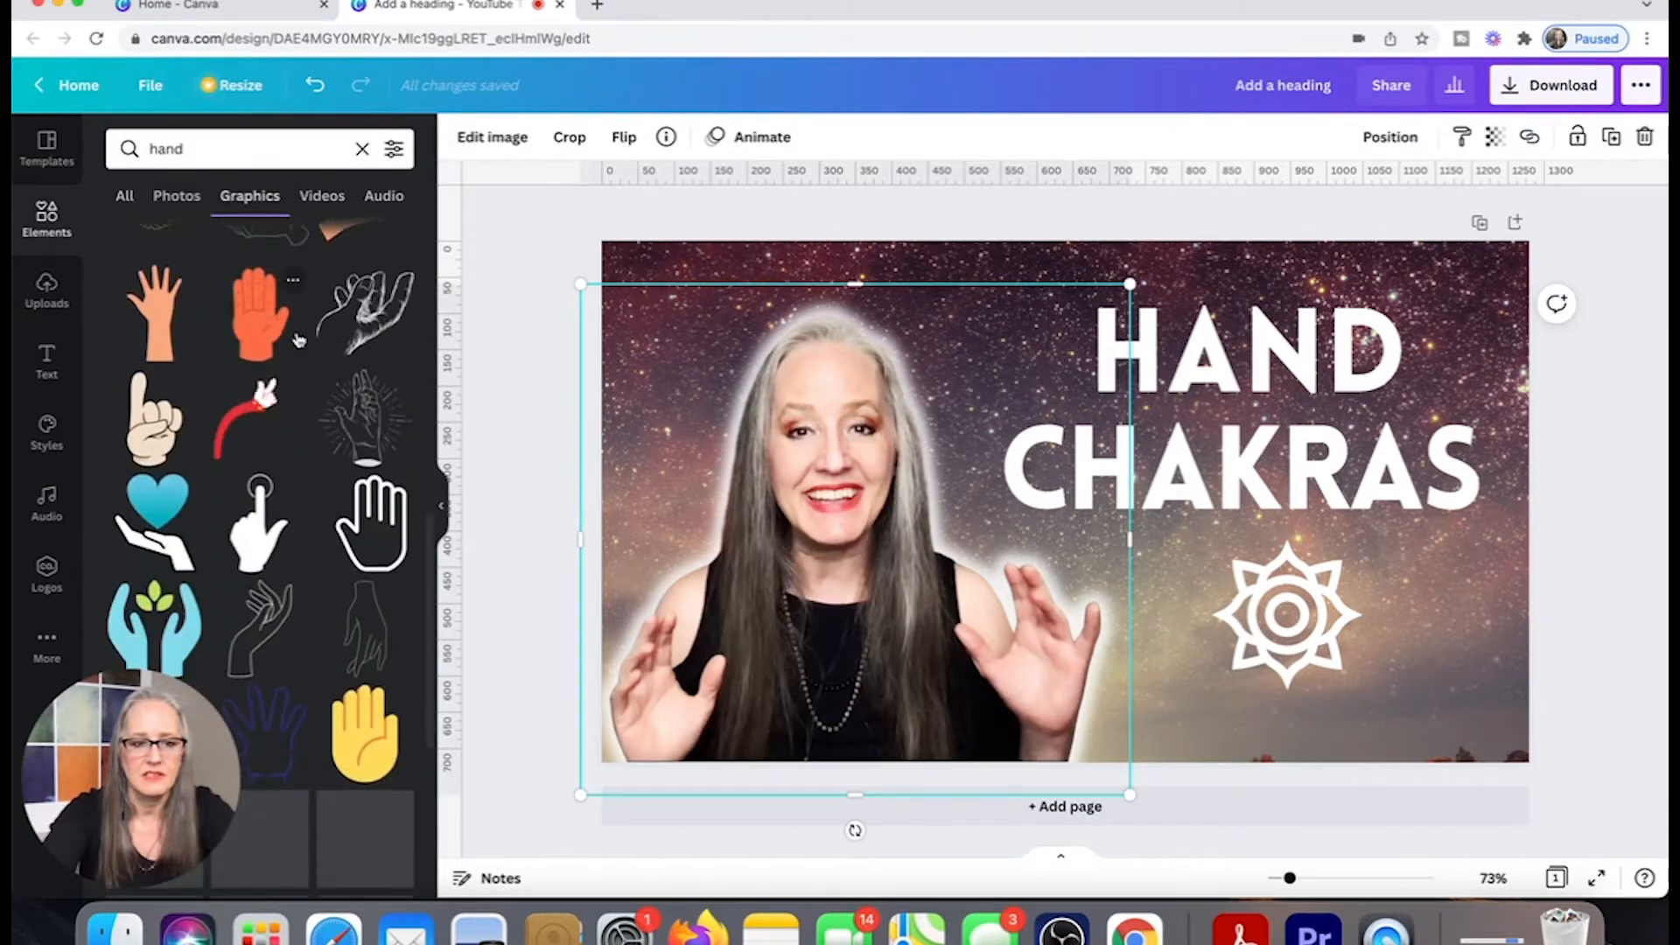
scroll(297, 340, down, 2)
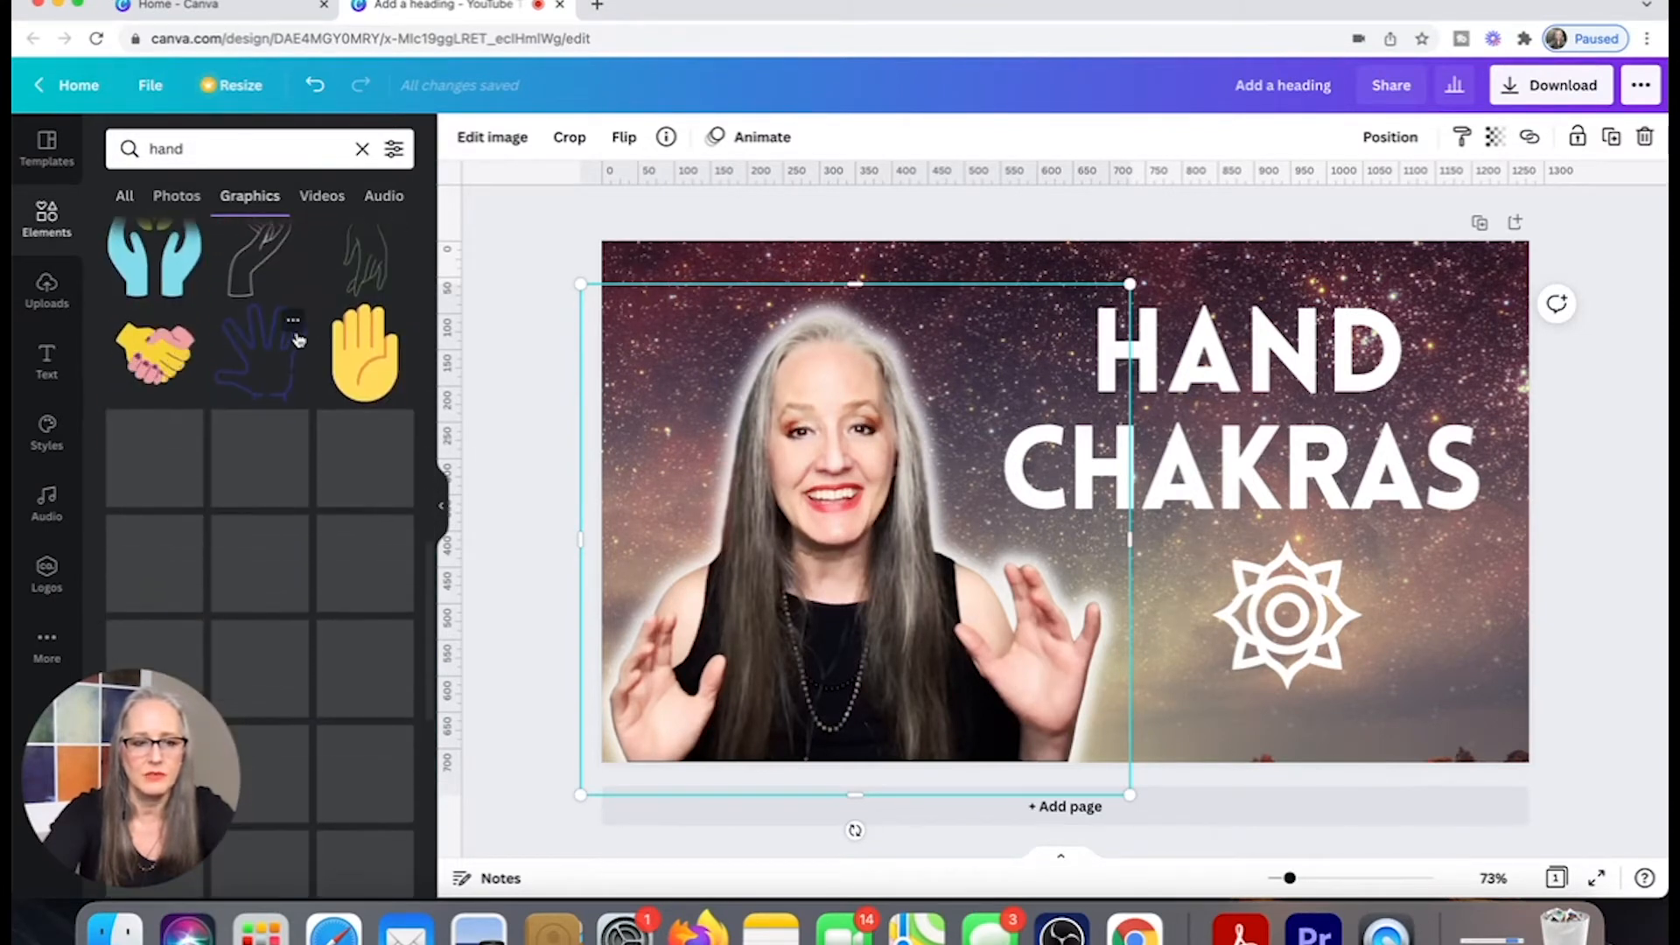
scroll(298, 339, down, 5)
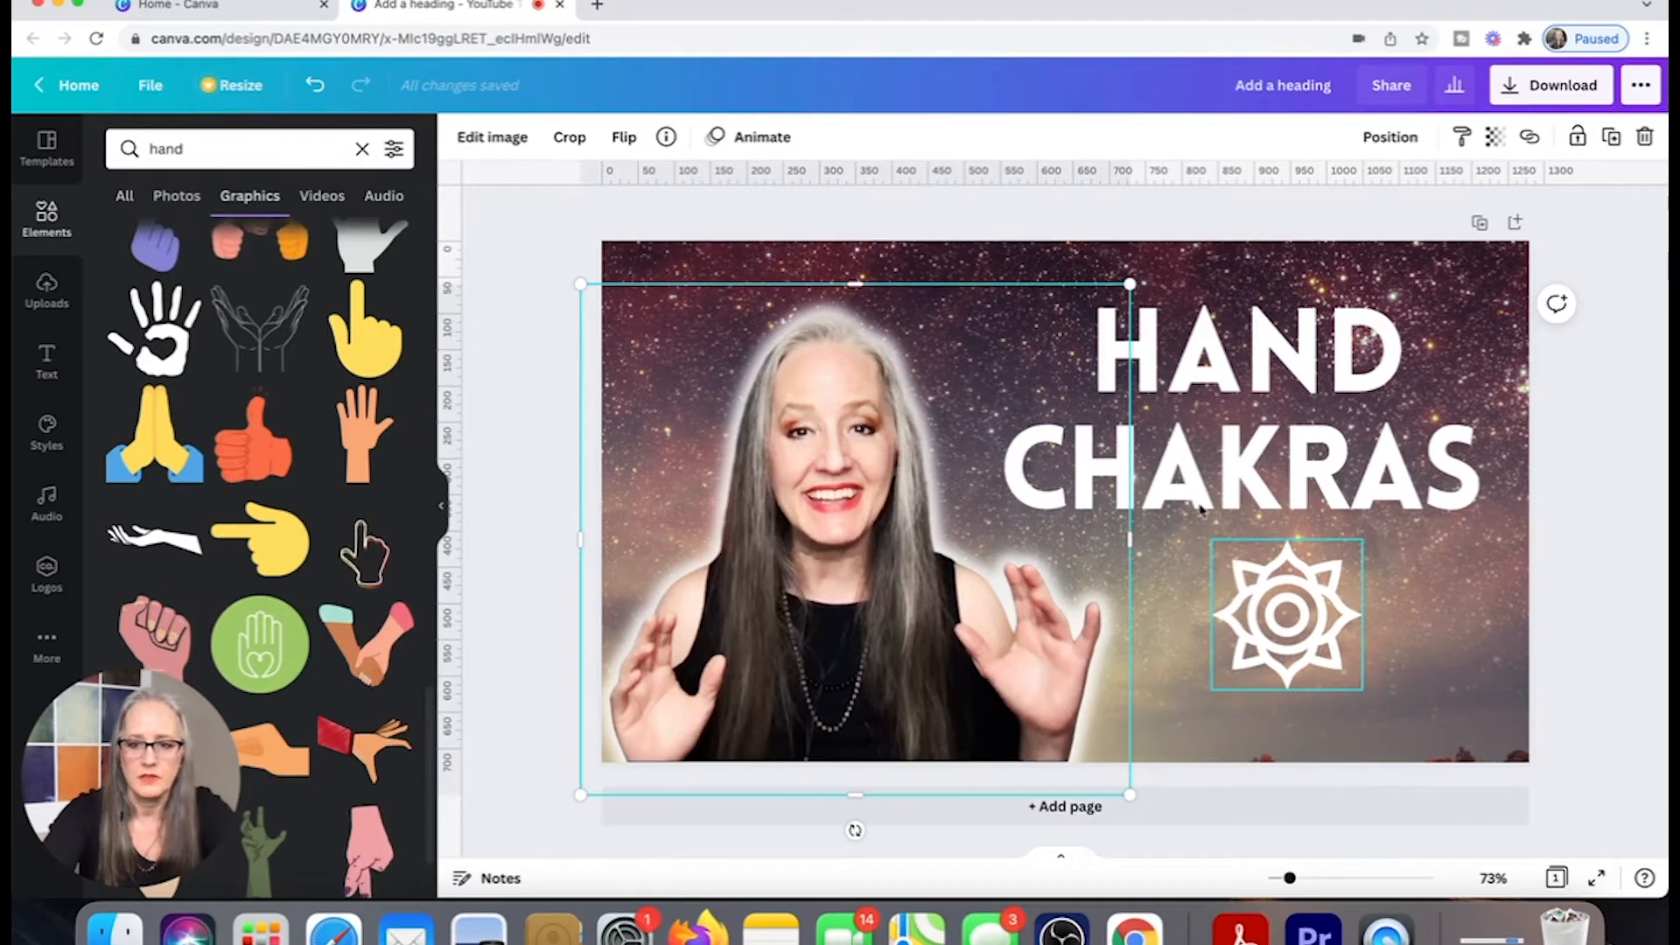
drag(370, 348, 1359, 569)
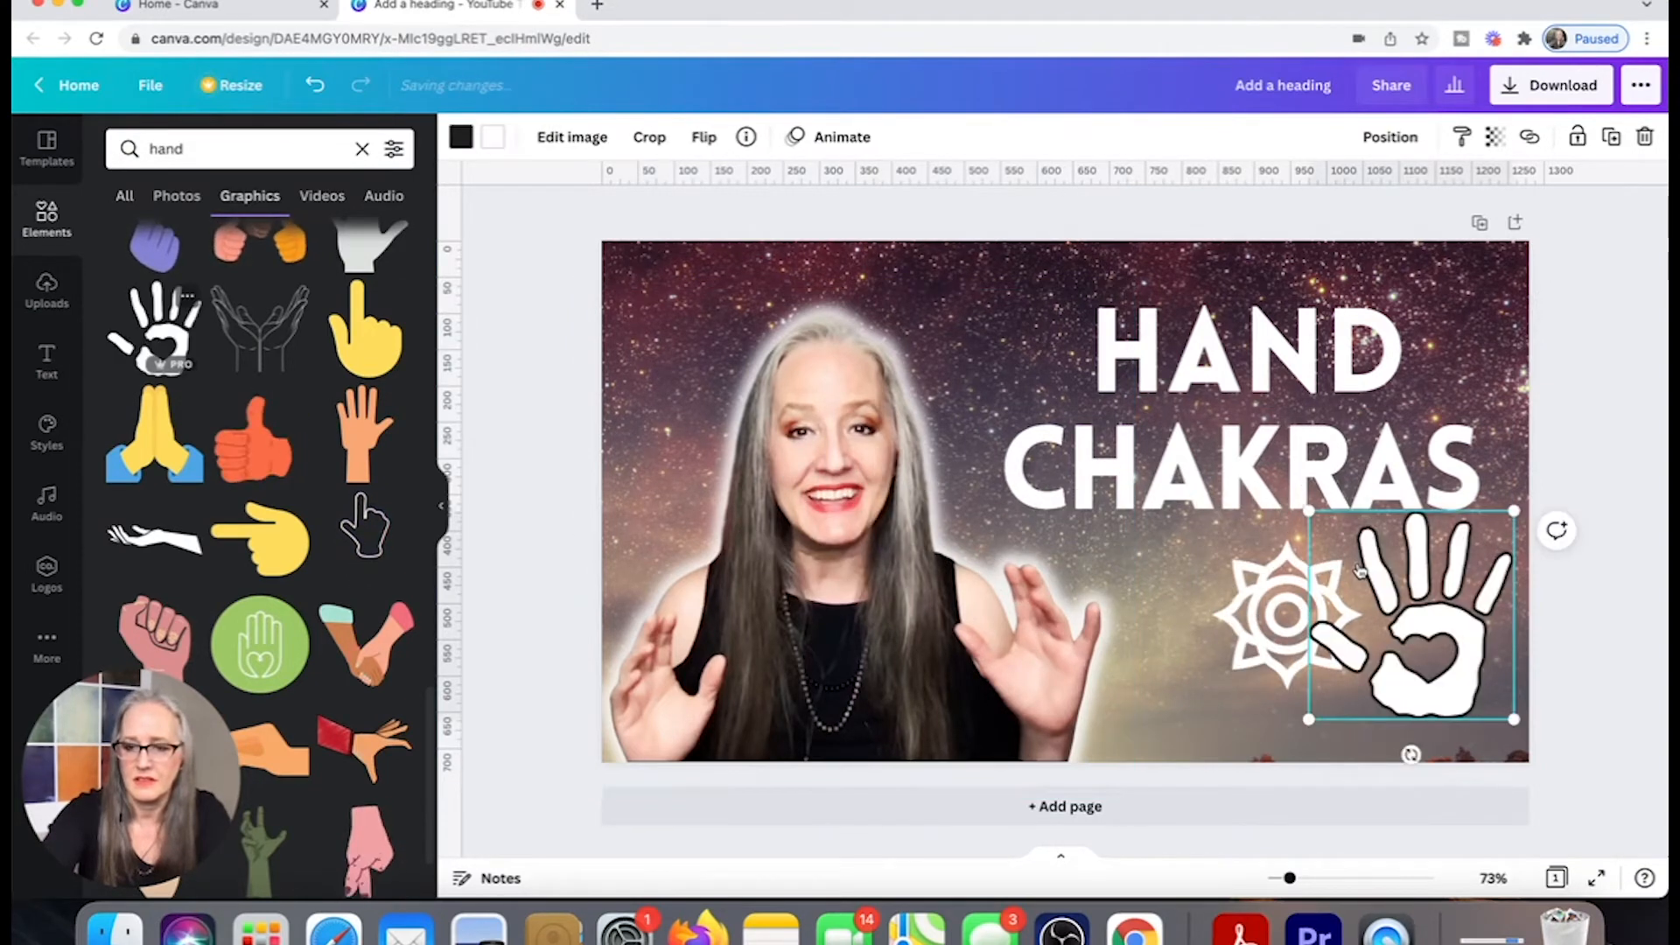
drag(1267, 619, 1183, 616)
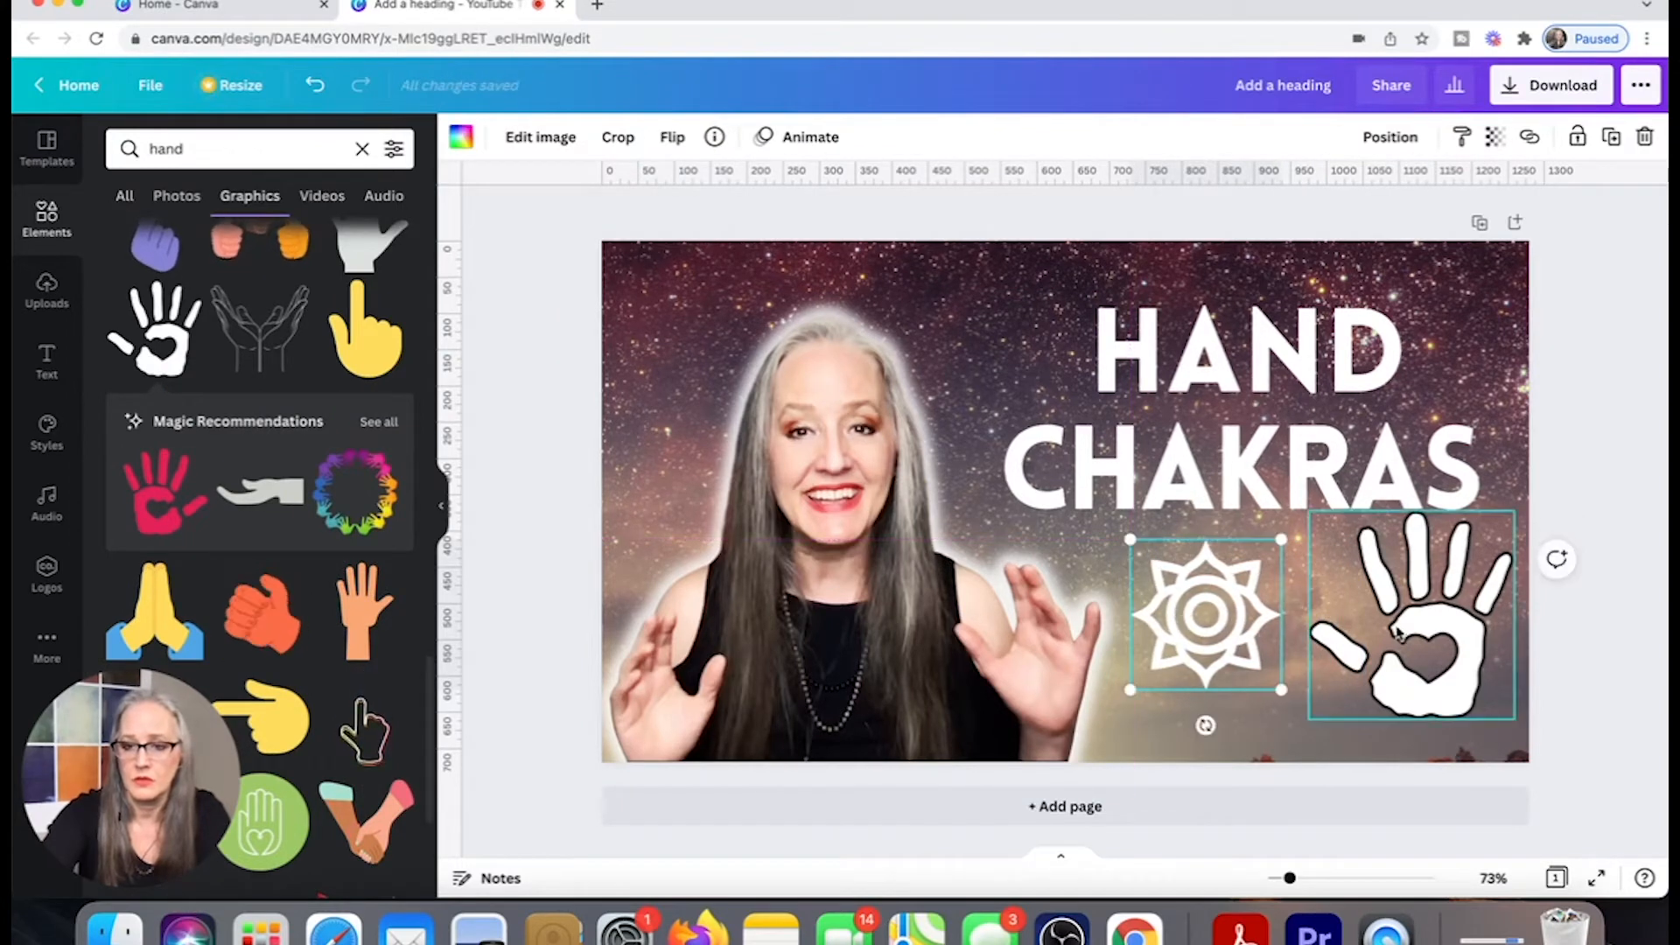
drag(1432, 652, 1386, 677)
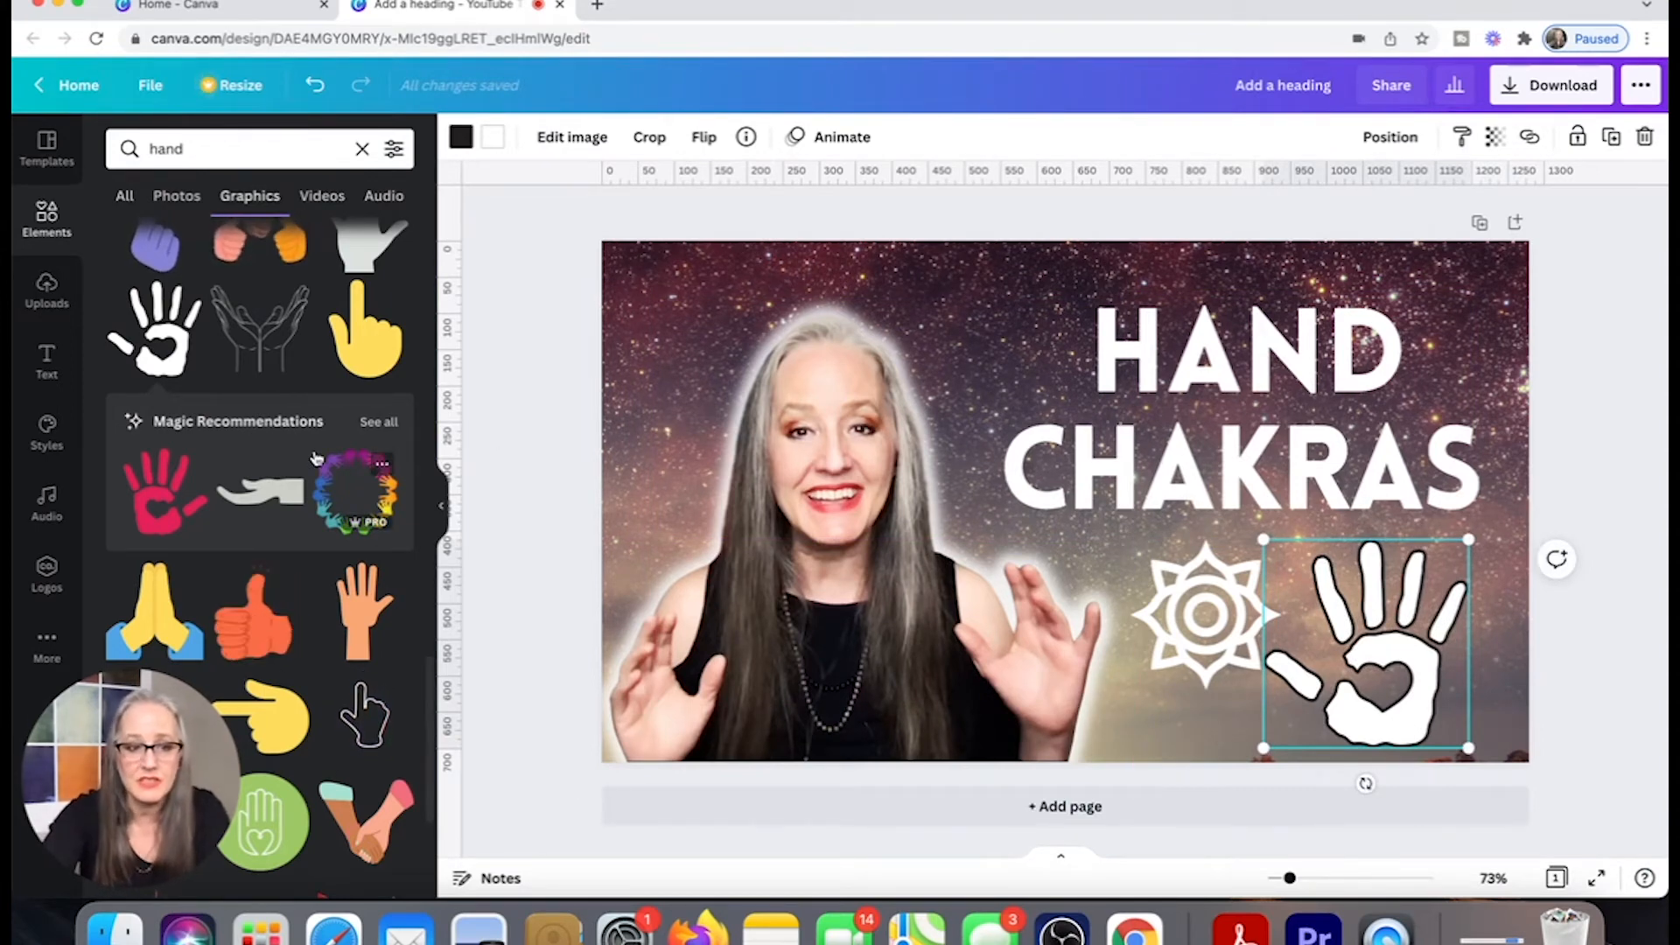
Look through more hand graphics for an alternative and delete the white heart handprint from the thumbnail.
scroll(317, 457, down, 5)
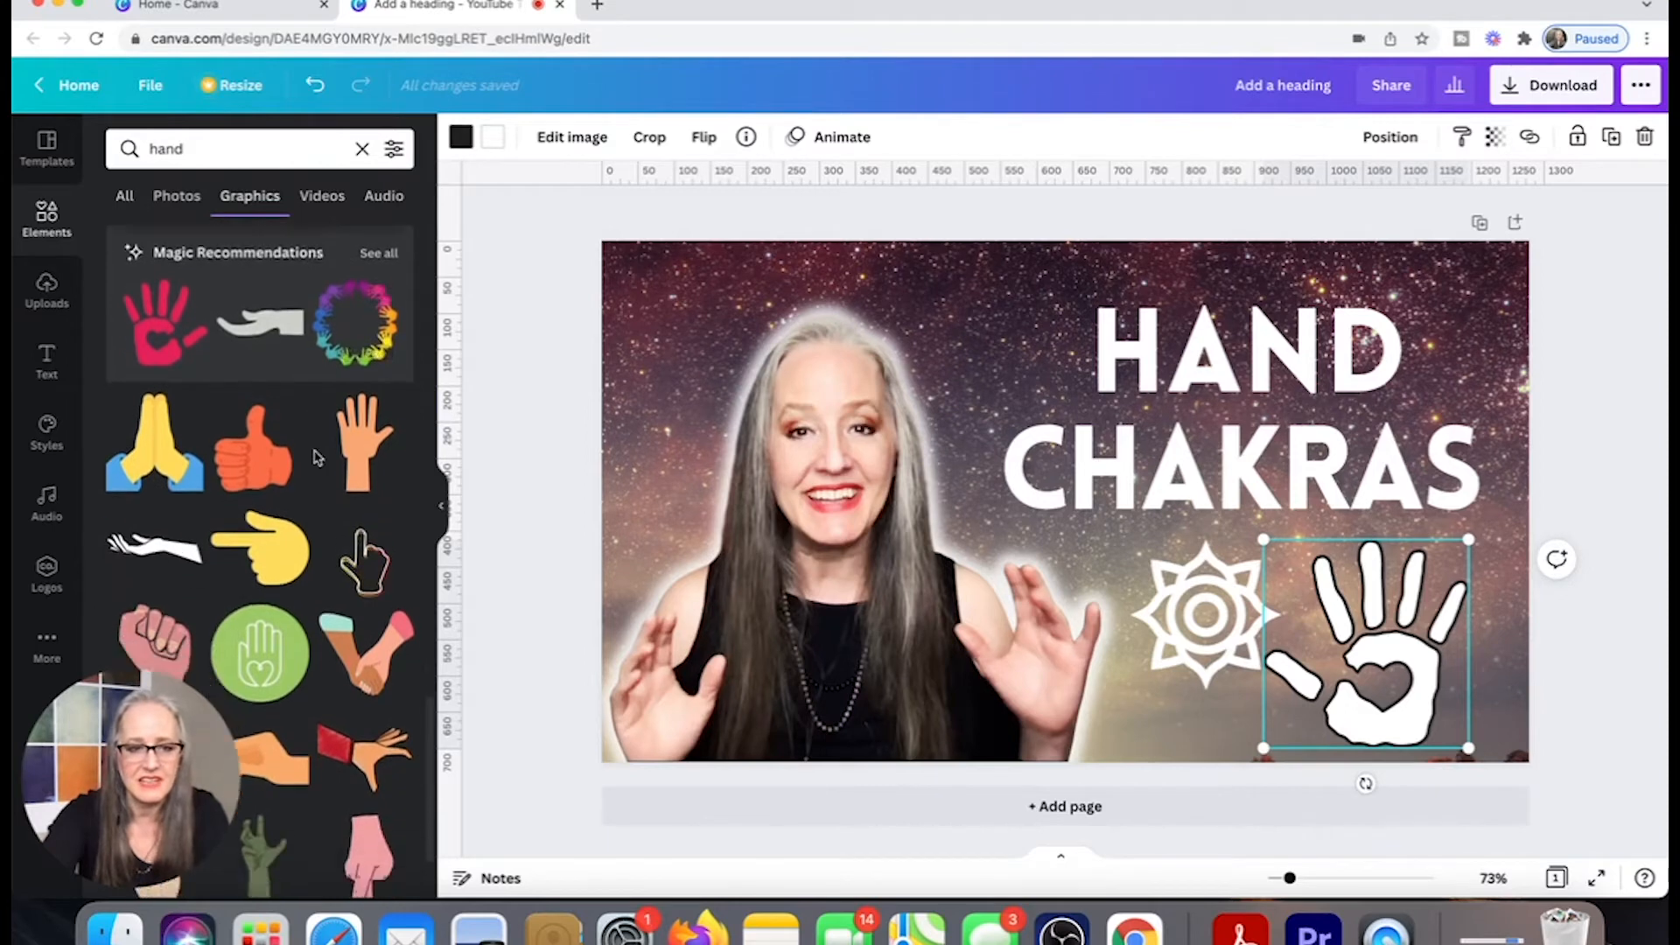
scroll(317, 457, down, 3)
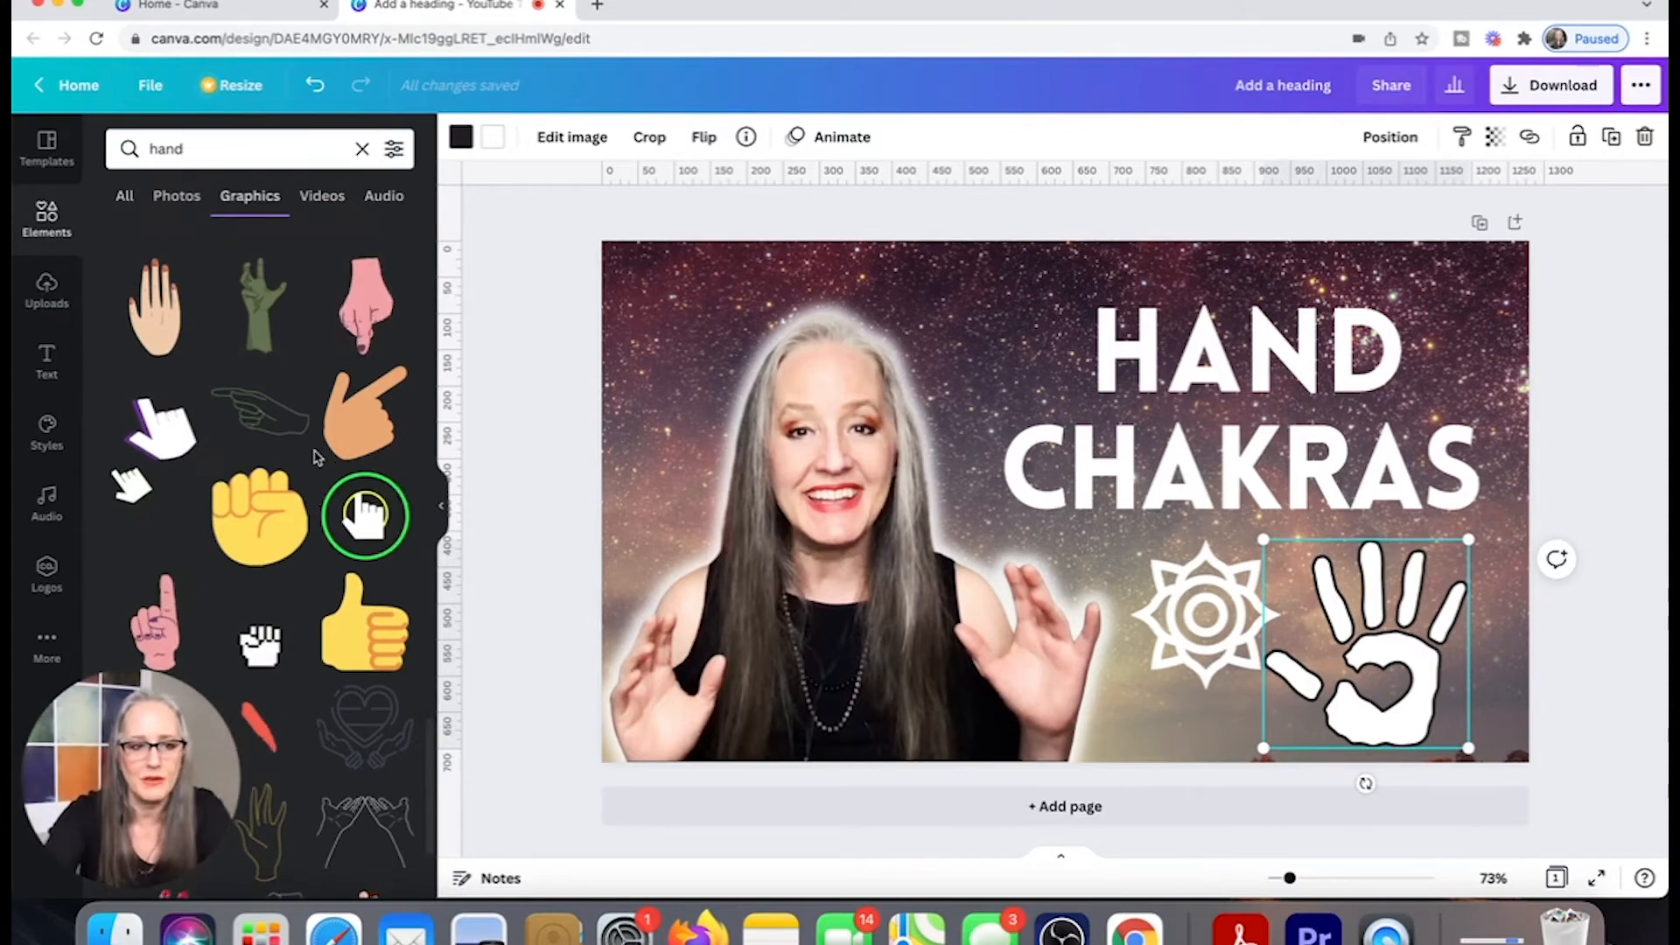
scroll(317, 458, down, 2)
scroll(316, 457, down, 8)
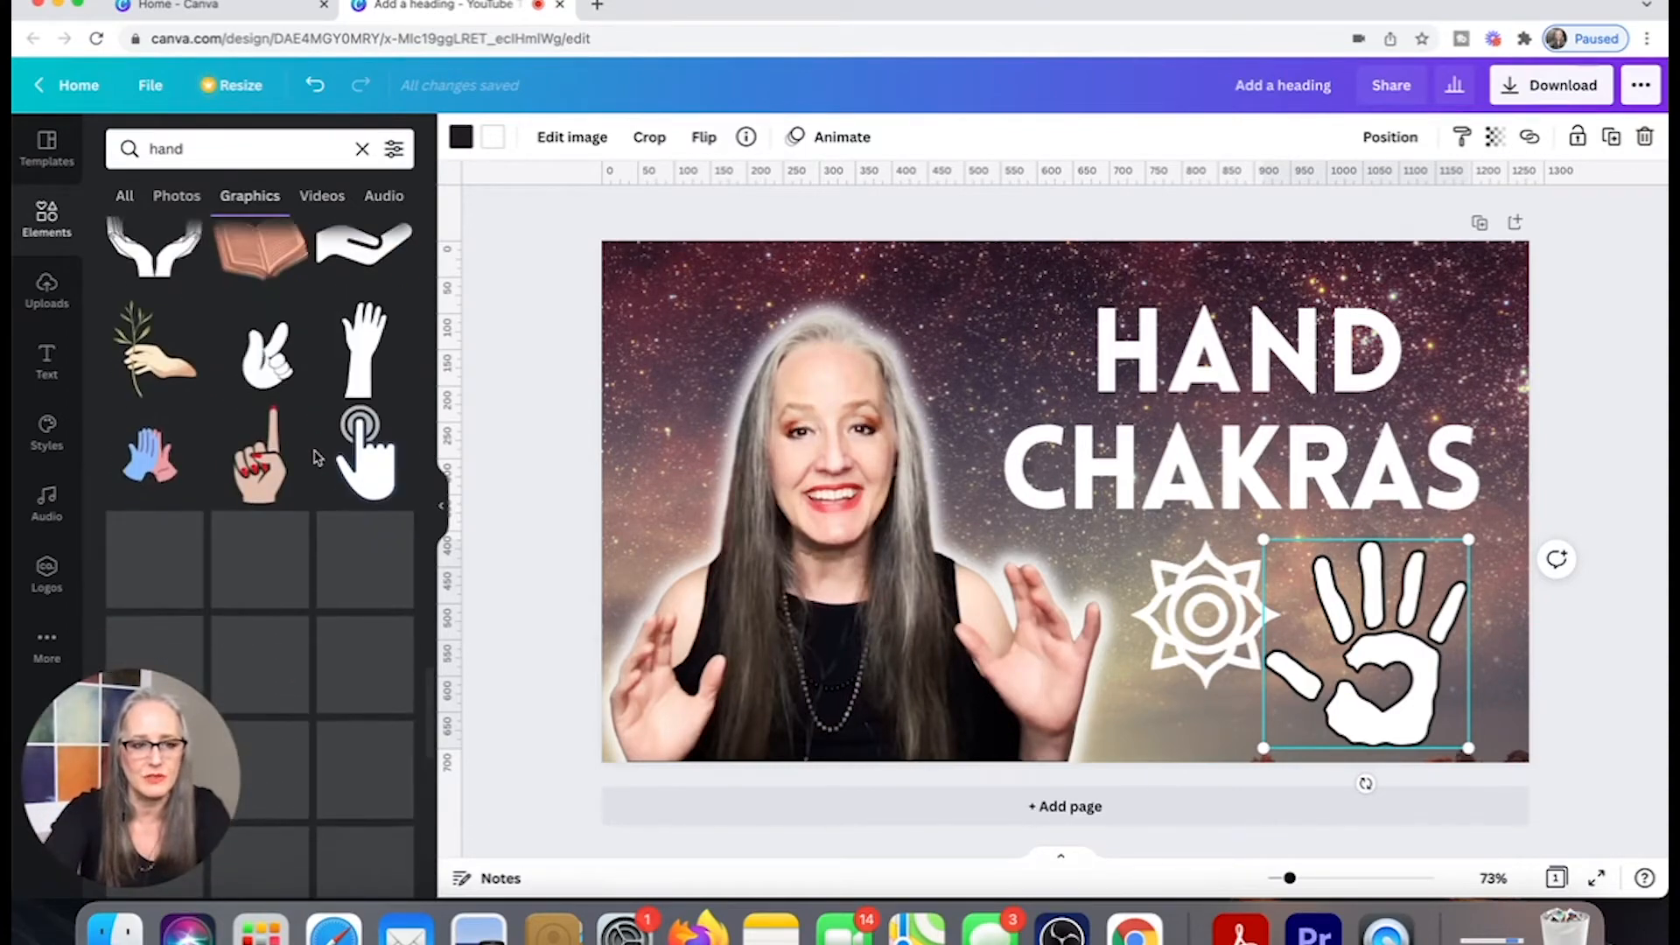
scroll(317, 457, up, 5)
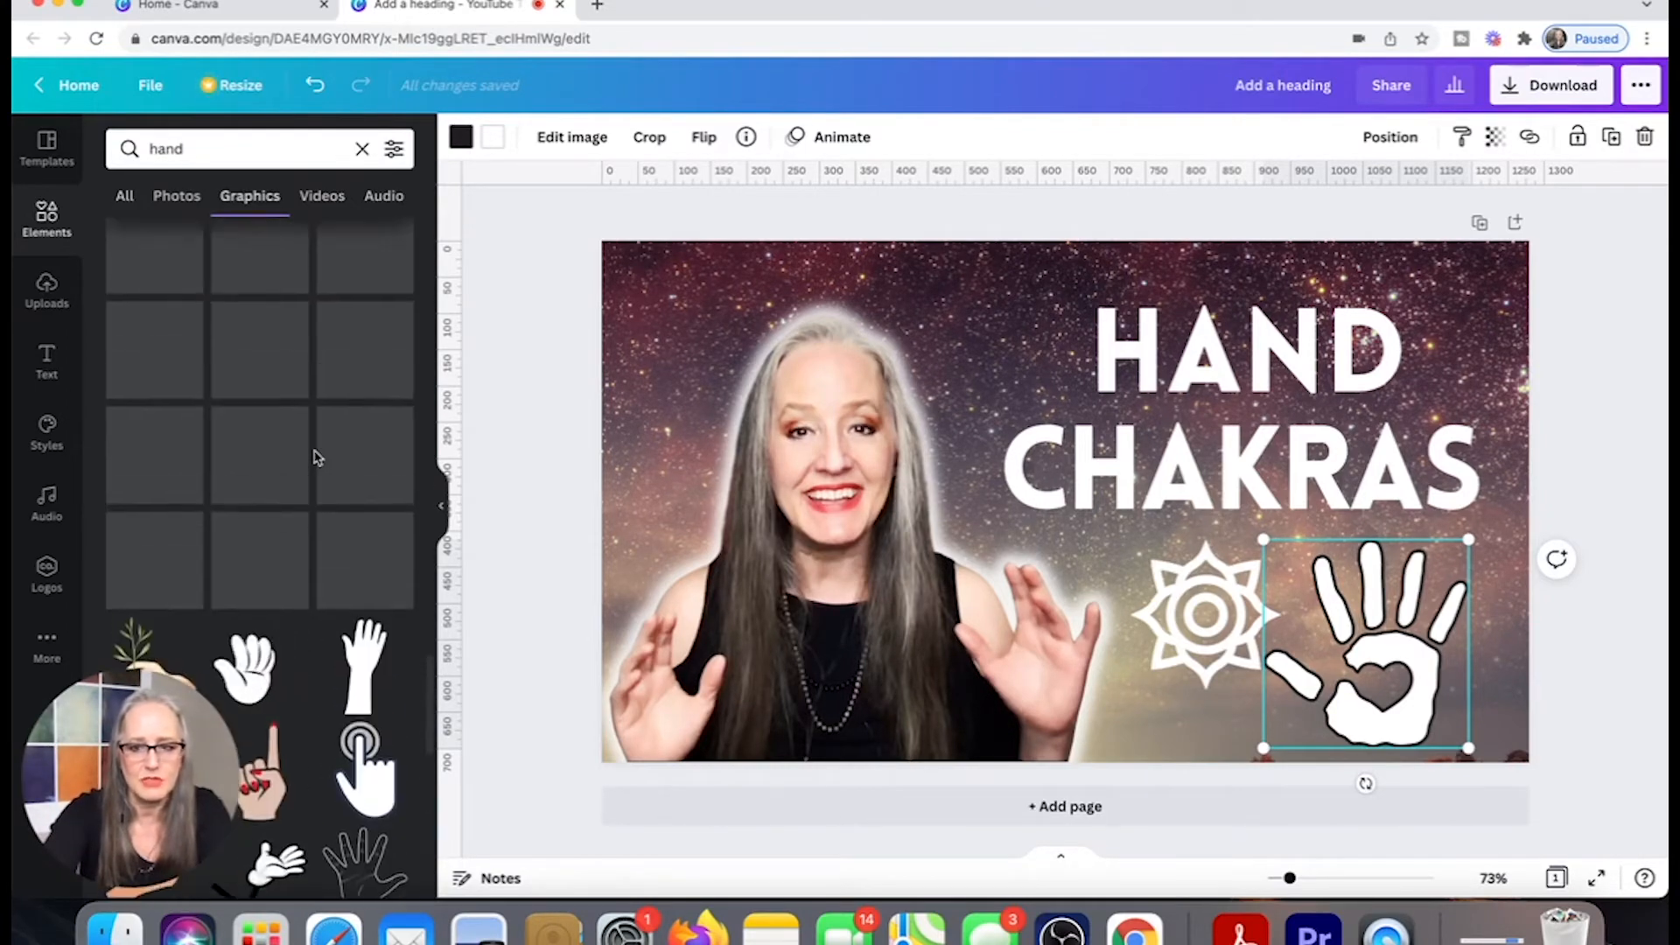
scroll(316, 458, up, 5)
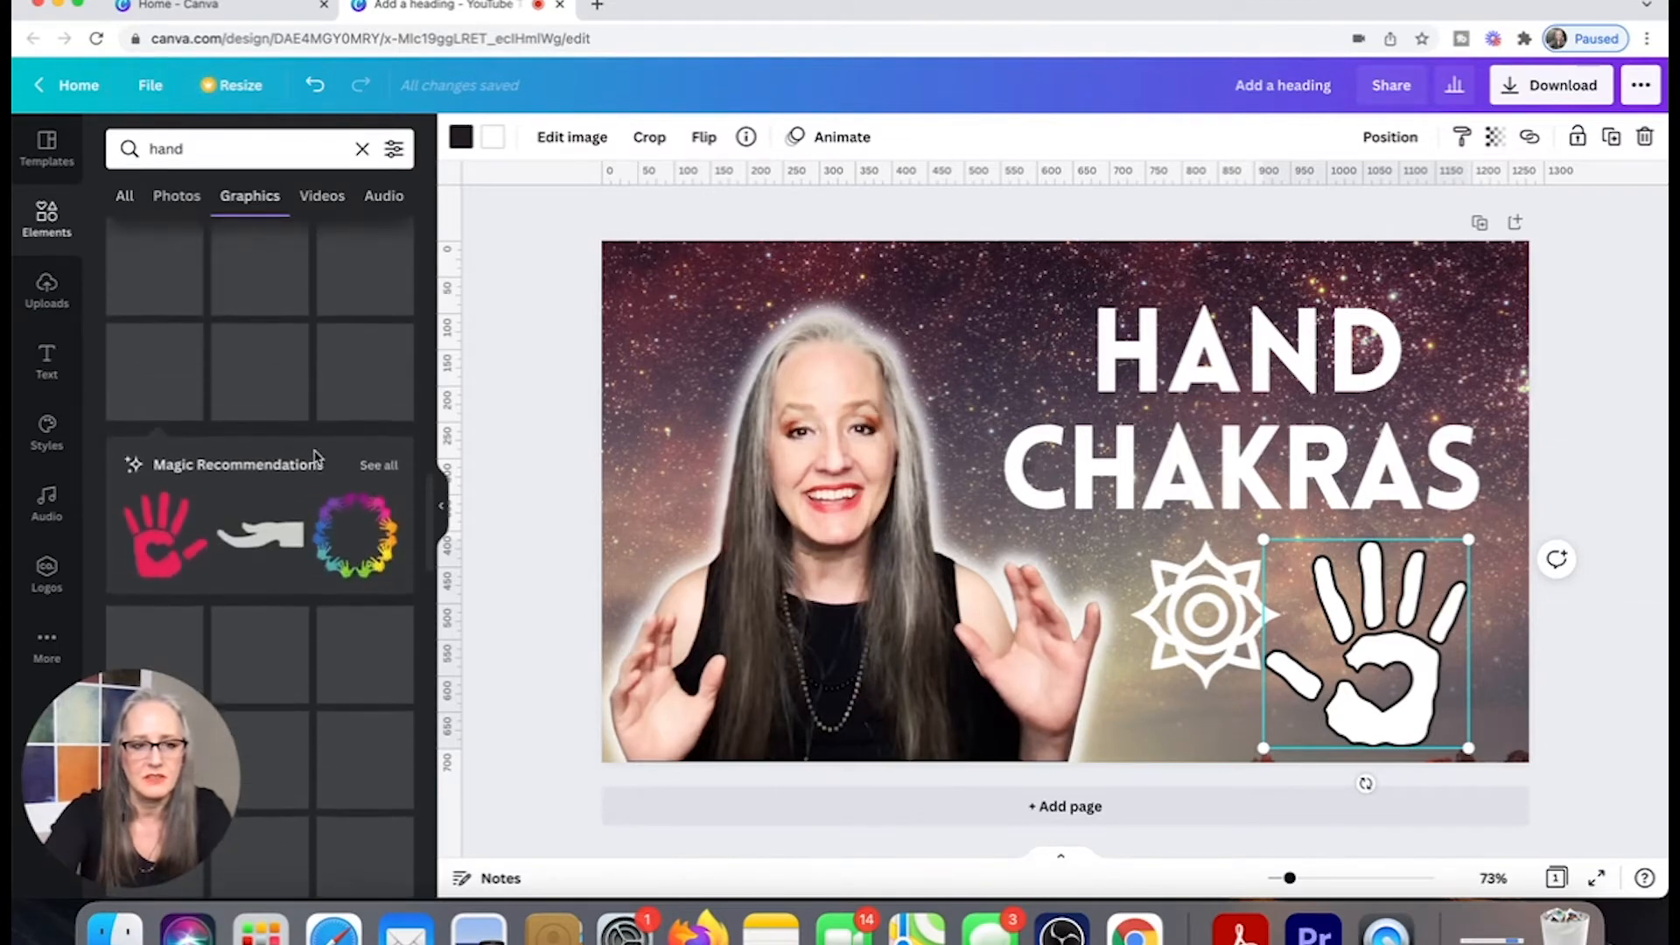
scroll(316, 457, up, 2)
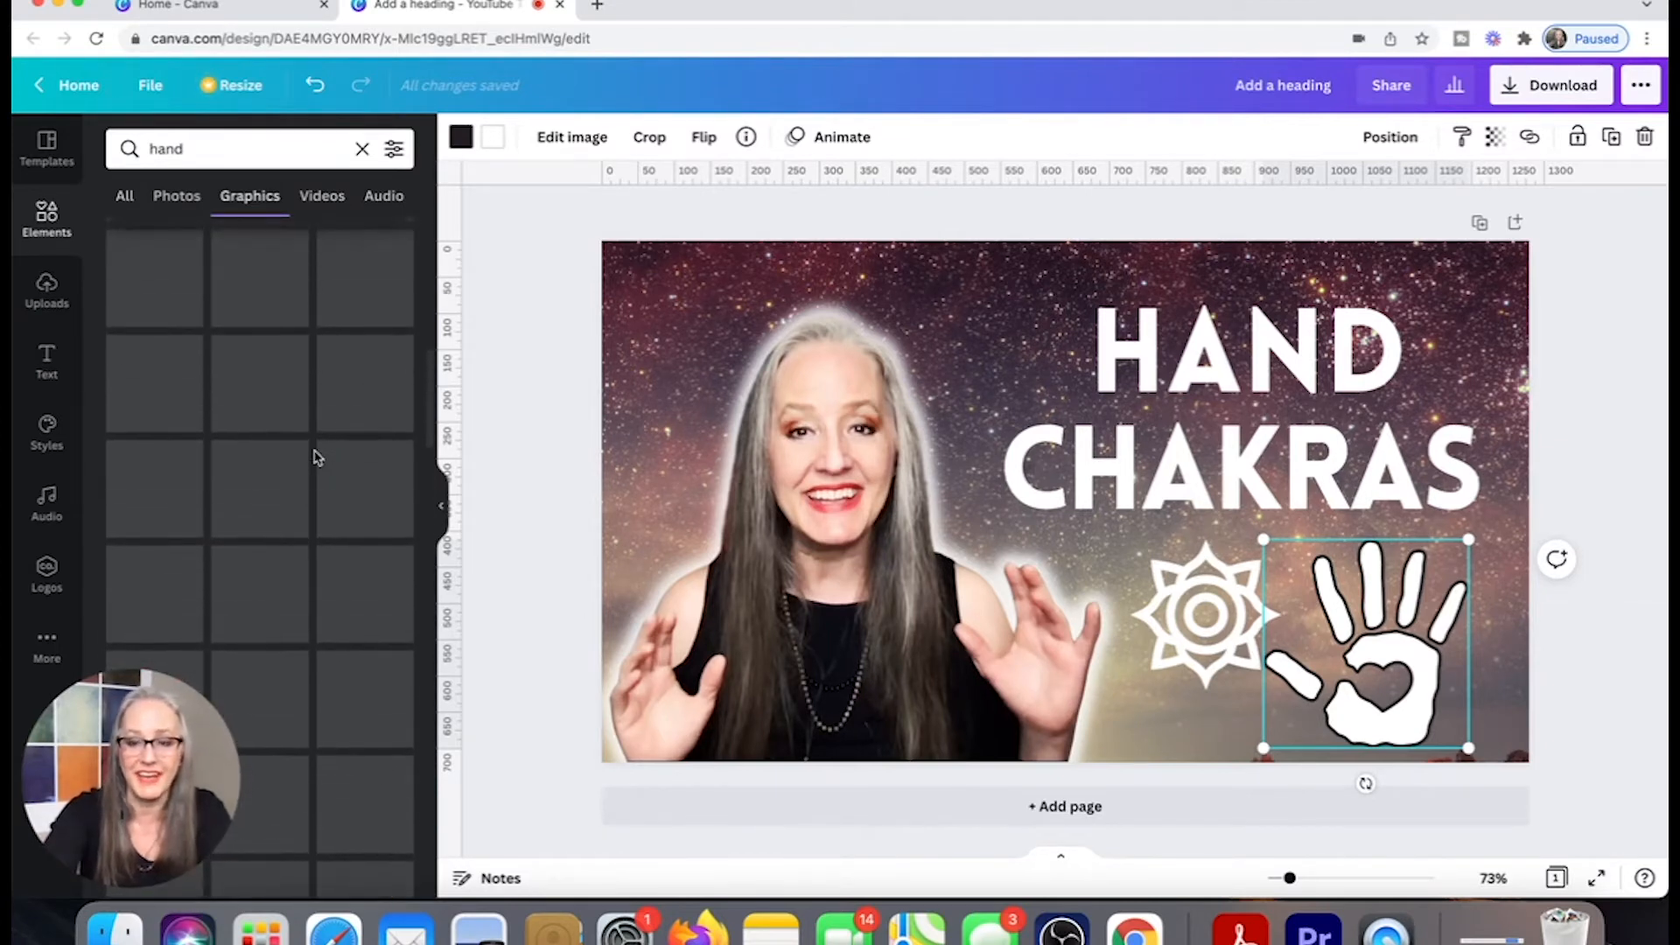
click(1644, 137)
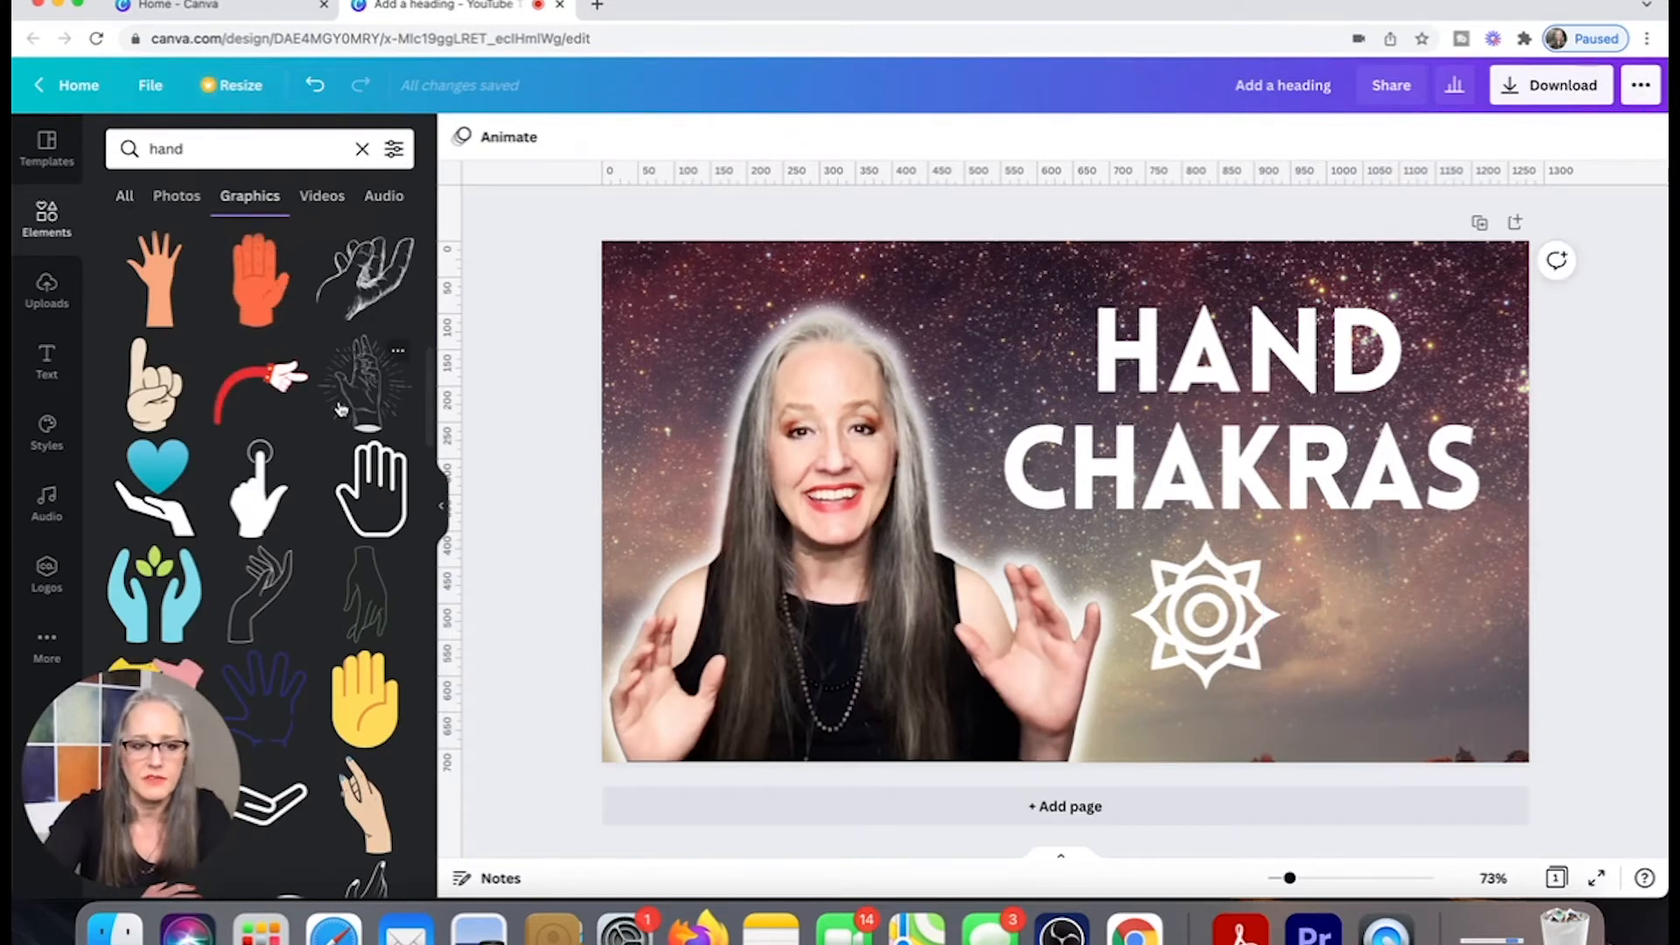
Add the yellow open-palm hand graphic beneath CHAKRAS, directly to the right of the chakra symbol.
scroll(341, 409, up, 3)
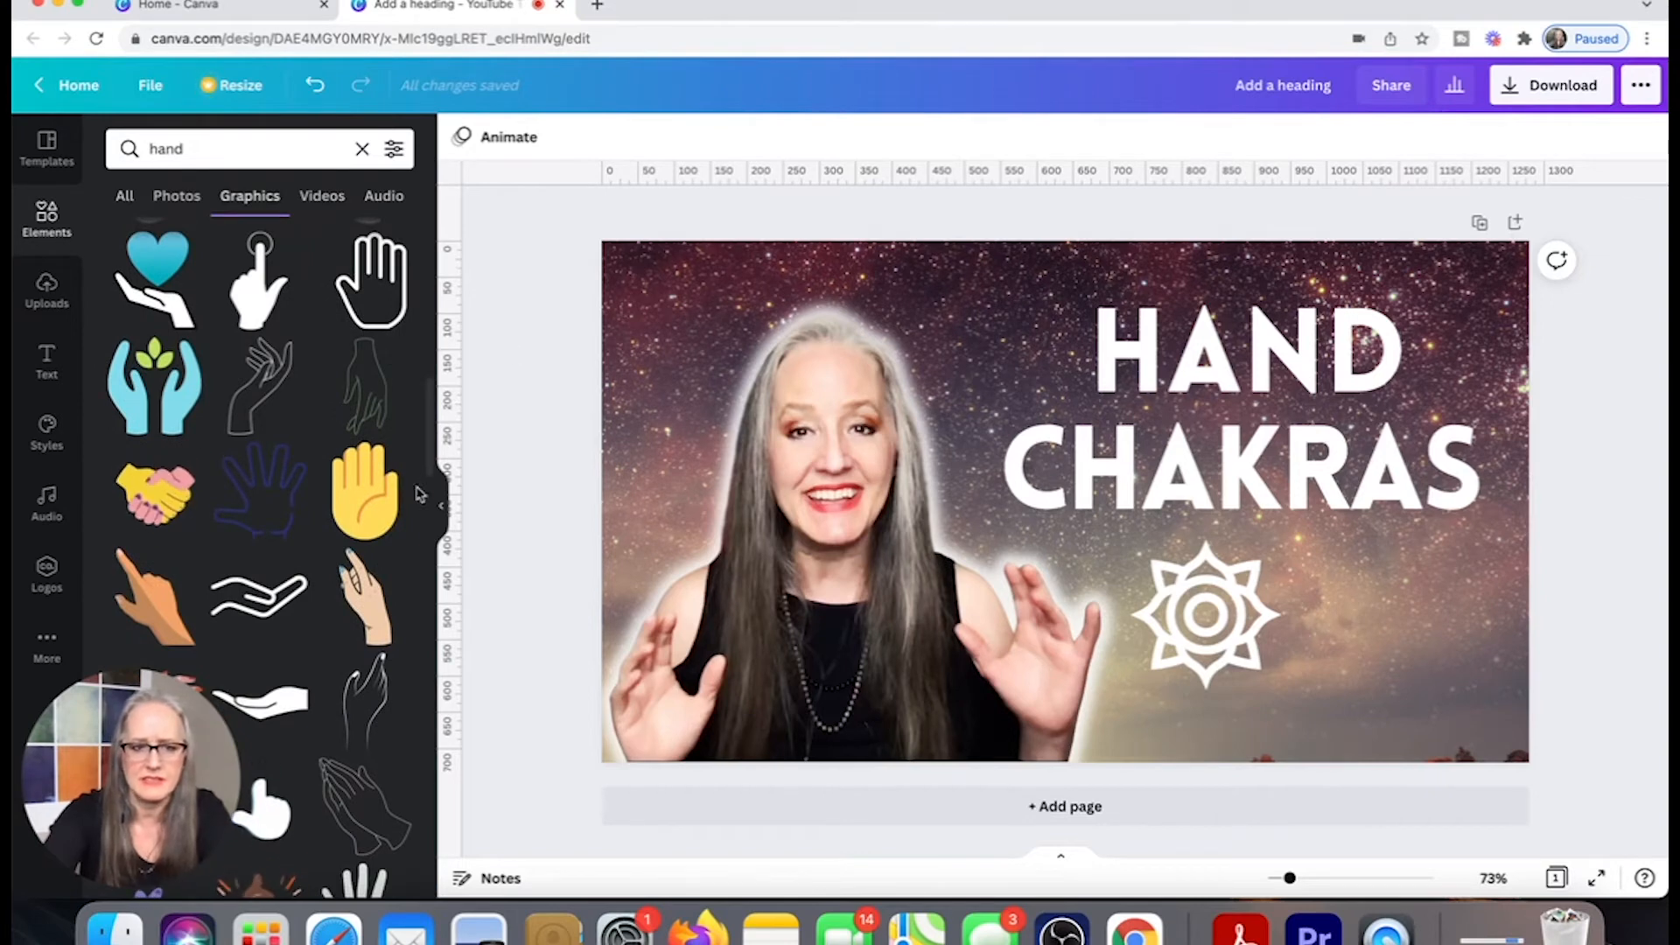
drag(368, 502, 1337, 587)
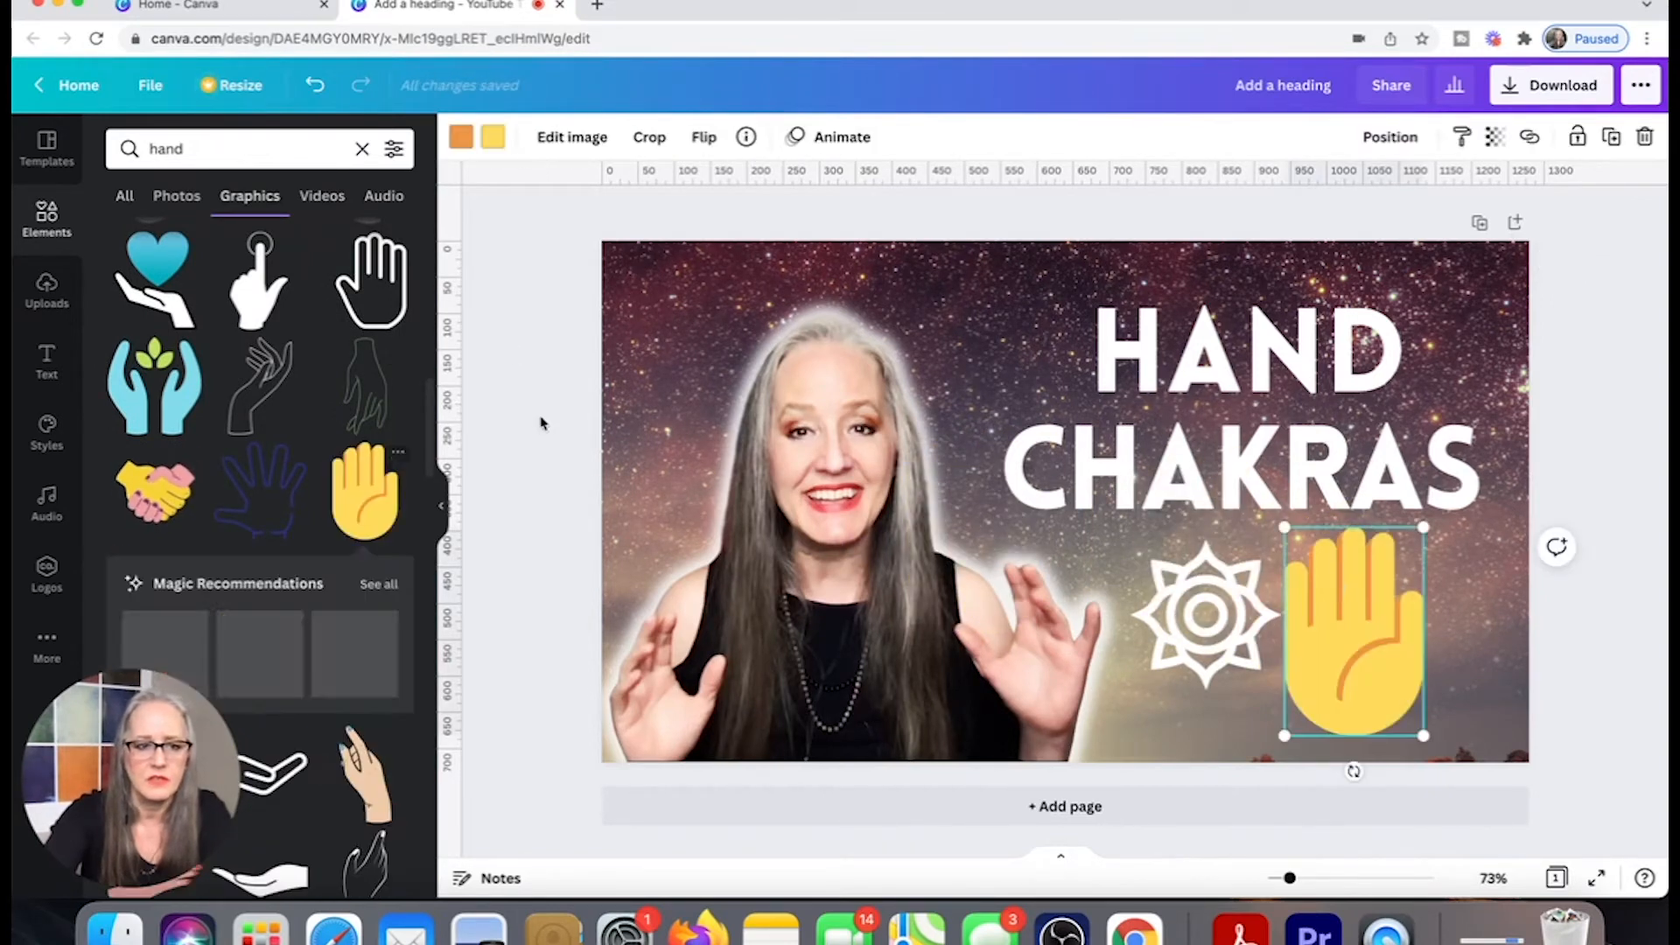
Browse further through the hand graphics for other open-hand designs that suit the thumbnail.
scroll(329, 435, down, 8)
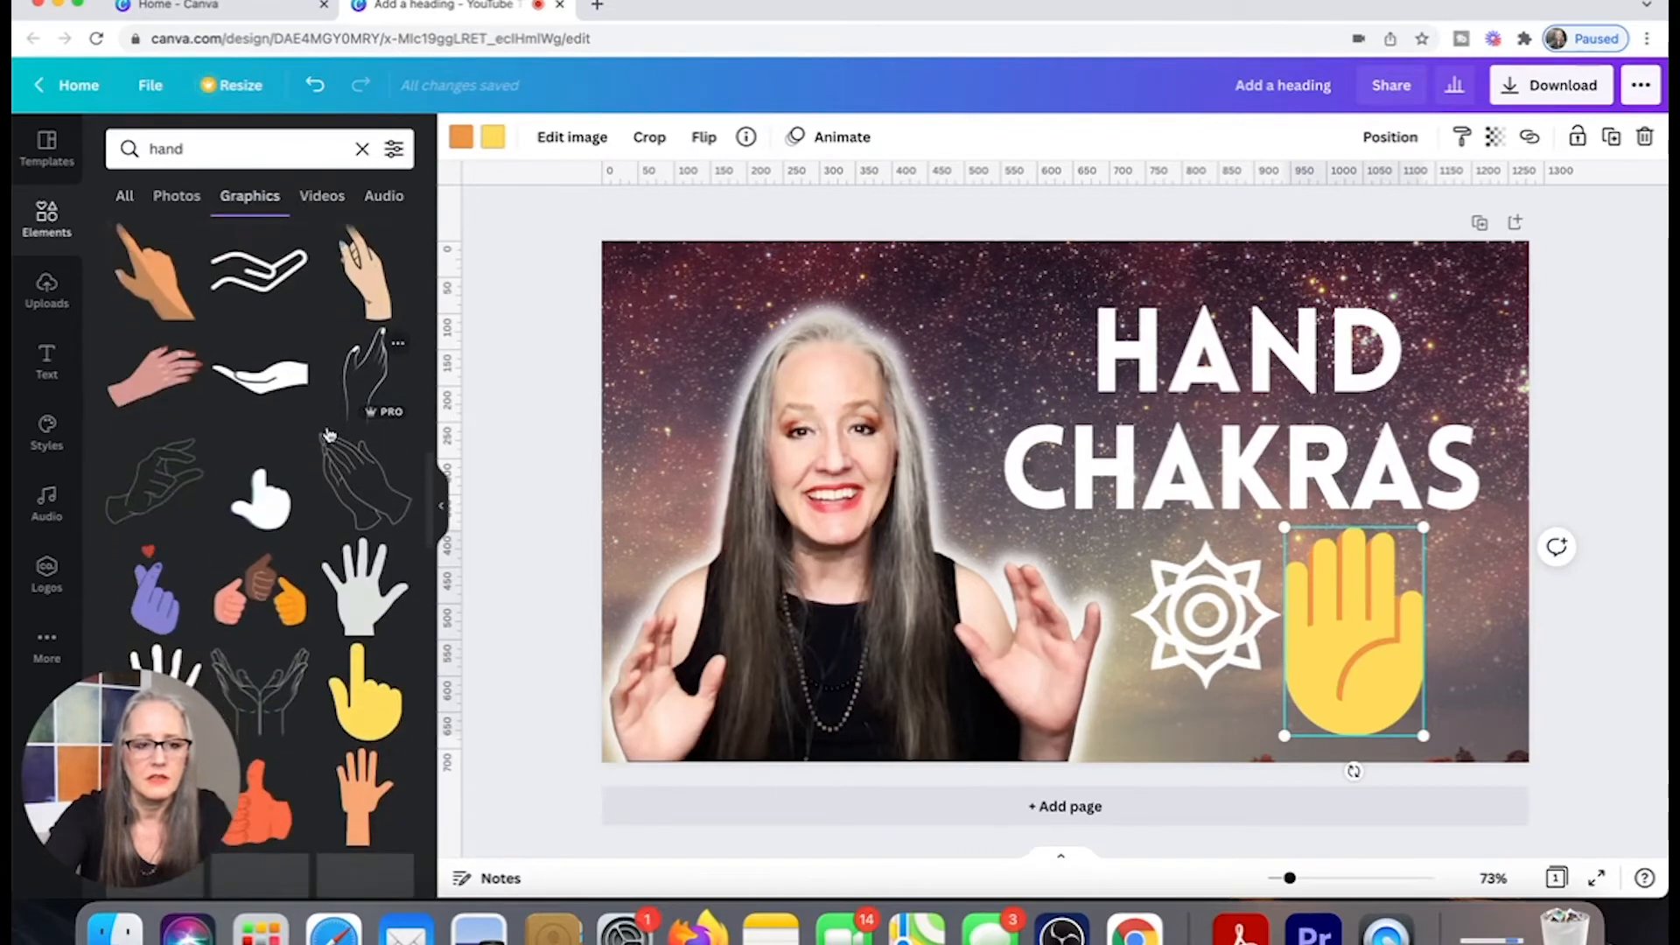
scroll(329, 435, down, 3)
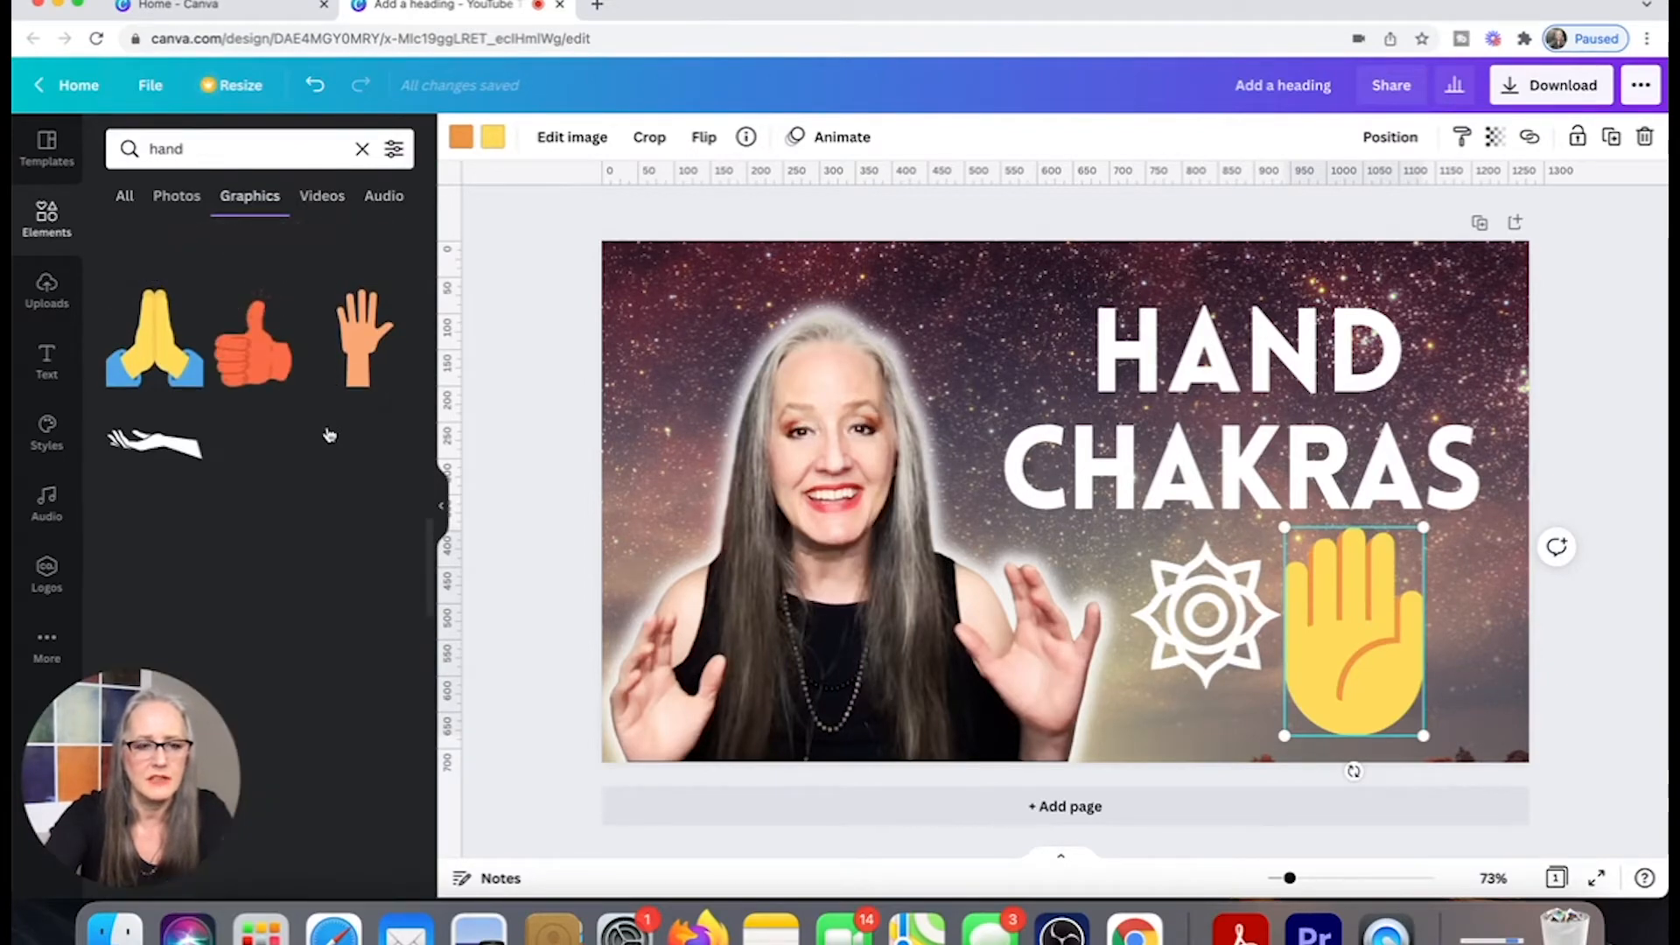
scroll(329, 434, down, 6)
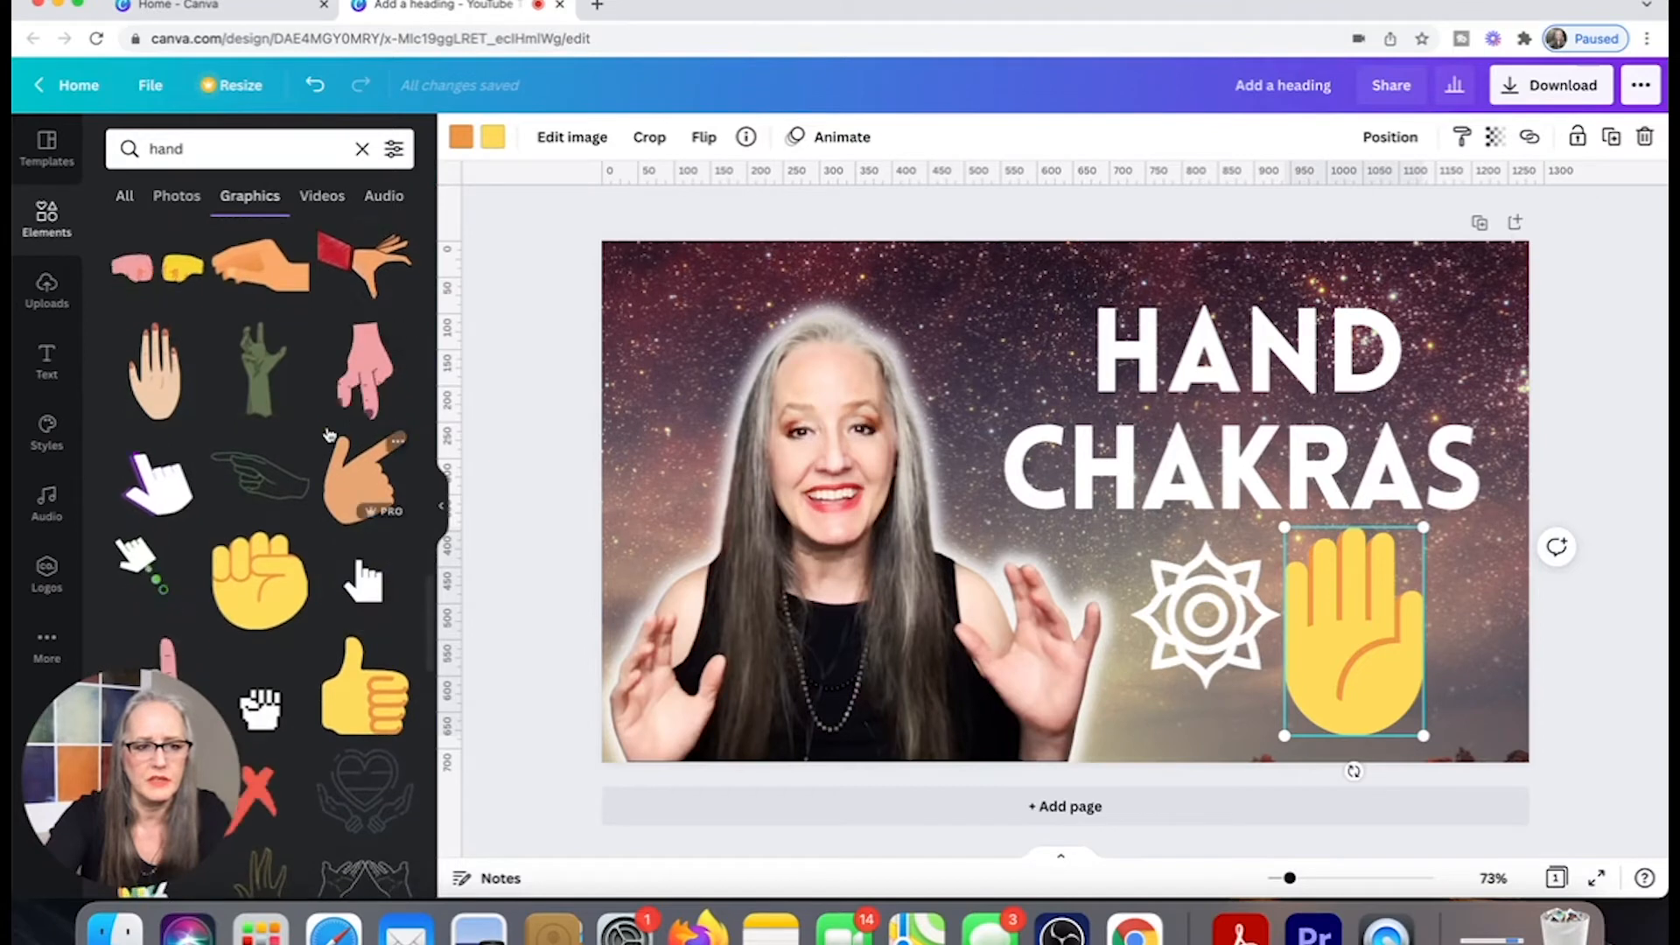
scroll(329, 435, down, 4)
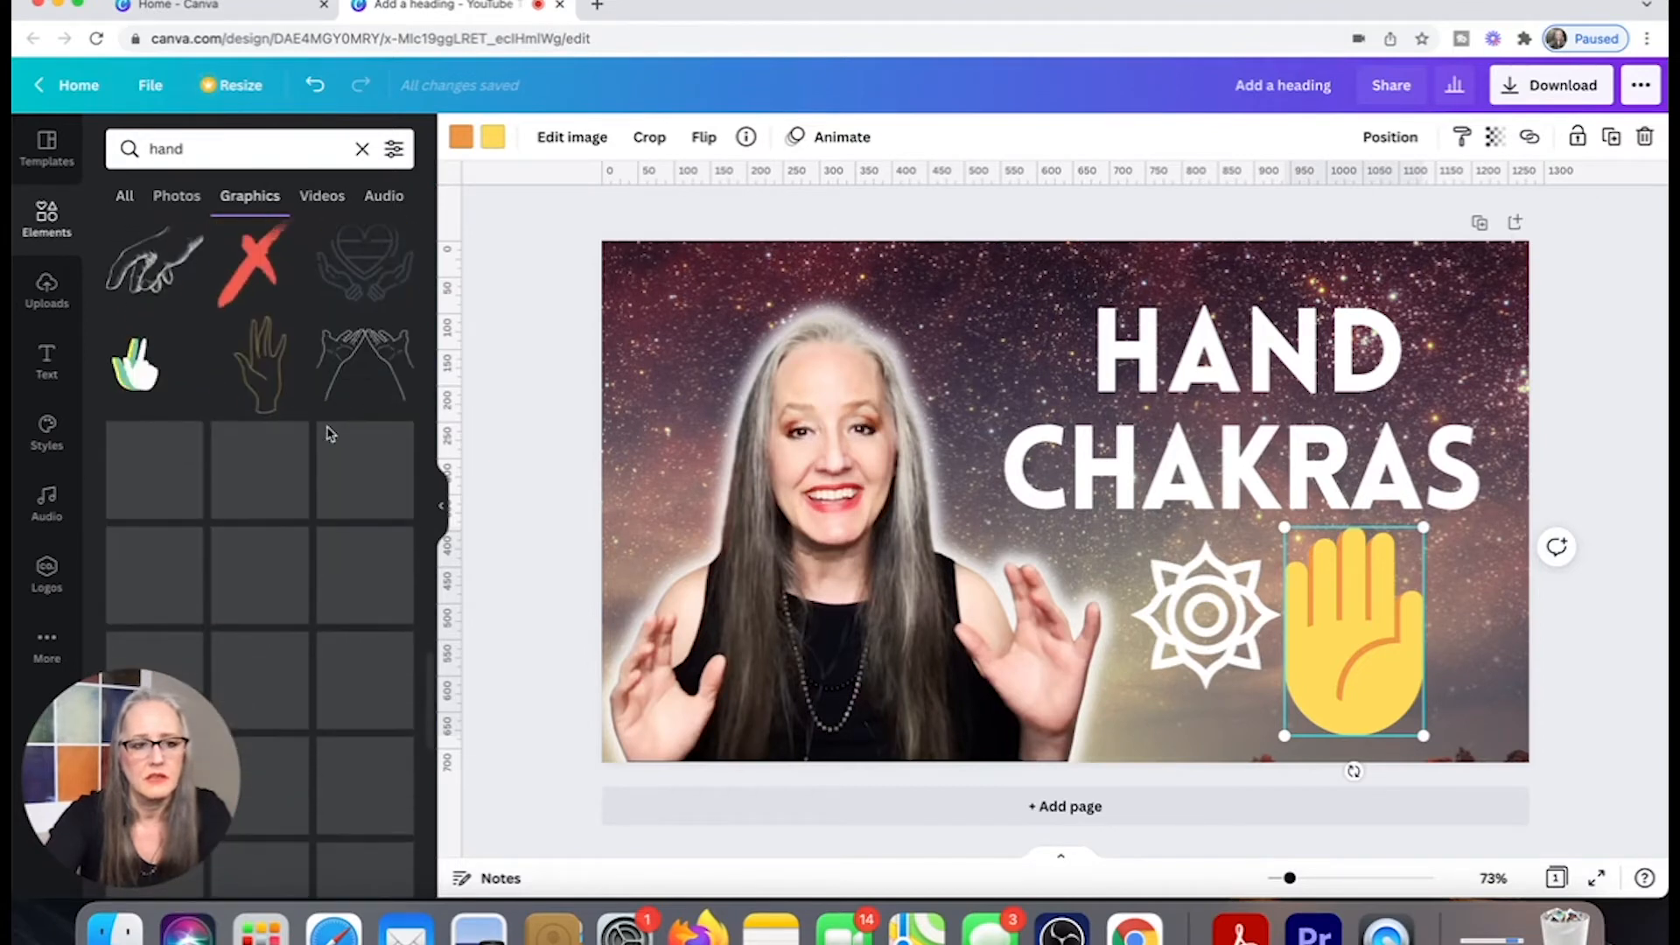
scroll(329, 435, down, 5)
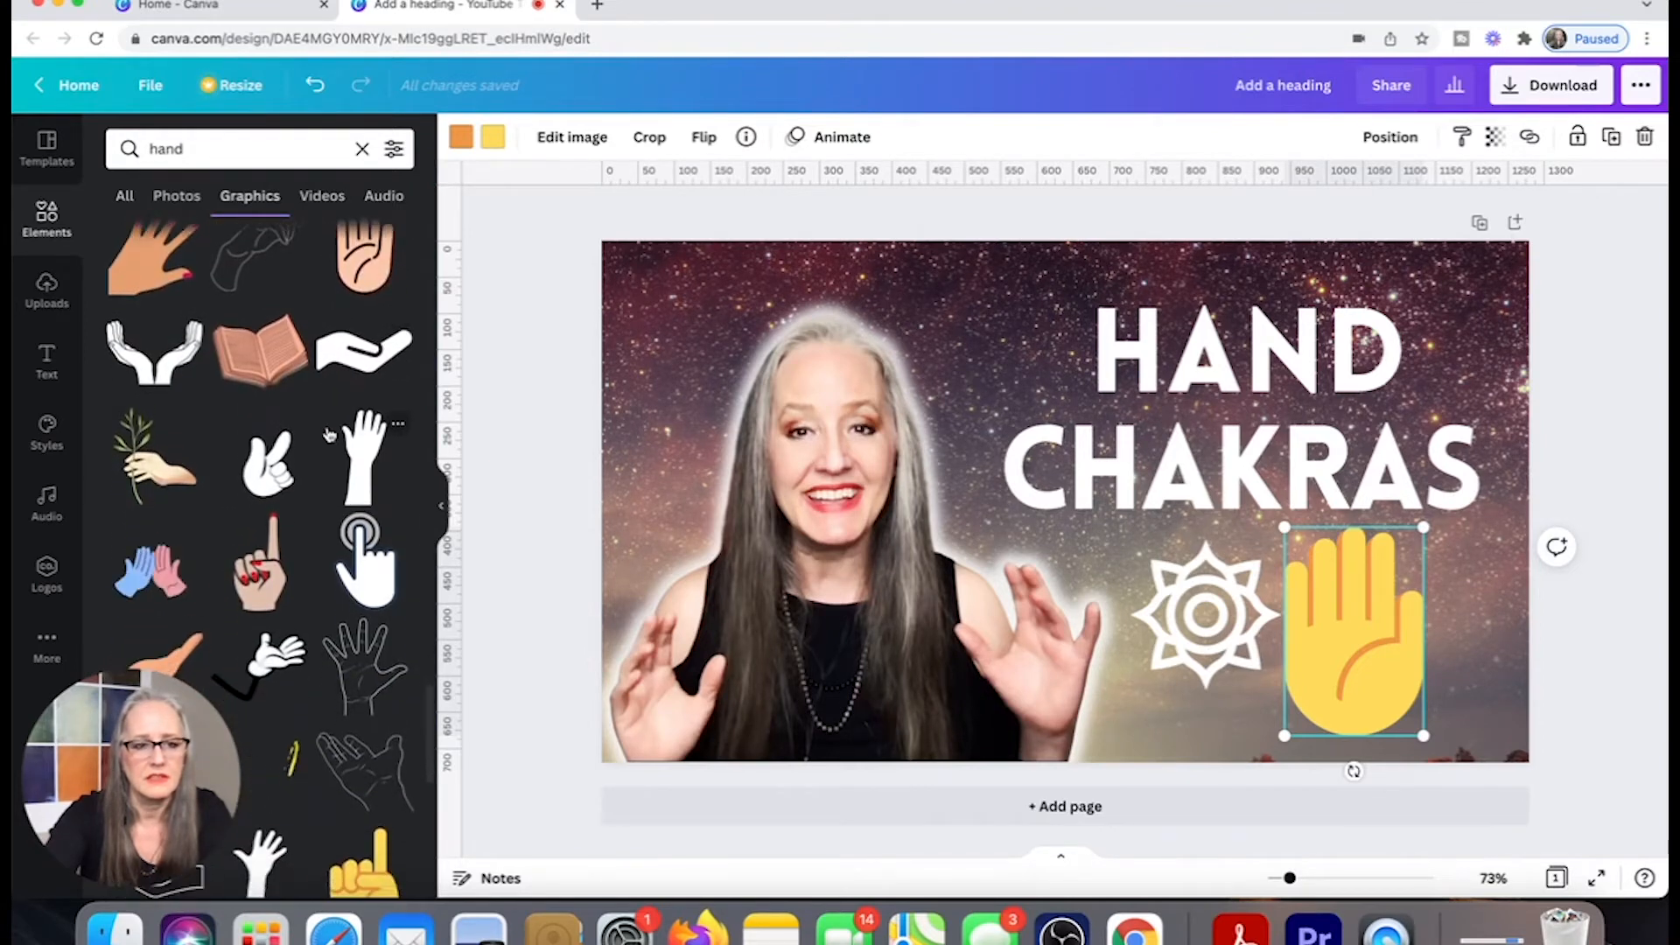
scroll(329, 434, down, 8)
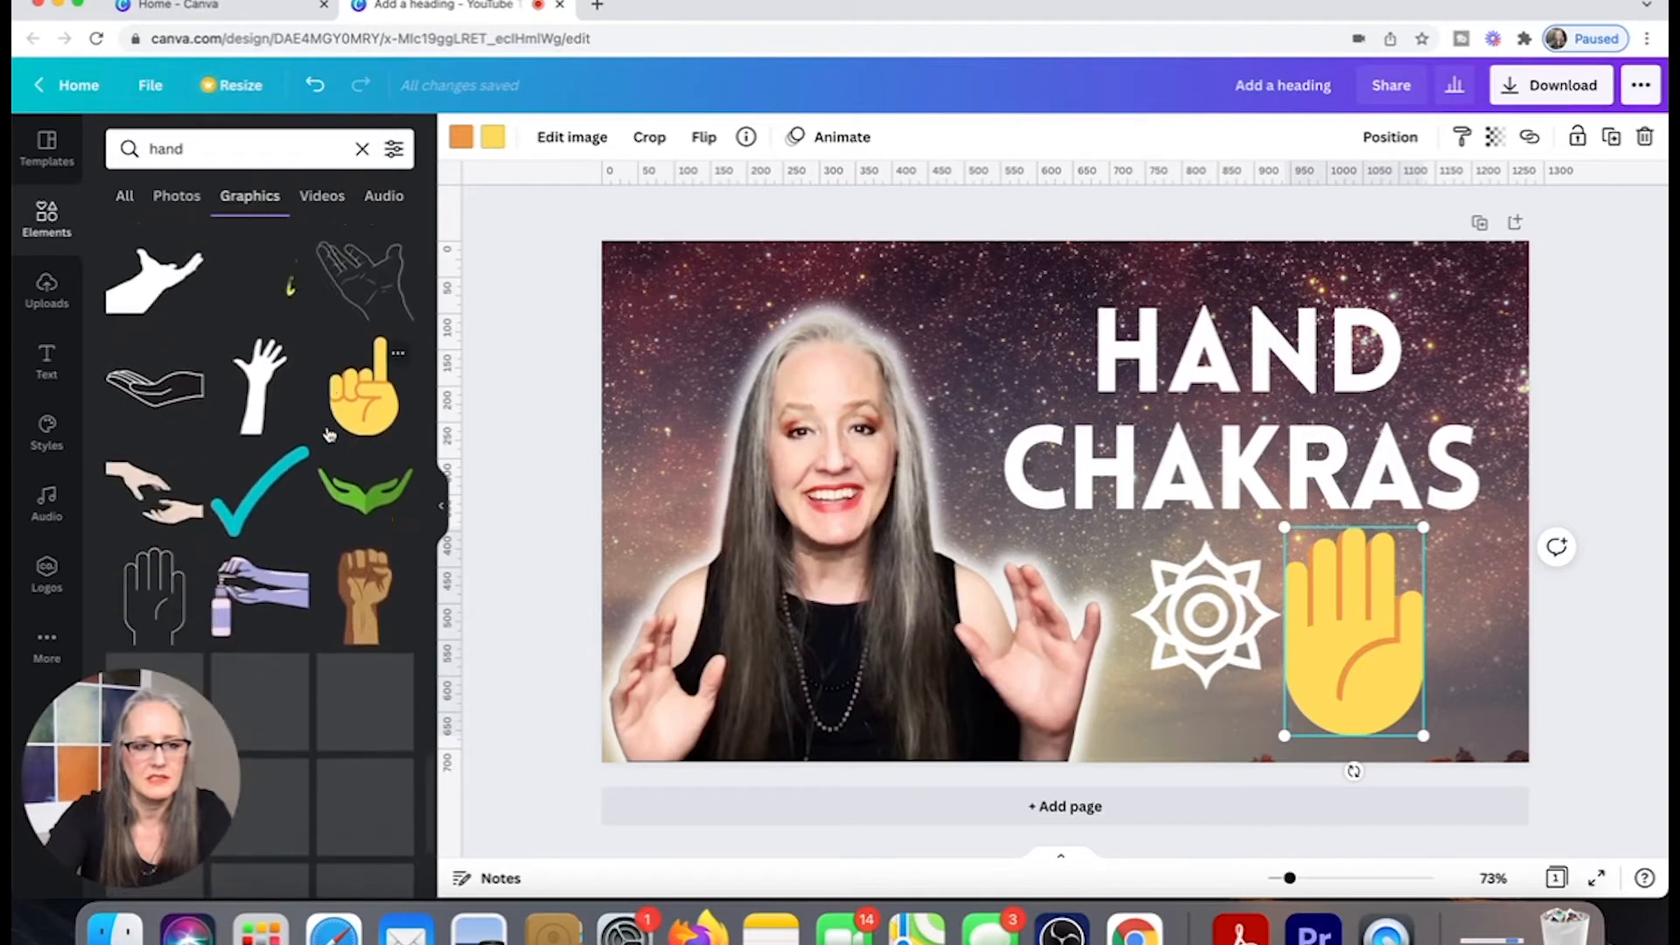
scroll(329, 434, down, 4)
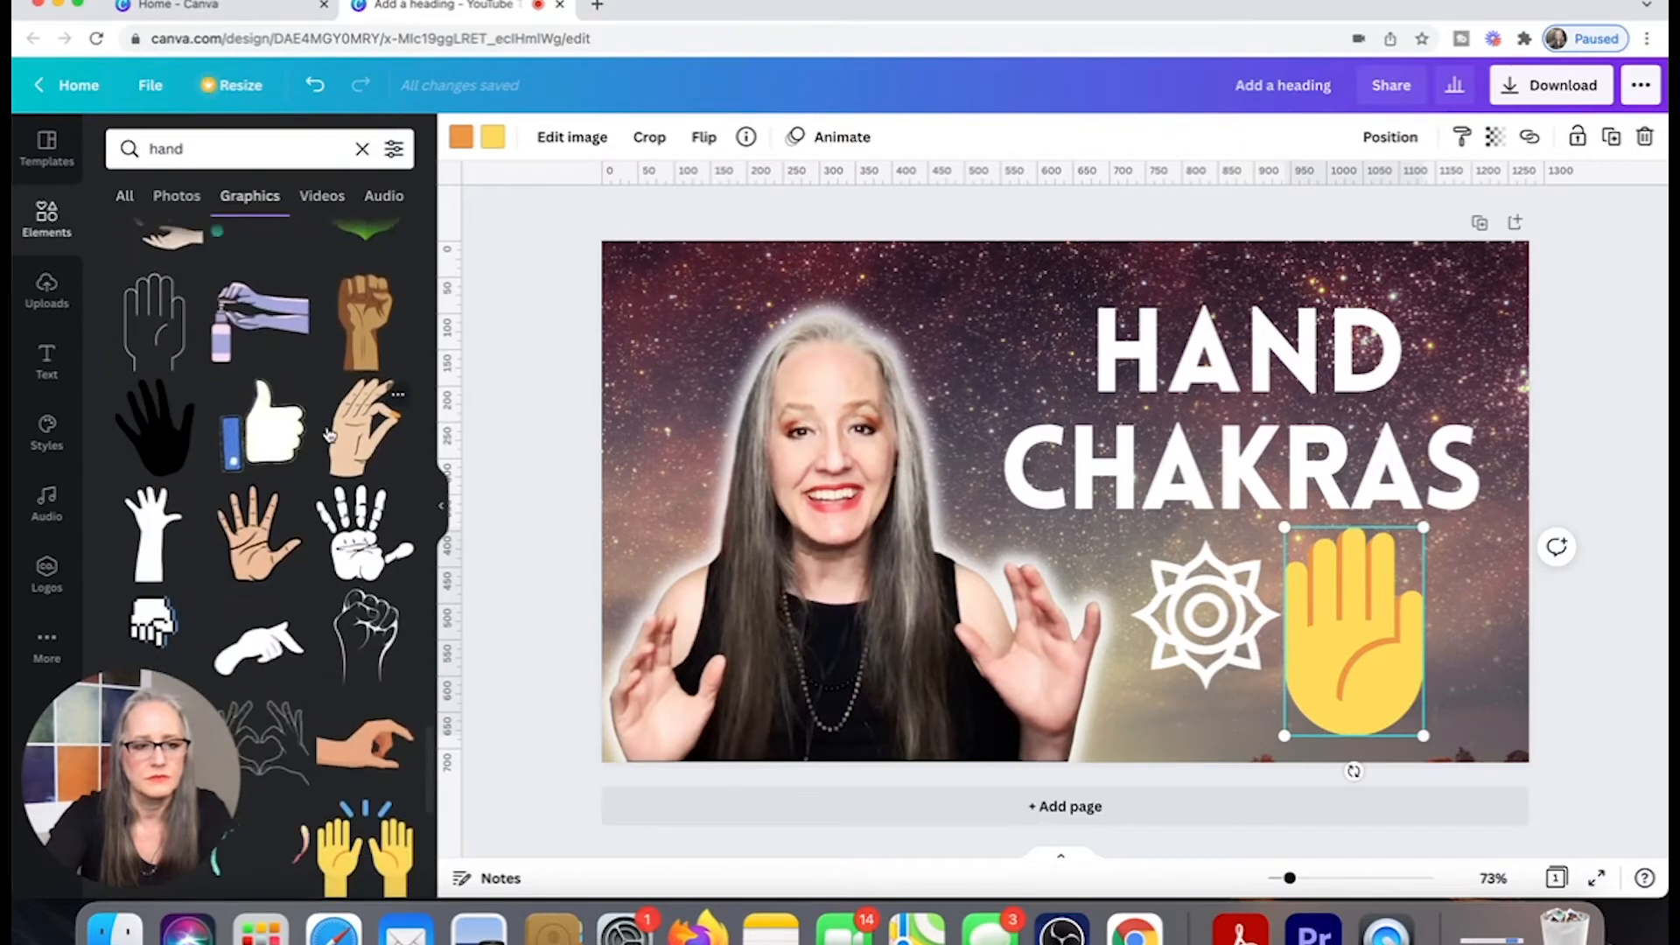
scroll(327, 435, down, 10)
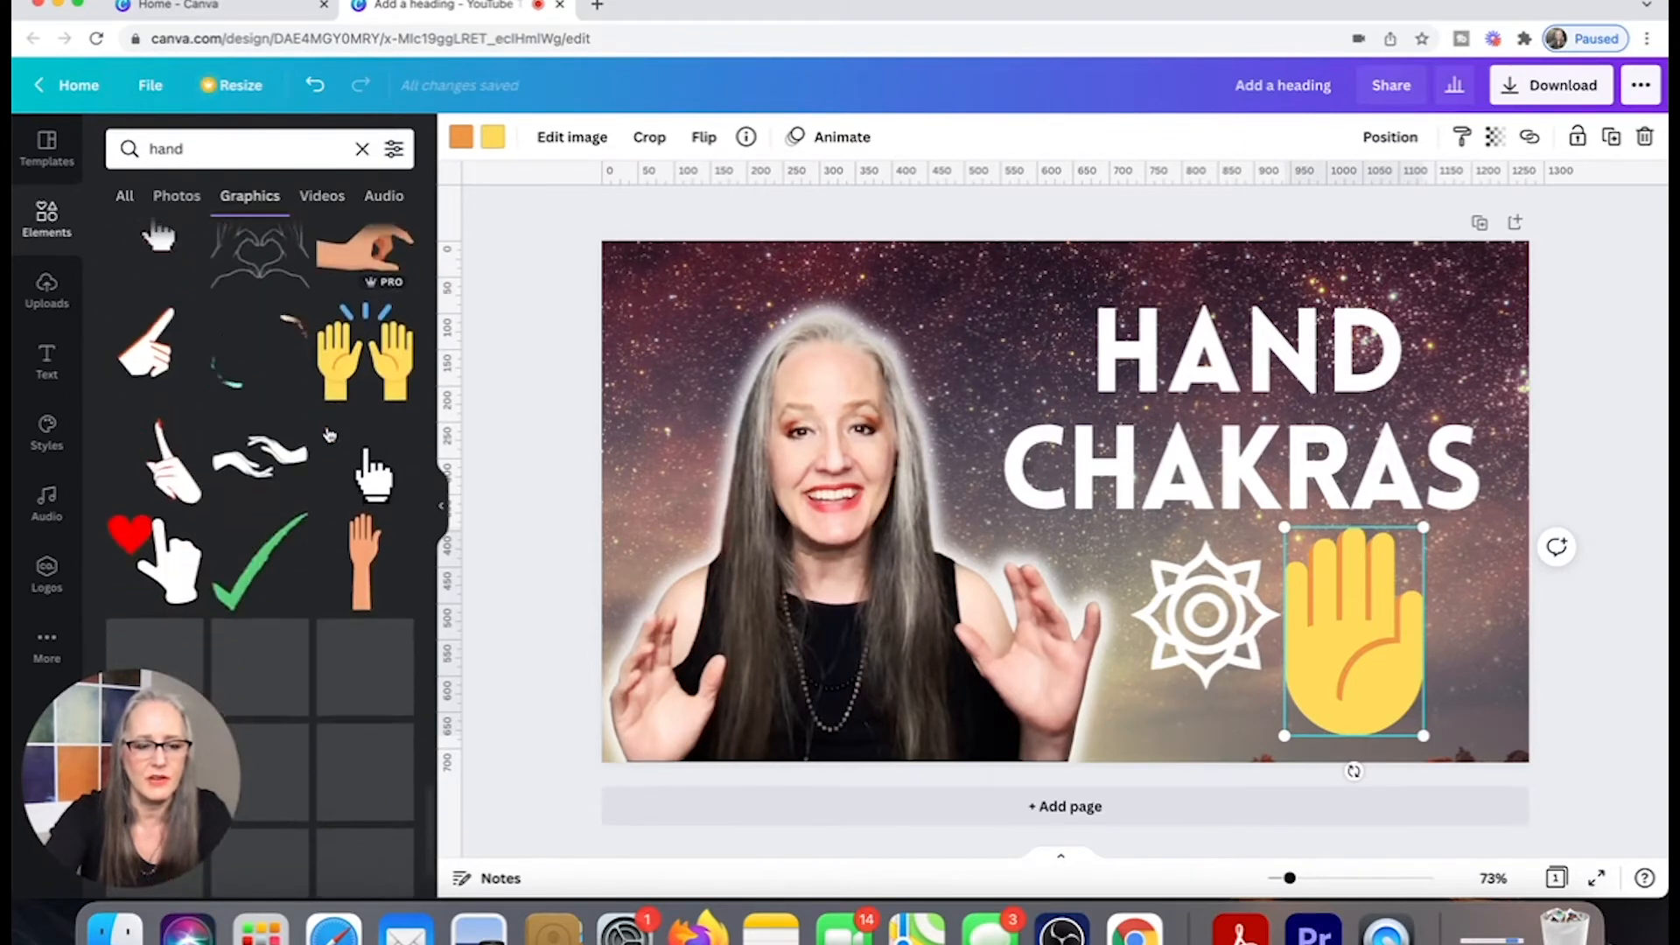
scroll(329, 435, down, 2)
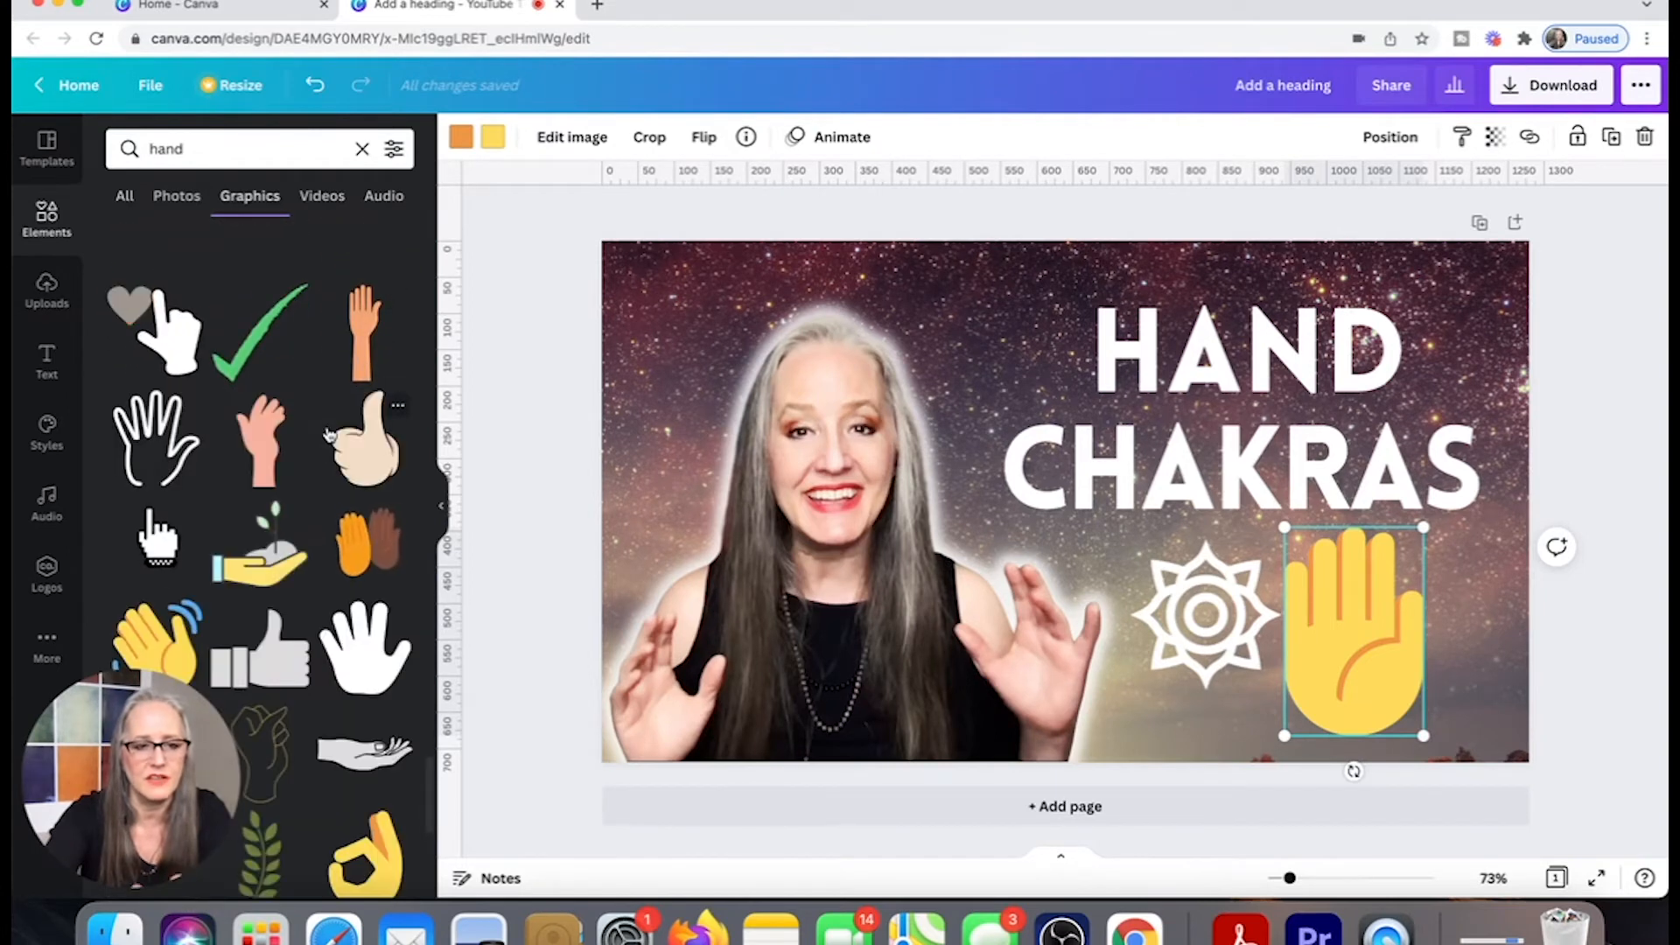
scroll(329, 435, down, 3)
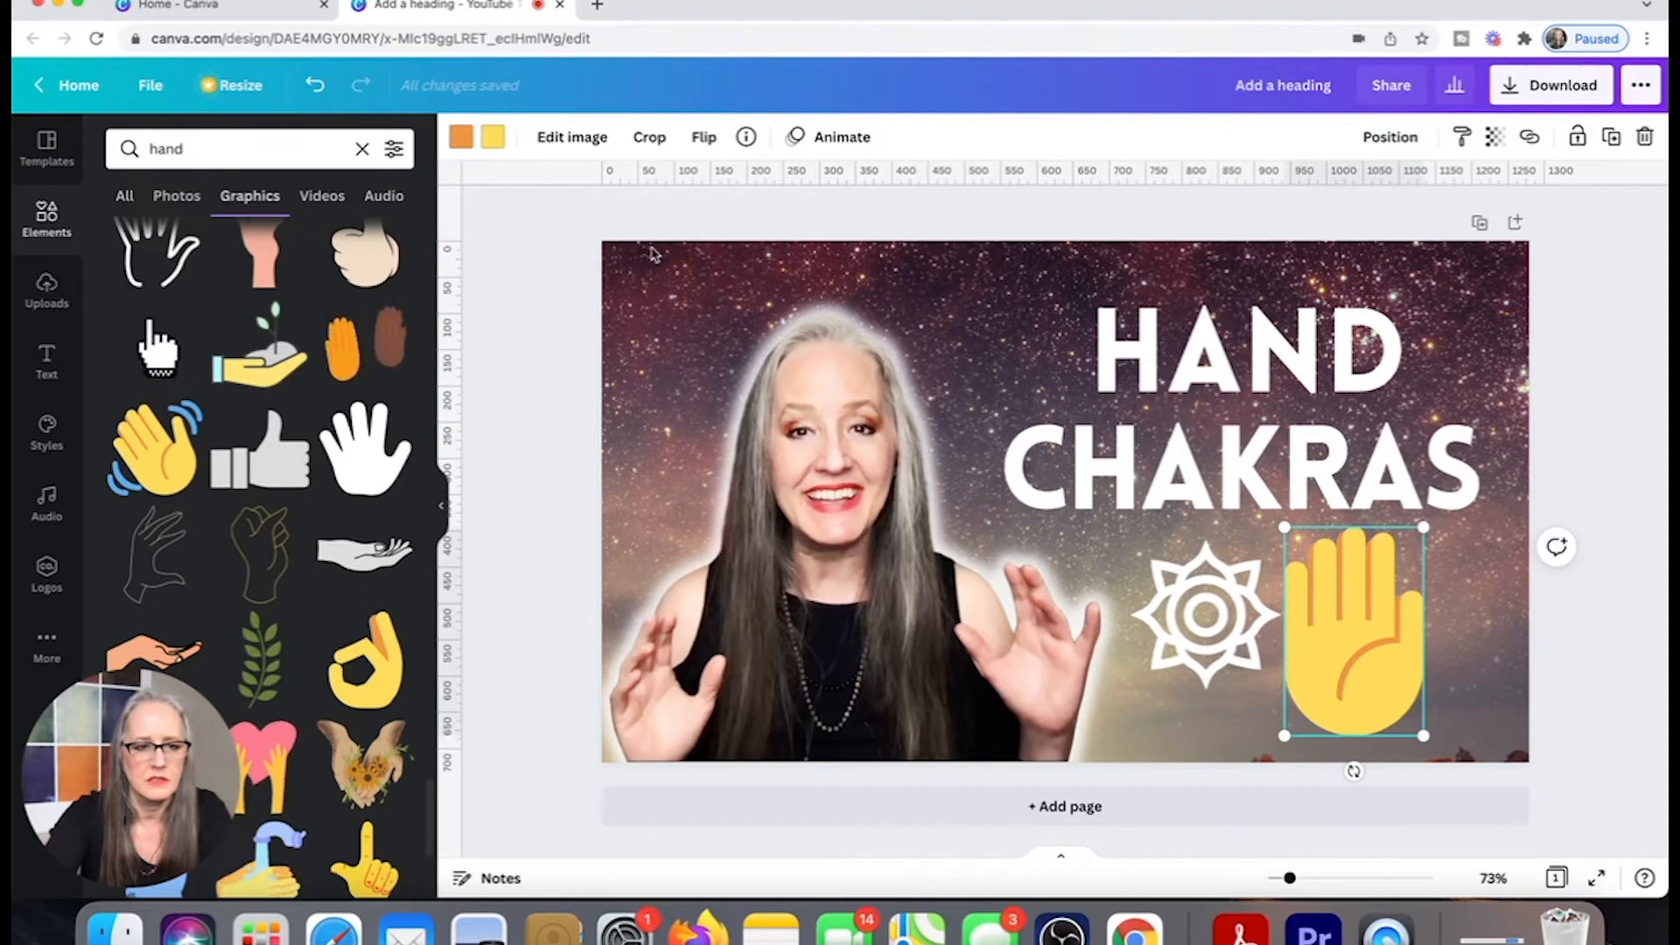
Move the chakra symbol to the thumbnail's upper-left corner, and shrink the yellow hand and place it beneath the end of CHAKRAS.
click(1206, 613)
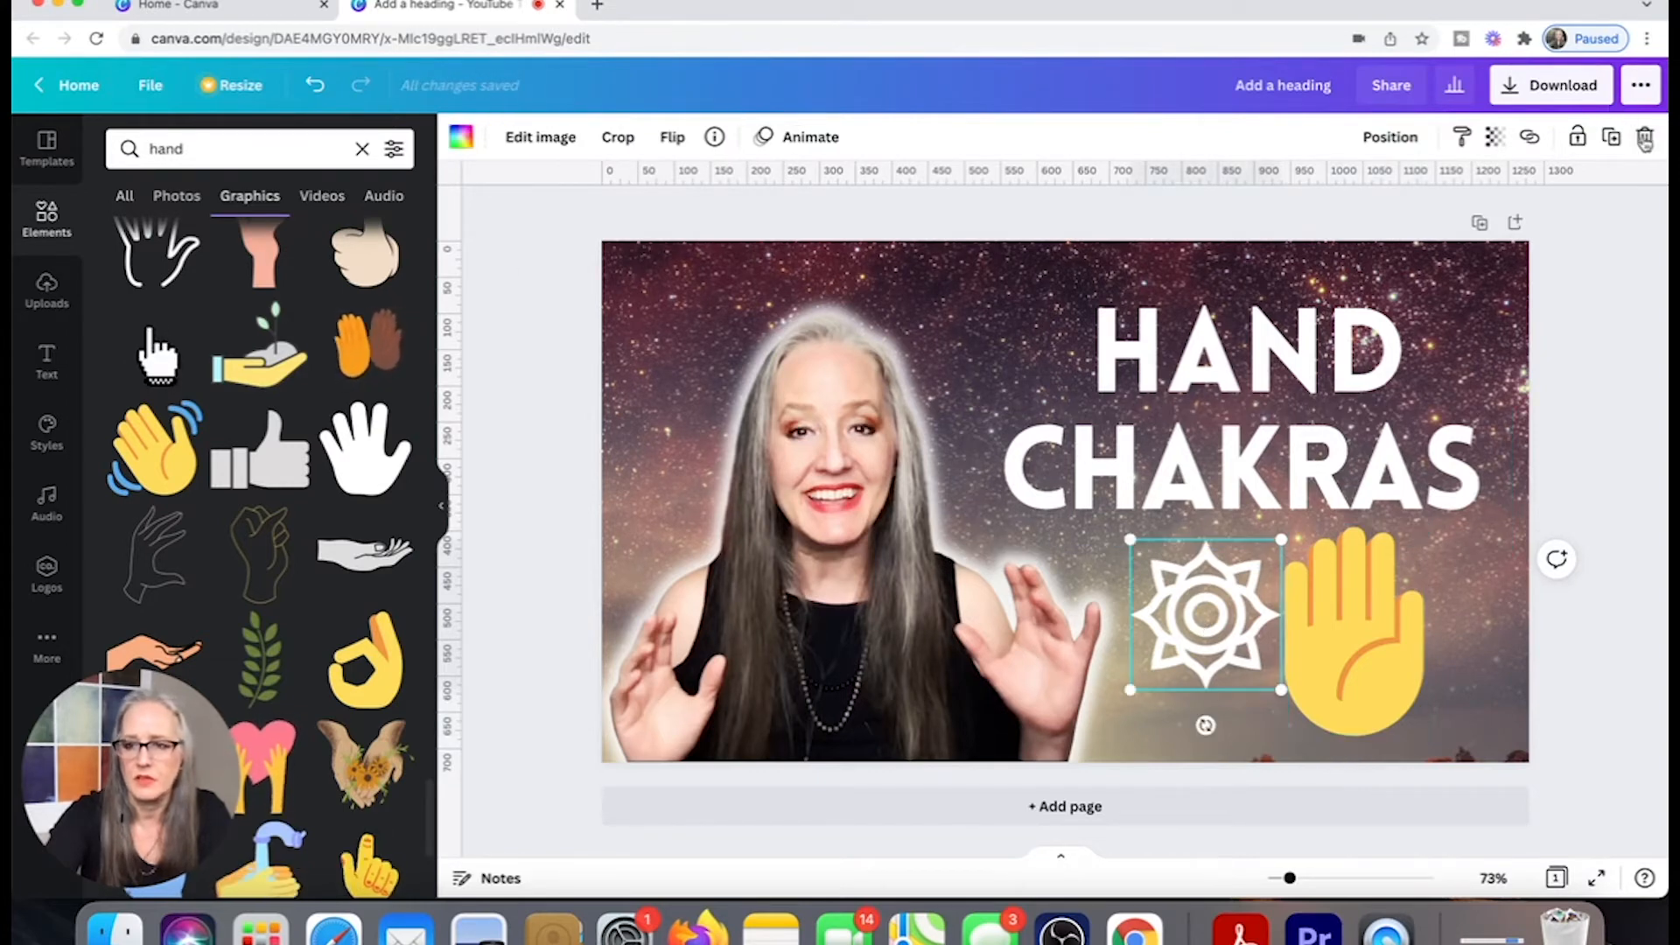
drag(1227, 626, 683, 297)
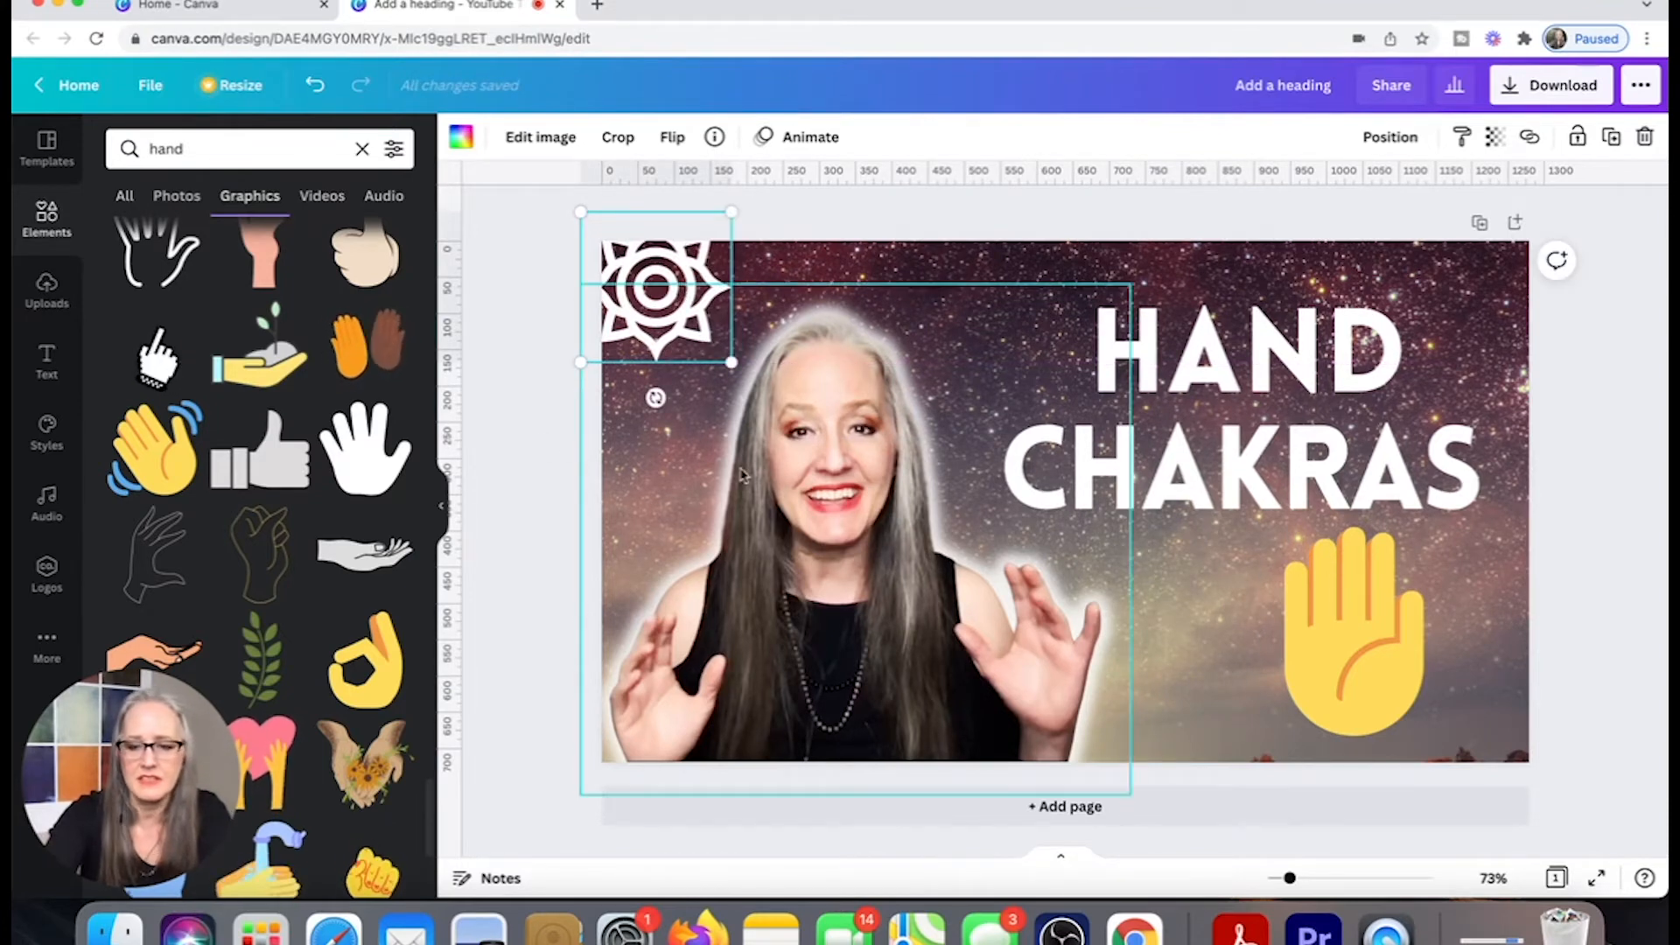
click(1352, 638)
drag(1283, 740, 1325, 692)
drag(1397, 623, 1450, 635)
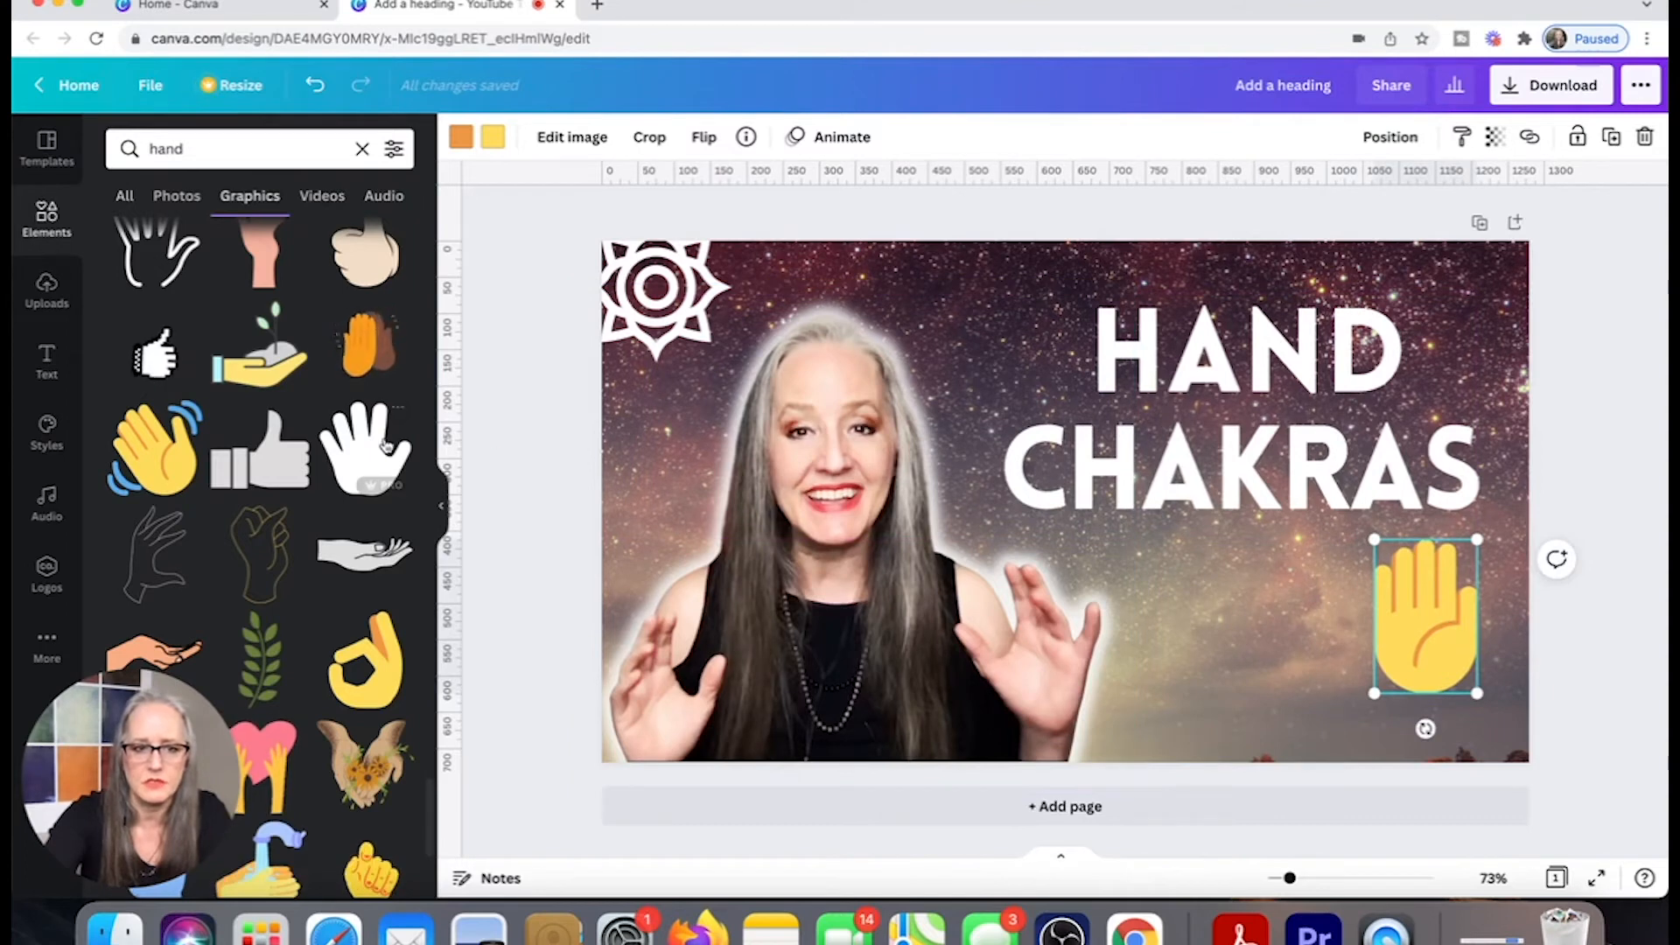
drag(377, 450, 1190, 582)
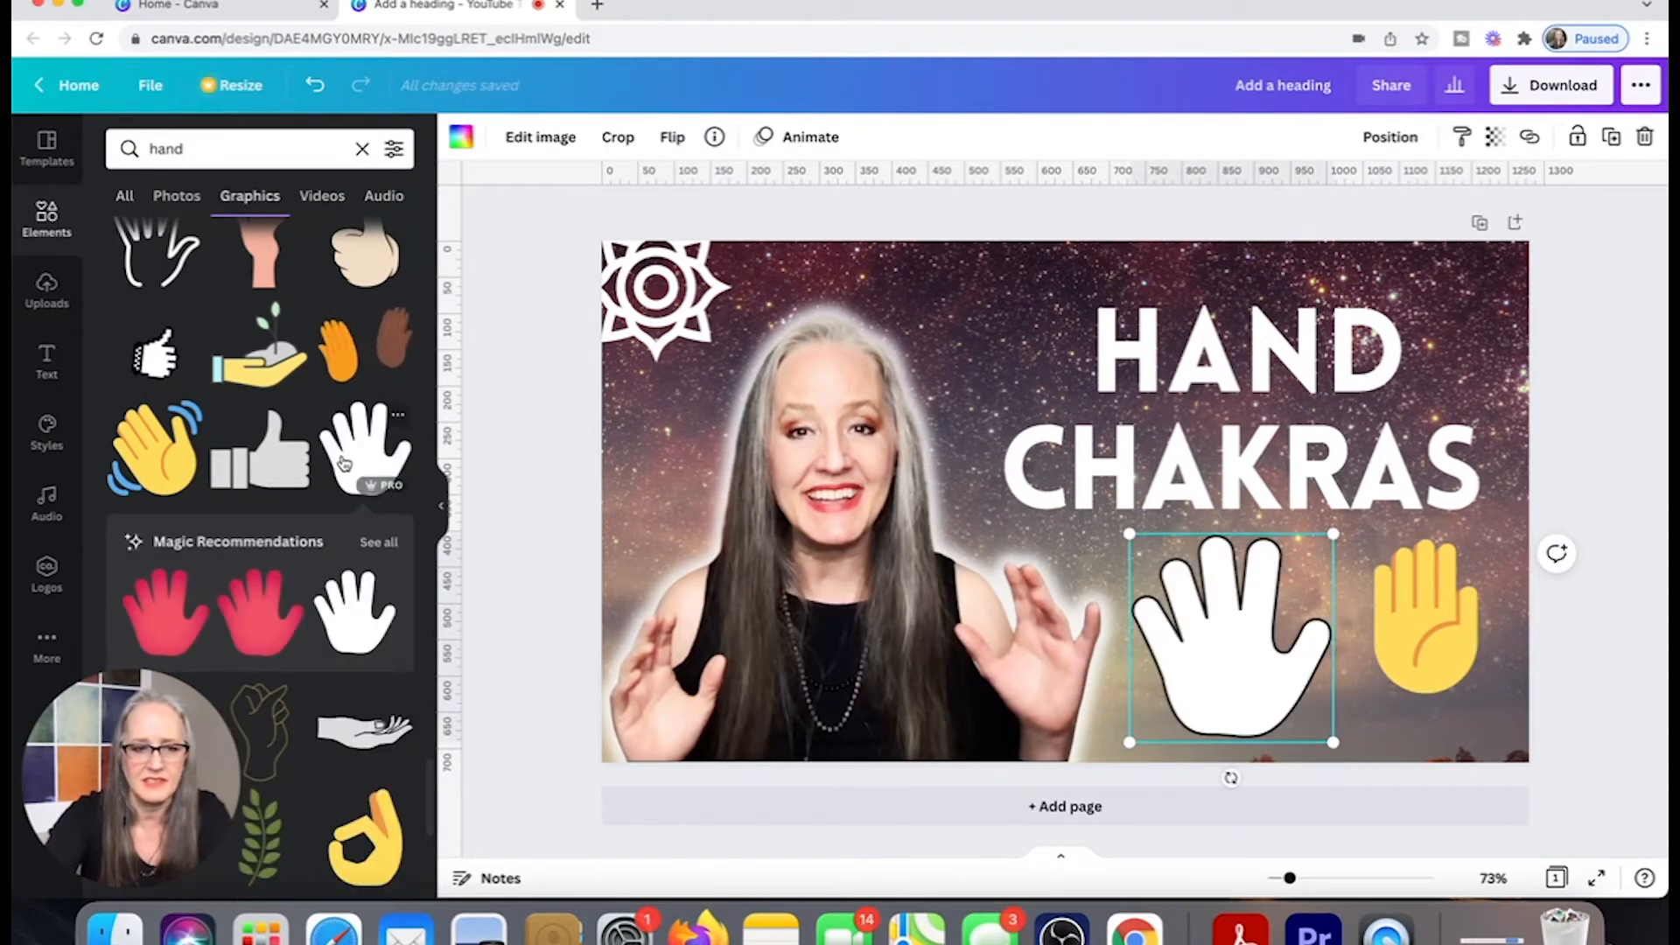
scroll(331, 466, down, 6)
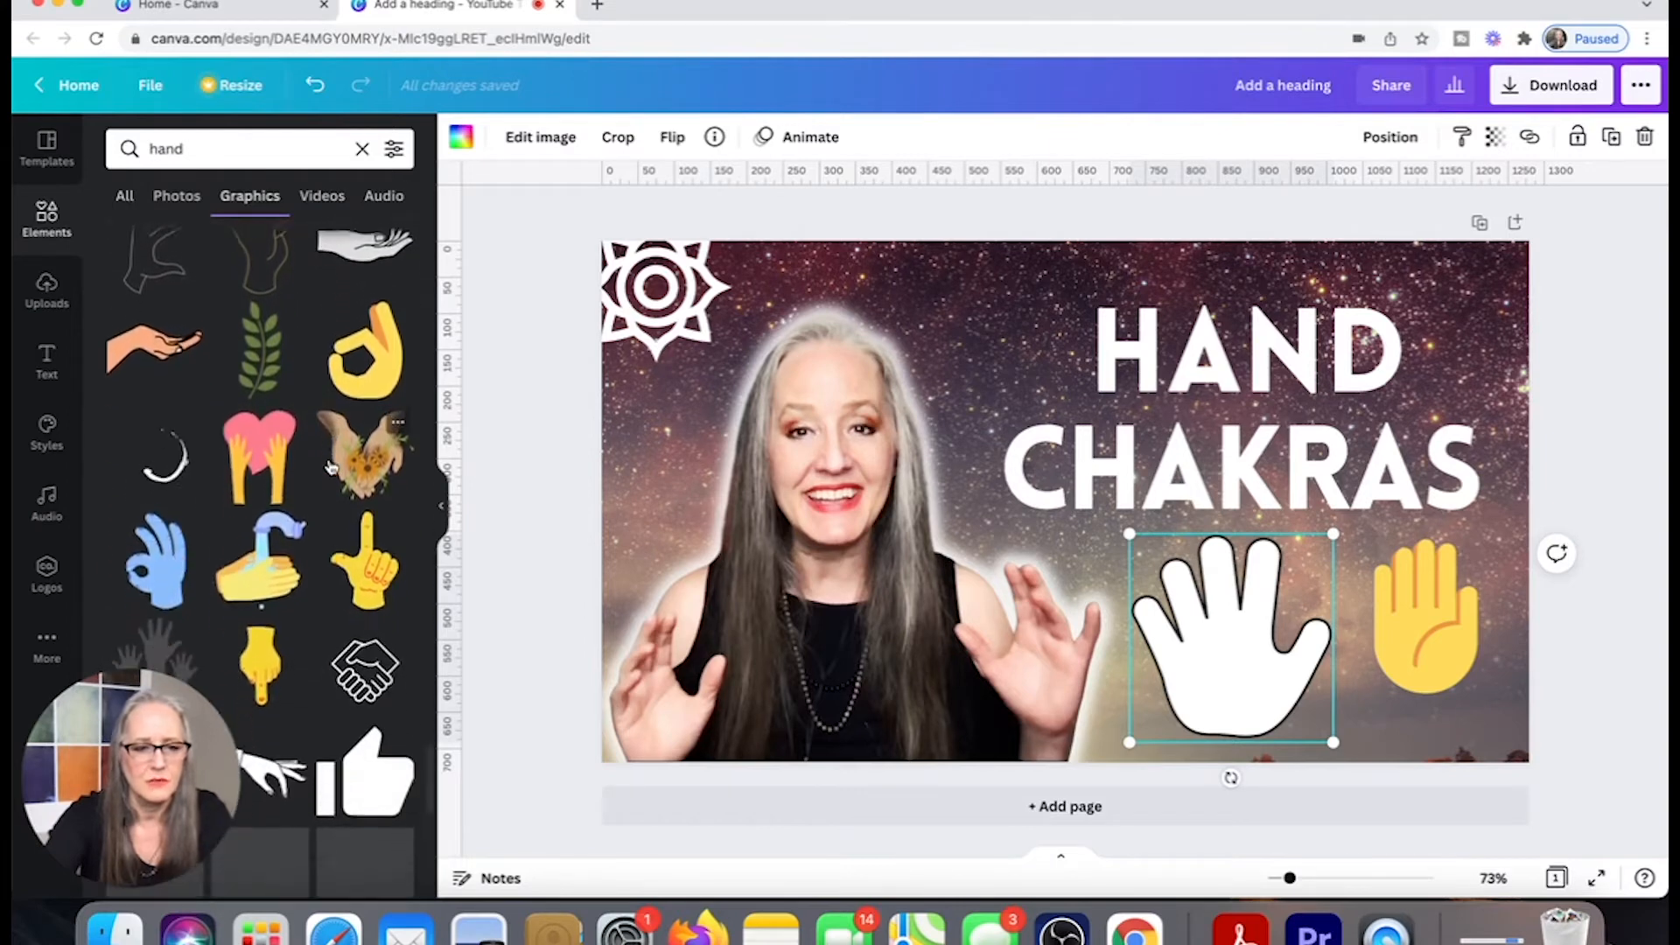
scroll(331, 466, down, 4)
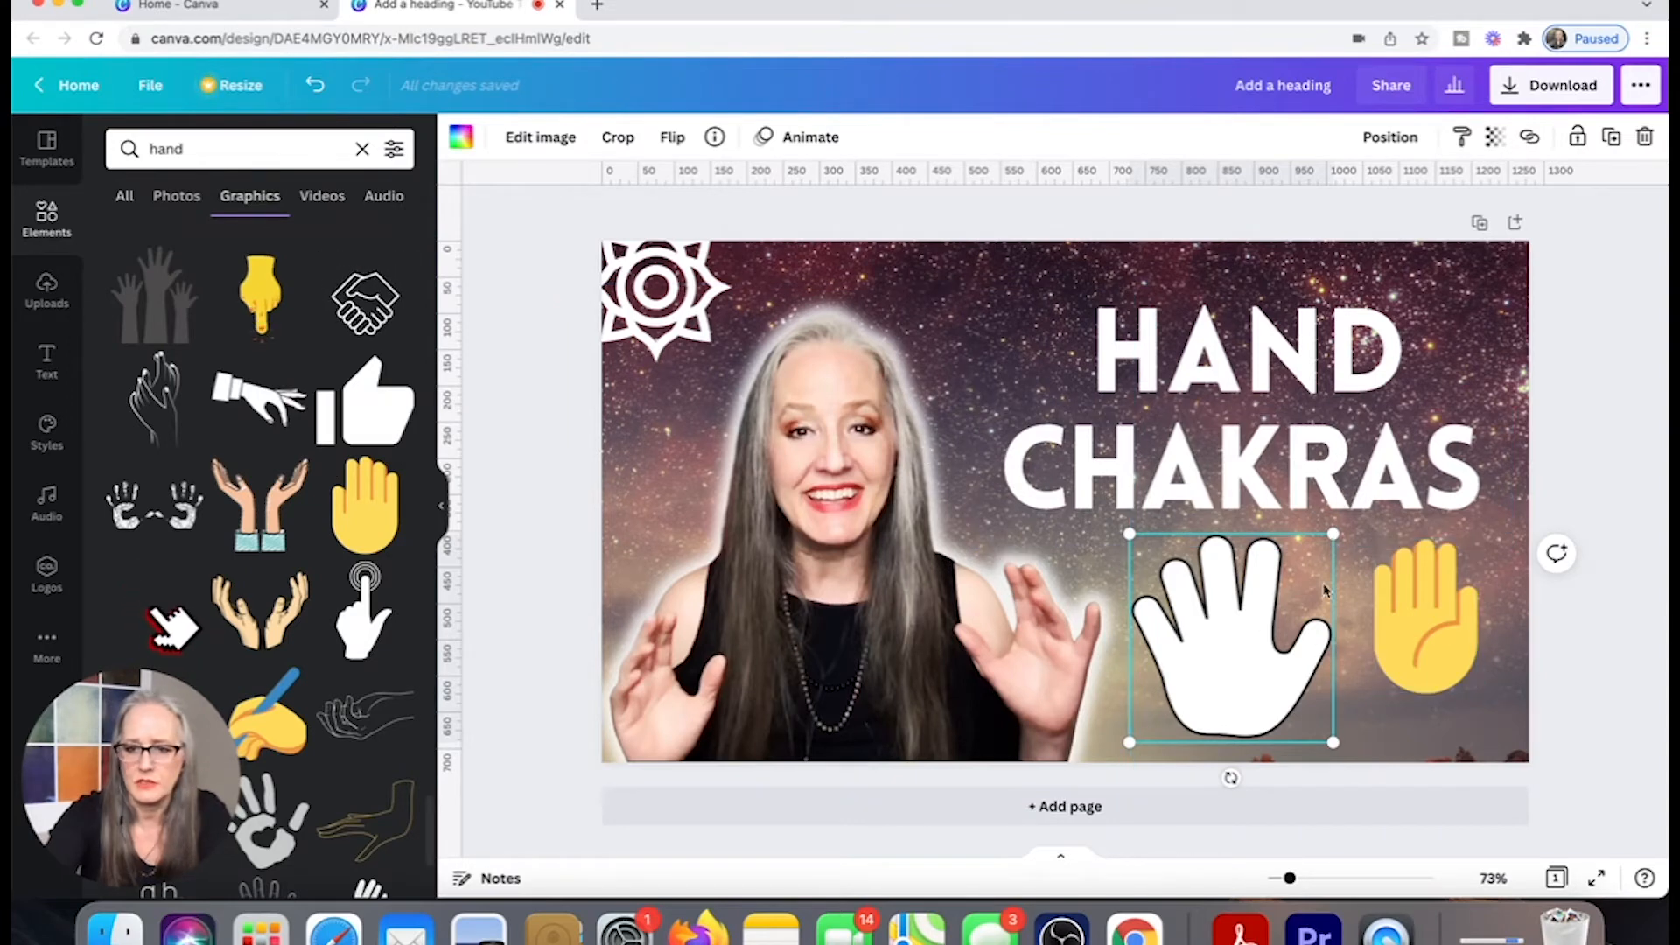
click(1645, 137)
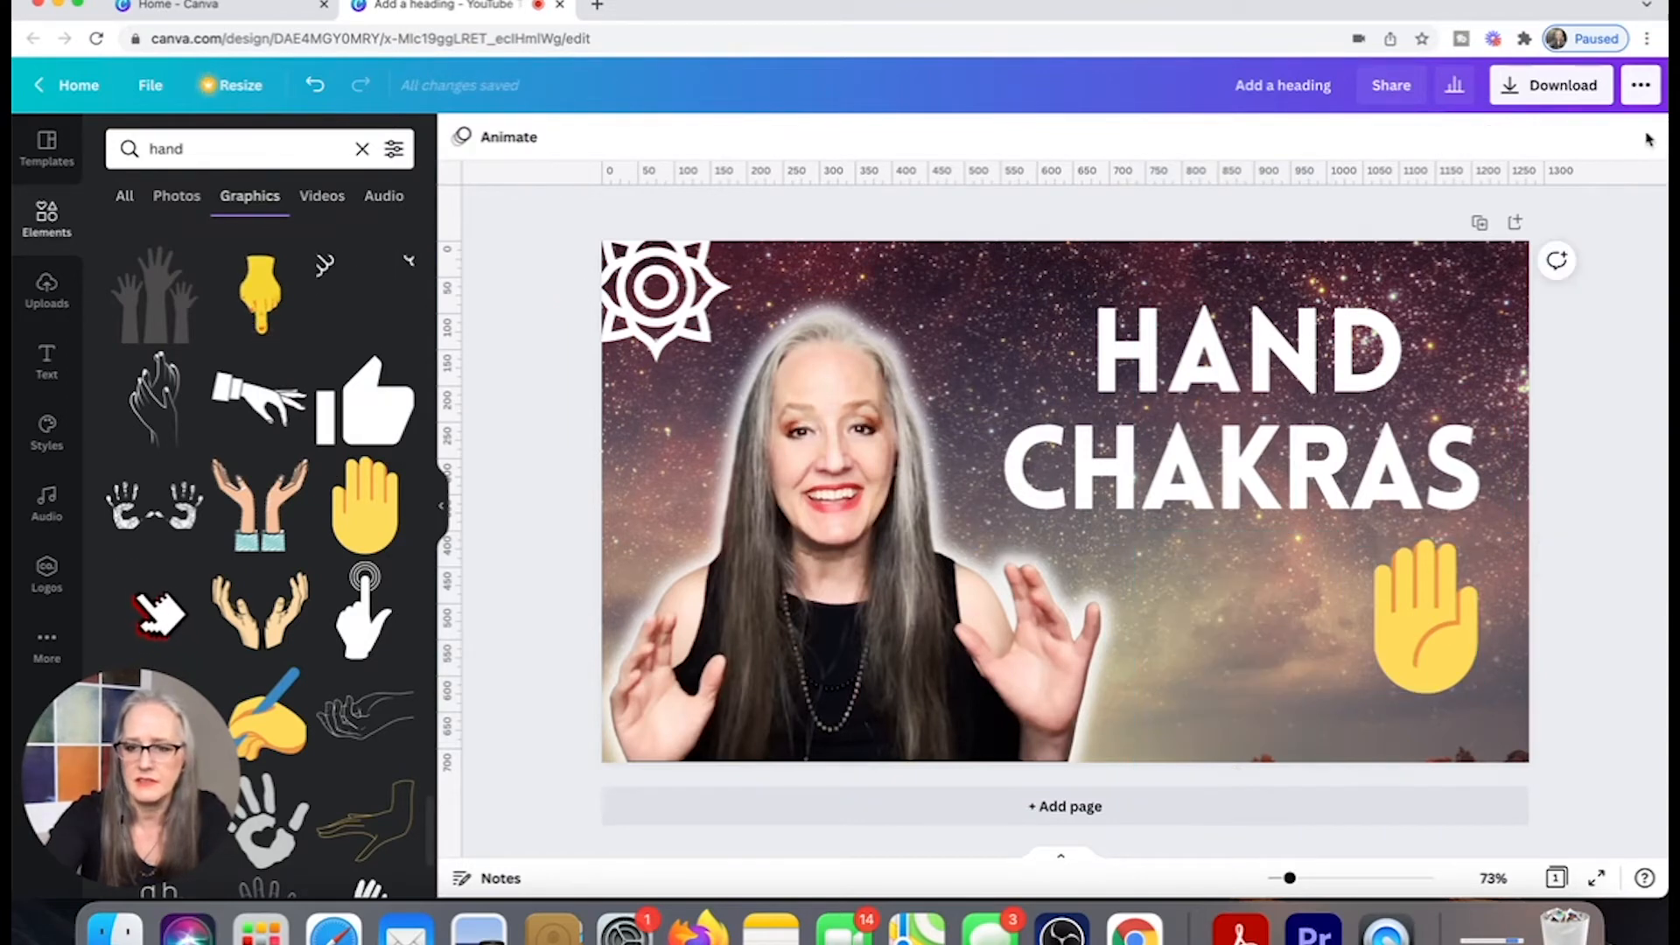
Replace the yellow hand with the plain yellow hand graphic beneath CHAKRAS, and delete the chakra symbol from the thumbnail's upper-left corner.
click(1452, 608)
click(1645, 140)
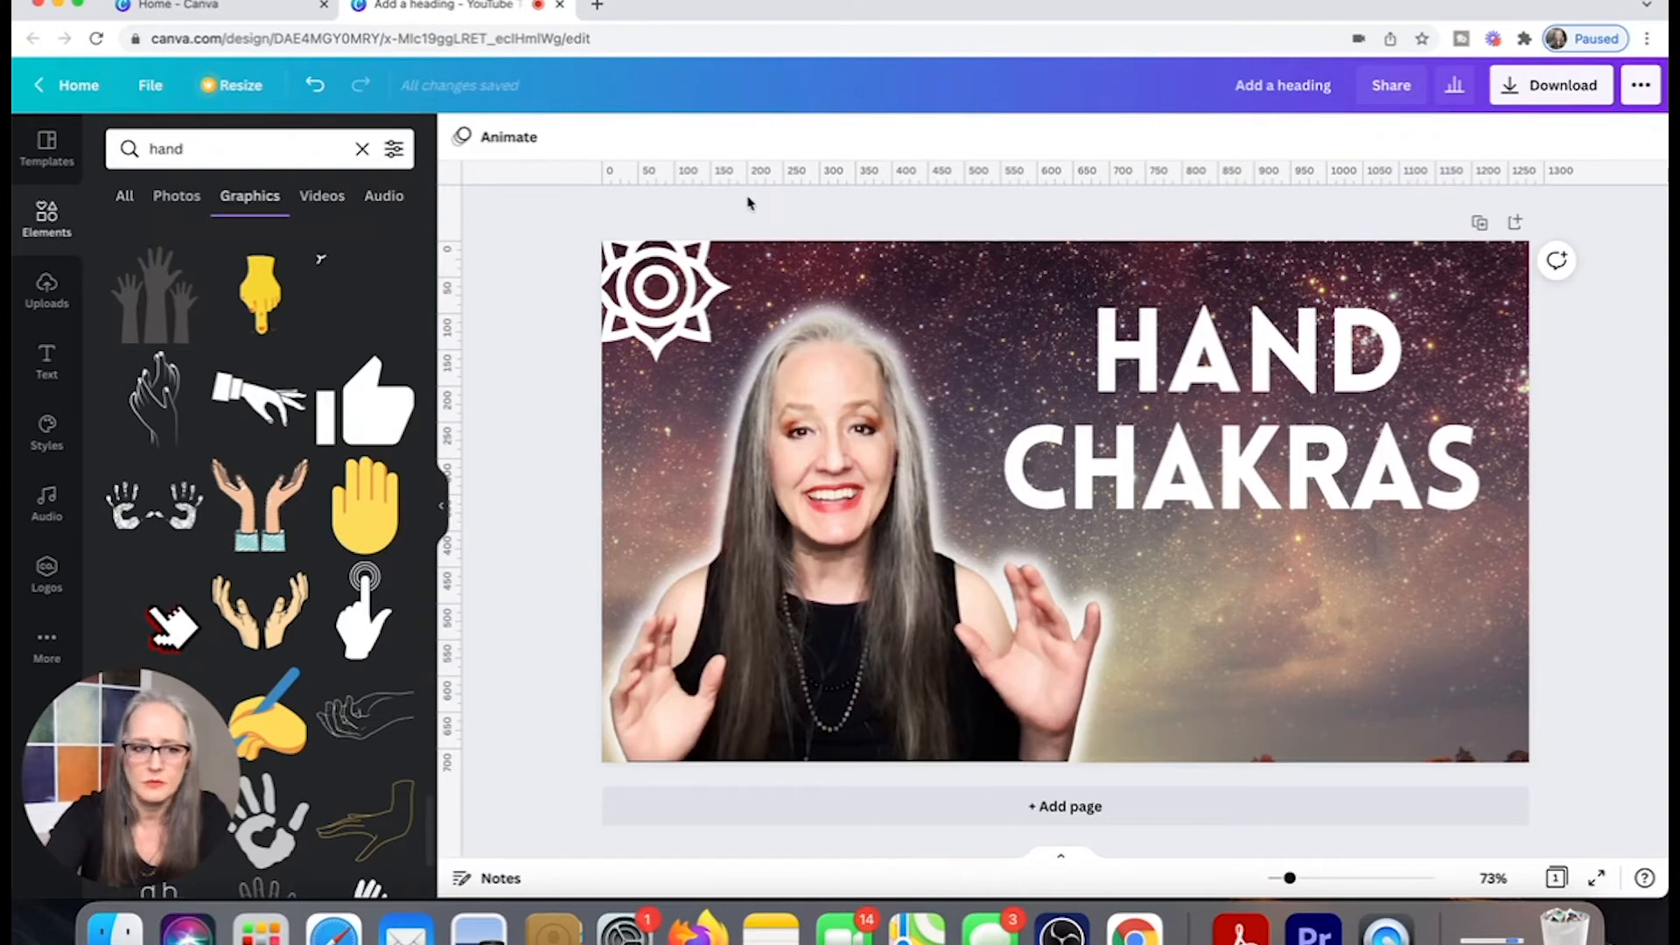
drag(360, 515, 1247, 588)
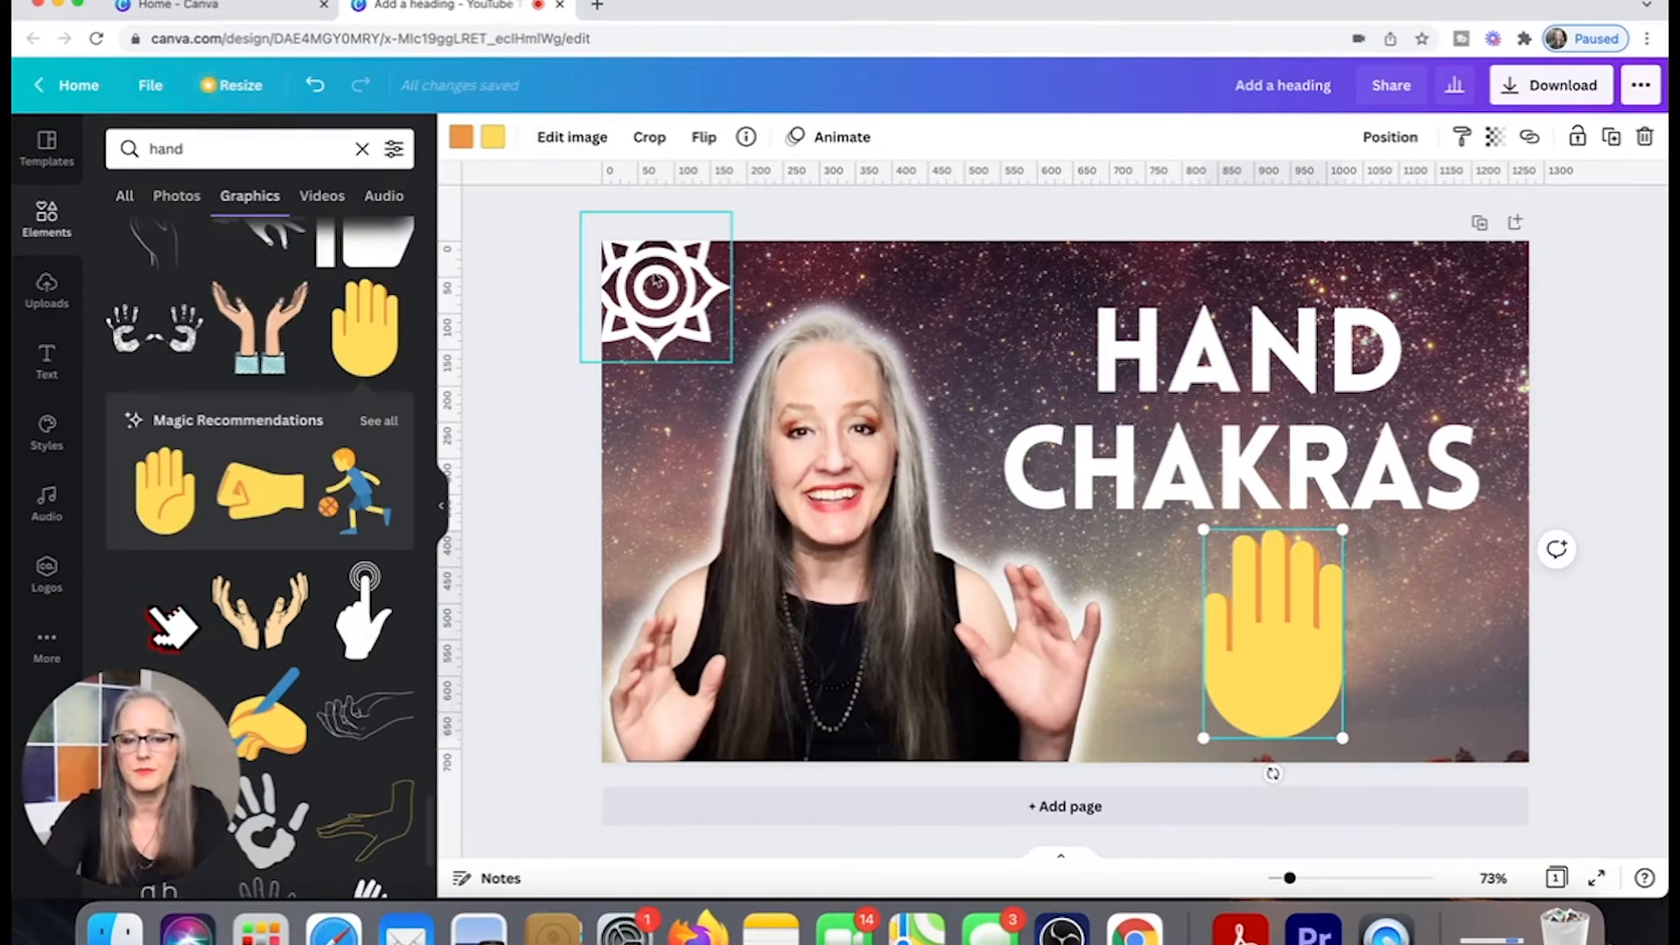
drag(655, 282, 627, 265)
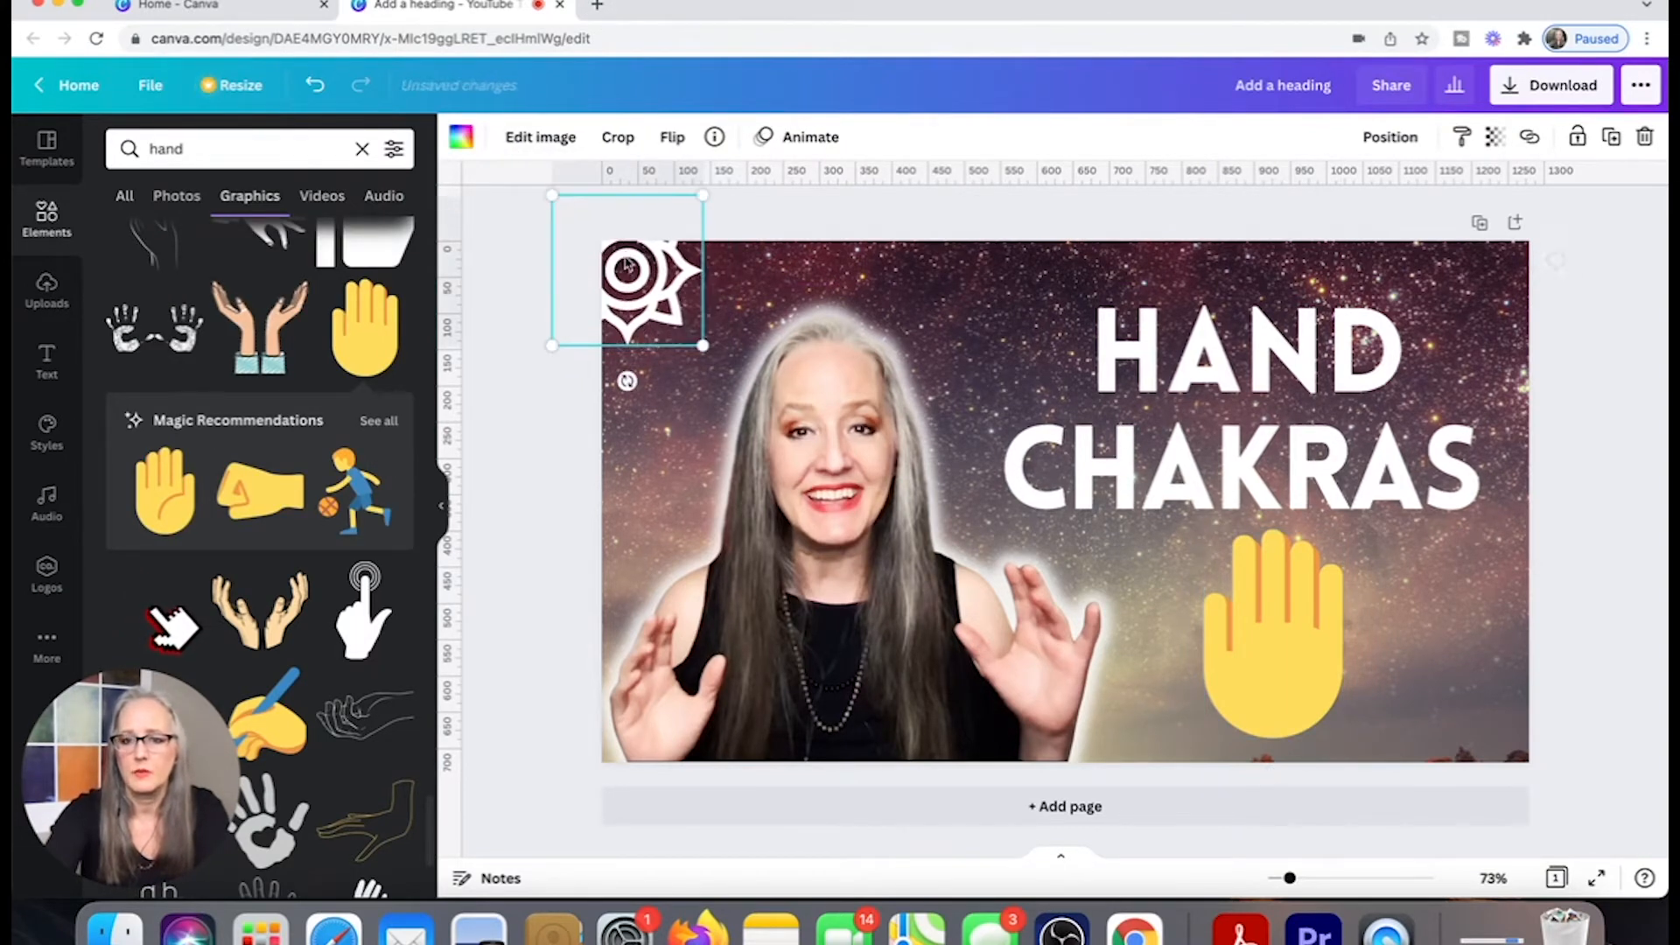
click(1645, 136)
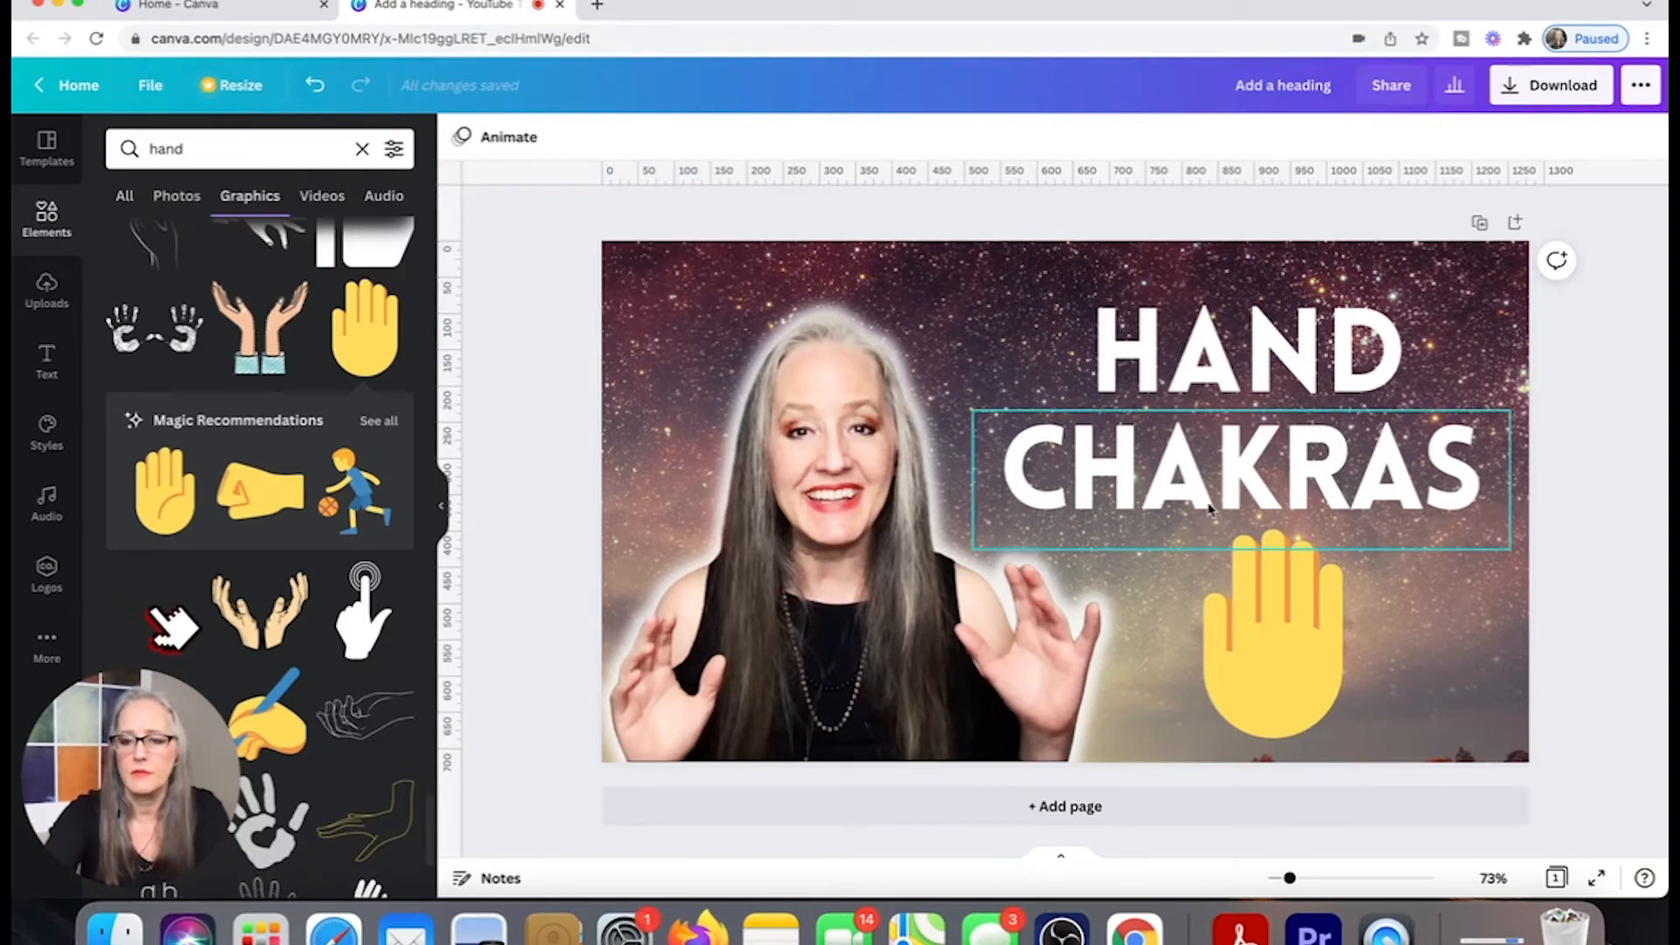
Shrink the yellow hand slightly and centre it beneath CHAKRAS, clear of the text and the thumbnail's lower edge.
click(1286, 698)
drag(1202, 528, 1224, 558)
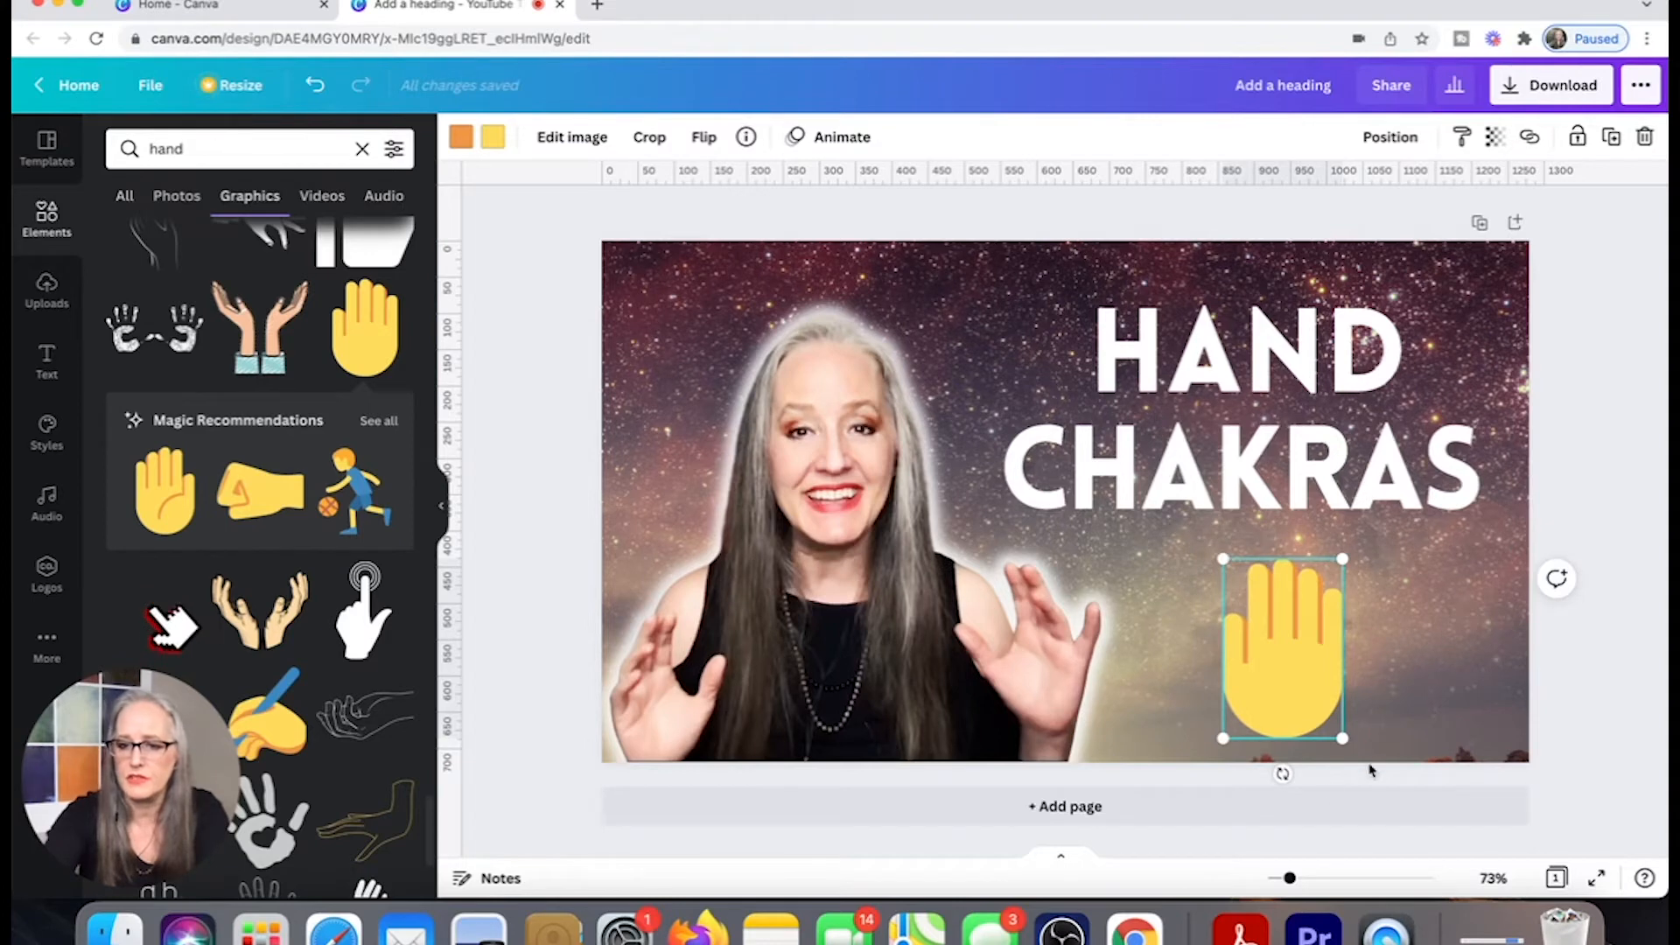
mouse_move(1279, 774)
mouse_down()
mouse_move(1330, 757)
mouse_move(1260, 774)
mouse_move(1329, 773)
mouse_move(1281, 775)
mouse_up()
drag(1311, 648, 1267, 633)
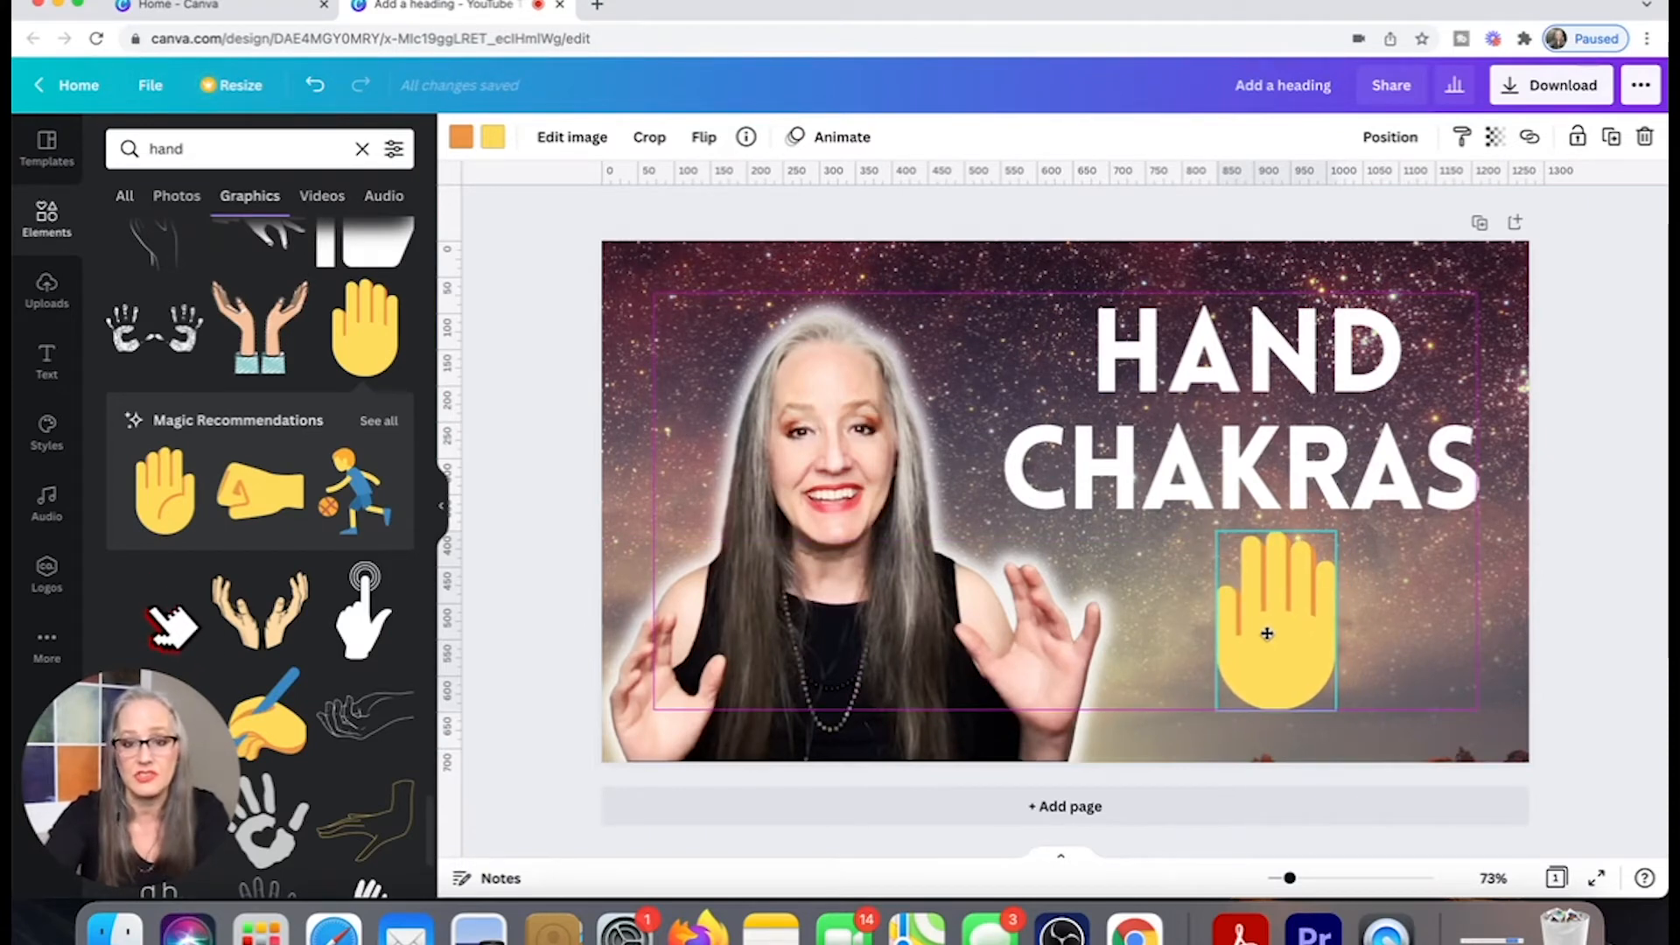
drag(1267, 634, 1237, 637)
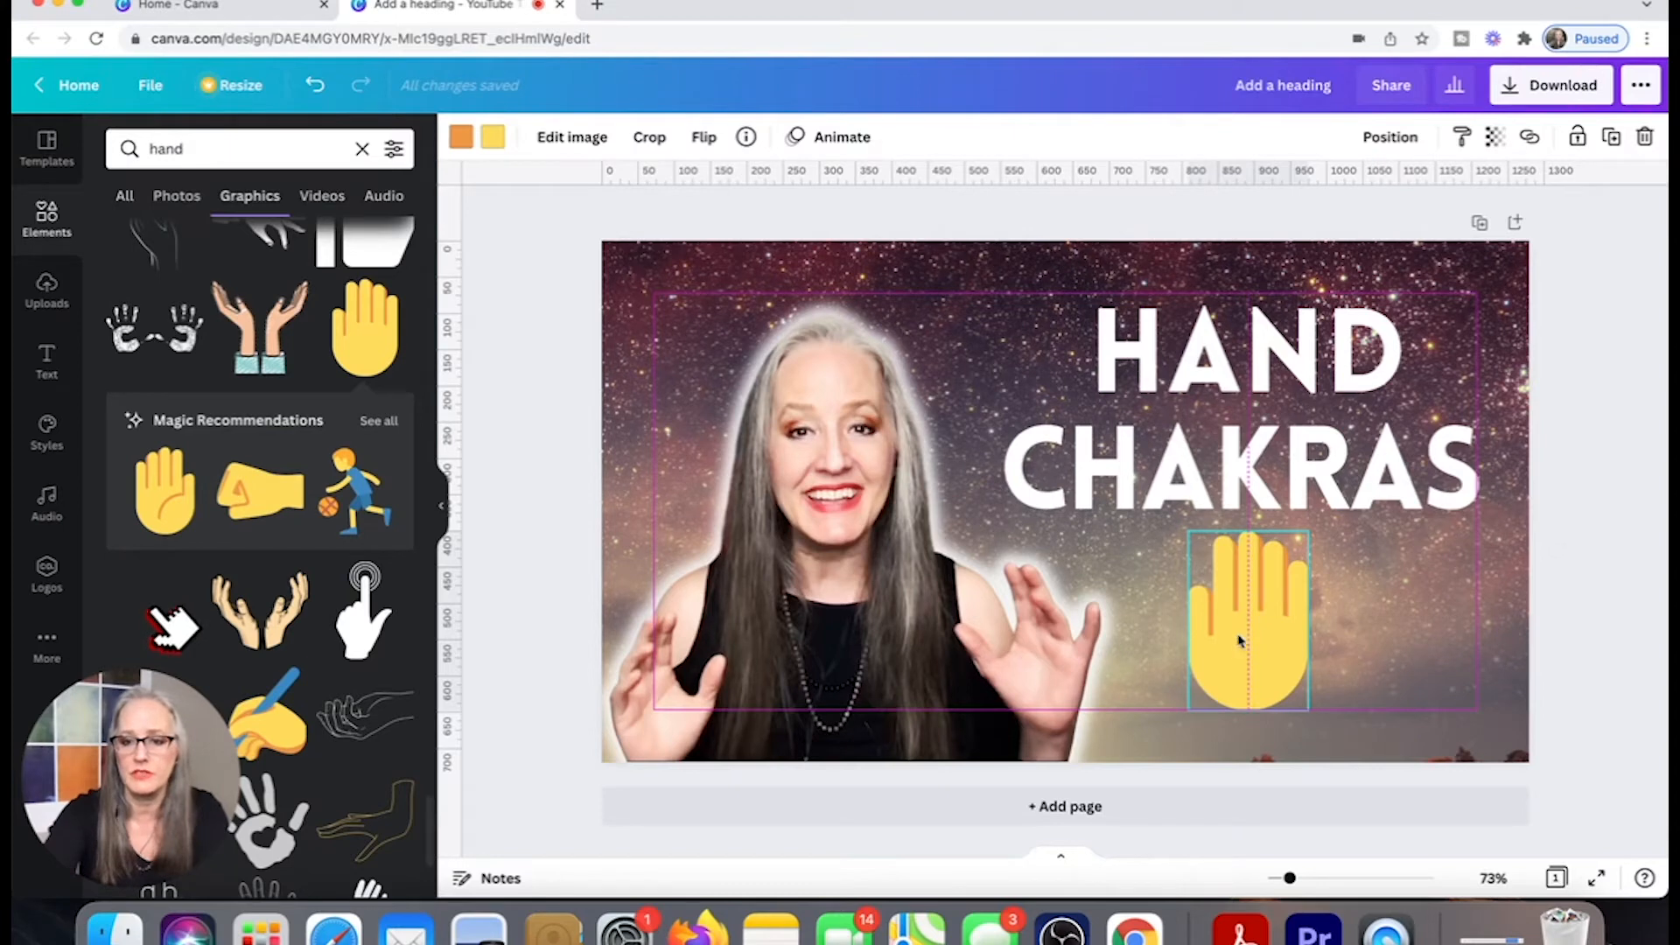
drag(1238, 641, 1239, 642)
drag(1315, 713, 1330, 744)
drag(1275, 668, 1280, 670)
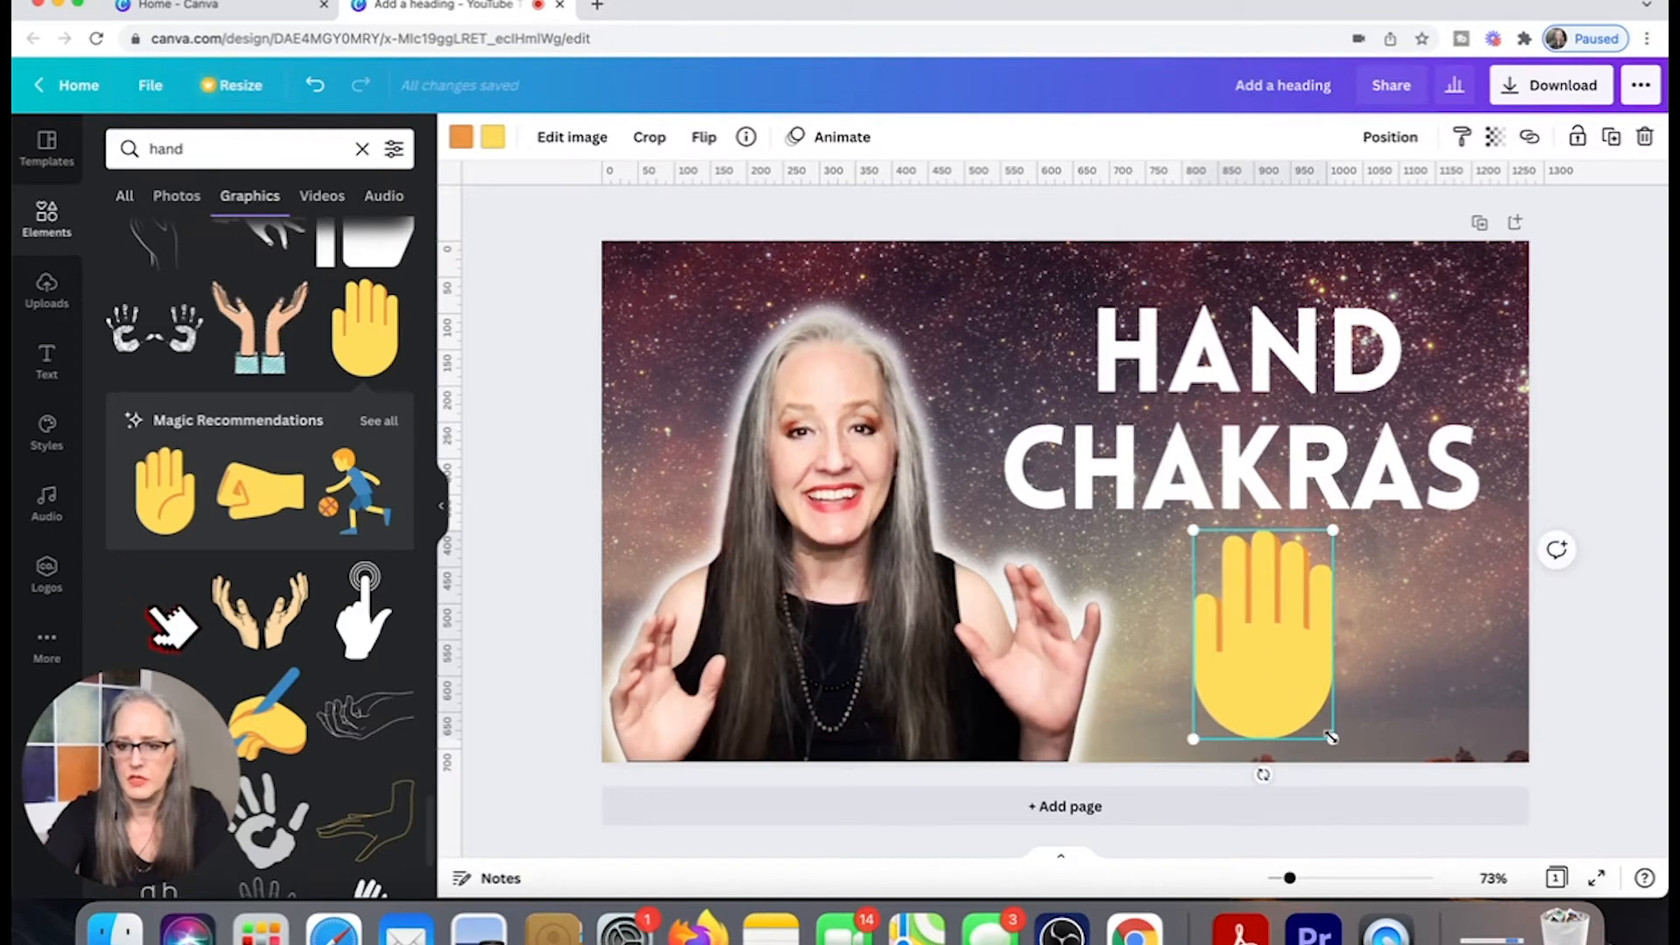
drag(1331, 737, 1317, 715)
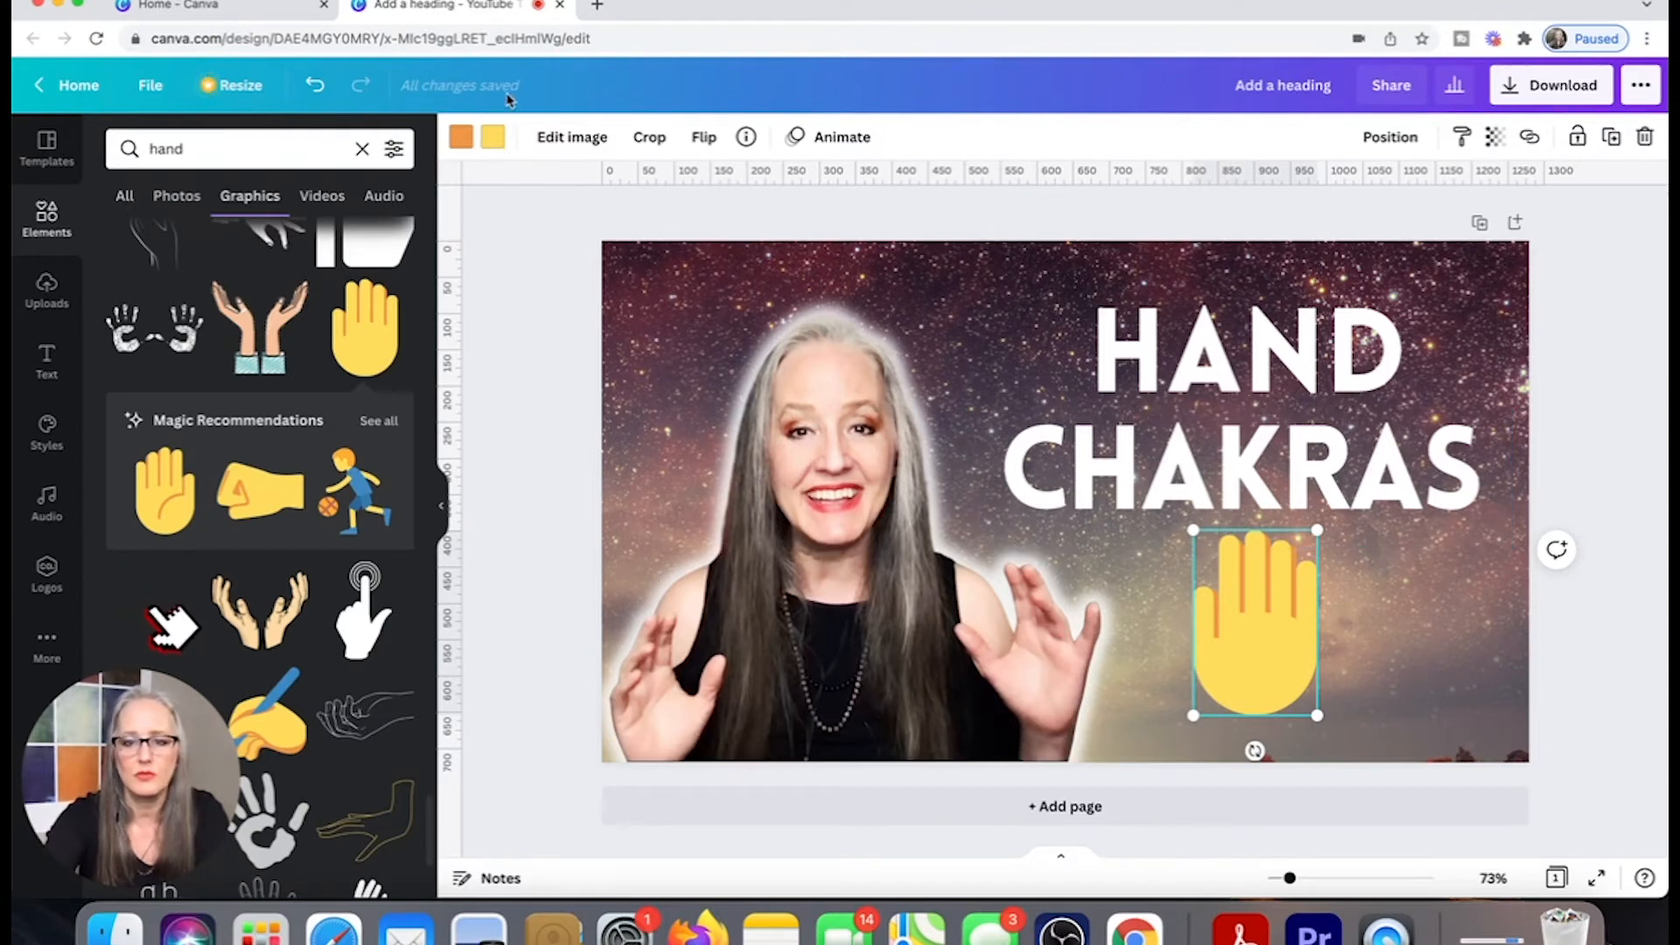
Try a white fill for the hand, with red and tan lines between the fingers.
click(493, 139)
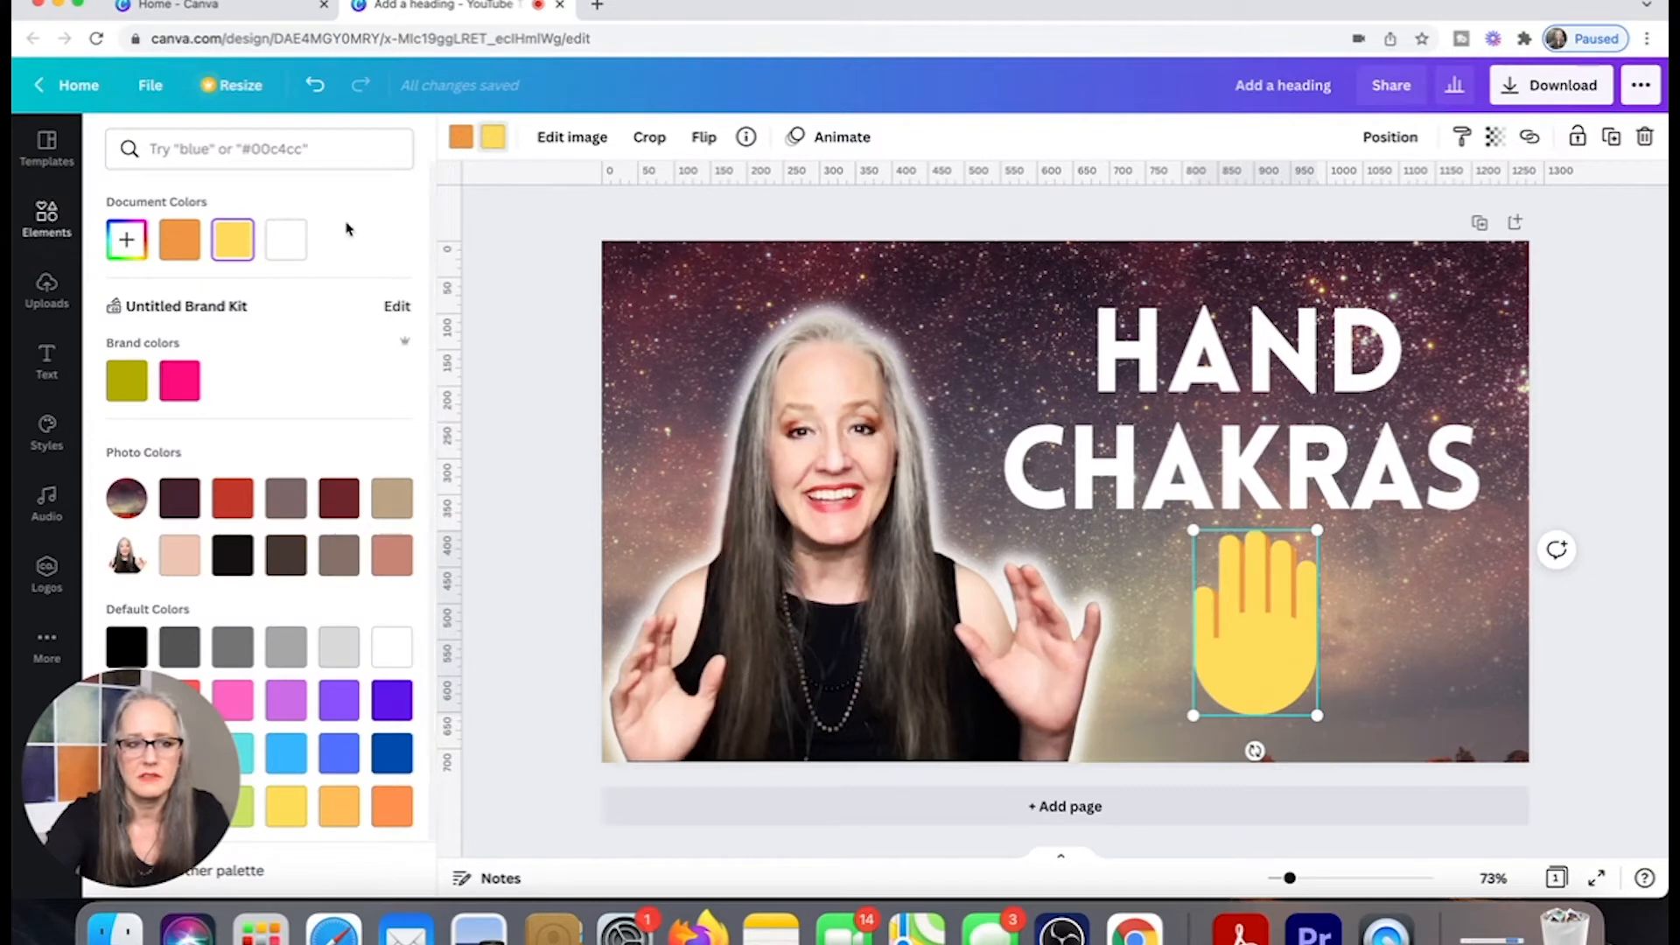
click(285, 248)
click(461, 137)
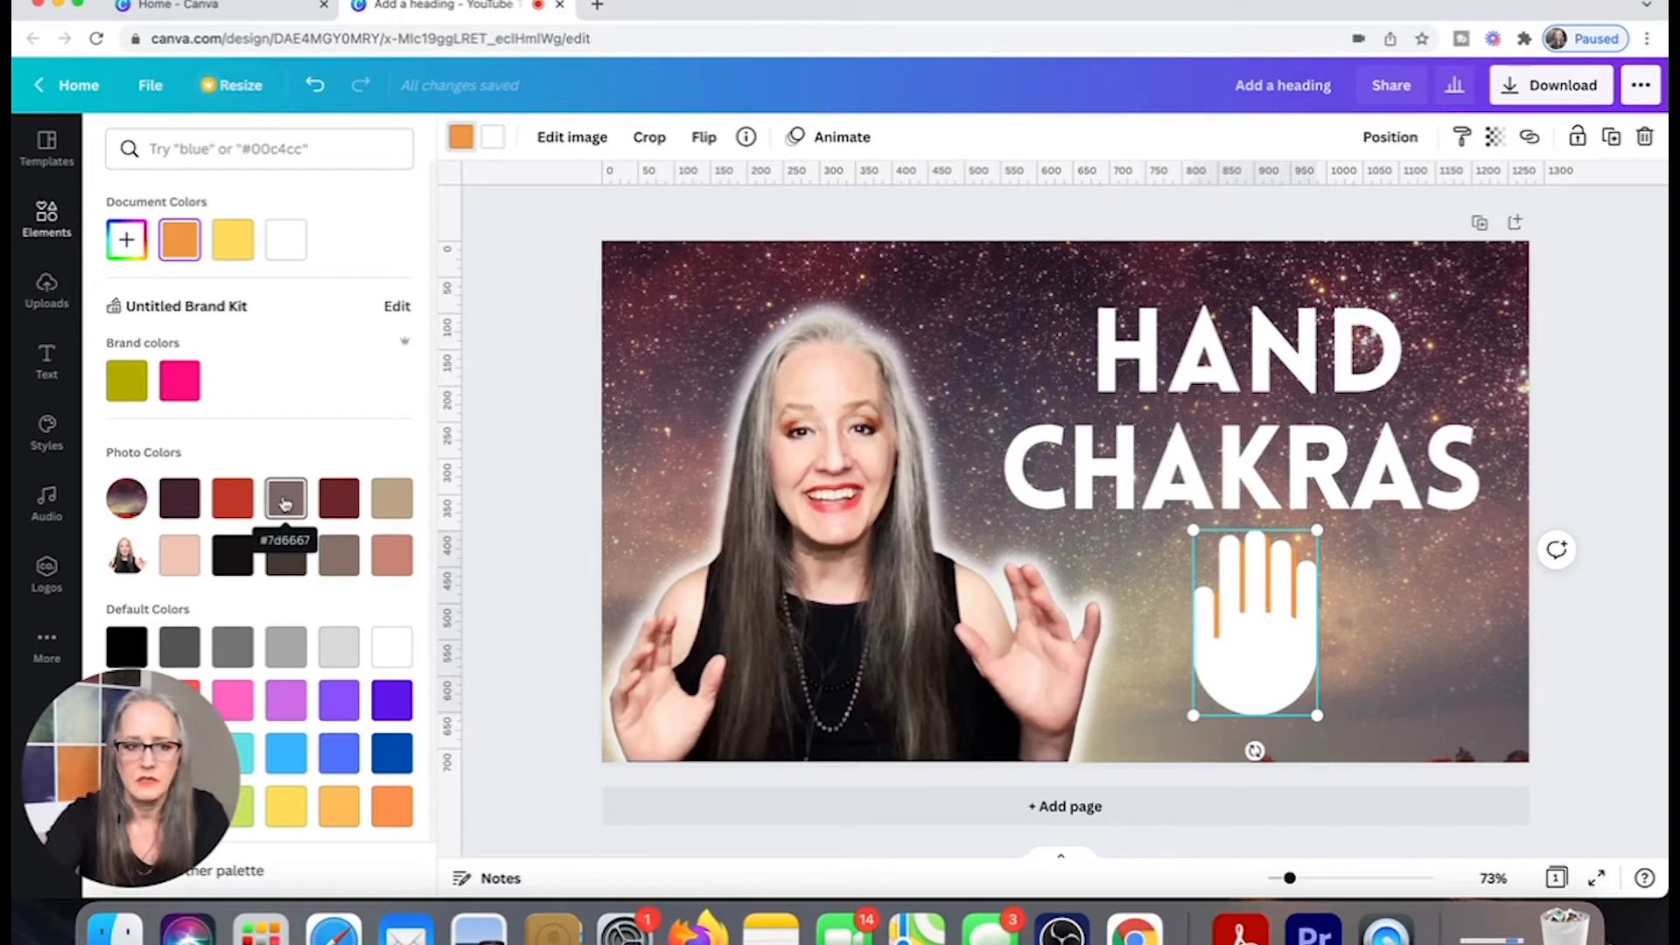
click(232, 506)
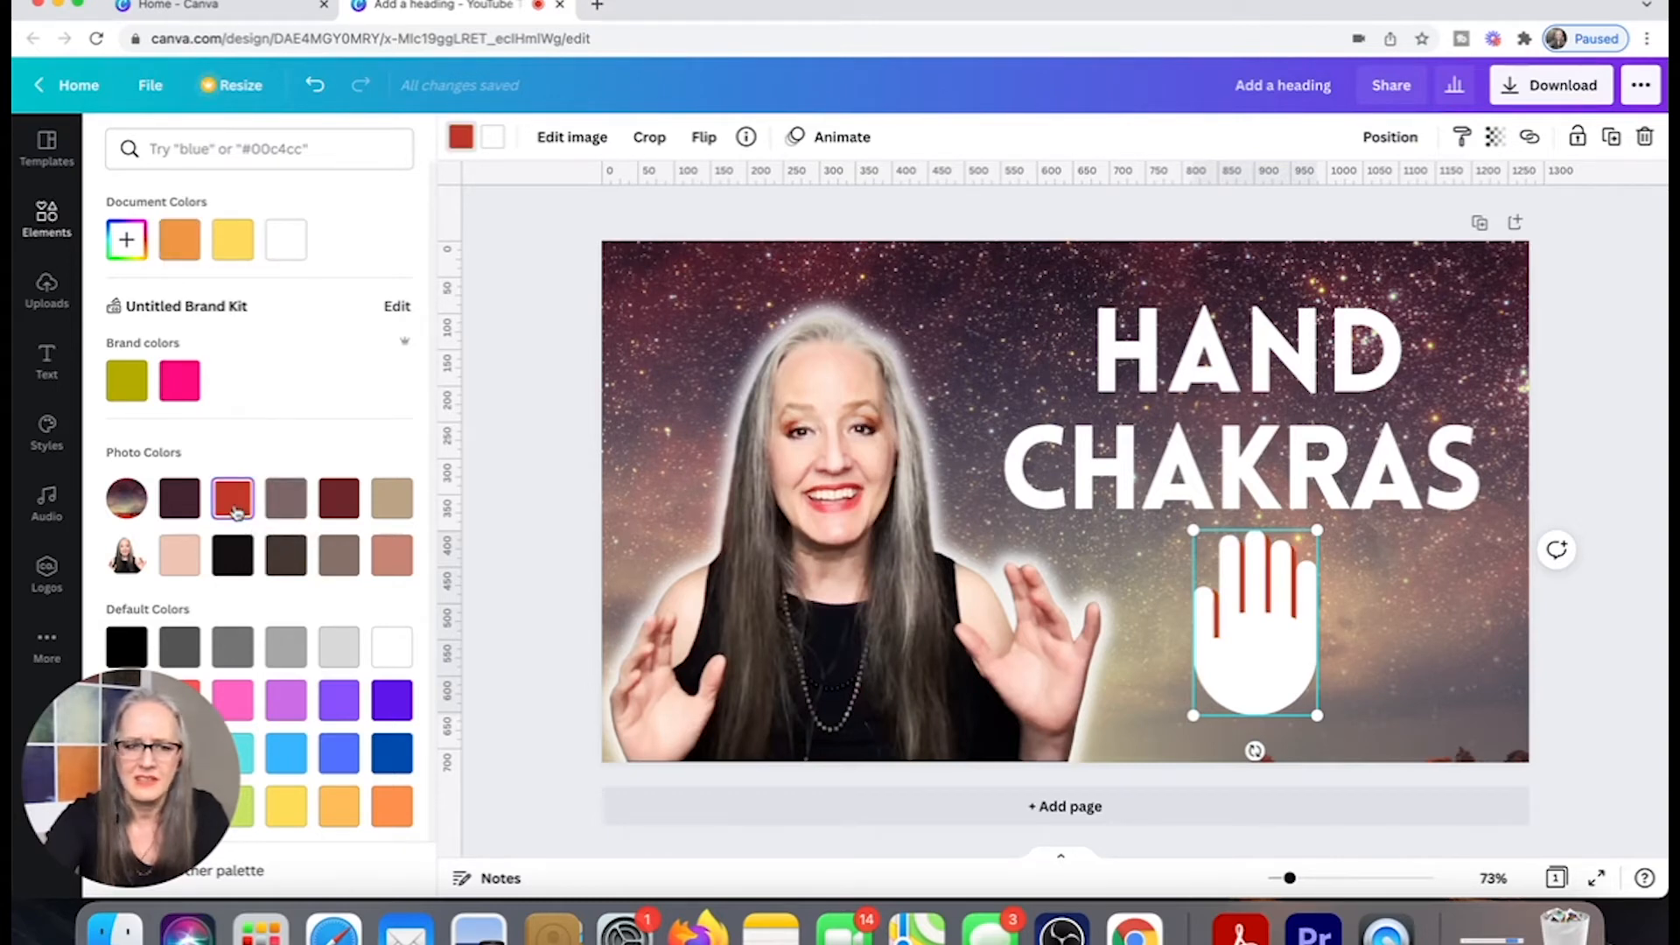
click(390, 497)
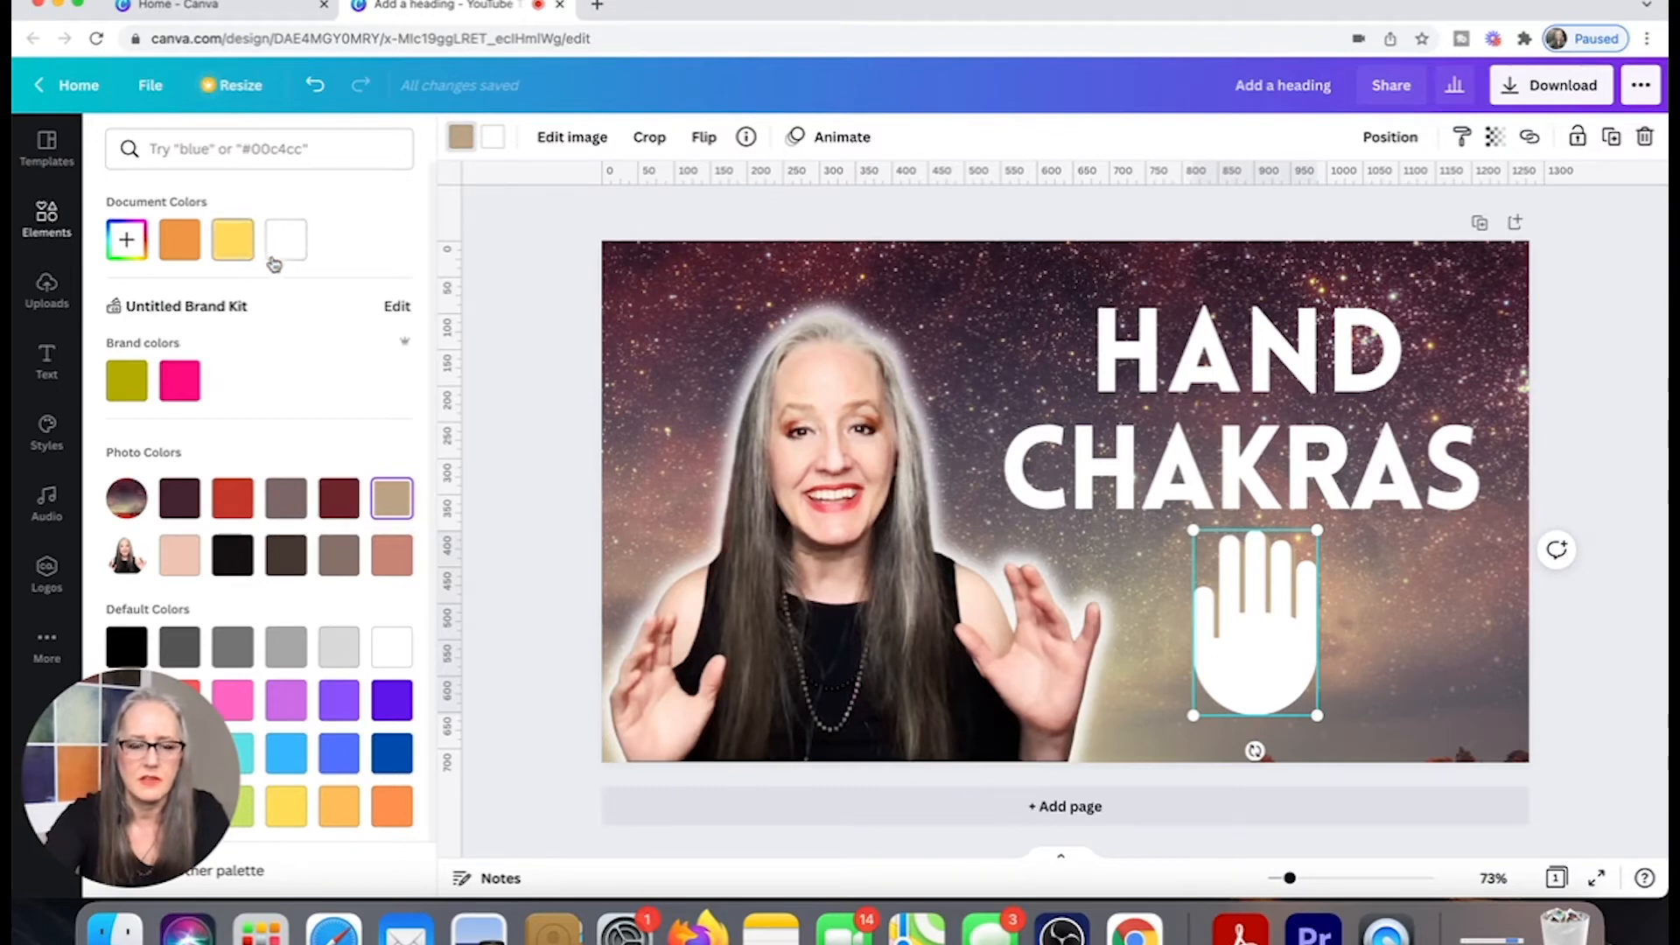
Recolour the hand with the light peach from the presenter's photo colours and its finger lines with the dark brown.
click(492, 137)
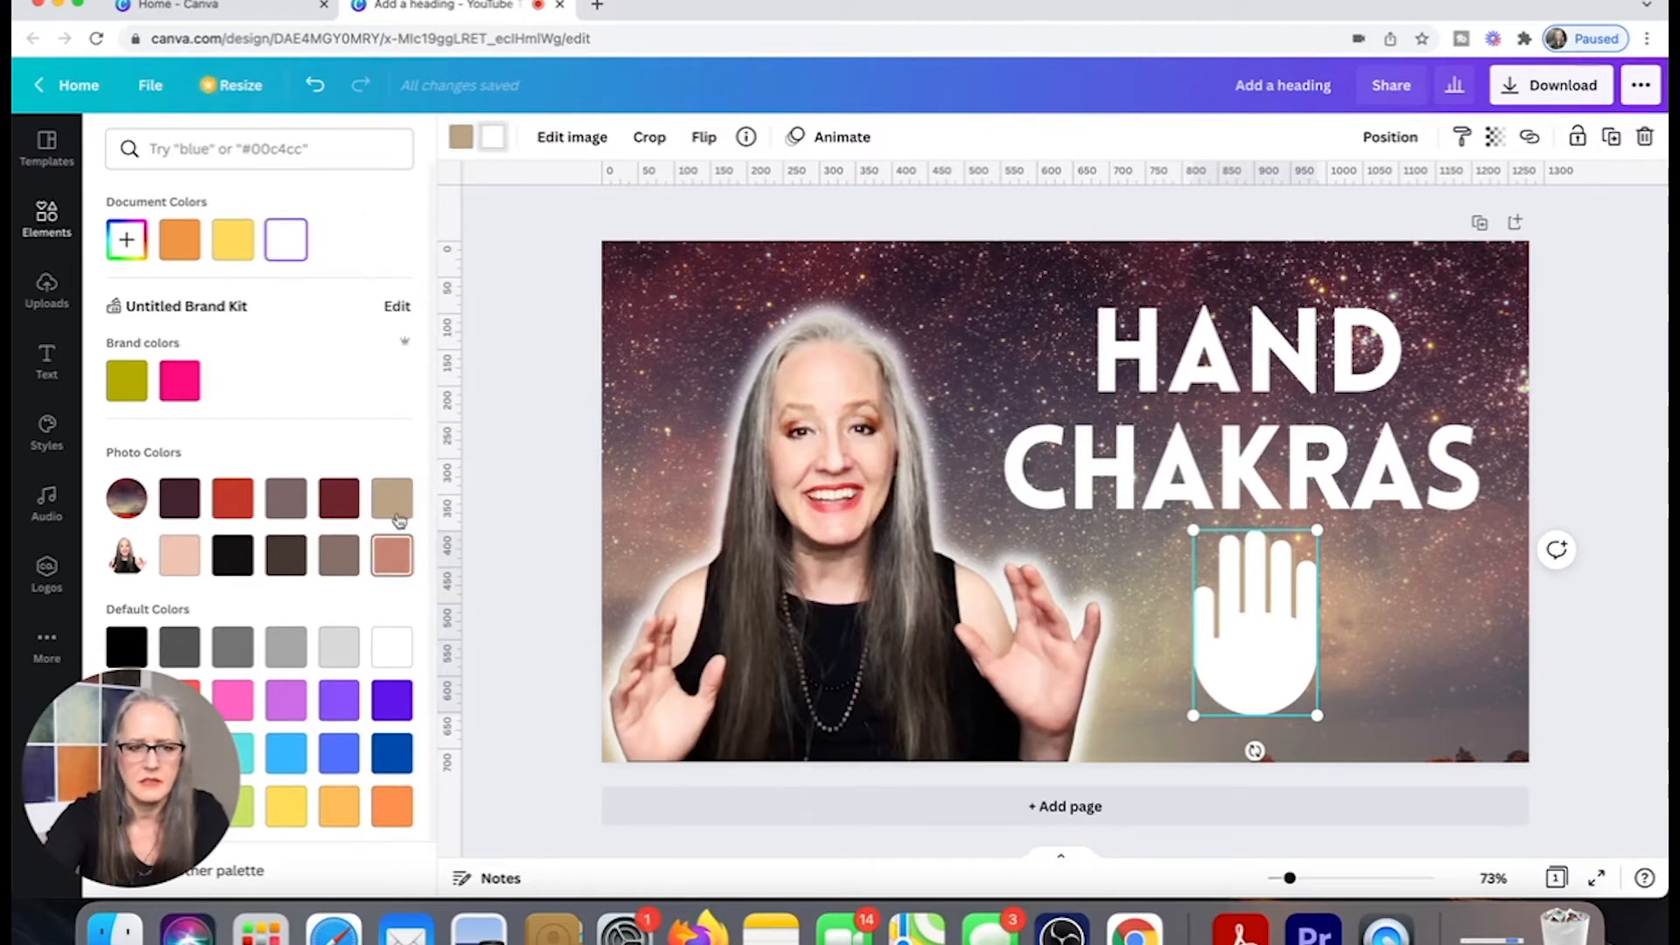
click(183, 558)
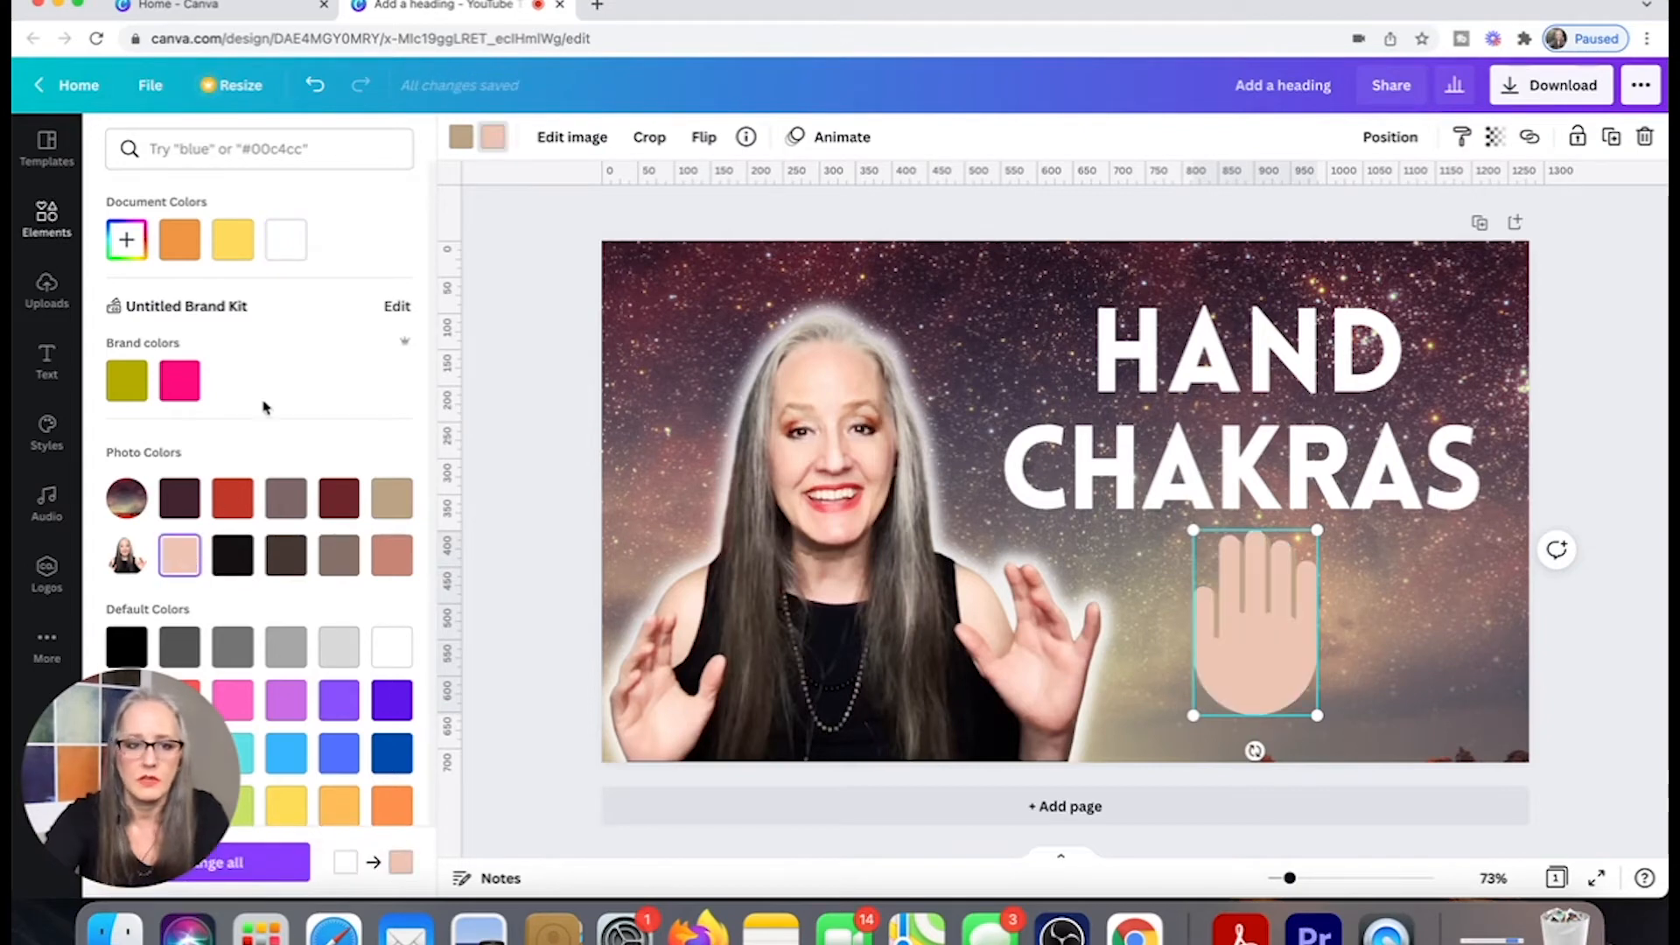
click(461, 137)
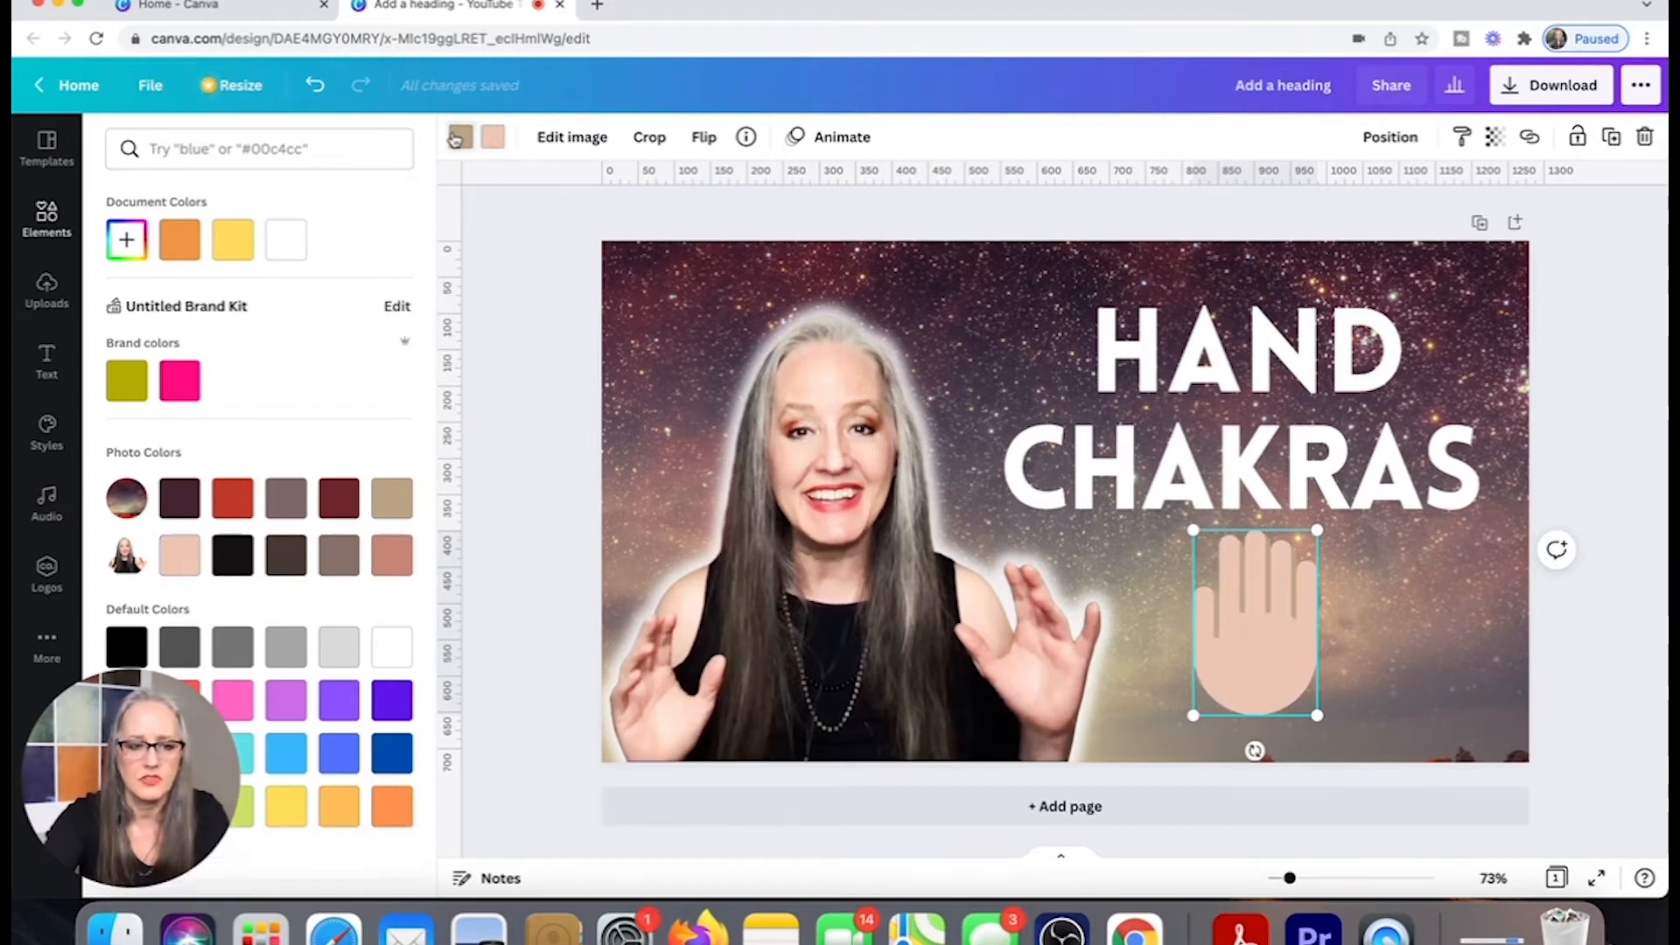
click(295, 565)
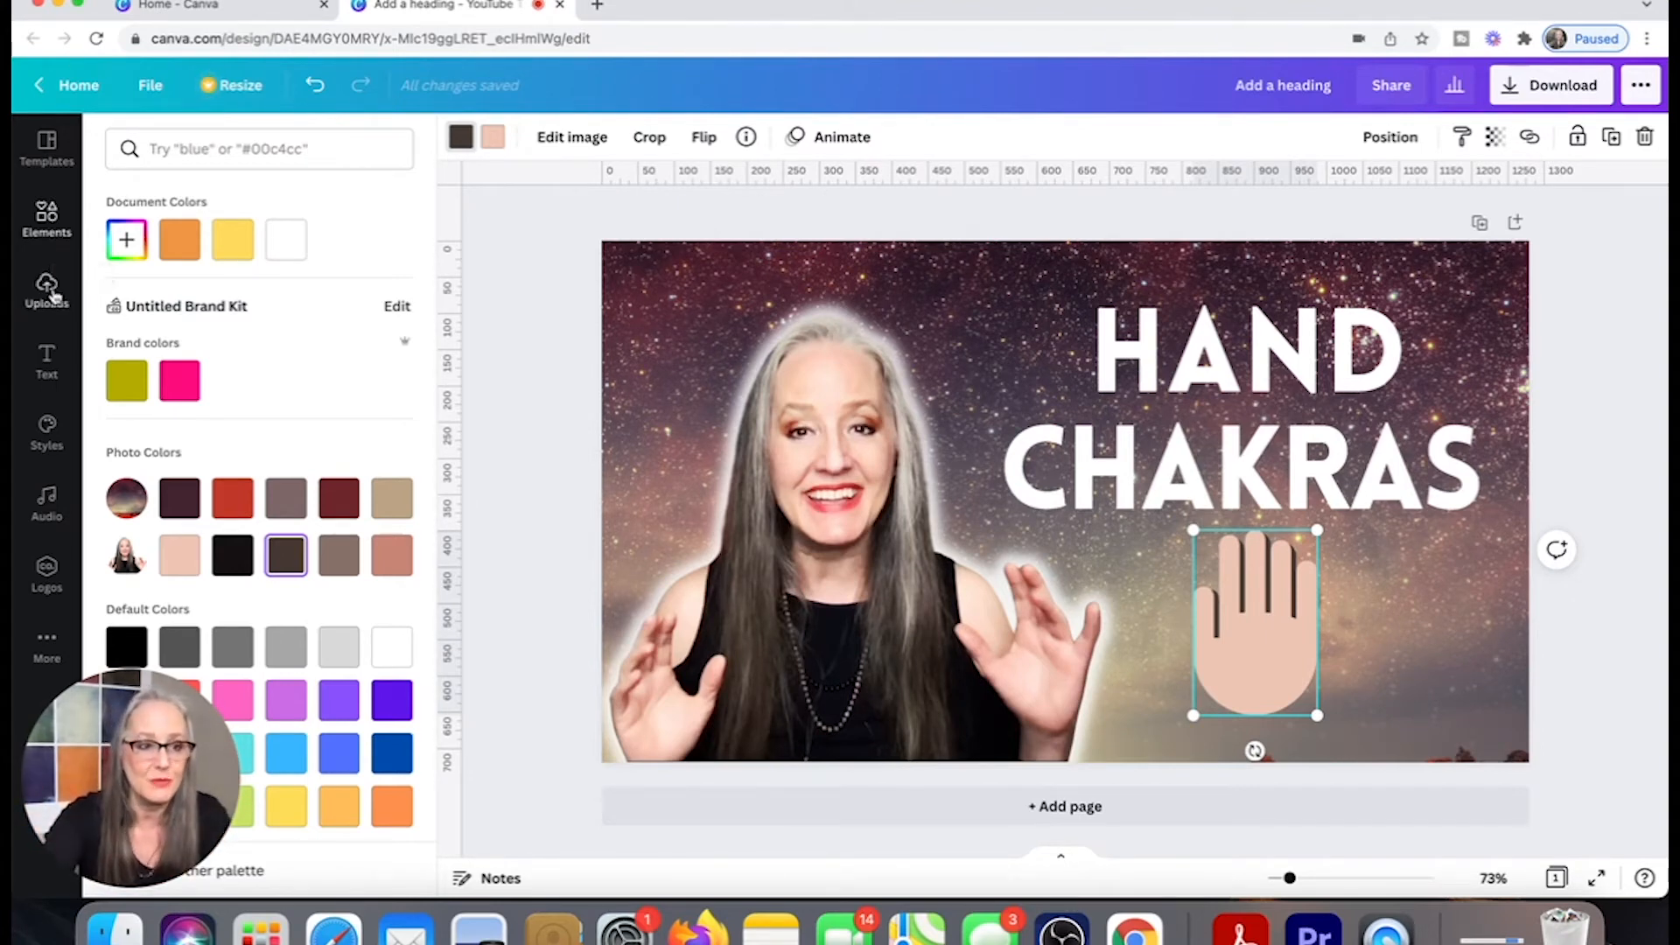
Search the elements for "spiral" and place the red spiral graphic, scaled down, on the palm of the hand.
click(47, 221)
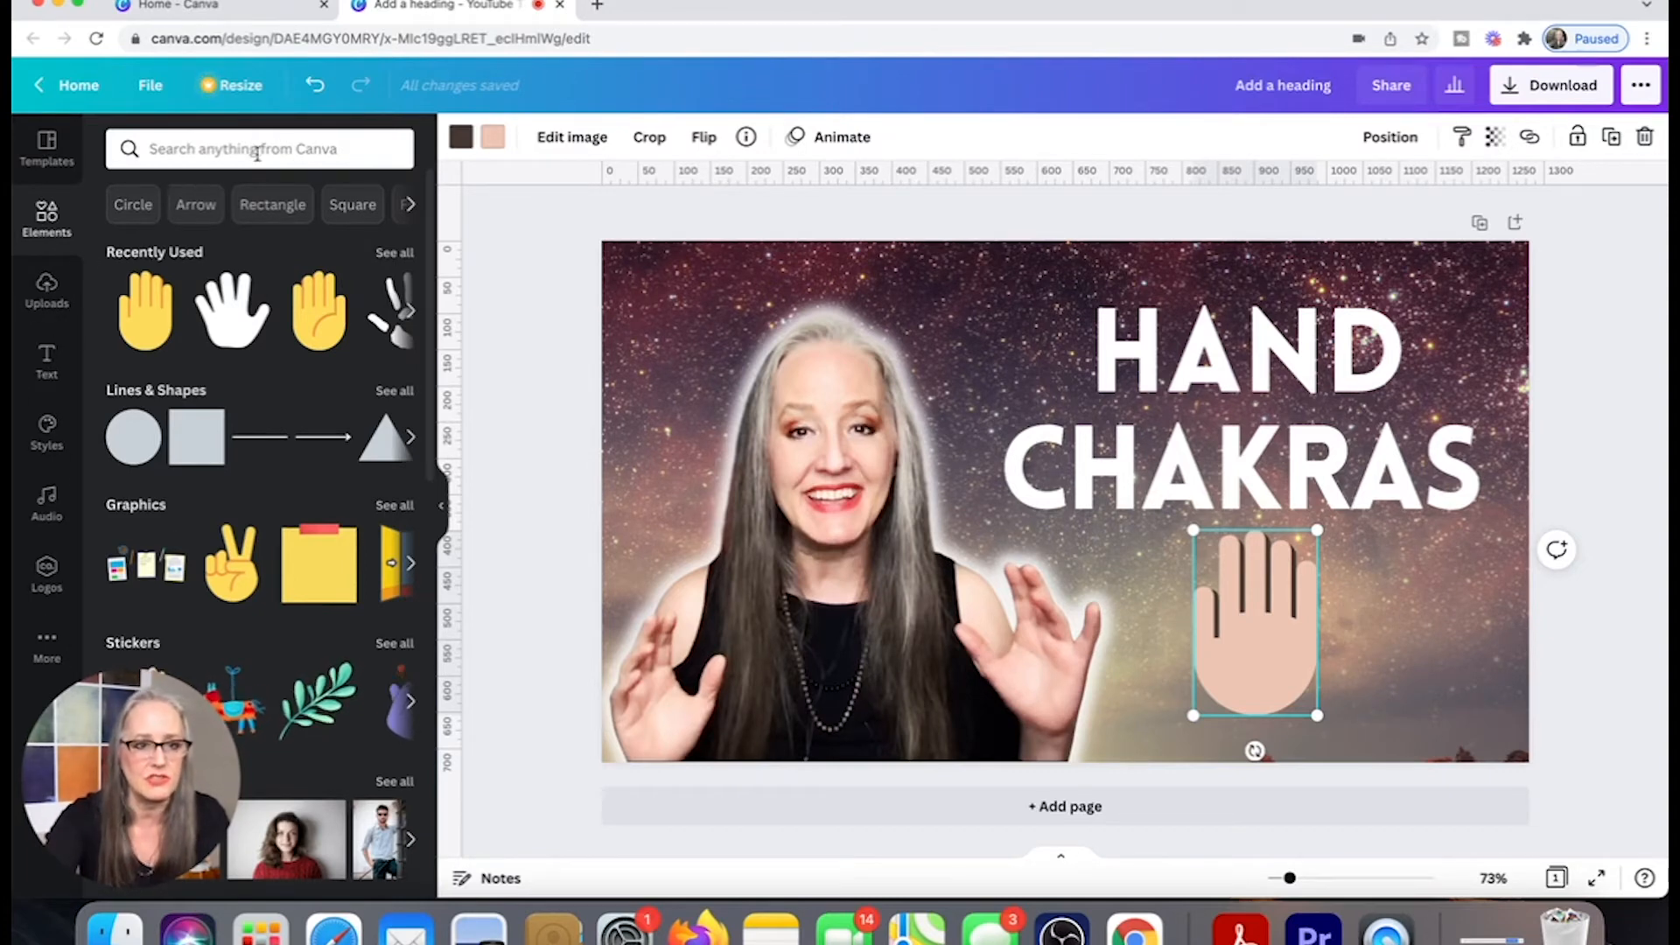
click(340, 145)
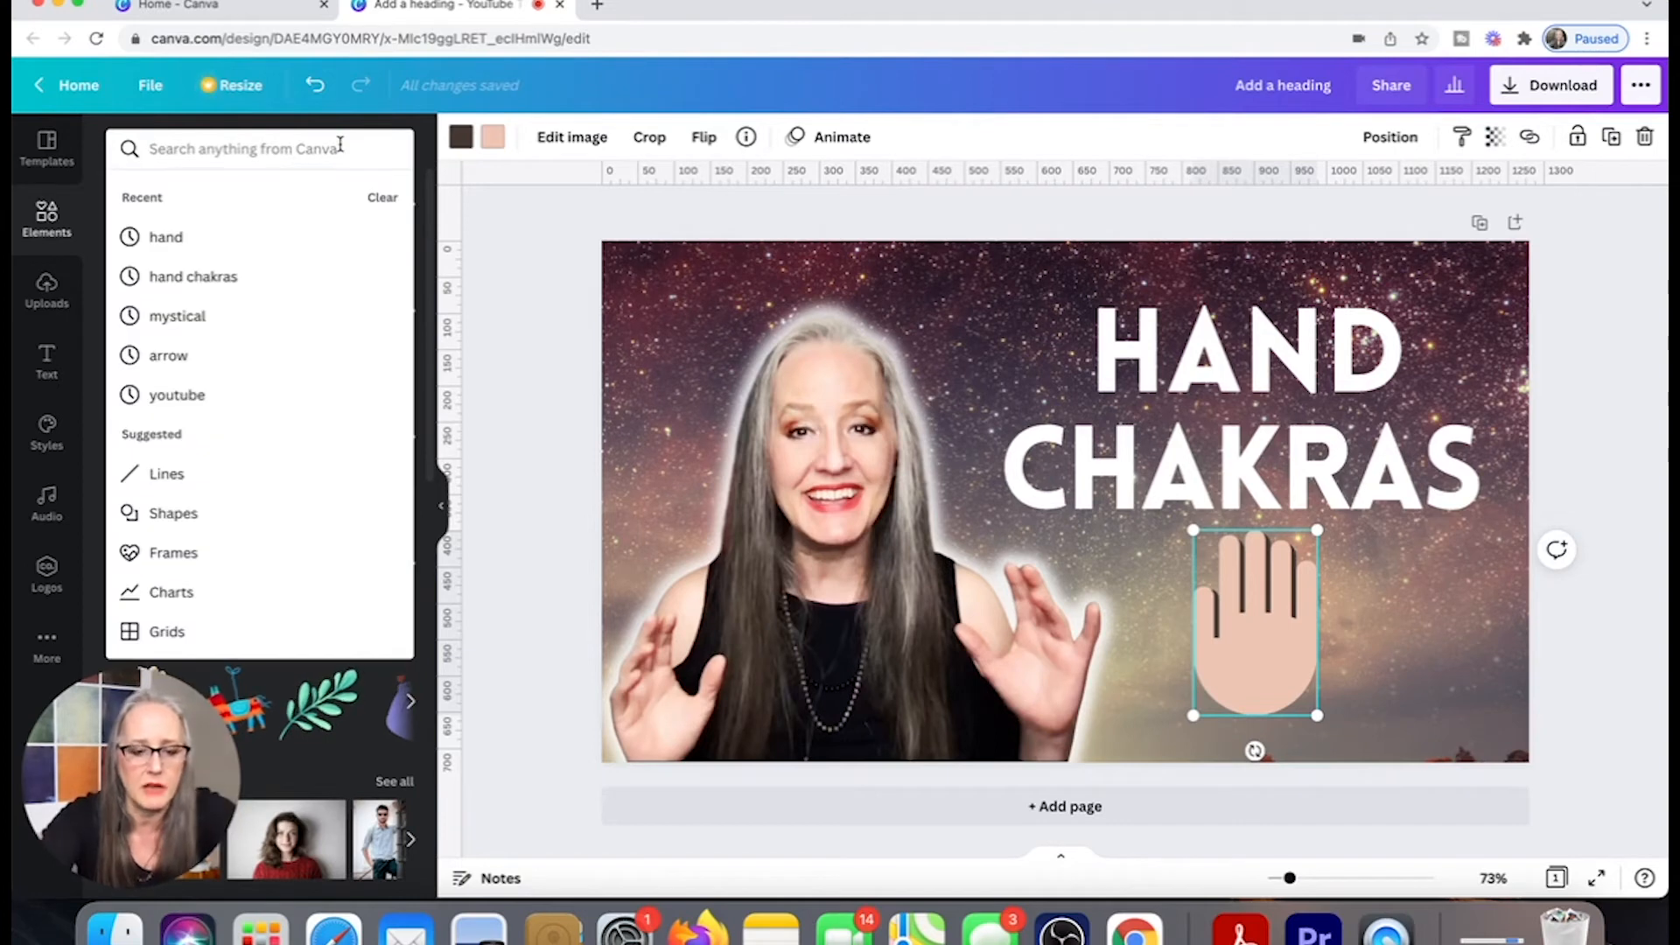
text(spiral)
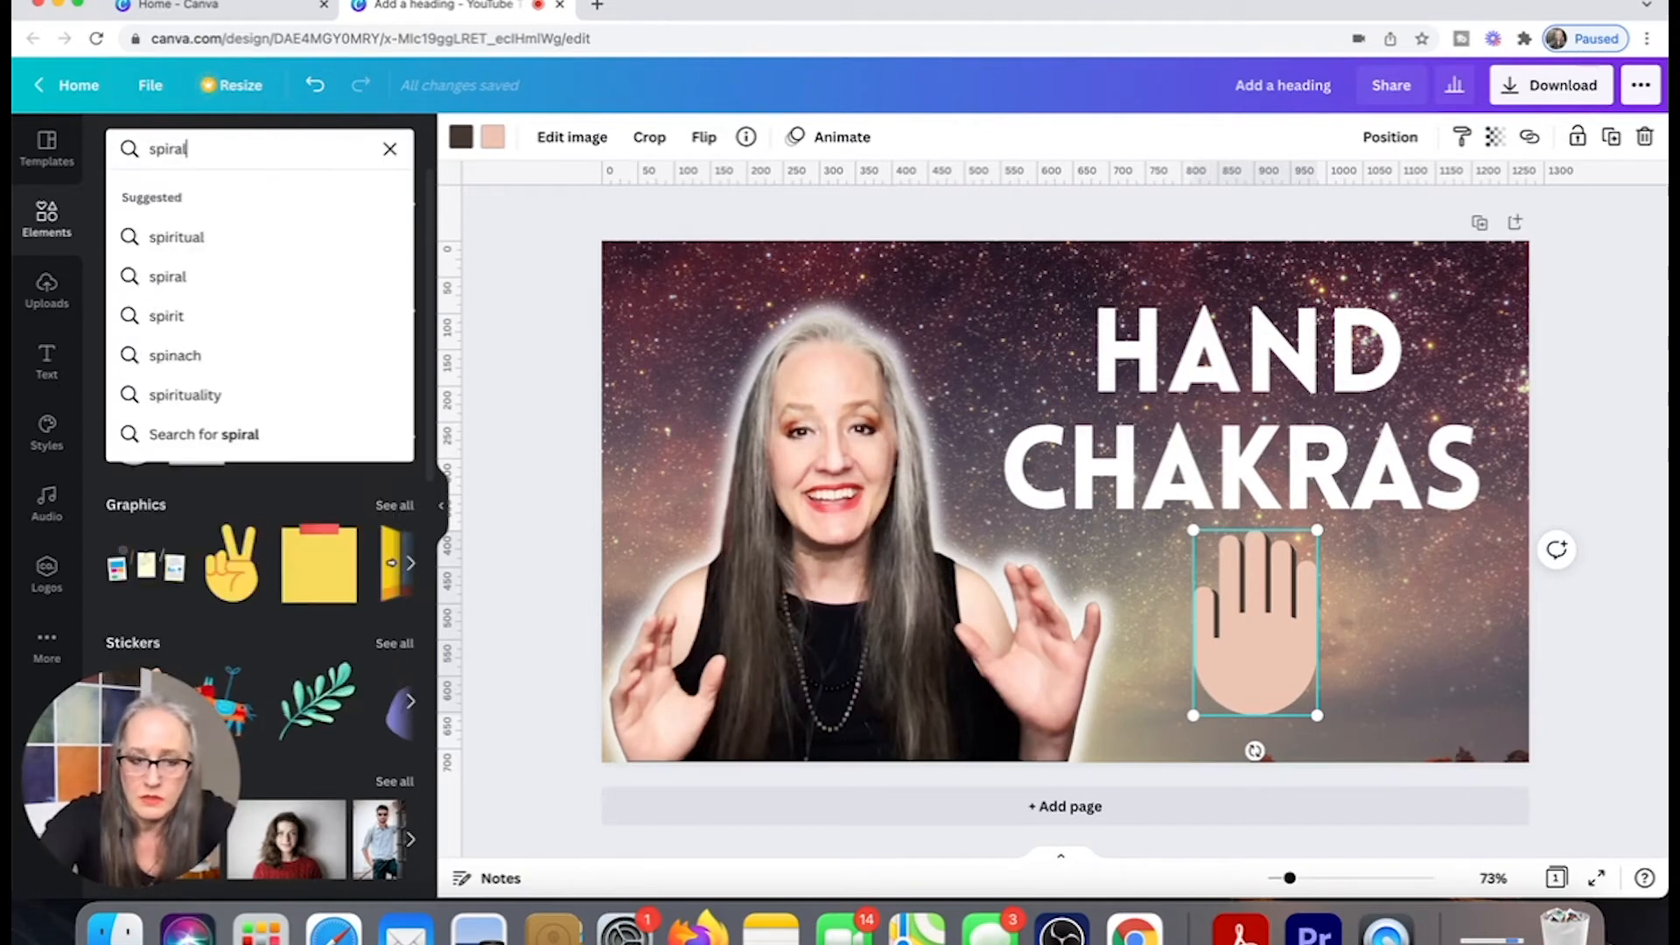
click(322, 235)
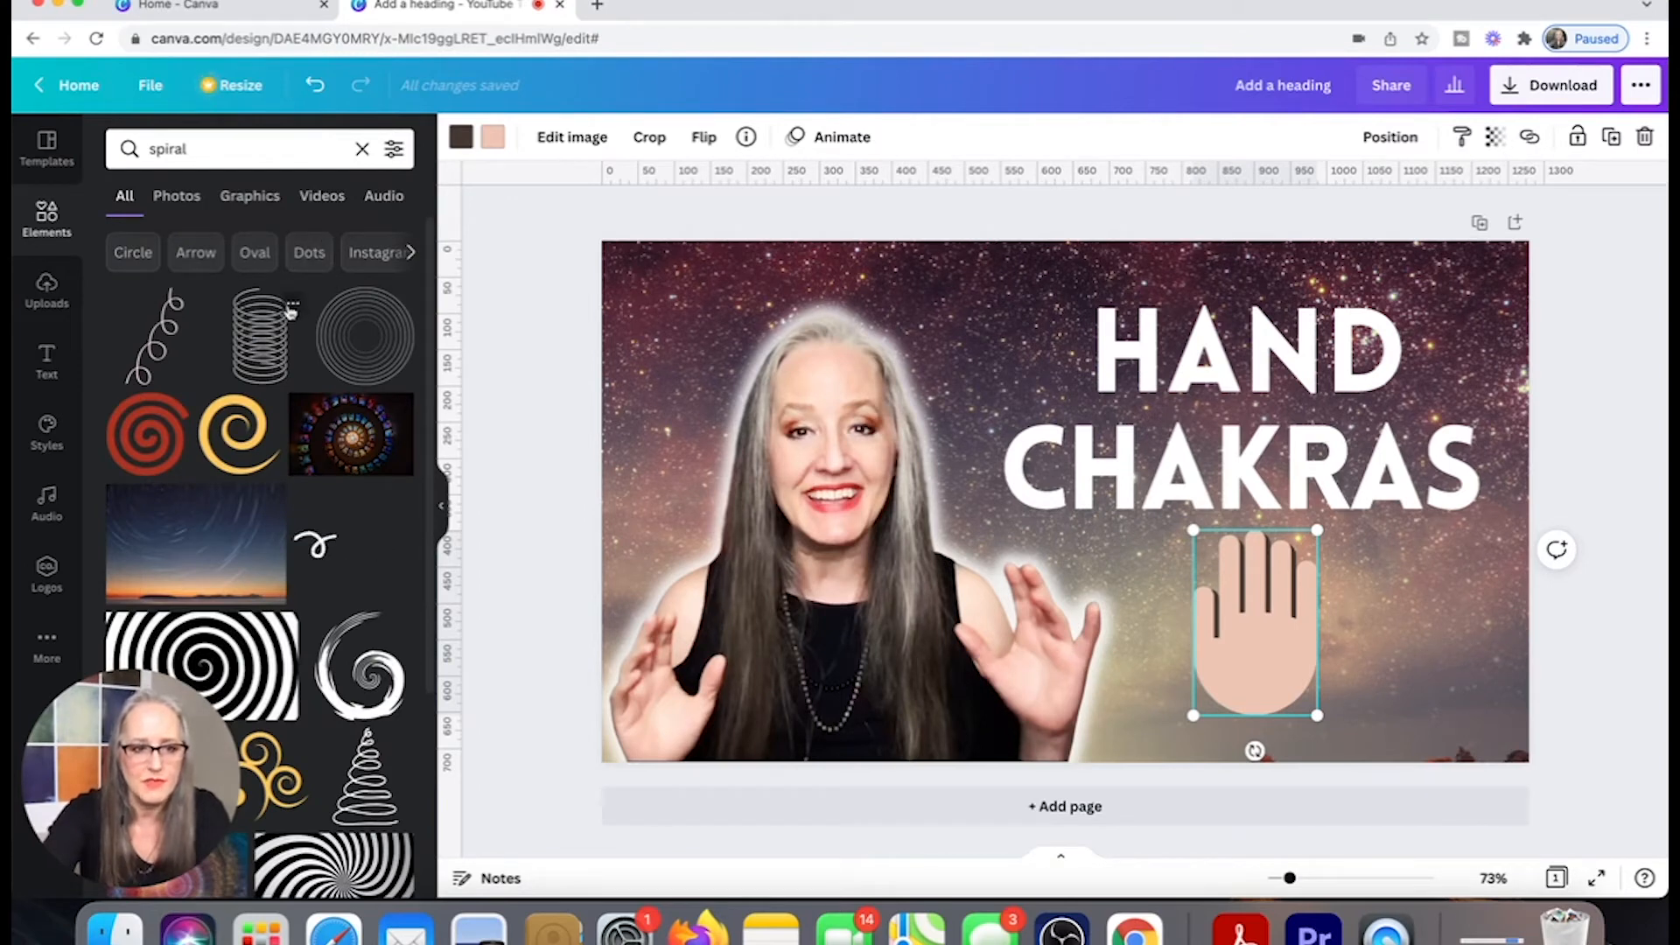
drag(145, 437, 1270, 654)
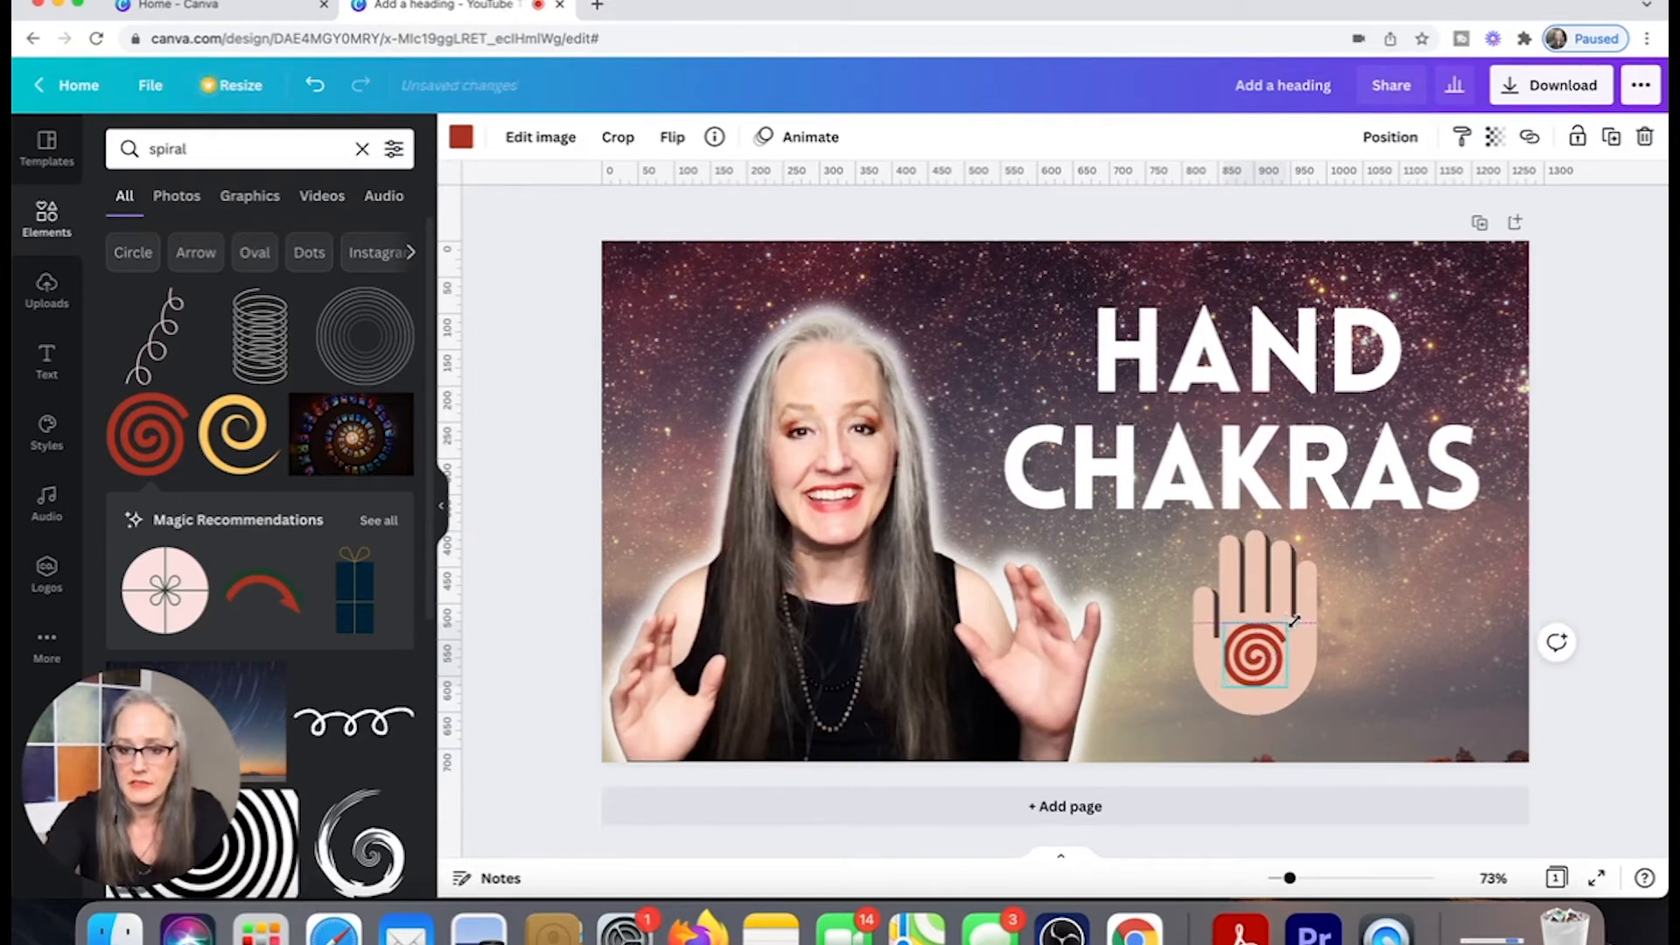
Adjust the red spiral's size and position so it sits centred within the palm.
drag(1290, 619, 1295, 617)
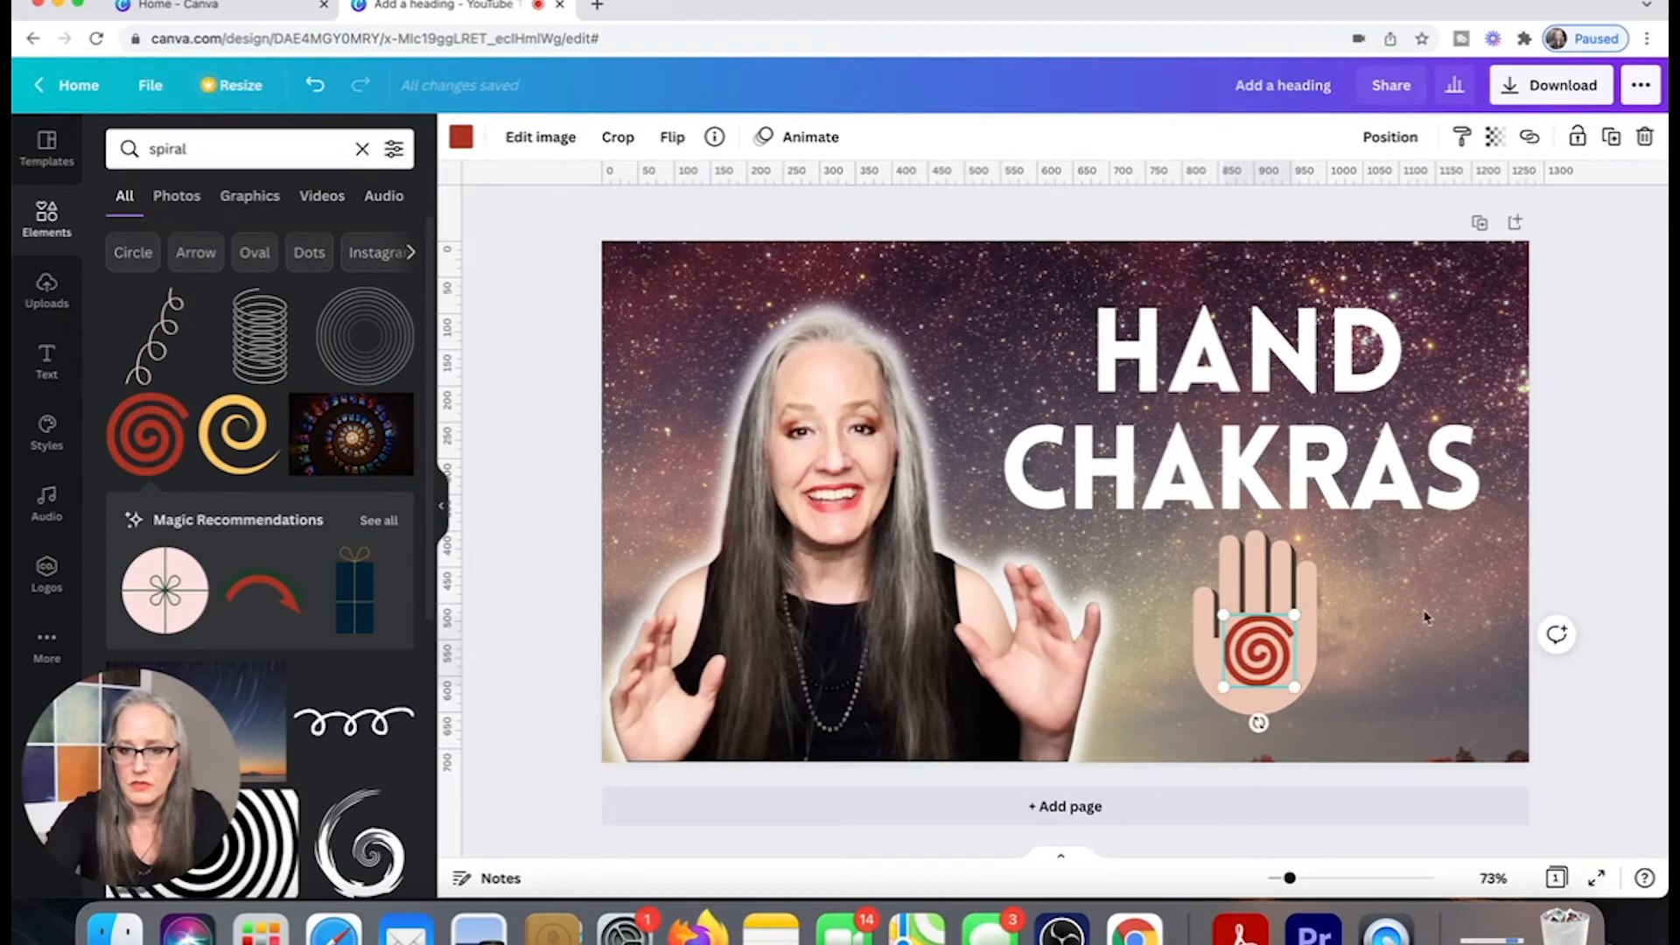
click(1257, 651)
click(1257, 662)
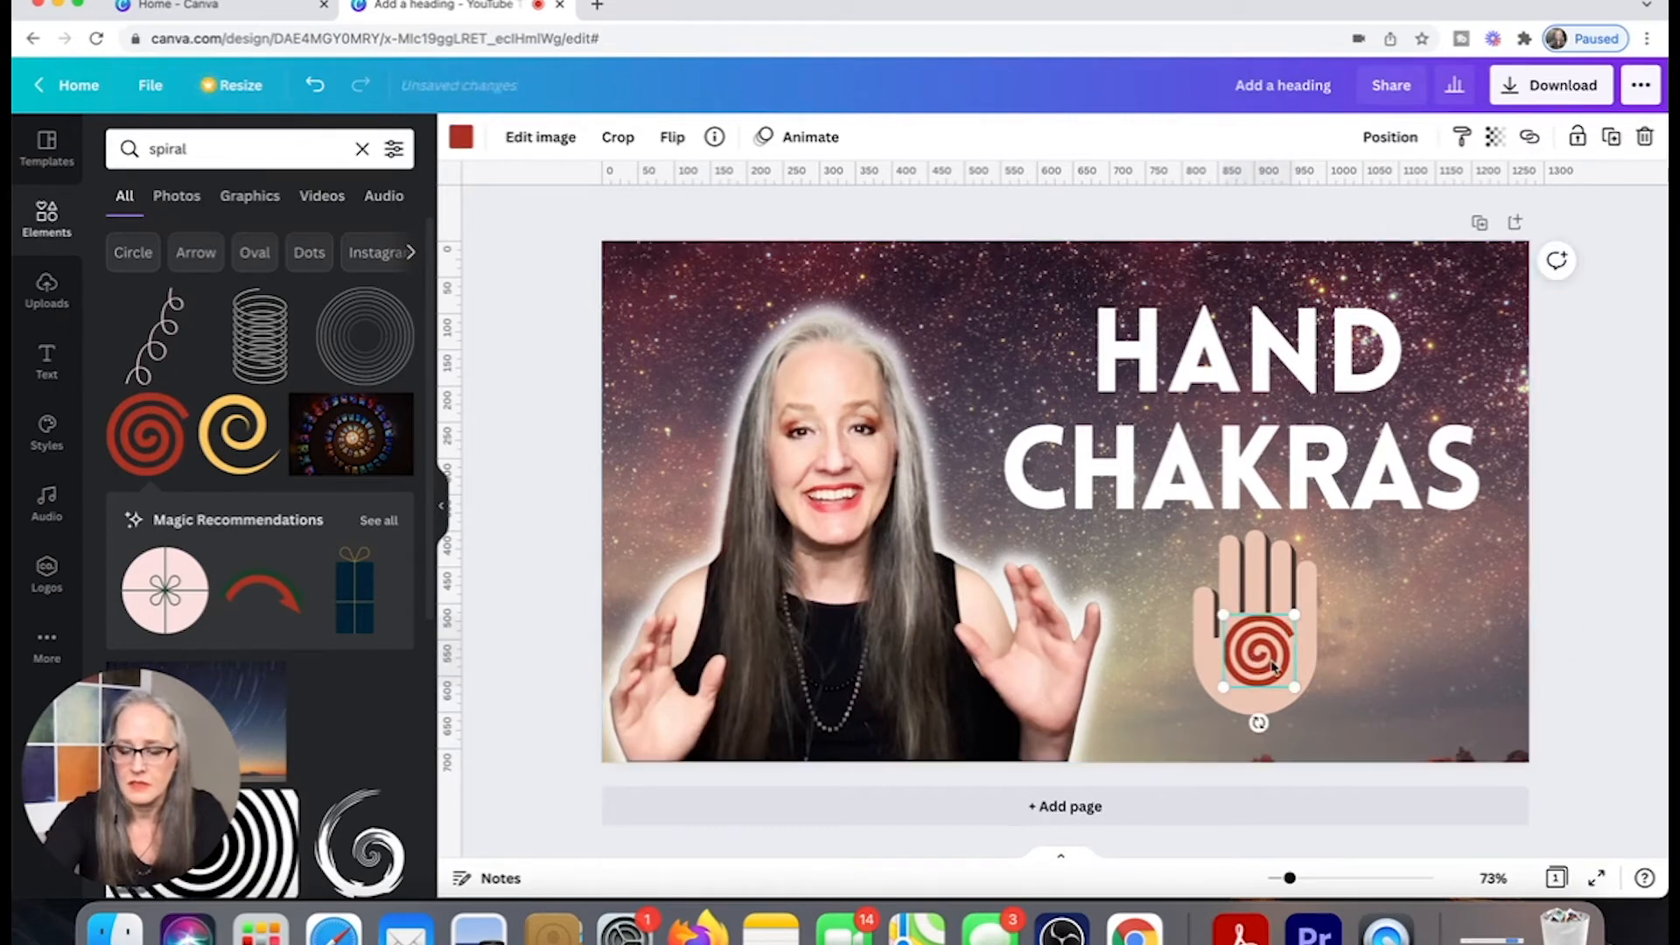
drag(1273, 667, 1272, 670)
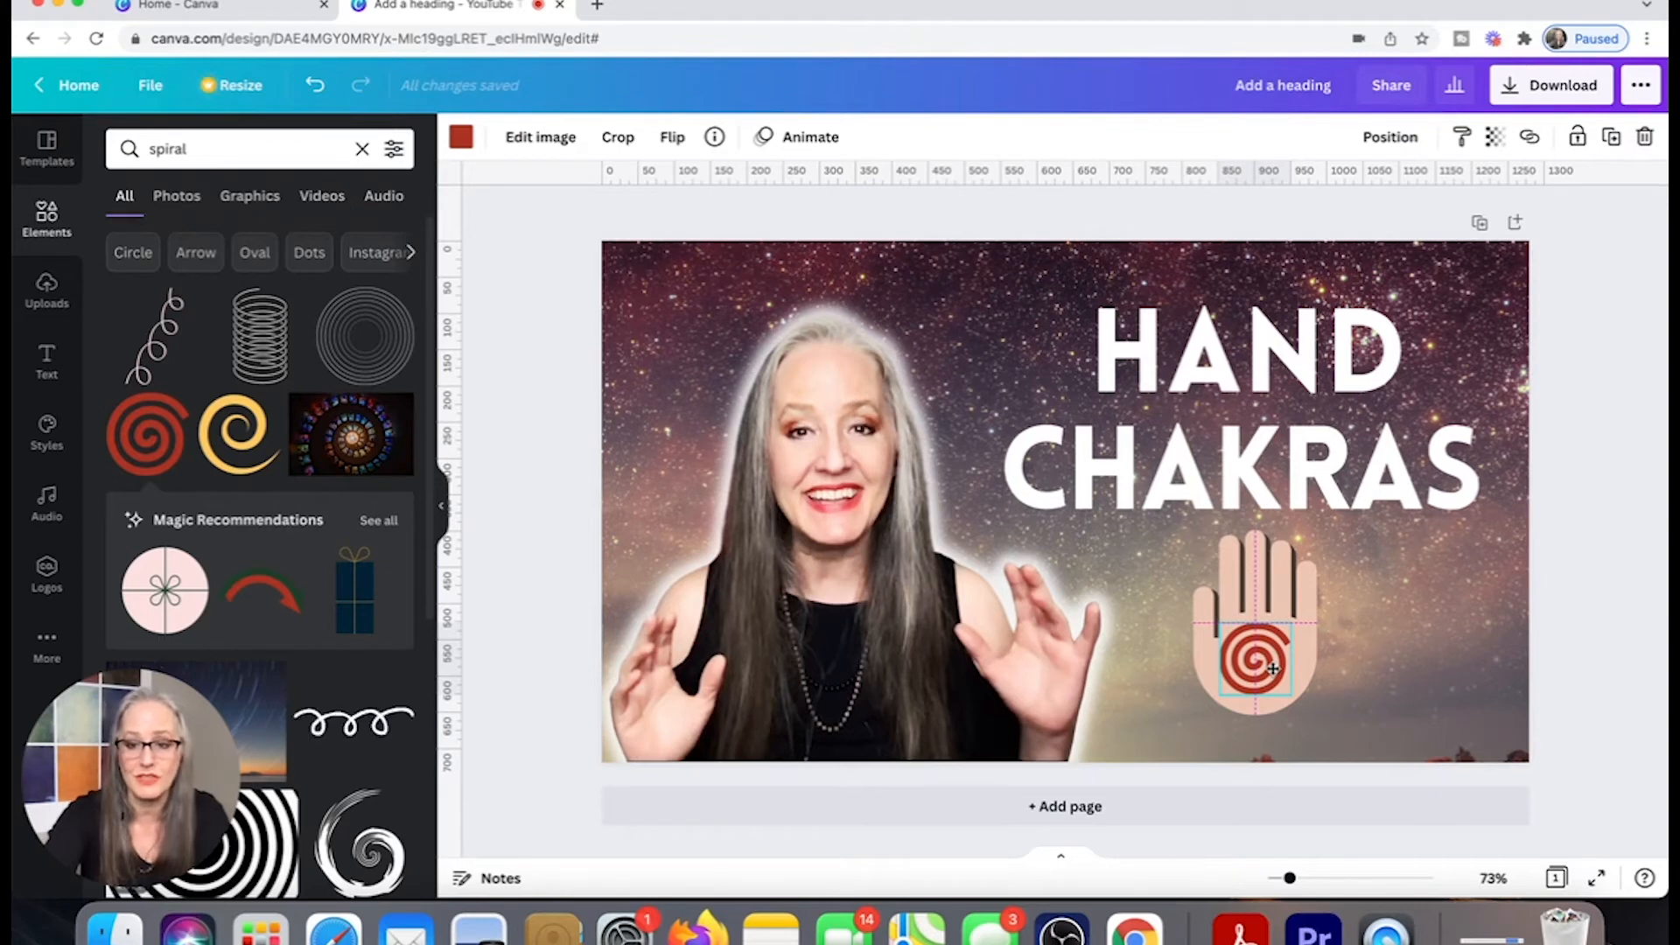
click(1467, 629)
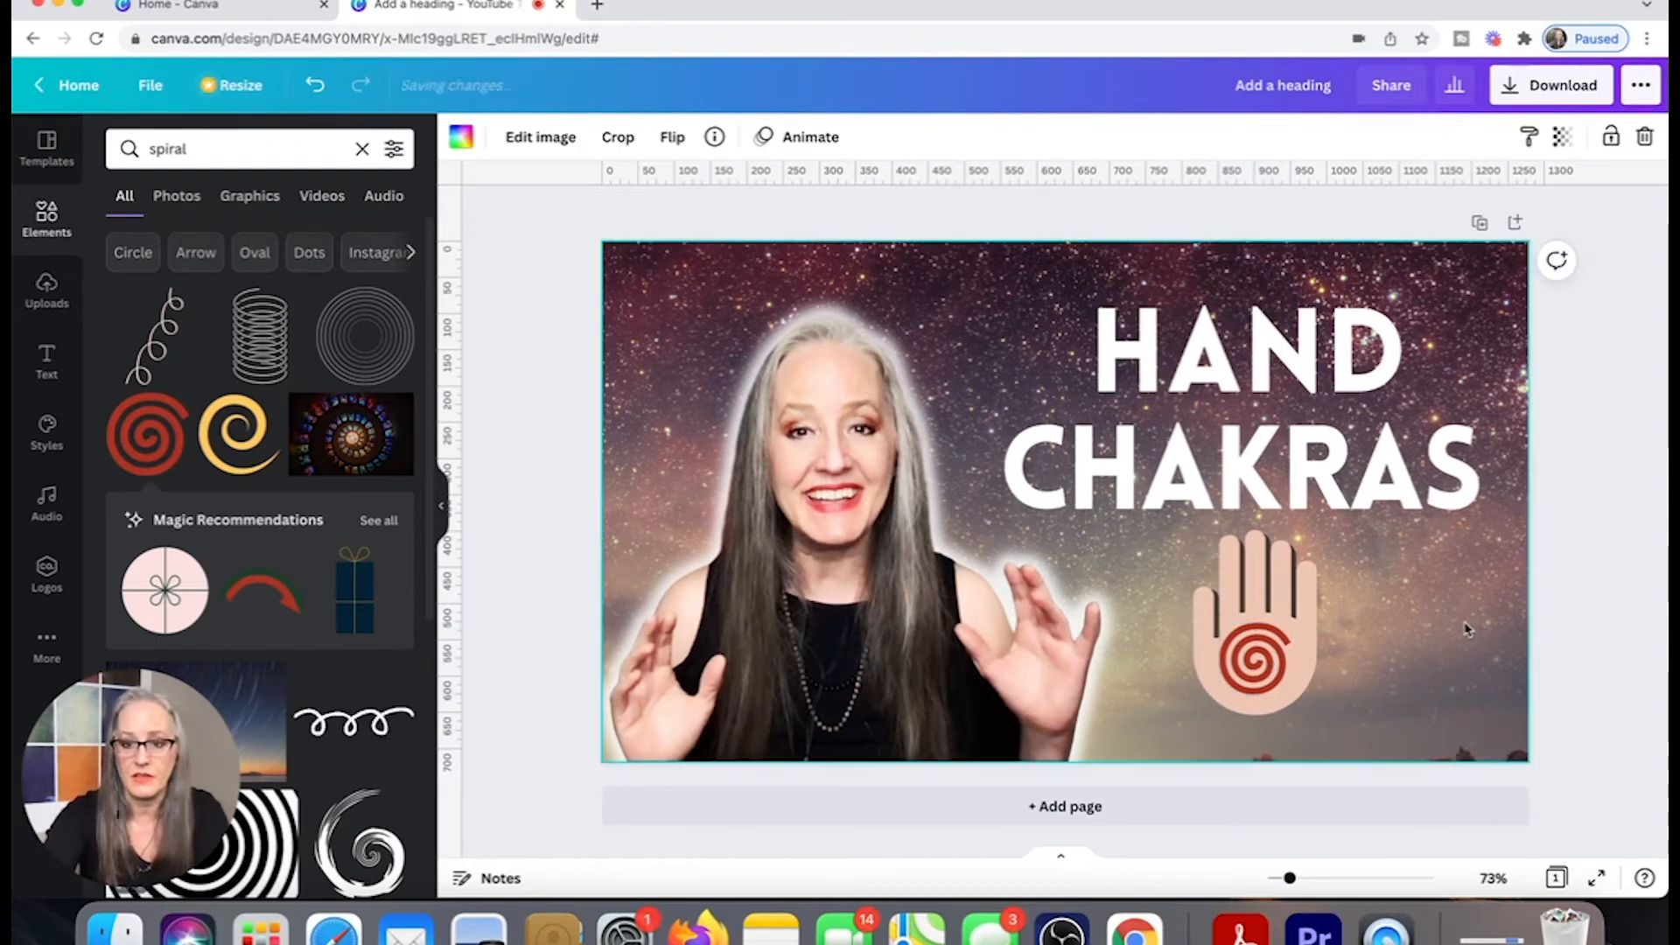
click(1243, 673)
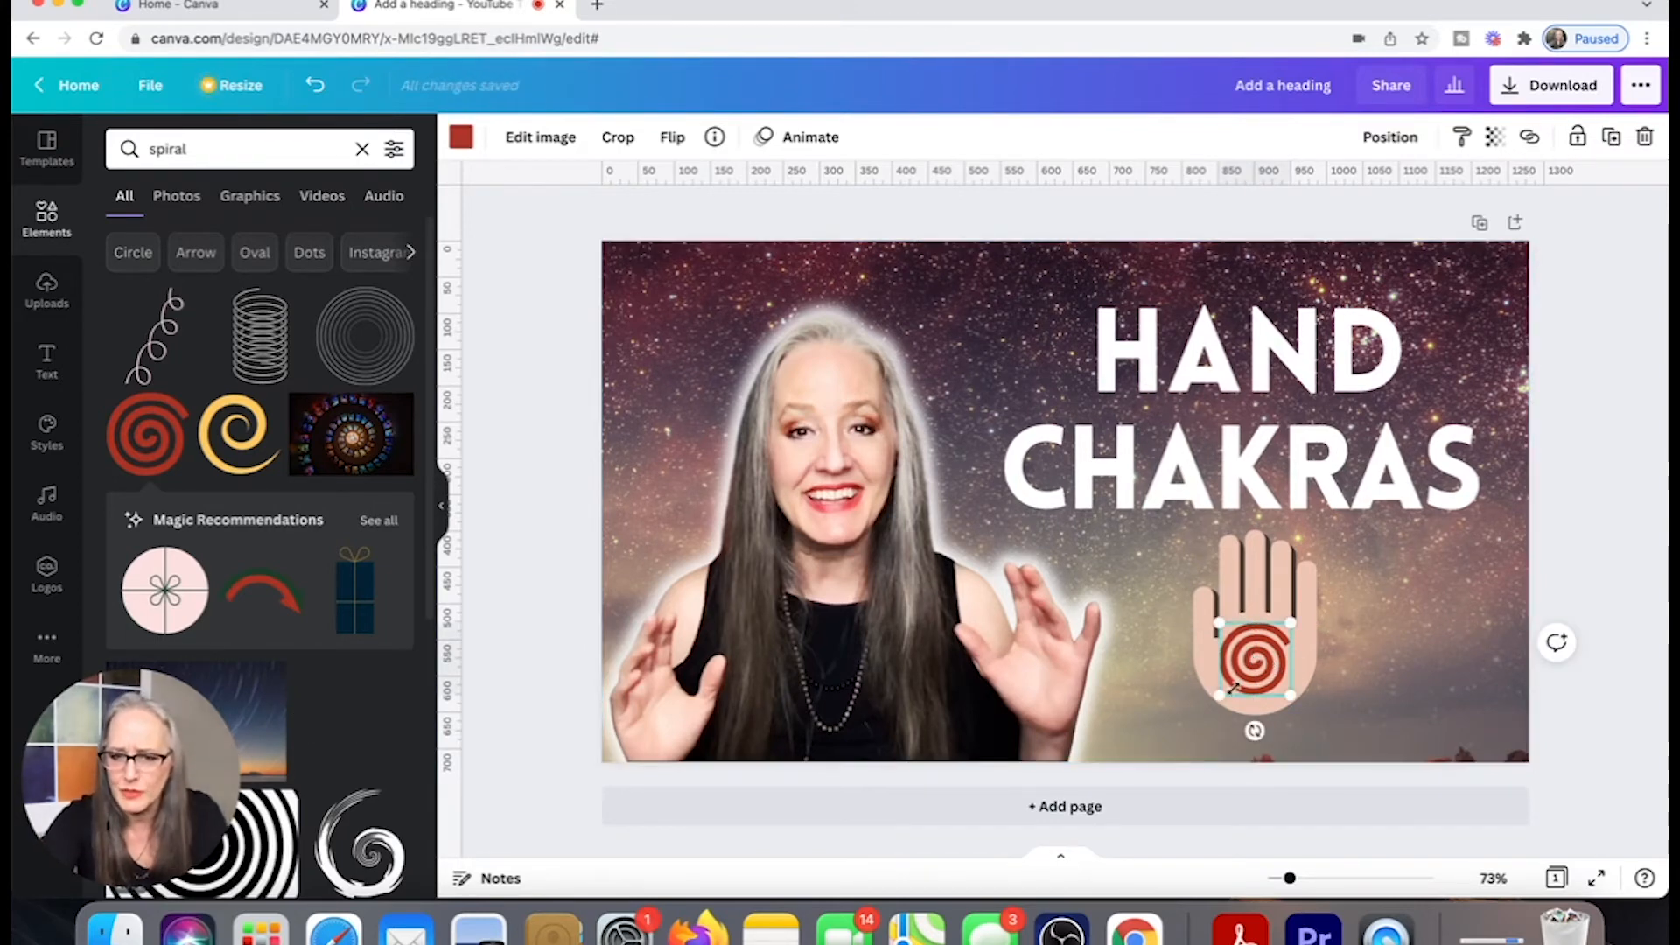
drag(1221, 694, 1226, 690)
click(1409, 632)
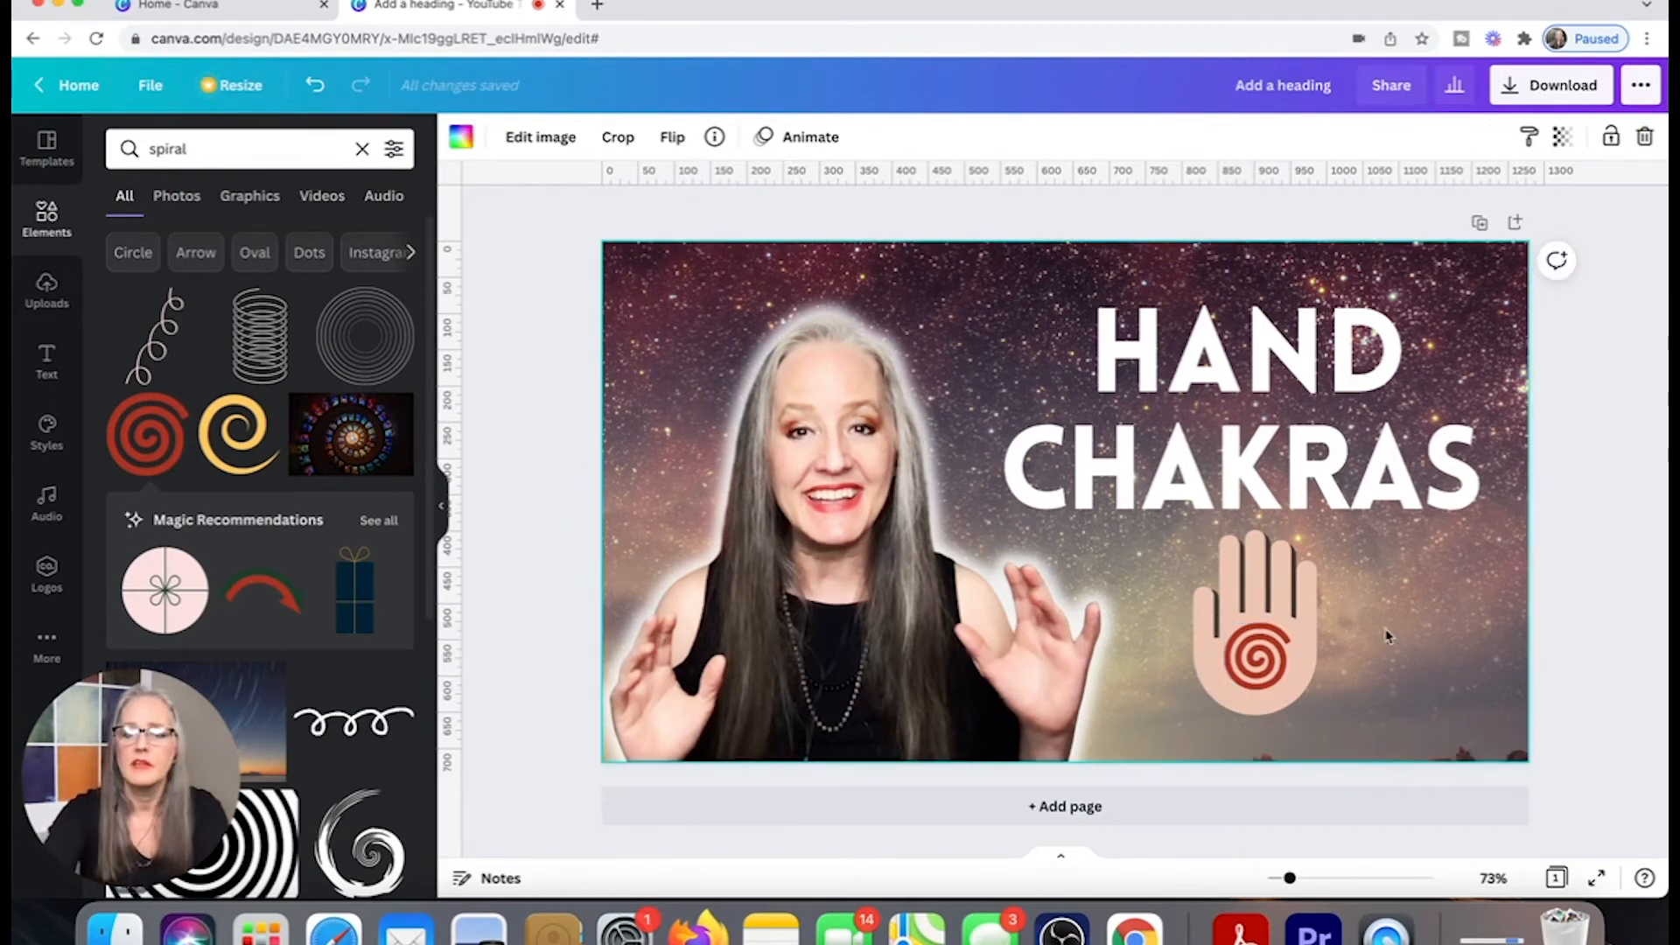
Rotate the red palm spiral about 45 degrees clockwise, and try flipping it vertically and horizontally.
click(1252, 674)
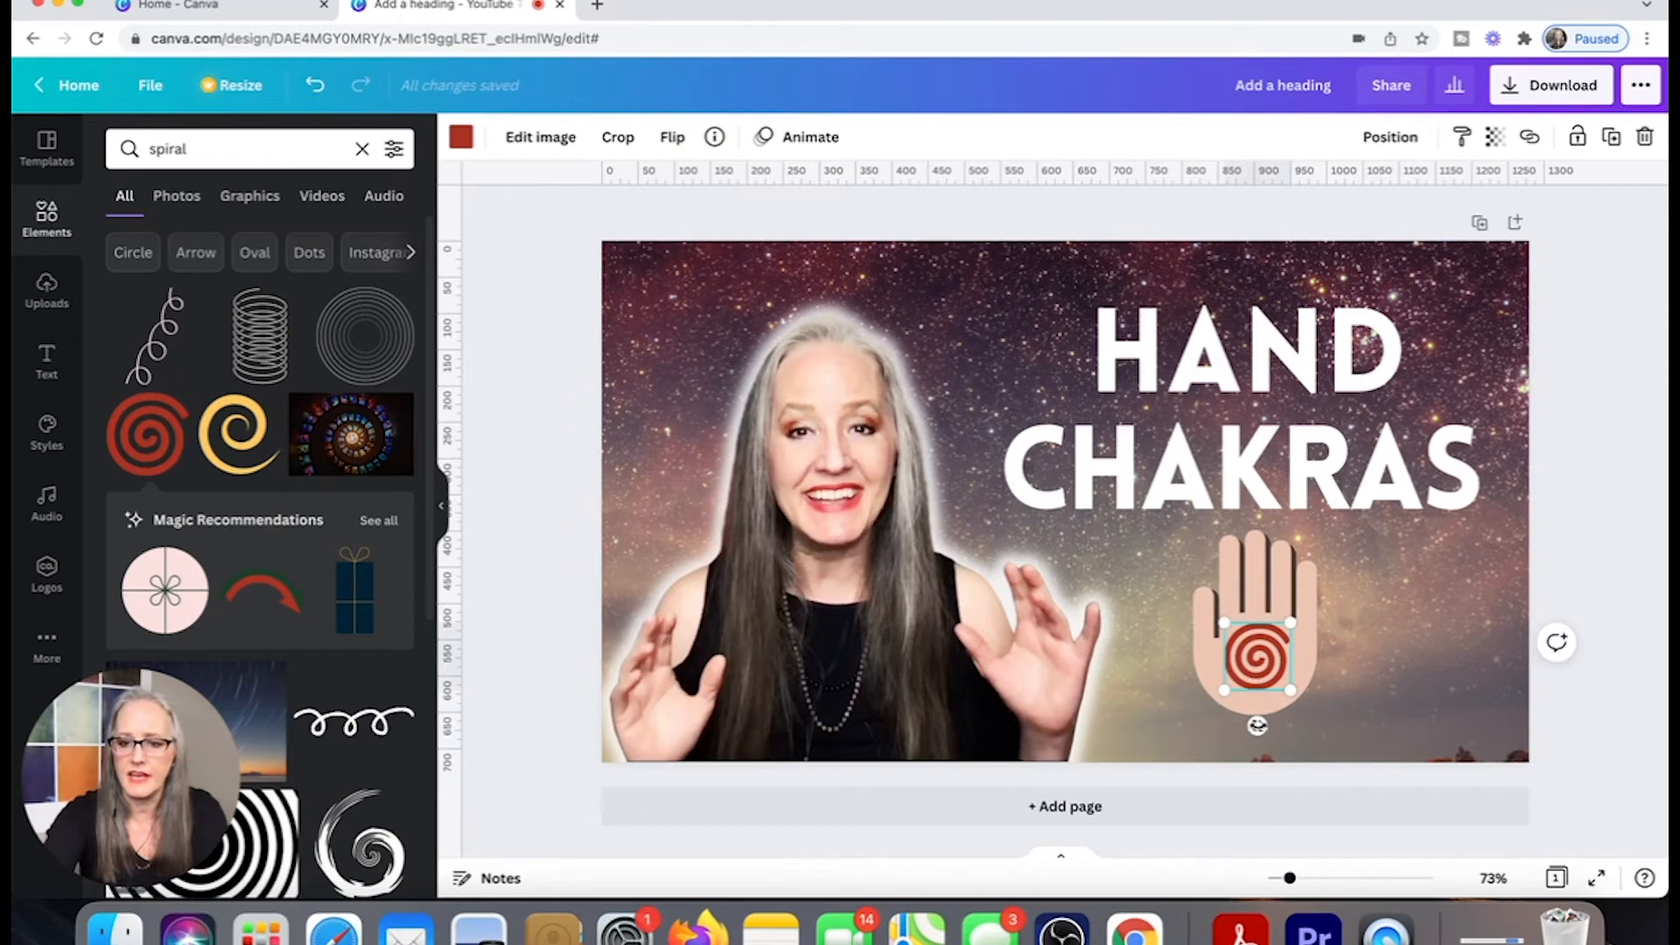
drag(1256, 726, 1202, 709)
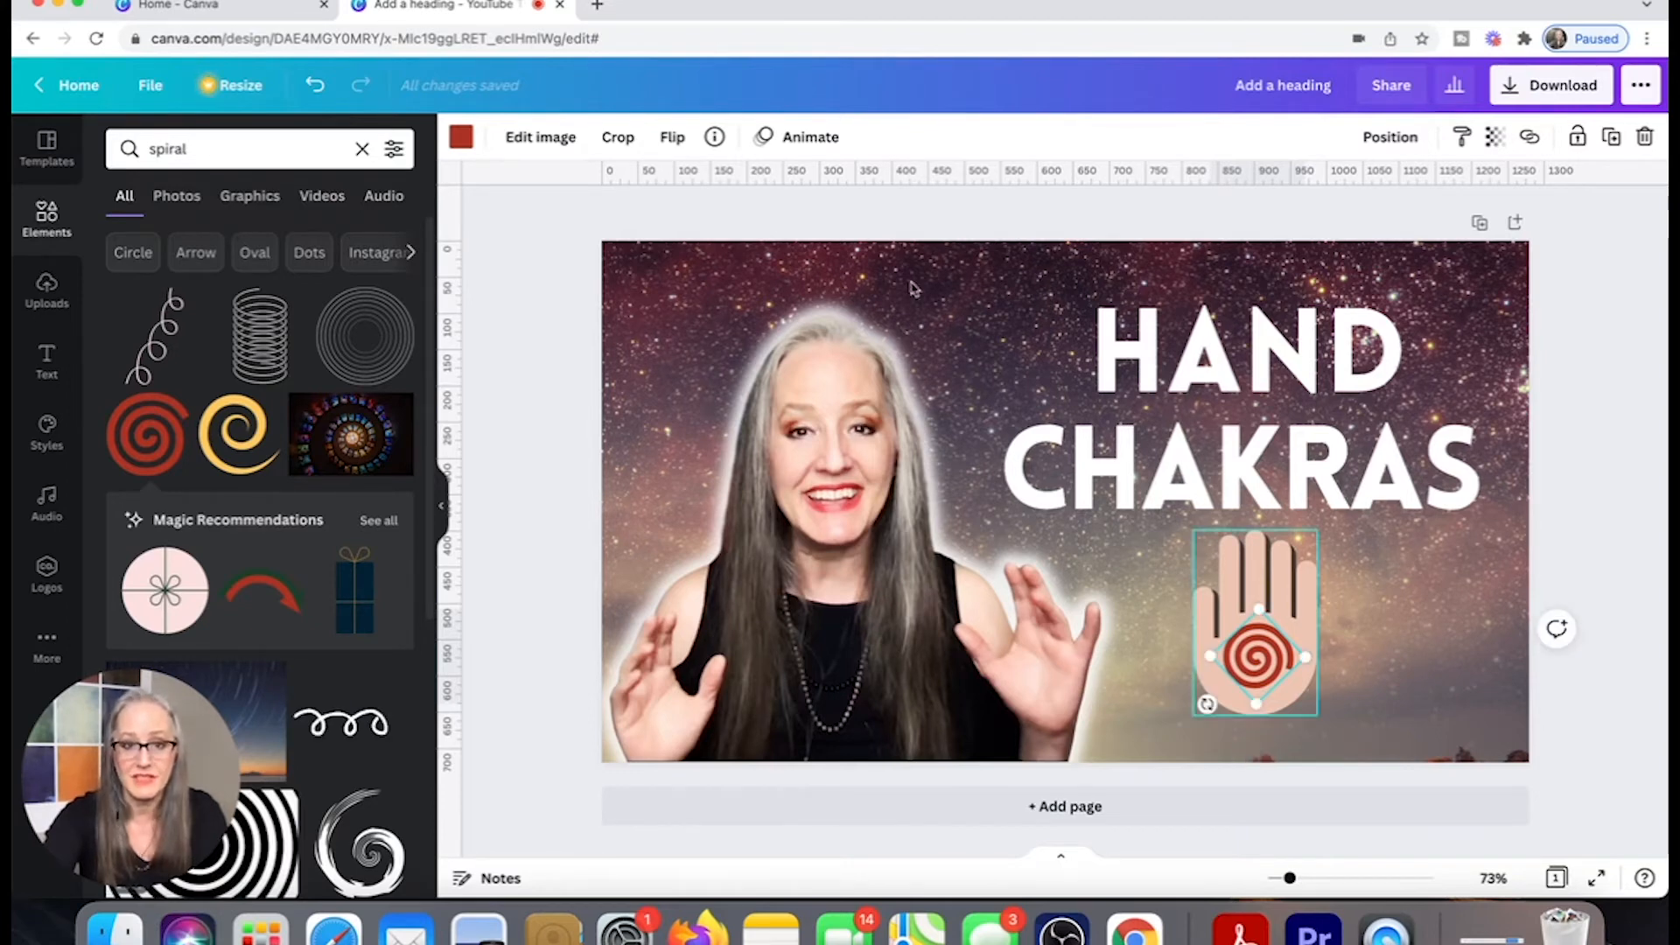
click(672, 140)
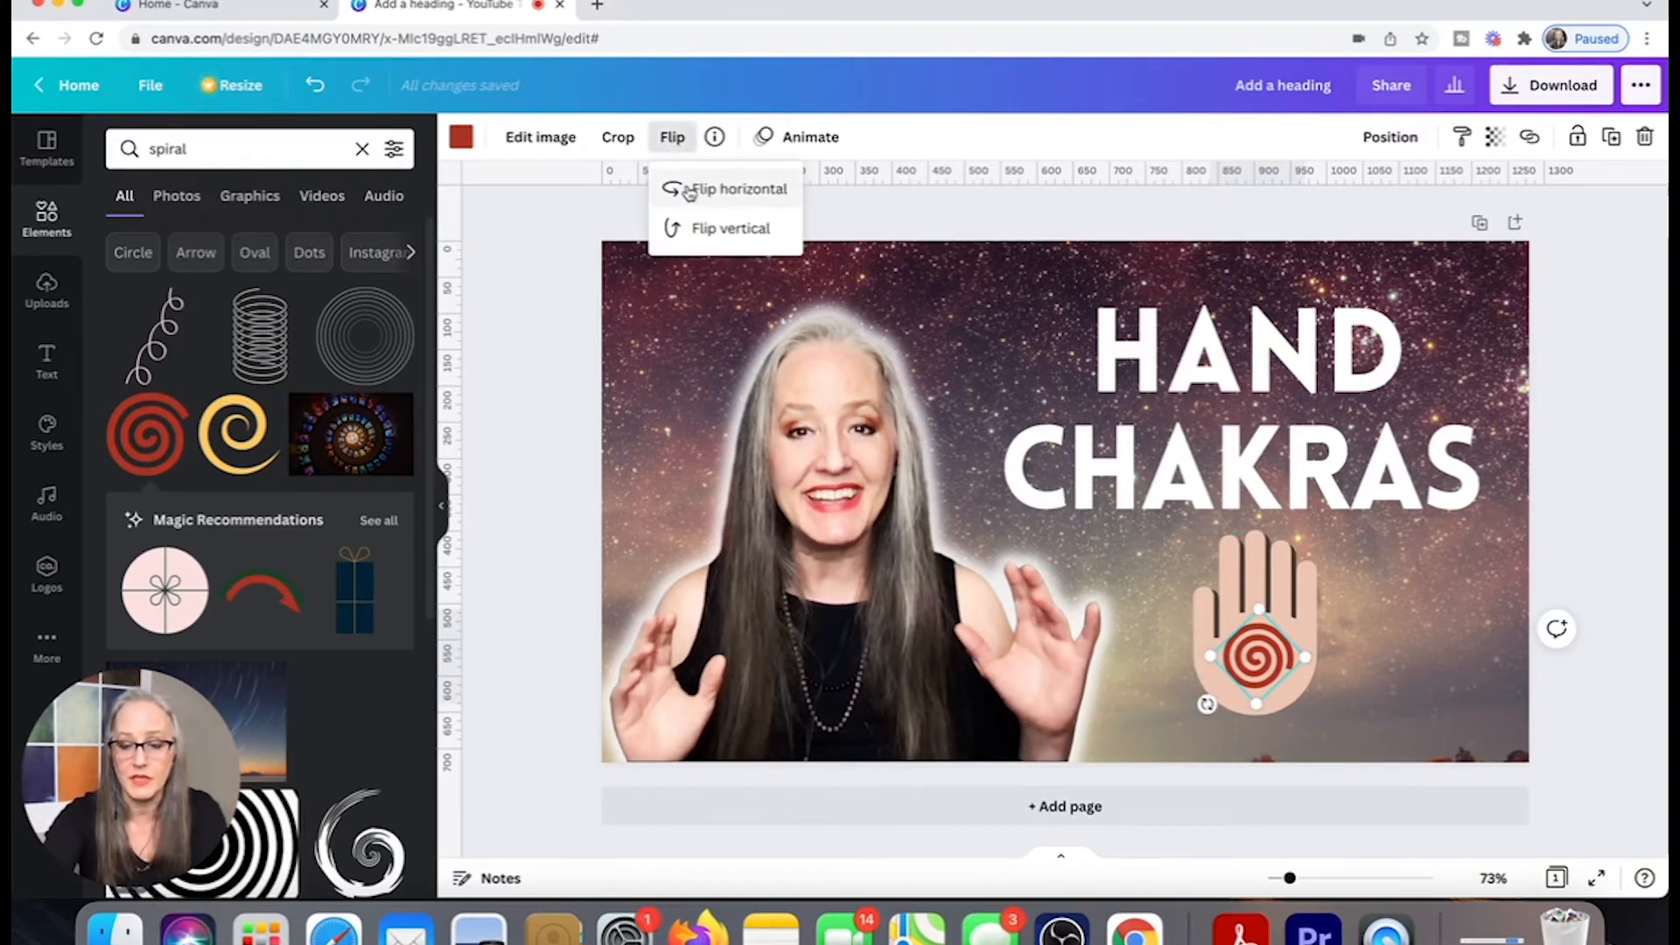
click(709, 229)
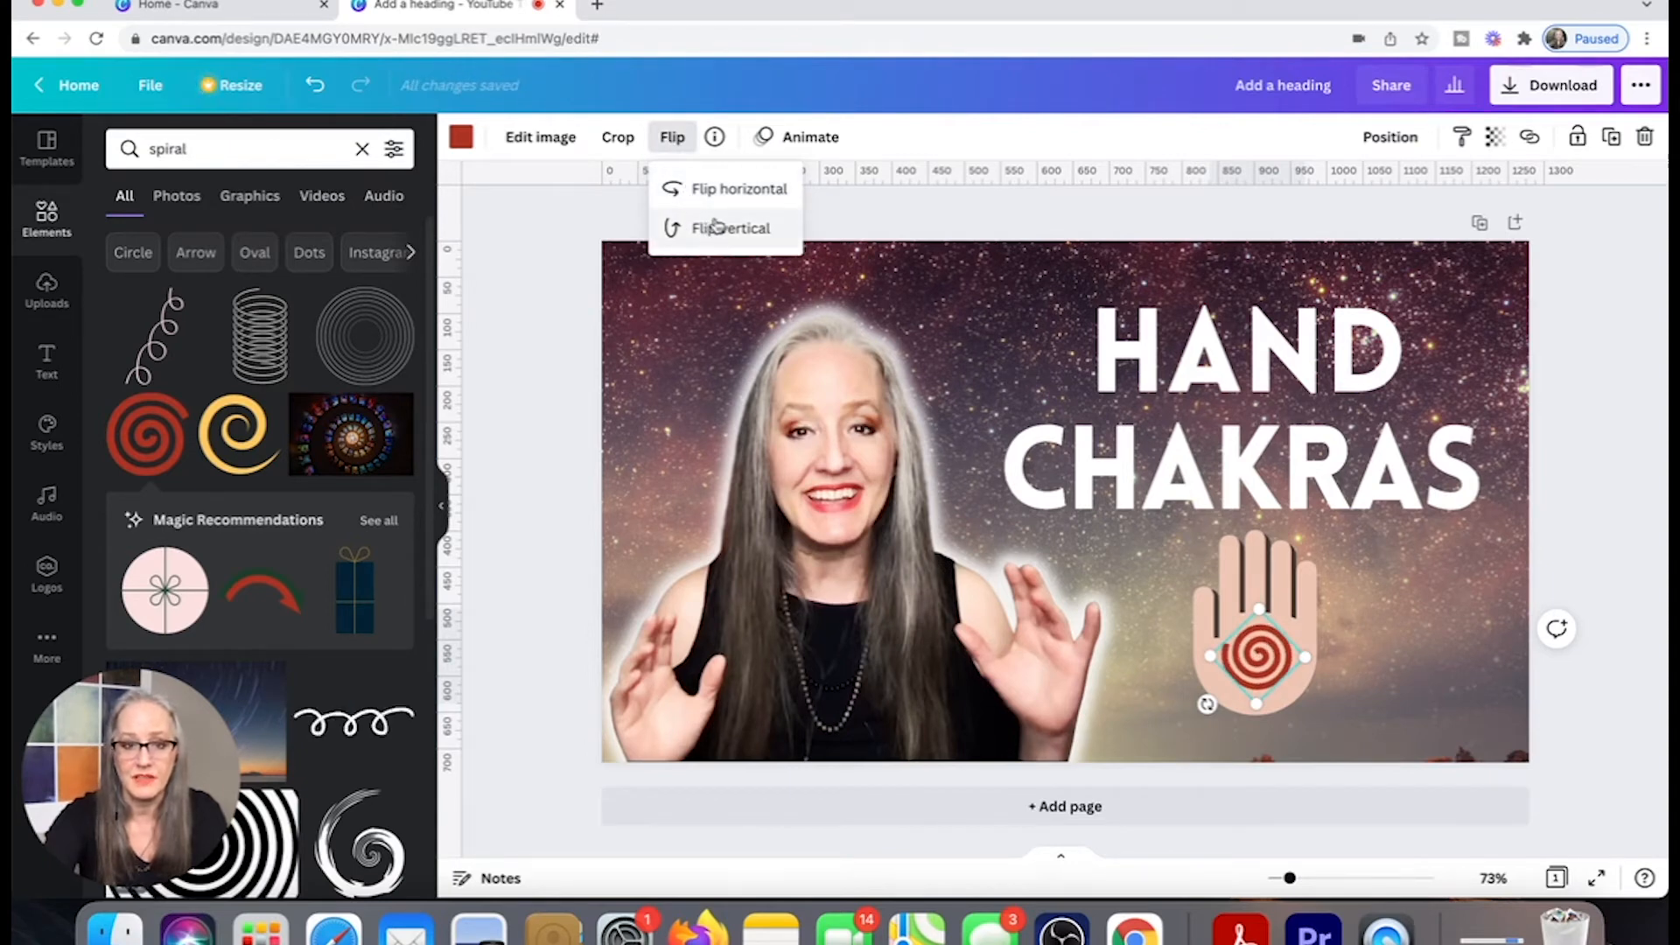
click(717, 228)
click(724, 190)
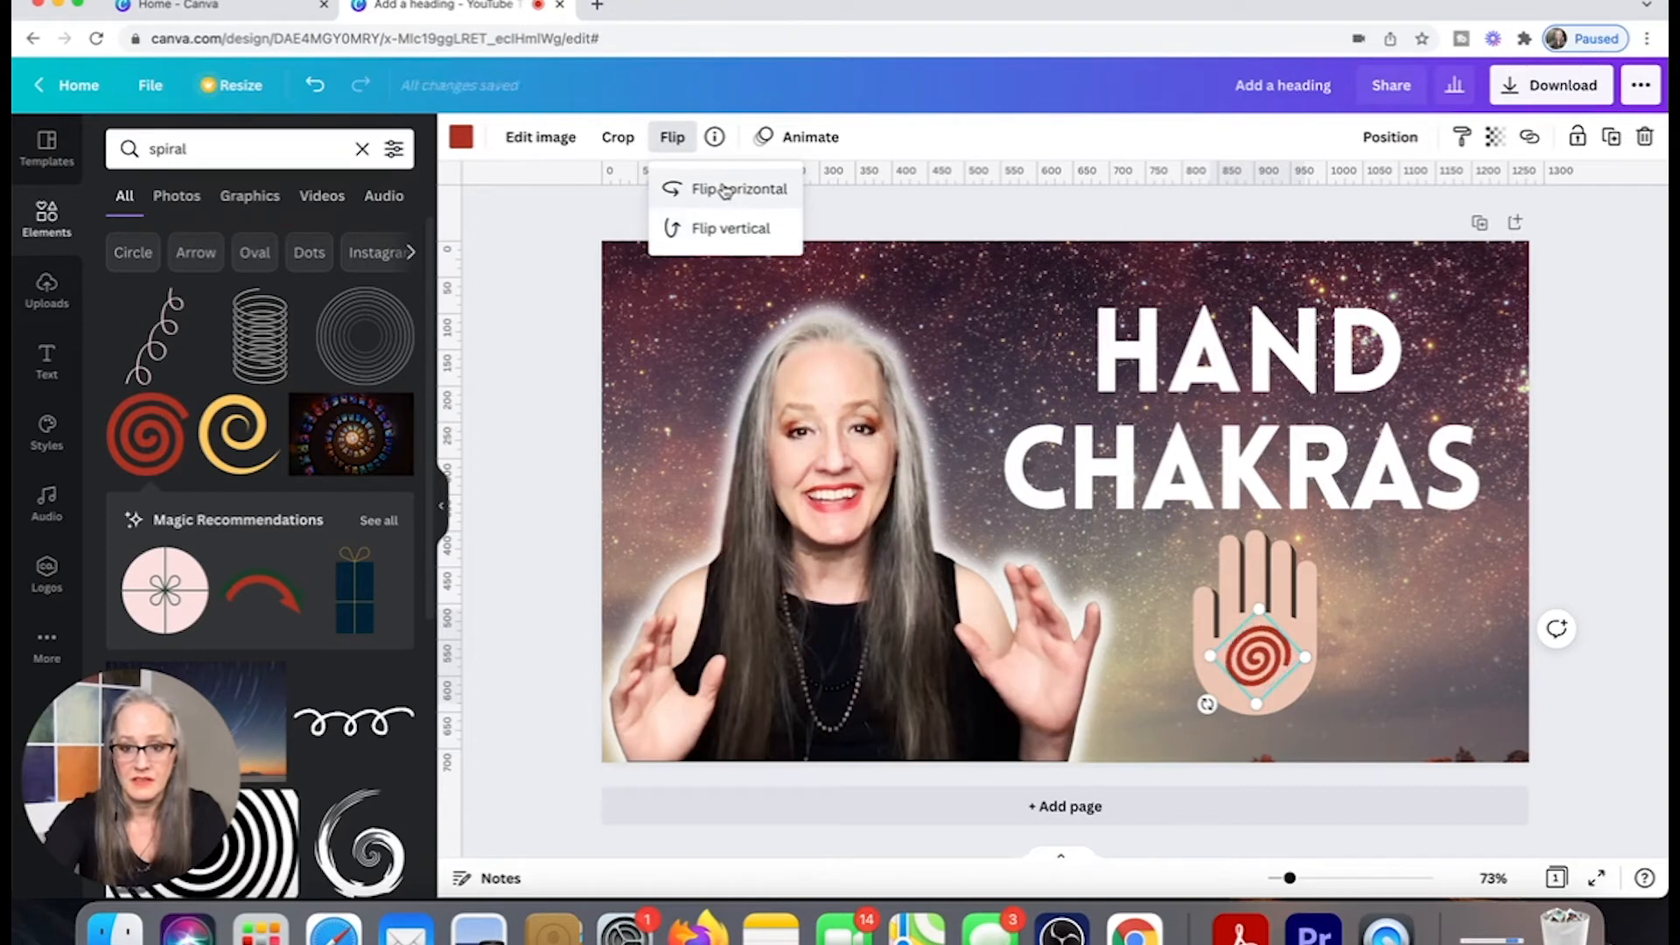
Nudge the rotated red spiral so that it sits centred on the palm of the hand.
click(1408, 640)
drag(1258, 656, 1262, 655)
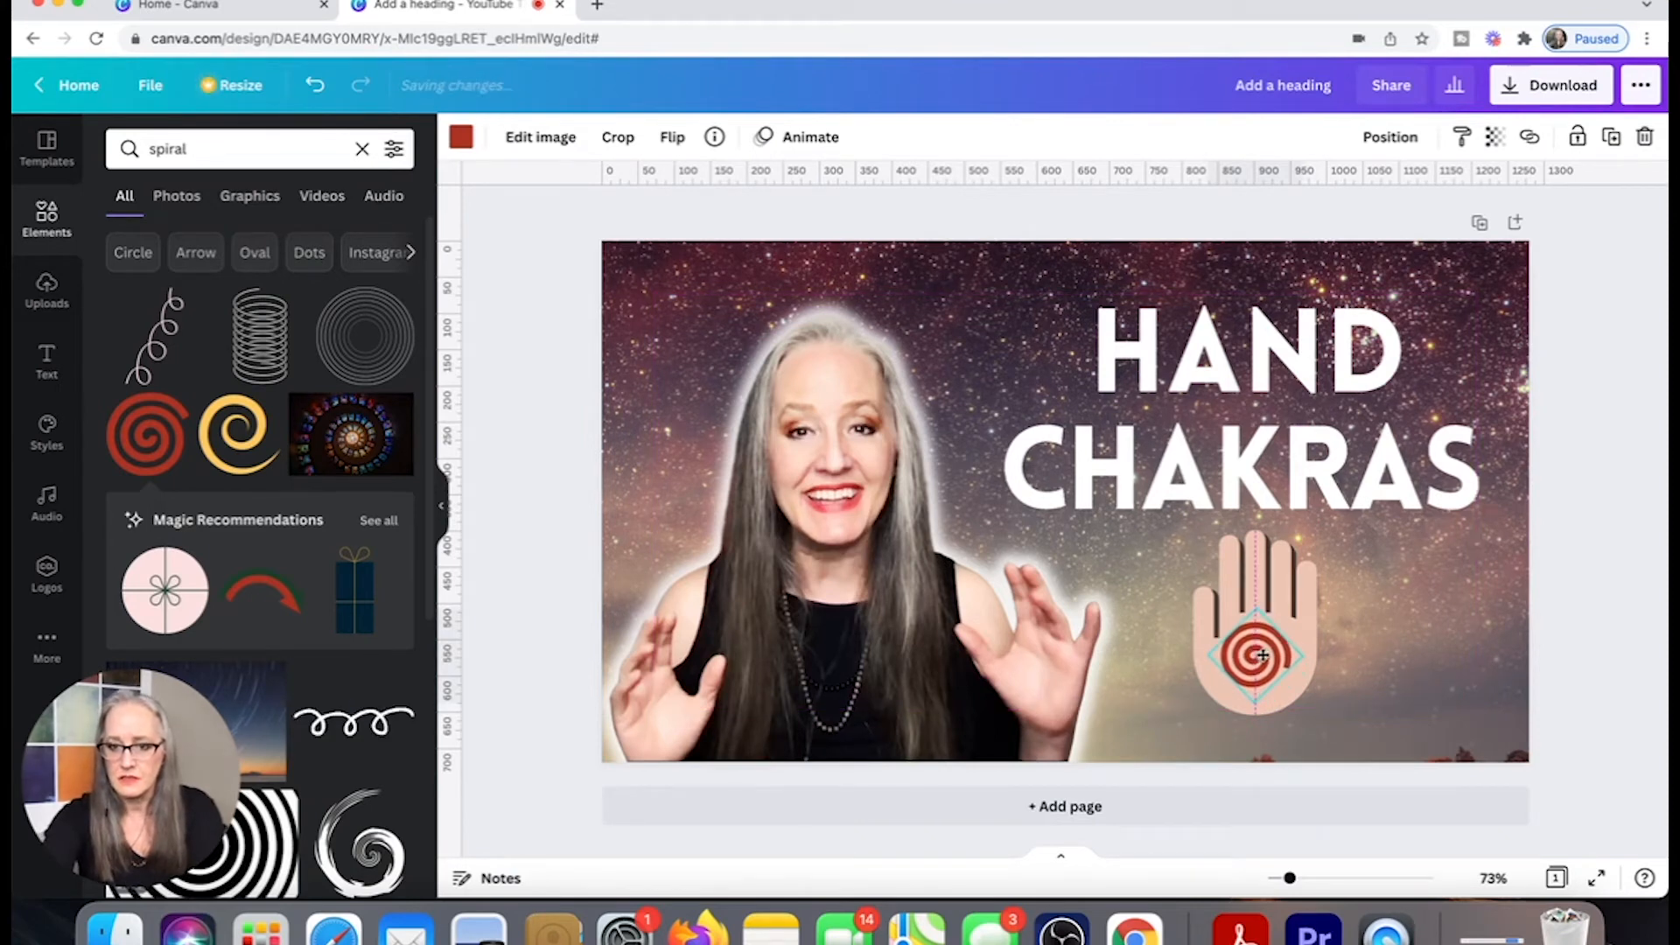
click(1424, 637)
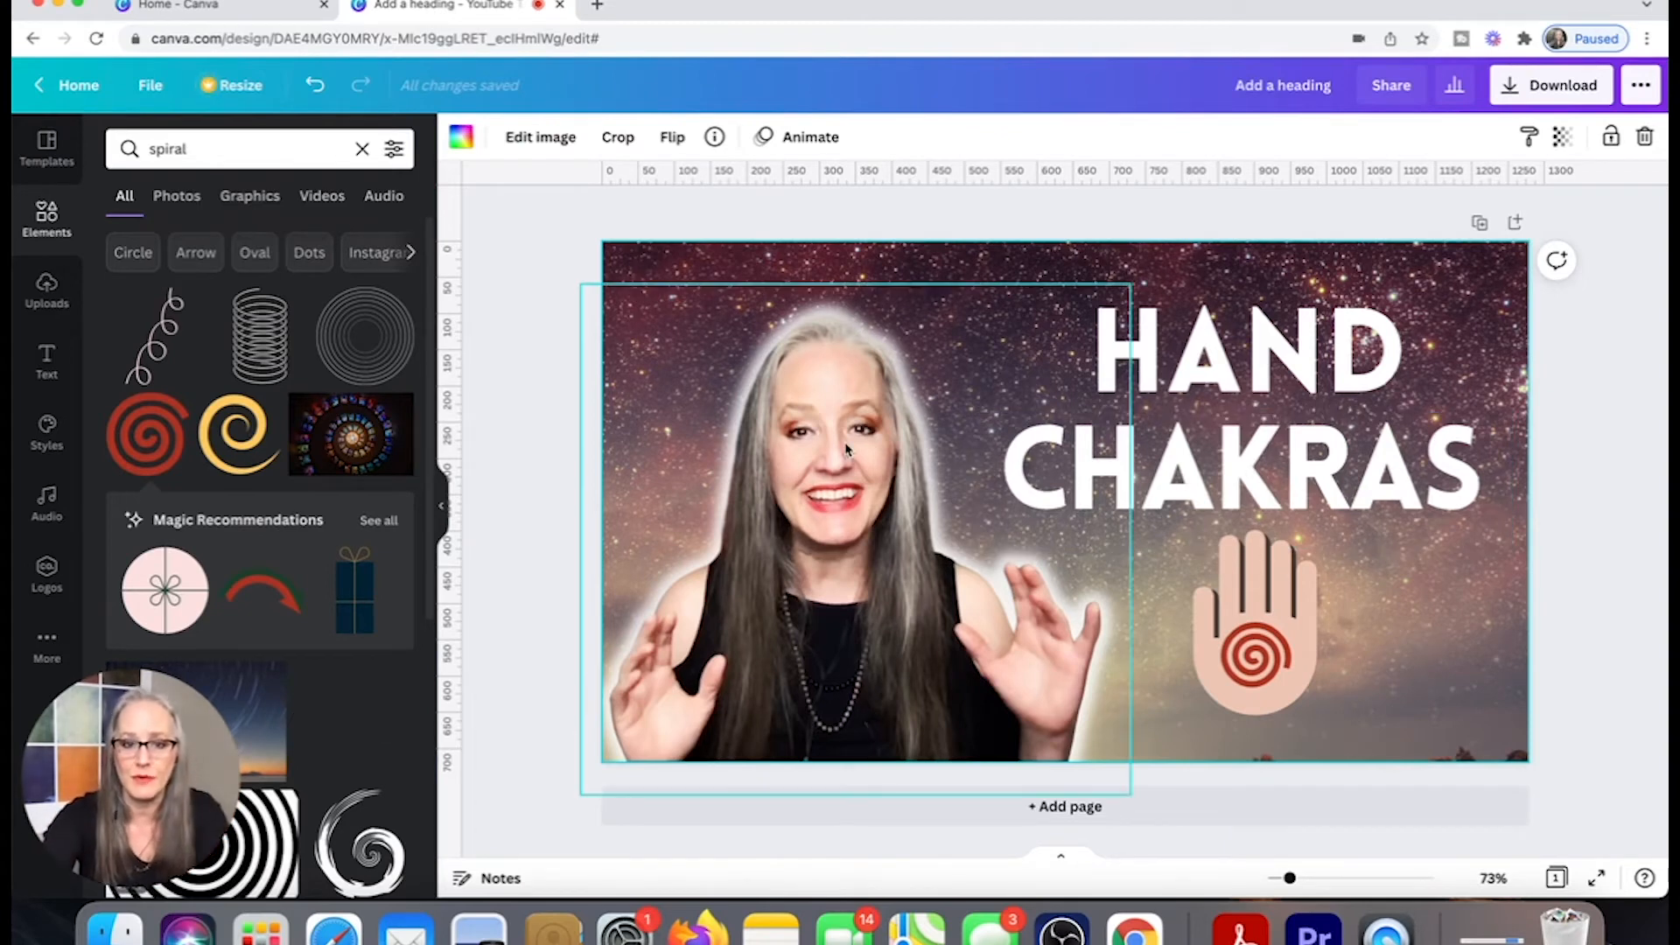
Enlarge the presenter cut-out slightly, extending it up and outward from its upper-left corner.
click(844, 350)
drag(581, 282, 562, 252)
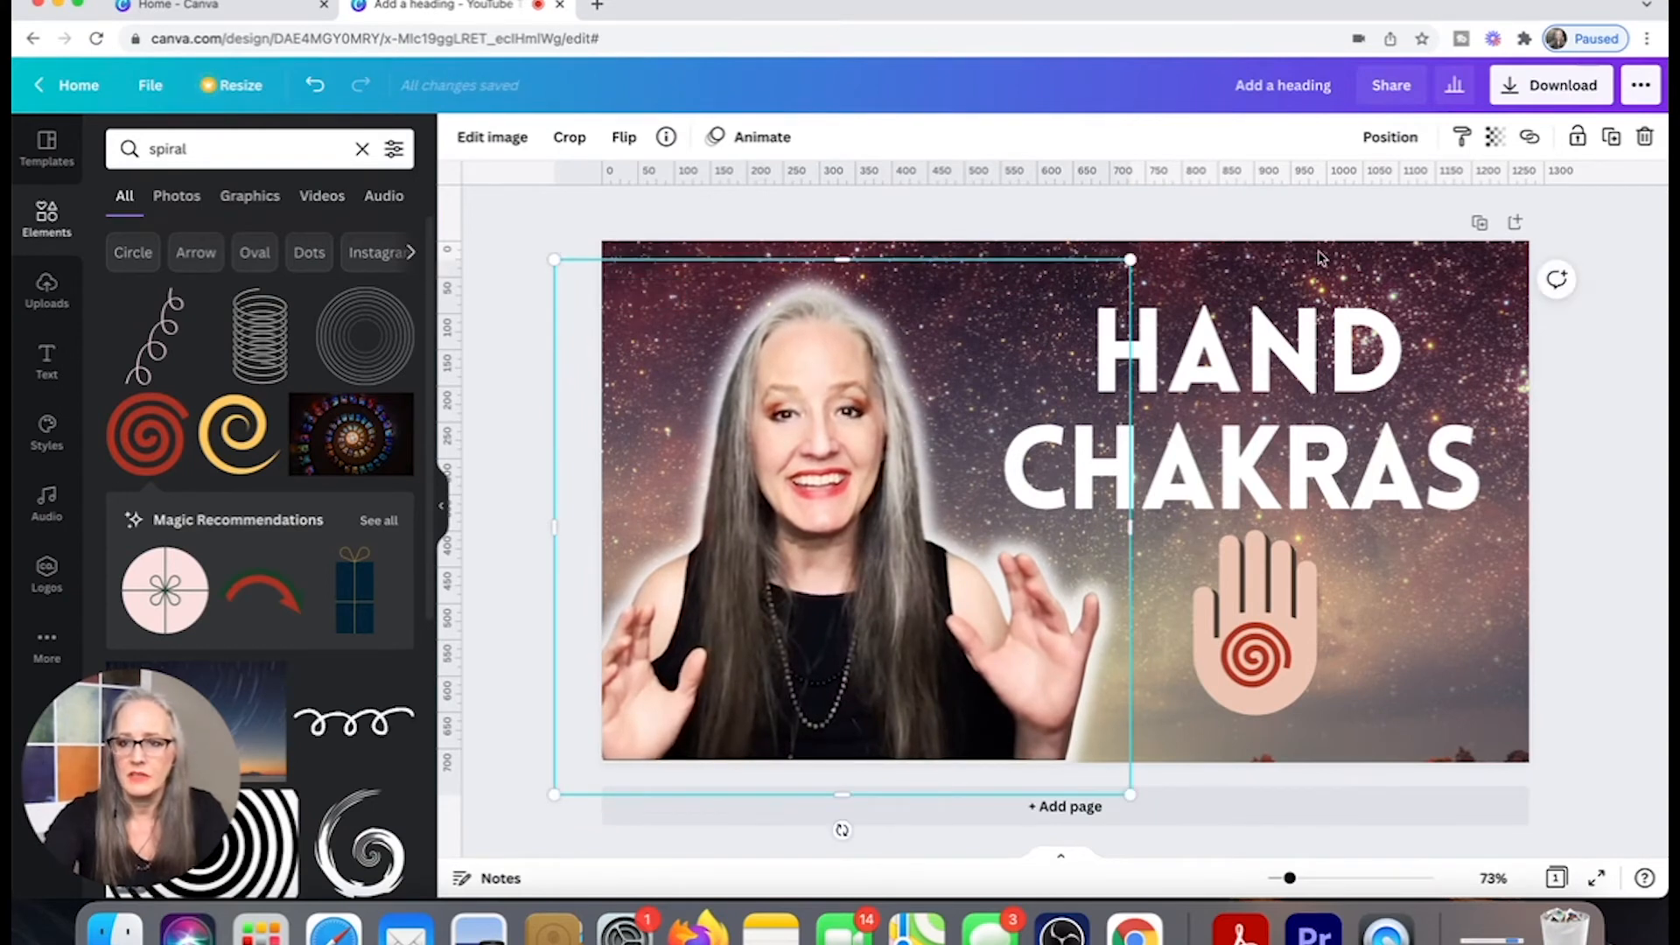
click(1612, 418)
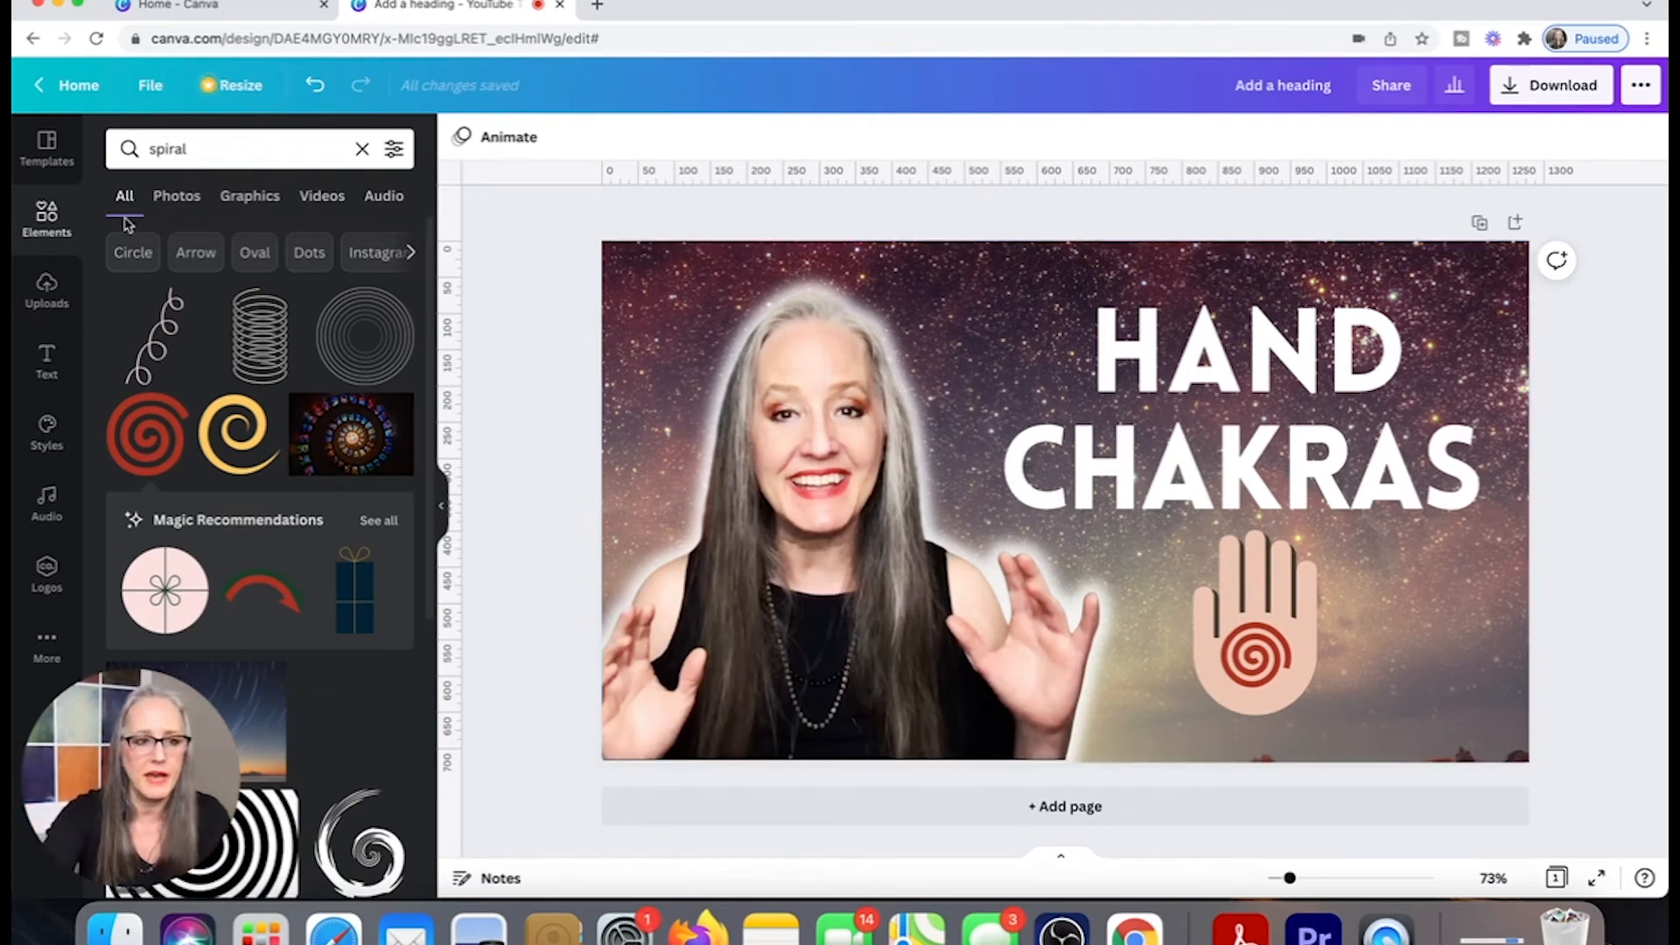
Add a square shape and stretch it into a wide rectangle that frames the word CHAKRAS from behind.
click(53, 225)
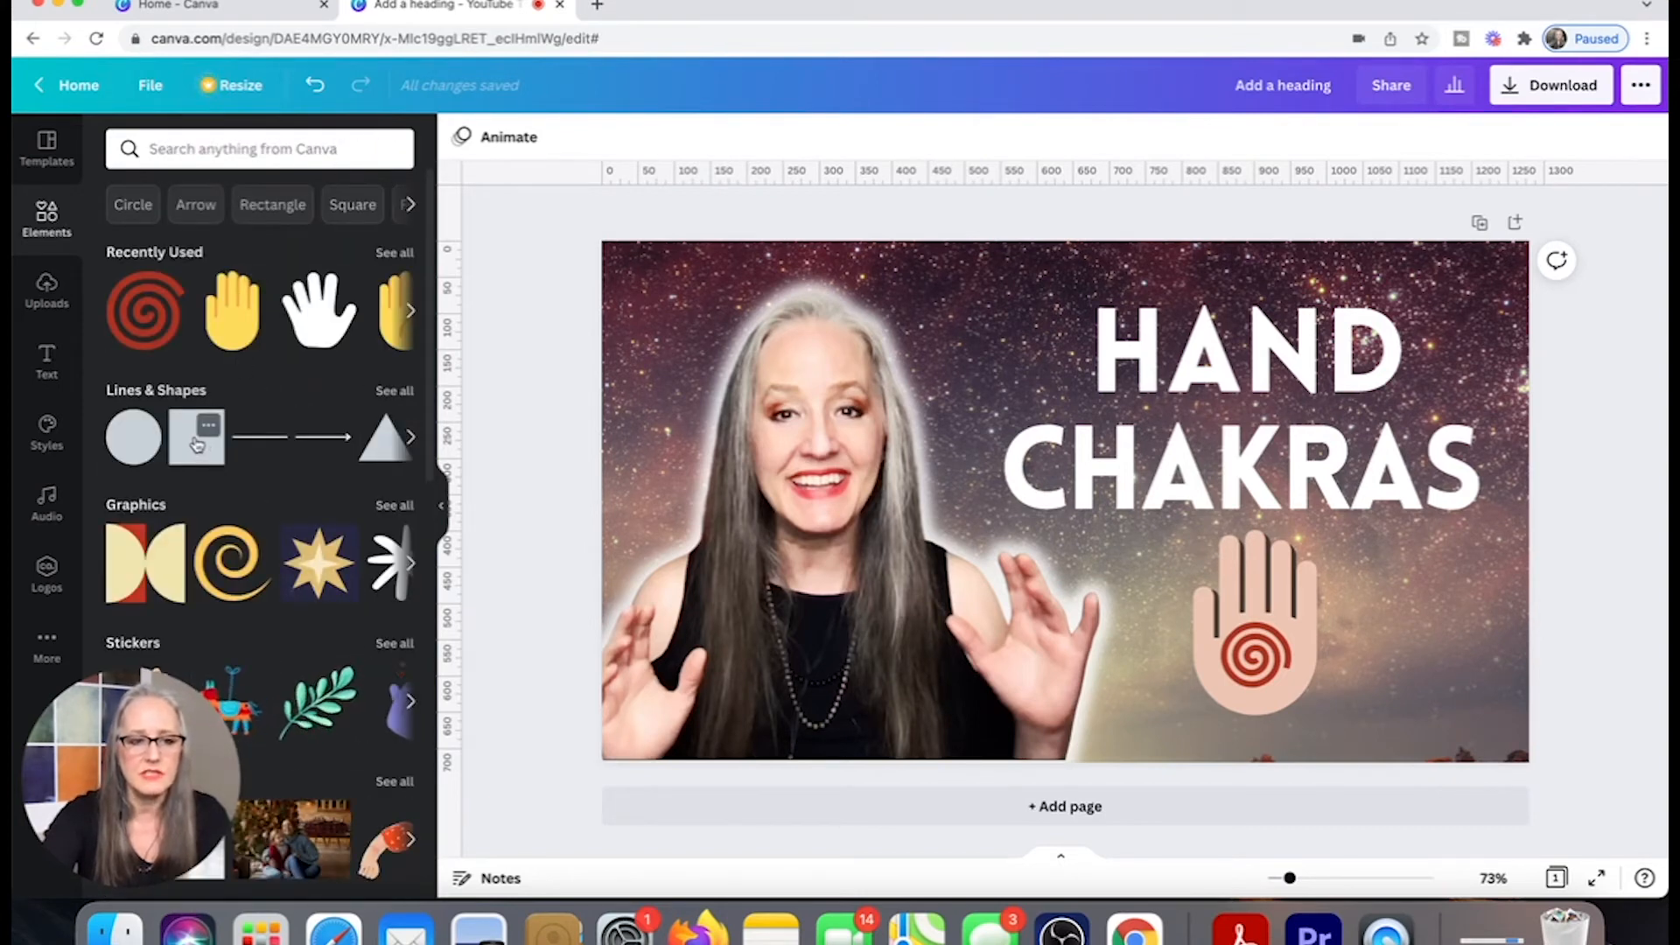
drag(197, 444, 1019, 426)
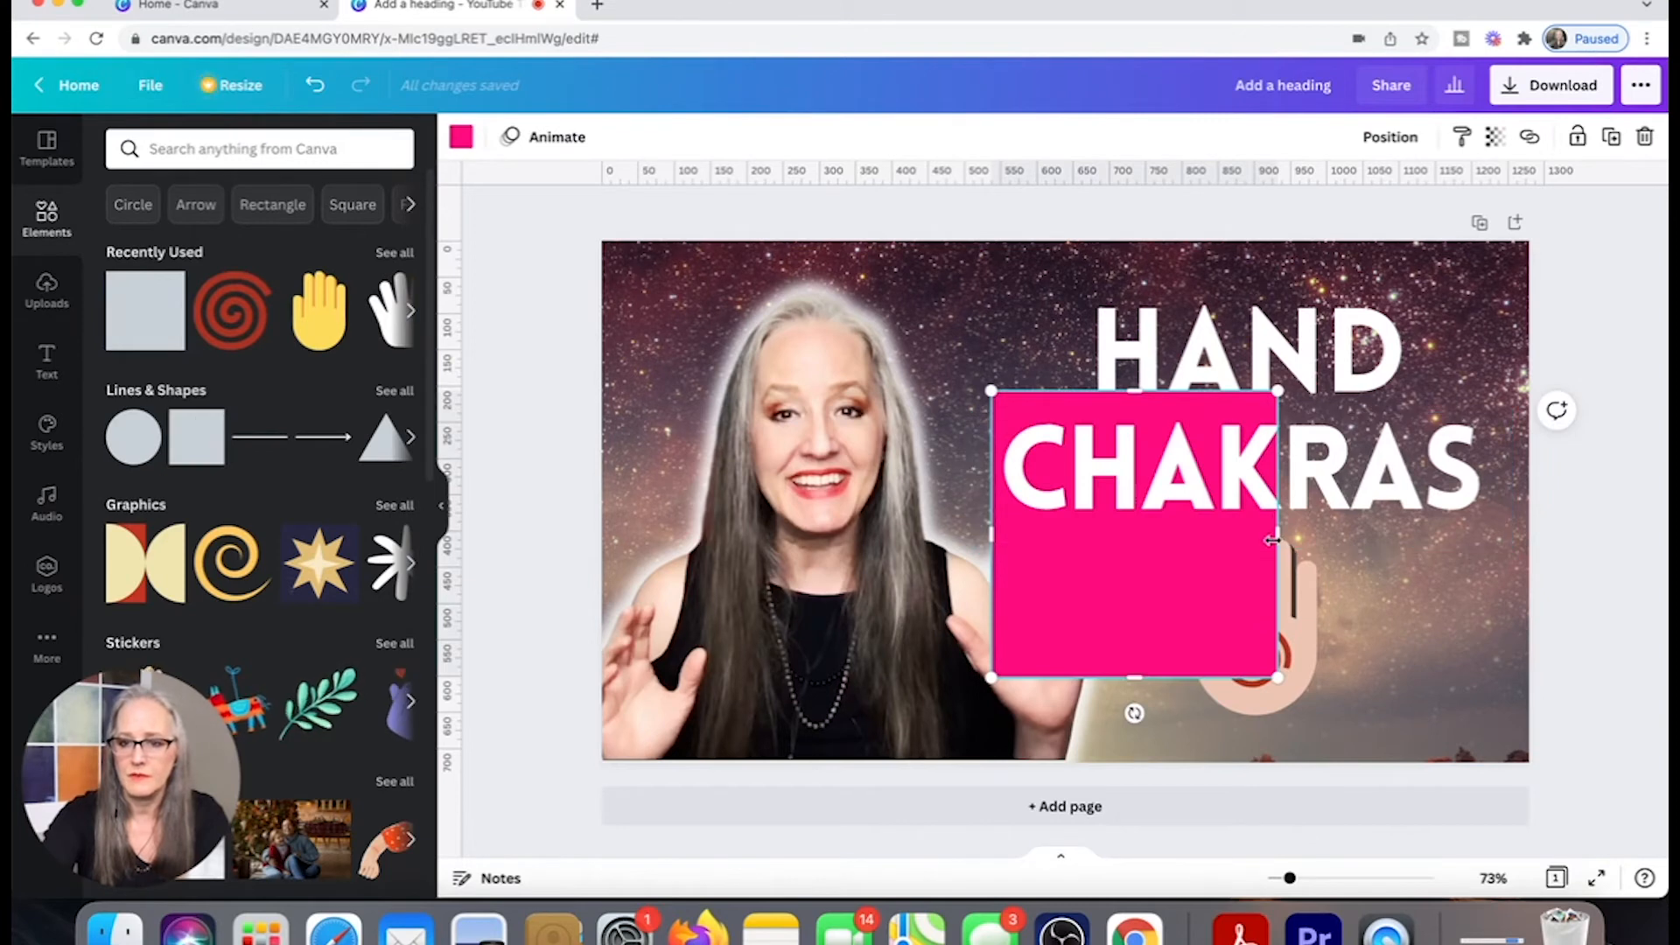
drag(1276, 539, 1510, 536)
drag(1251, 679, 1251, 527)
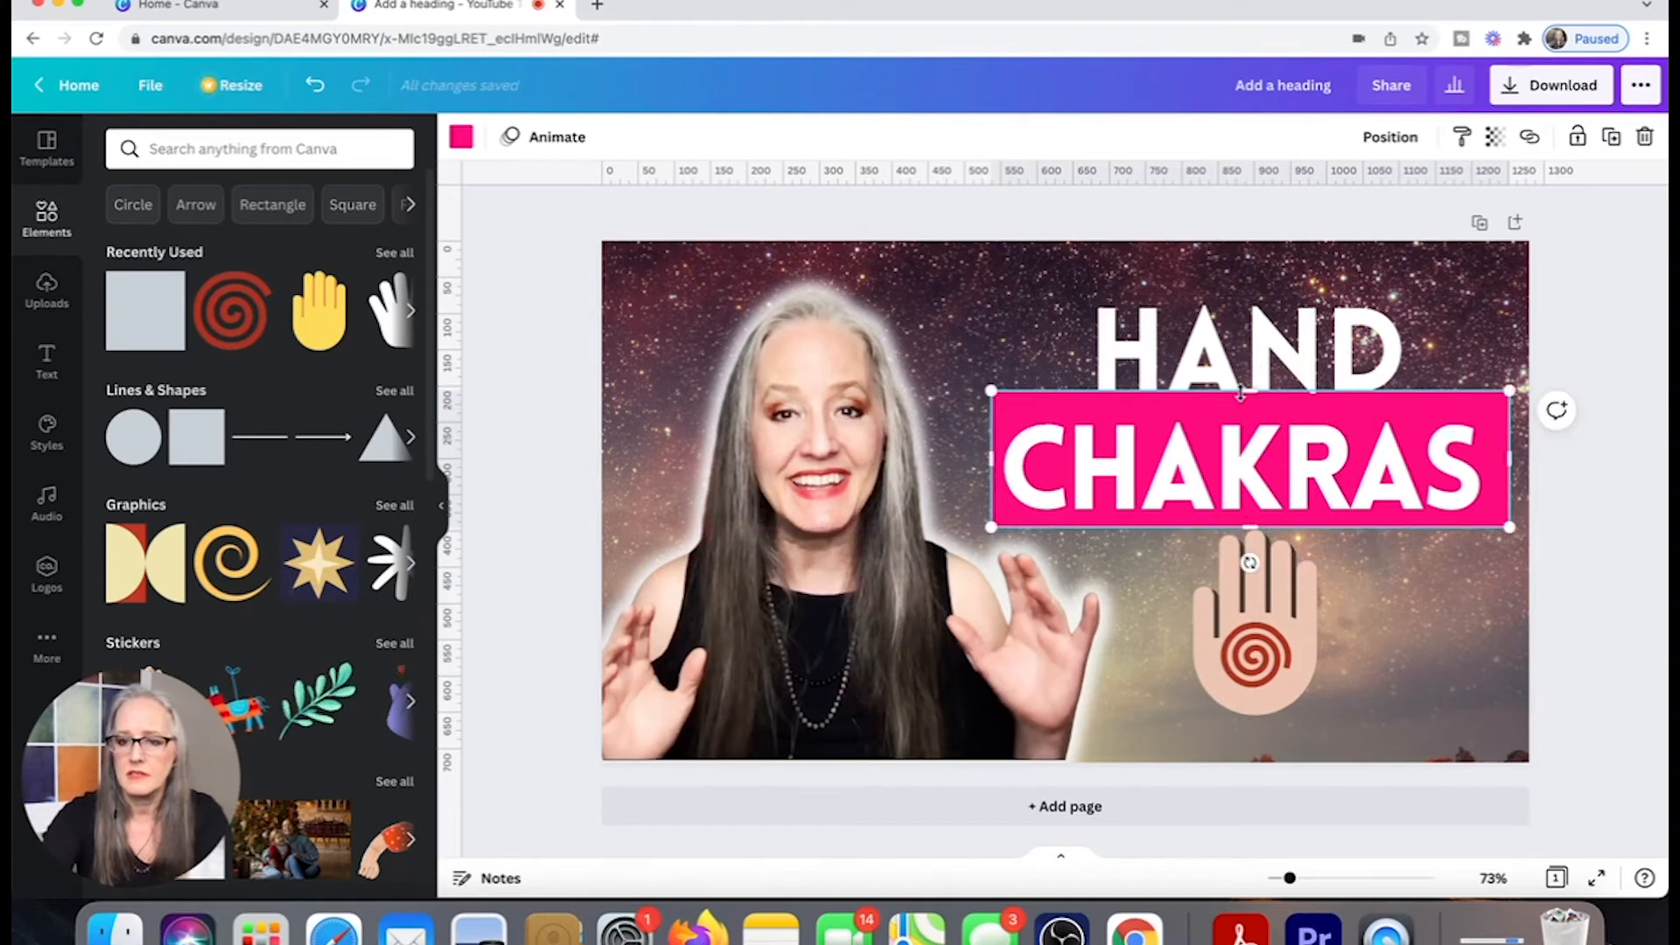
drag(1251, 391, 1252, 405)
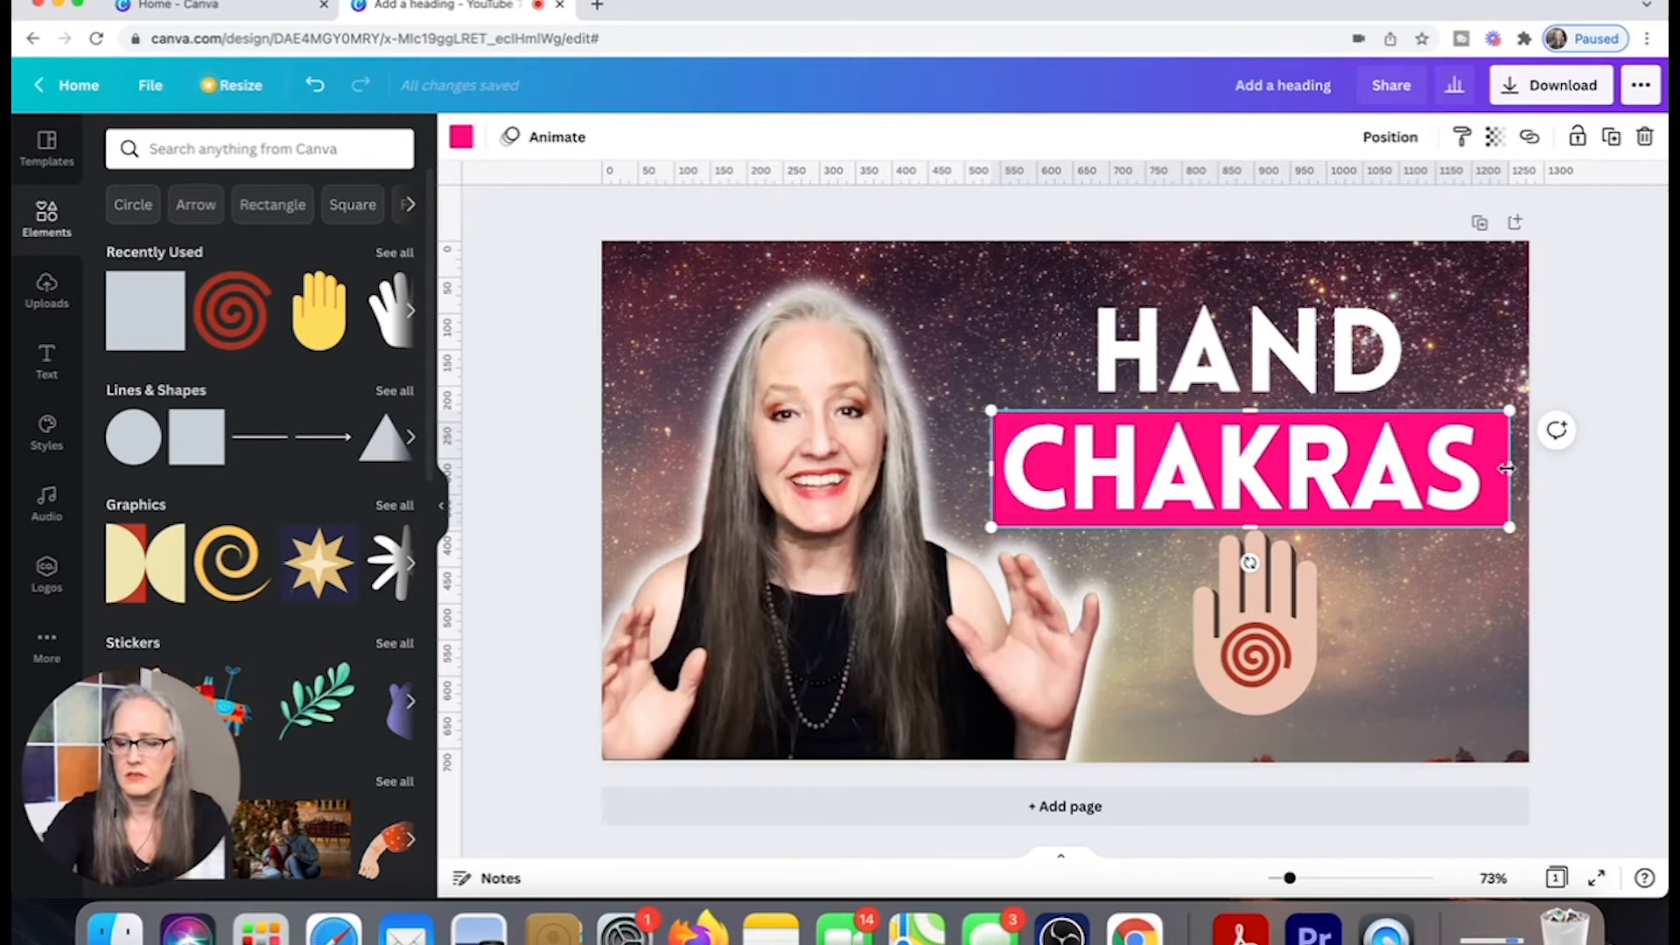
drag(1505, 468, 1498, 469)
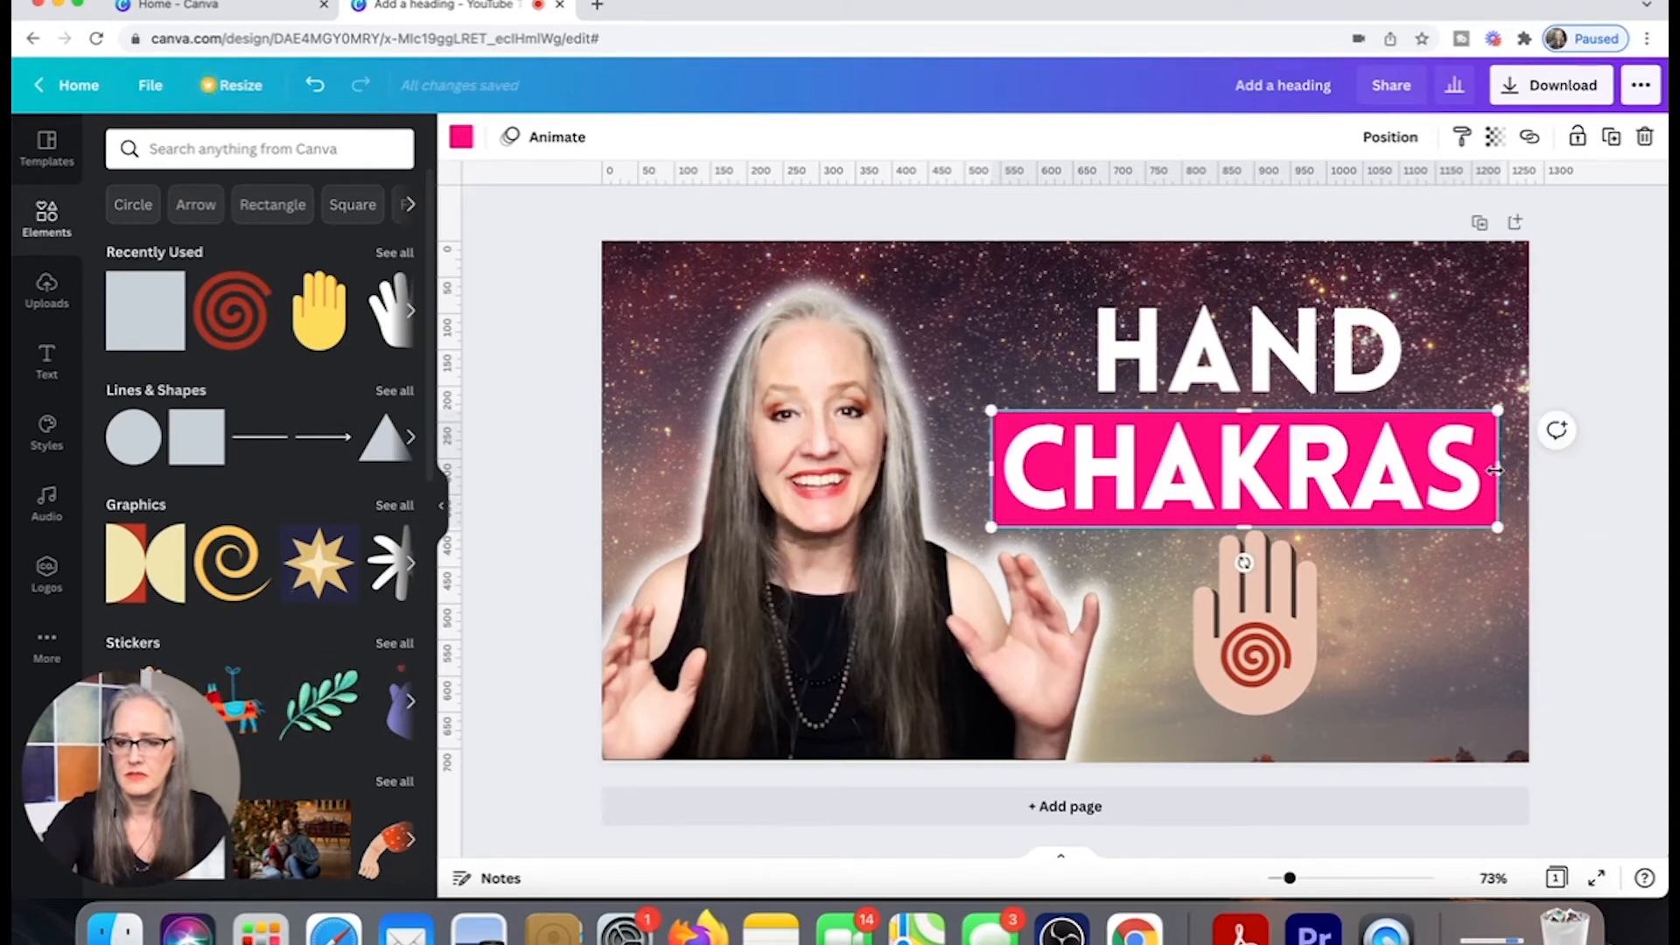
Try red and dark plum fills on the rectangle behind CHAKRAS, and settle on the light peach from the presenter's photo colours.
click(462, 136)
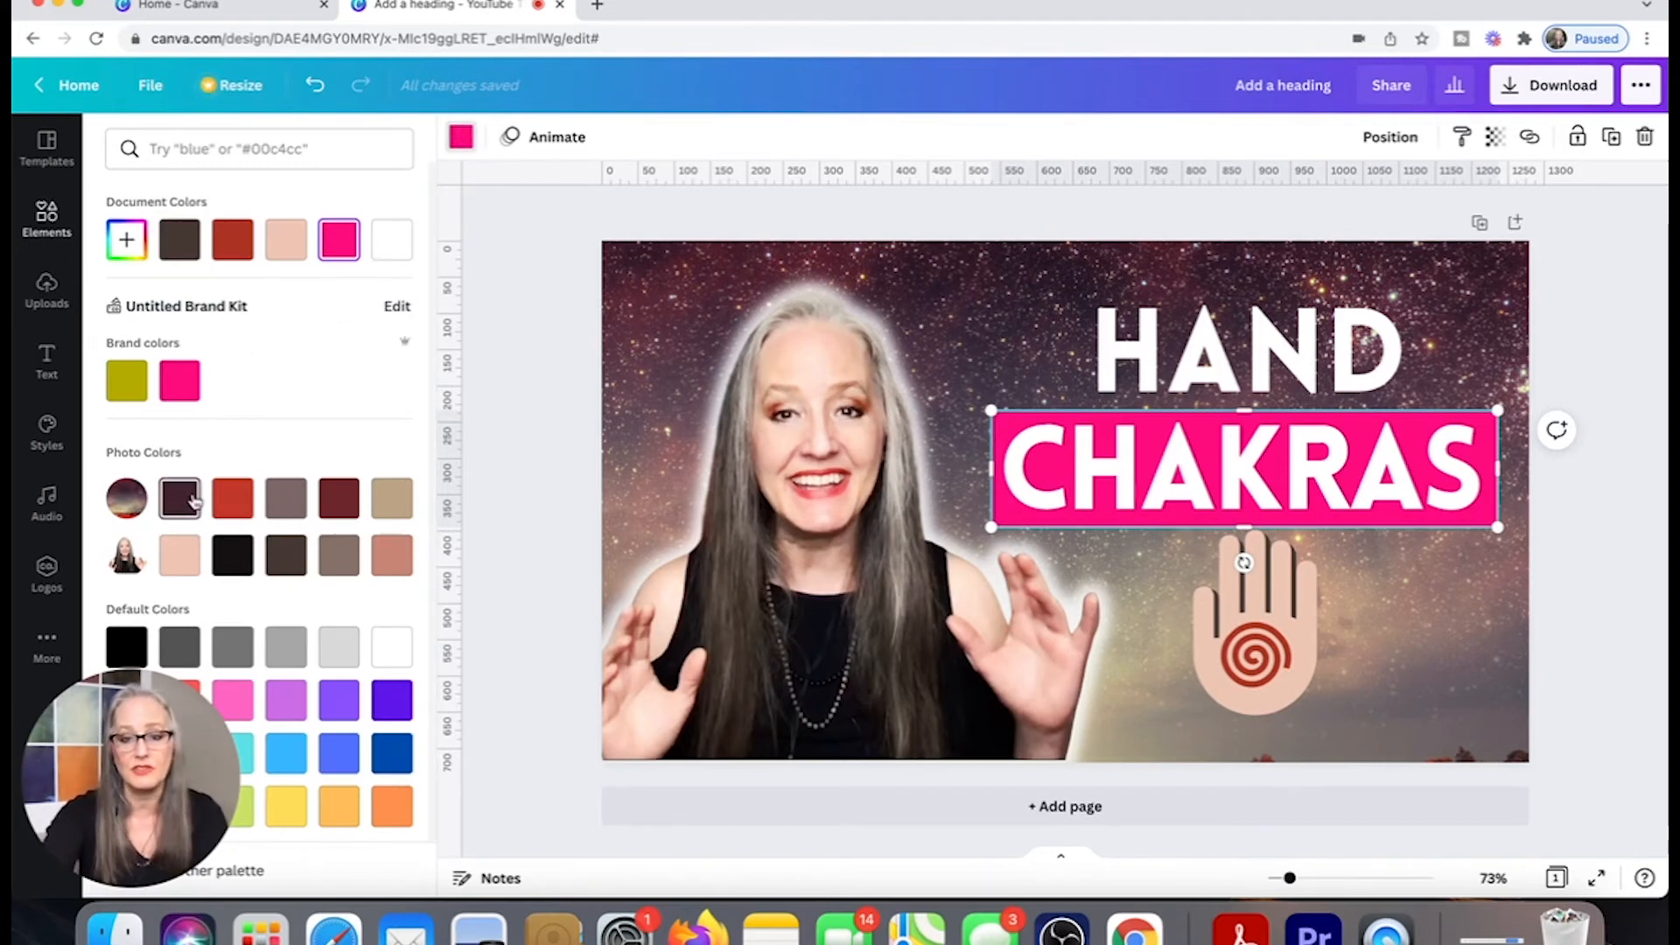
click(229, 498)
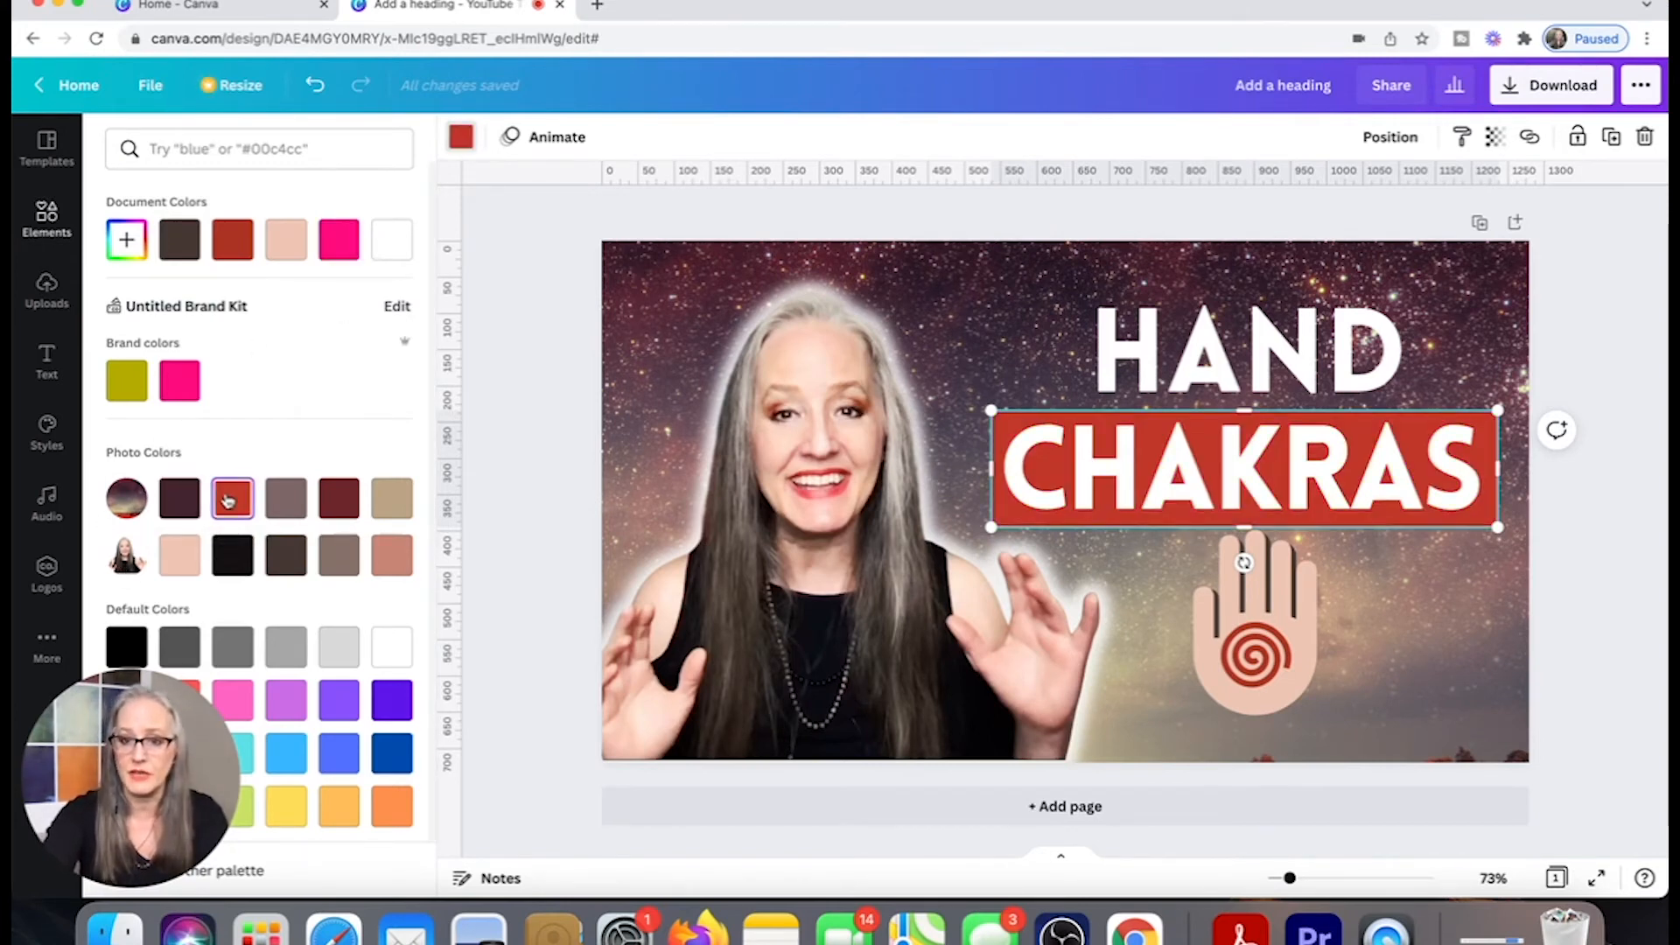
click(187, 502)
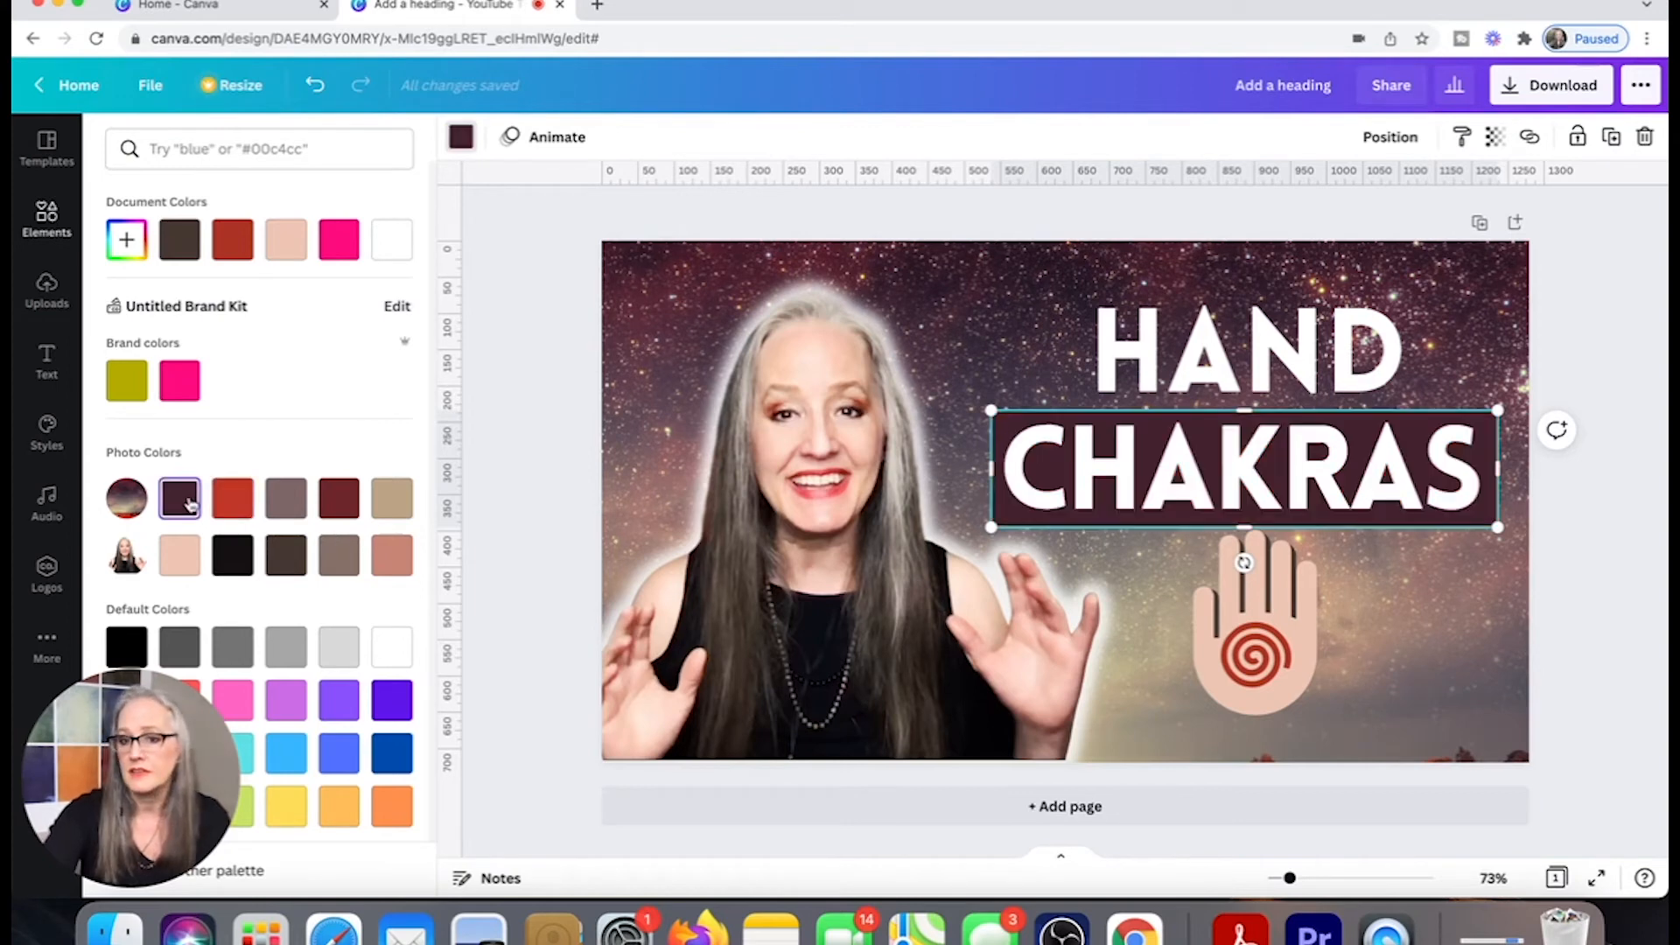
click(232, 503)
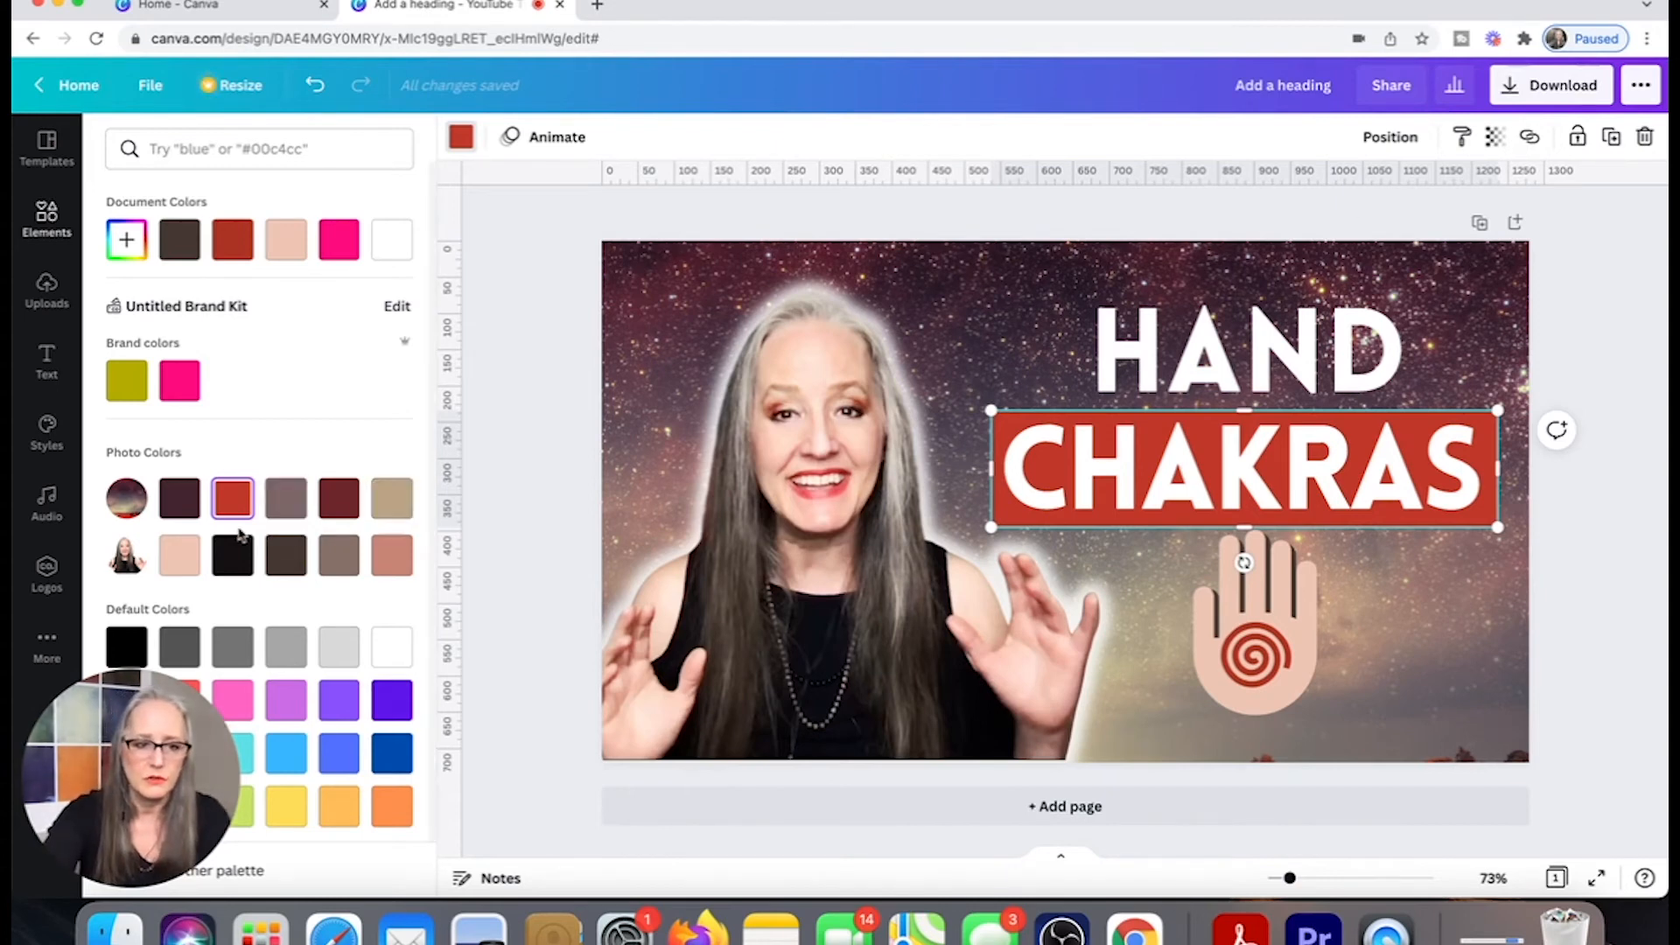
click(179, 555)
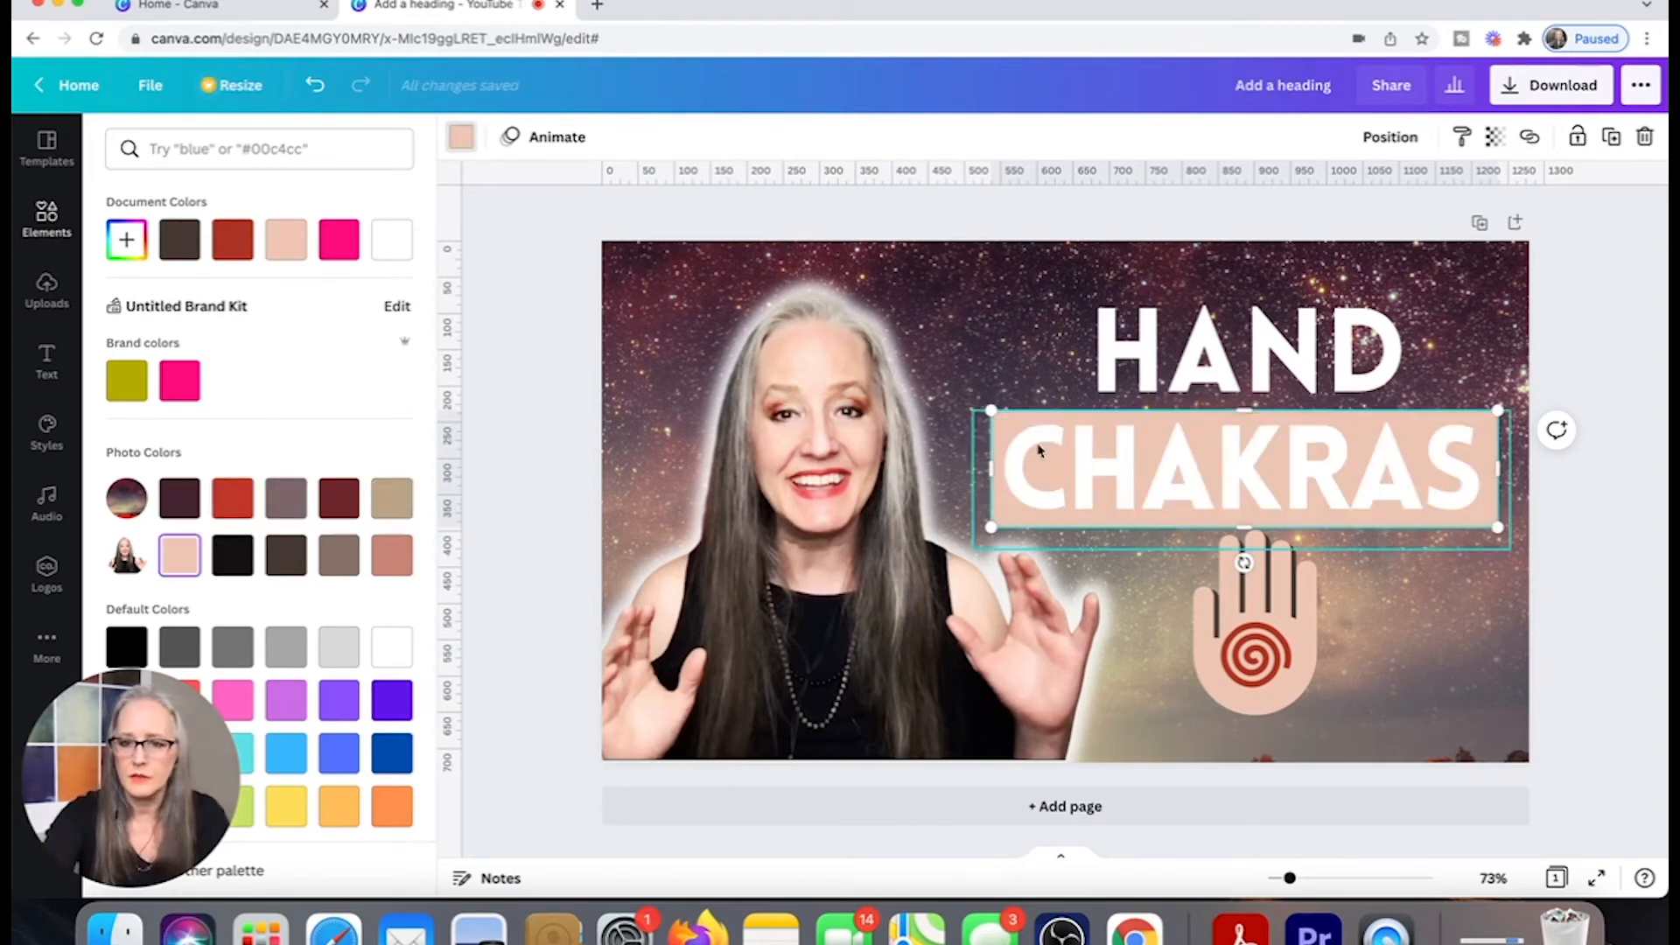
Change the text colour of the word CHAKRAS to the dark brown from the document colours.
click(1084, 472)
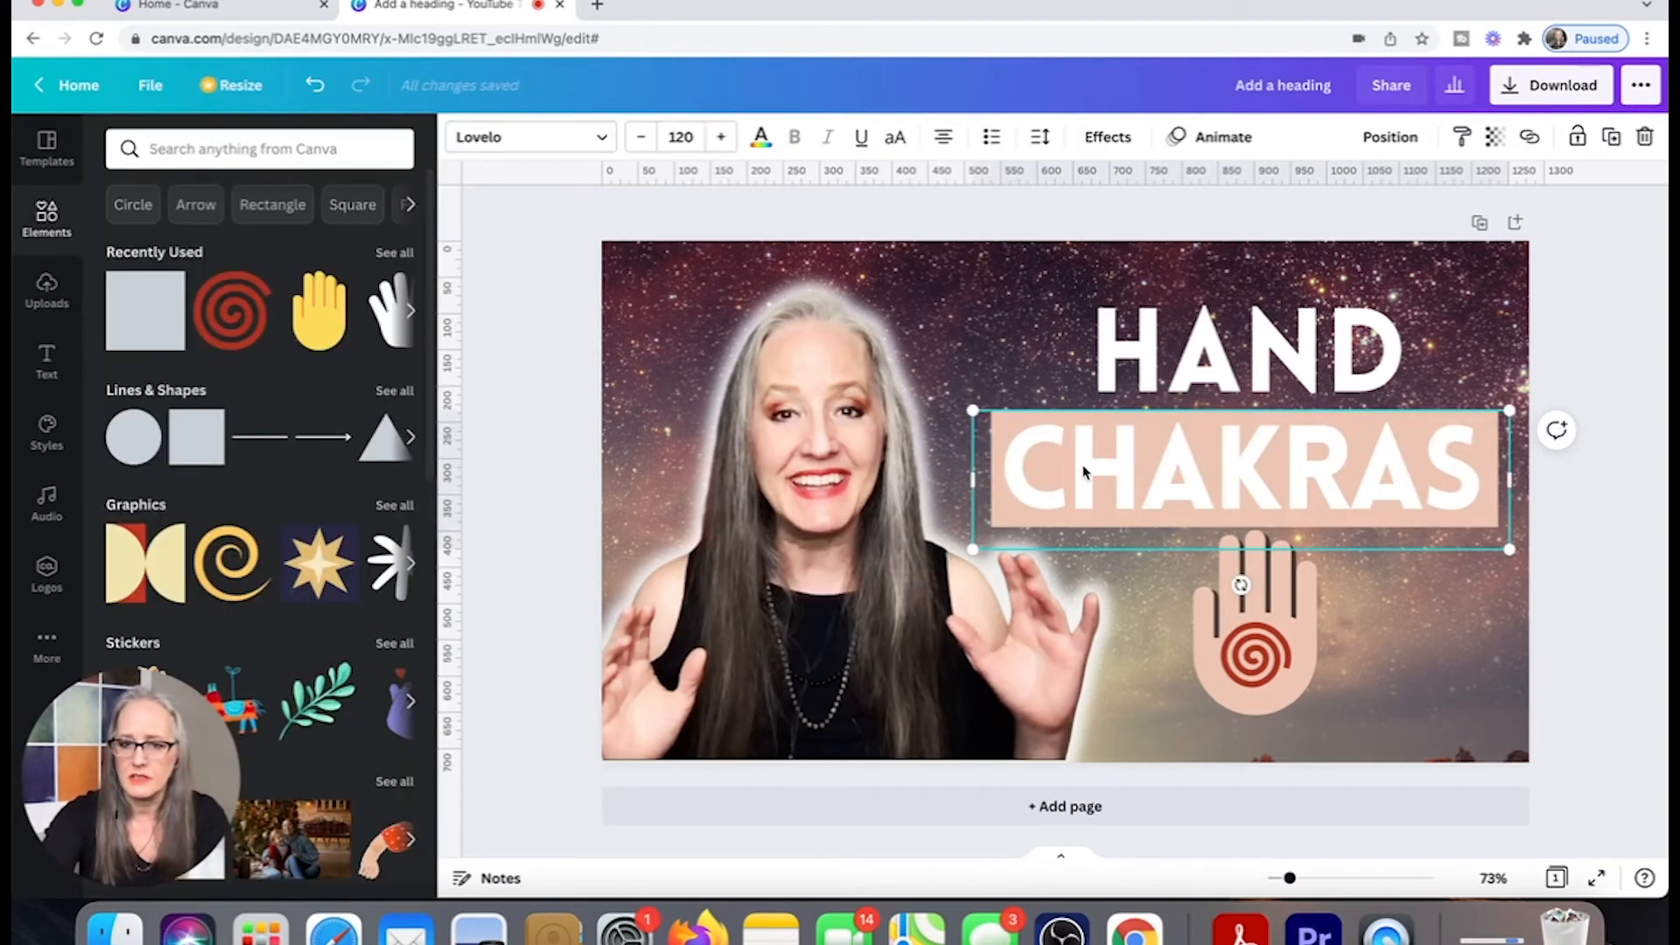
double_click(1011, 460)
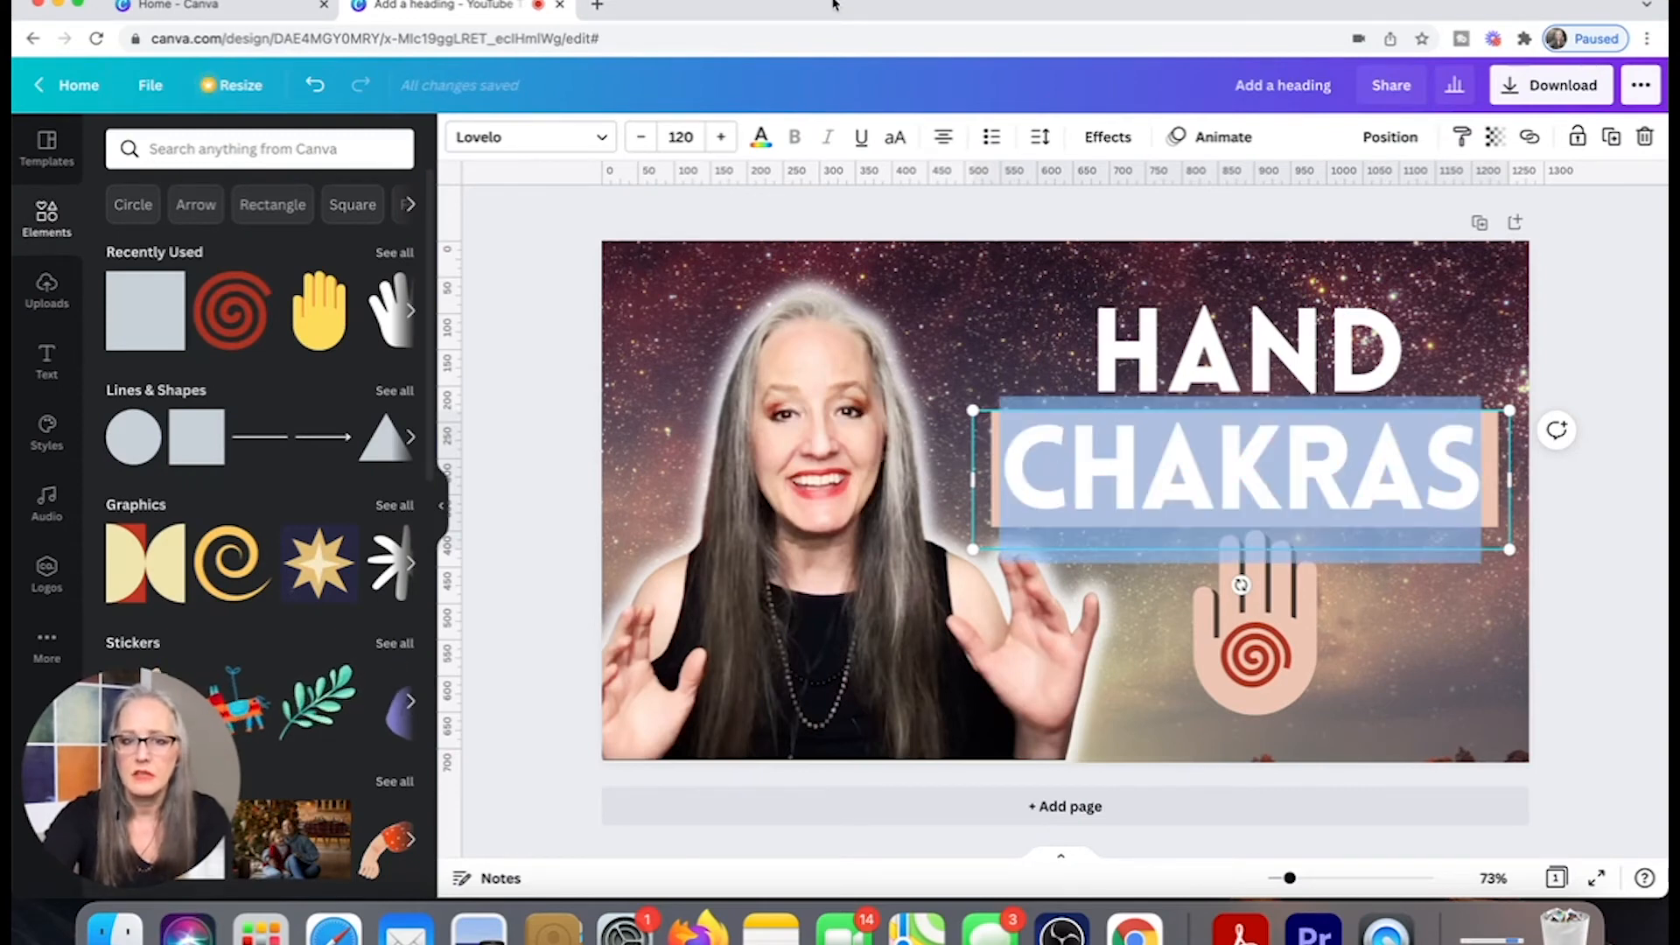
click(762, 137)
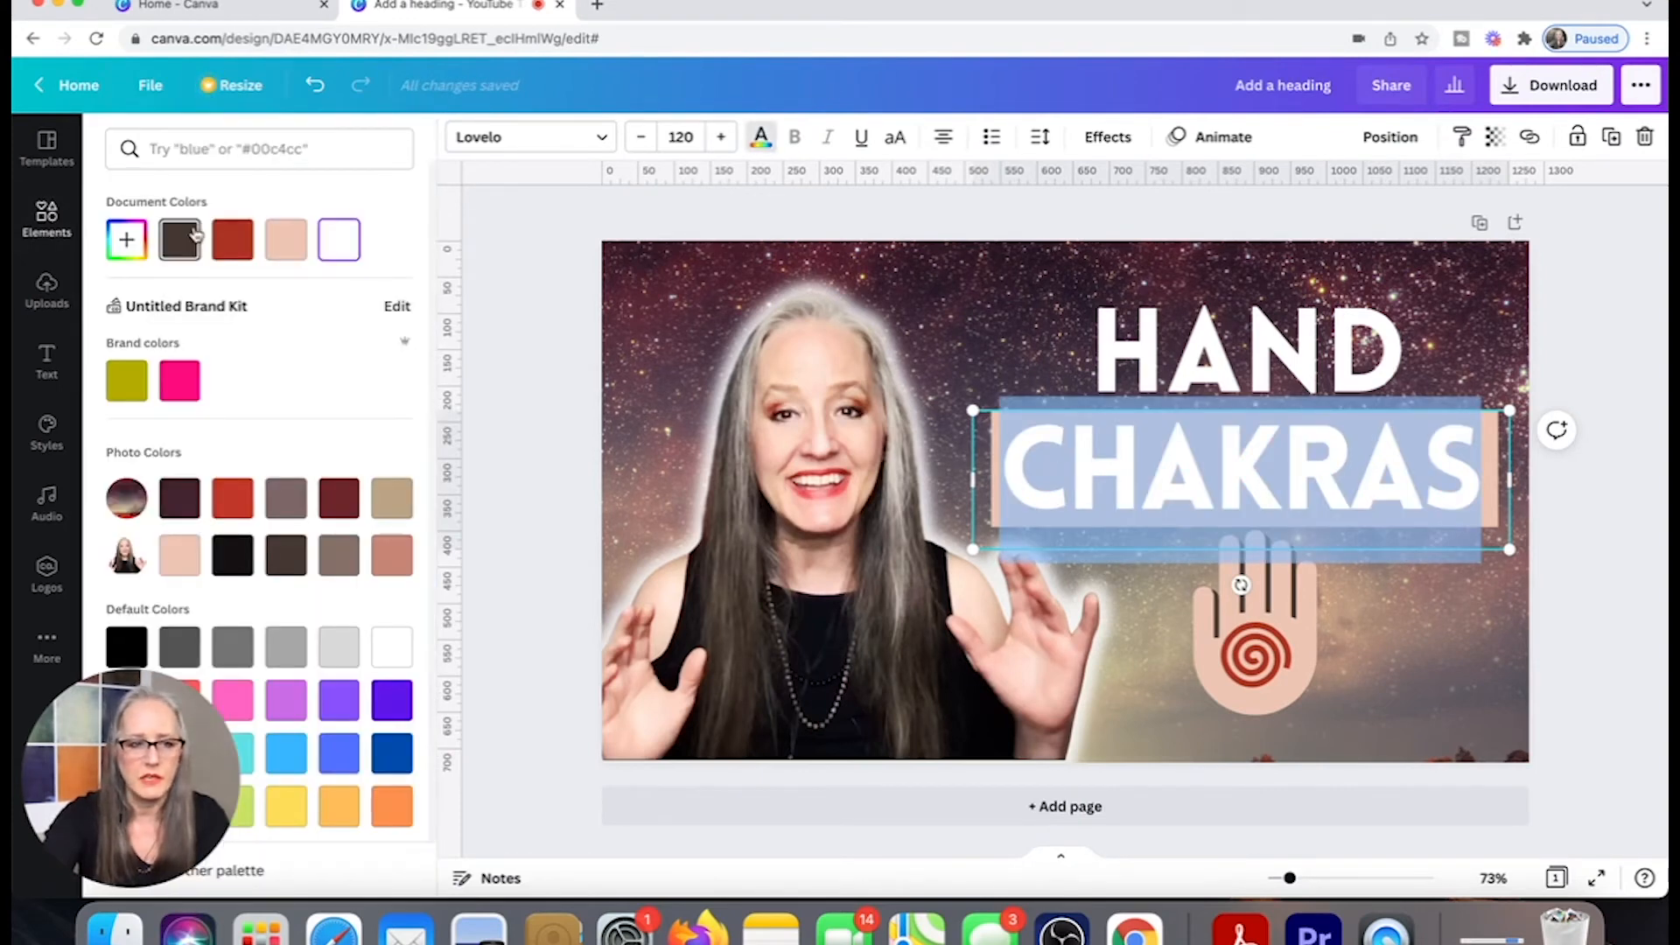
click(189, 244)
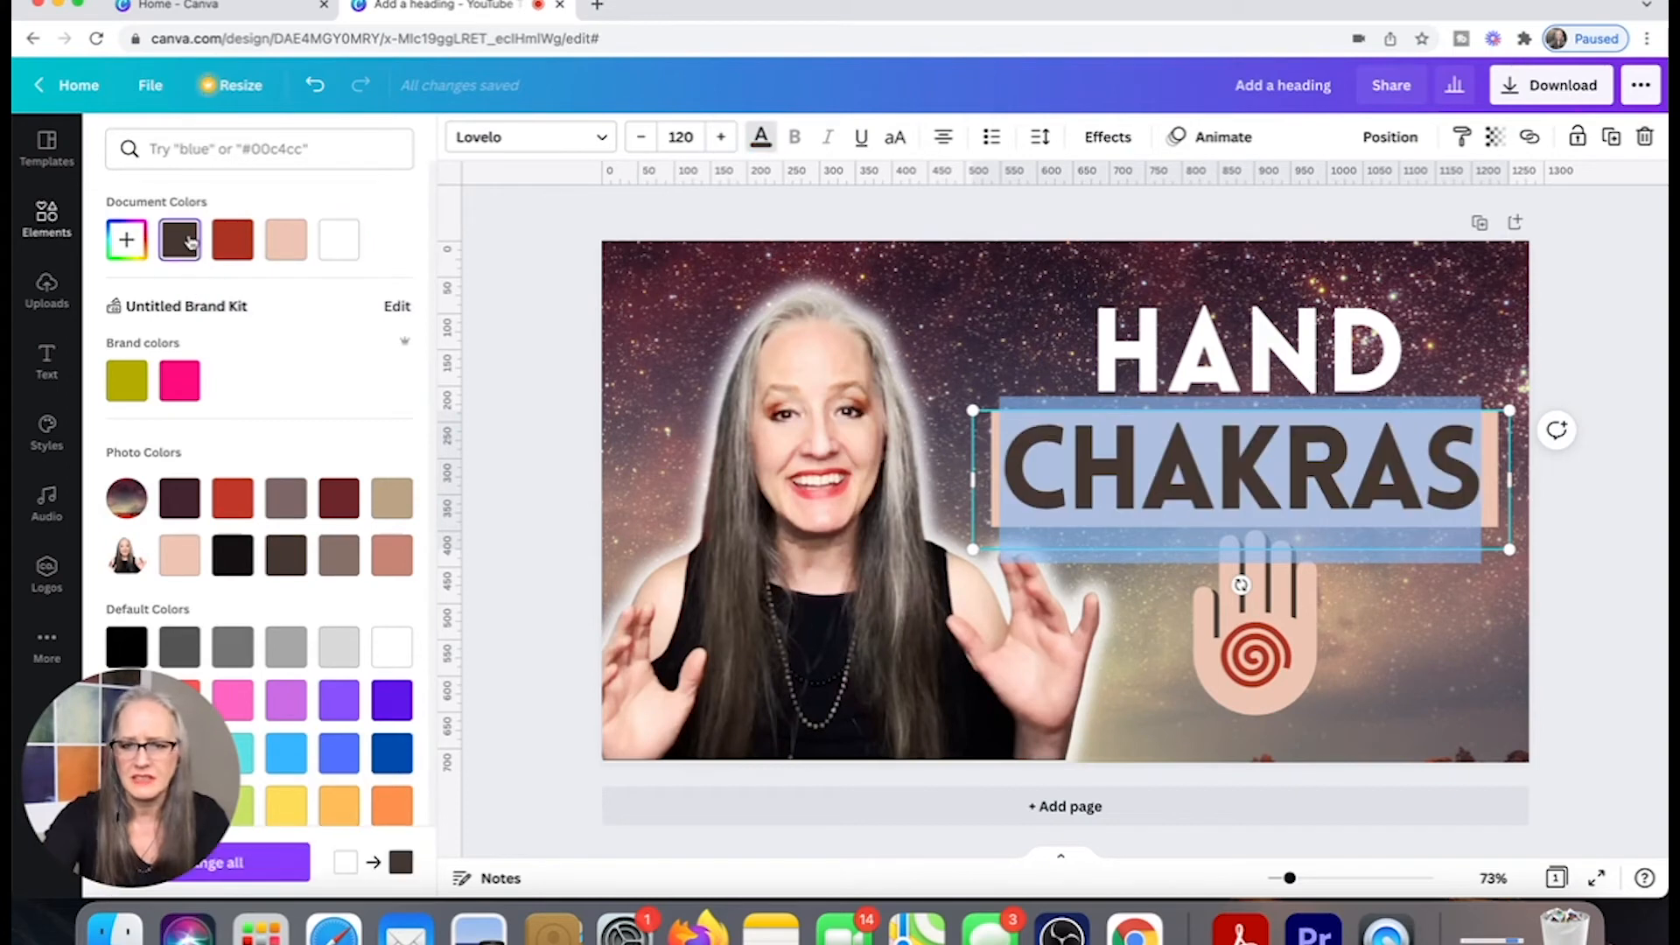
click(537, 229)
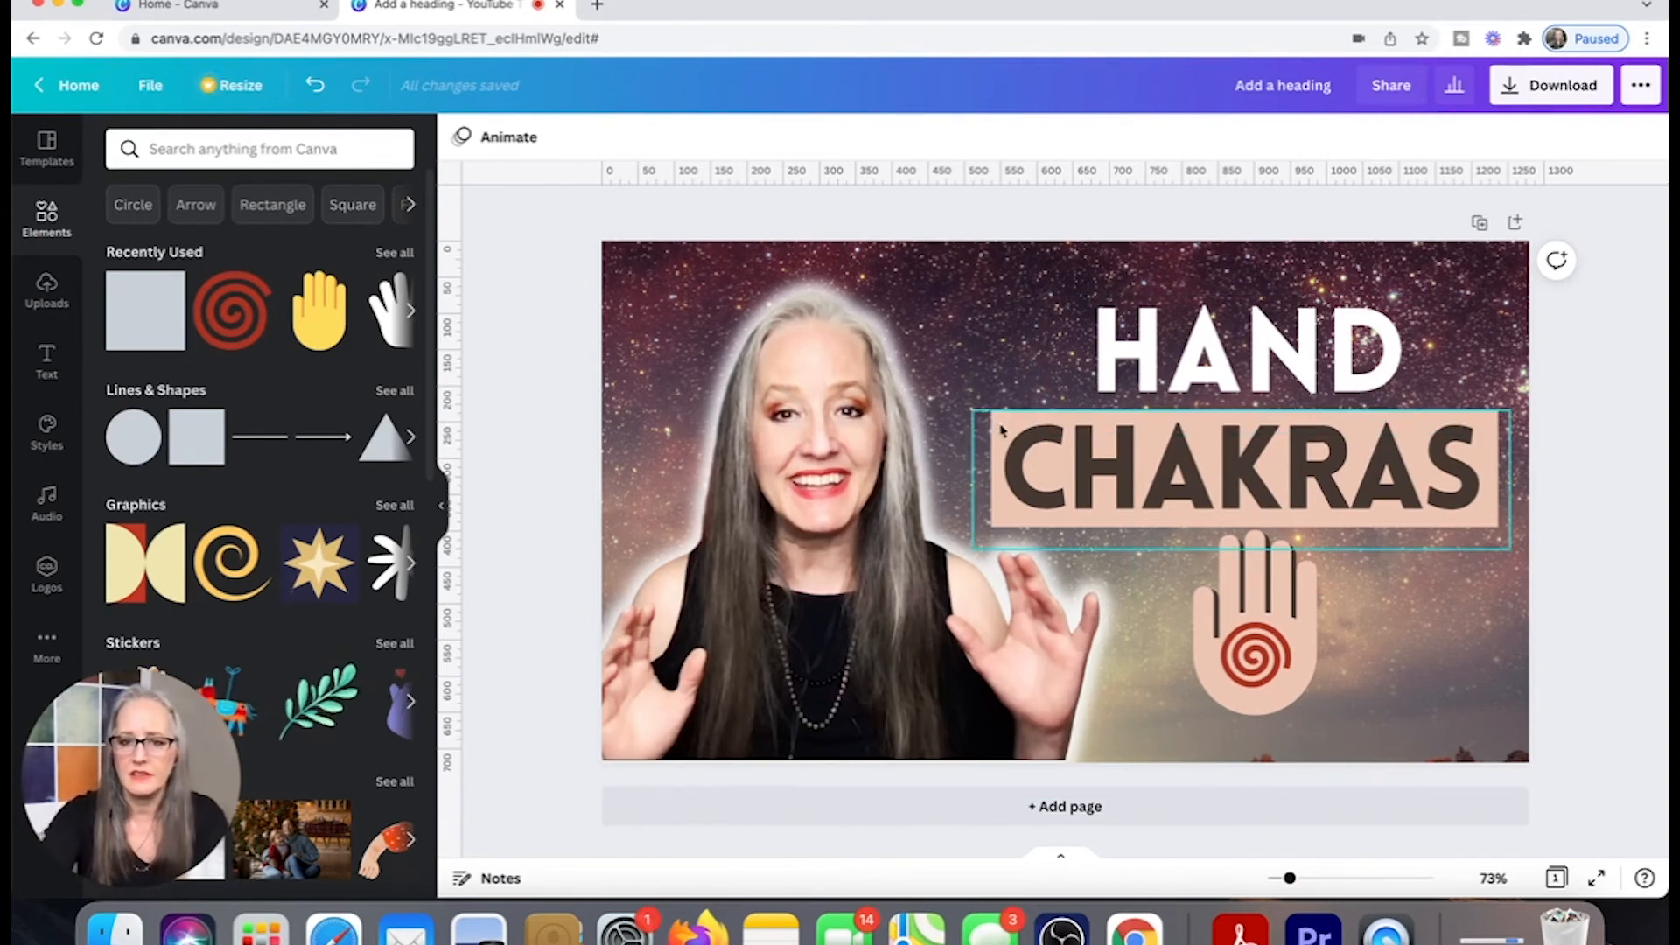
Recolour the word CHAKRAS with the red from the document colours.
click(1252, 472)
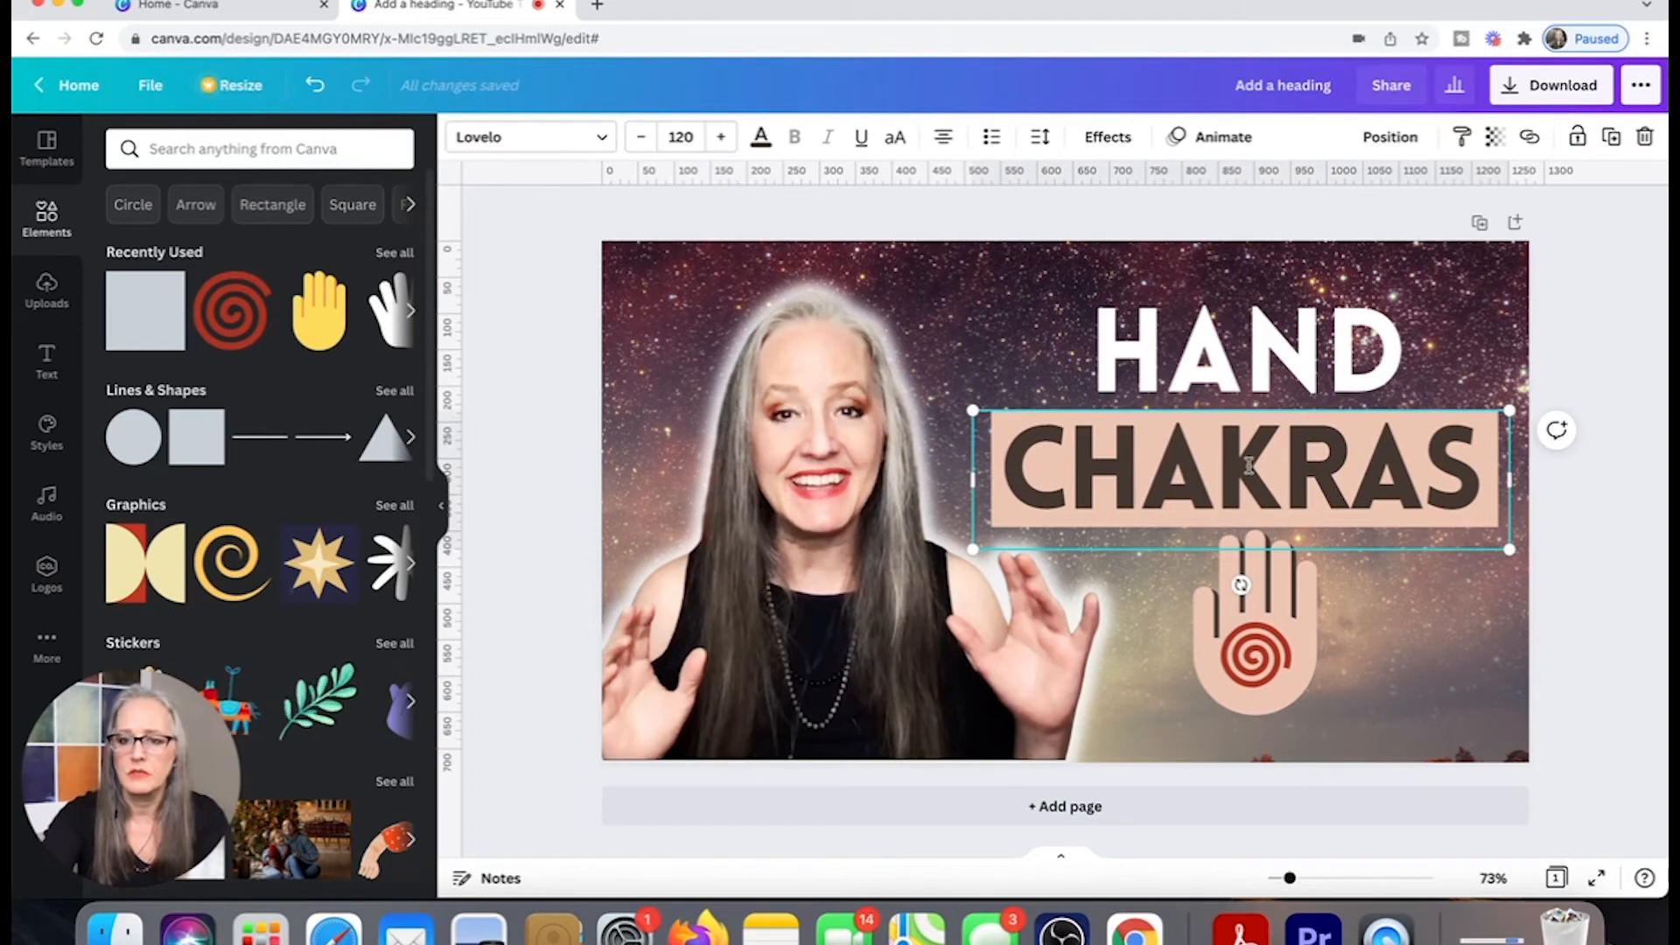
click(761, 136)
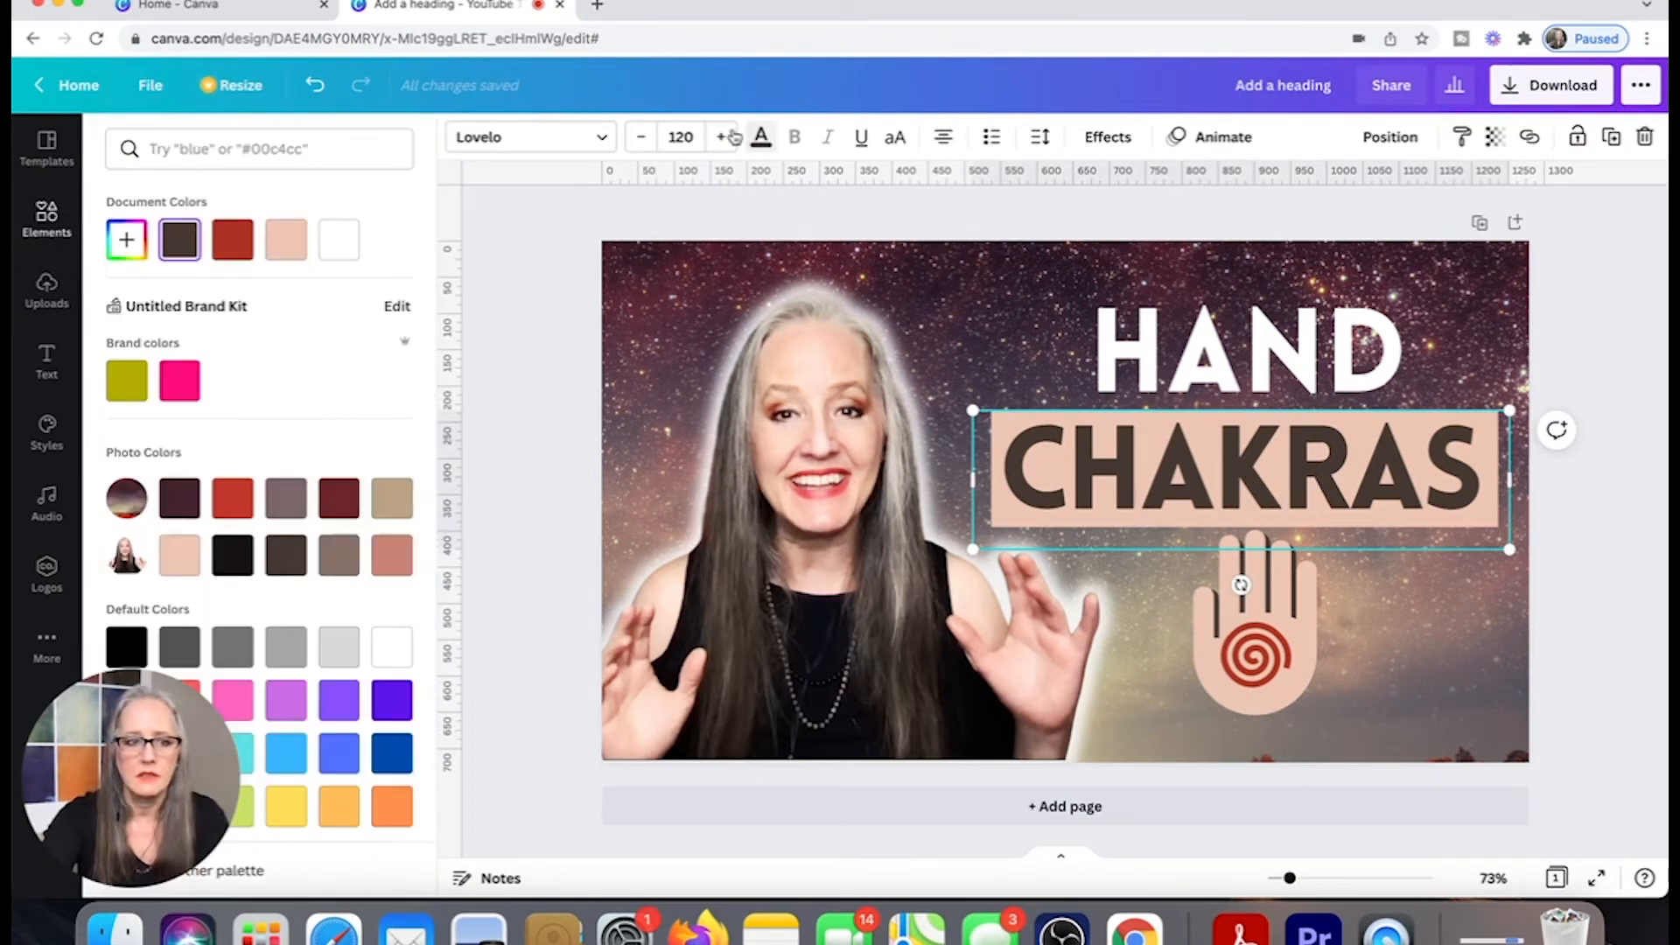
click(232, 250)
drag(562, 255, 1125, 787)
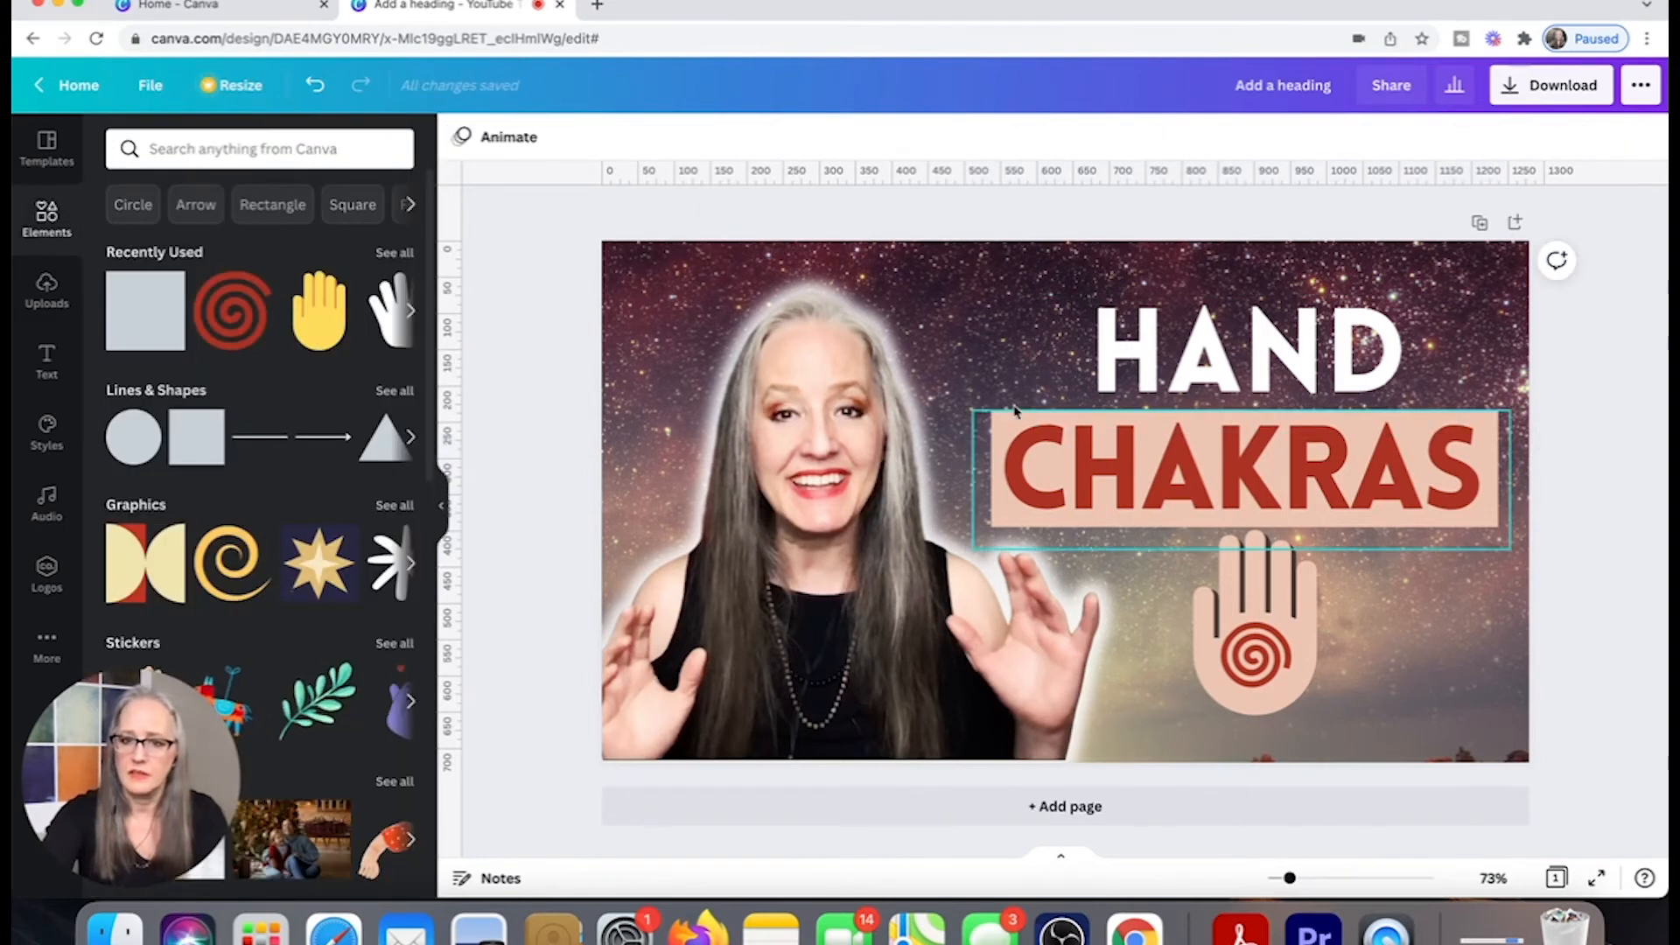
Send the CHAKRAS text backward in the layer order until it lies behind the peach rectangle.
click(1479, 448)
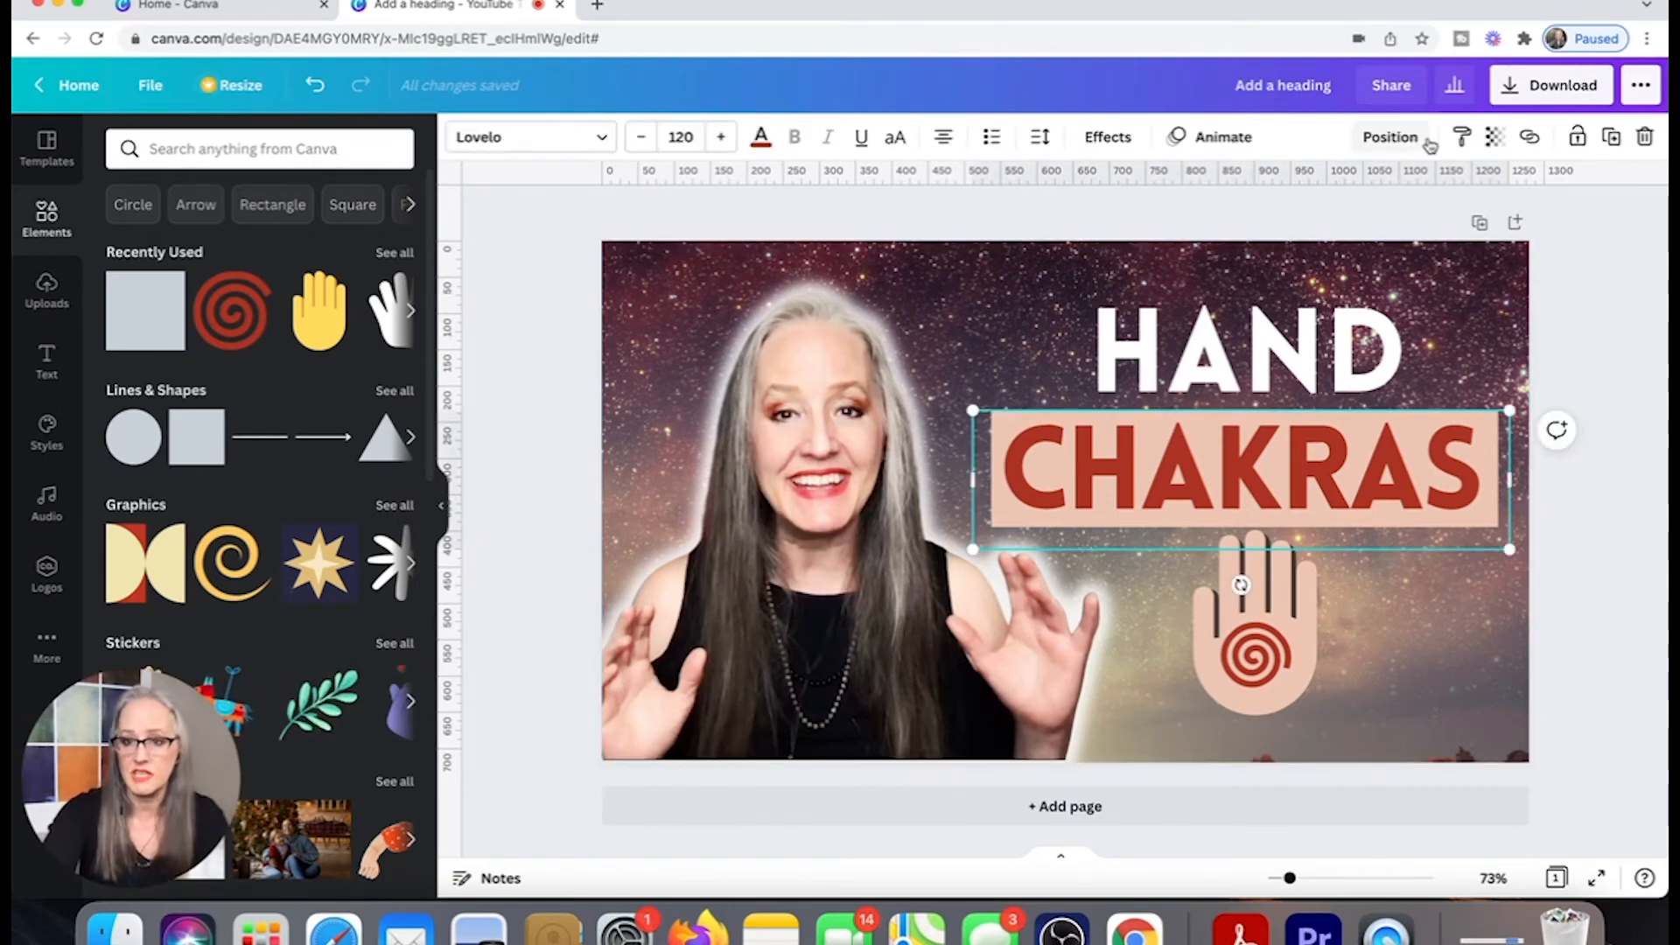
click(1398, 140)
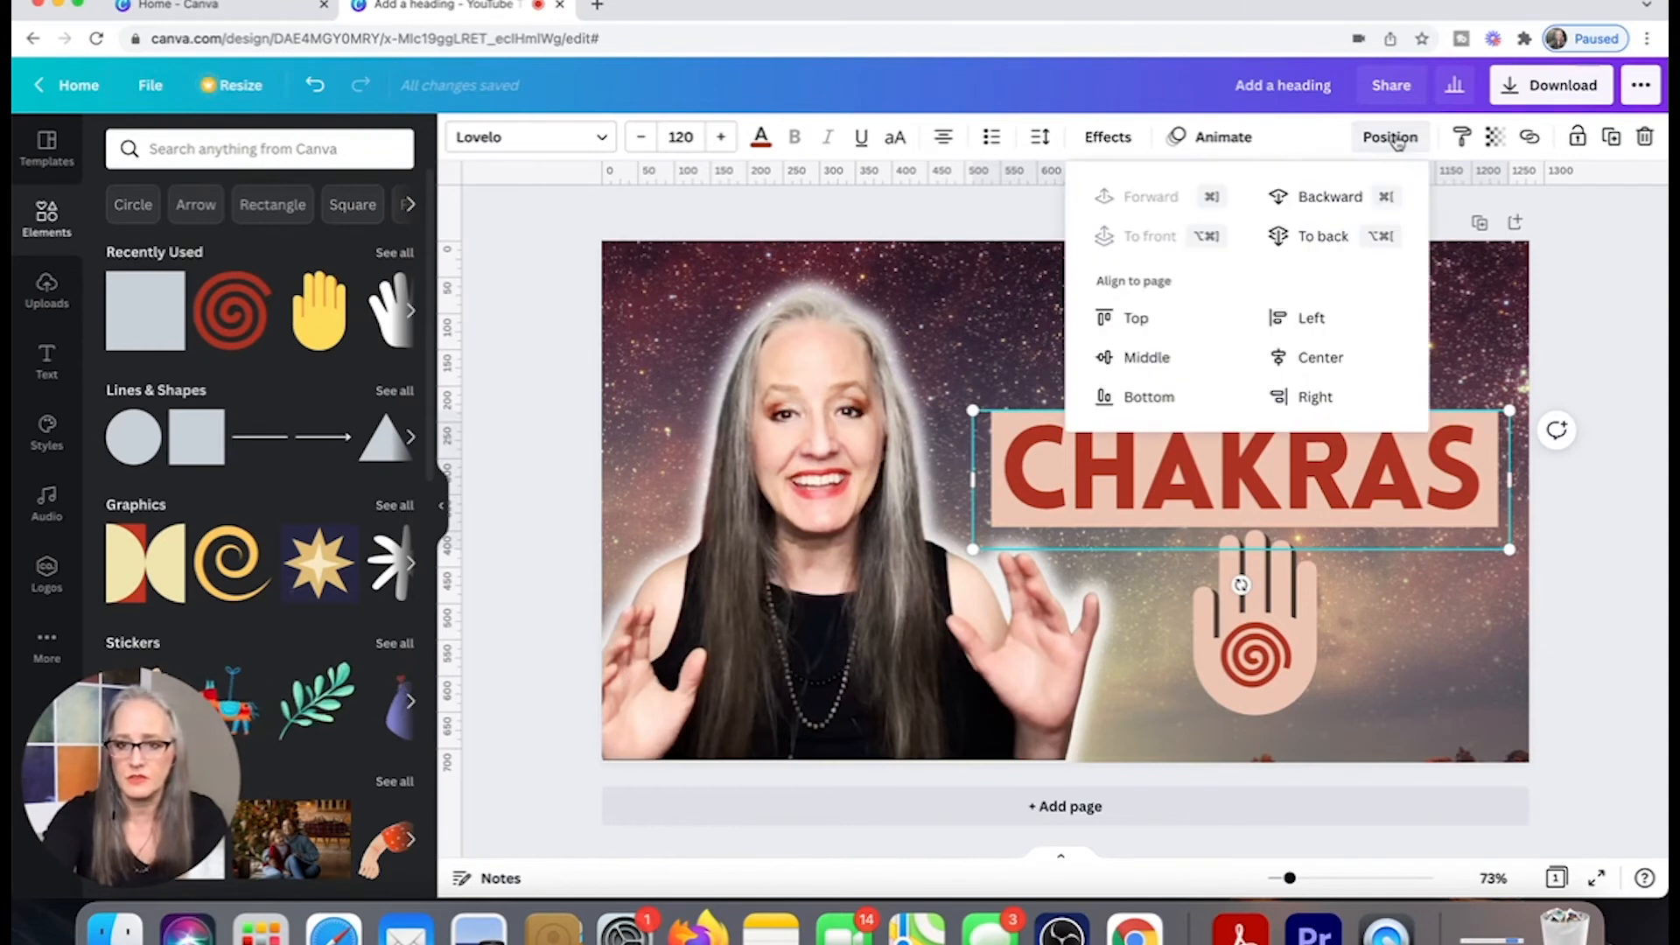
click(1331, 198)
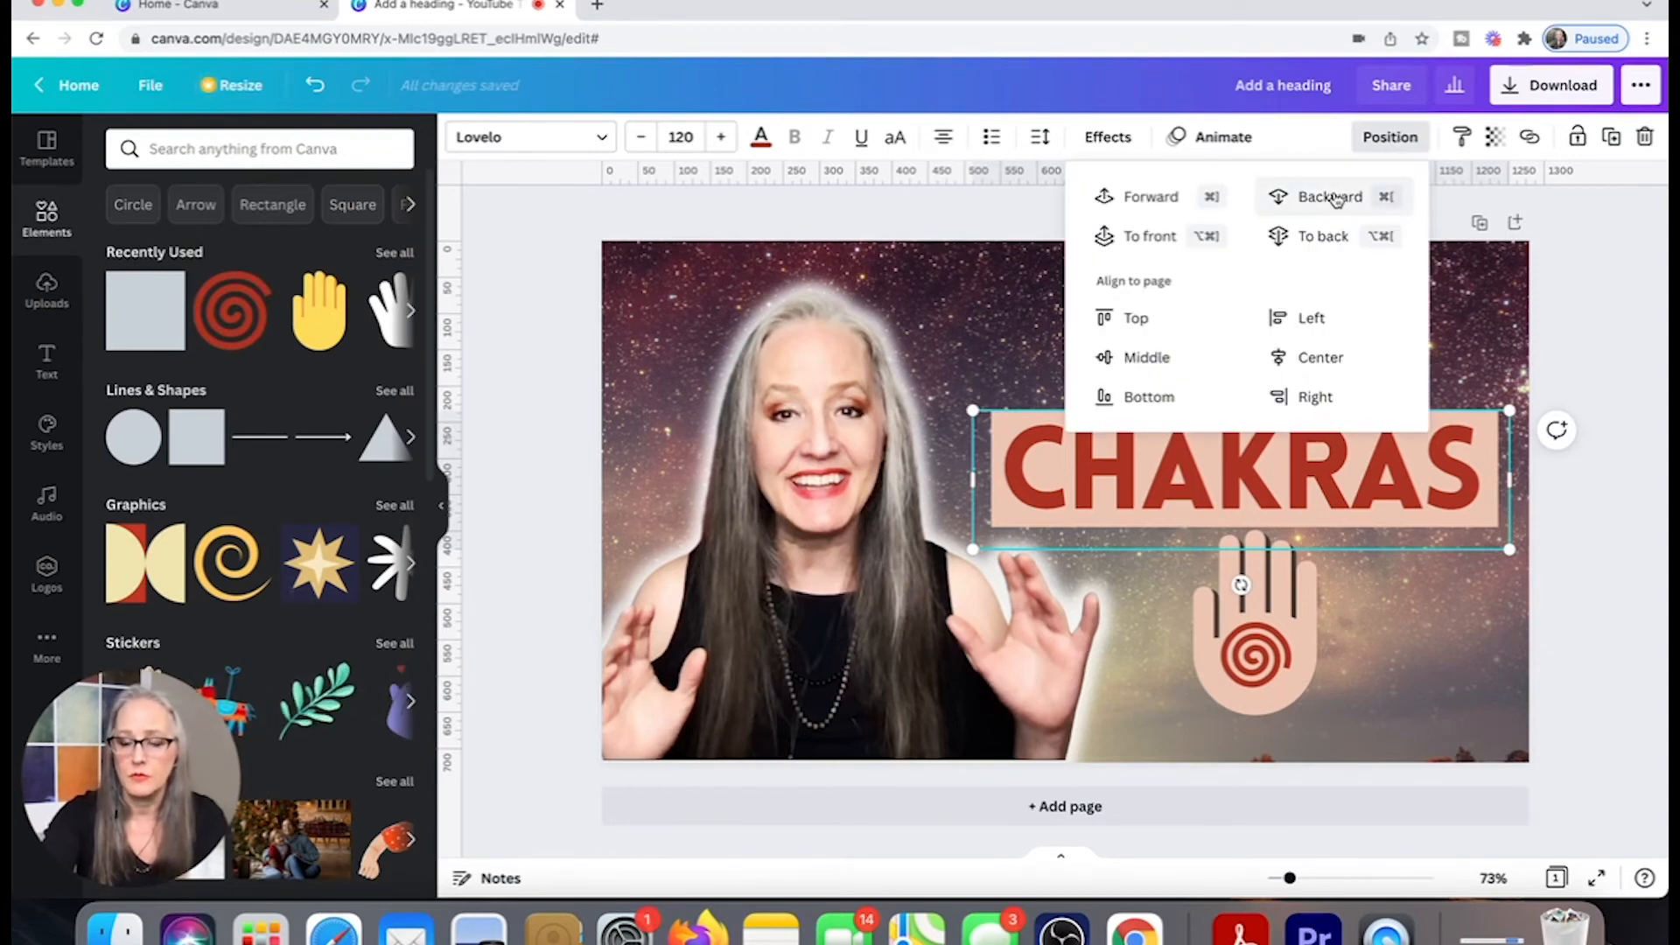
click(1331, 199)
key(Escape)
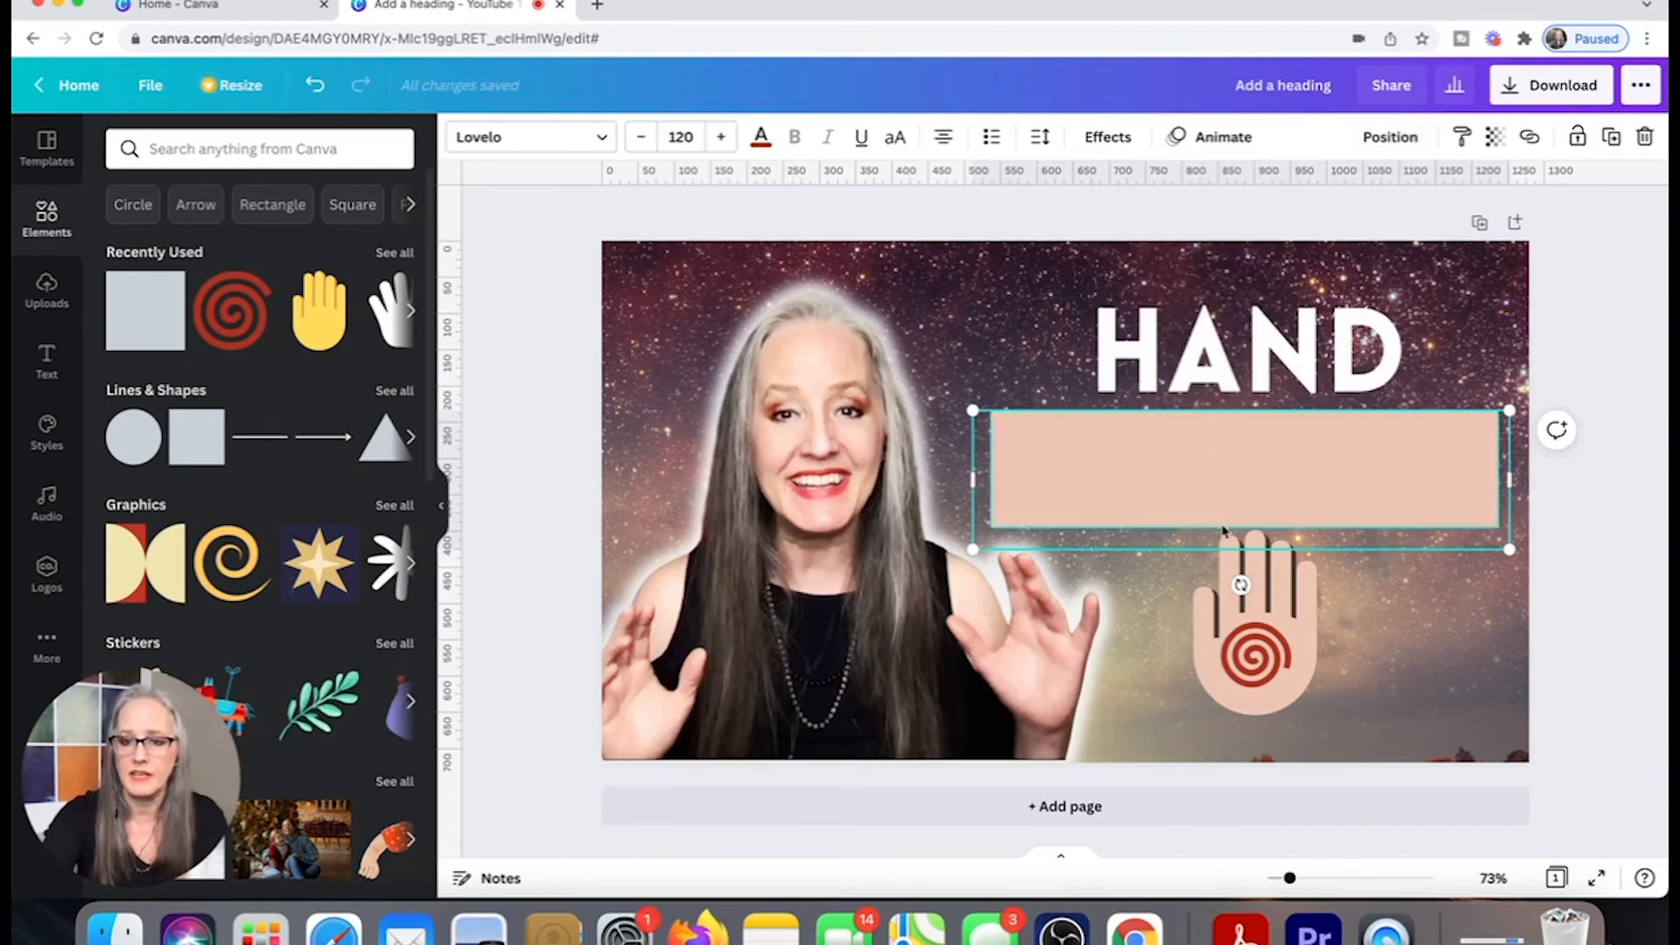
key(Escape)
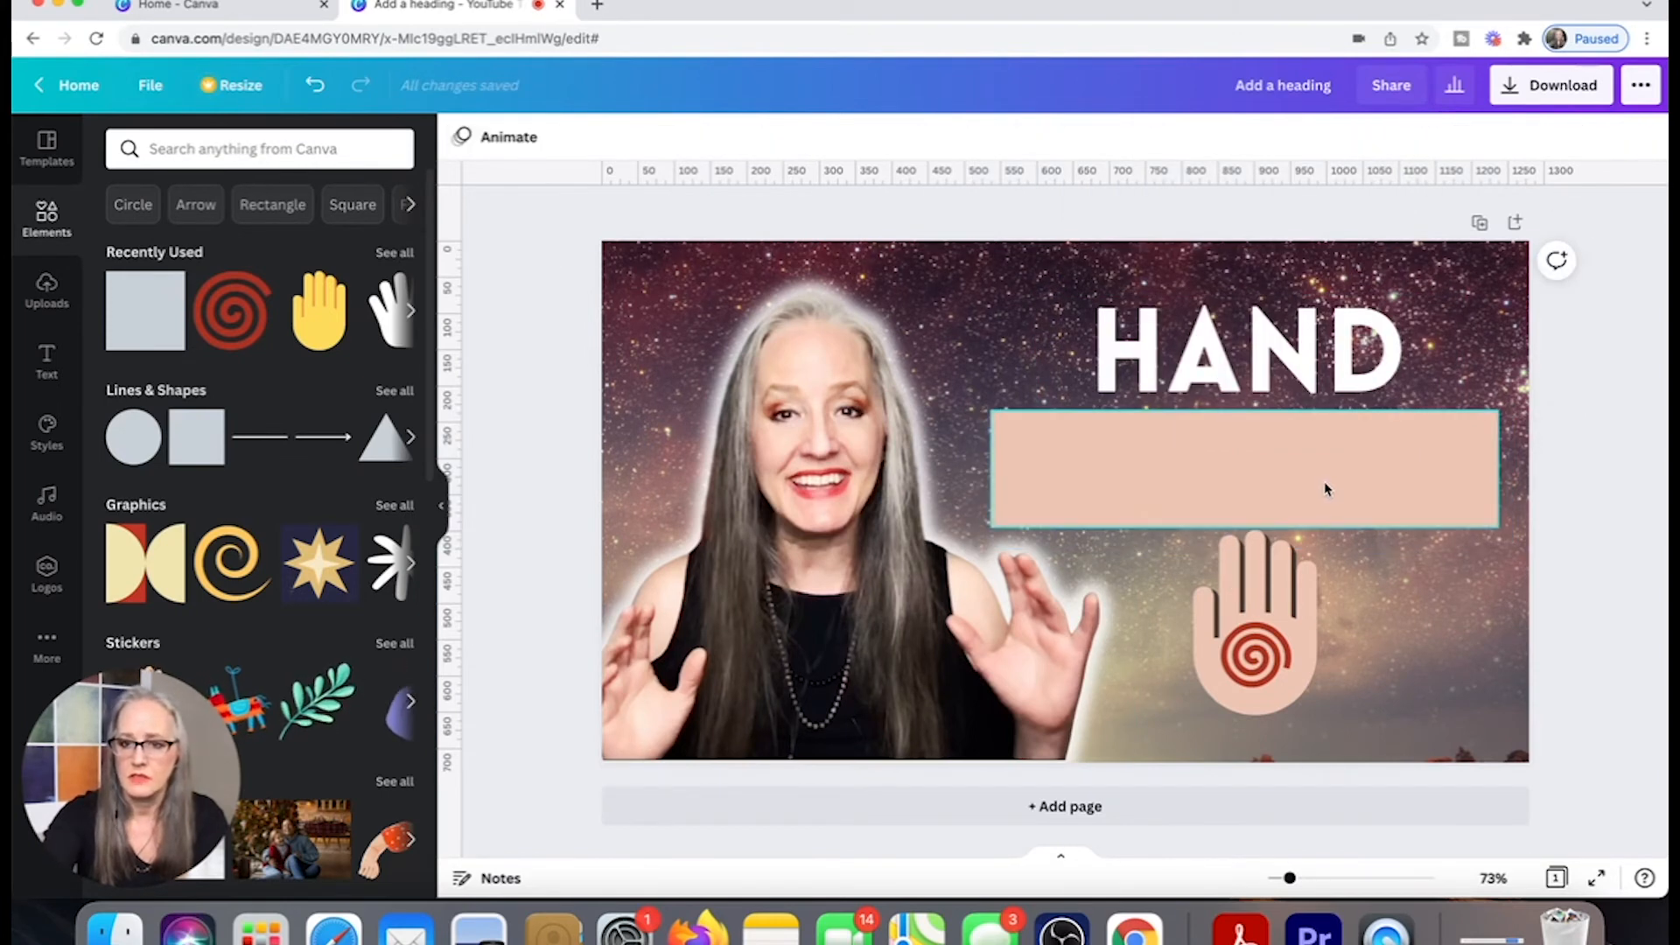
Fill the peach rectangle with the dark plum from the background's photo colours.
click(1326, 493)
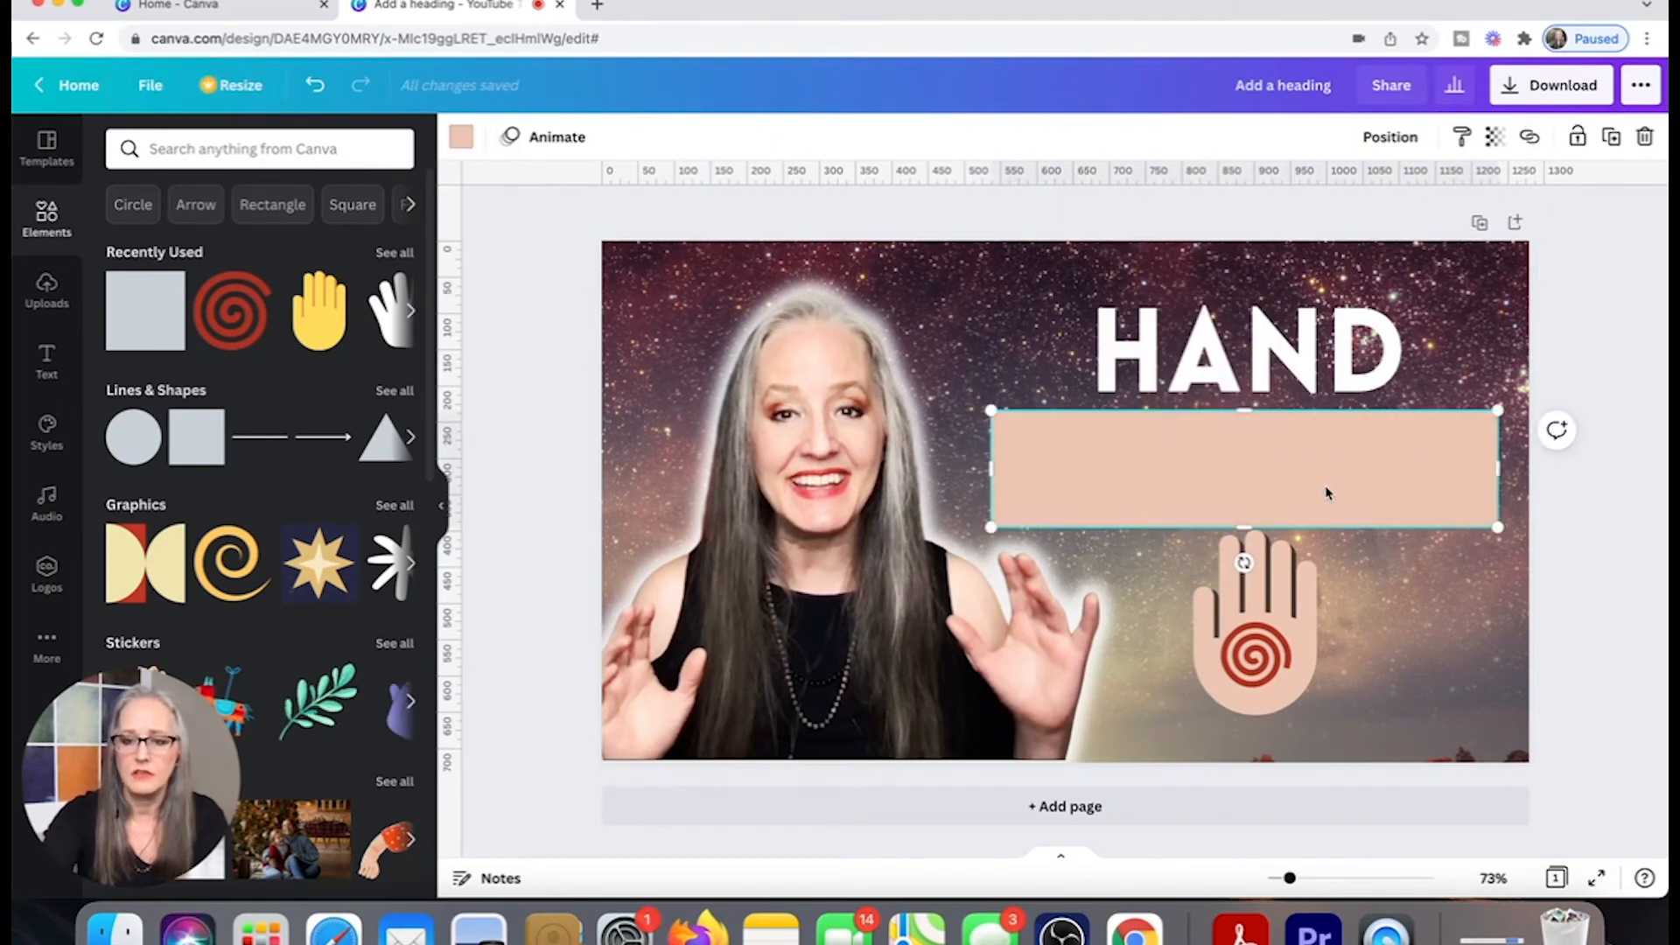
click(461, 139)
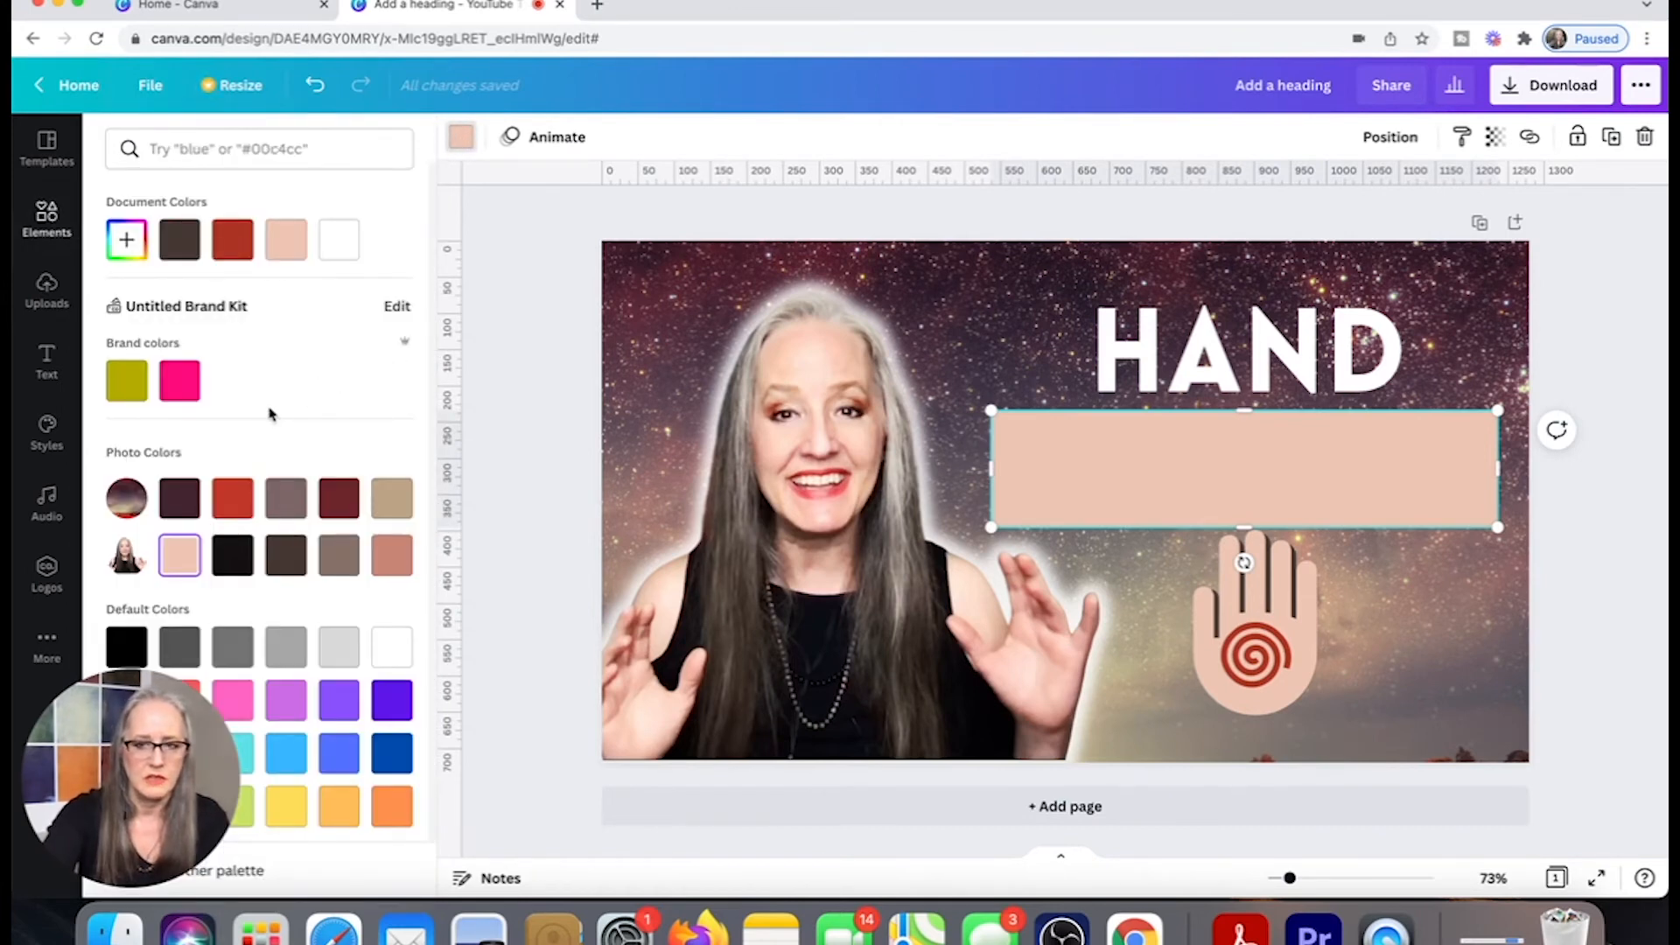
click(184, 500)
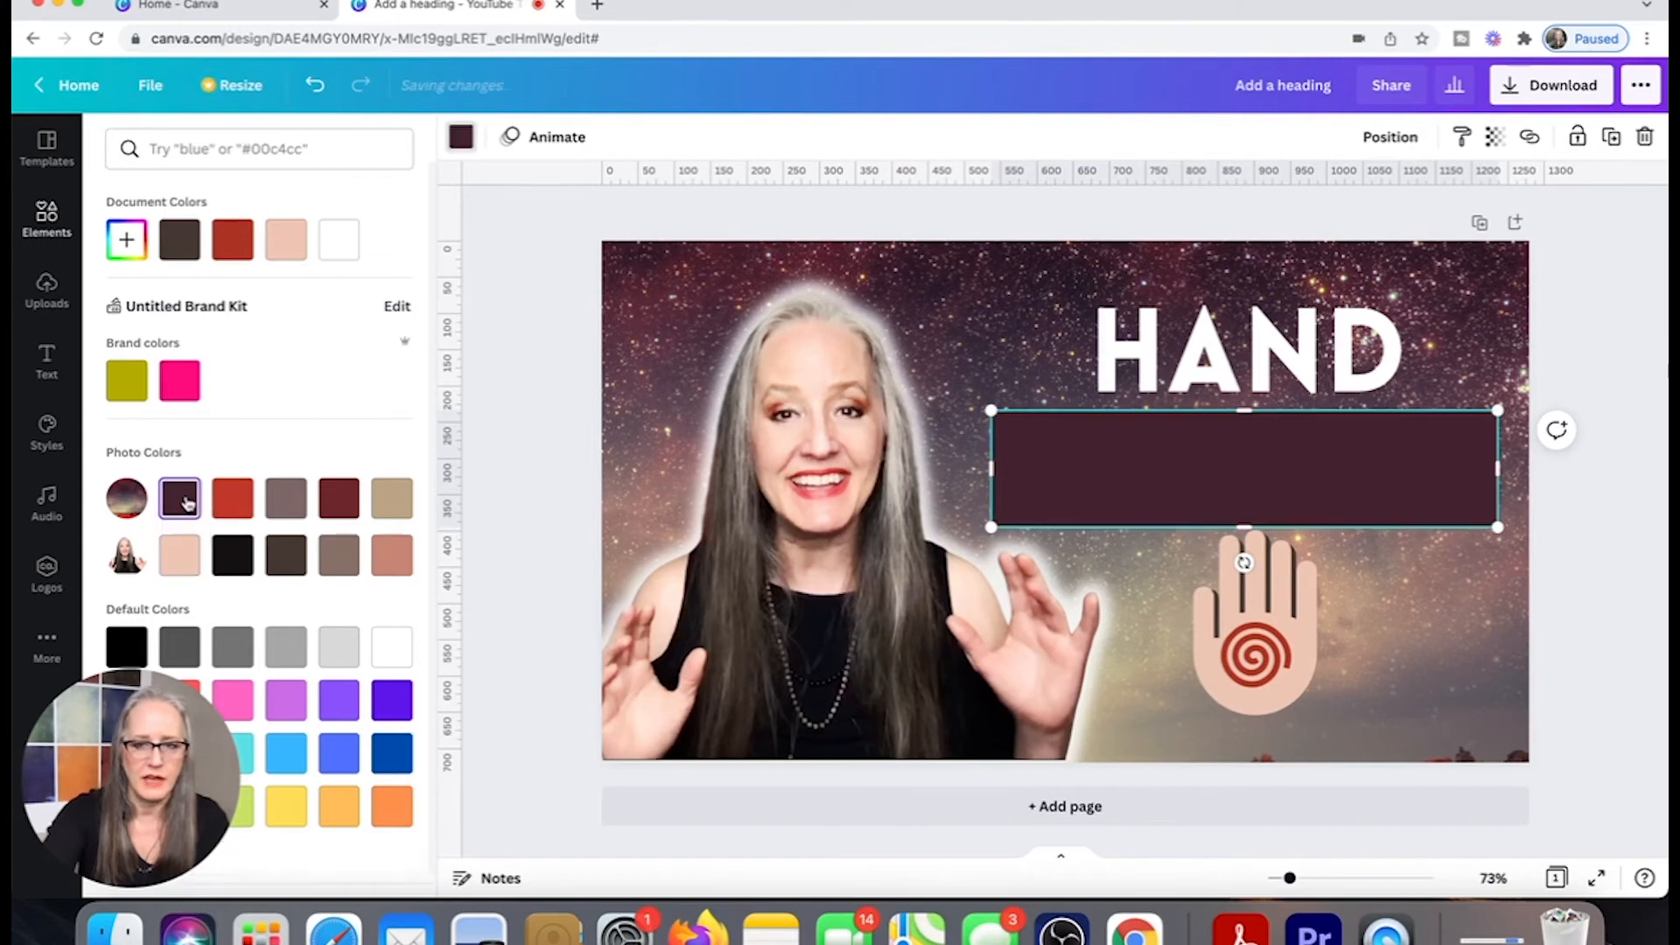
Send the plum rectangle backward in the layer order so that it lies behind the CHAKRAS text.
click(1409, 140)
click(1328, 199)
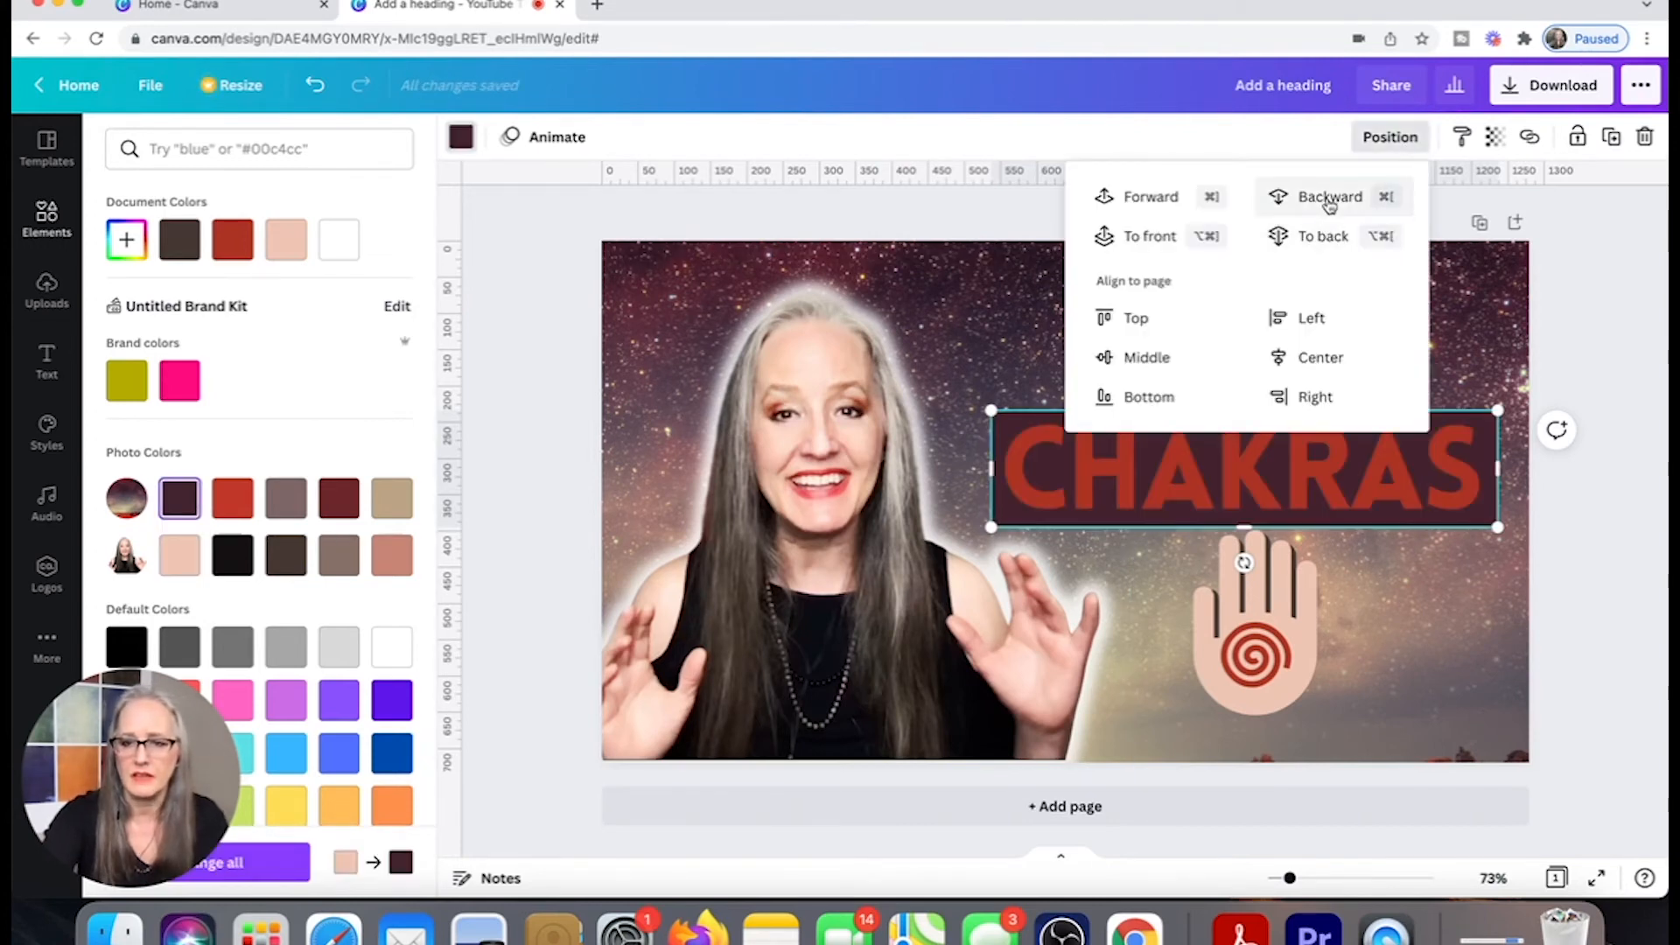
click(1185, 138)
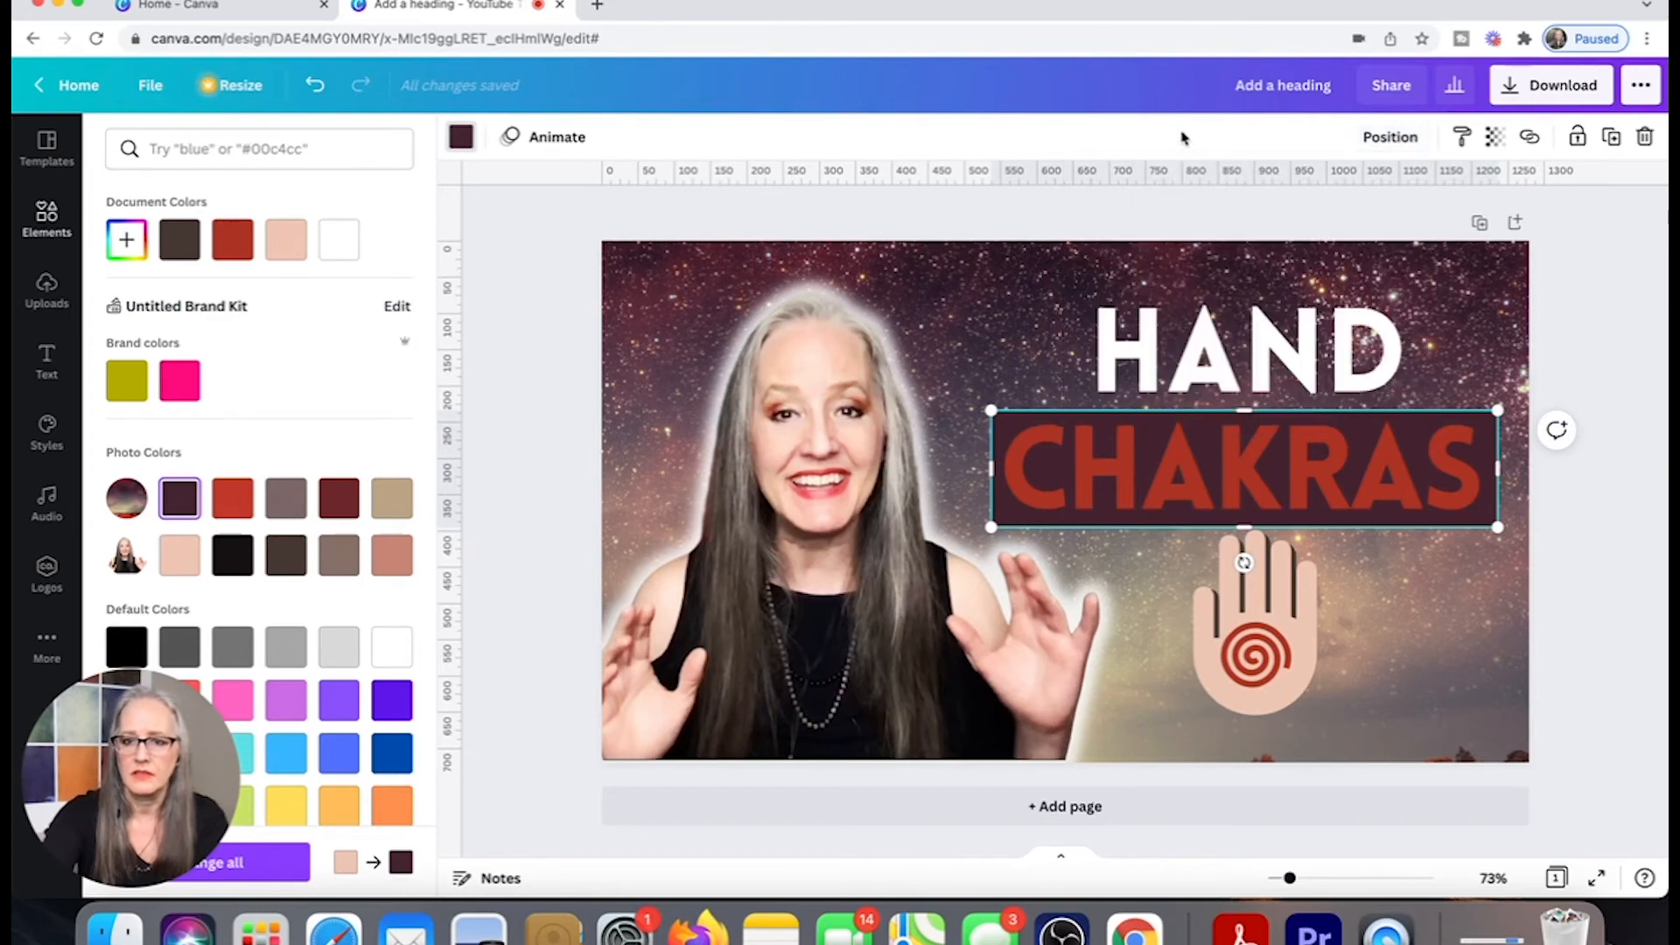
Recolour the CHAKRAS text with a custom light coral, #F69E93.
click(1216, 473)
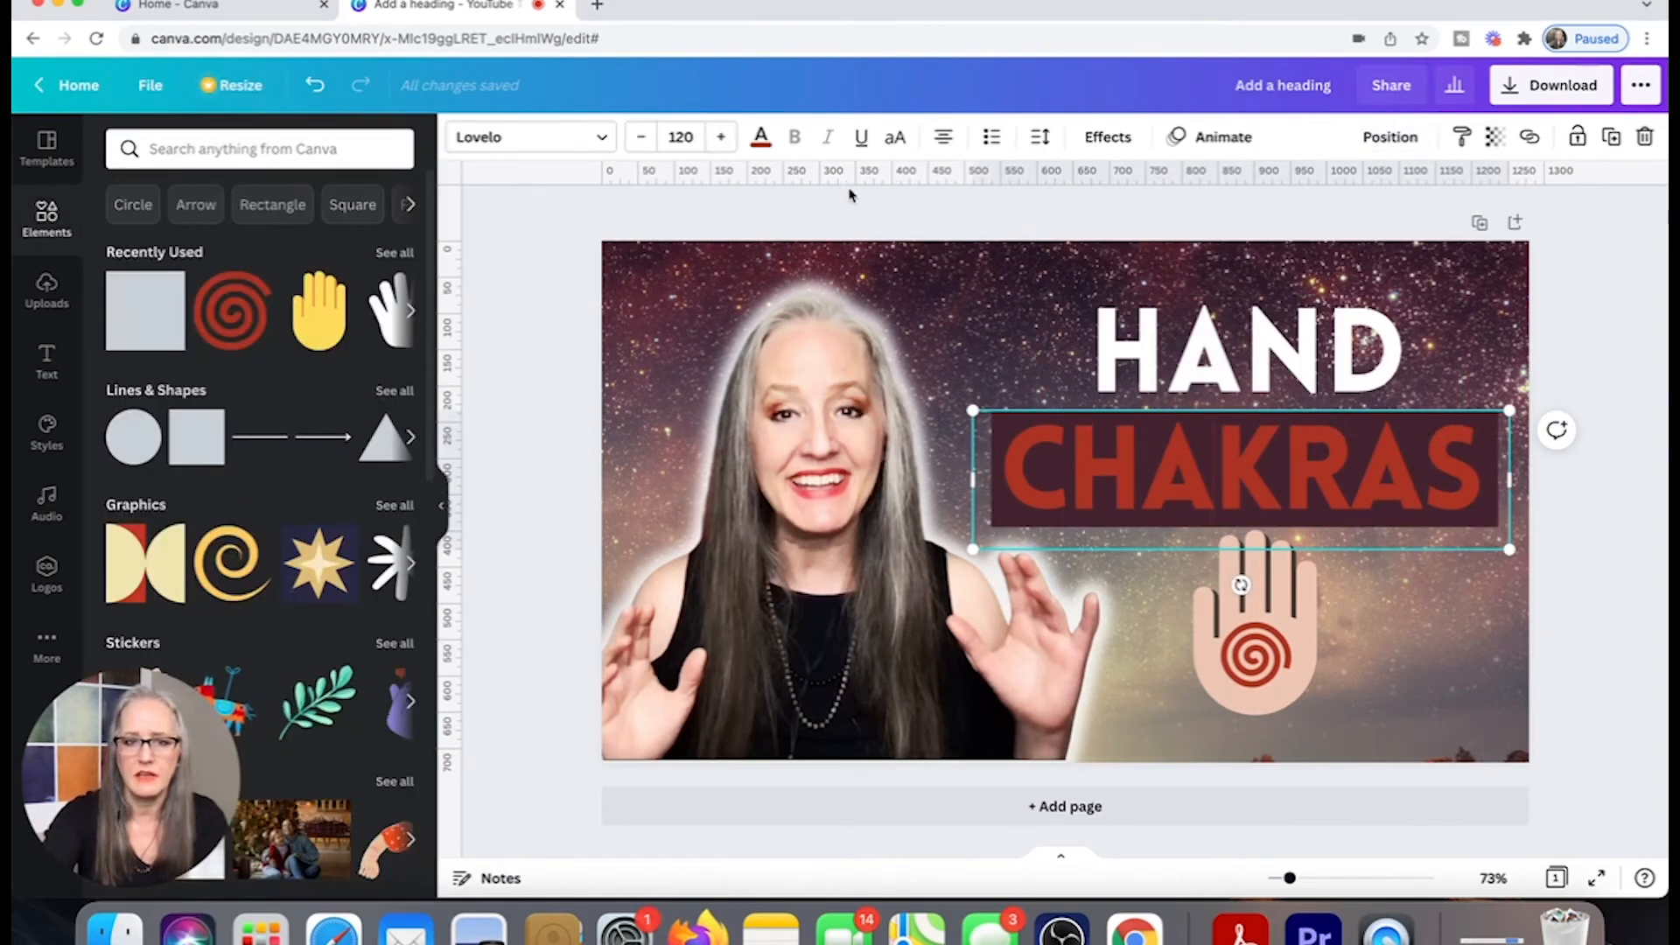
click(762, 137)
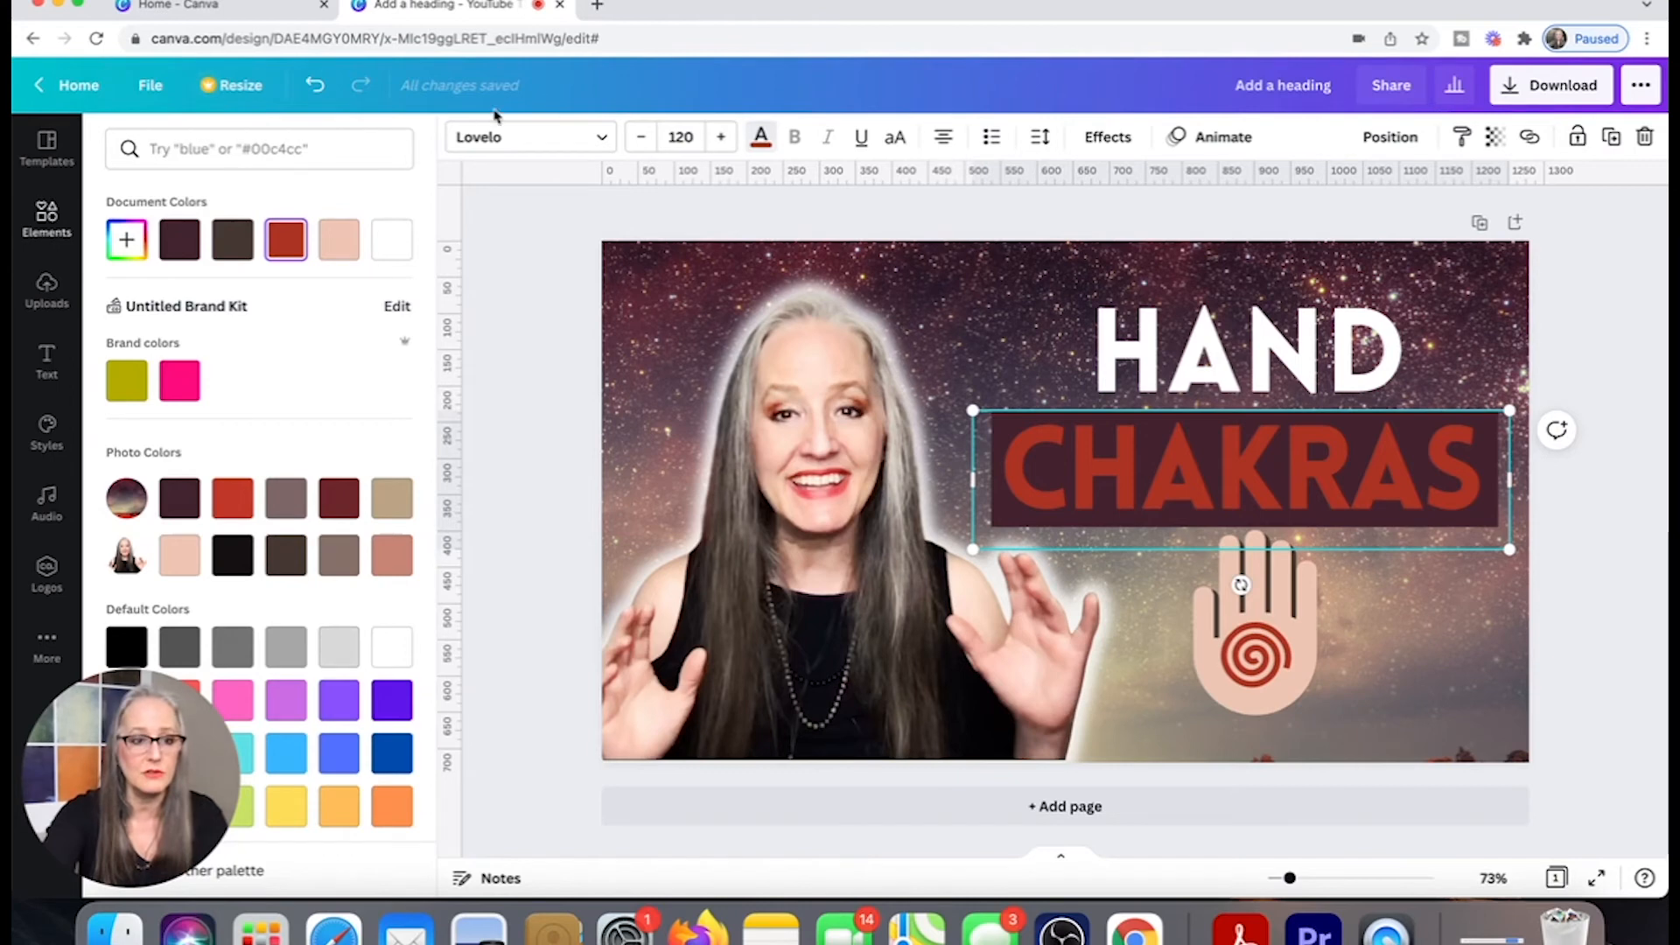
click(128, 247)
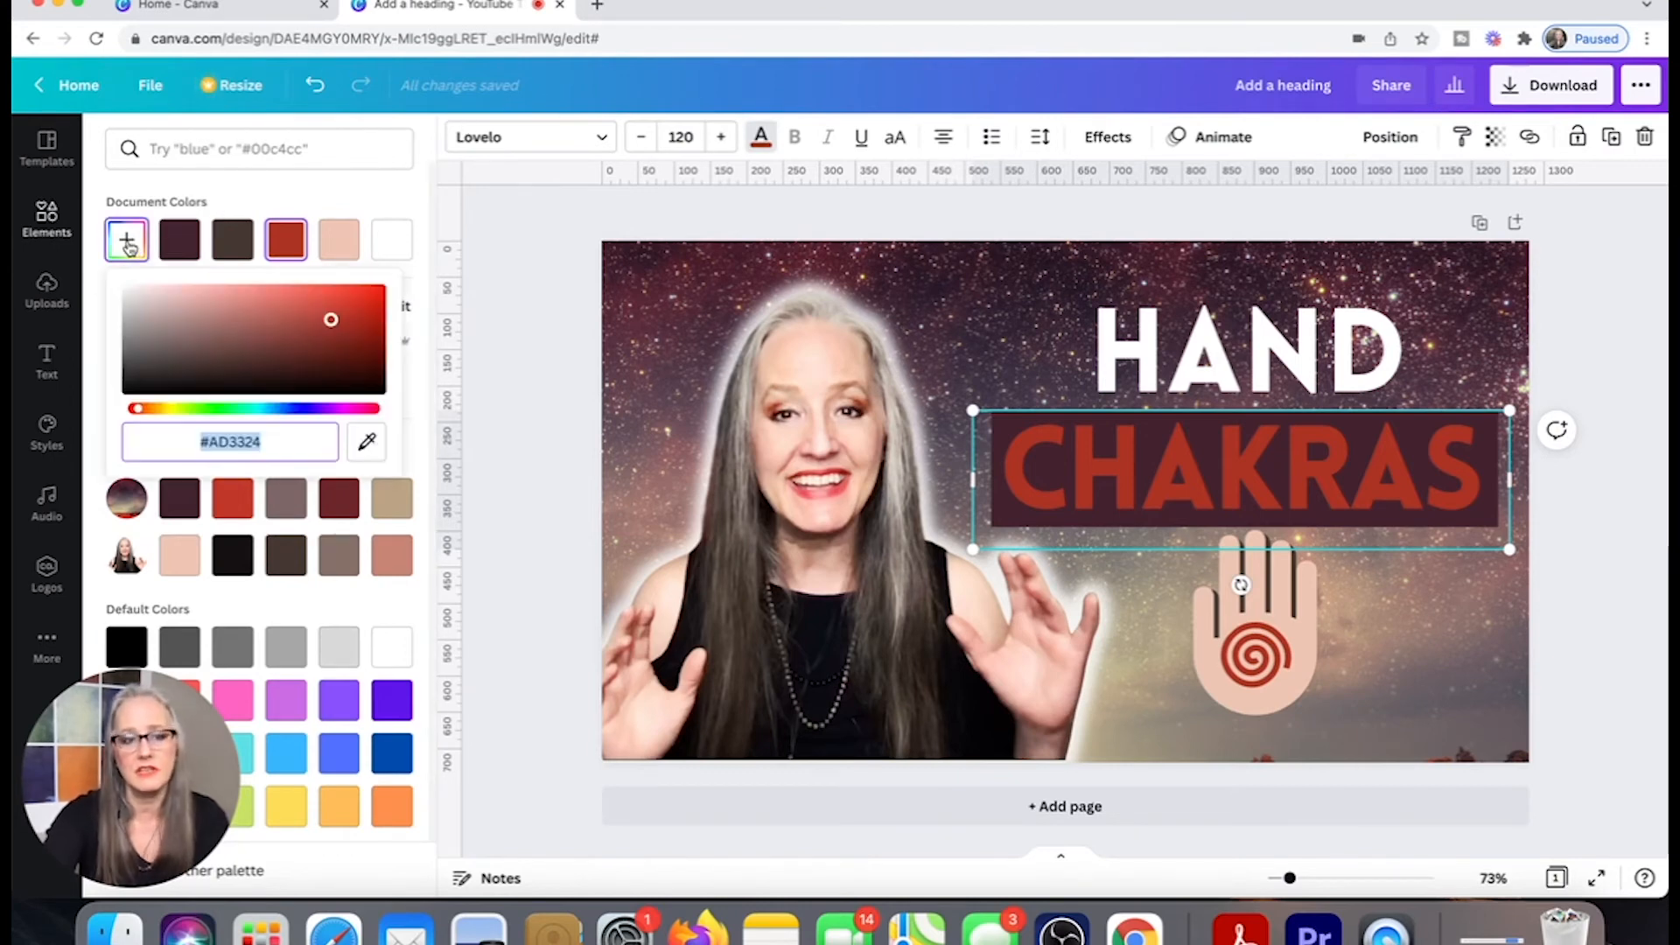
click(230, 296)
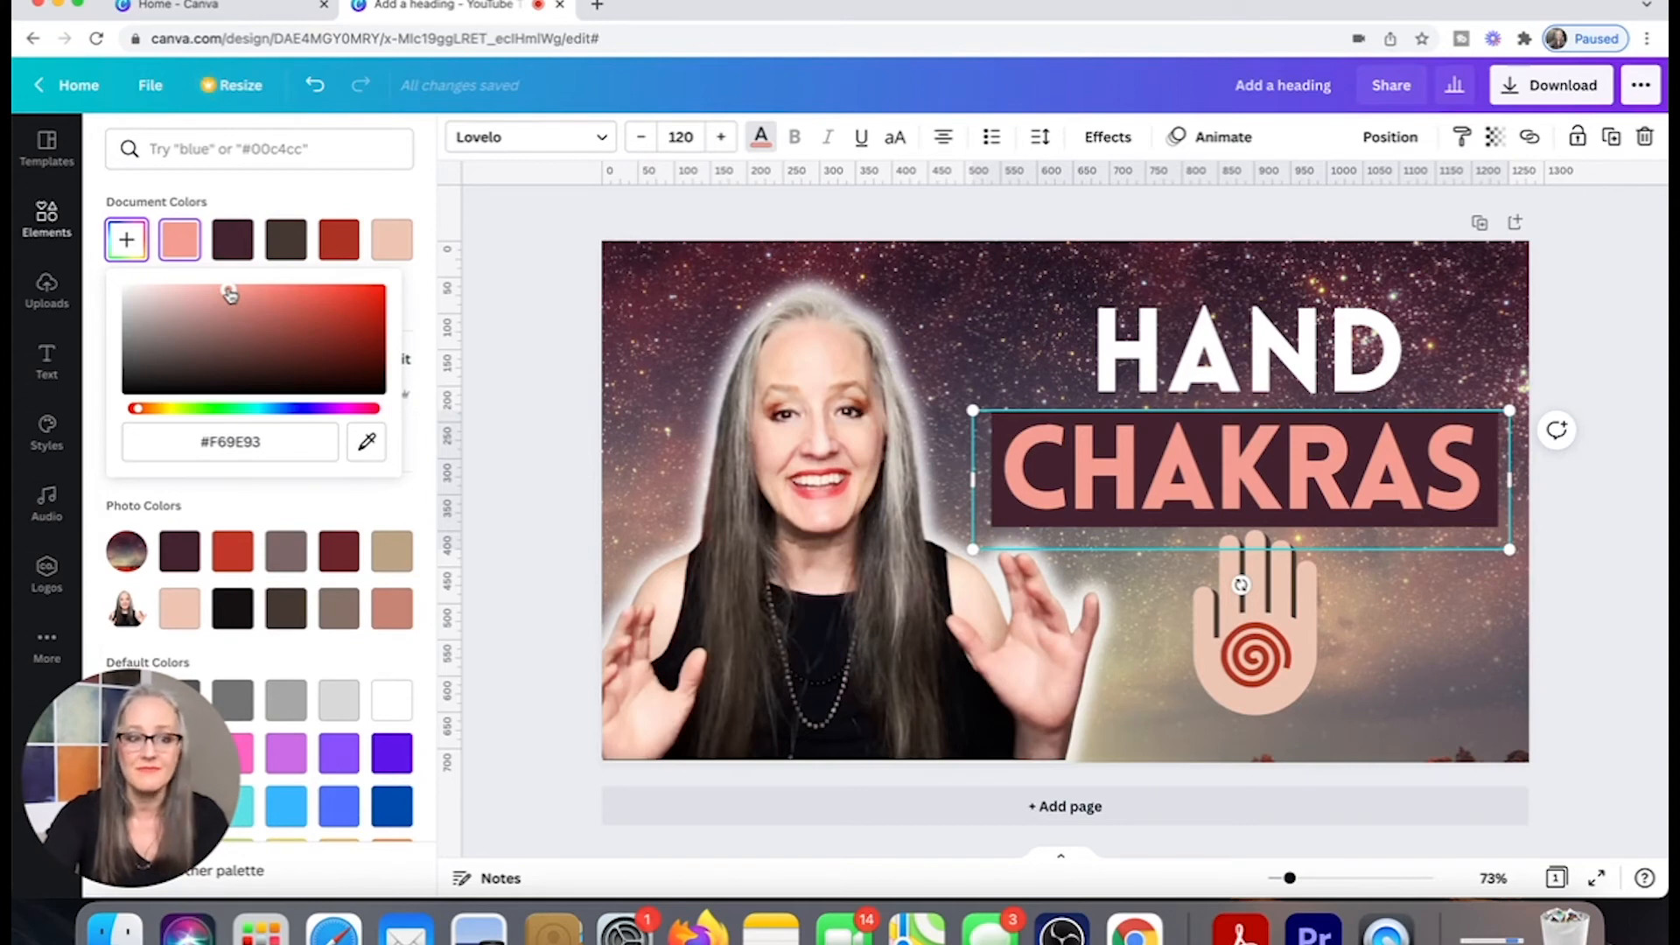
click(395, 196)
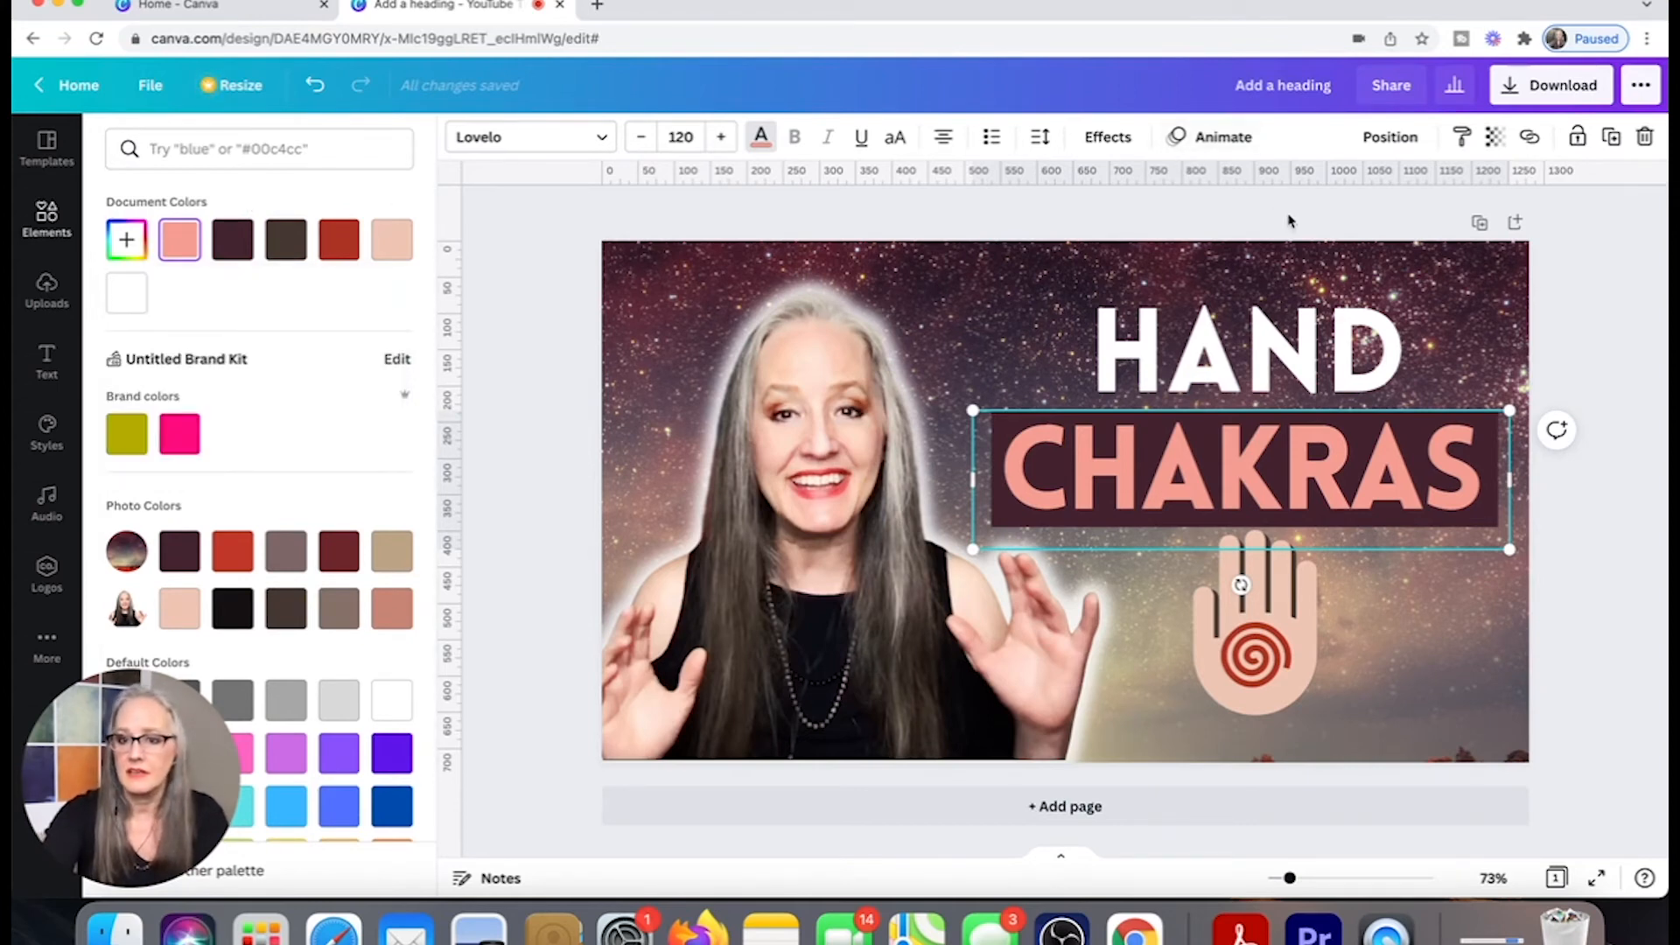
key(Escape)
key(Escape)
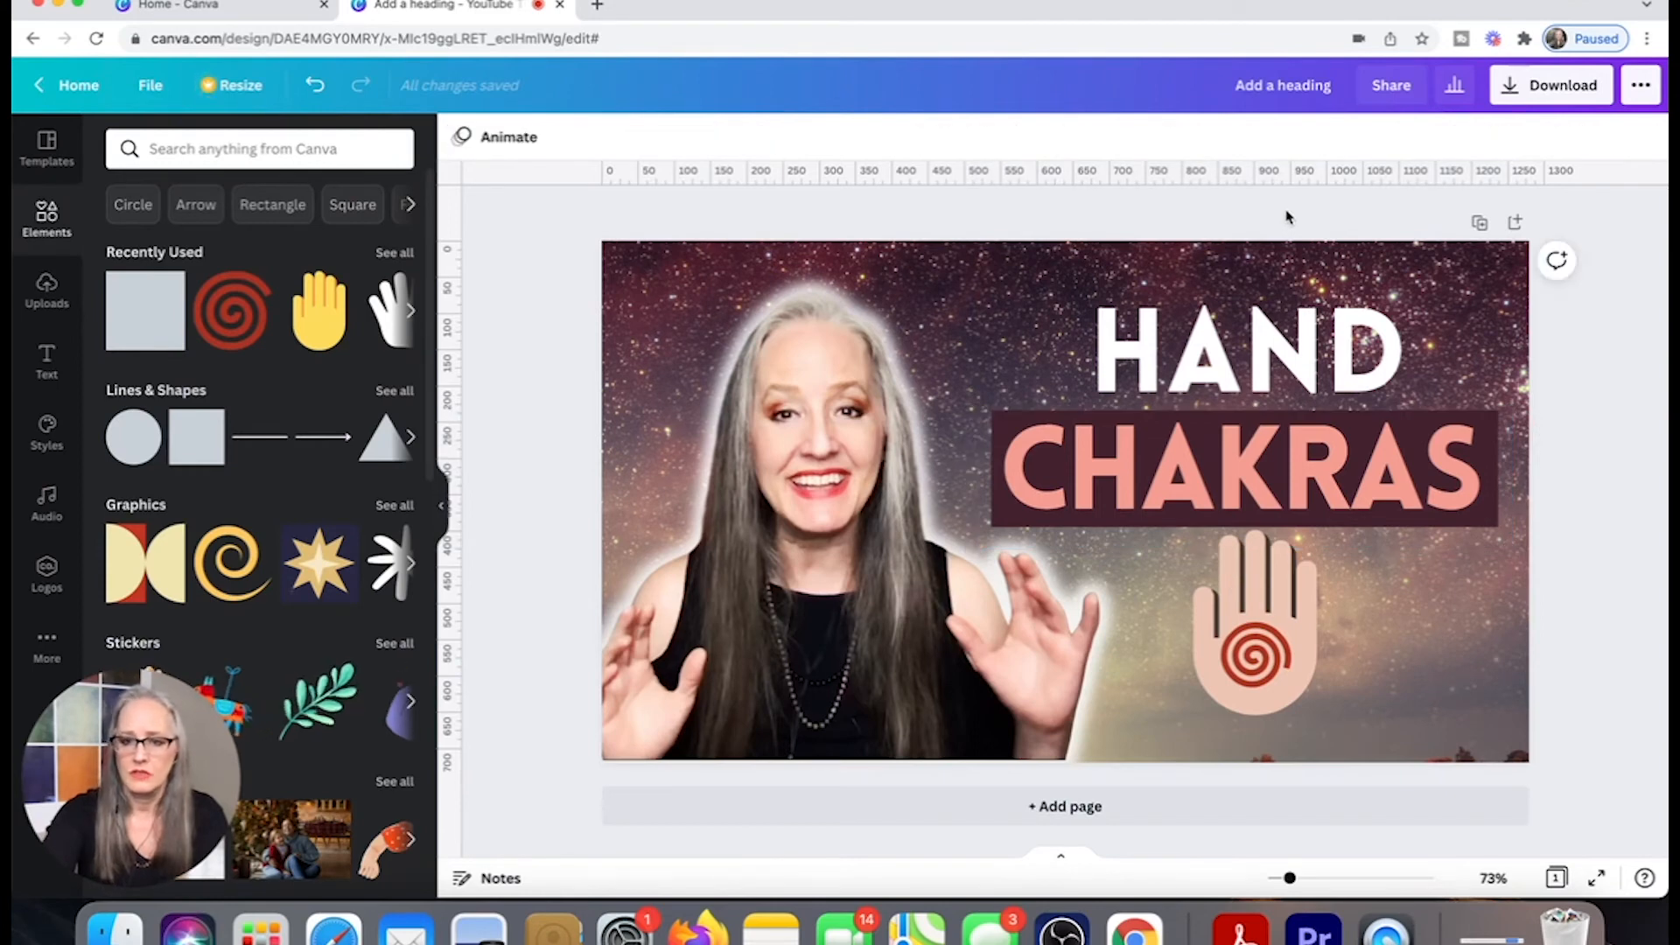
Try the Shadow, Lift, Hollow, Splice and Echo text effects on the word HAND.
click(1219, 370)
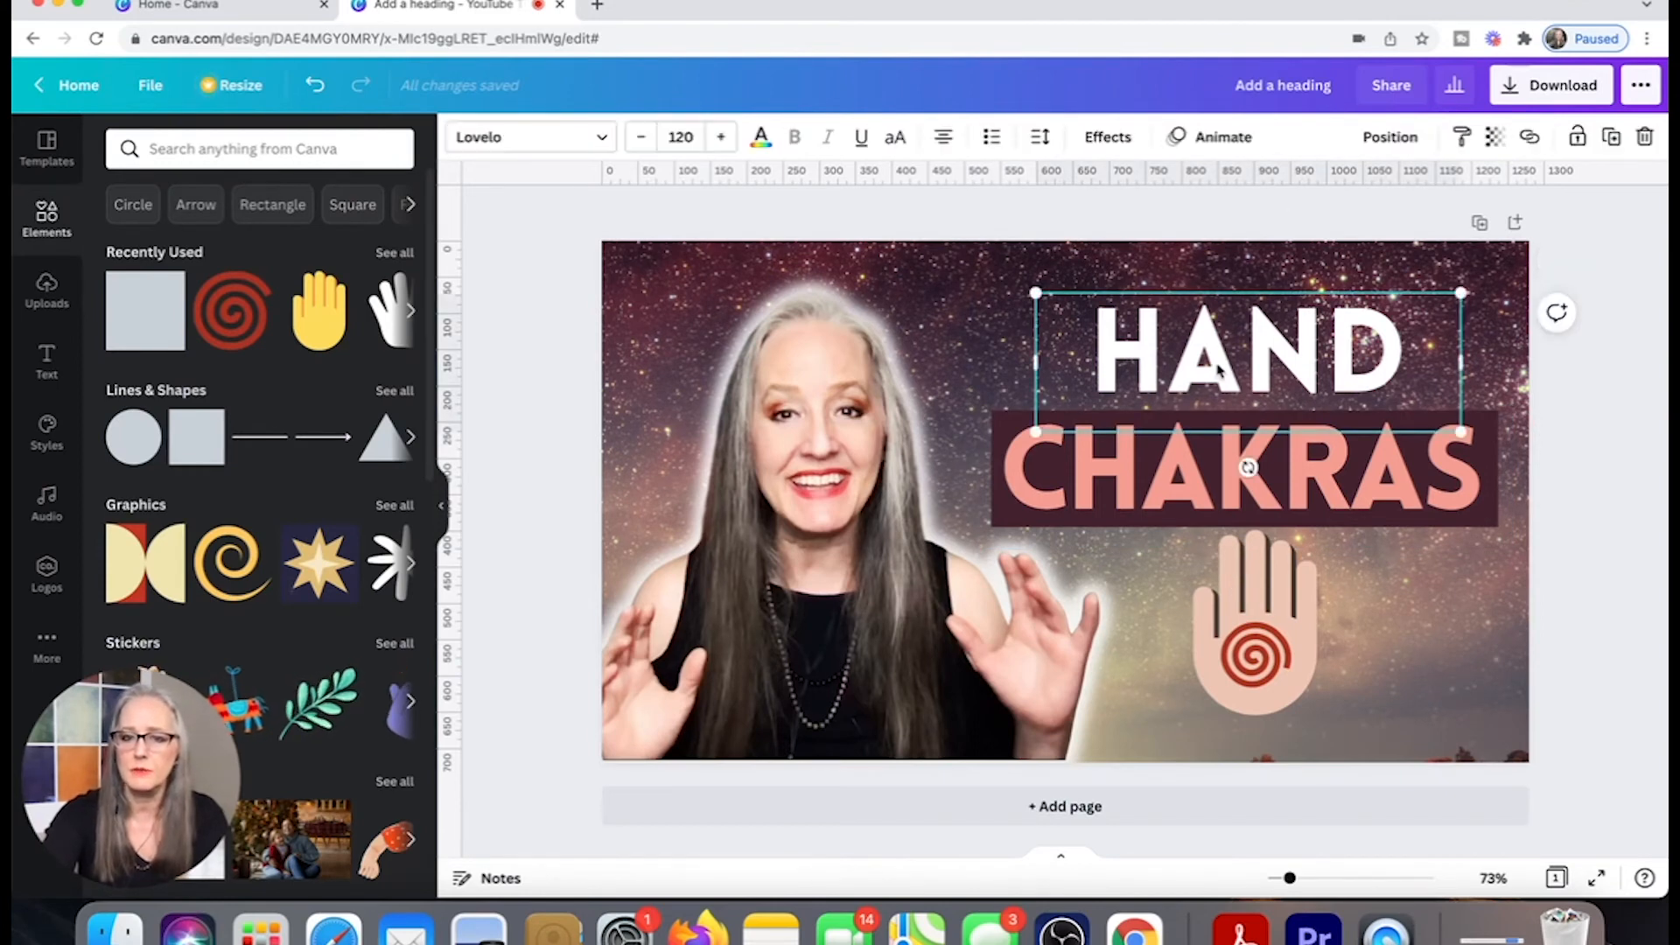
click(1109, 140)
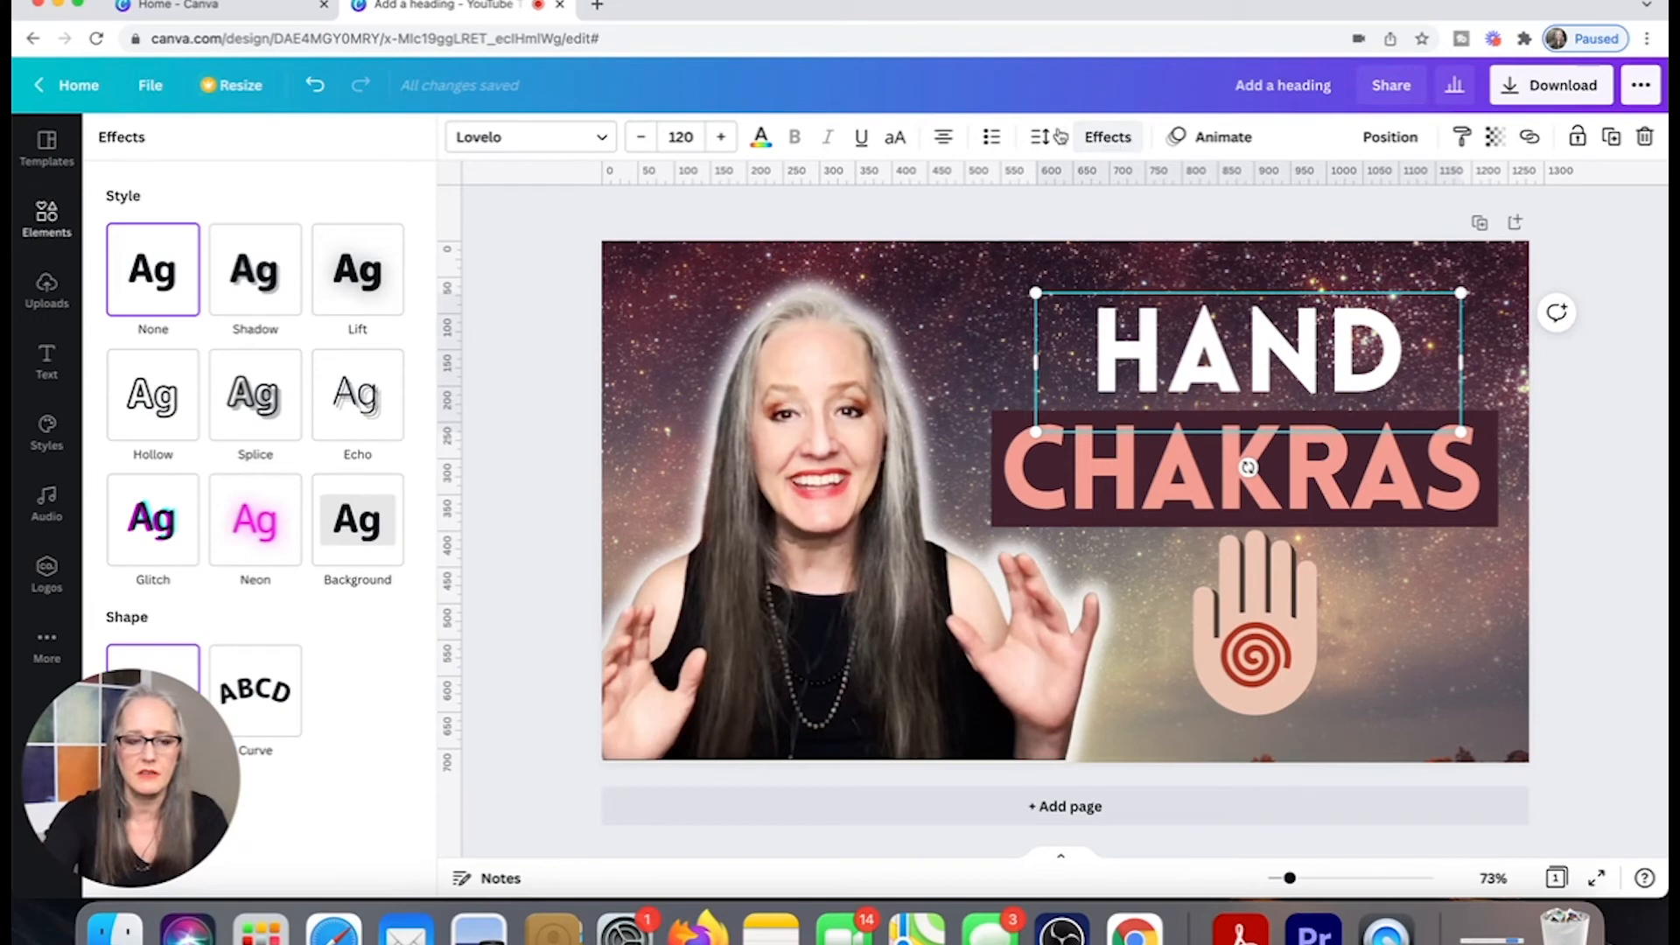
click(242, 278)
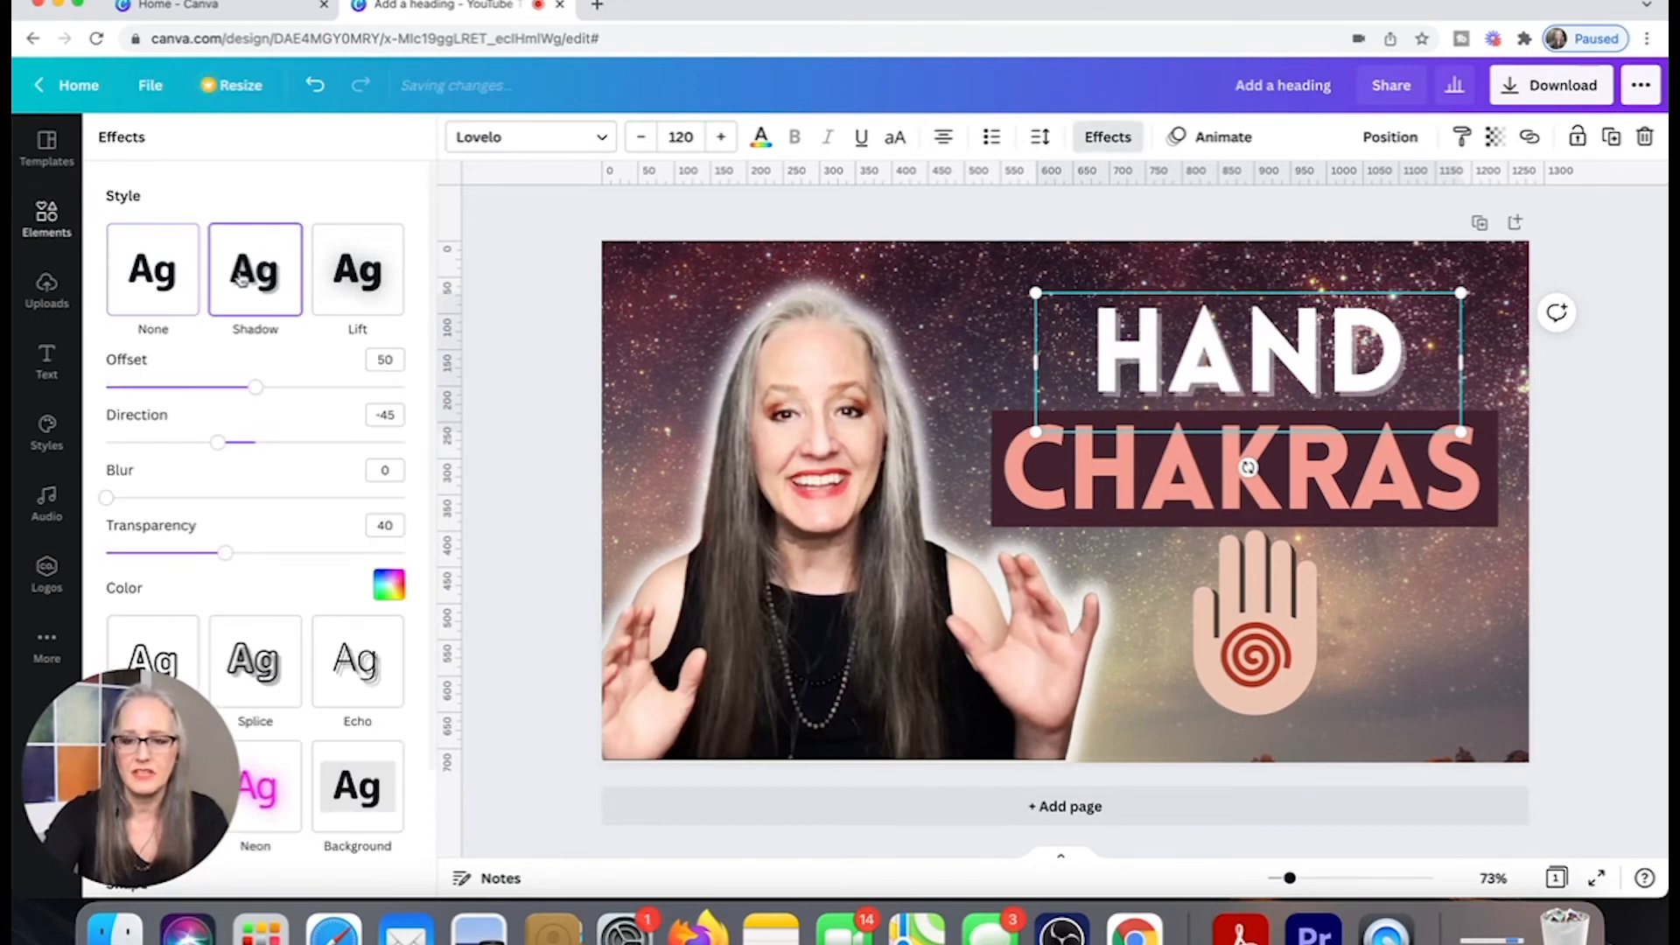
click(368, 276)
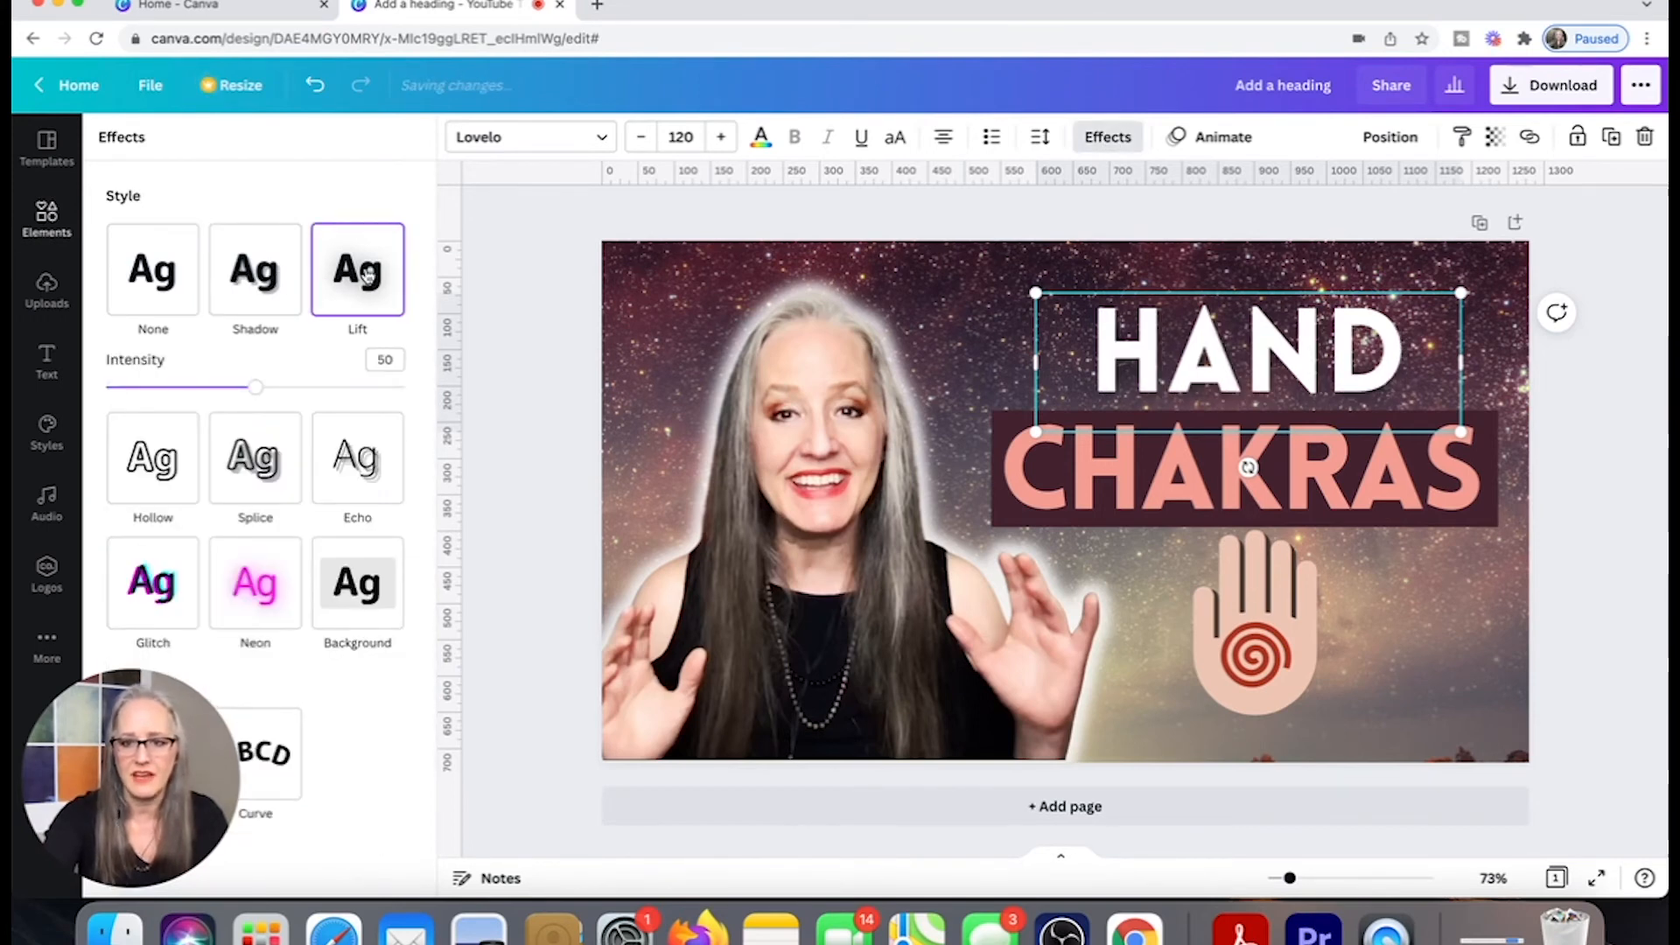
click(165, 468)
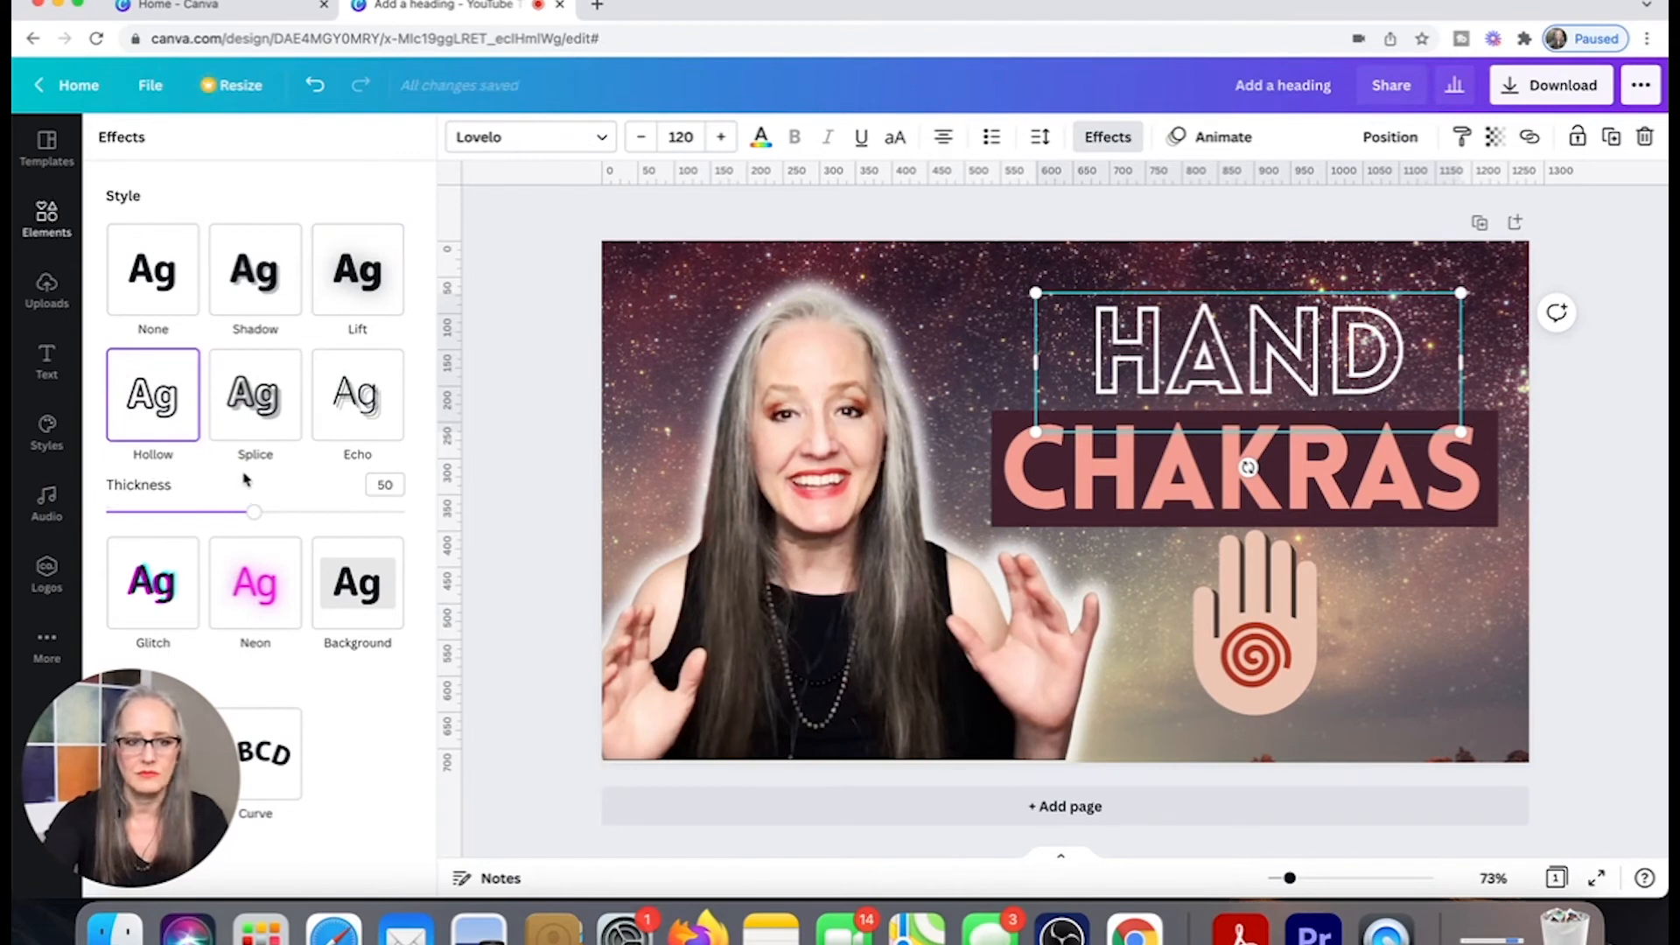
click(262, 394)
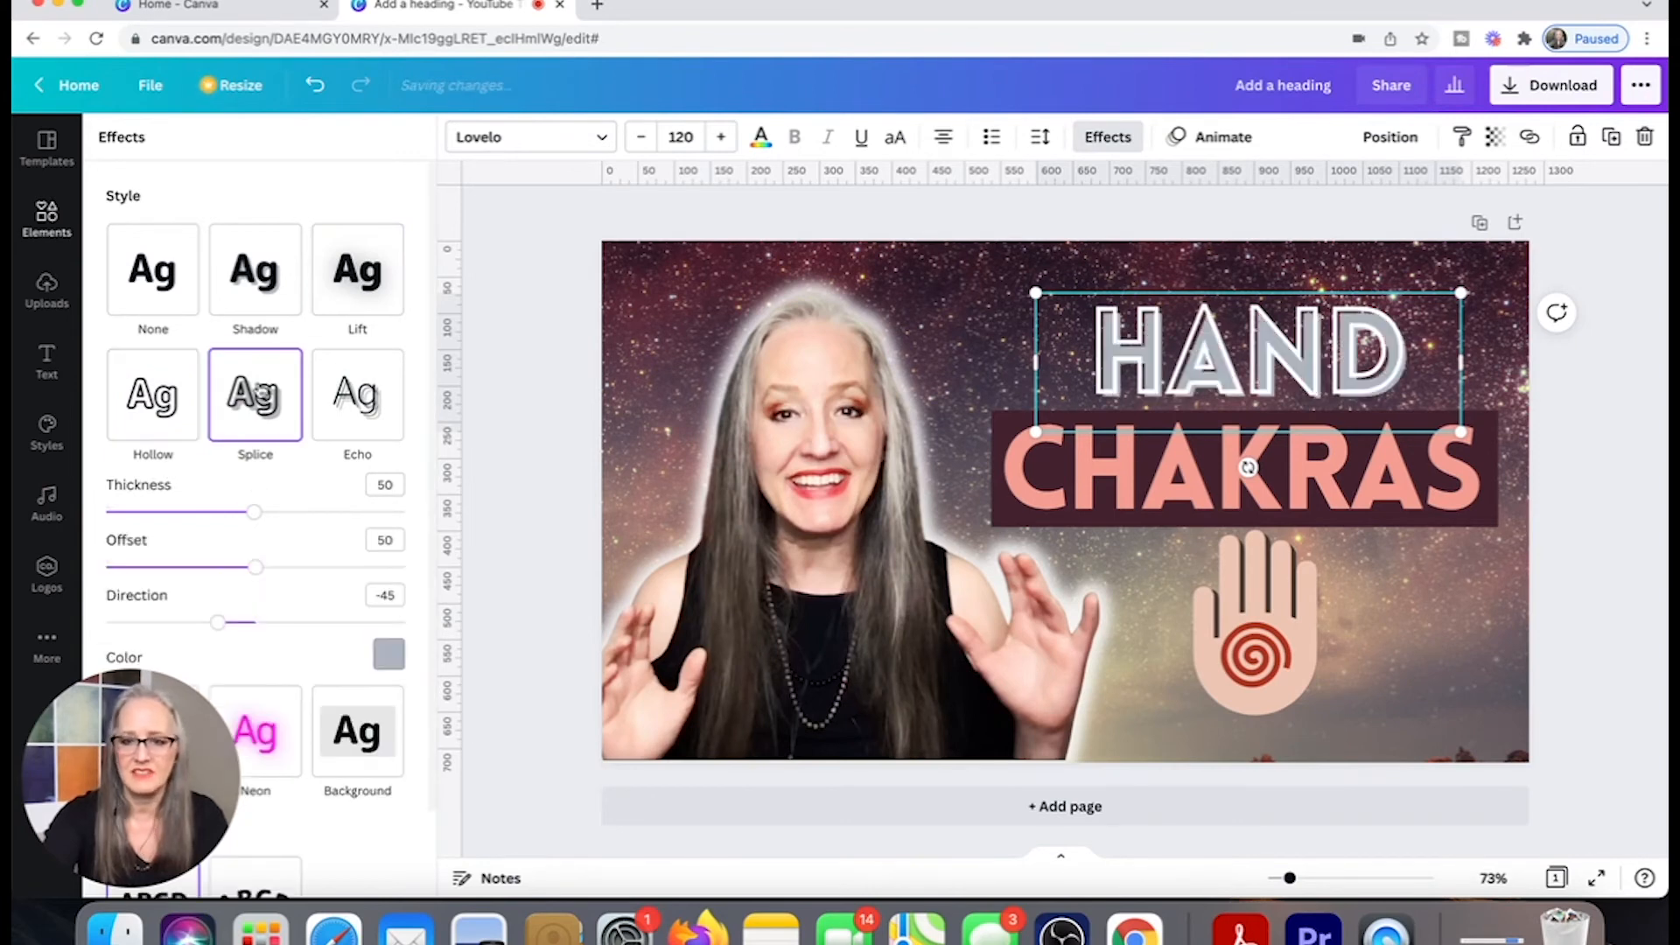
click(359, 388)
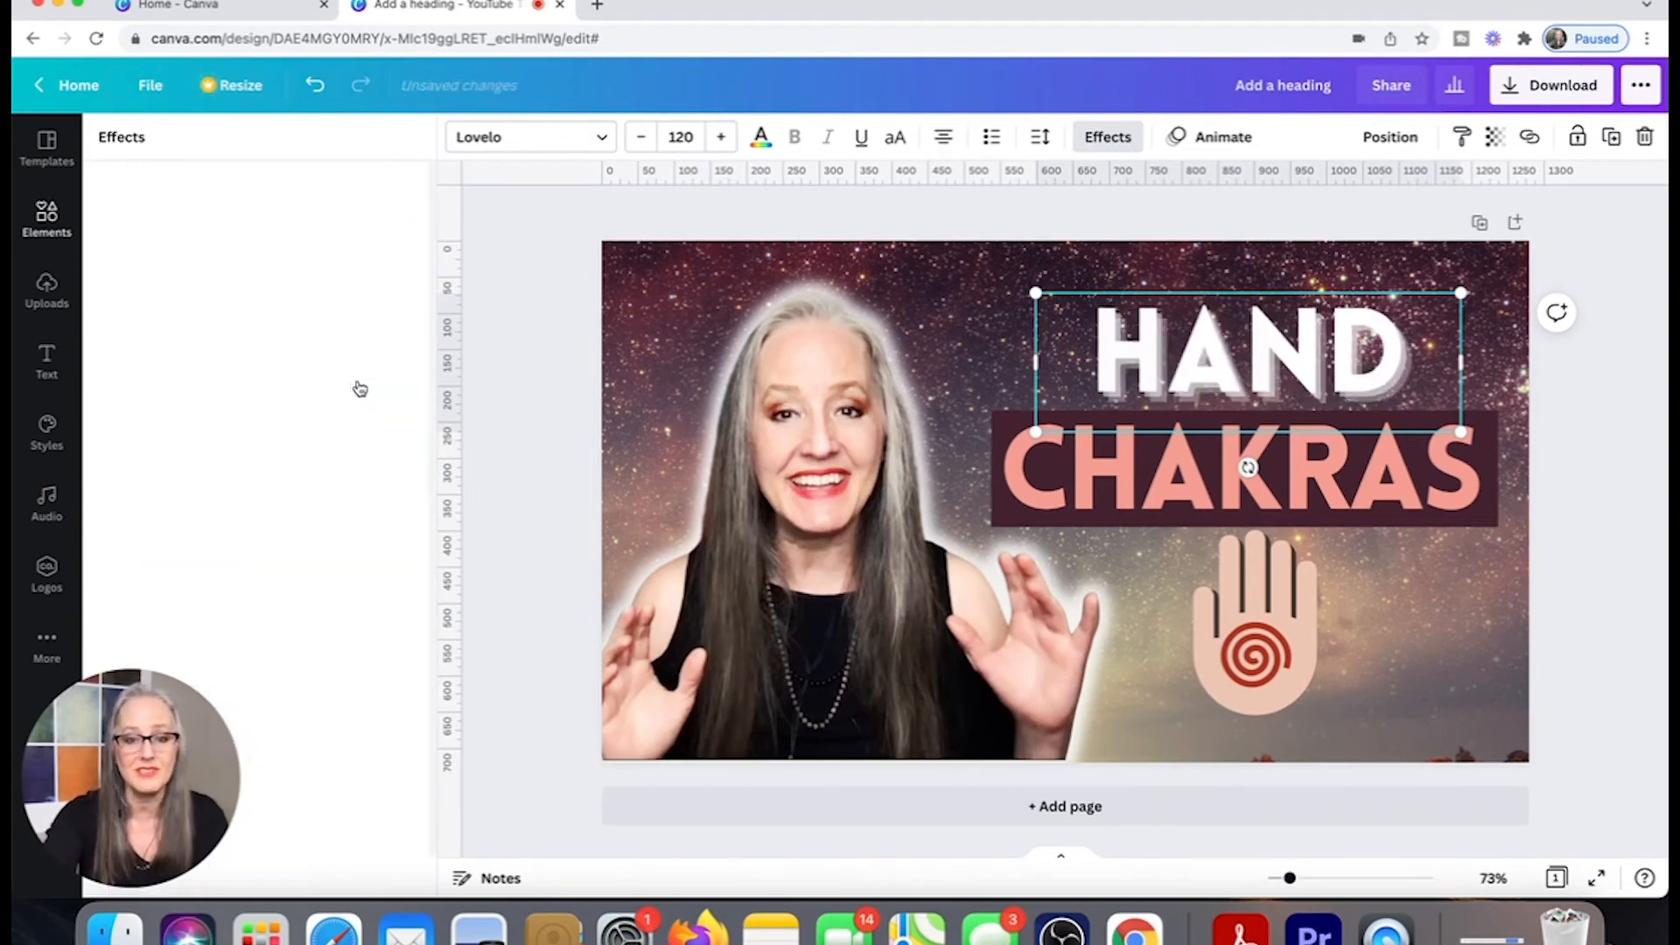
scroll(359, 388, down, 1)
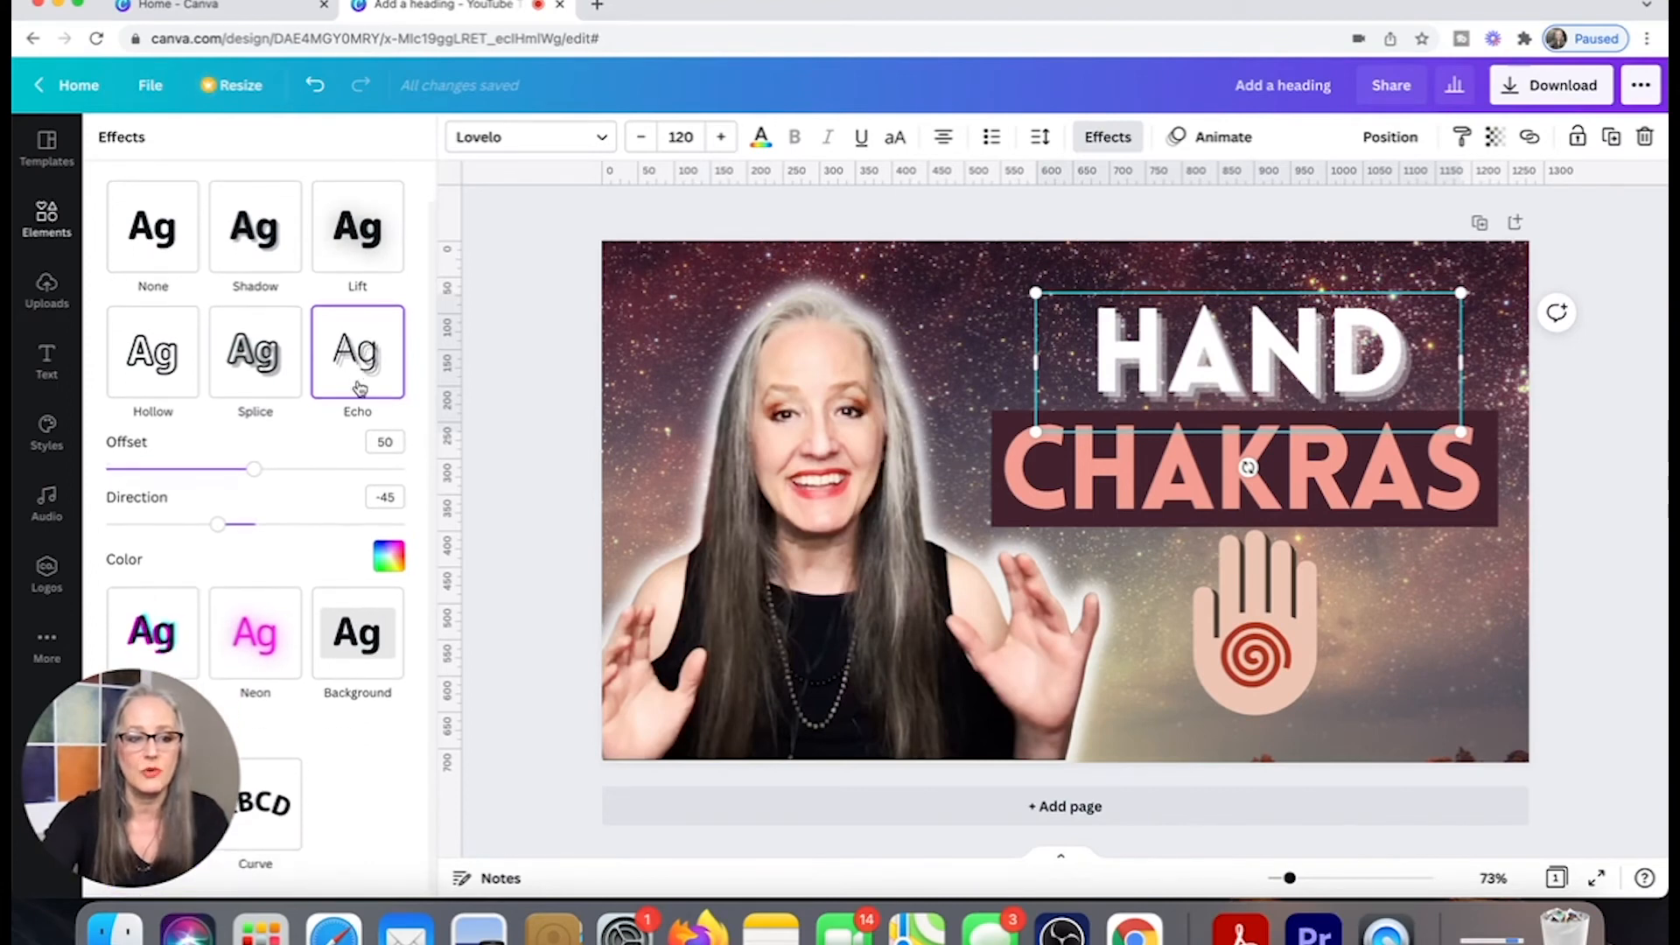
Apply the Glitch effect to the word HAND with the cyan-and-red colour pair.
click(157, 624)
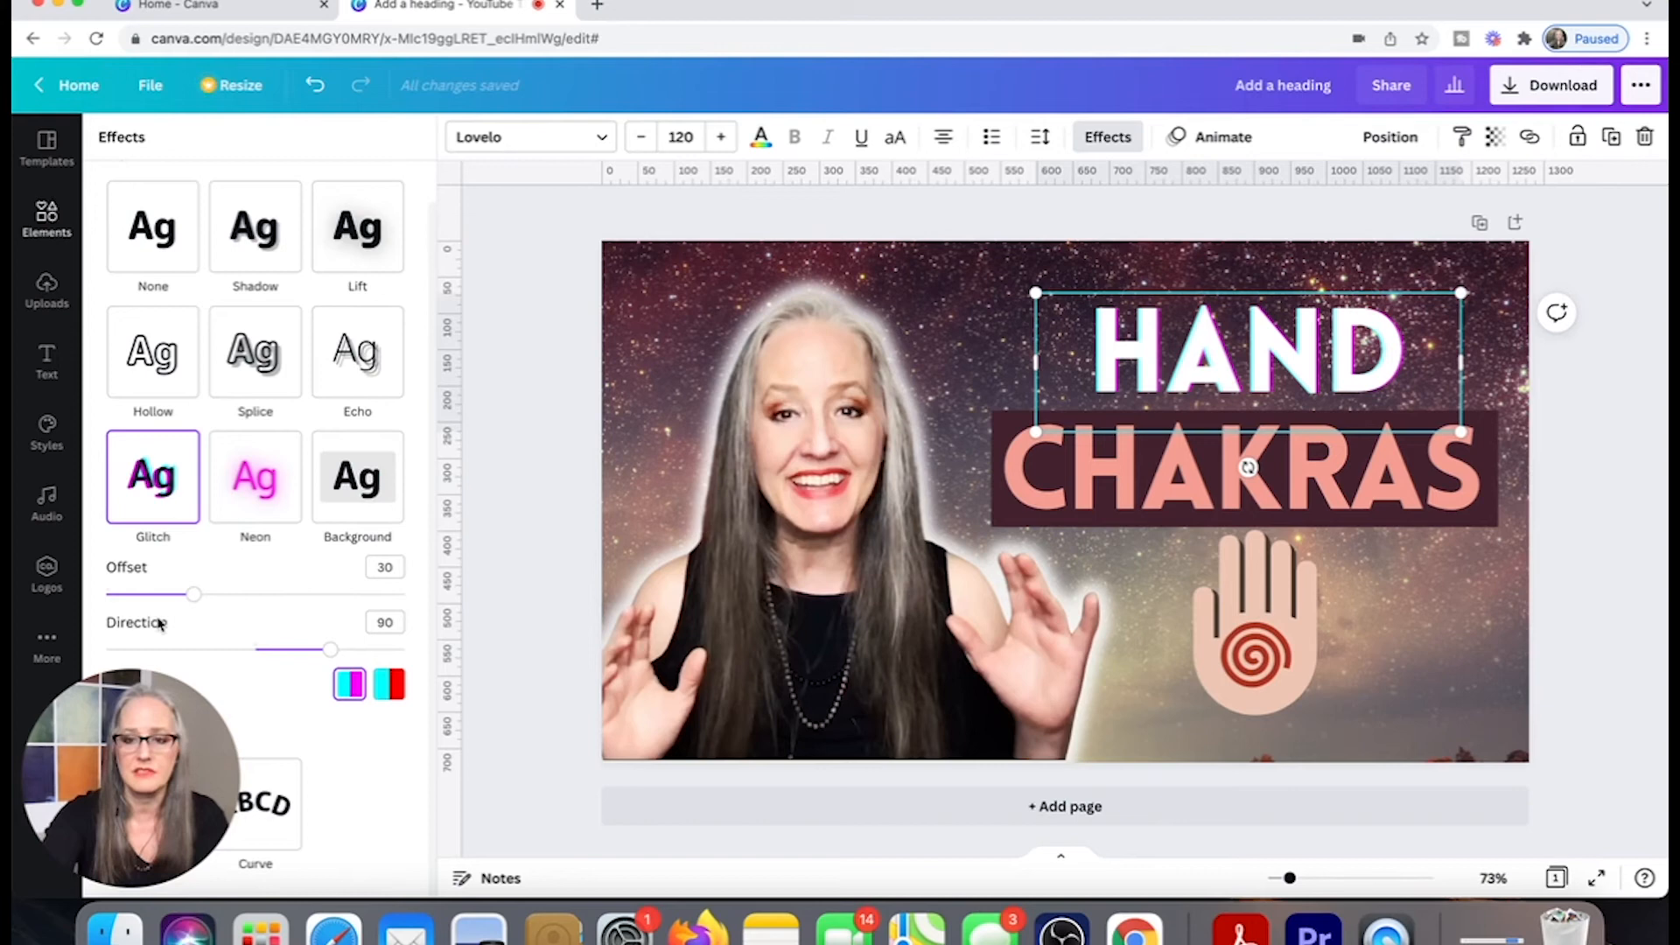
click(391, 686)
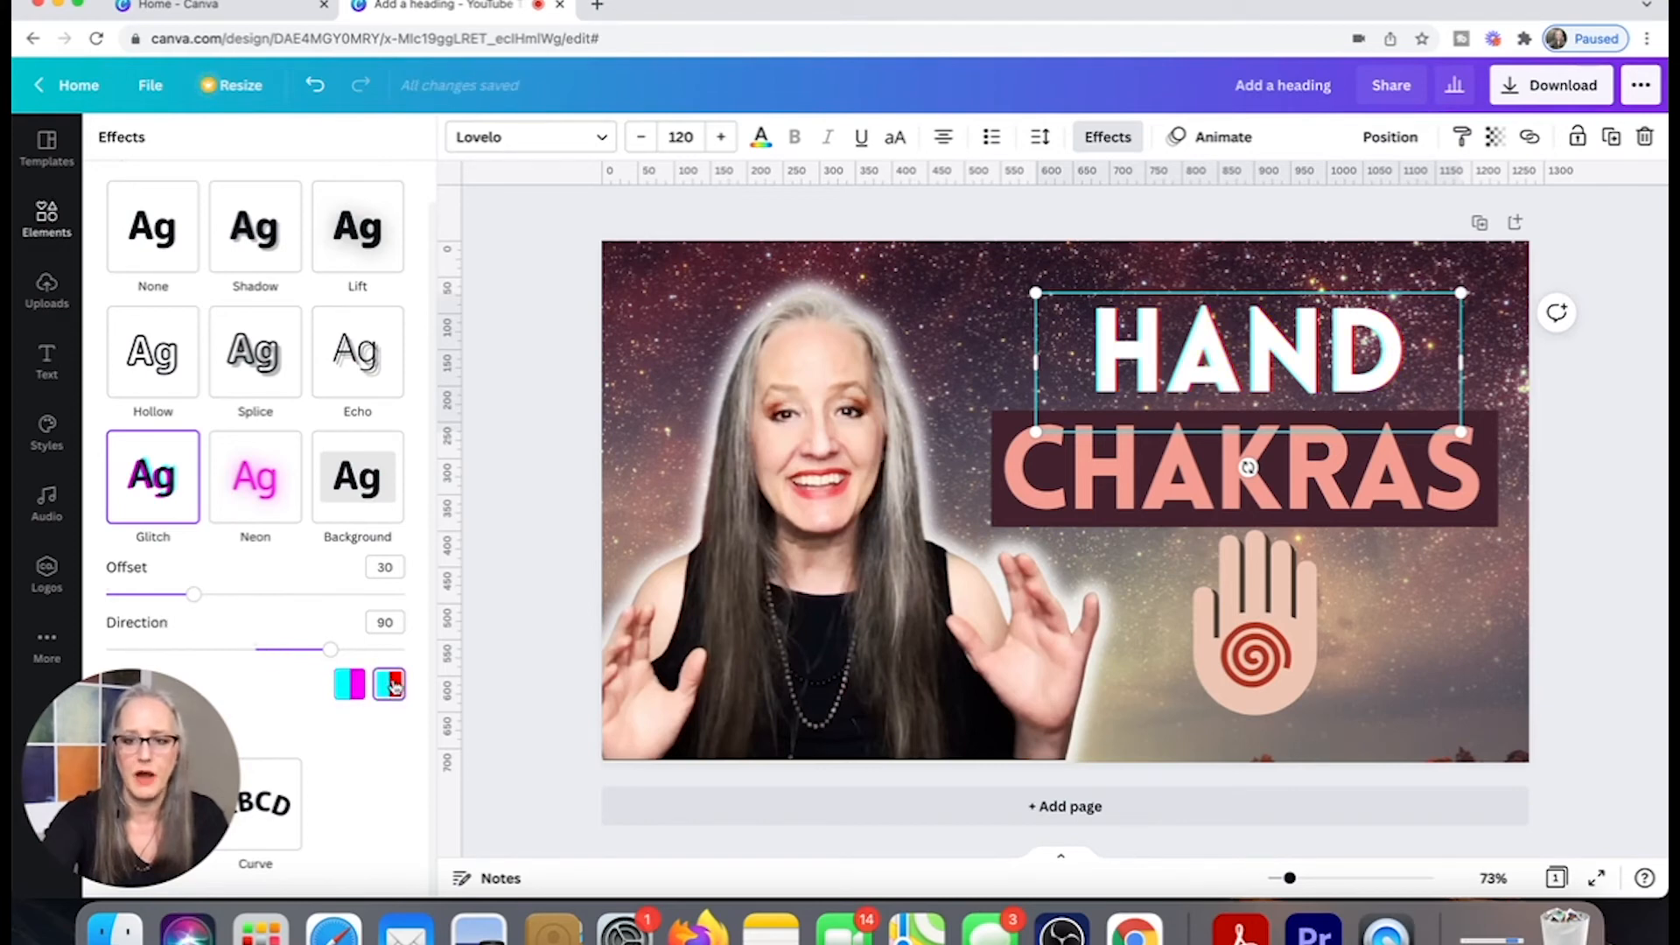
click(590, 213)
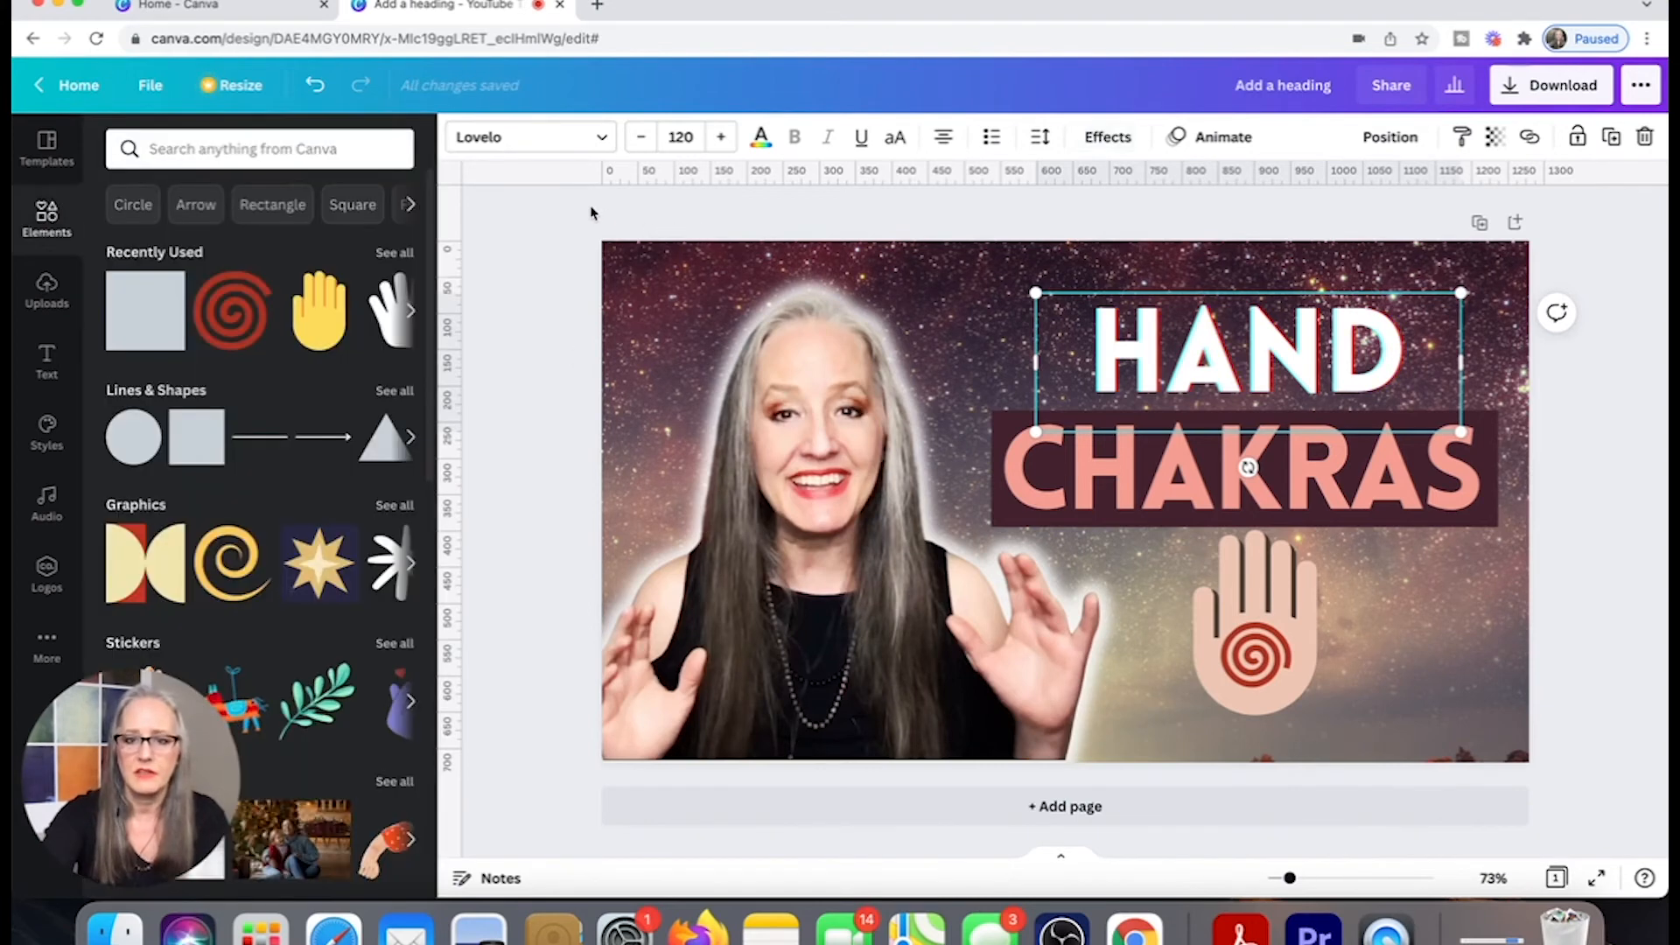
Give the CHAKRAS text the Glitch effect in the cyan-and-red colour pair.
click(1103, 499)
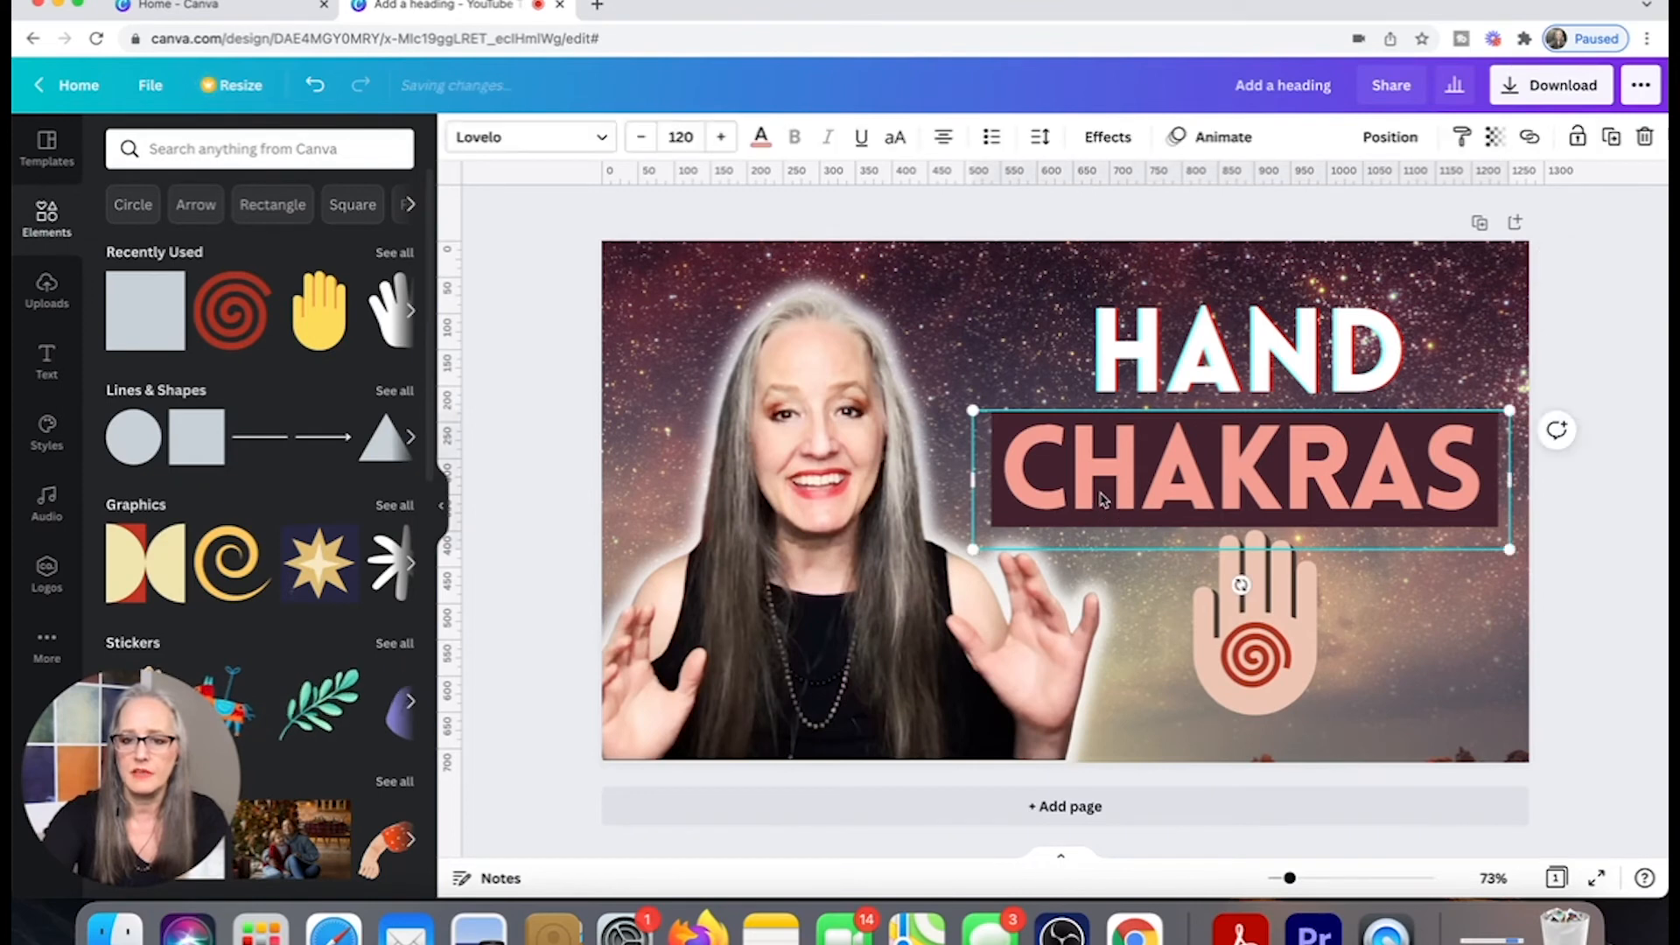
click(1108, 136)
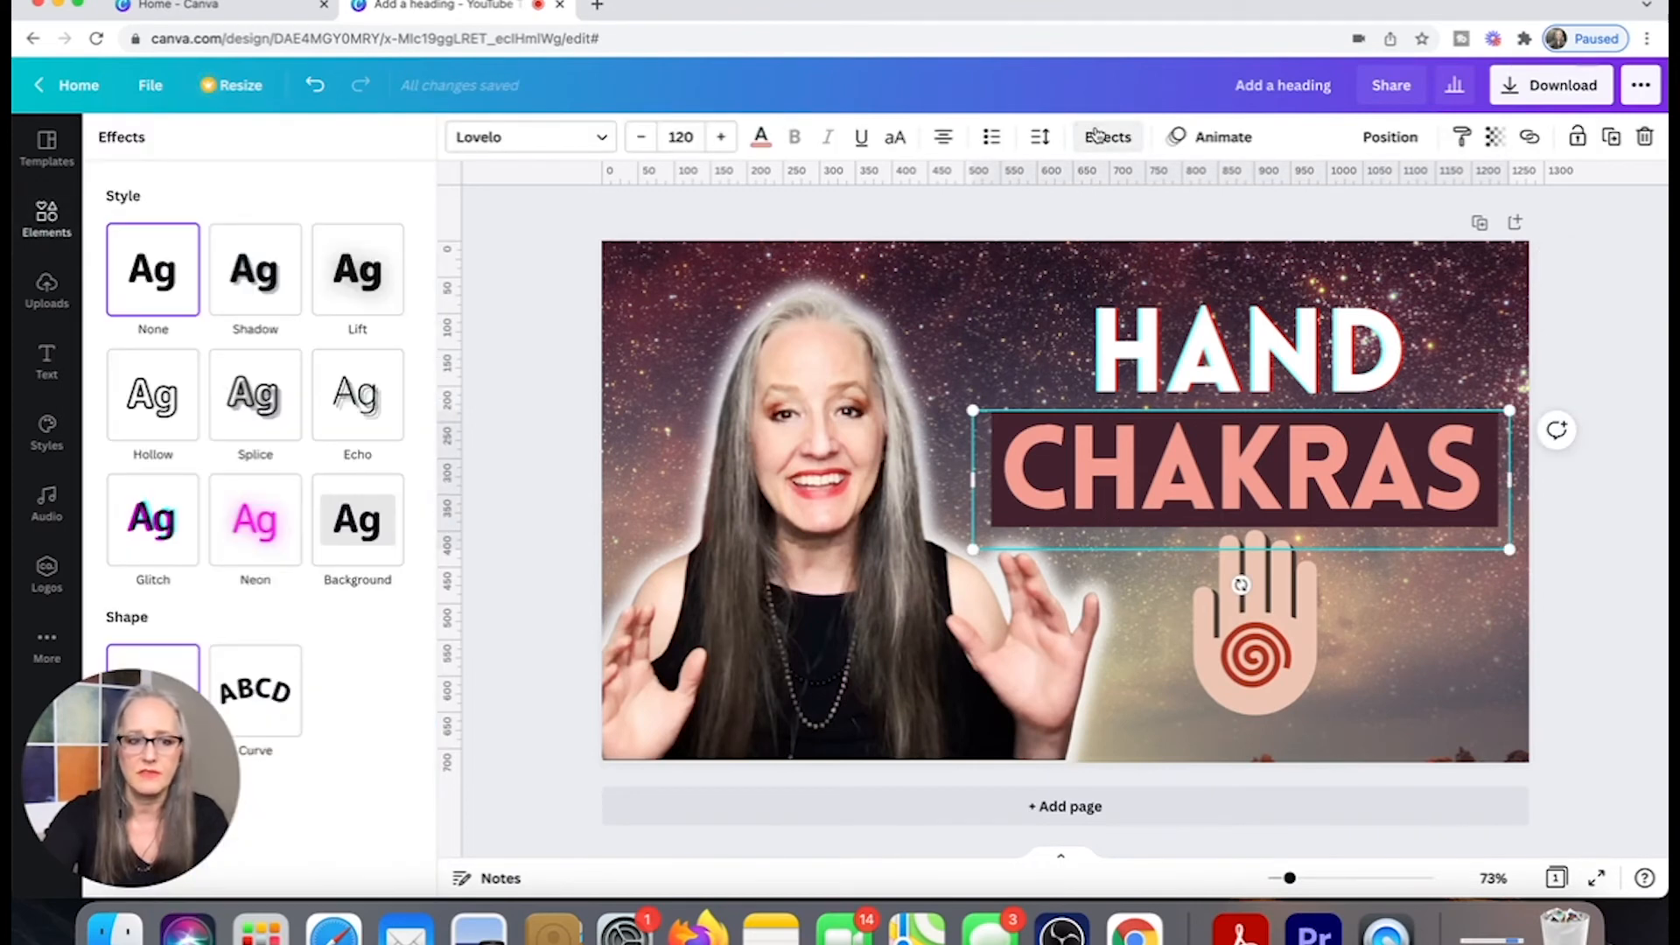
click(156, 523)
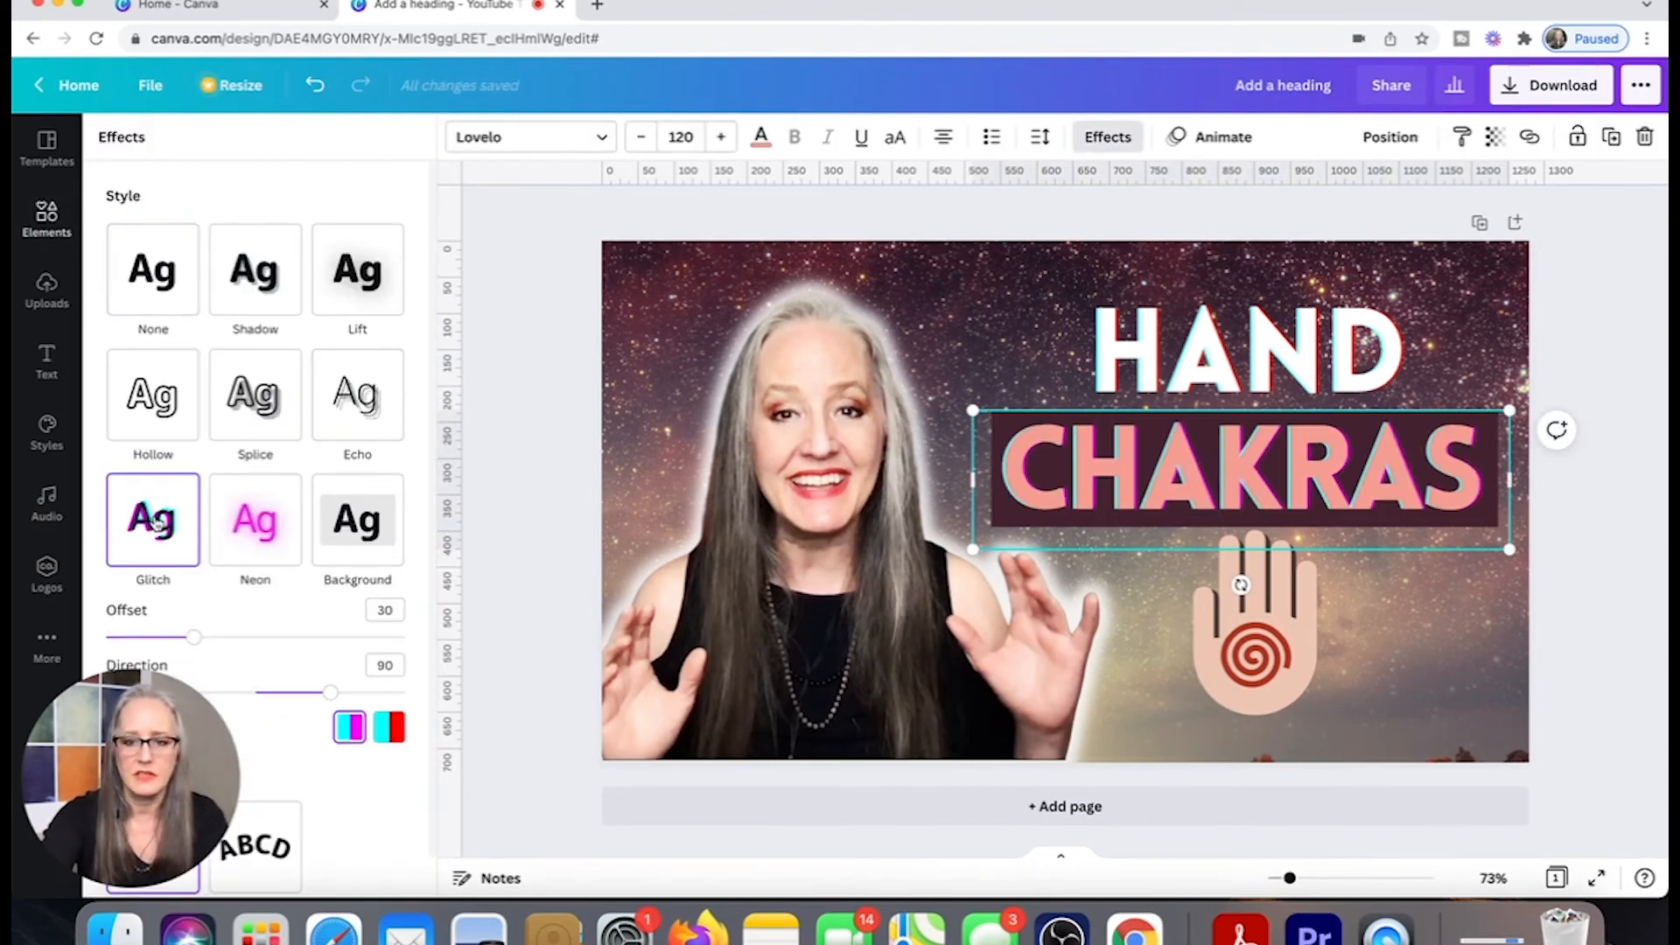
click(391, 728)
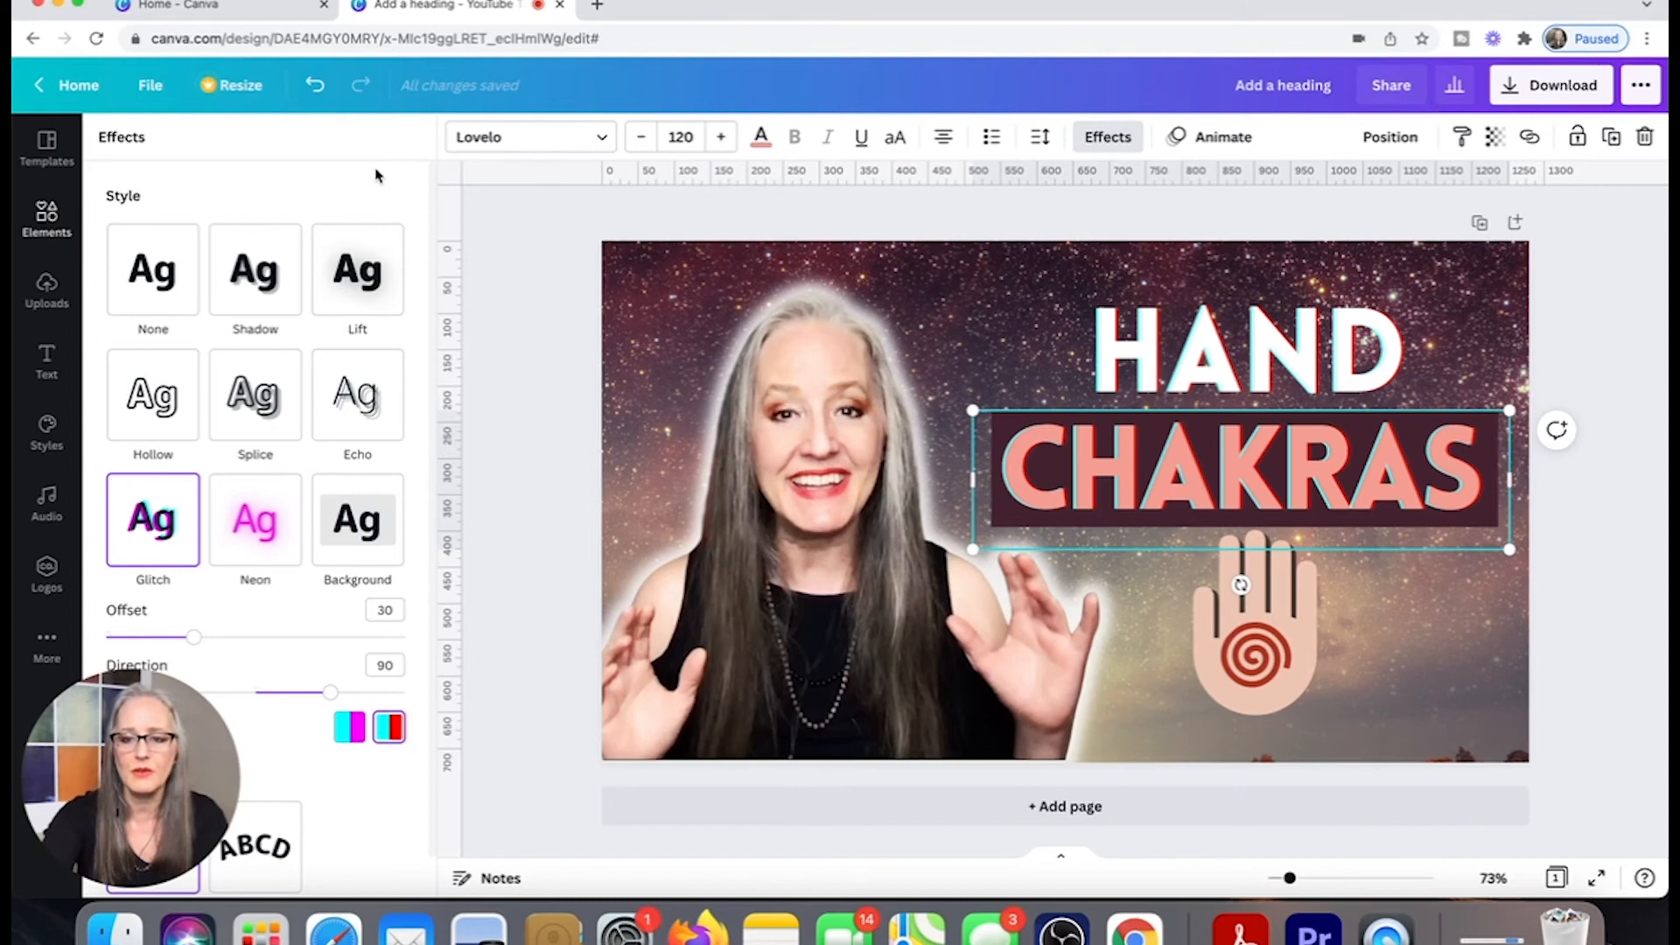
click(1642, 303)
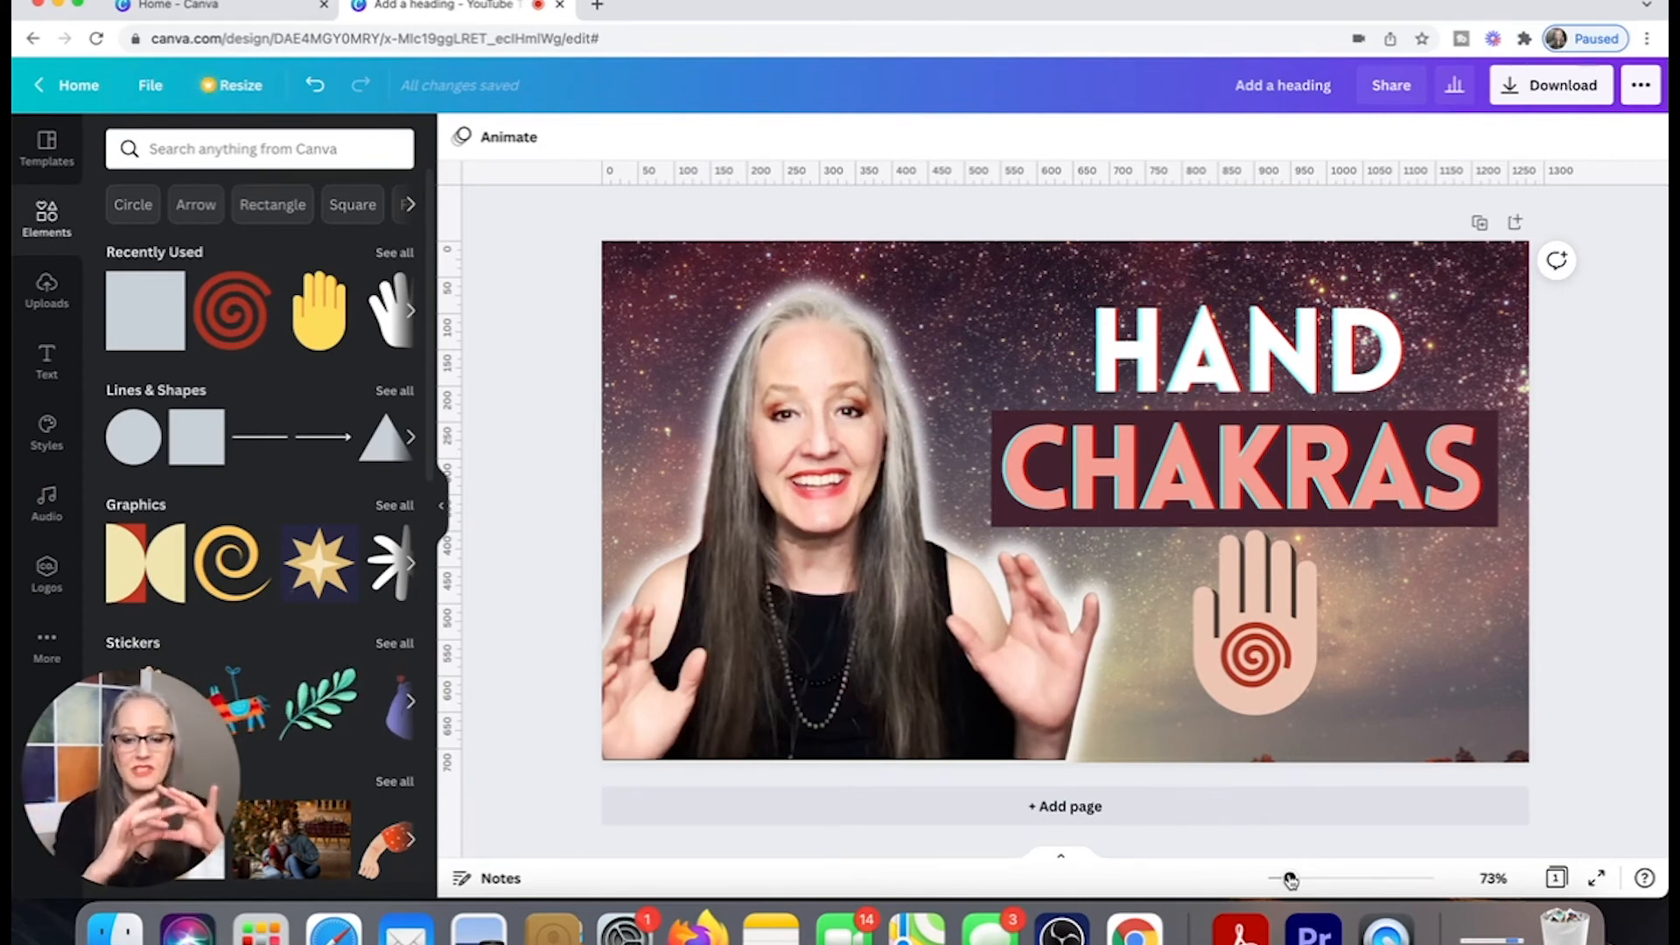
Move the hand graphic slightly down, away from the plum rectangle, and shift the red spiral down slightly as well.
drag(1290, 878, 1276, 881)
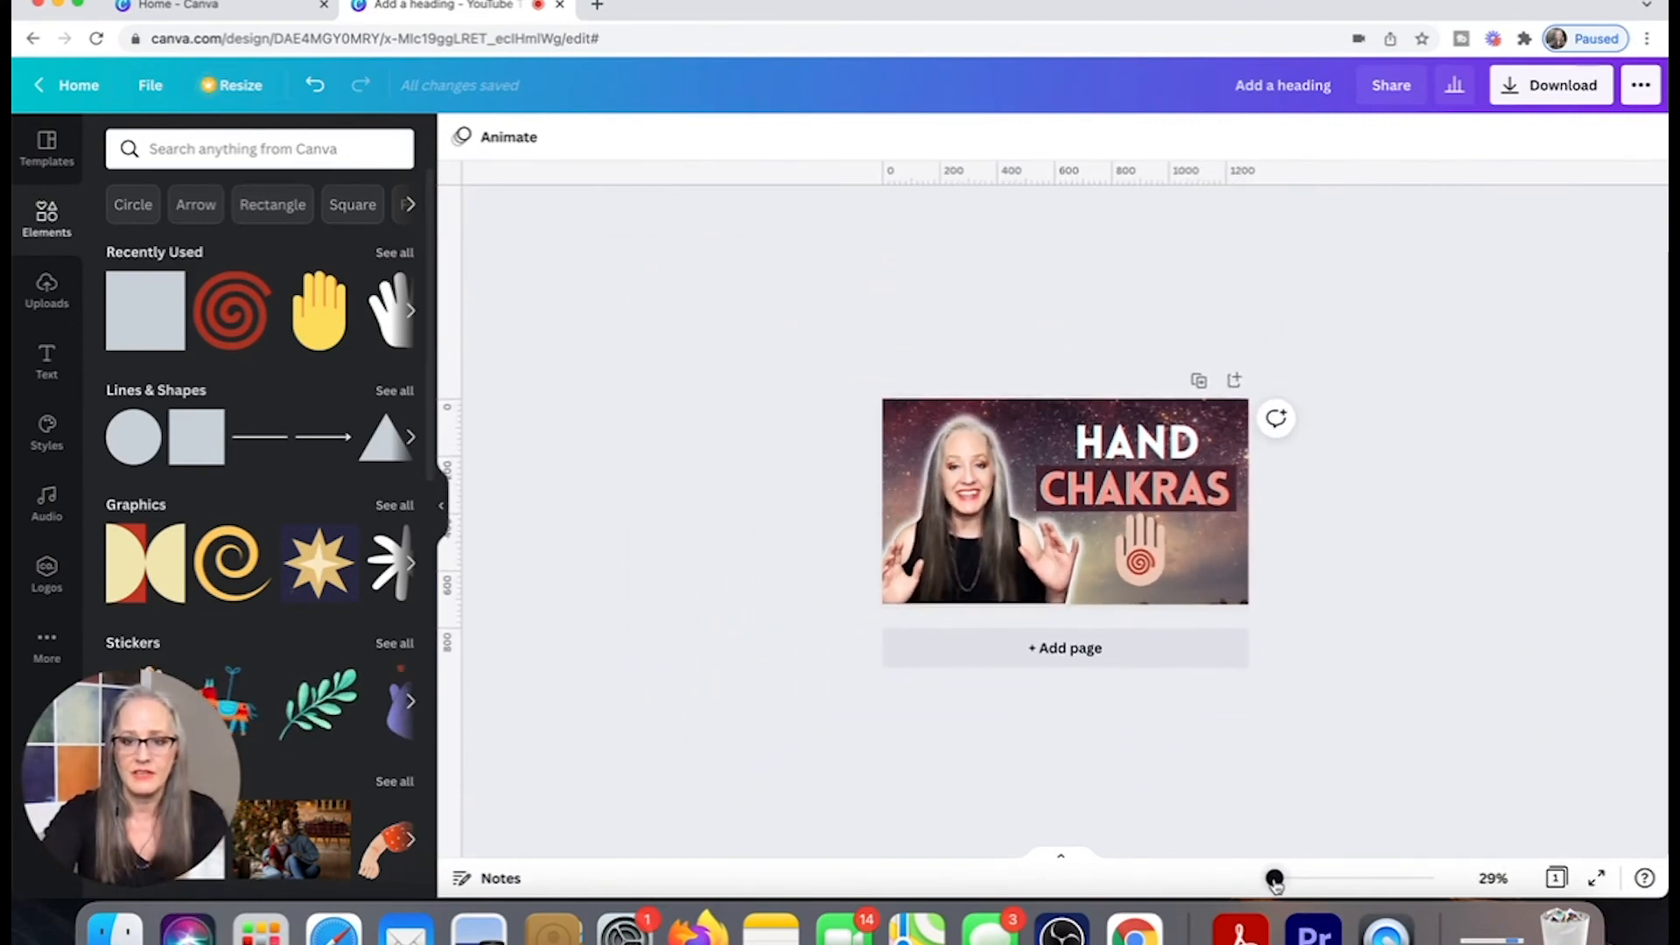
click(1142, 542)
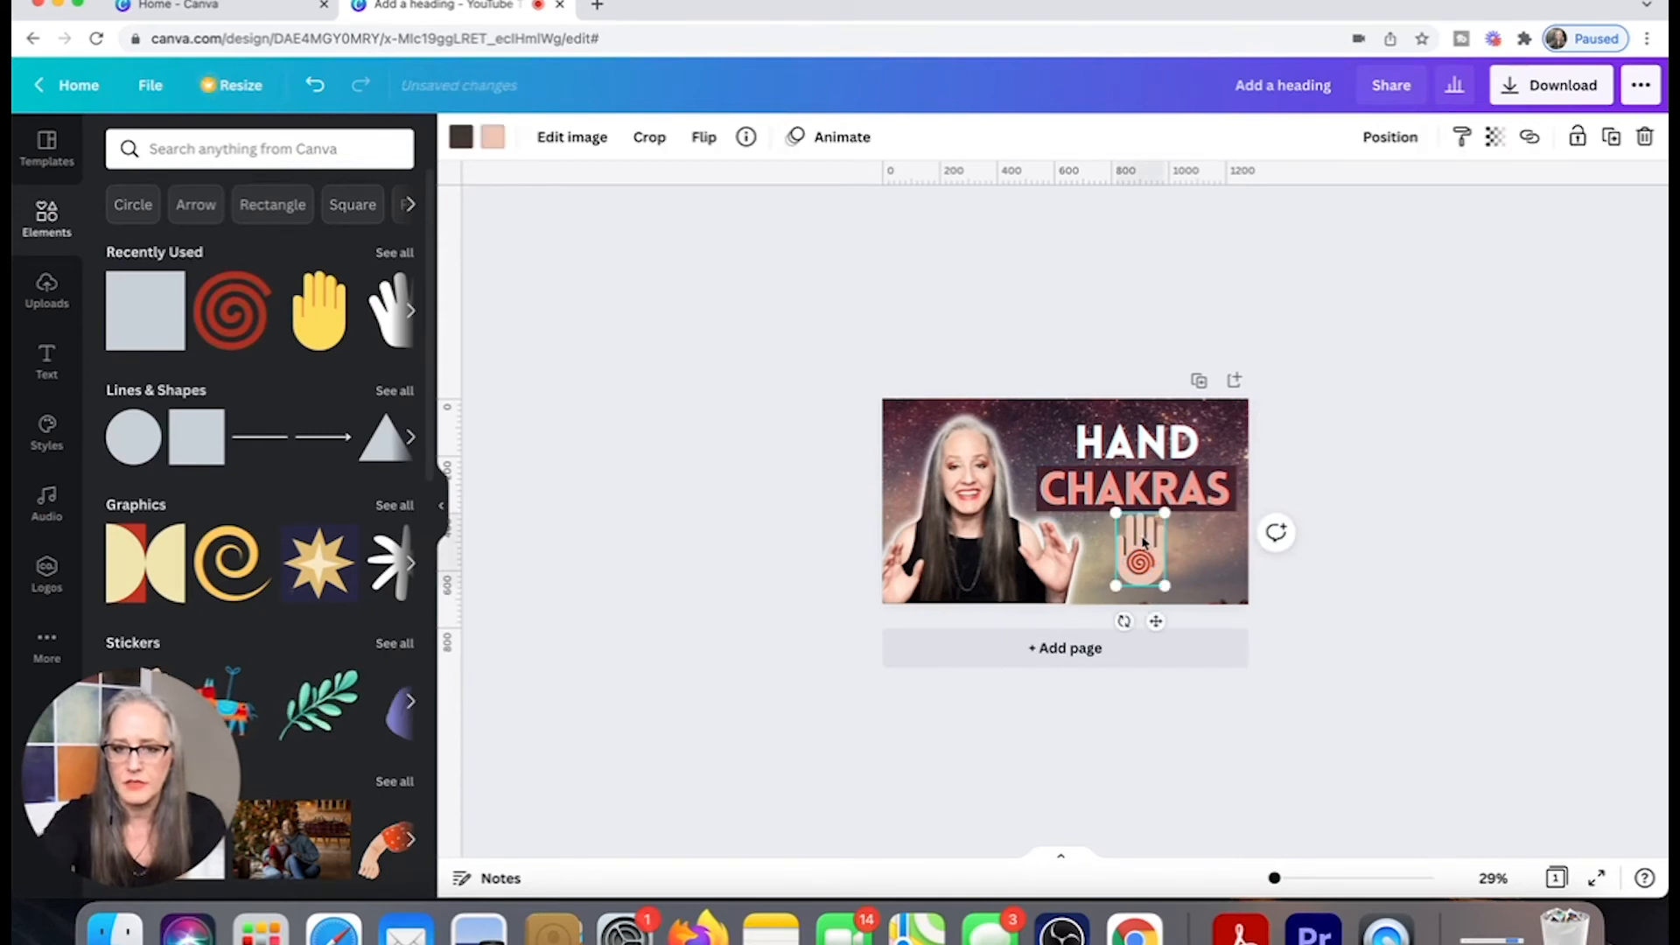
drag(1142, 543, 1142, 548)
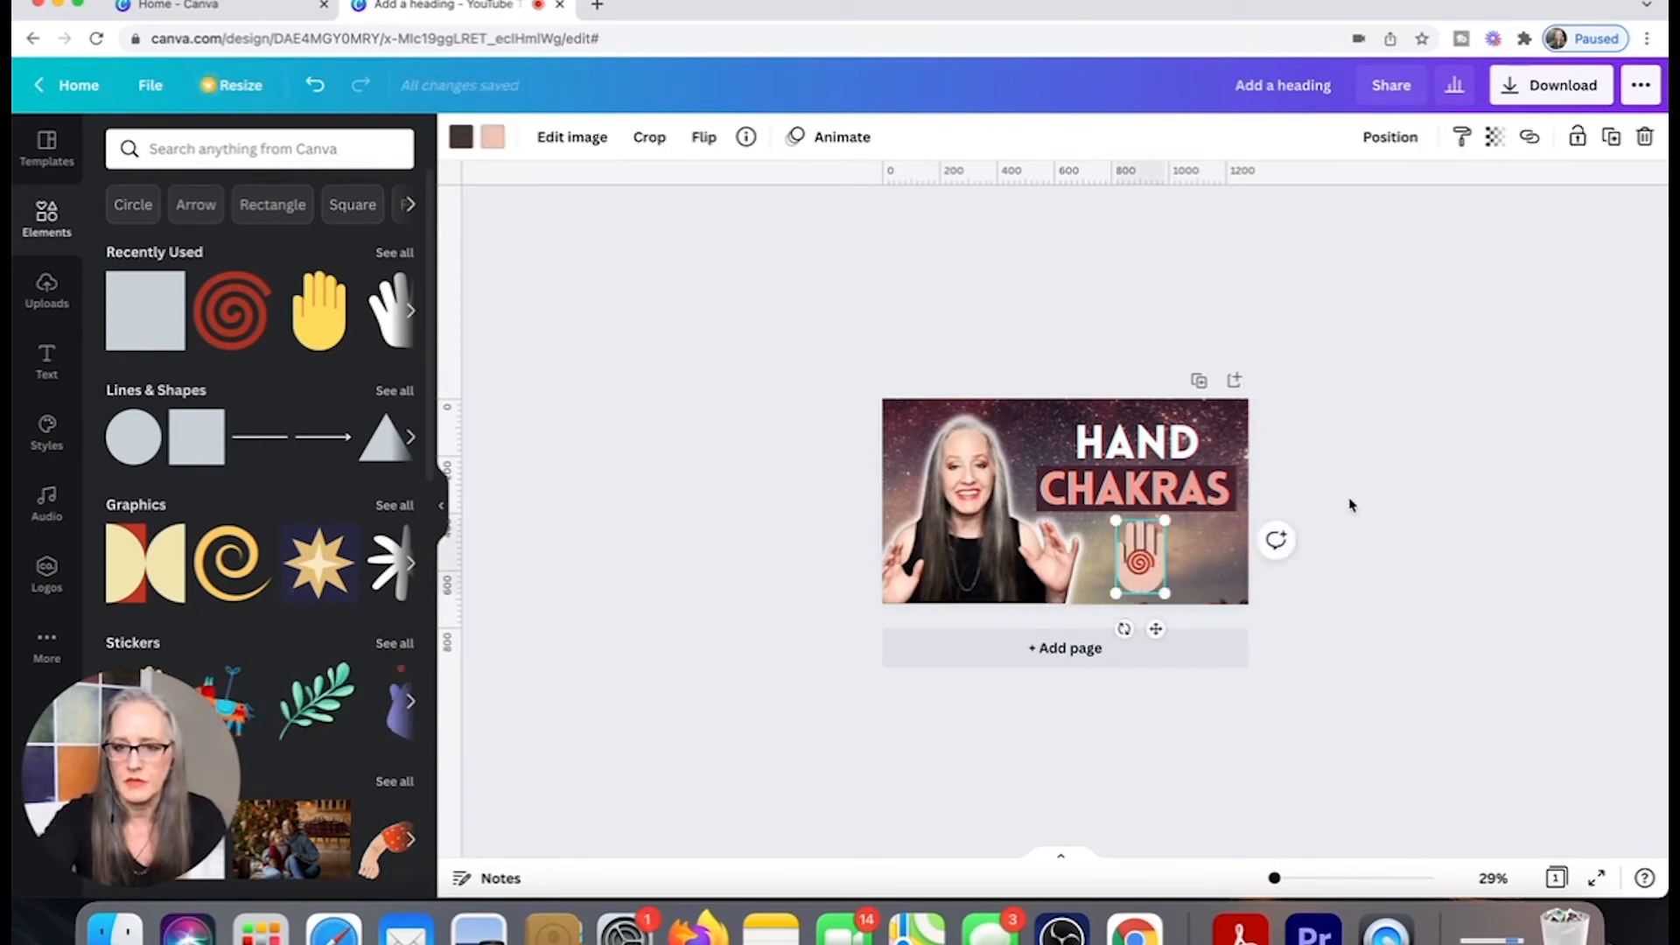
click(1380, 498)
click(1141, 567)
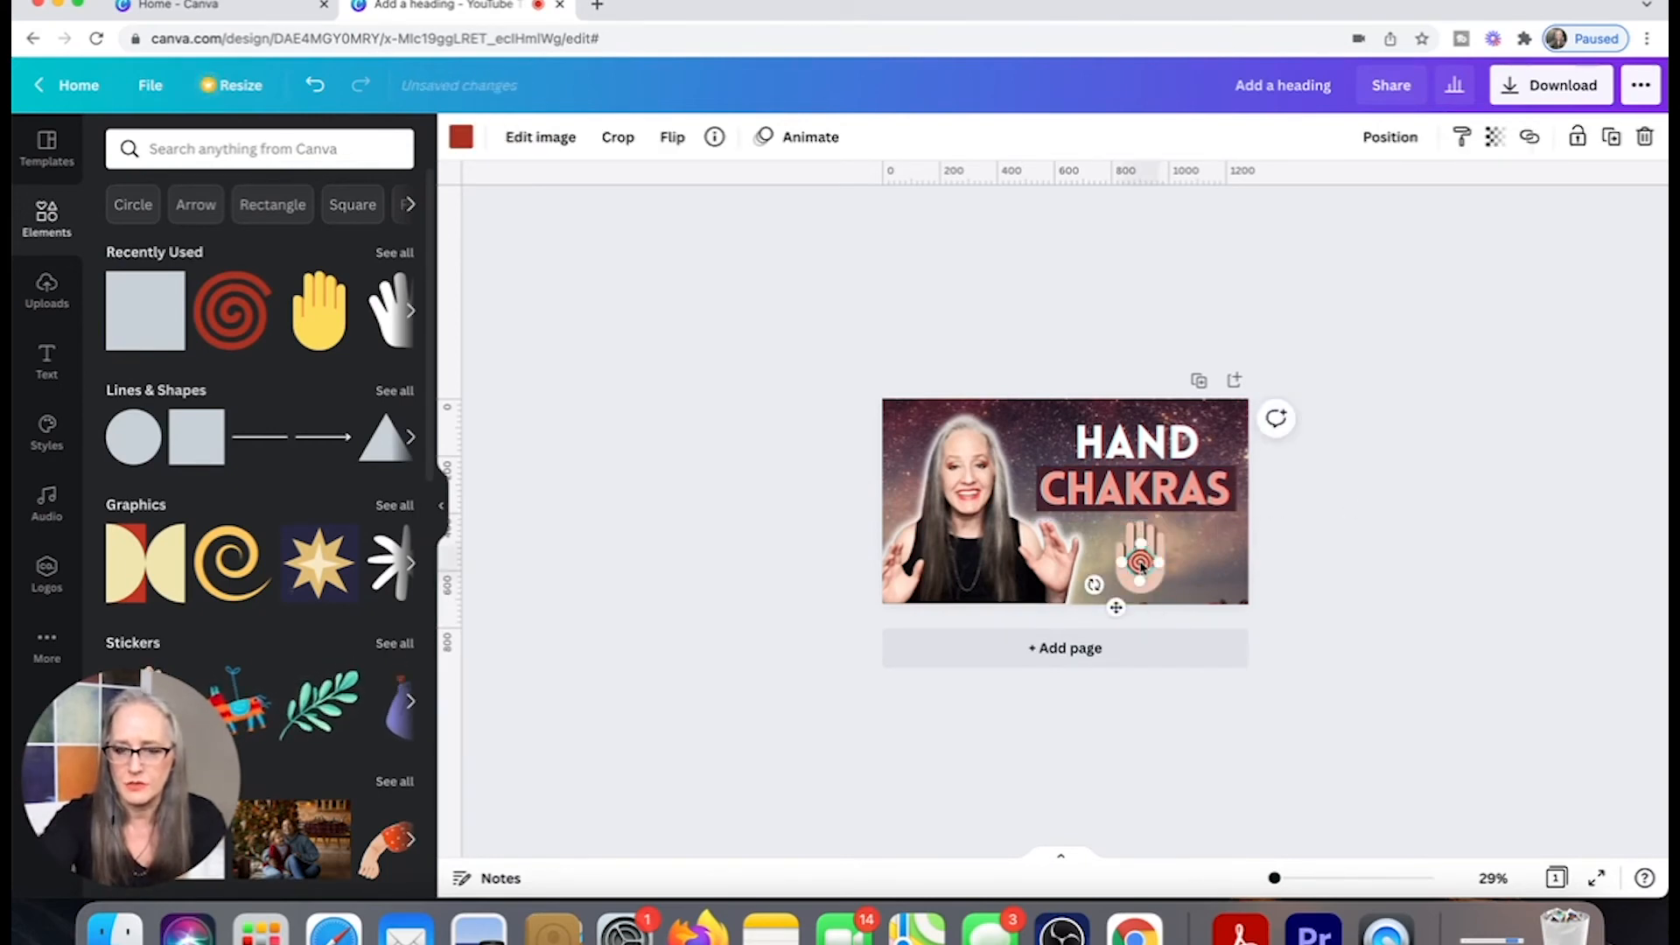
drag(1140, 567, 1141, 569)
click(1463, 470)
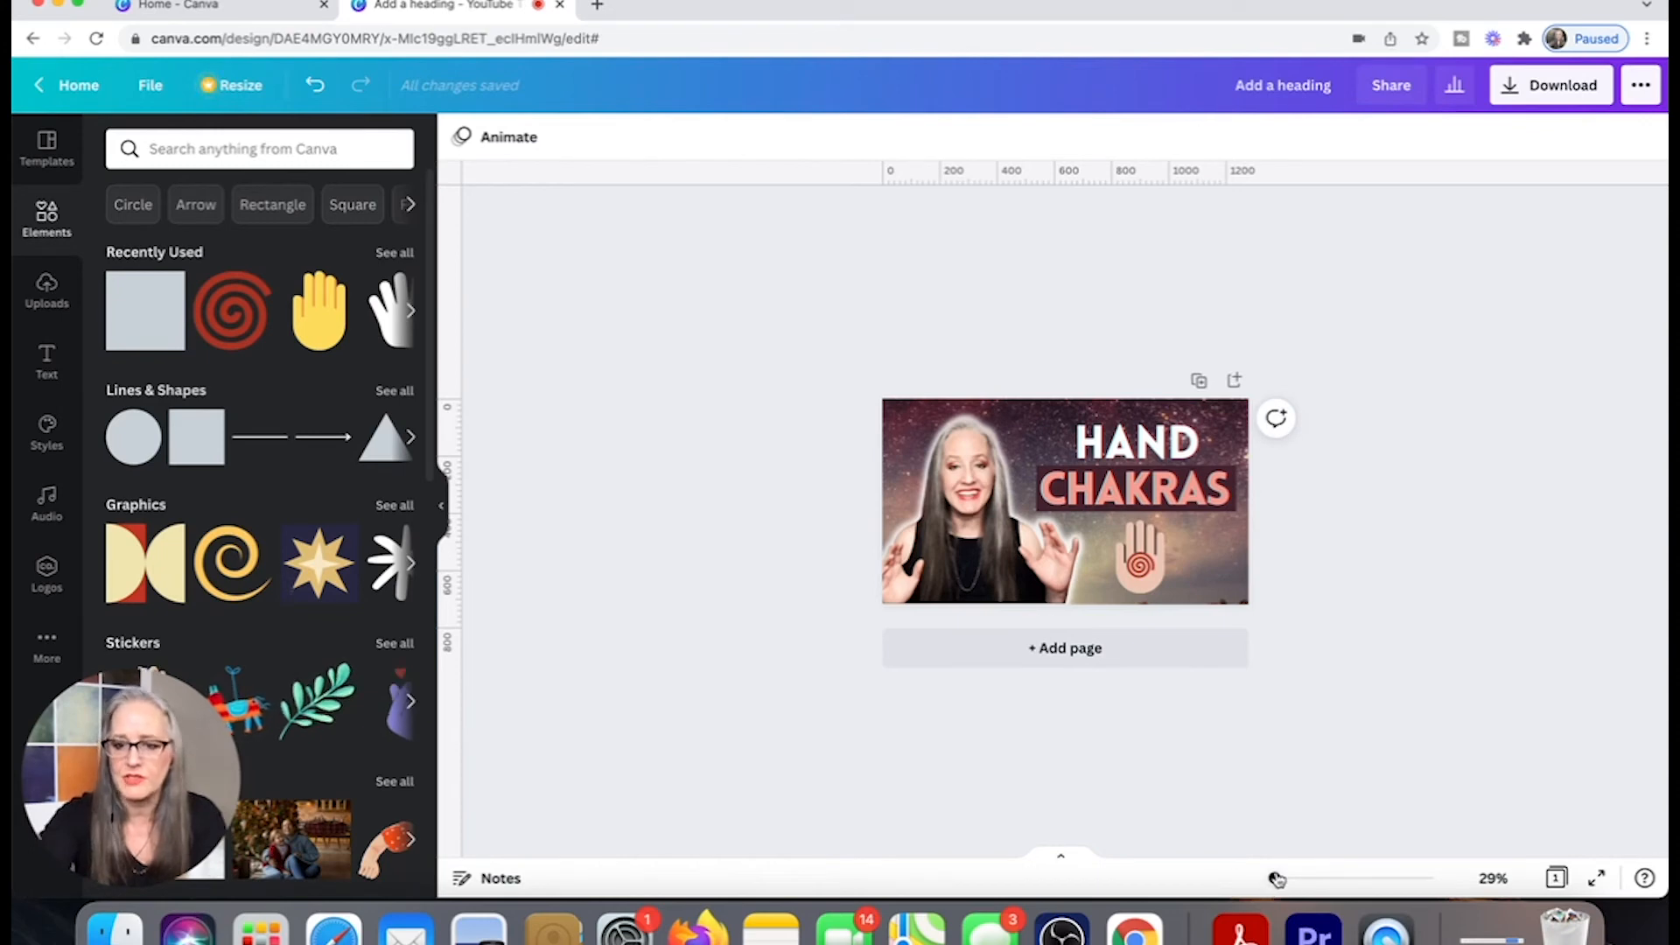
Move the red spiral further down the palm, keeping it horizontally centred on the hand graphic.
drag(1275, 879, 1287, 879)
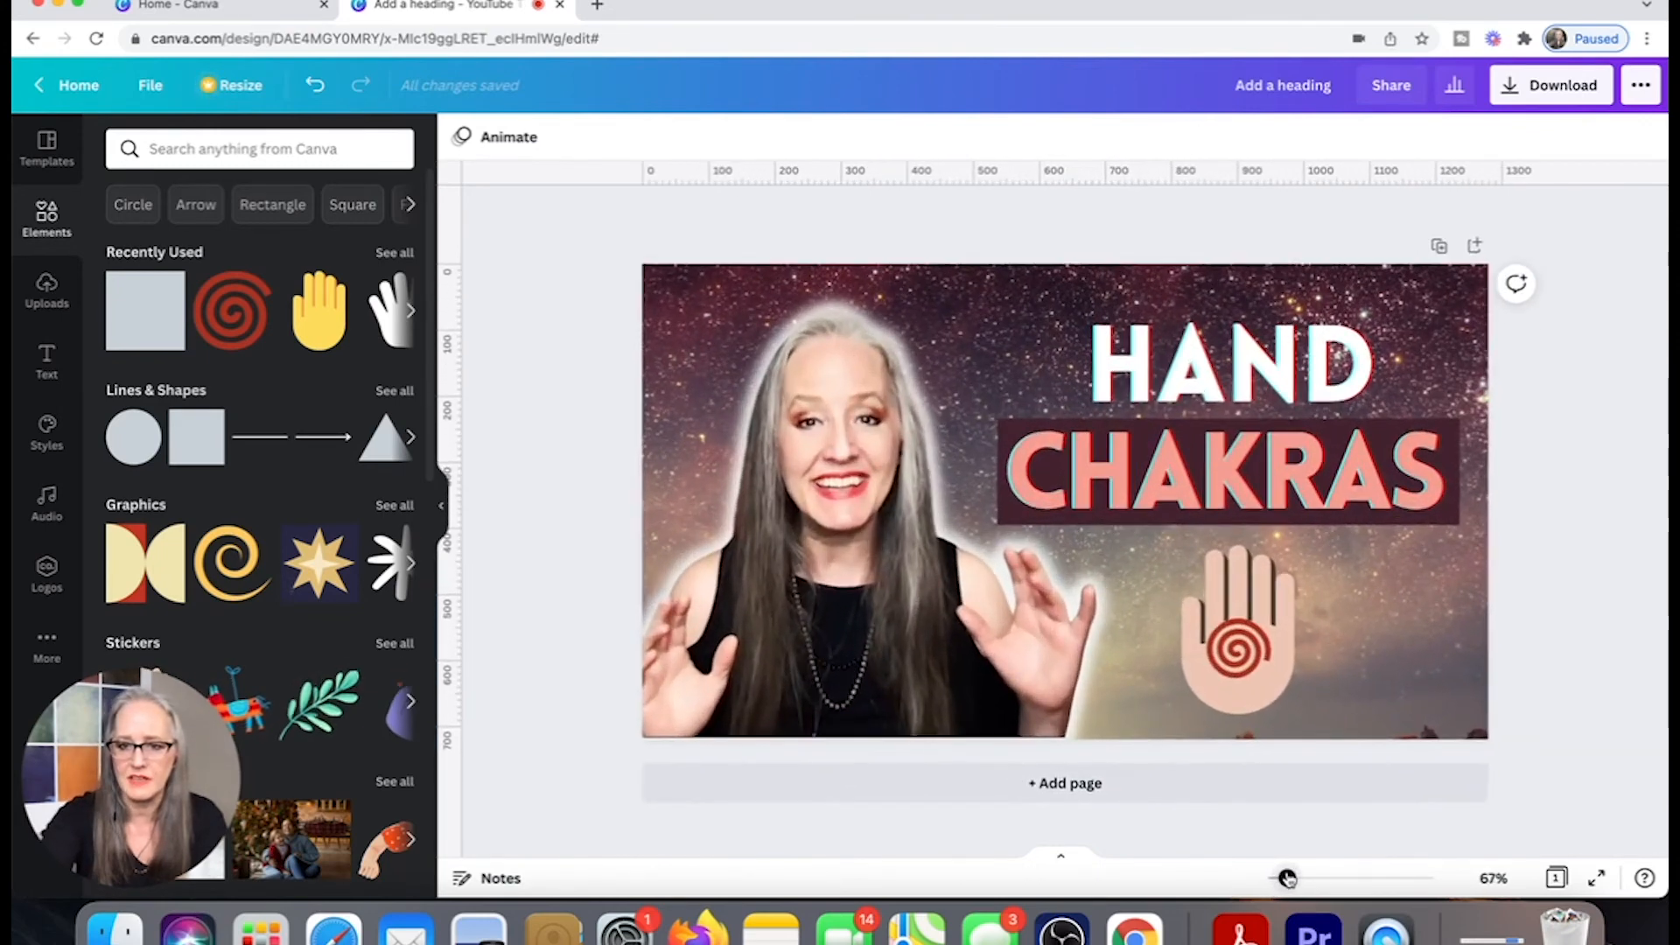
click(1261, 587)
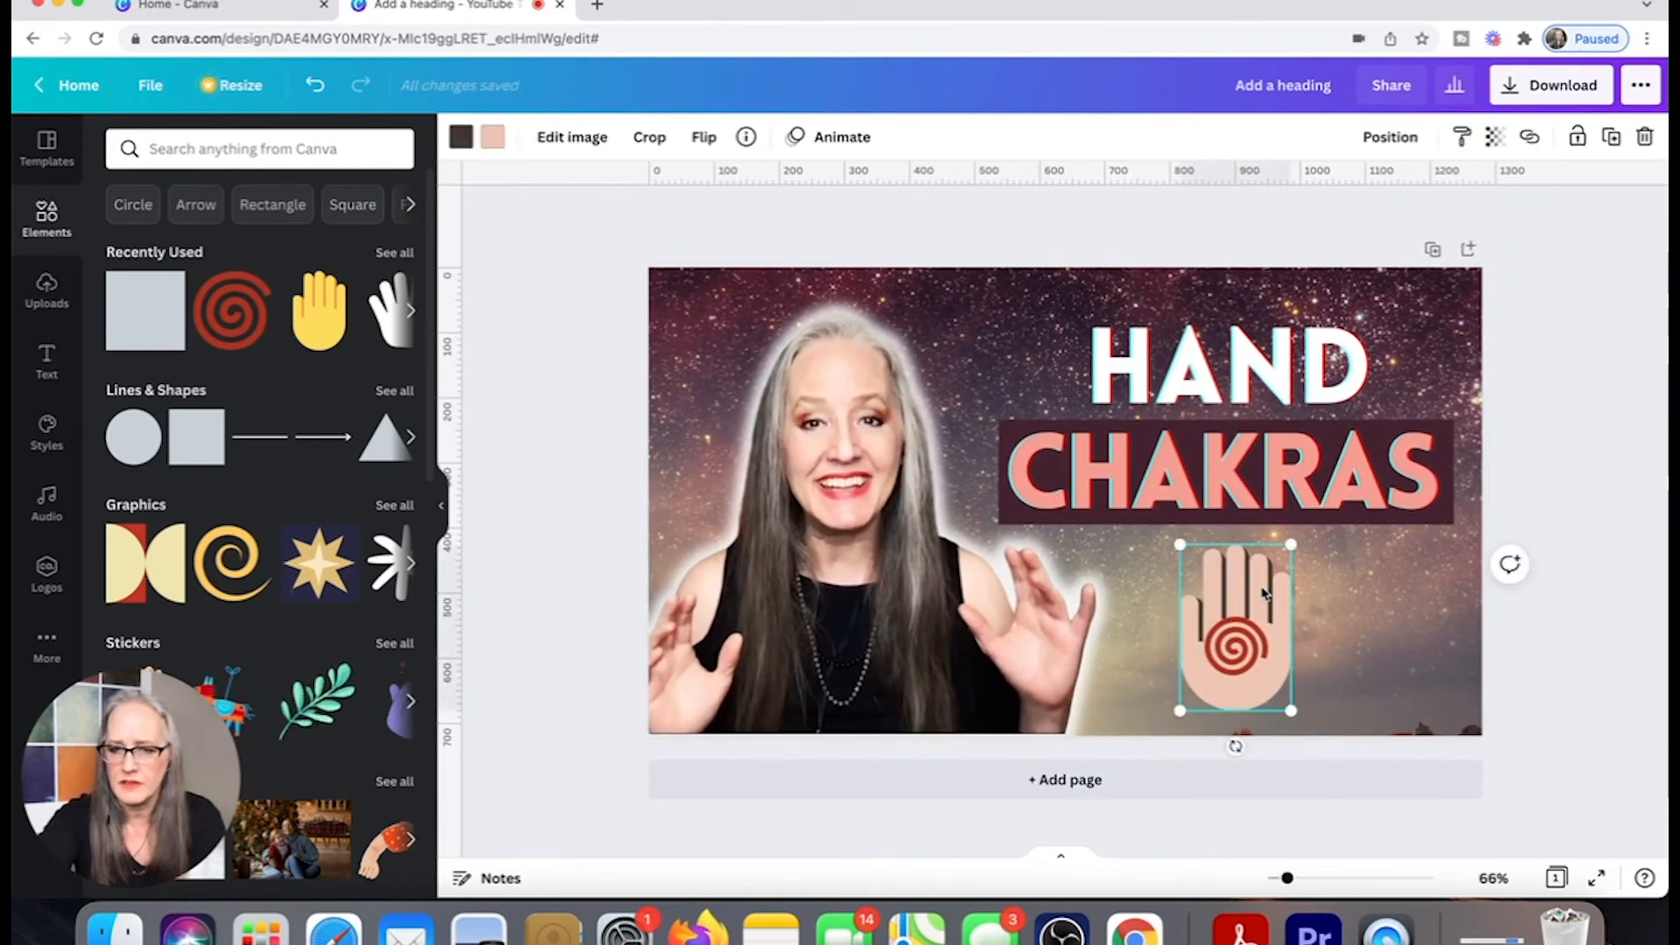
drag(1260, 587, 1266, 591)
click(1592, 576)
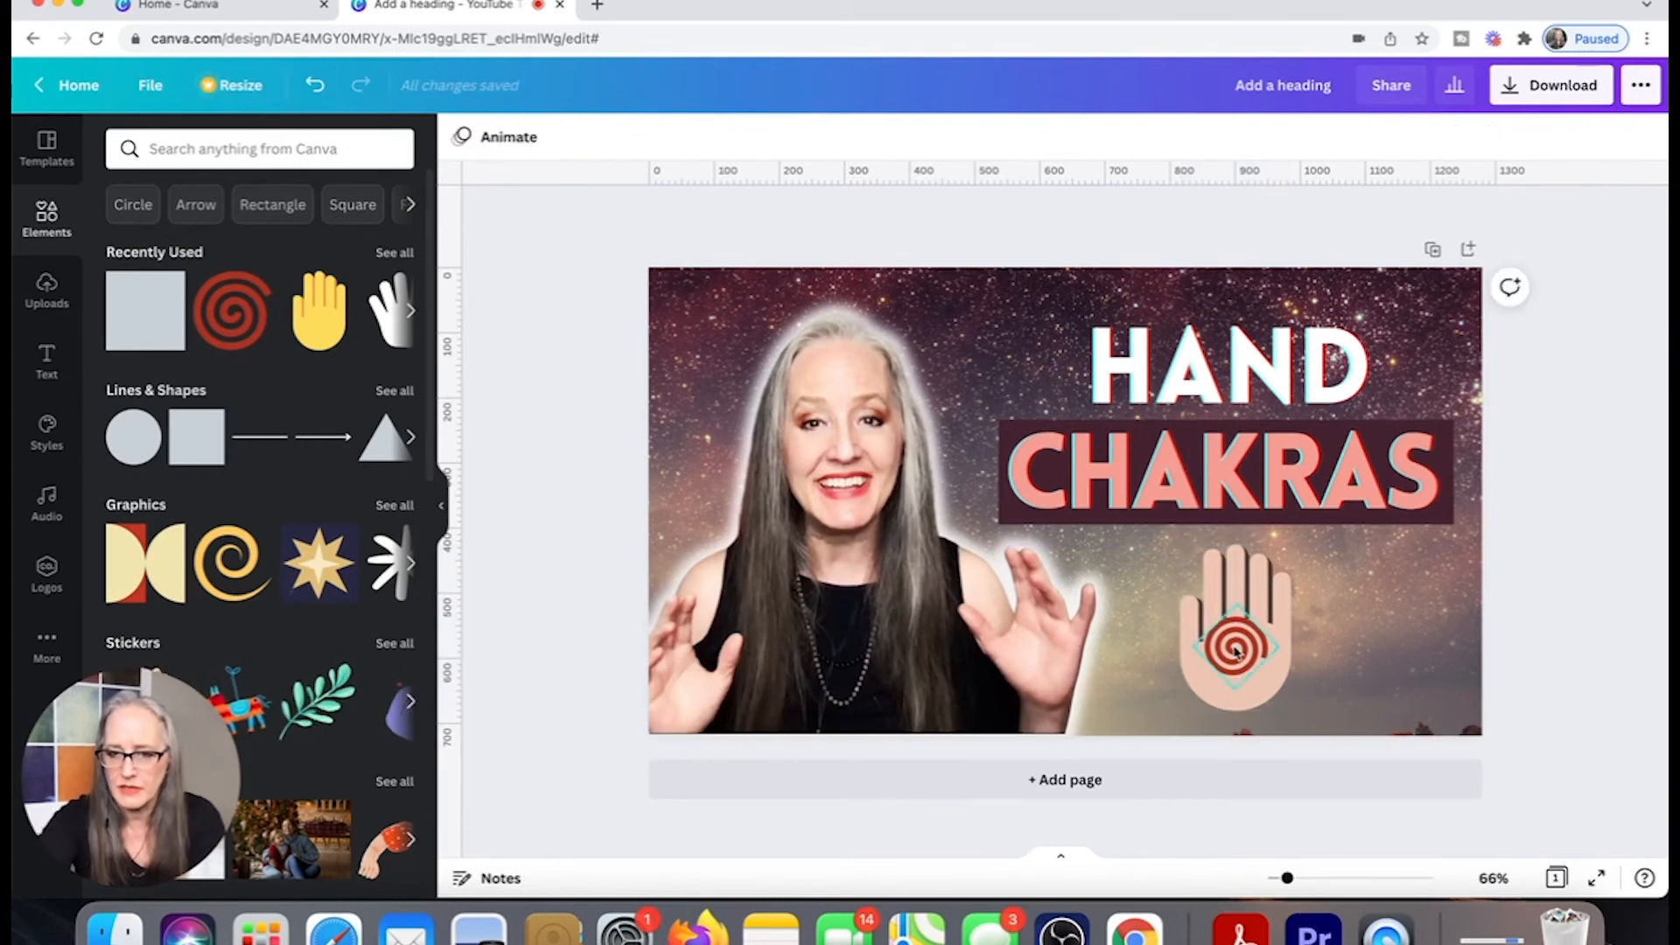
drag(1235, 650, 1236, 661)
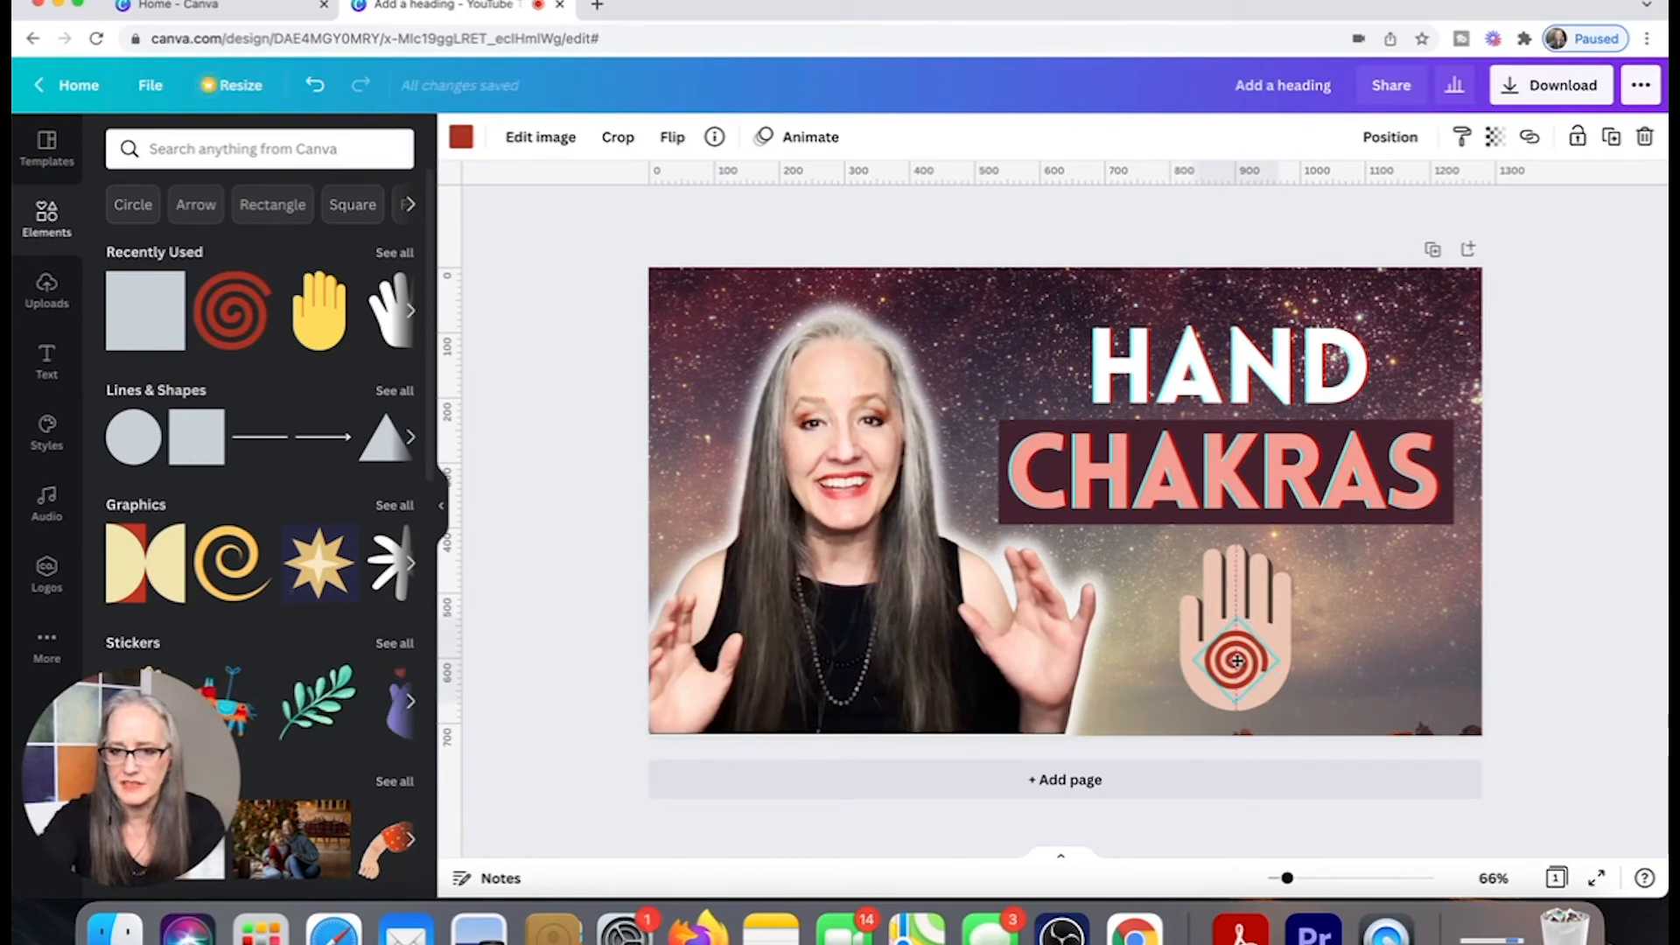
click(1604, 500)
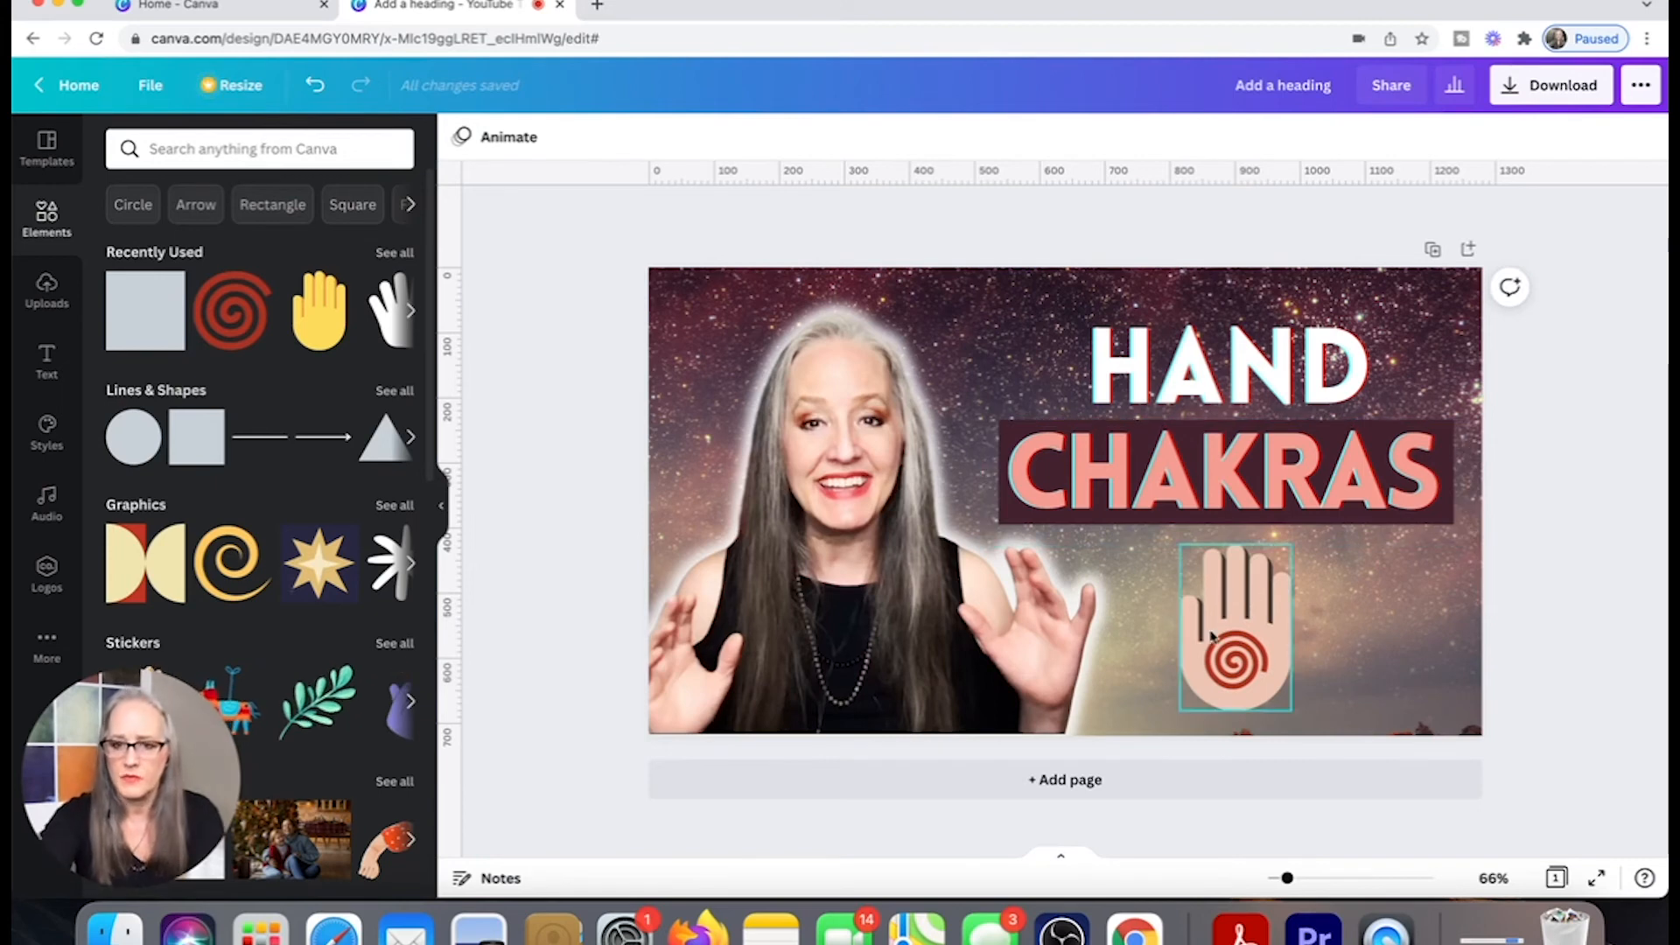
click(1235, 664)
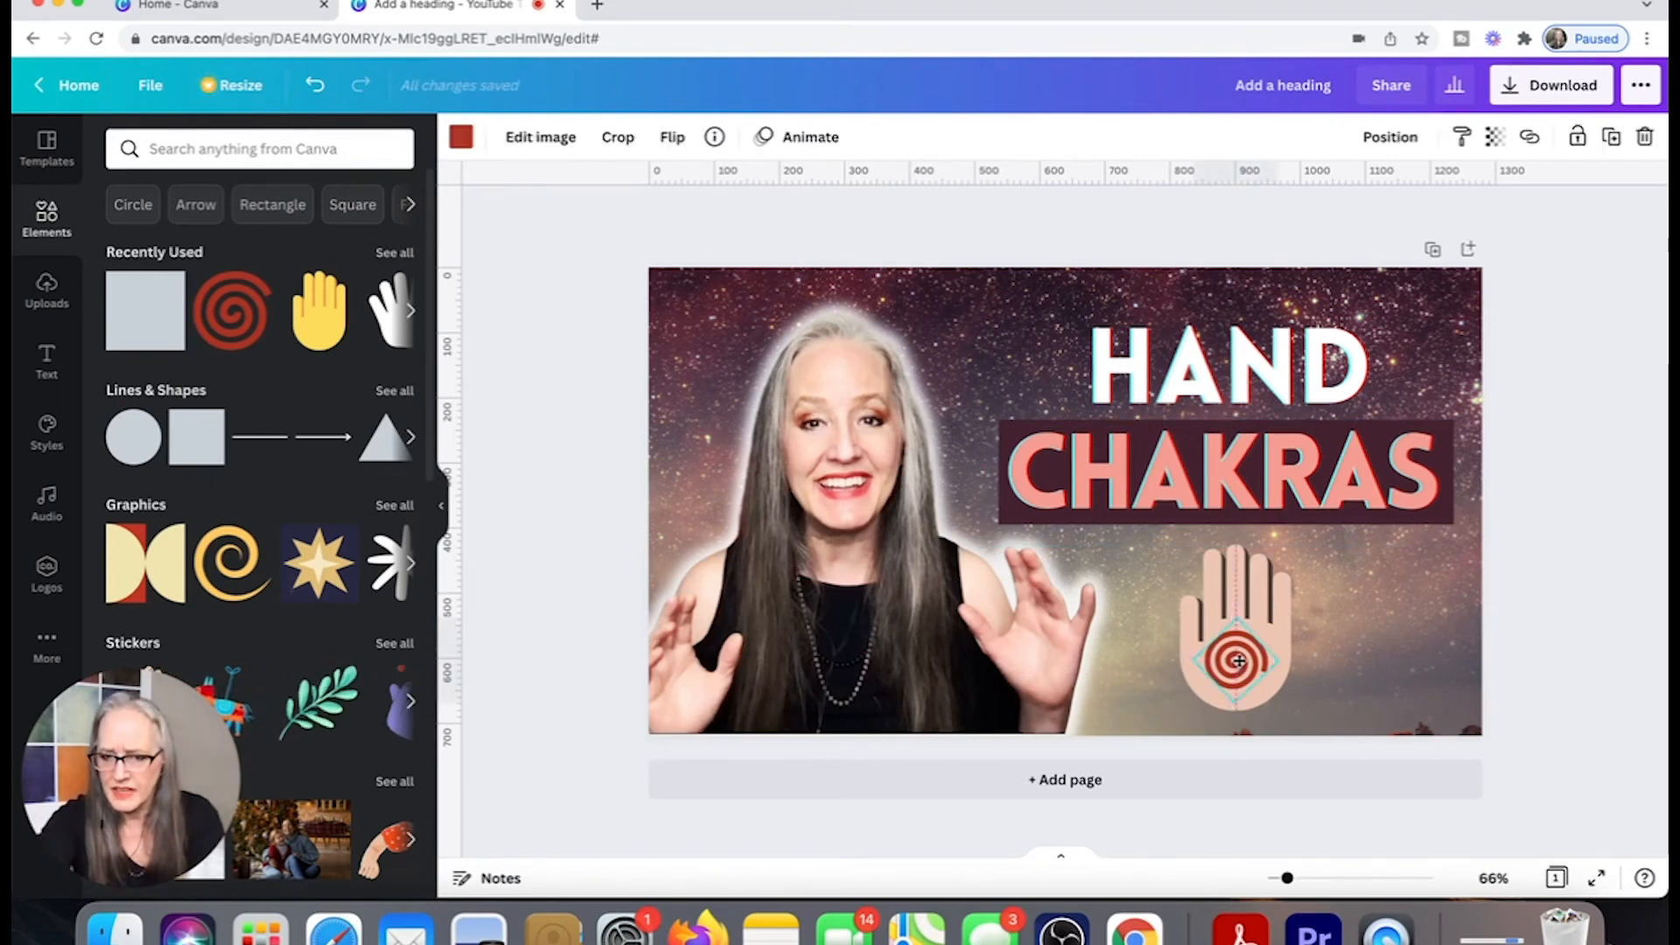
Check the whole thumbnail at 40% zoom and examine the image effects available for the hand graphic.
click(1560, 585)
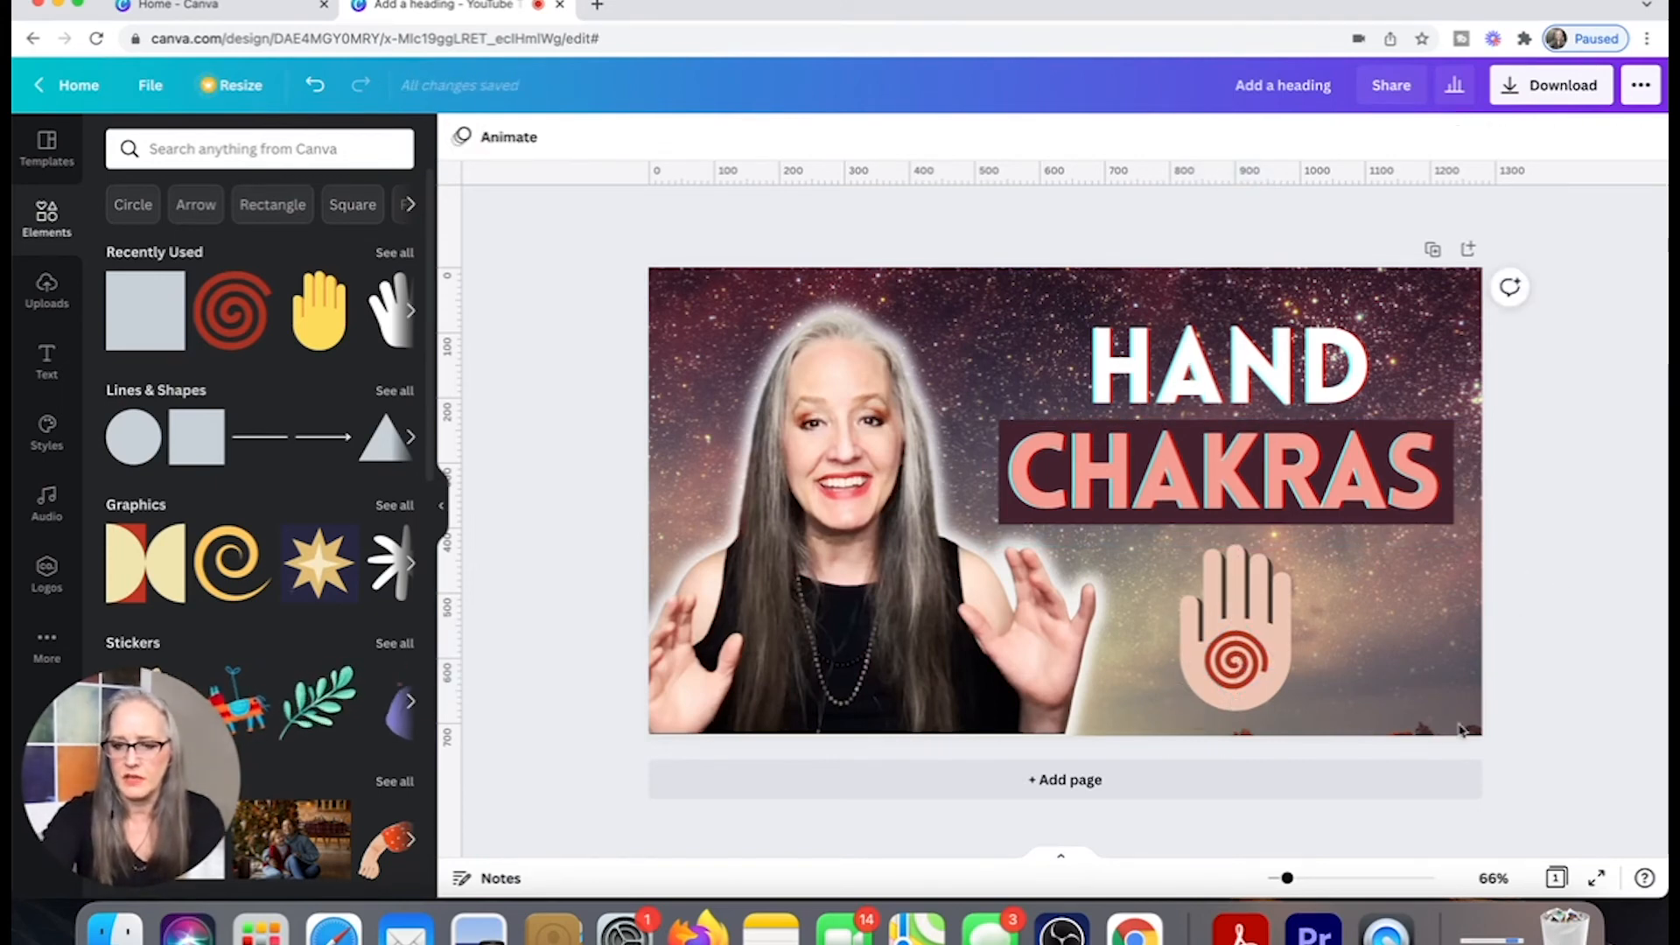
drag(1288, 880, 1280, 880)
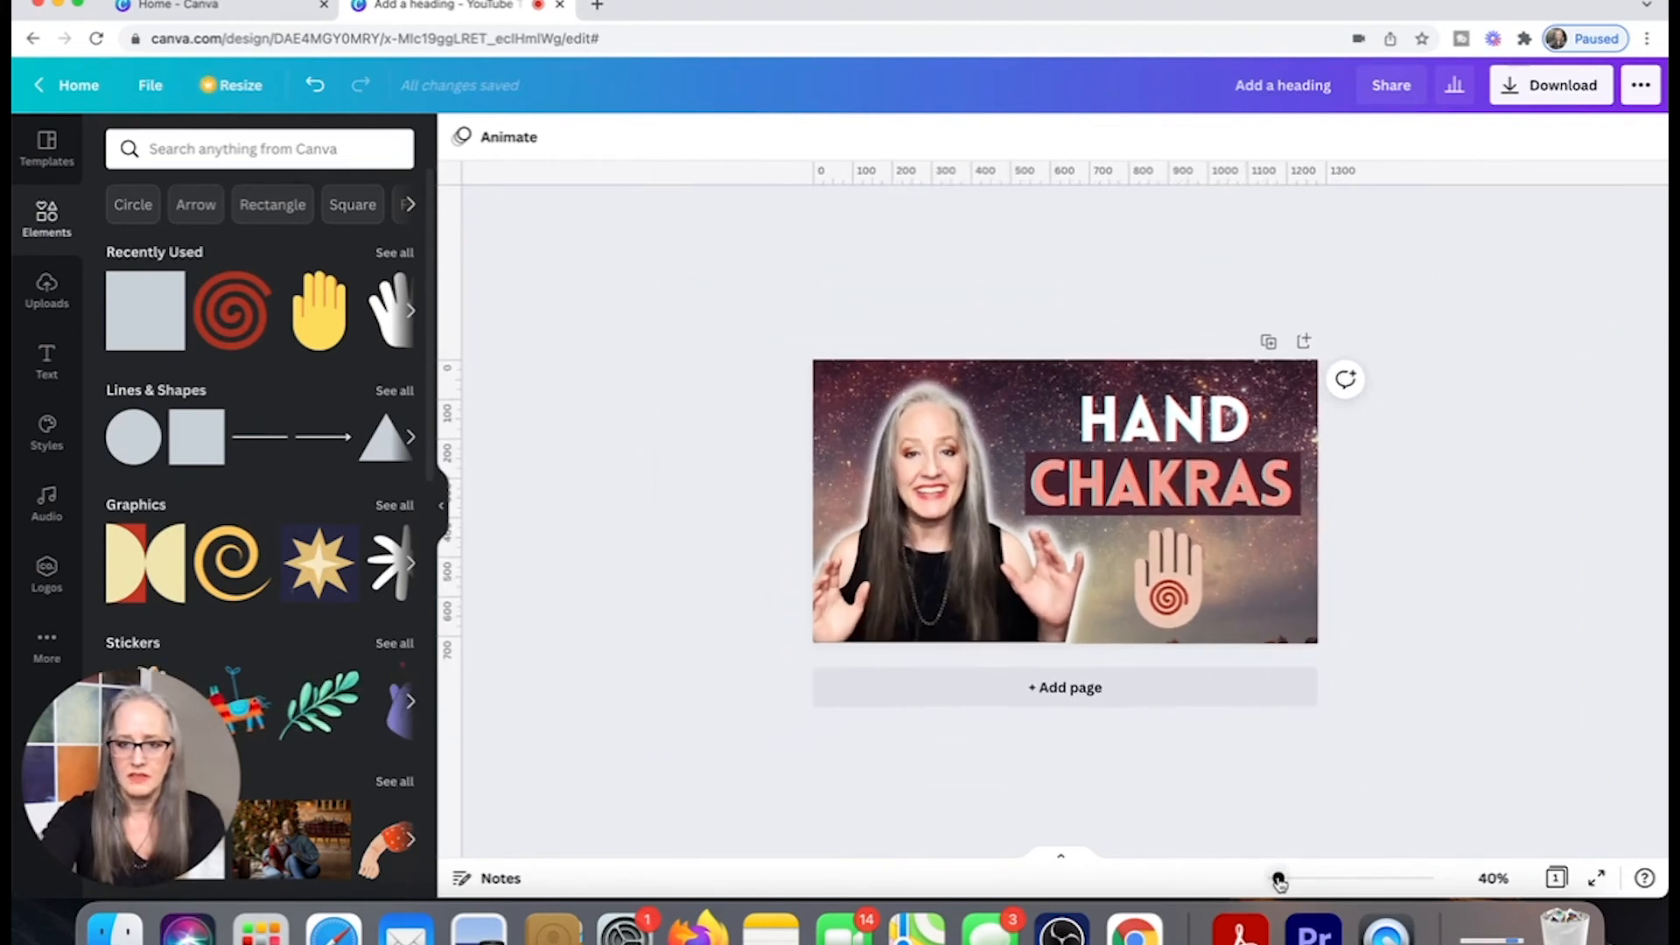
click(1190, 562)
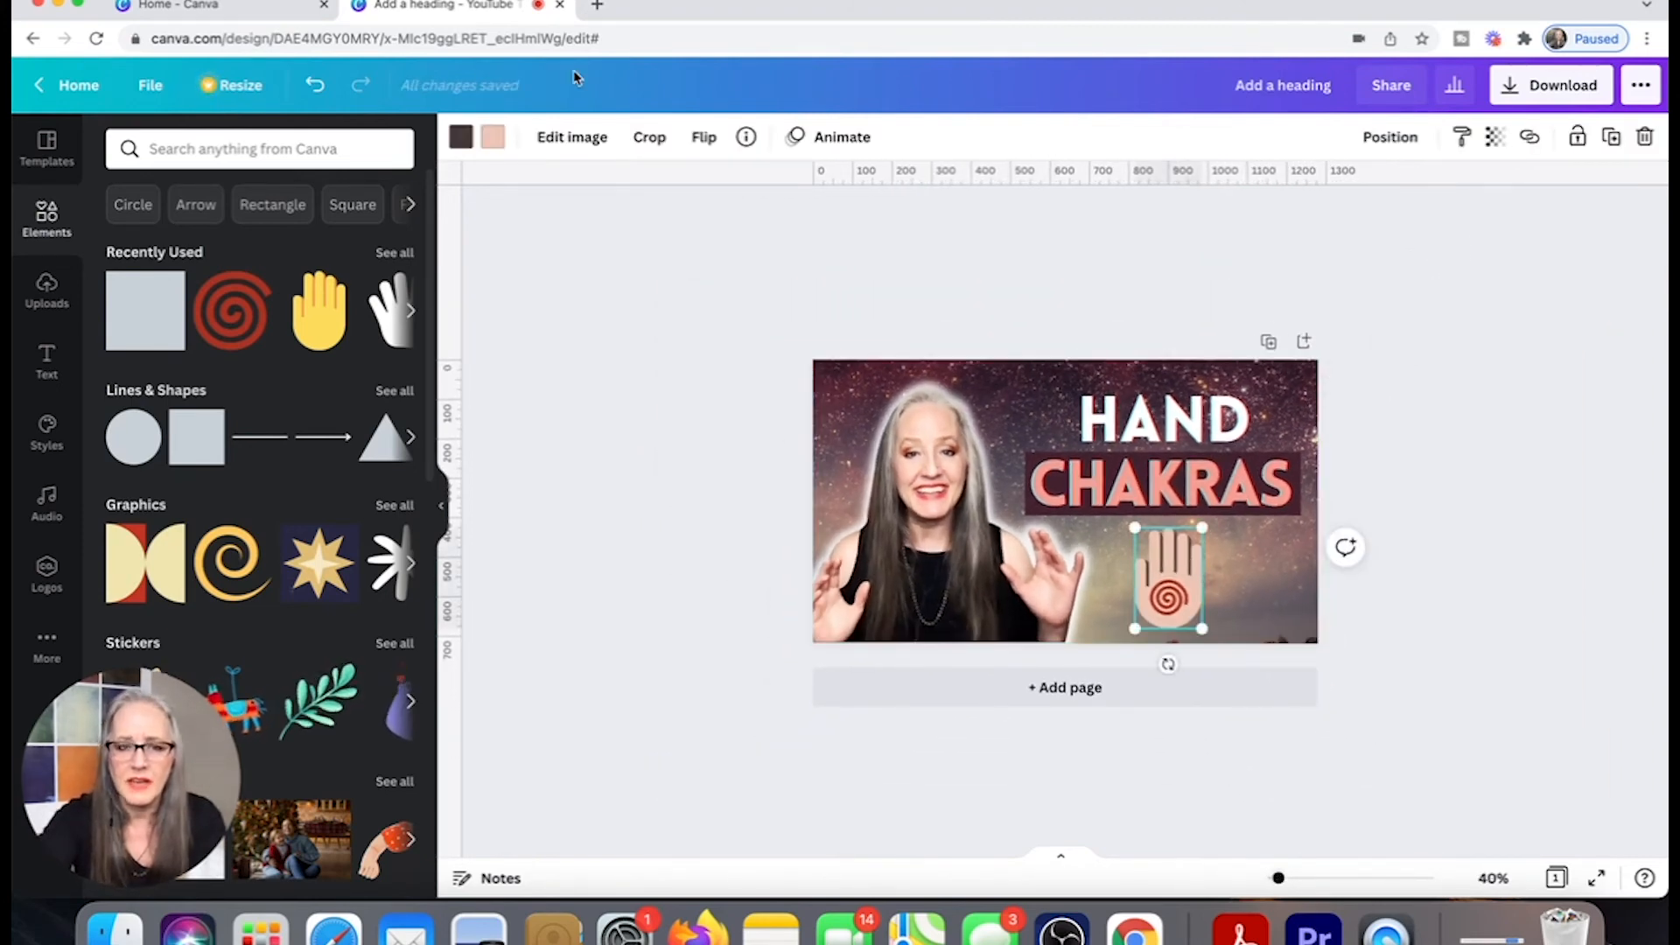
click(574, 137)
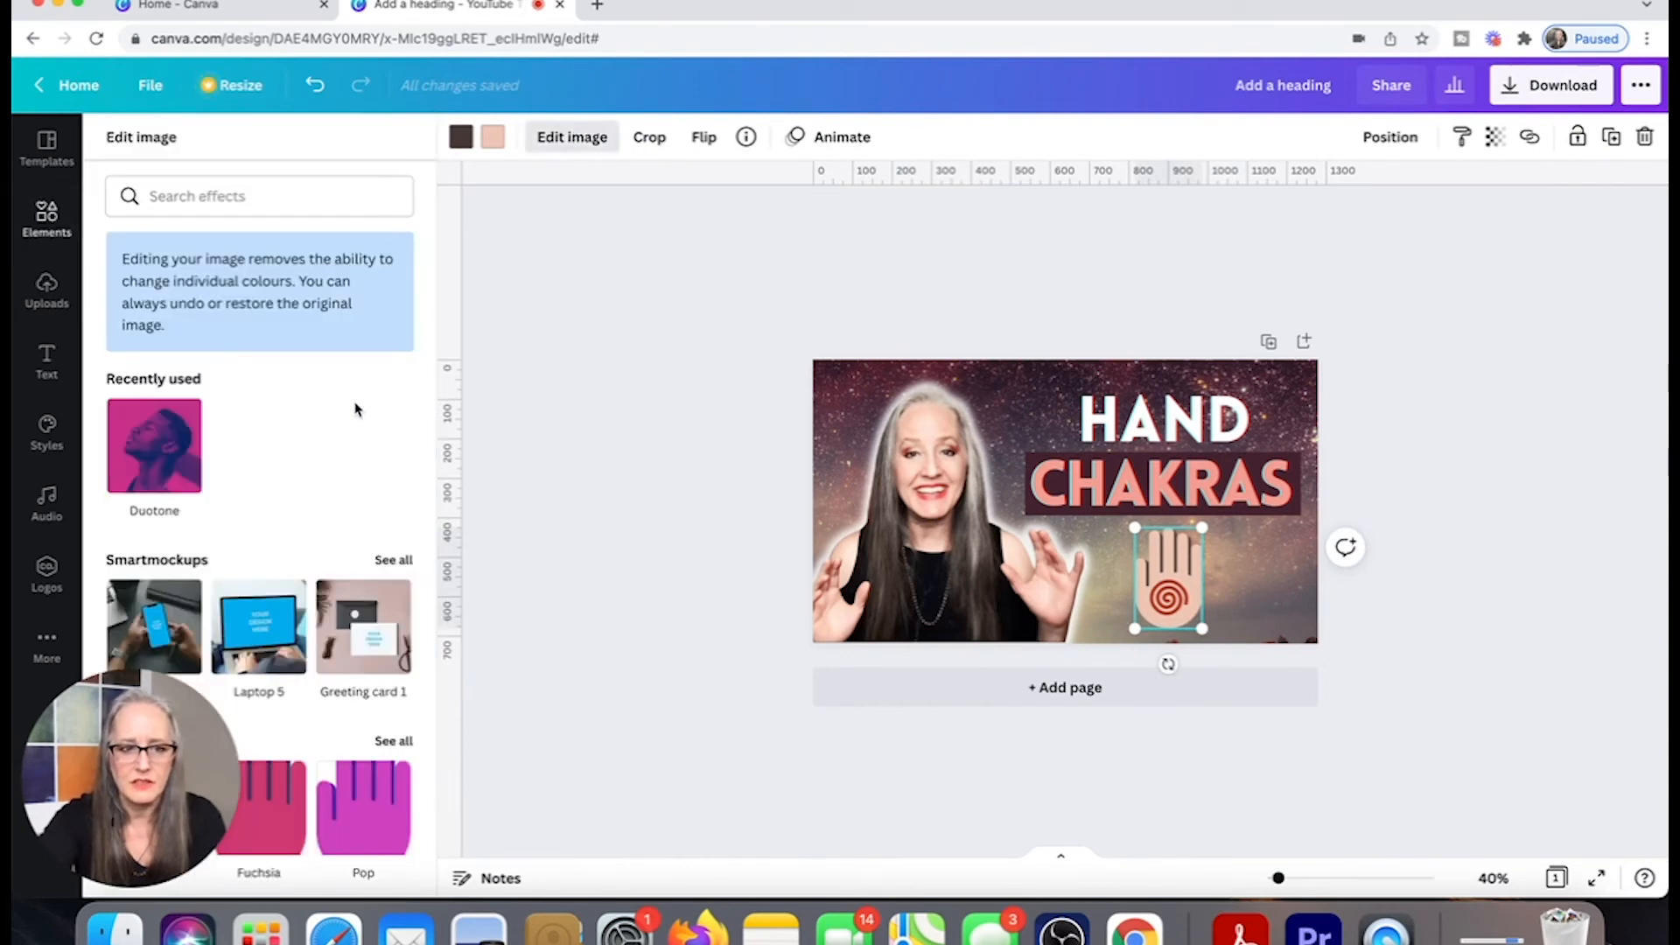
scroll(356, 407, down, 6)
scroll(356, 407, up, 6)
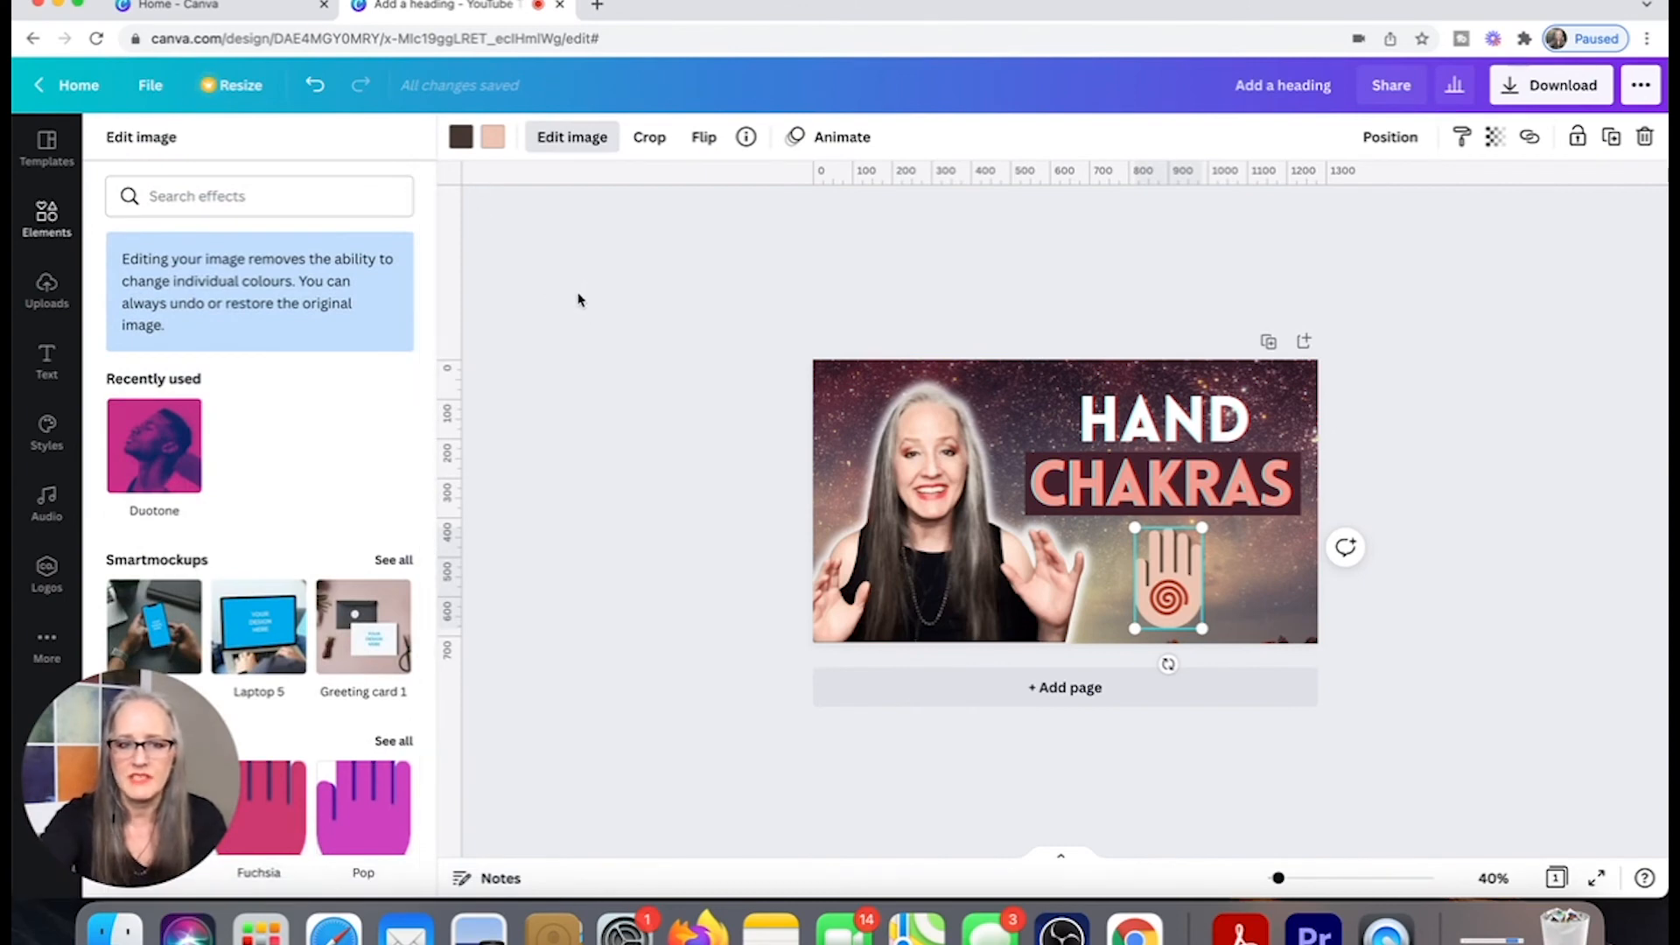
click(579, 298)
click(1455, 362)
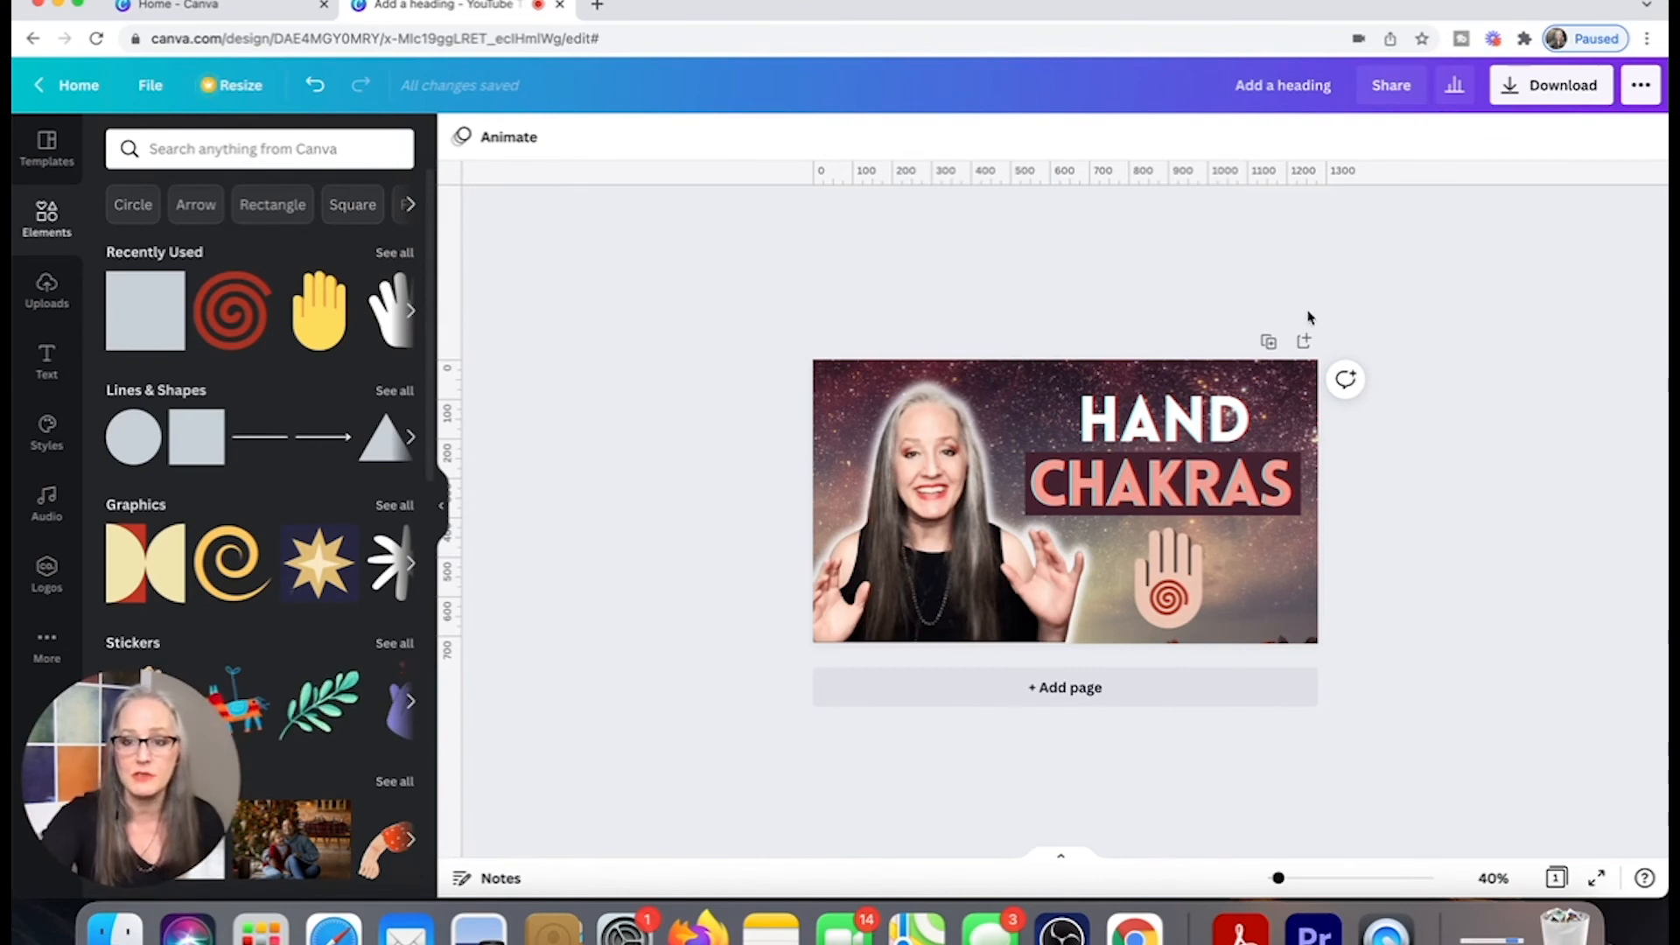
Duplicate the finished thumbnail page as a second page for trying out a variation.
click(1267, 344)
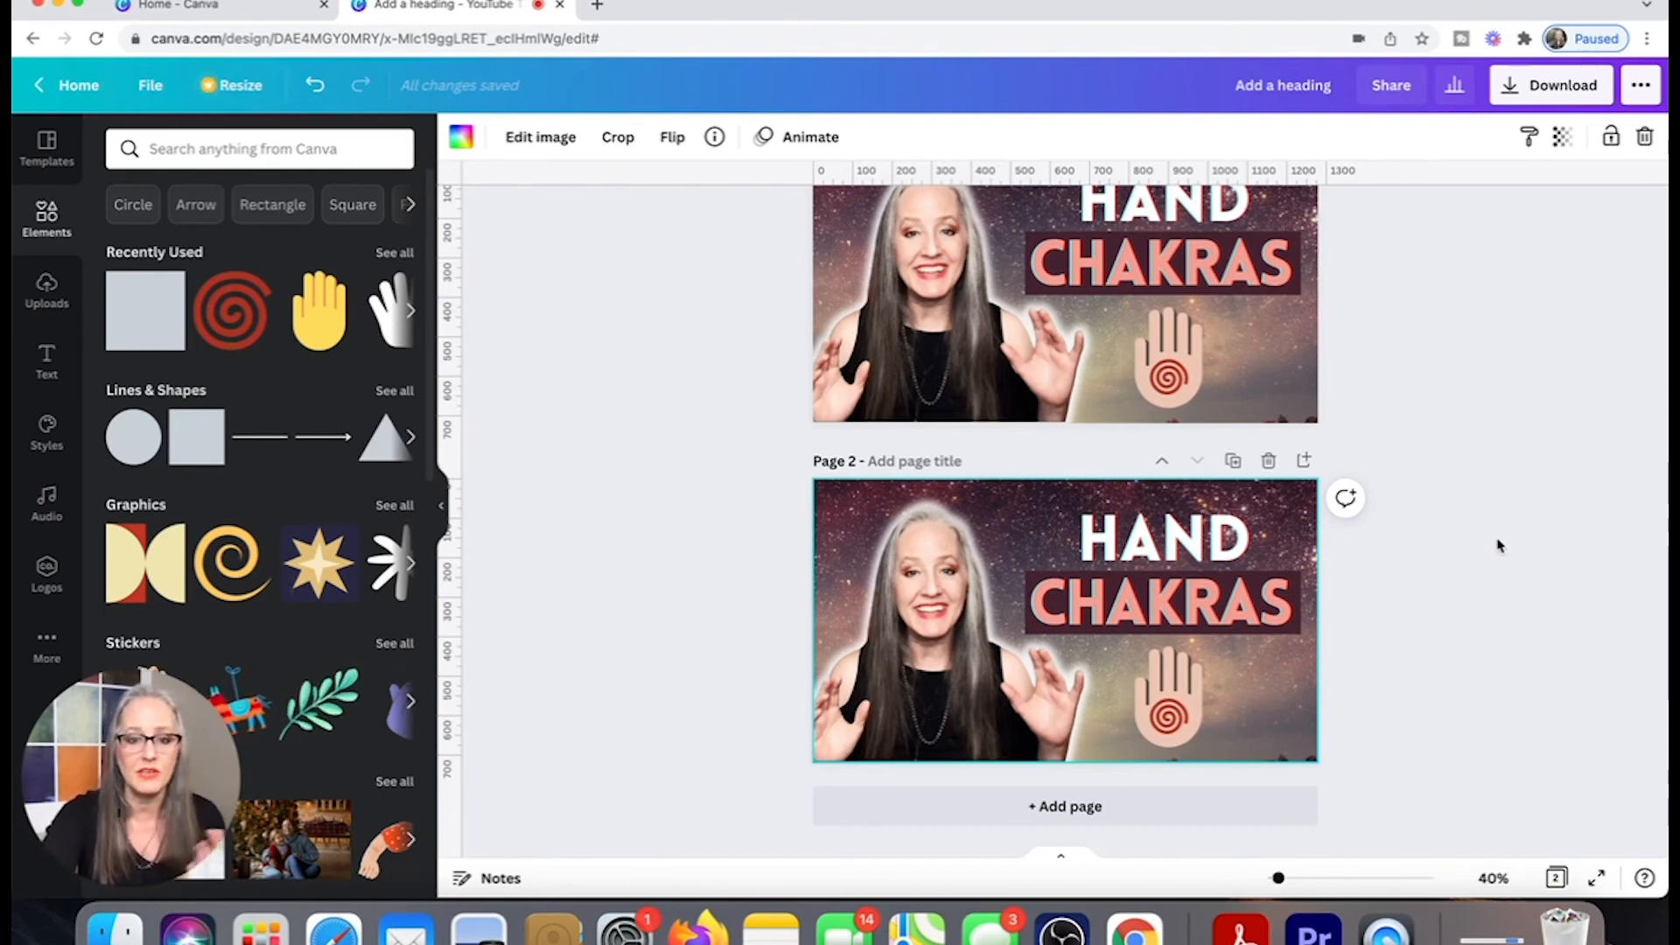
scroll(1549, 551, up, 2)
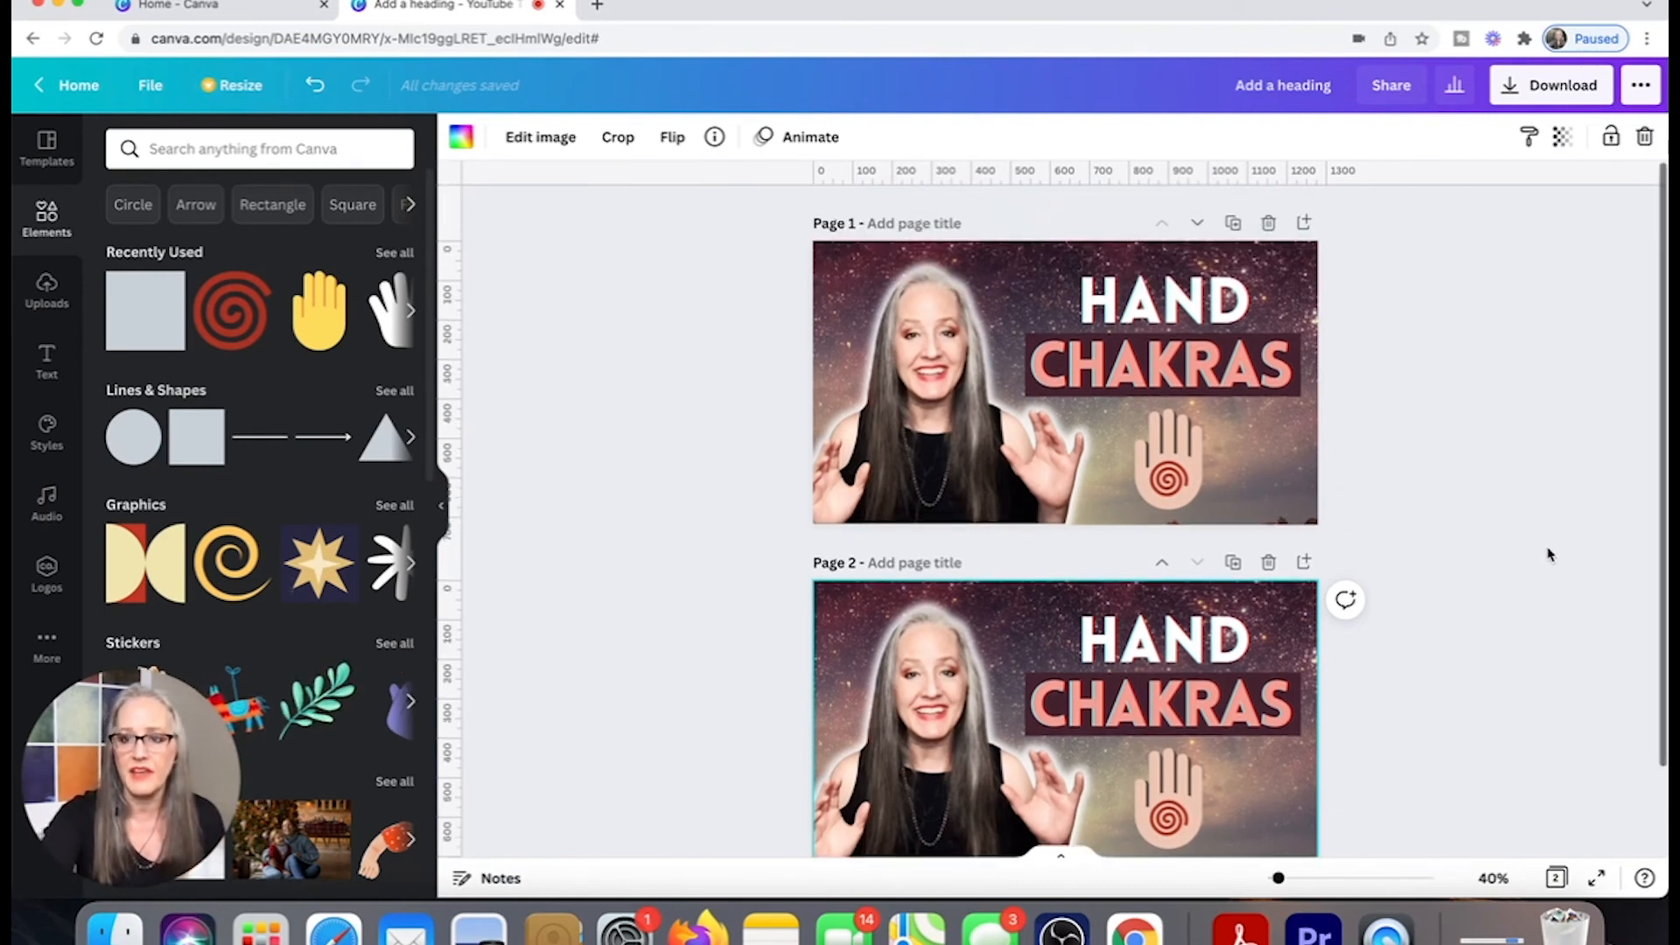
Download only Page 1 as a PNG at size 1 (1280 × 720 px).
click(1511, 89)
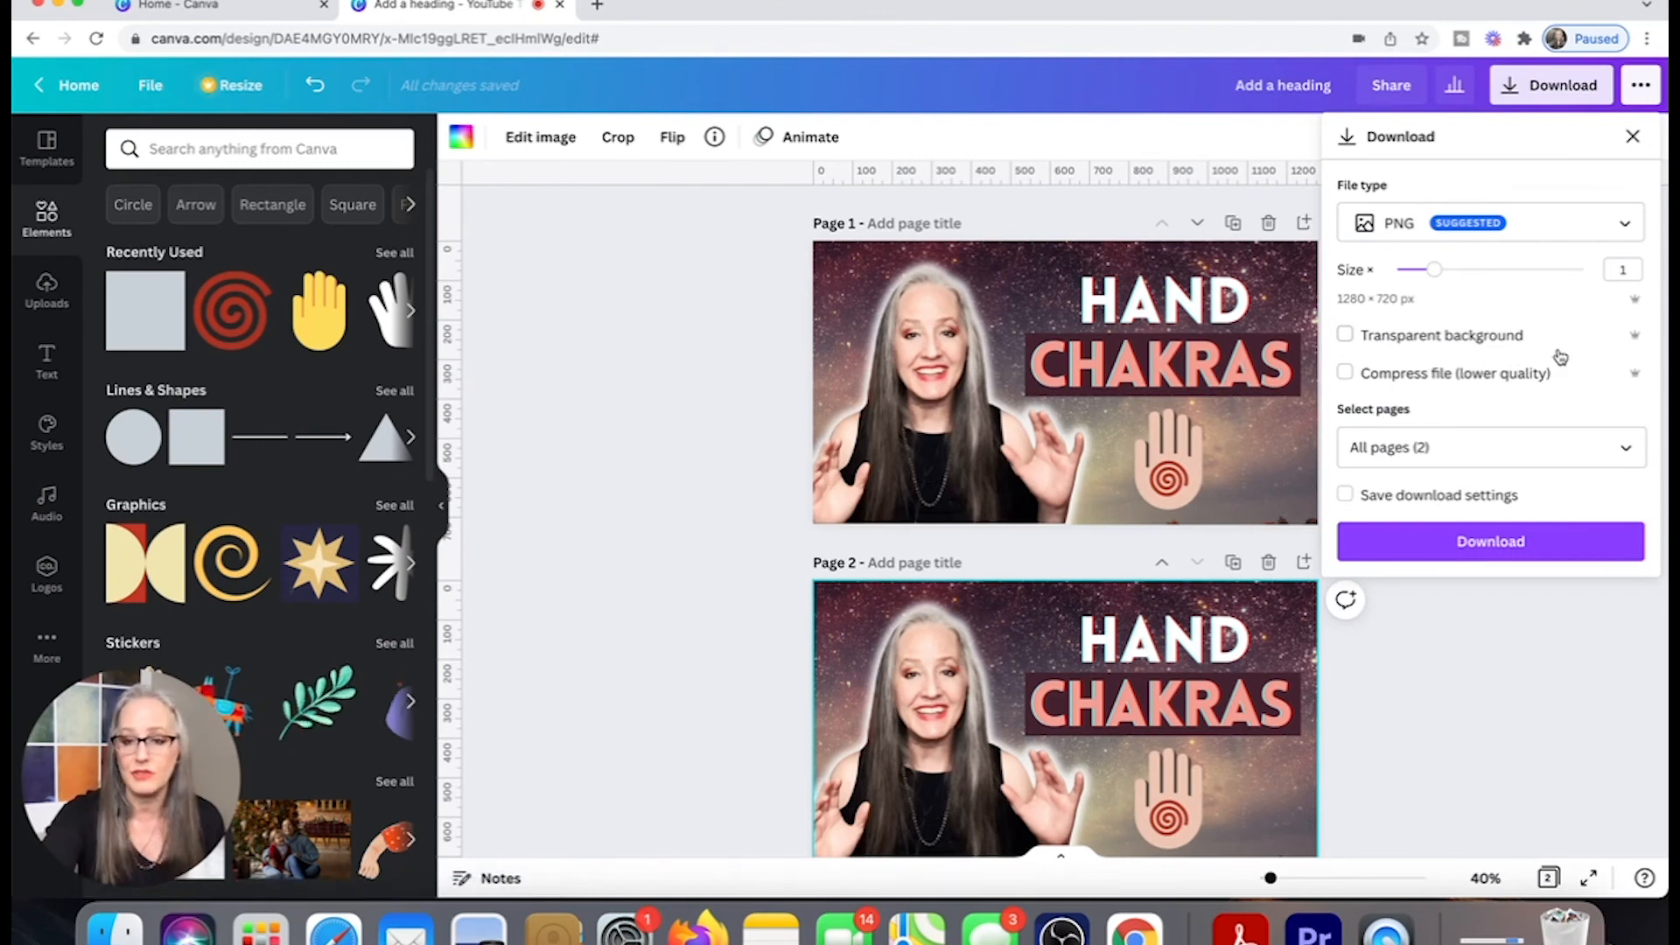
click(1633, 452)
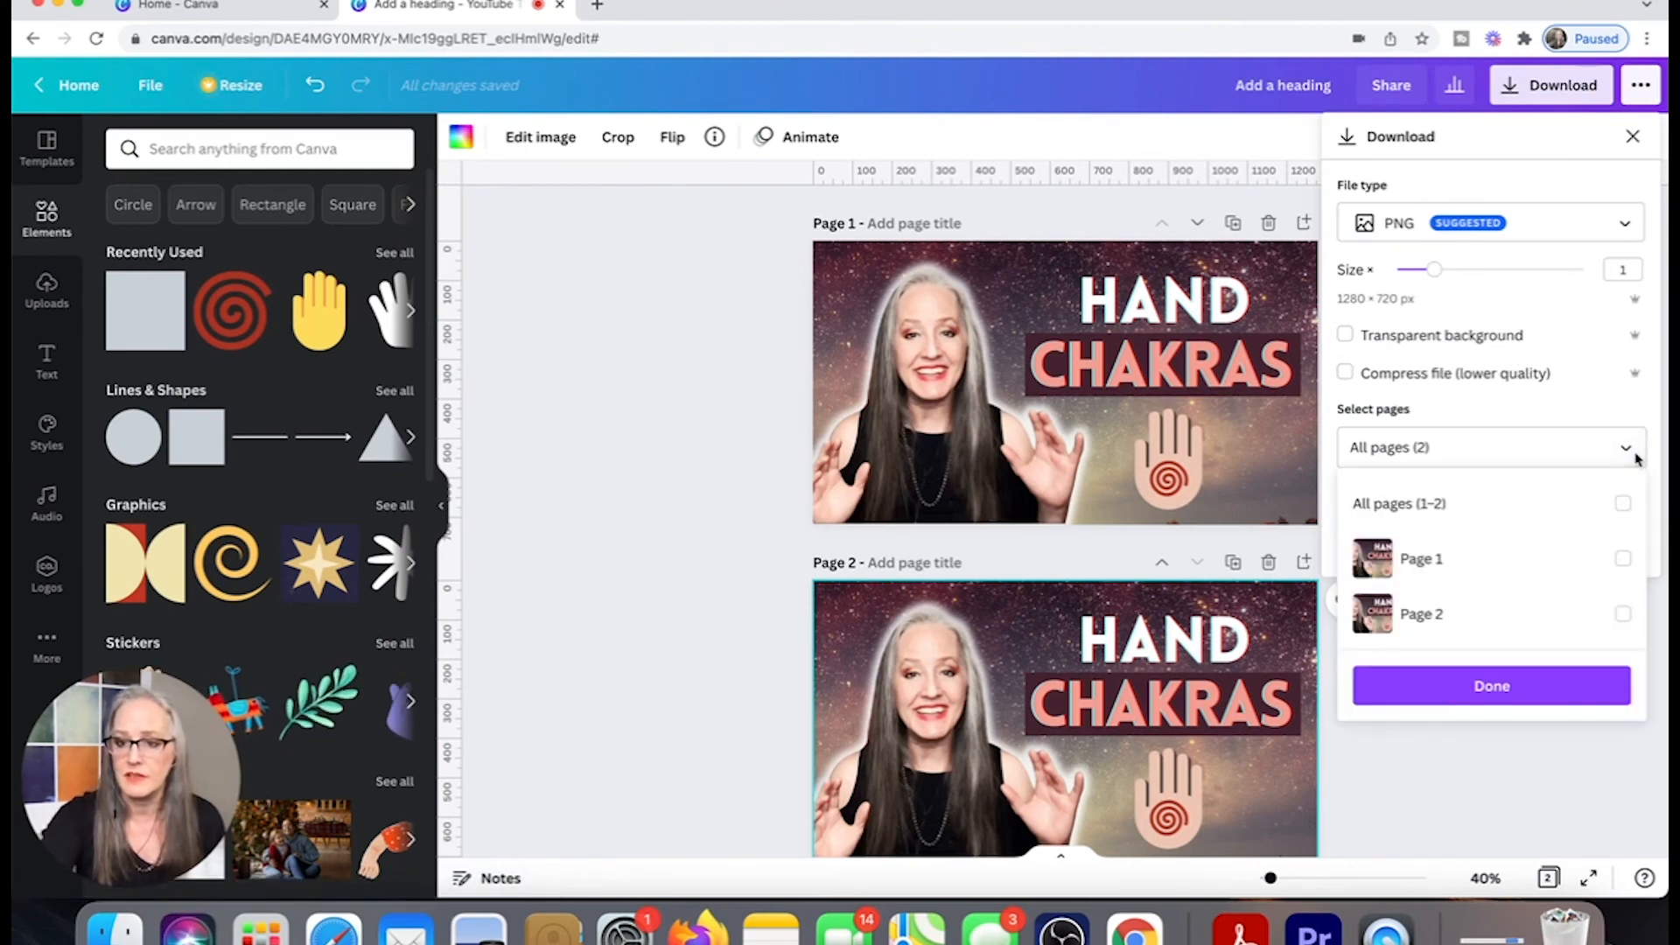
click(1623, 560)
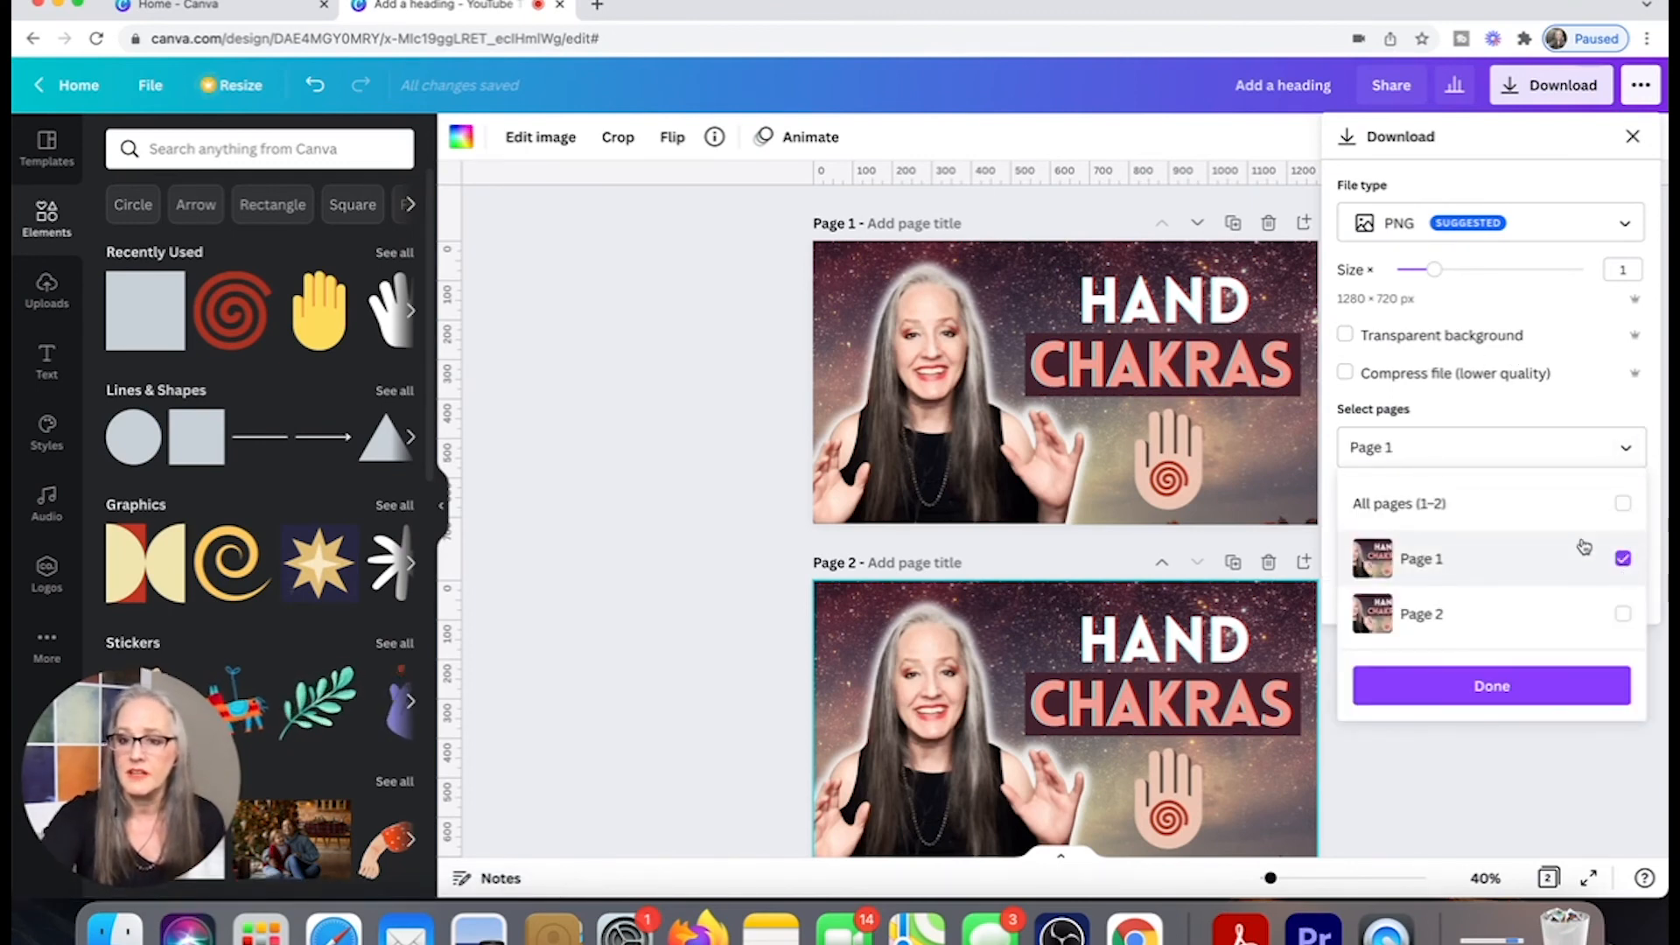
click(1504, 691)
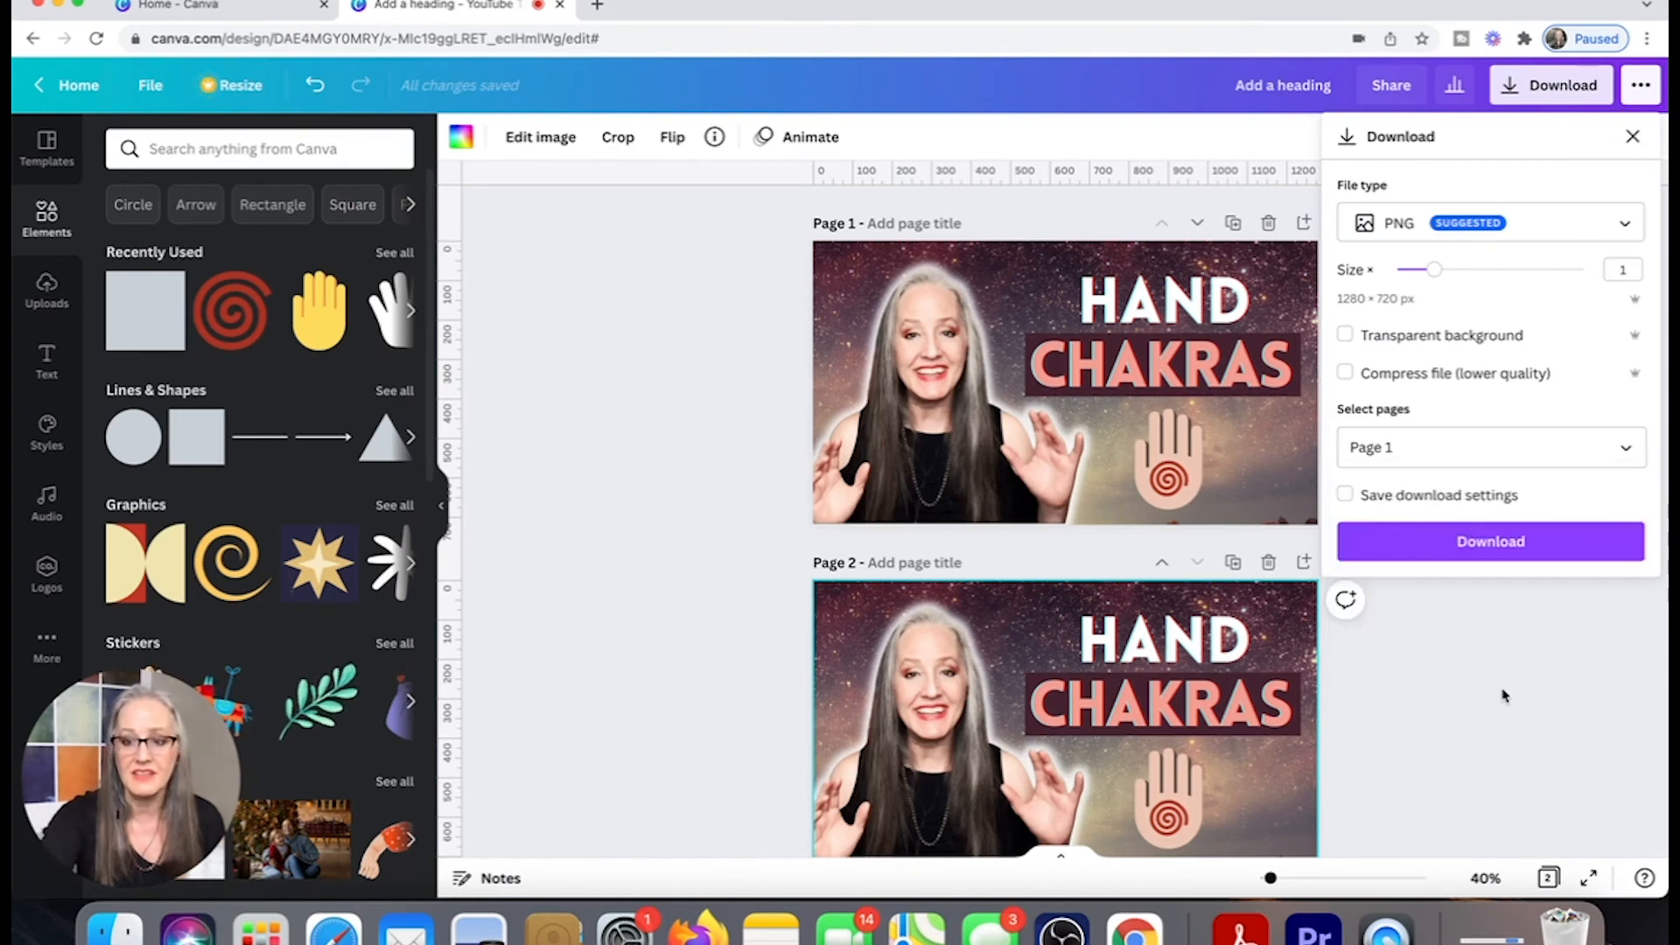
click(1479, 547)
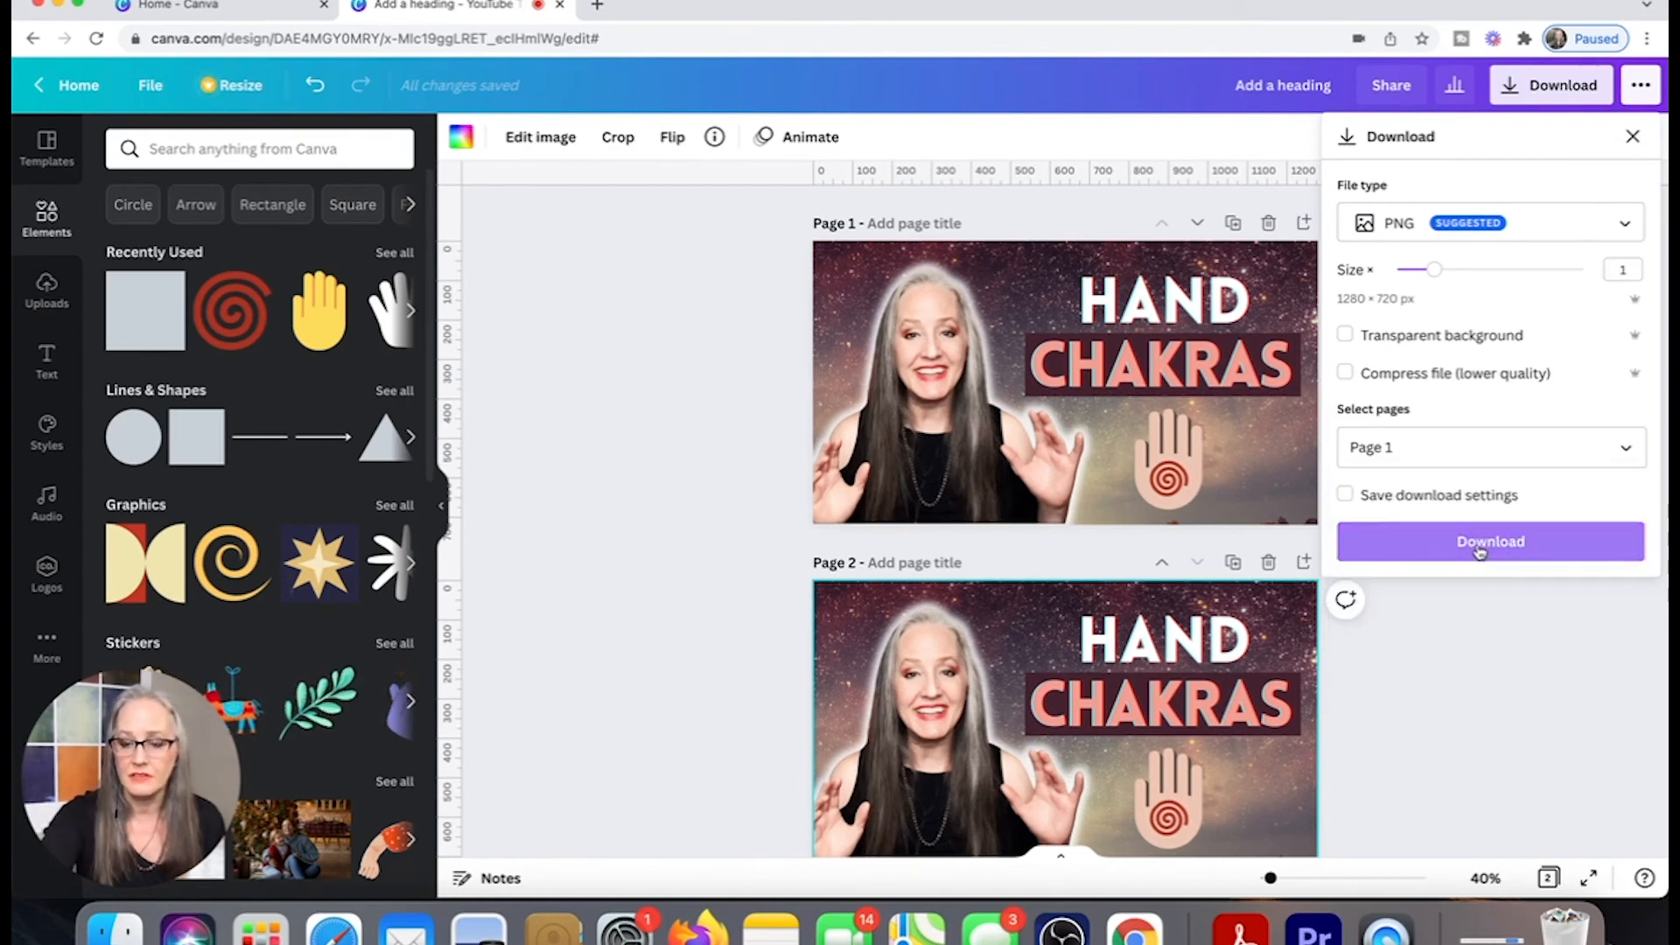